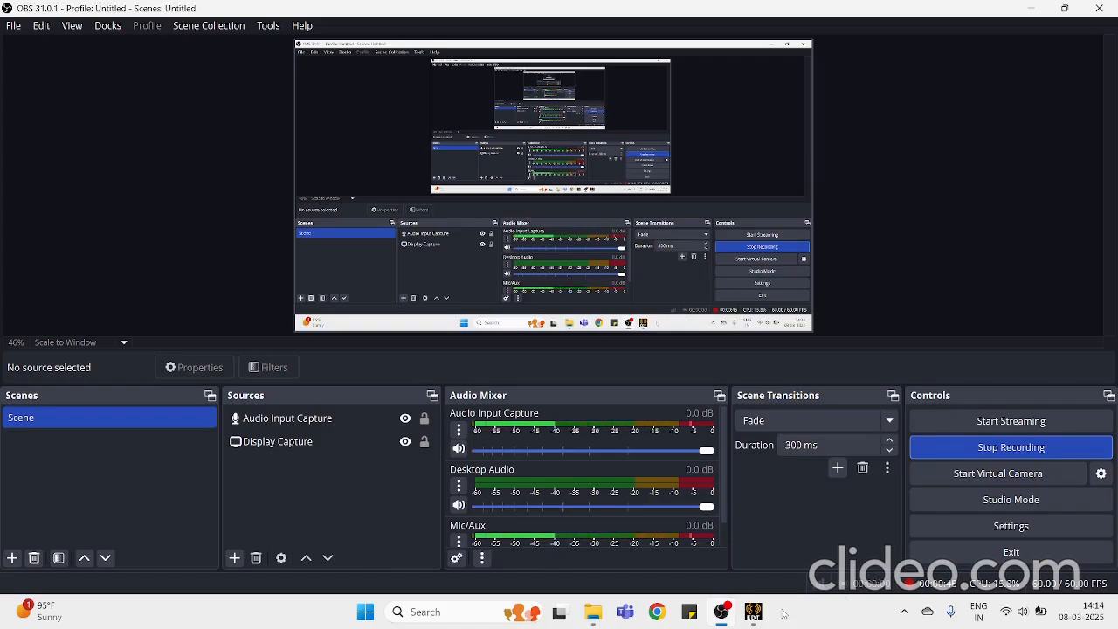
Step: Switch to Ansys Electronics Desktop, widen the project and model trees, and expand Coordinate Systems, Planes and Lists
{"action": "left_click", "coordinate": [755, 611]}
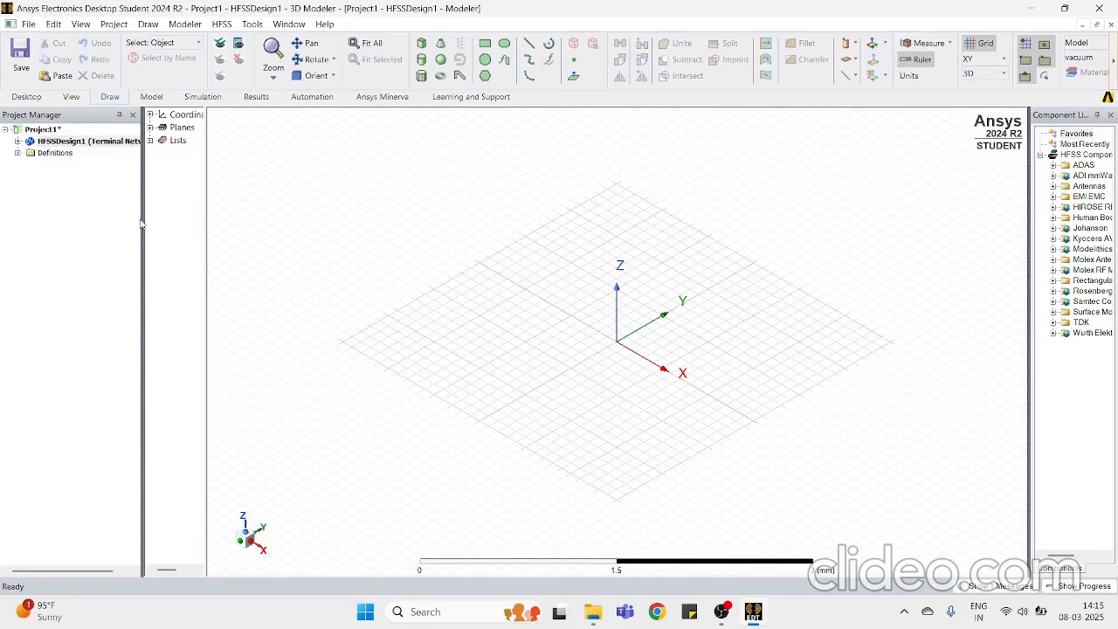
{"action": "left_click_drag", "start_coordinate": [140, 224], "coordinate": [158, 227]}
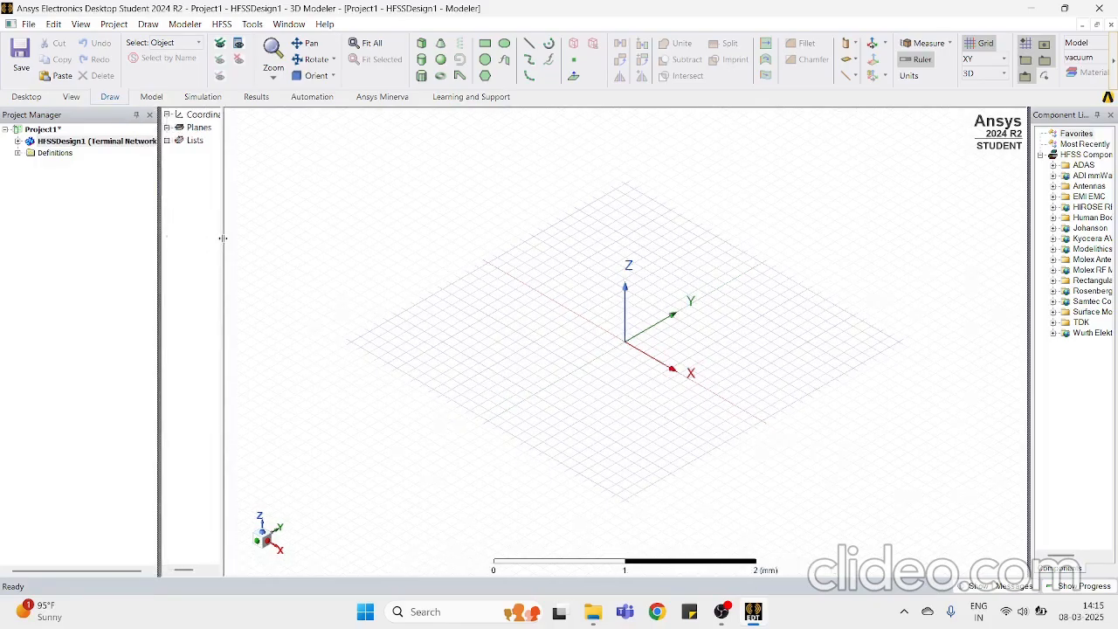
{"action": "left_click_drag", "start_coordinate": [223, 238], "coordinate": [281, 240]}
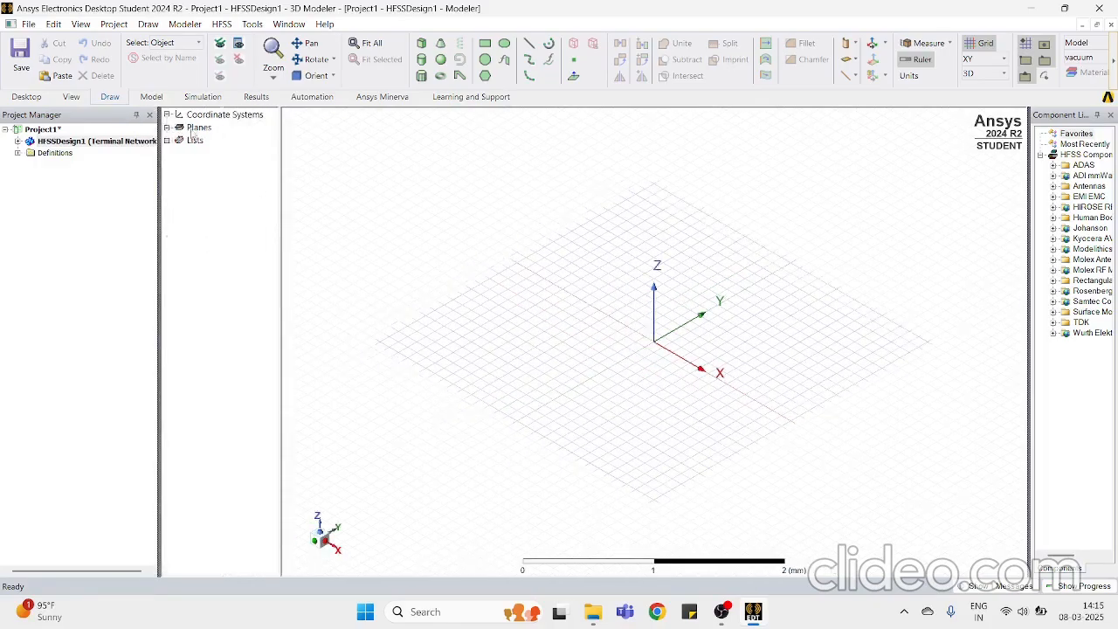
{"action": "left_click", "coordinate": [167, 115]}
{"action": "left_click", "coordinate": [166, 140]}
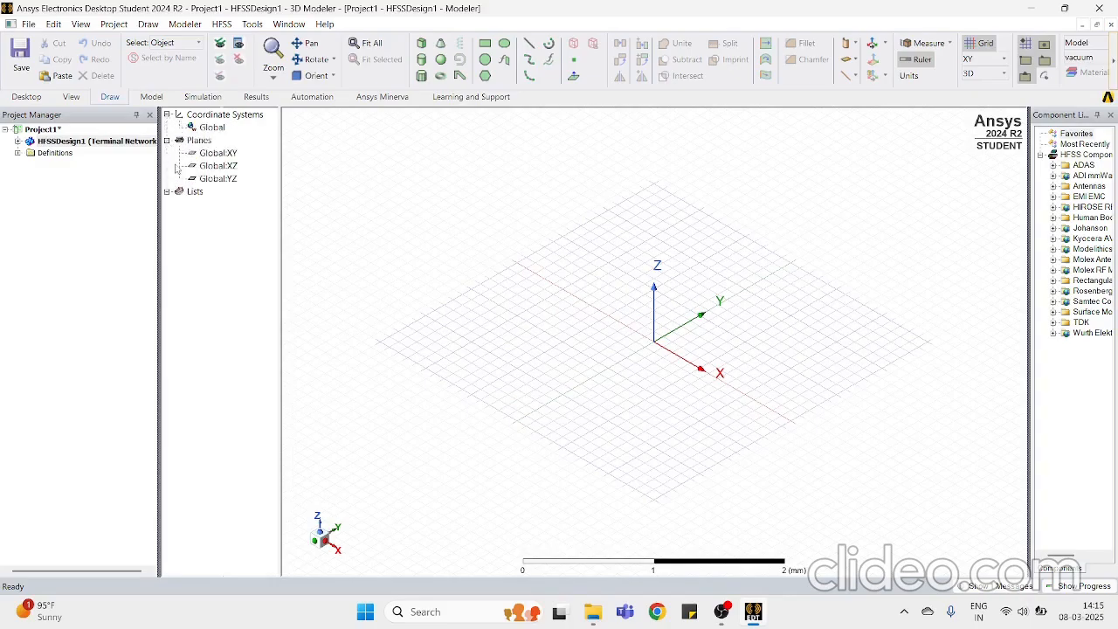
{"action": "left_click", "coordinate": [167, 191]}
Step: Examine the coordinate axes and grid from an oblique view, facing the YZ plane, and from above the XY plane
{"action": "left_click_drag", "start_coordinate": [321, 538], "coordinate": [347, 496]}
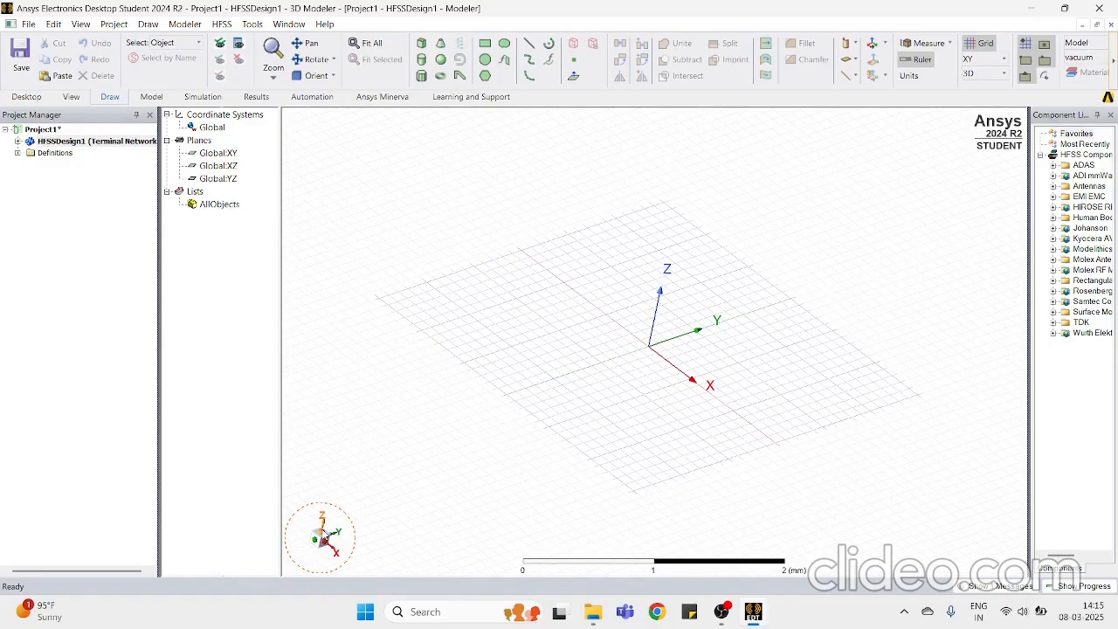
{"action": "left_click", "coordinate": [325, 535]}
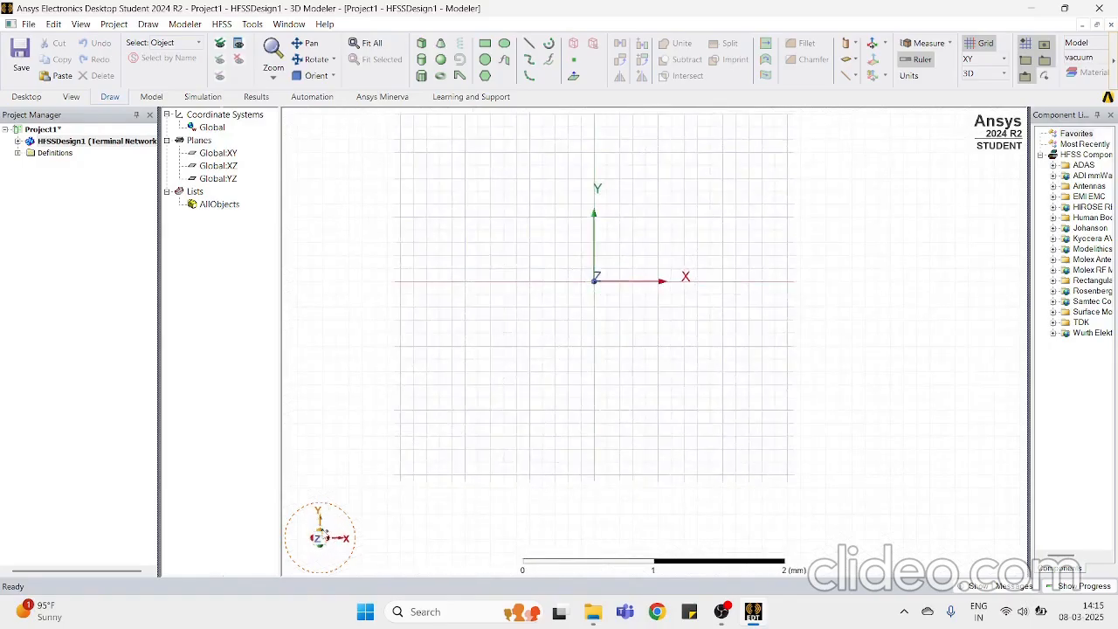
{"action": "left_click", "coordinate": [329, 544]}
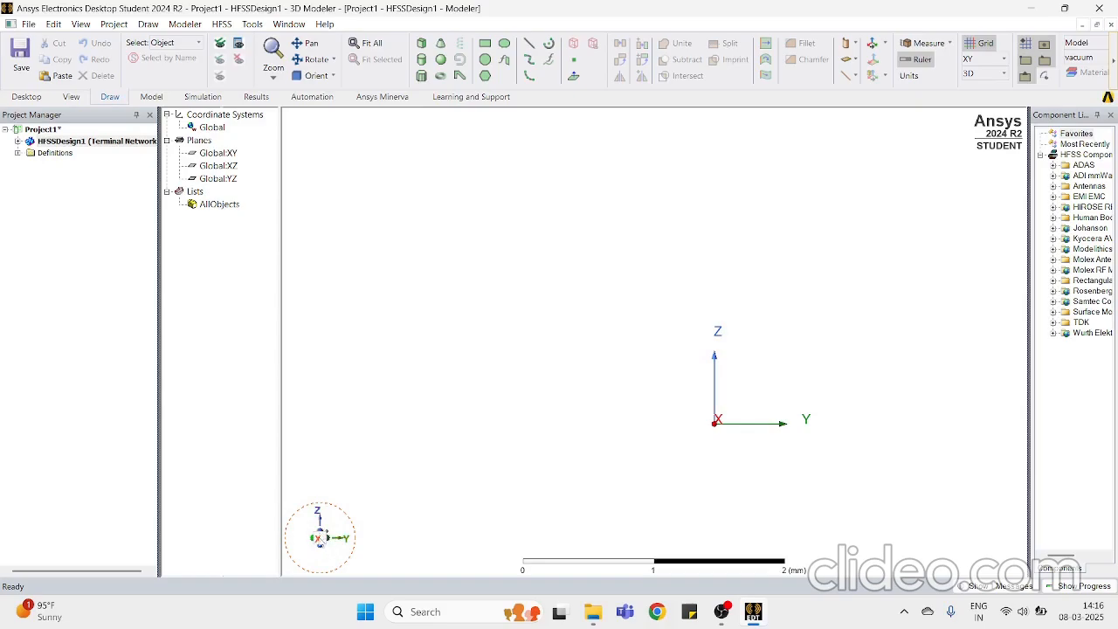
{"action": "left_click", "coordinate": [320, 538]}
{"action": "left_click", "coordinate": [320, 534]}
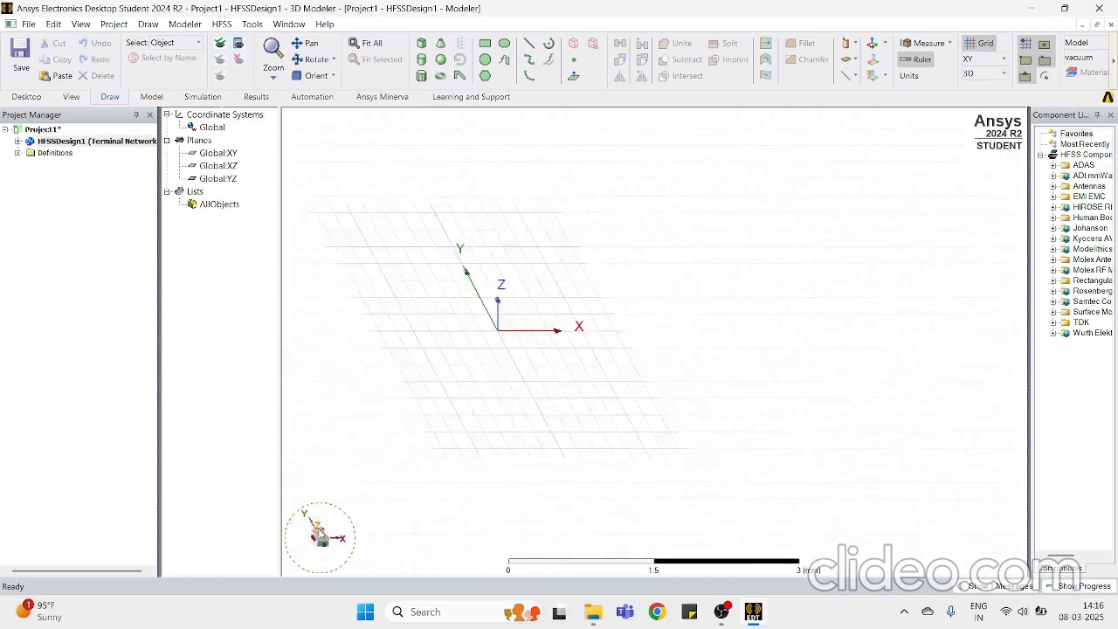
{"action": "left_click", "coordinate": [321, 533]}
{"action": "scroll", "coordinate": [388, 289], "scroll_direction": "up", "scroll_amount": 3}
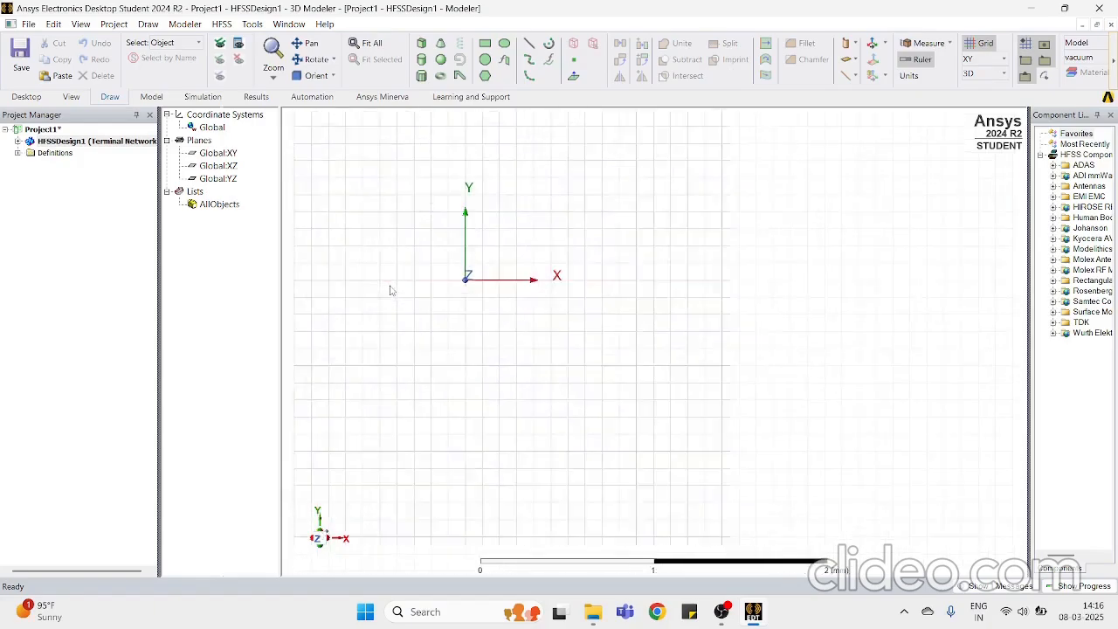
{"action": "scroll", "coordinate": [391, 290], "scroll_direction": "up", "scroll_amount": 1}
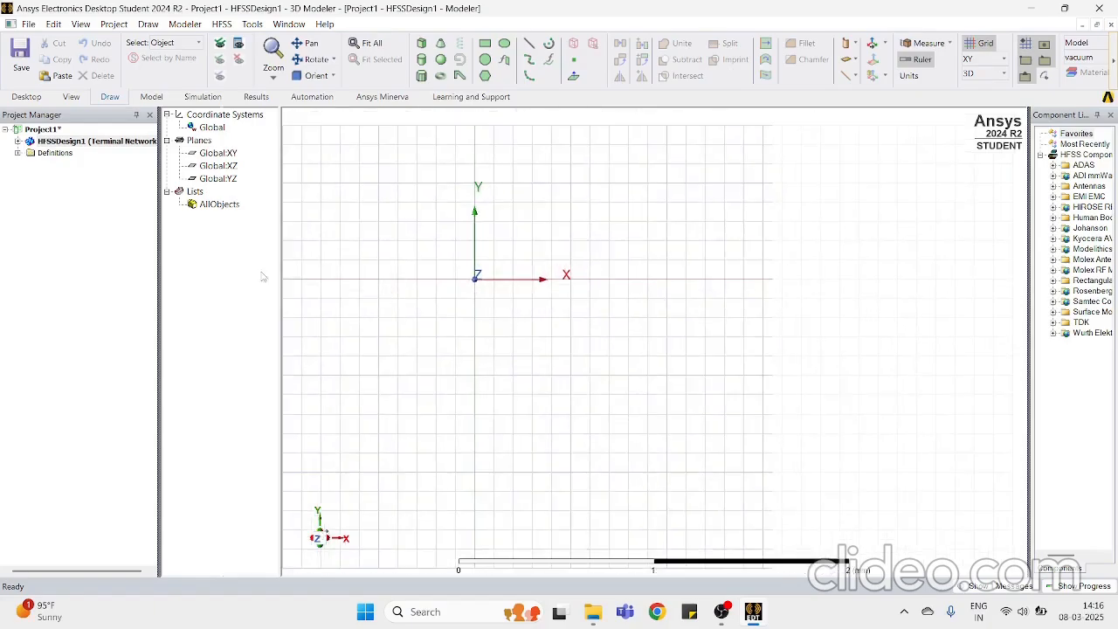
Step: Pan the modelling area in several directions to examine the grid around the origin
{"action": "left_click", "coordinate": [305, 45]}
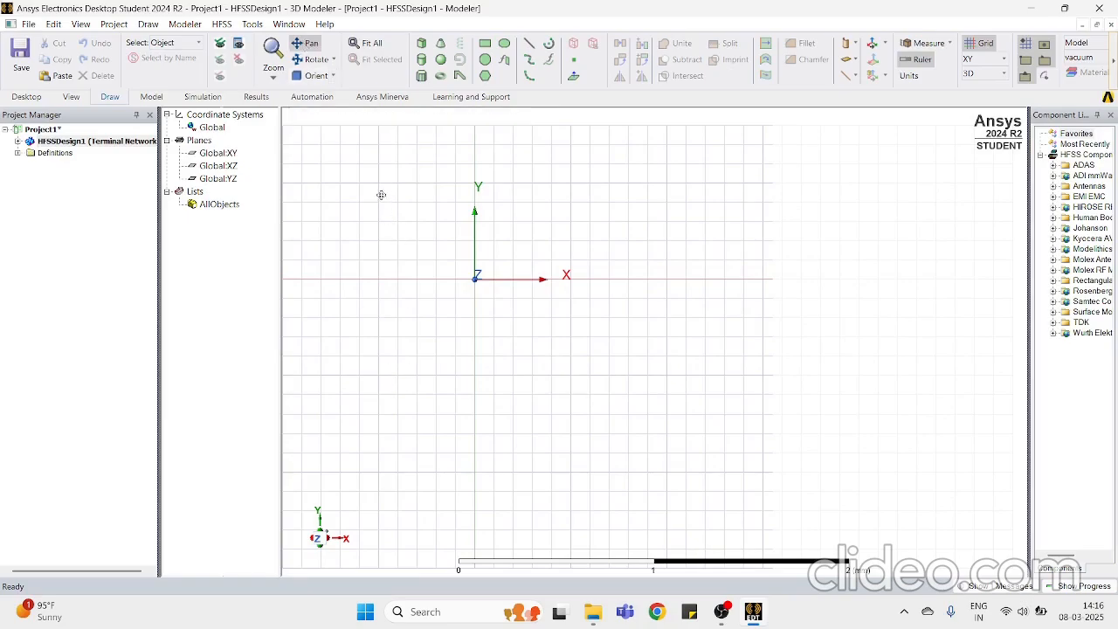
{"action": "left_click_drag", "start_coordinate": [376, 195], "coordinate": [464, 247]}
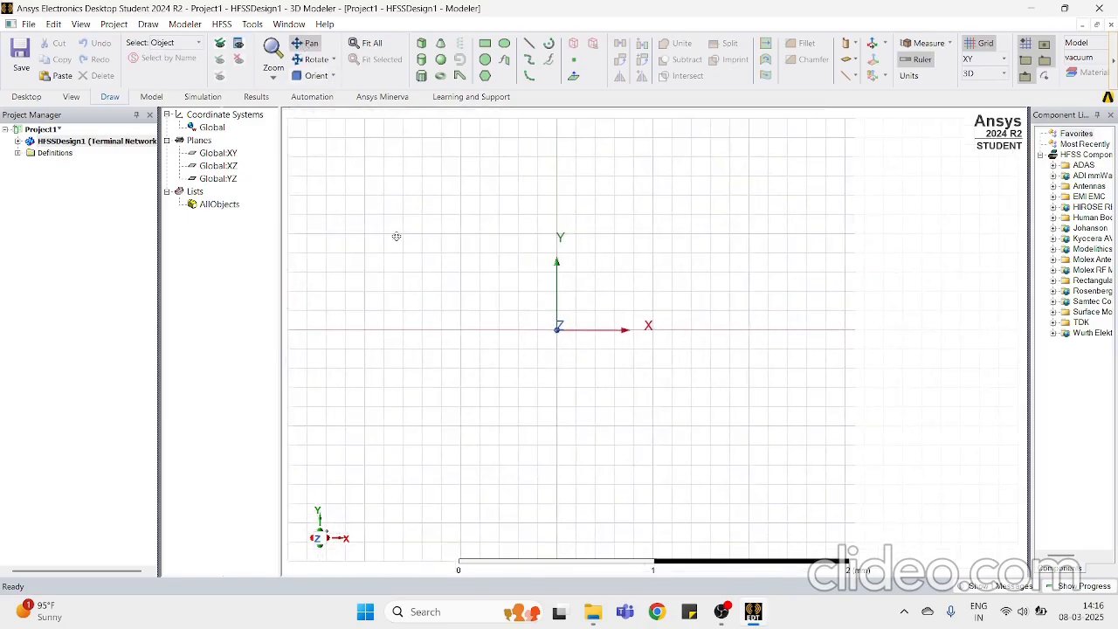
{"action": "left_click_drag", "start_coordinate": [395, 236], "coordinate": [425, 280]}
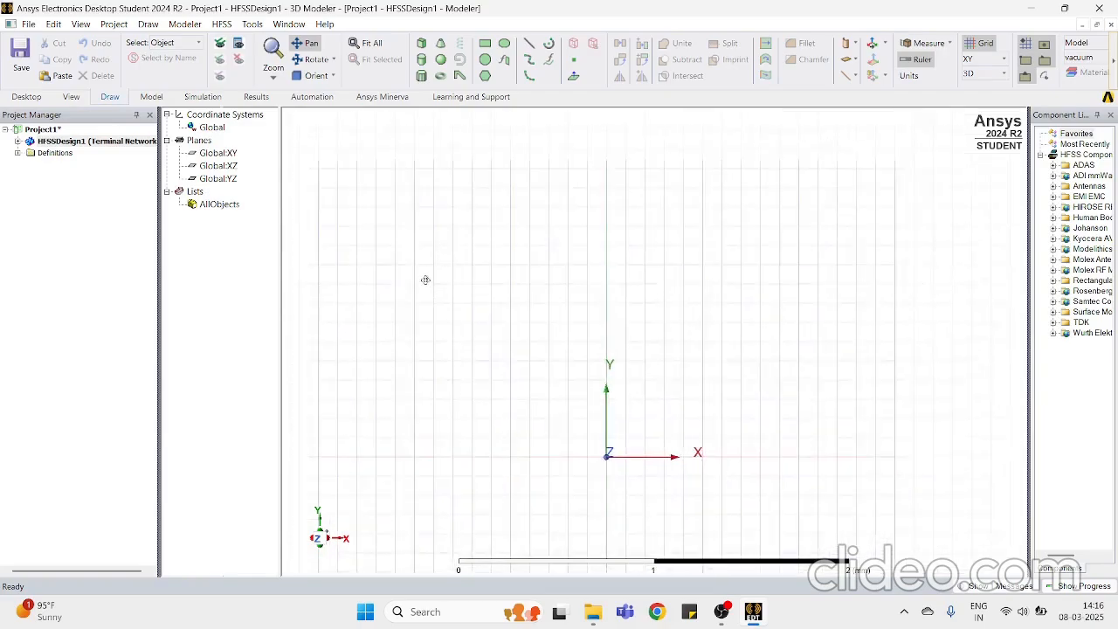
{"action": "mouse_move", "coordinate": [630, 424]}
{"action": "left_mouse_down"}
{"action": "mouse_move", "coordinate": [557, 327]}
{"action": "mouse_move", "coordinate": [573, 349]}
{"action": "mouse_move", "coordinate": [549, 339]}
{"action": "mouse_move", "coordinate": [551, 326]}
{"action": "left_mouse_up"}
{"action": "left_click_drag", "start_coordinate": [475, 412], "coordinate": [441, 335]}
{"action": "mouse_move", "coordinate": [385, 220]}
{"action": "left_mouse_down"}
{"action": "mouse_move", "coordinate": [494, 303]}
{"action": "mouse_move", "coordinate": [624, 626]}
{"action": "left_mouse_up"}
{"action": "left_click_drag", "start_coordinate": [525, 368], "coordinate": [433, 359]}
{"action": "mouse_move", "coordinate": [613, 306]}
{"action": "left_mouse_down"}
{"action": "mouse_move", "coordinate": [491, 371]}
{"action": "mouse_move", "coordinate": [615, 363]}
{"action": "left_mouse_up"}
{"action": "left_click_drag", "start_coordinate": [552, 439], "coordinate": [602, 344]}
{"action": "left_click_drag", "start_coordinate": [500, 360], "coordinate": [616, 367]}
{"action": "left_click_drag", "start_coordinate": [517, 519], "coordinate": [598, 368]}
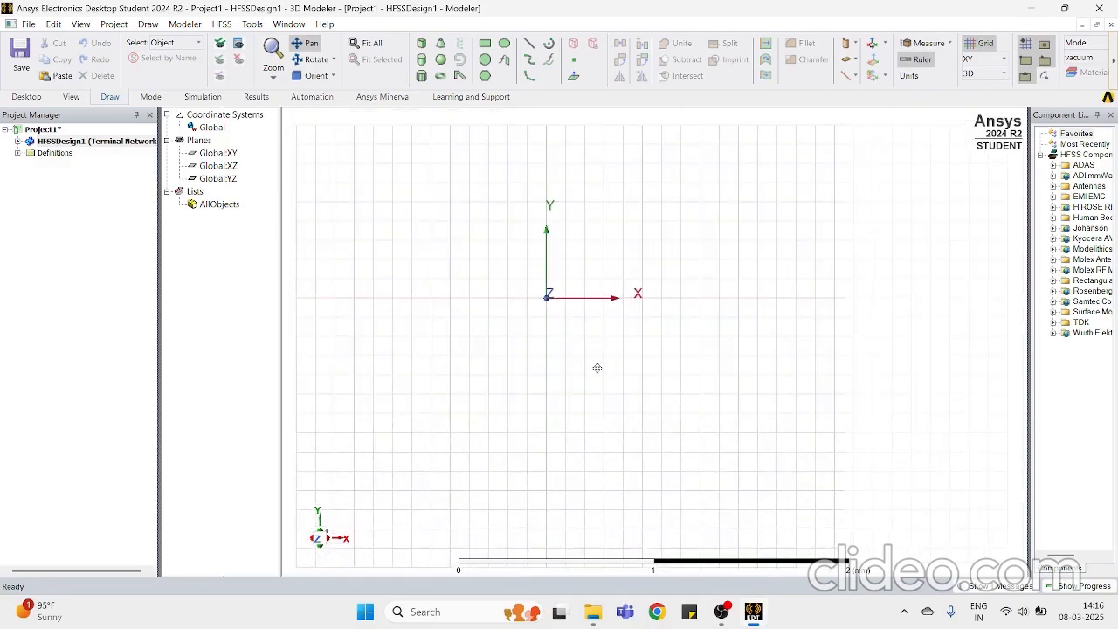
{"action": "left_click_drag", "start_coordinate": [489, 340], "coordinate": [524, 279]}
{"action": "left_click", "coordinate": [308, 46]}
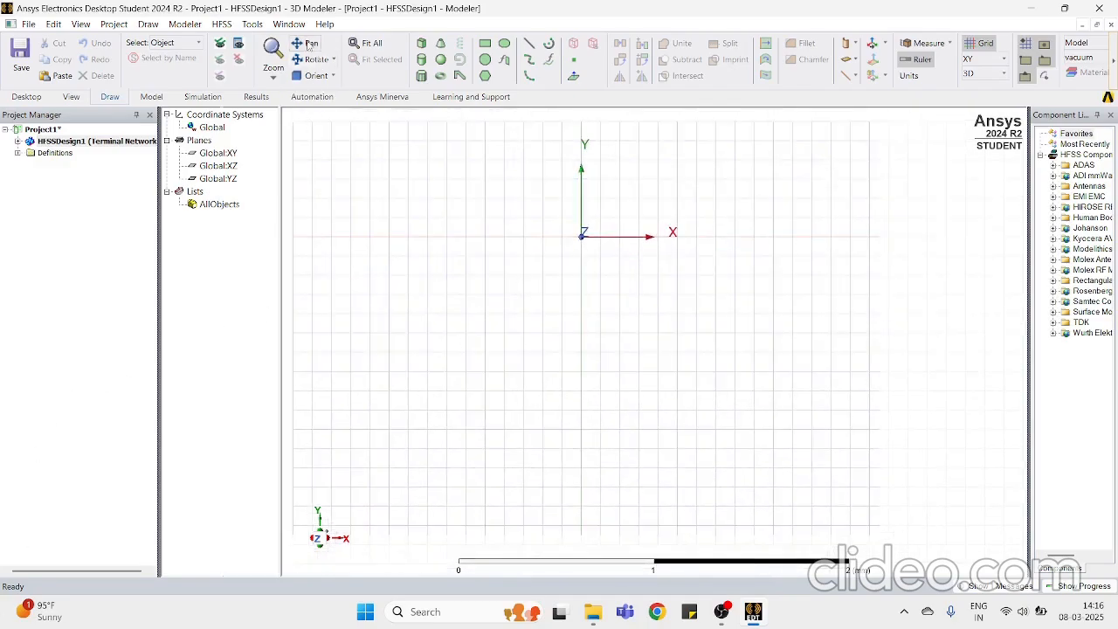
Step: Rotate the XY grid to an oblique orientation and fit all contents in the view
{"action": "left_click", "coordinate": [312, 58]}
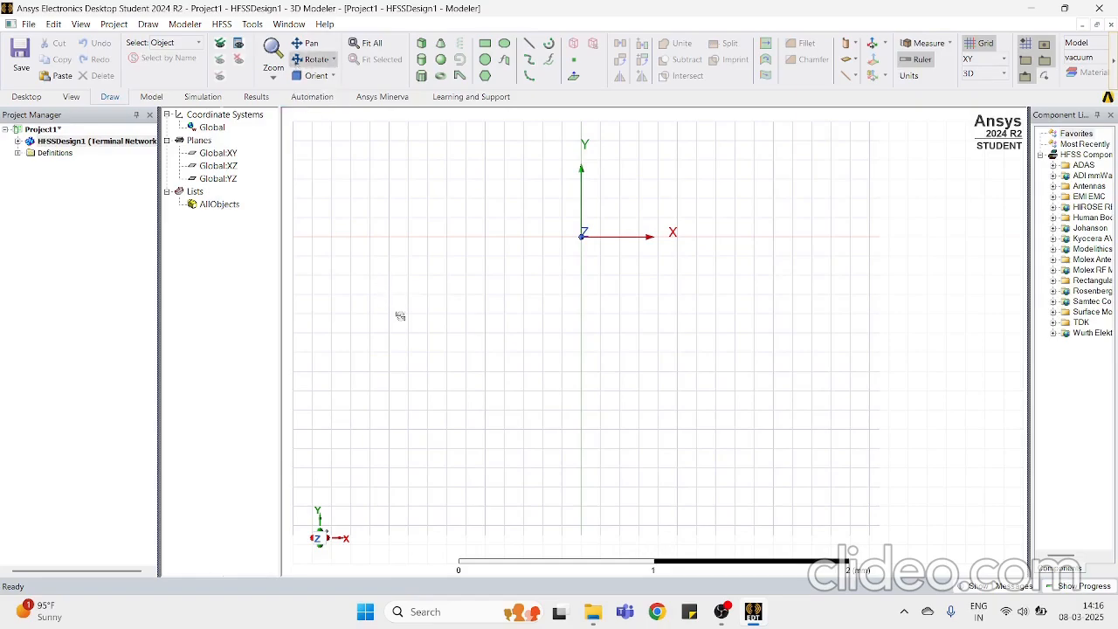
{"action": "left_click_drag", "start_coordinate": [400, 315], "coordinate": [410, 277]}
{"action": "left_click", "coordinate": [309, 60]}
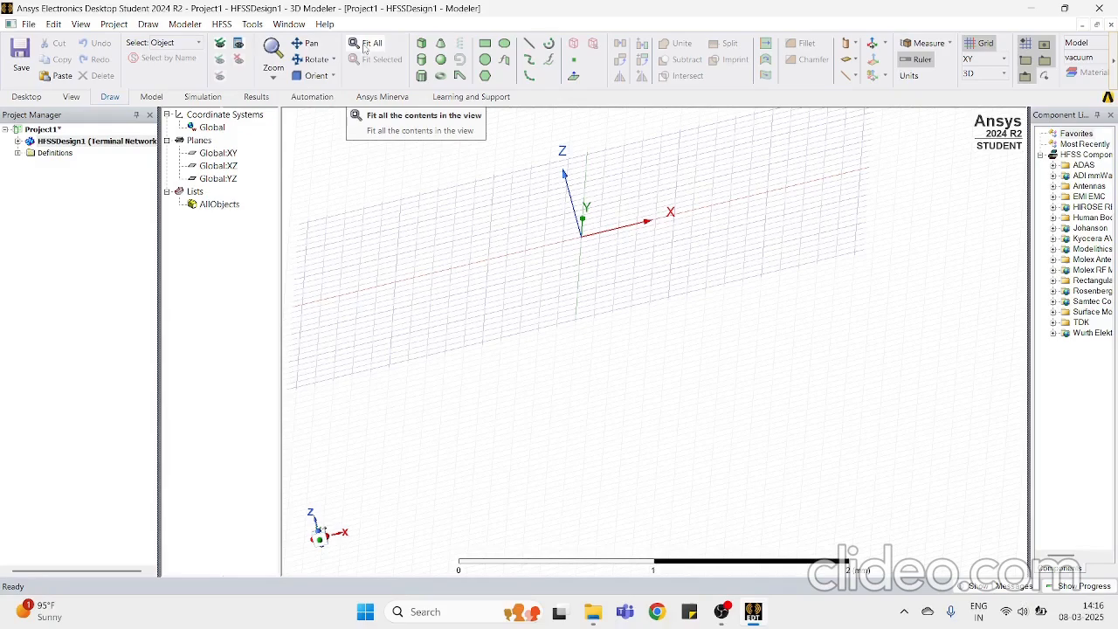
{"action": "left_click", "coordinate": [365, 46]}
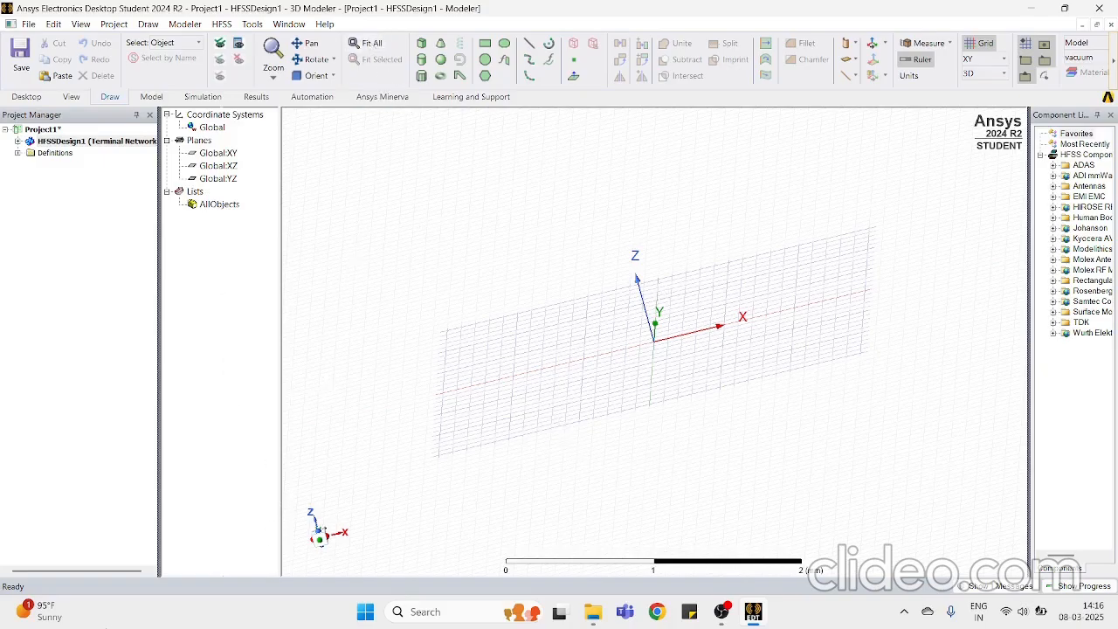
Step: Expand HFSSDesign1 in the project tree and highlight the Global coordinate system and the Global XY plane in the model
{"action": "left_click", "coordinate": [50, 144]}
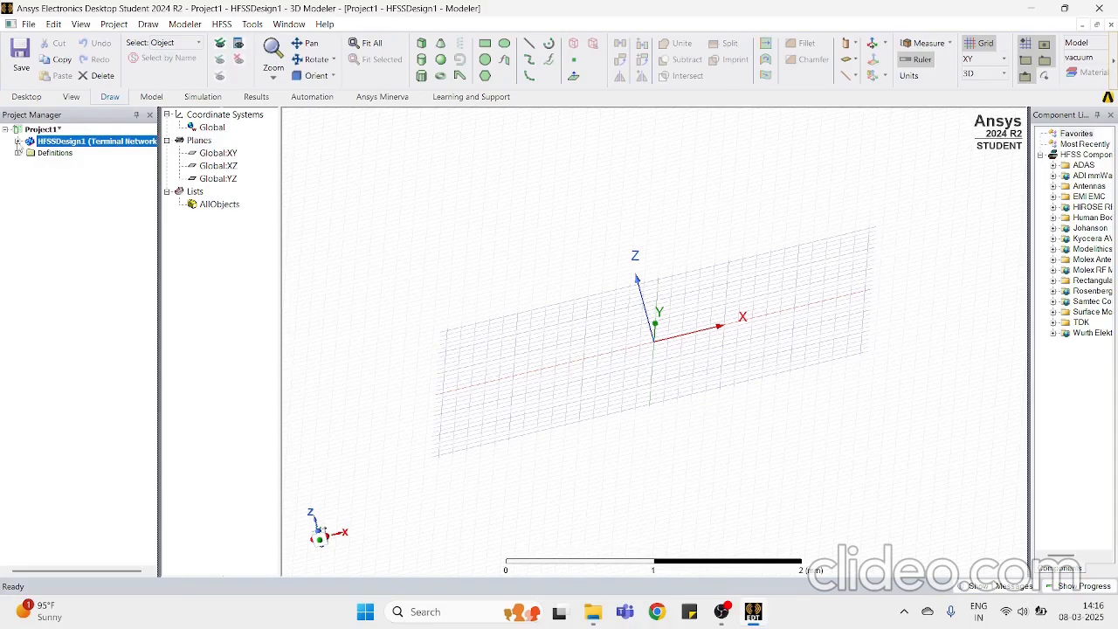
{"action": "left_click", "coordinate": [18, 142]}
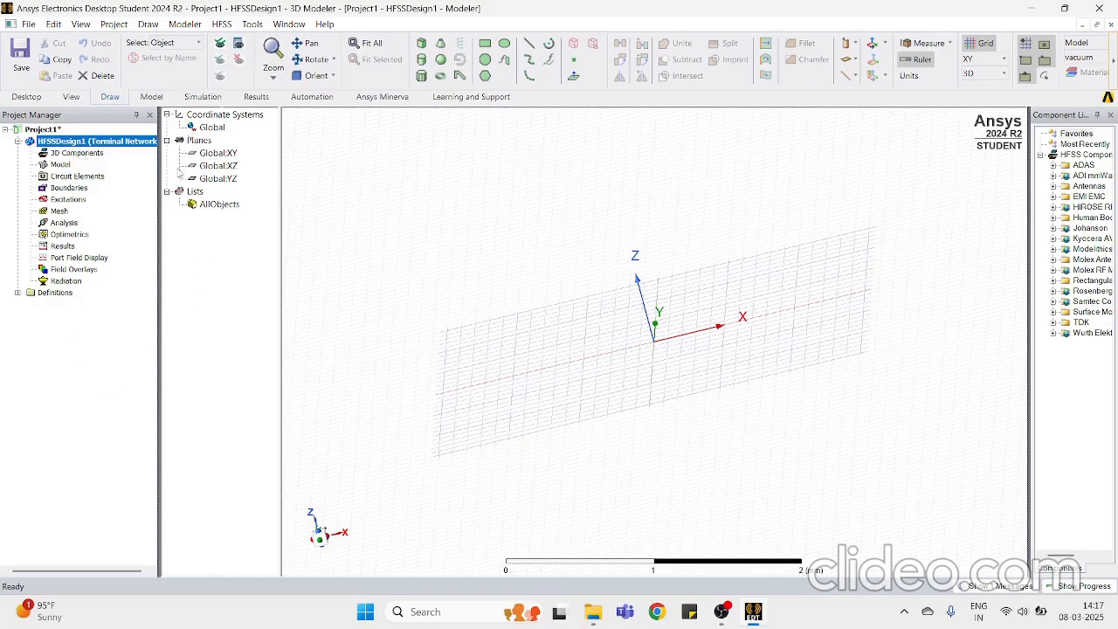
{"action": "left_click", "coordinate": [214, 128]}
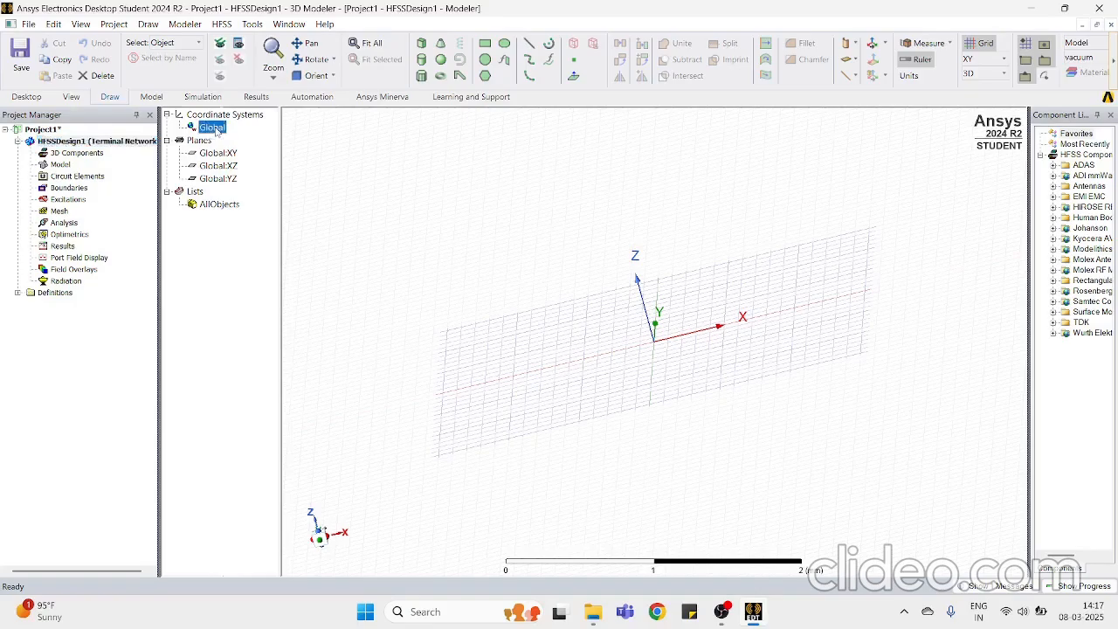
{"action": "scroll", "coordinate": [658, 343], "scroll_direction": "up", "scroll_amount": 3}
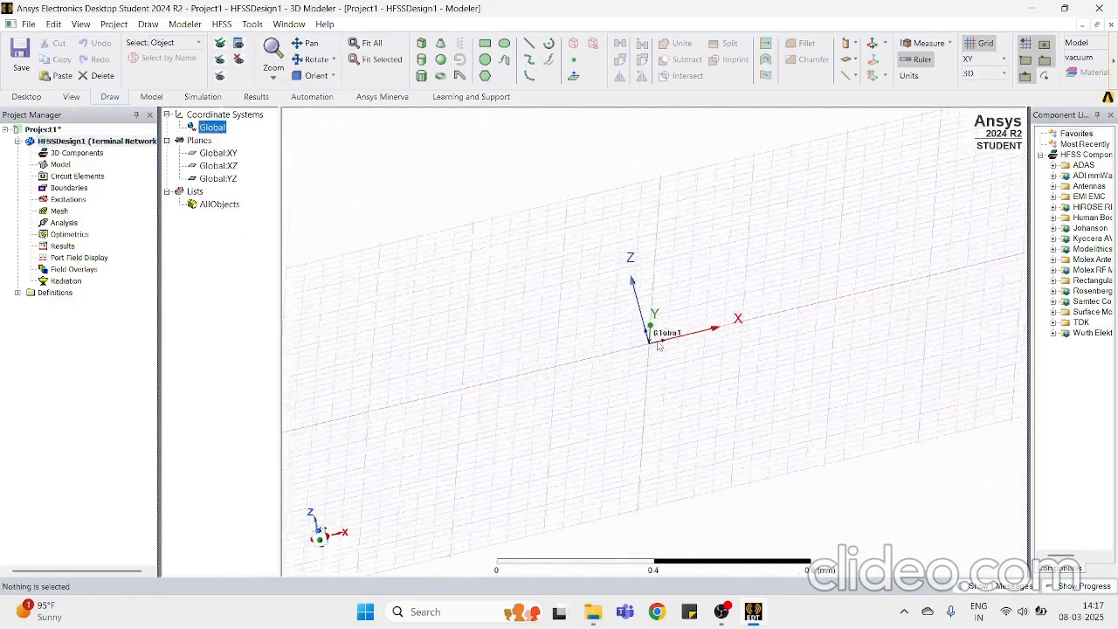
{"action": "left_click", "coordinate": [222, 155]}
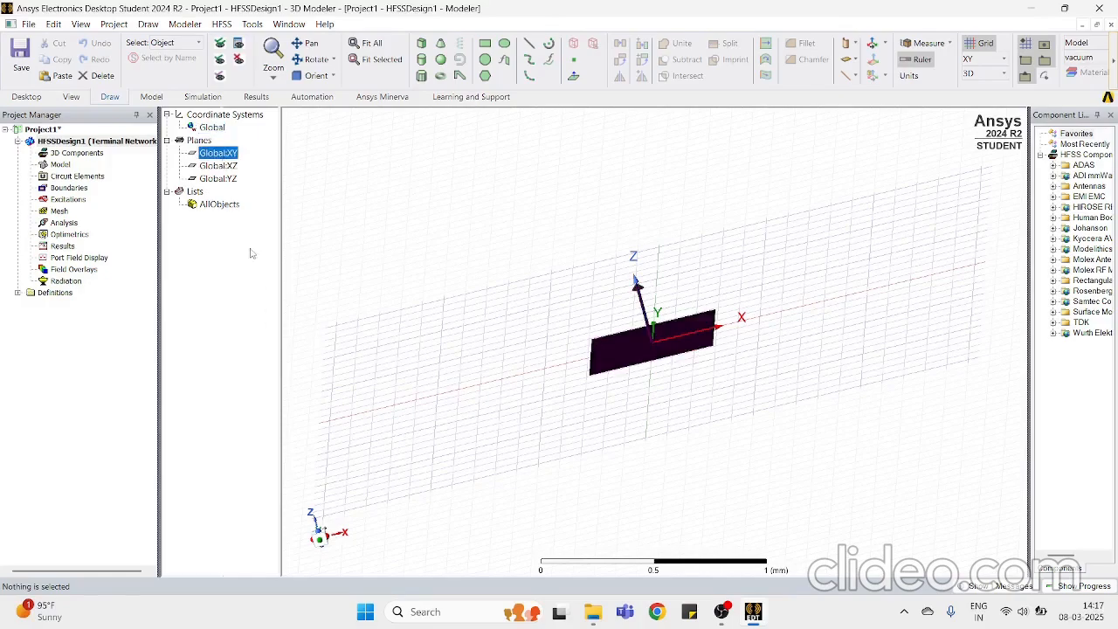
{"action": "left_click", "coordinate": [207, 269]}
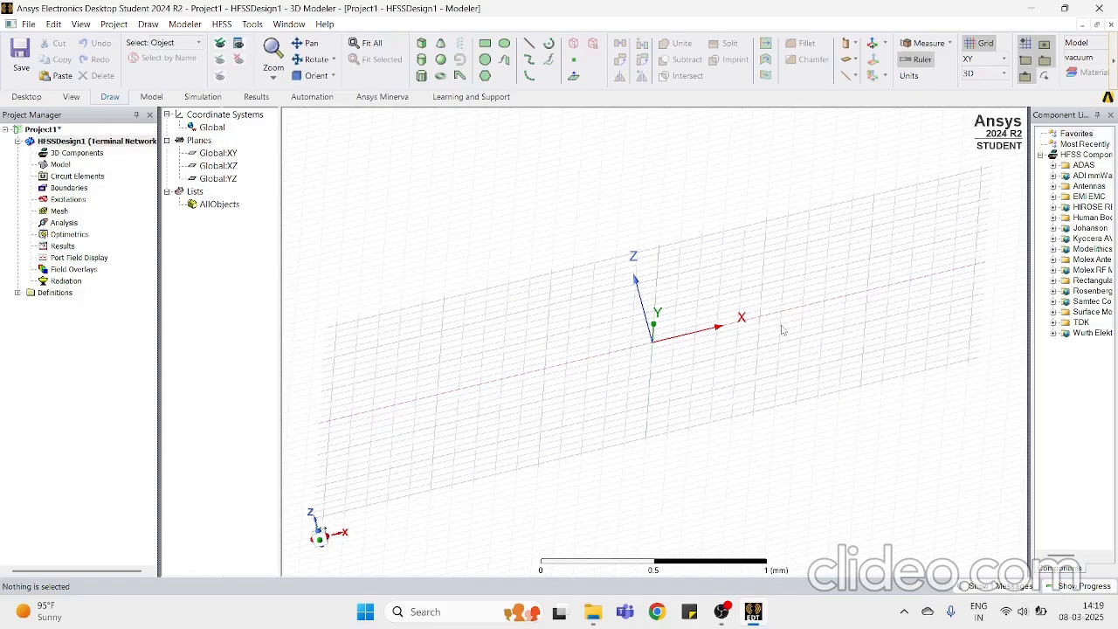
Step: Inspect the Results and Analysis entries of HFSSDesign1
{"action": "left_click", "coordinate": [61, 246]}
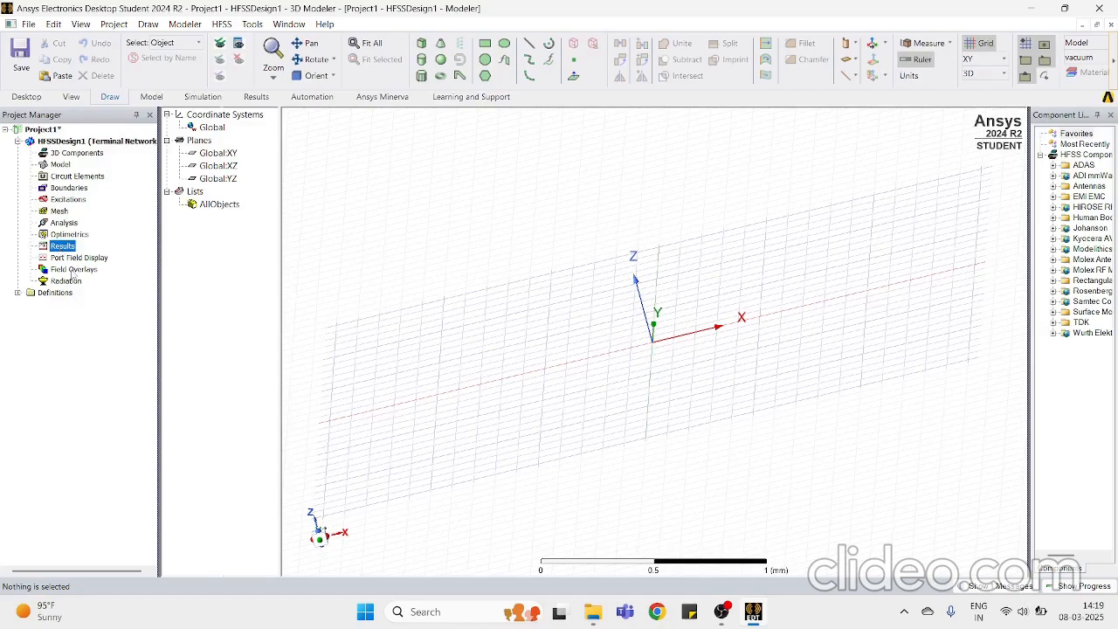
{"action": "left_click", "coordinate": [62, 224]}
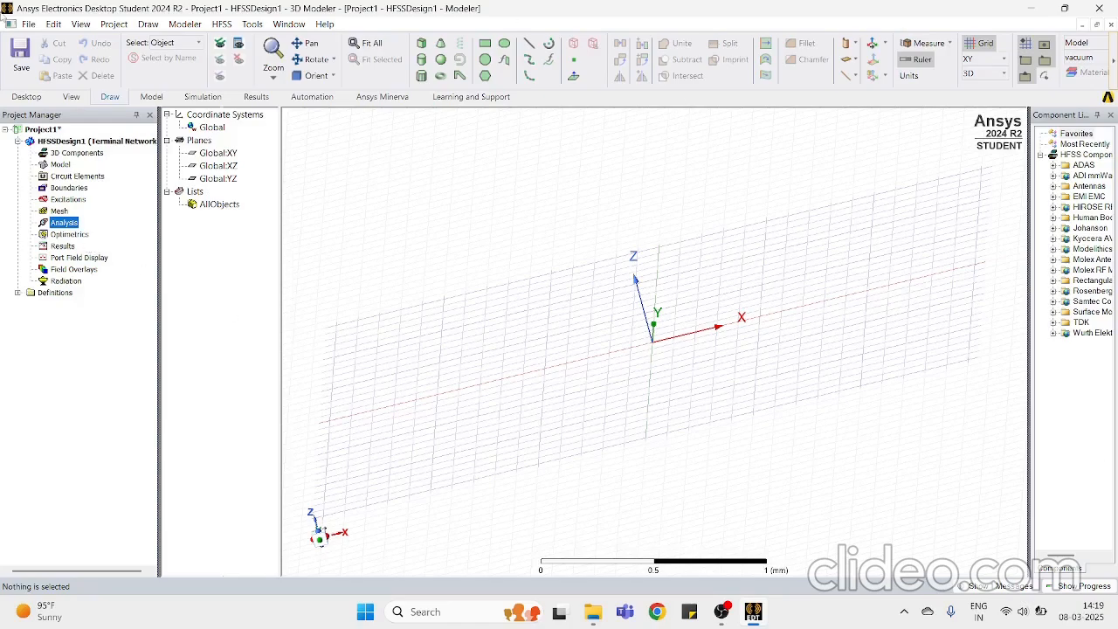
{"action": "left_click", "coordinate": [63, 225]}
Step: Orient the model to look straight down on the XY plane and fit all contents in the view
{"action": "left_click", "coordinate": [318, 527]}
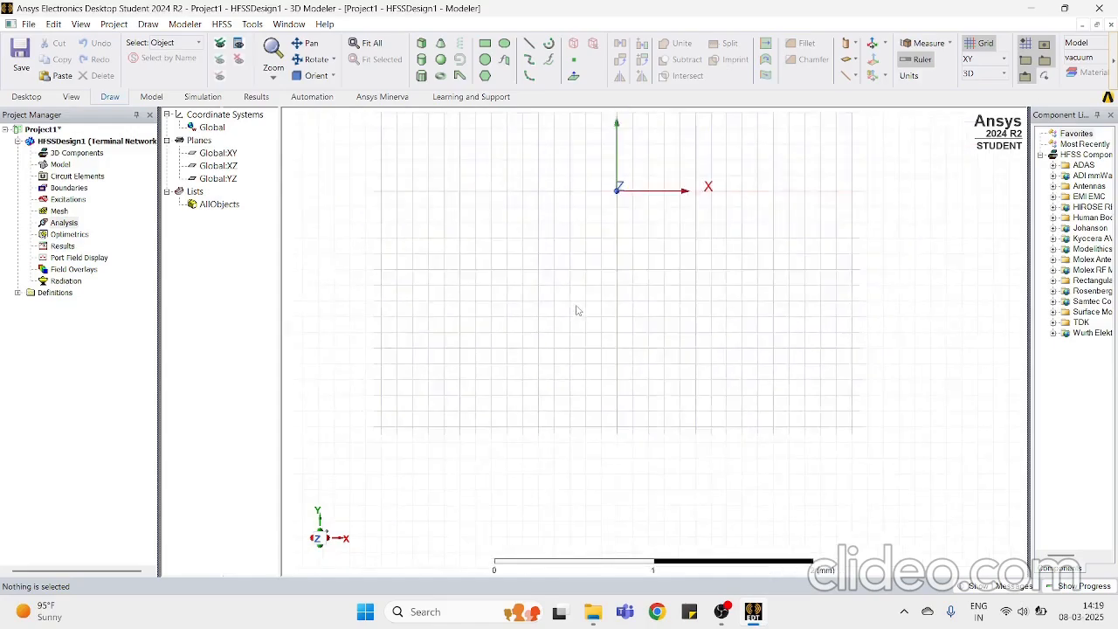
{"action": "scroll", "coordinate": [576, 301], "scroll_direction": "down", "scroll_amount": 2}
{"action": "scroll", "coordinate": [575, 277], "scroll_direction": "down", "scroll_amount": 2}
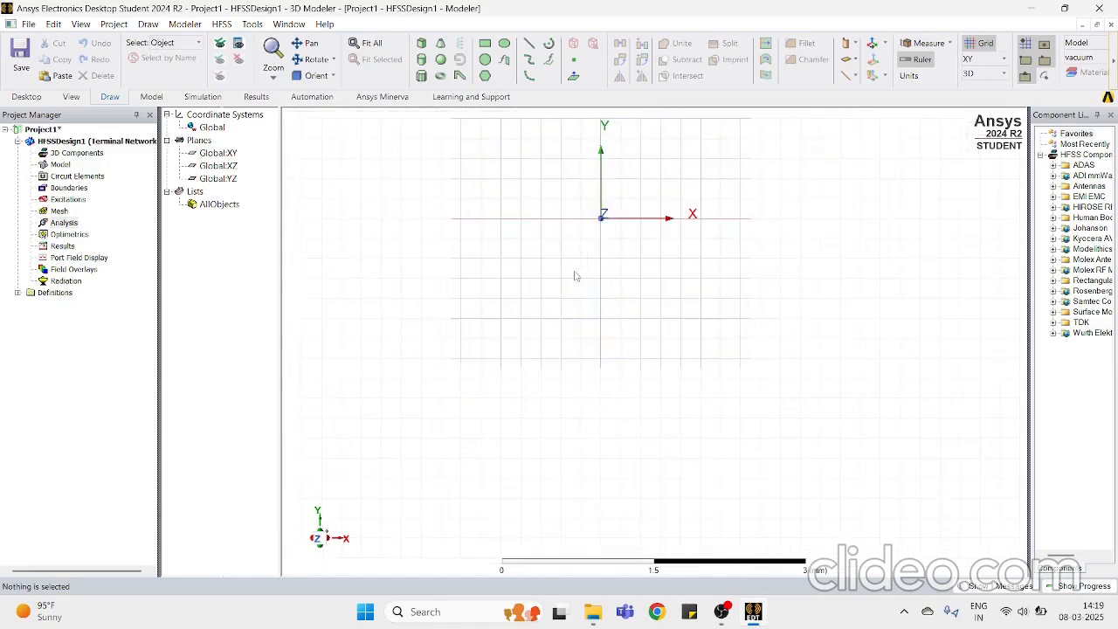
{"action": "left_click", "coordinate": [363, 43]}
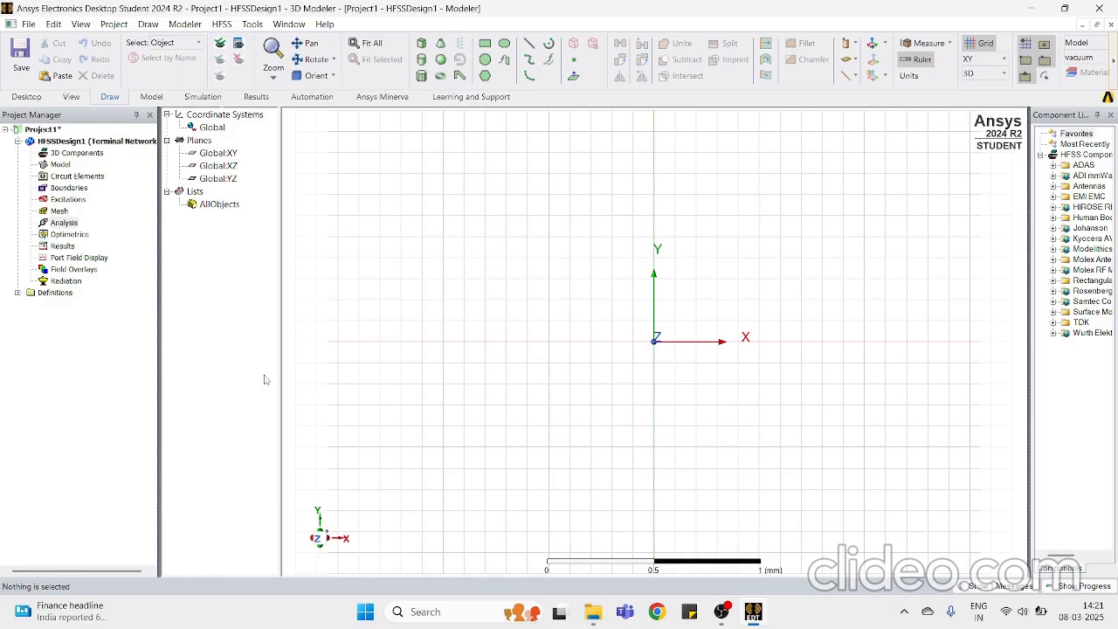
Step: Draw a rectangle on the XY plane from (-25, 25, 0) to (45, -25, 0) mm, about 70 by 50 mm
{"action": "mouse_move", "coordinate": [296, 539]}
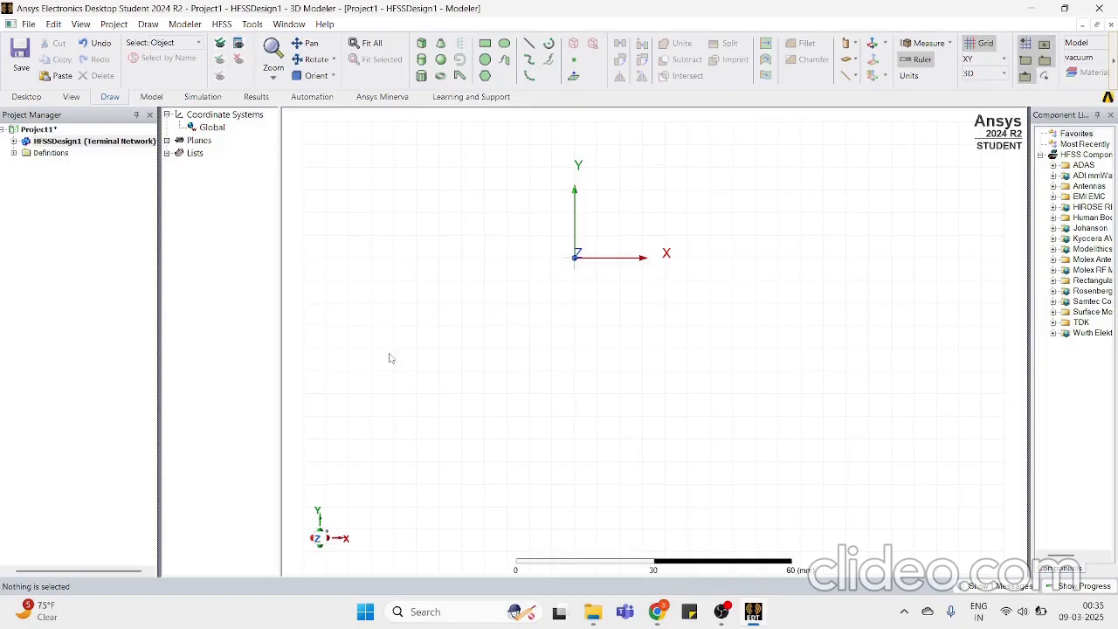
{"action": "left_click", "coordinate": [484, 43]}
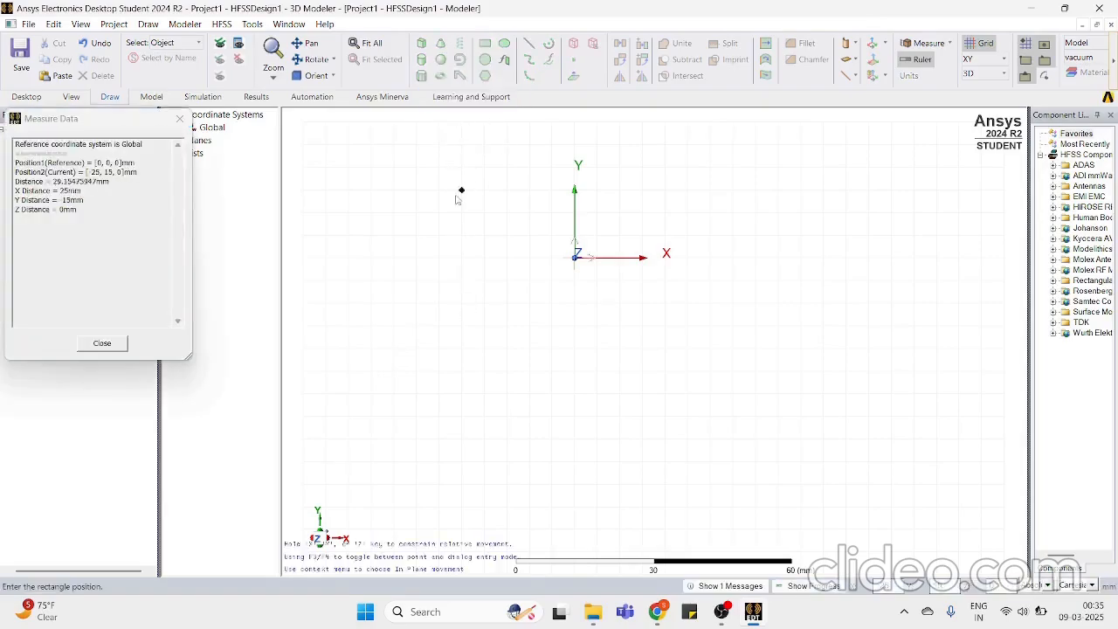
{"action": "left_click", "coordinate": [462, 144]}
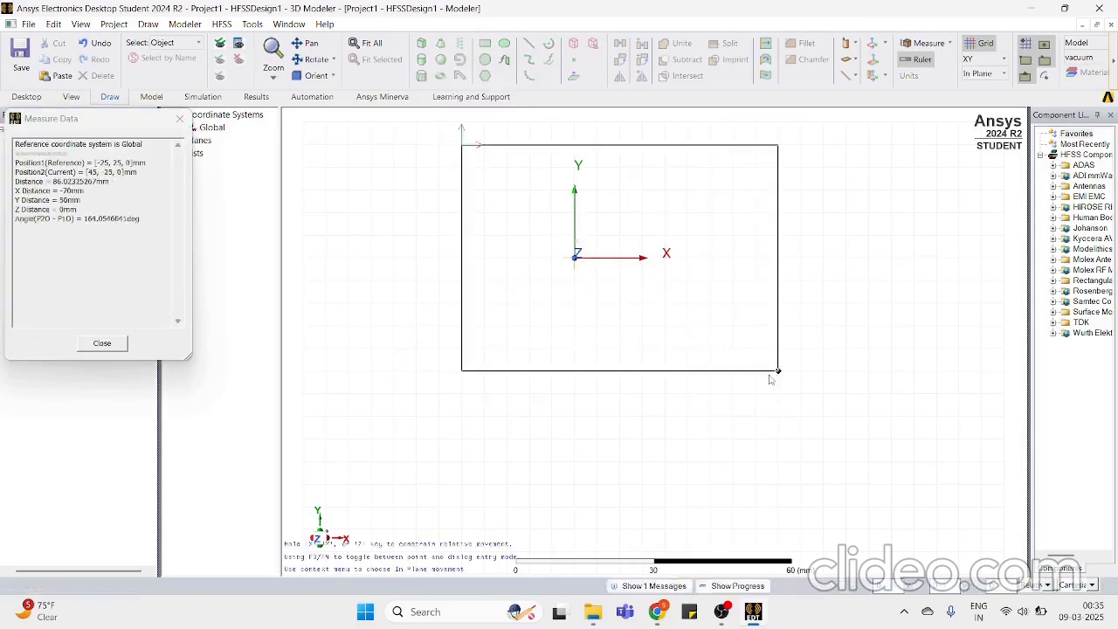
{"action": "left_click", "coordinate": [777, 370]}
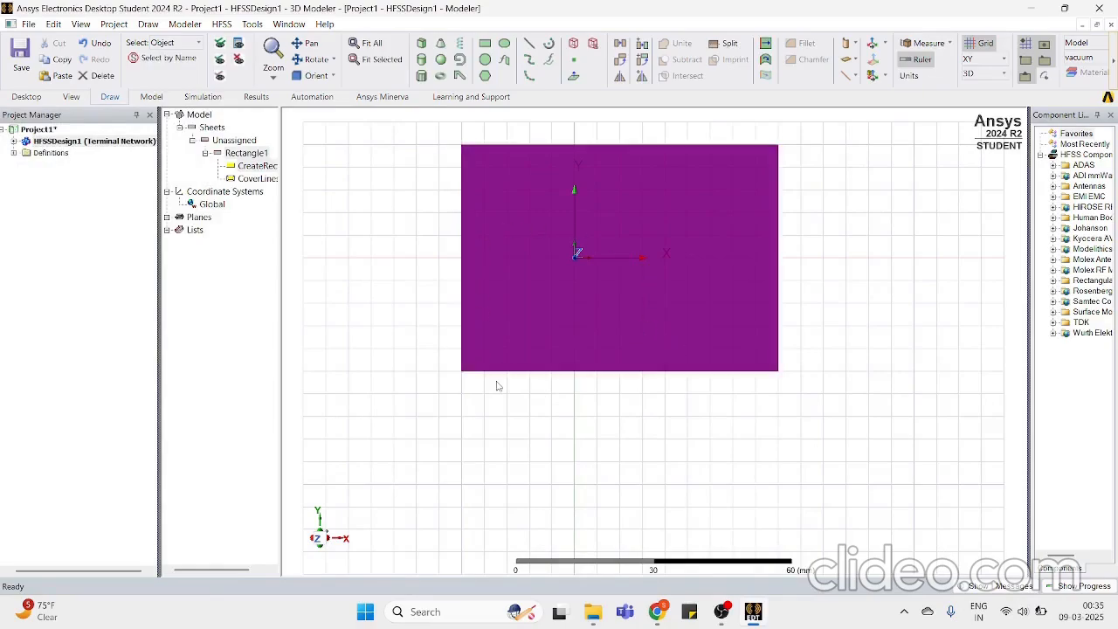
Step: Set the rectangle's XSize to 20 mm and its YSize to 40 mm
{"action": "double_click", "coordinate": [259, 172]}
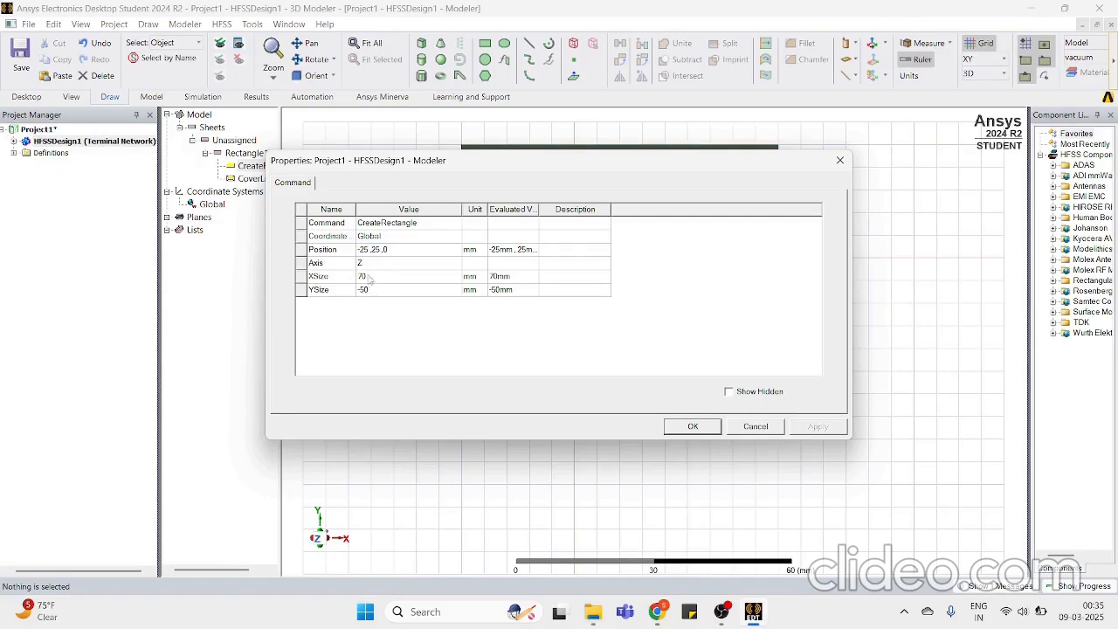
{"action": "left_click", "coordinate": [368, 276]}
{"action": "type", "text": "20"}
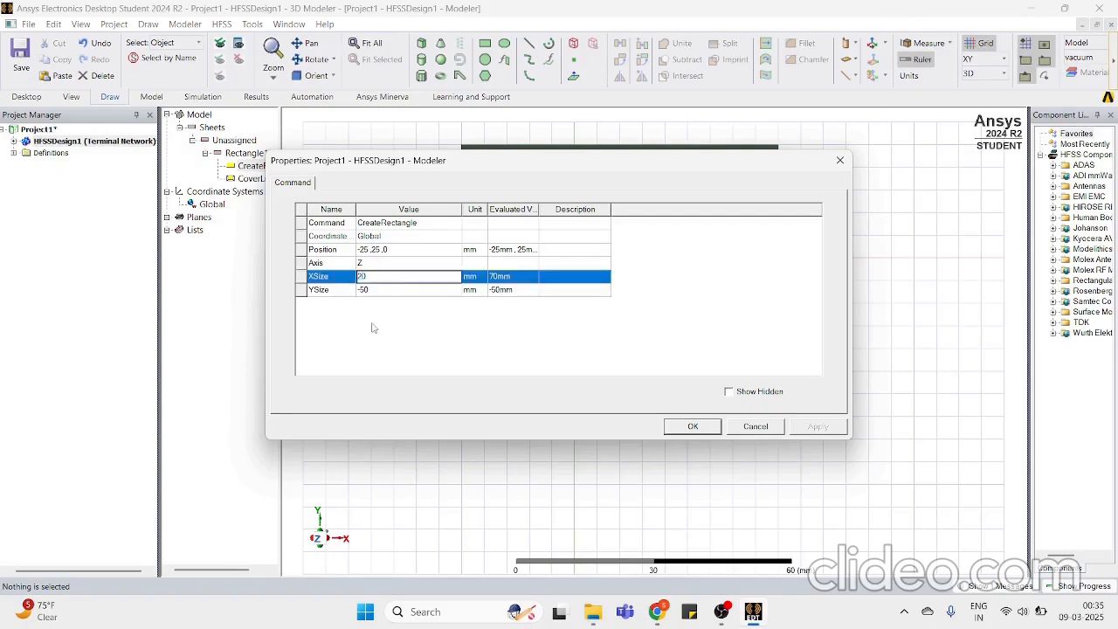
{"action": "key", "text": "Return"}
{"action": "left_click", "coordinate": [366, 289]}
{"action": "type", "text": "4"}
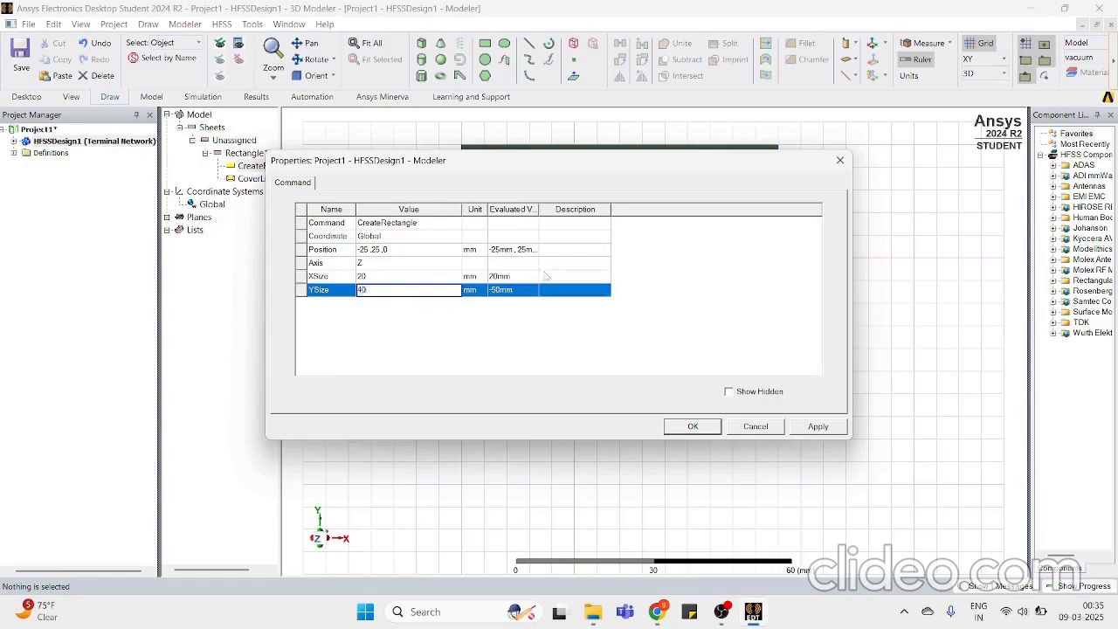
{"action": "type", "text": "0"}
{"action": "key", "text": "Return"}
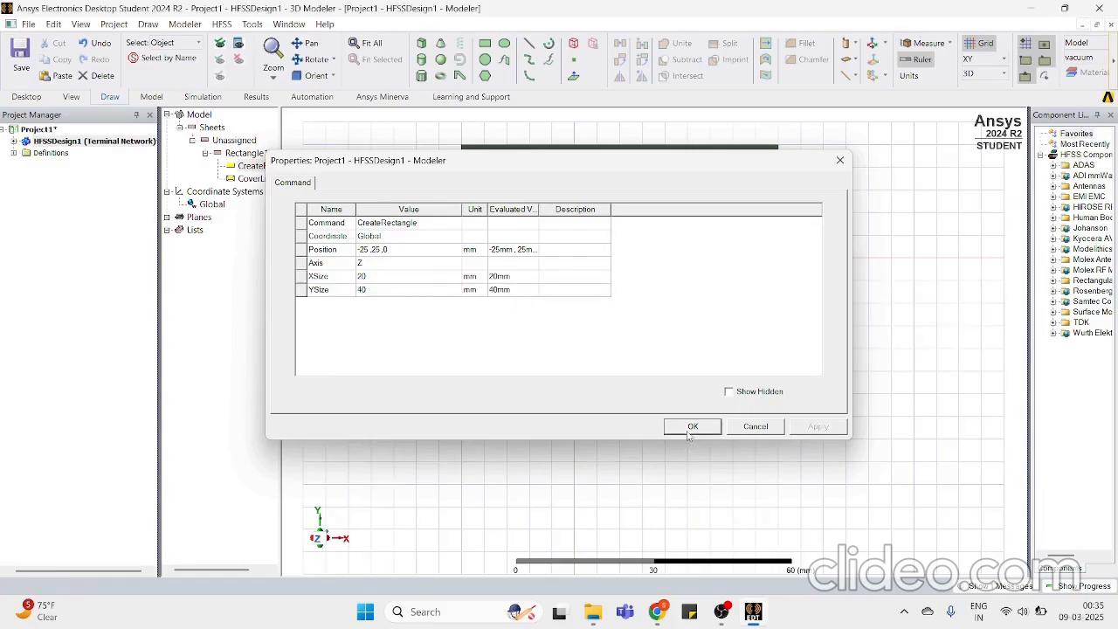
{"action": "left_click", "coordinate": [691, 426]}
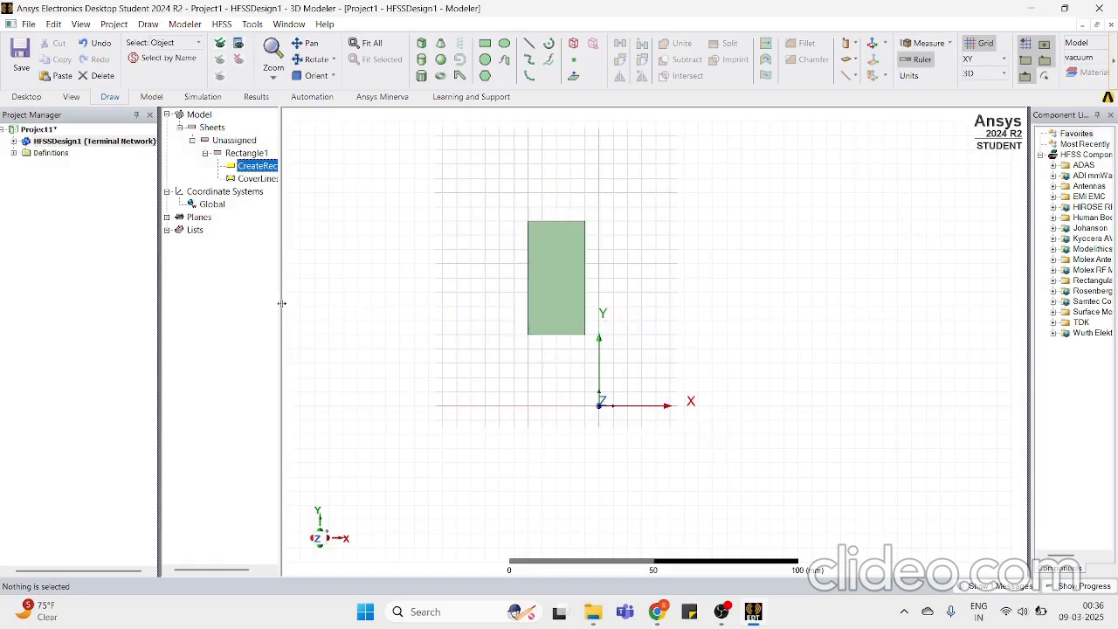
Step: Set the rectangle's position to 0,0,0 mm so its corner sits at the global origin
{"action": "double_click", "coordinate": [269, 169]}
{"action": "left_click", "coordinate": [397, 250]}
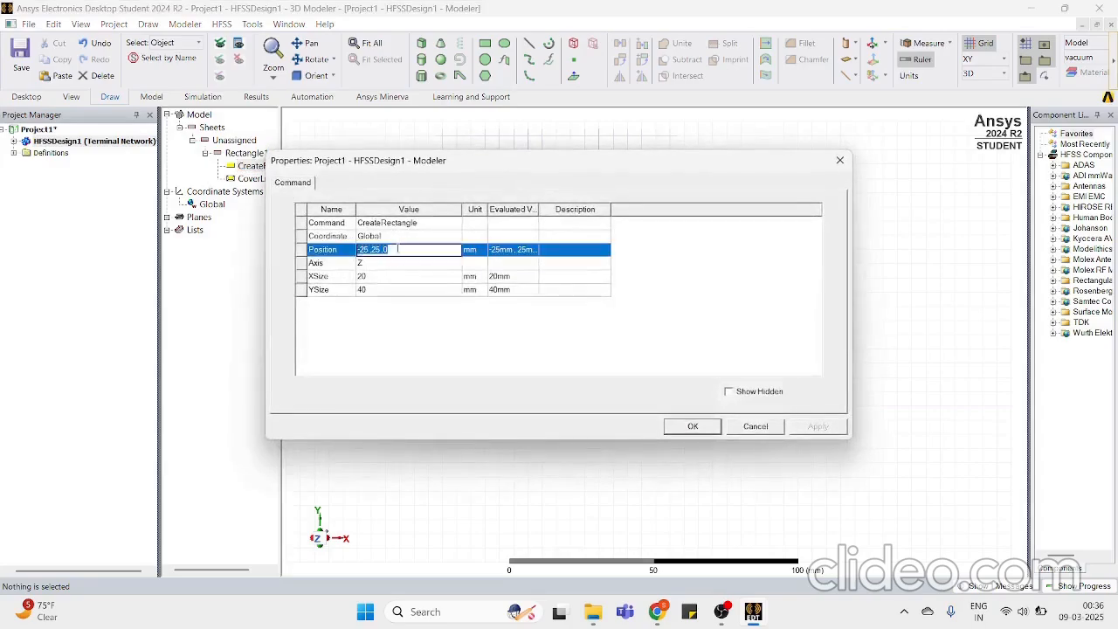
{"action": "type", "text": "0"}
{"action": "left_click", "coordinate": [452, 354]}
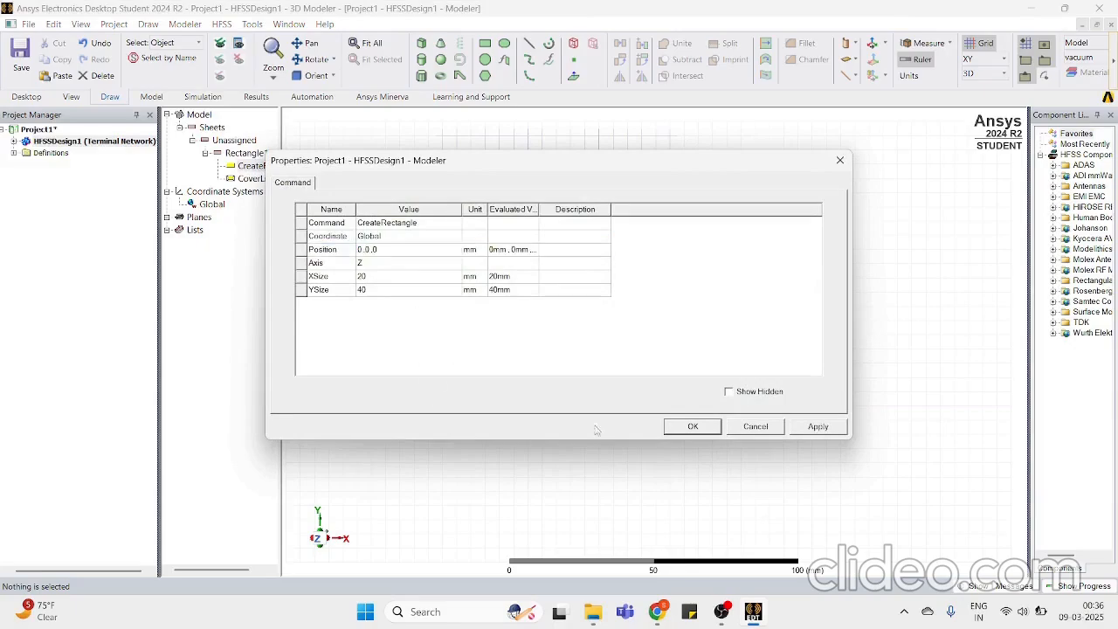
{"action": "left_click", "coordinate": [693, 426]}
{"action": "scroll", "coordinate": [631, 426], "scroll_direction": "up", "scroll_amount": 3}
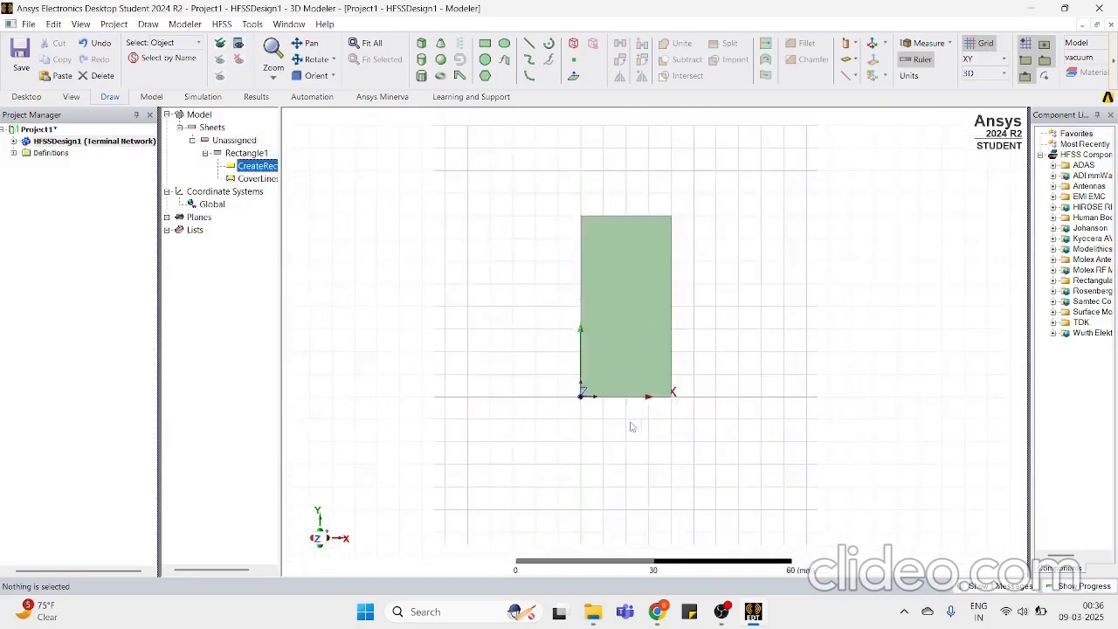
{"action": "scroll", "coordinate": [630, 426], "scroll_direction": "up", "scroll_amount": 2}
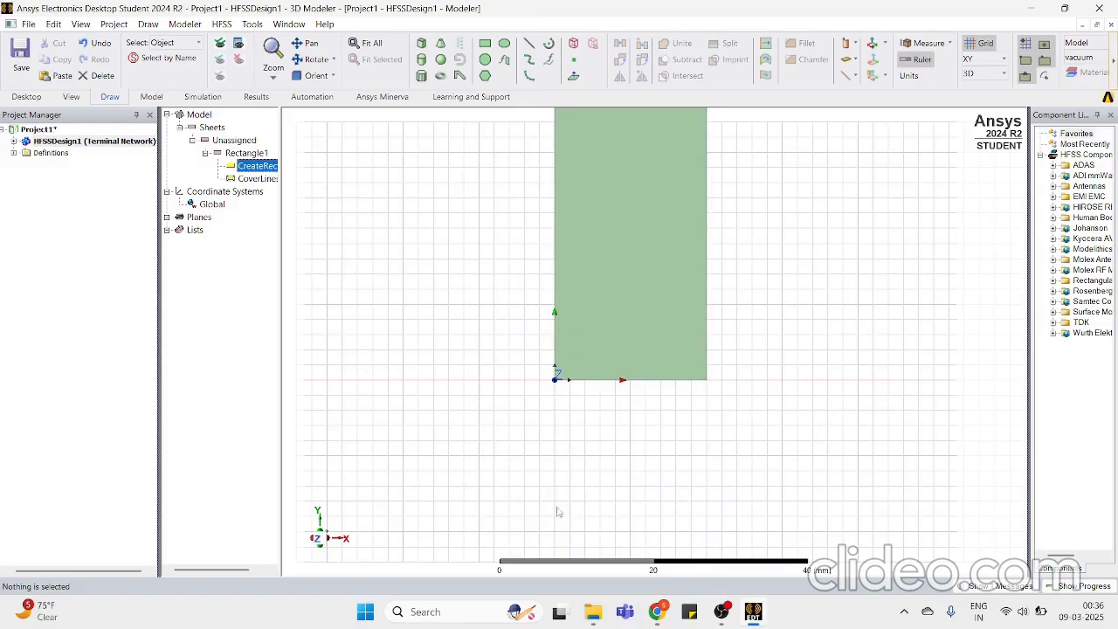
Step: Center the rectangle along X by setting the X coordinate of its position to -20/2
{"action": "scroll", "coordinate": [621, 392], "scroll_direction": "down", "scroll_amount": 2}
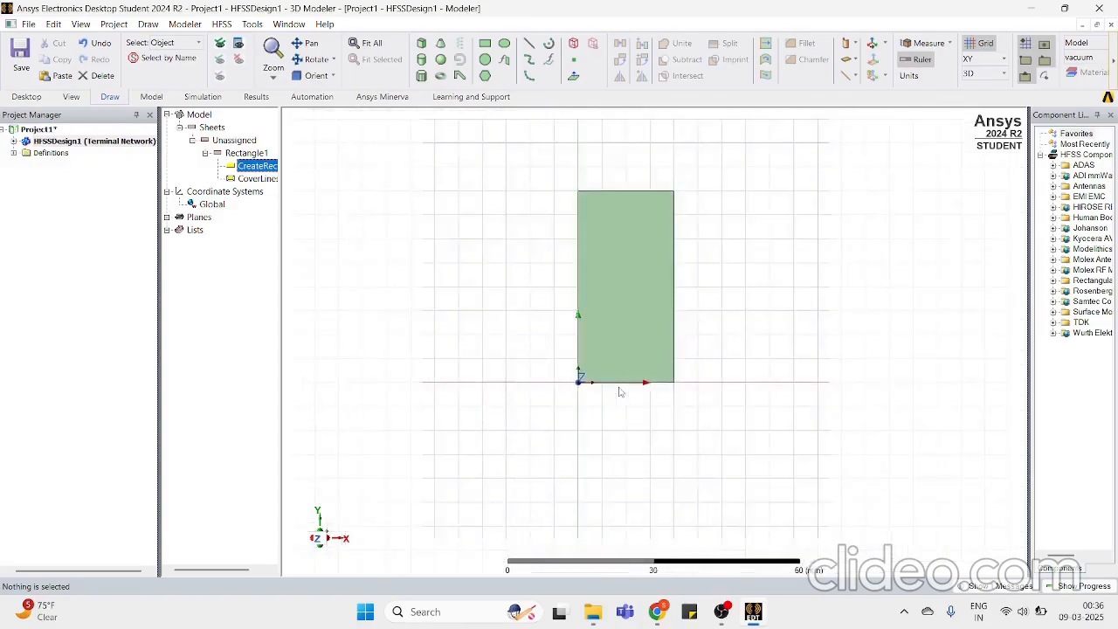
{"action": "double_click", "coordinate": [252, 166]}
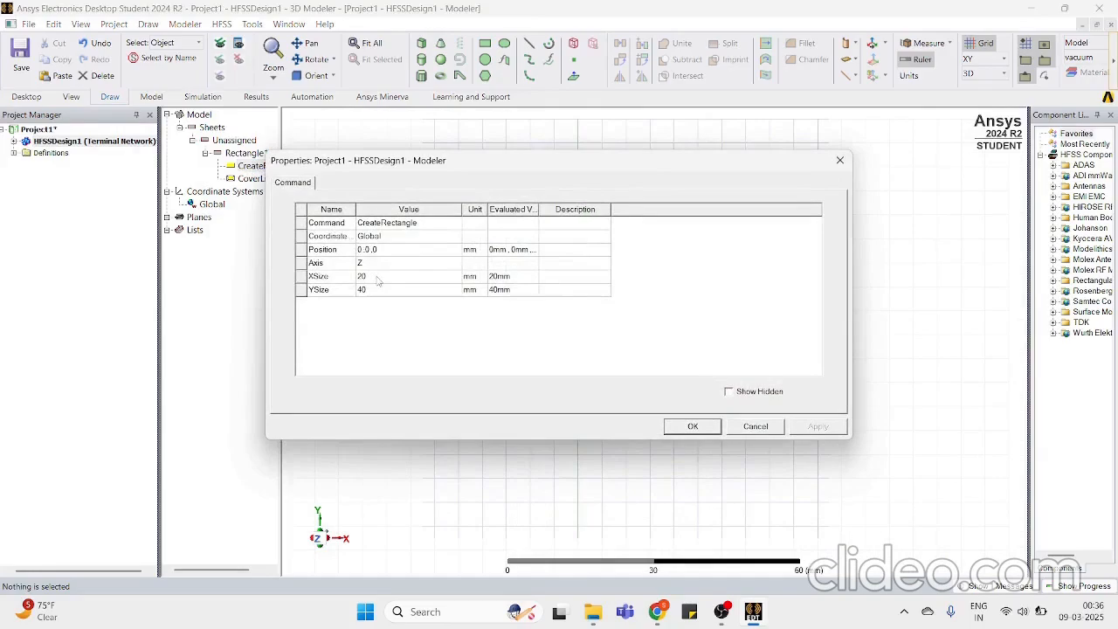
{"action": "left_click", "coordinate": [365, 250]}
{"action": "key", "text": "BackSpace"}
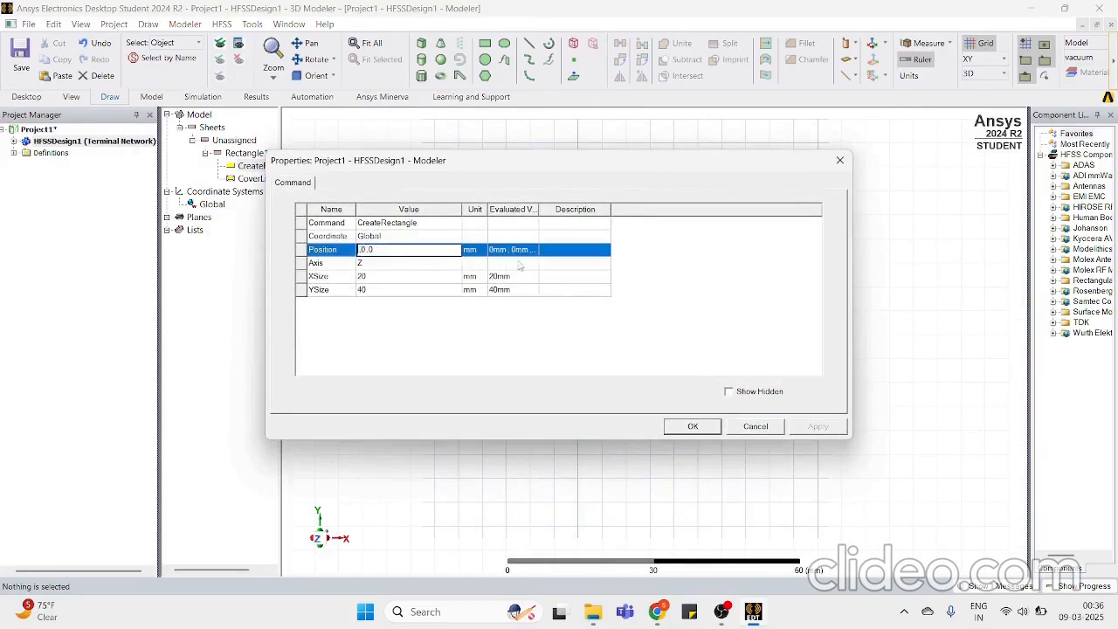
{"action": "type", "text": "-20/2"}
{"action": "left_click", "coordinate": [517, 265]}
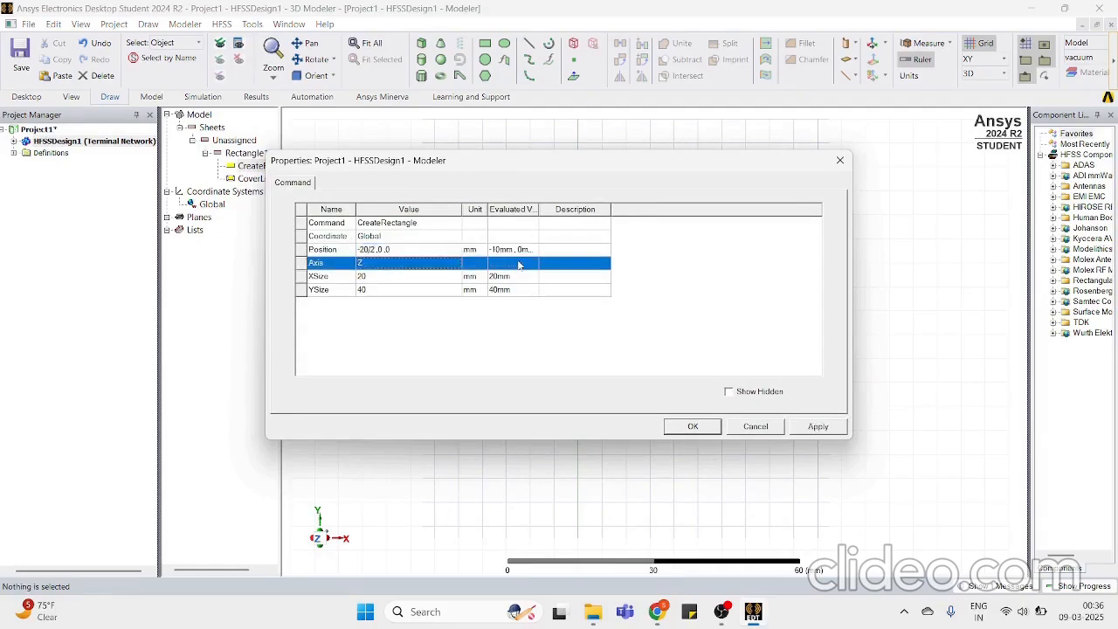
{"action": "key", "text": "Return"}
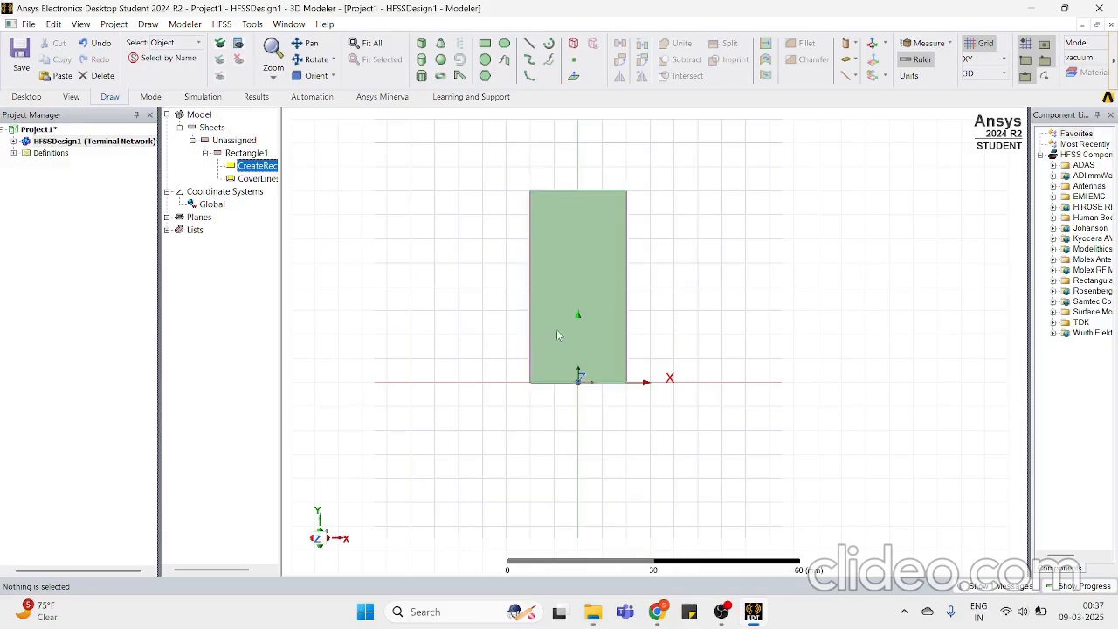
Step: Center the rectangle along Y by setting the Y coordinate of its position to -40/2
{"action": "double_click", "coordinate": [253, 166]}
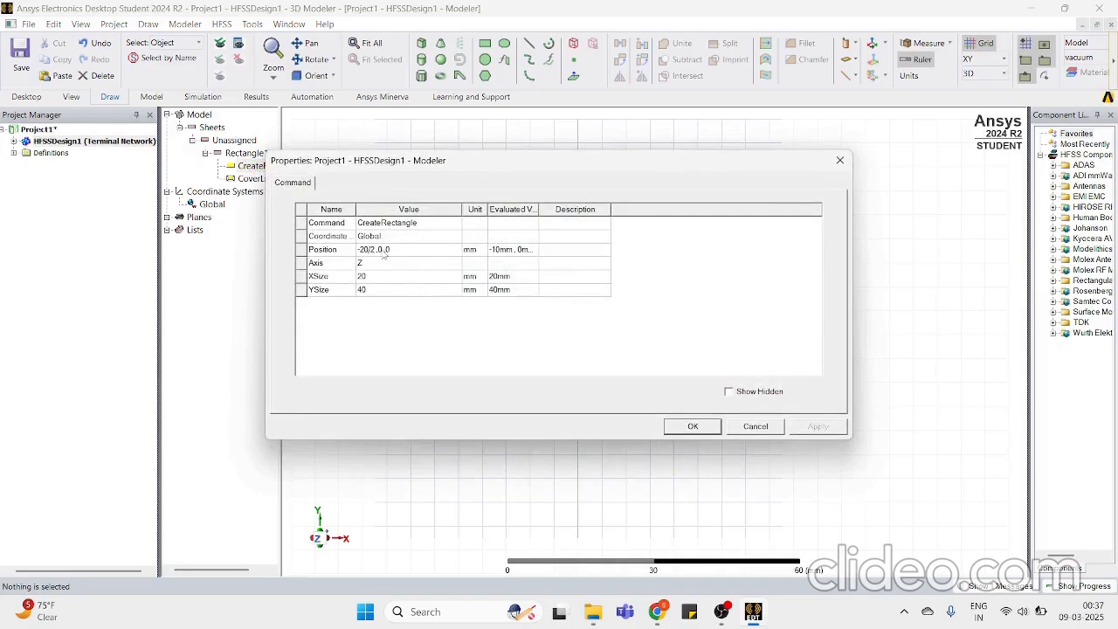
{"action": "left_click", "coordinate": [382, 250]}
{"action": "type", "text": "-40/2"}
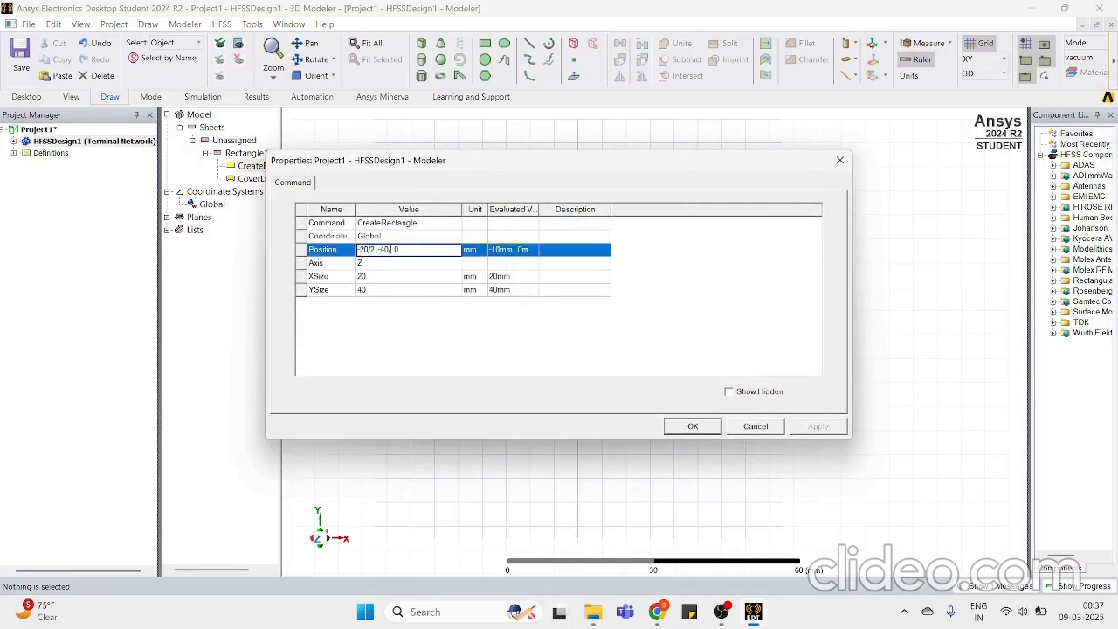
{"action": "key", "text": "Return"}
{"action": "key", "text": "Return"}
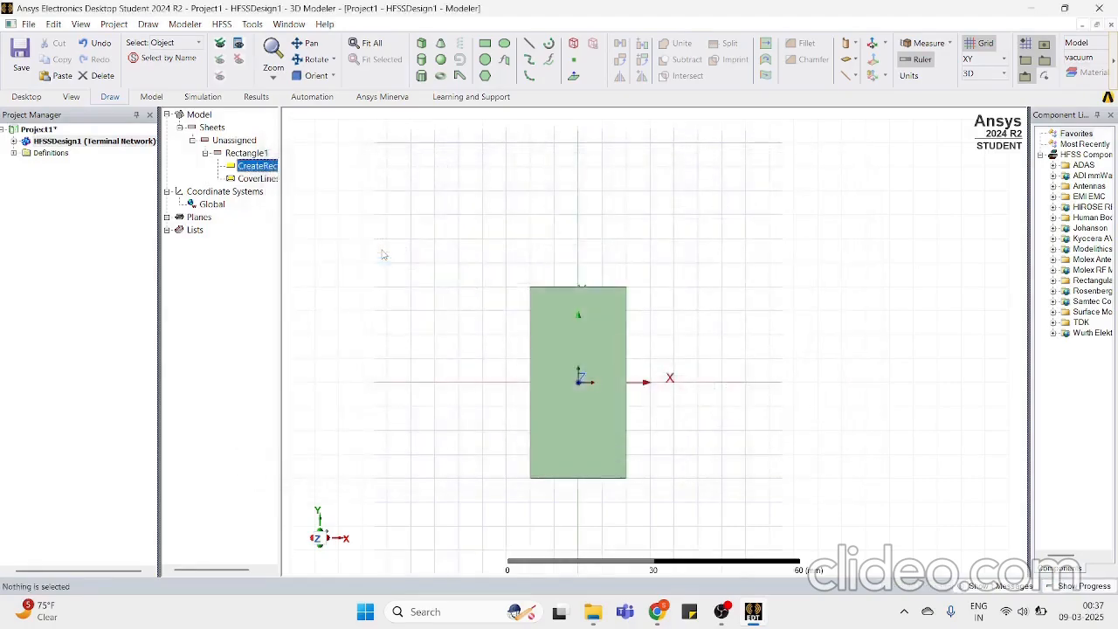
{"action": "scroll", "coordinate": [587, 484], "scroll_direction": "up", "scroll_amount": 1}
{"action": "scroll", "coordinate": [583, 434], "scroll_direction": "down", "scroll_amount": 1}
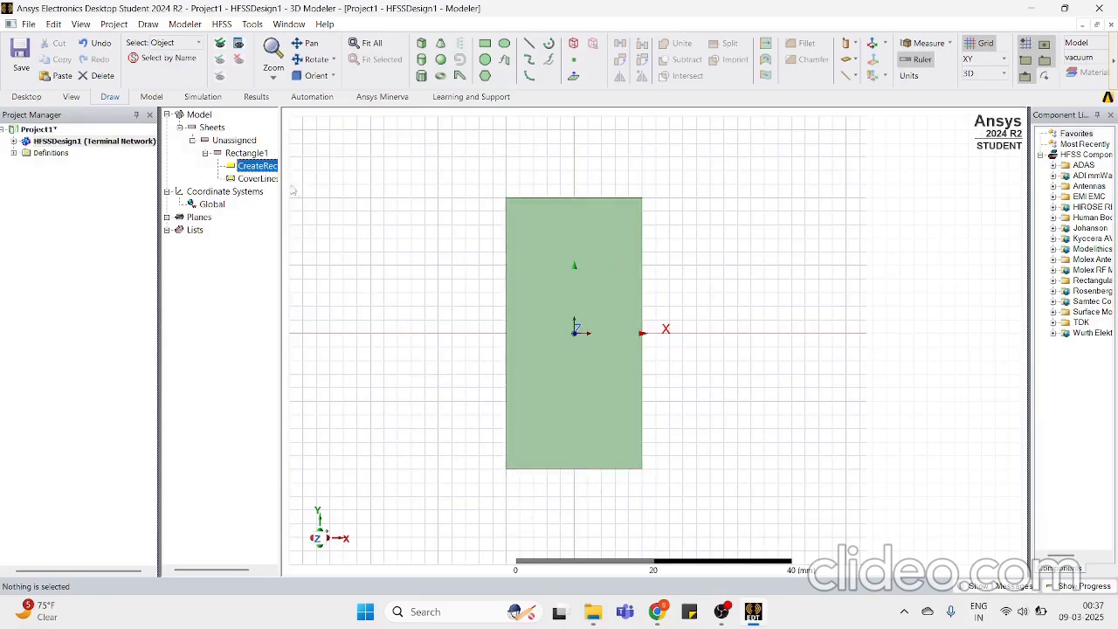
Step: Examine the rectangle from a tilted 3D view and return to looking straight down on the XY plane
{"action": "left_click", "coordinate": [249, 168]}
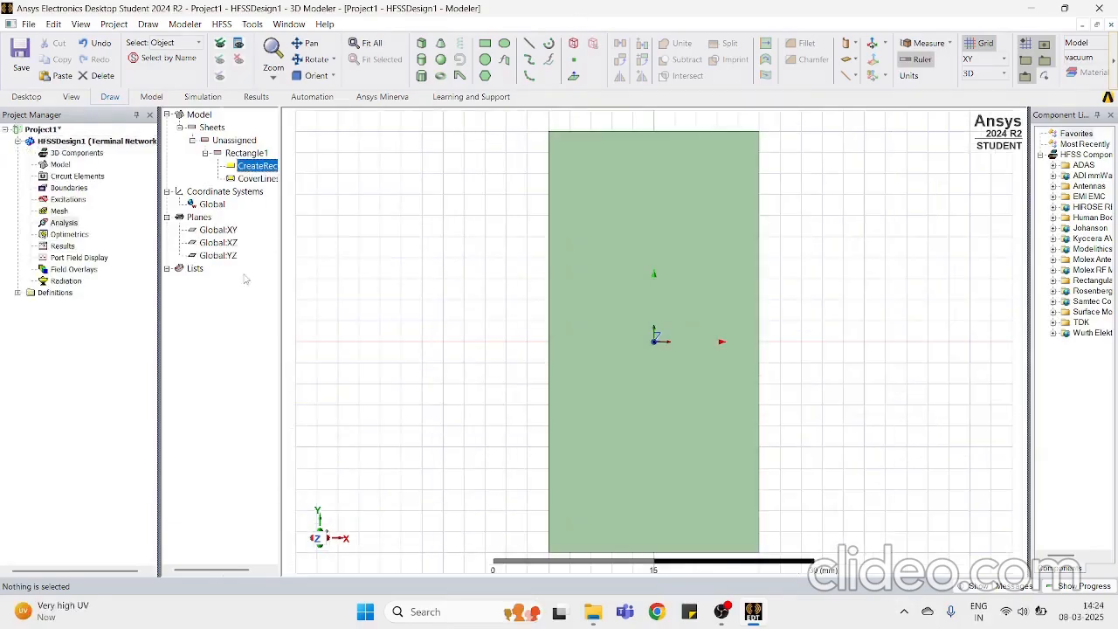
{"action": "left_click", "coordinate": [318, 541]}
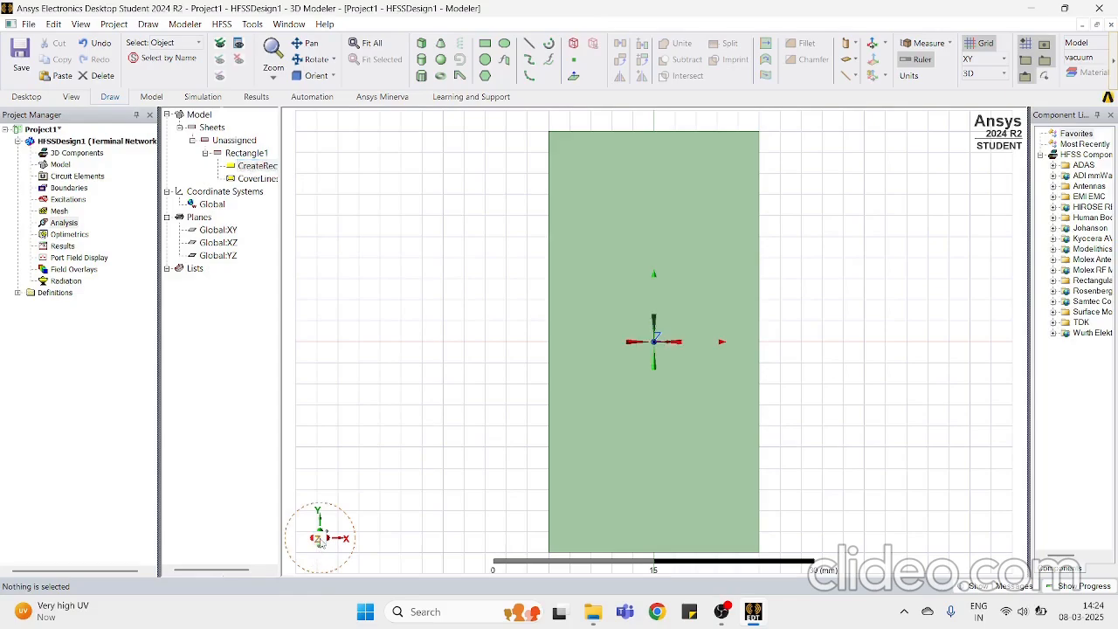
{"action": "left_click_drag", "start_coordinate": [321, 529], "coordinate": [325, 521]}
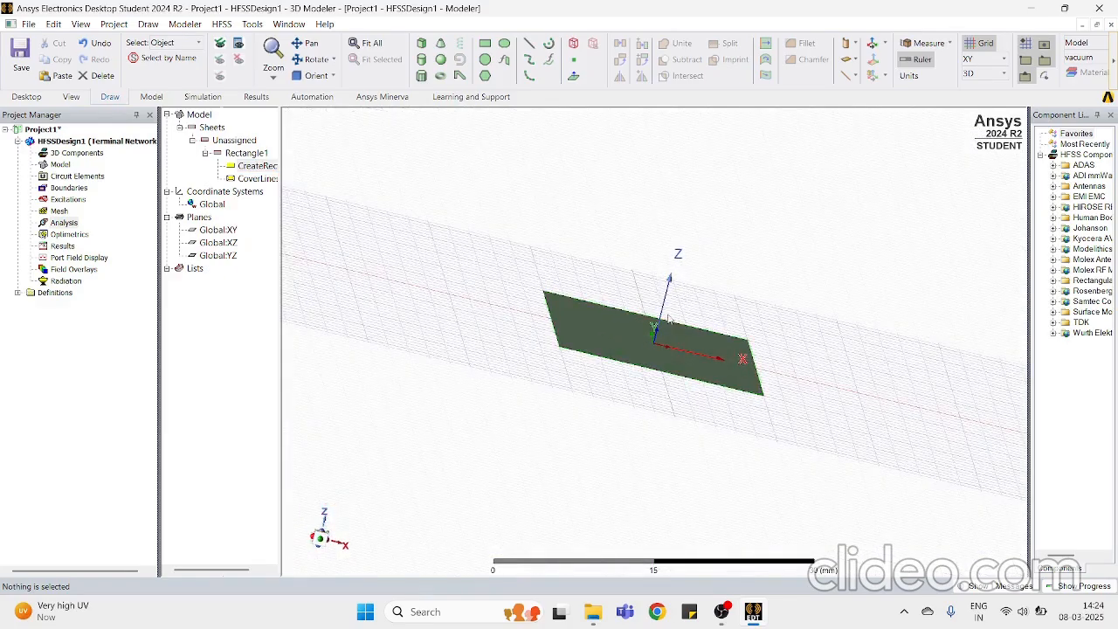
{"action": "scroll", "coordinate": [613, 335], "scroll_direction": "up", "scroll_amount": 2}
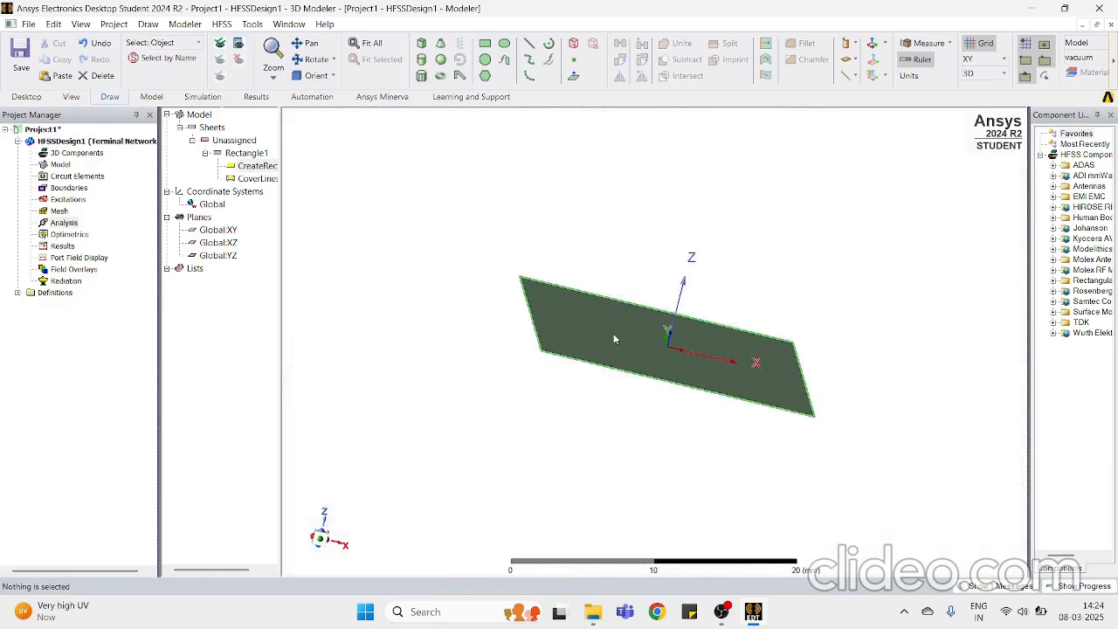
{"action": "scroll", "coordinate": [613, 335], "scroll_direction": "down", "scroll_amount": 3}
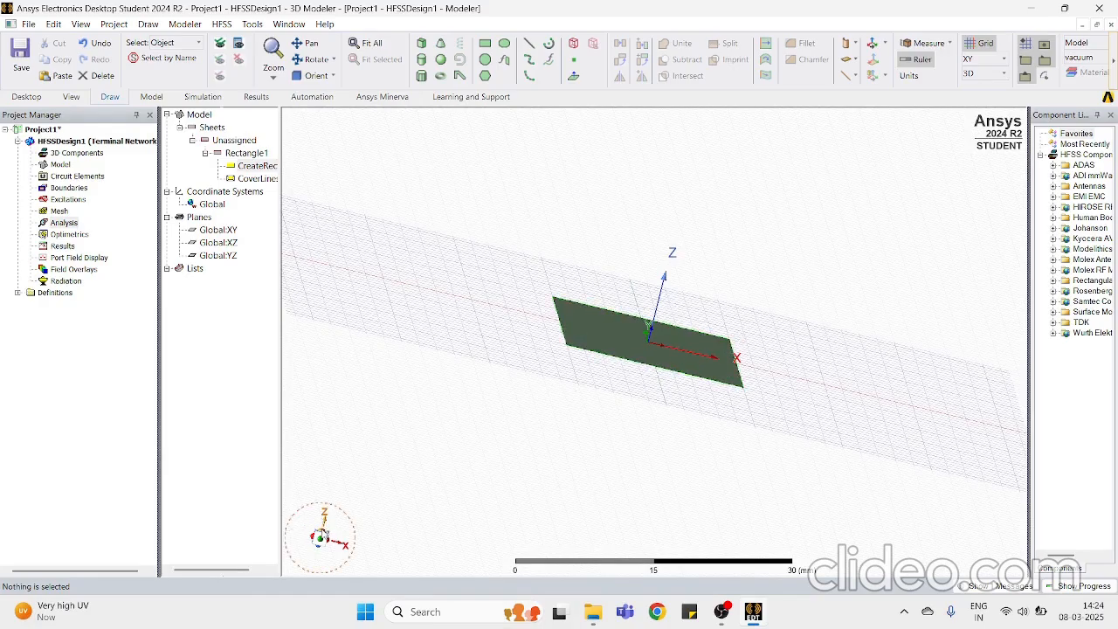
{"action": "left_click", "coordinate": [323, 520]}
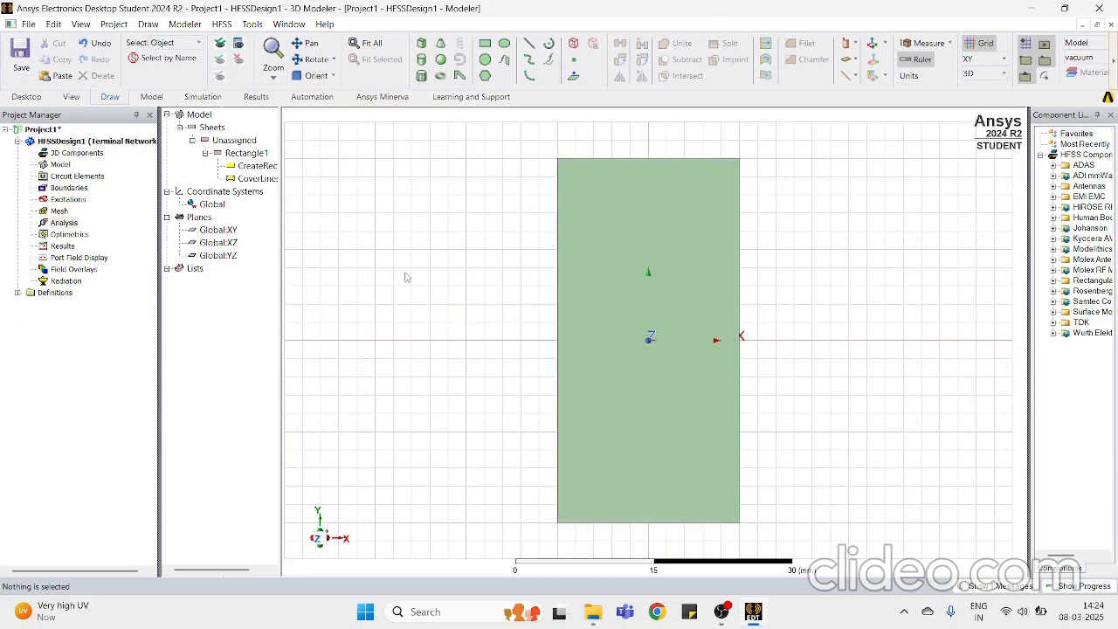
Step: Change the color of Rectangle1 to orange (red 255, green 128, blue 0) and apply it
{"action": "double_click", "coordinate": [243, 155]}
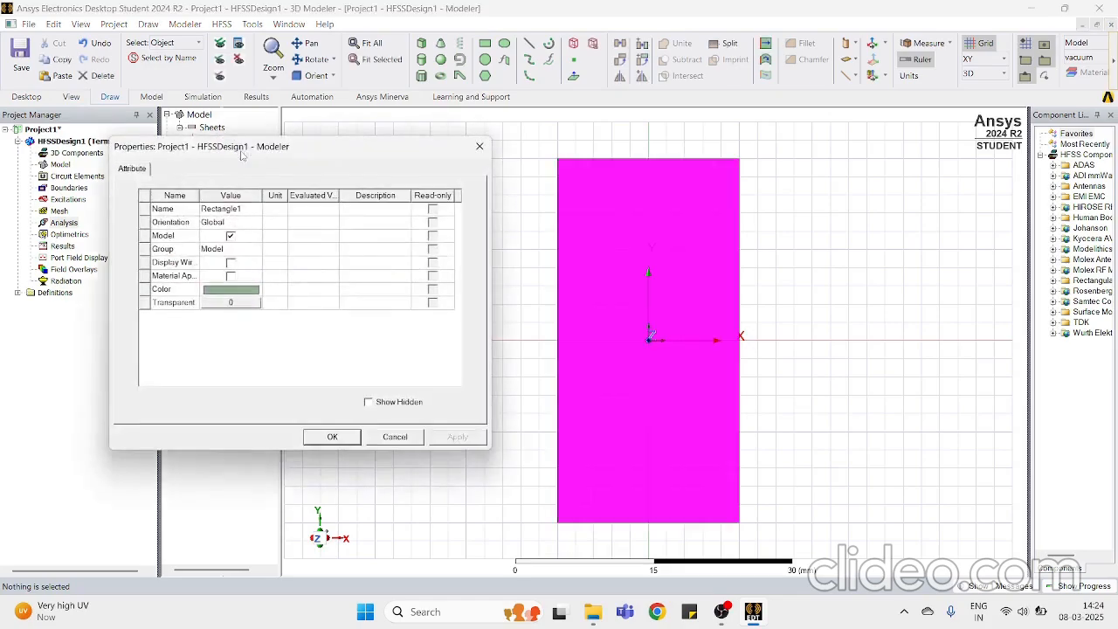
{"action": "left_click", "coordinate": [233, 294]}
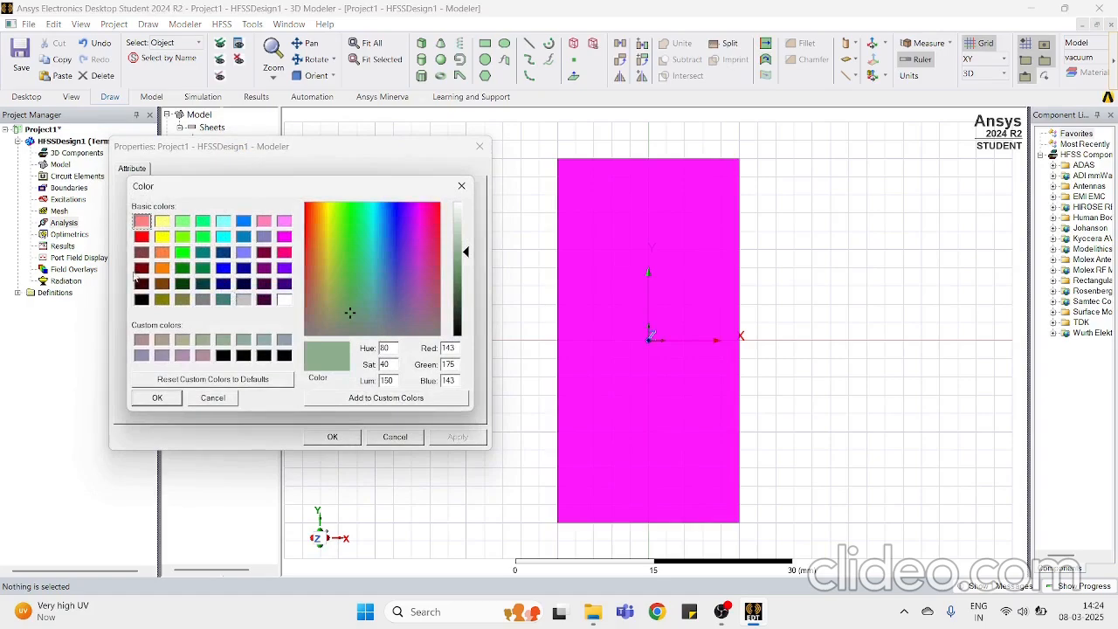
{"action": "left_click", "coordinate": [161, 268]}
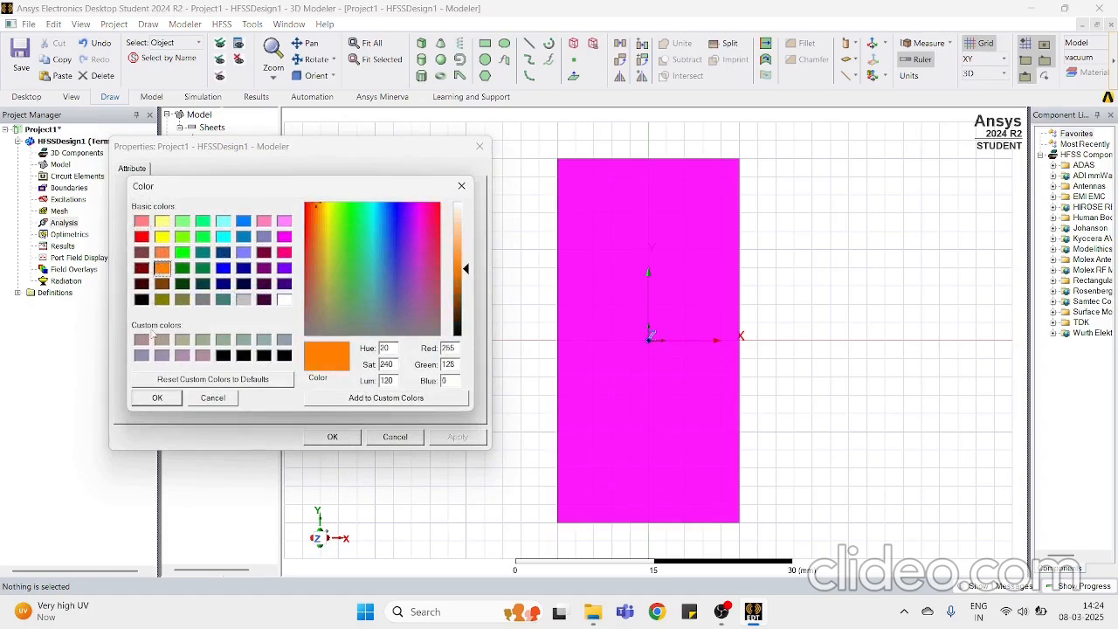
{"action": "left_click", "coordinate": [158, 399]}
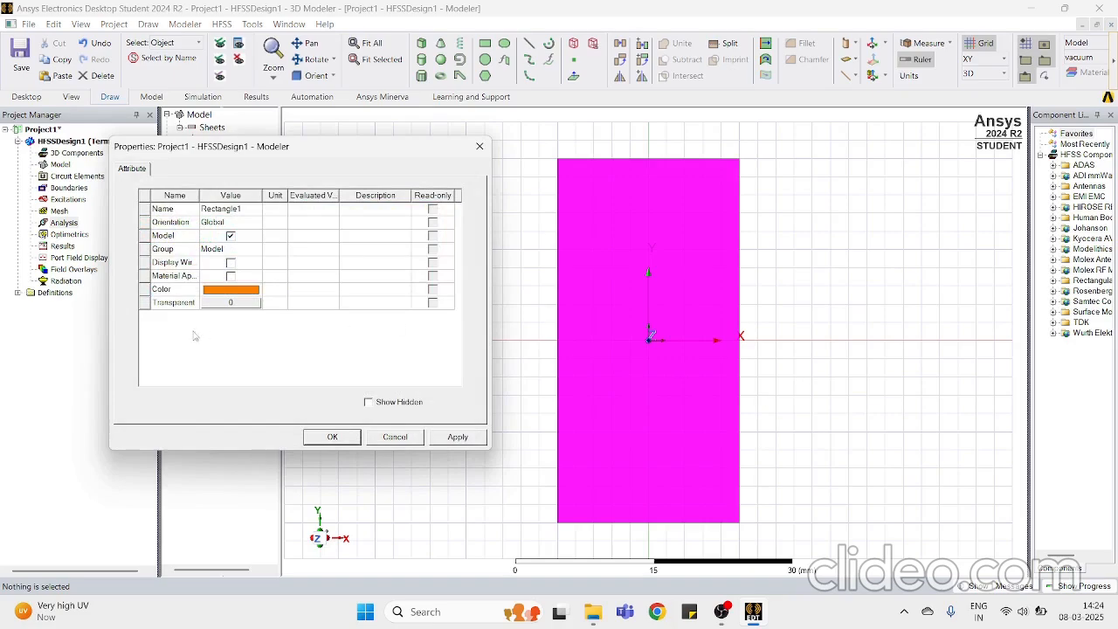
{"action": "left_click", "coordinate": [455, 437]}
{"action": "left_click", "coordinate": [328, 439]}
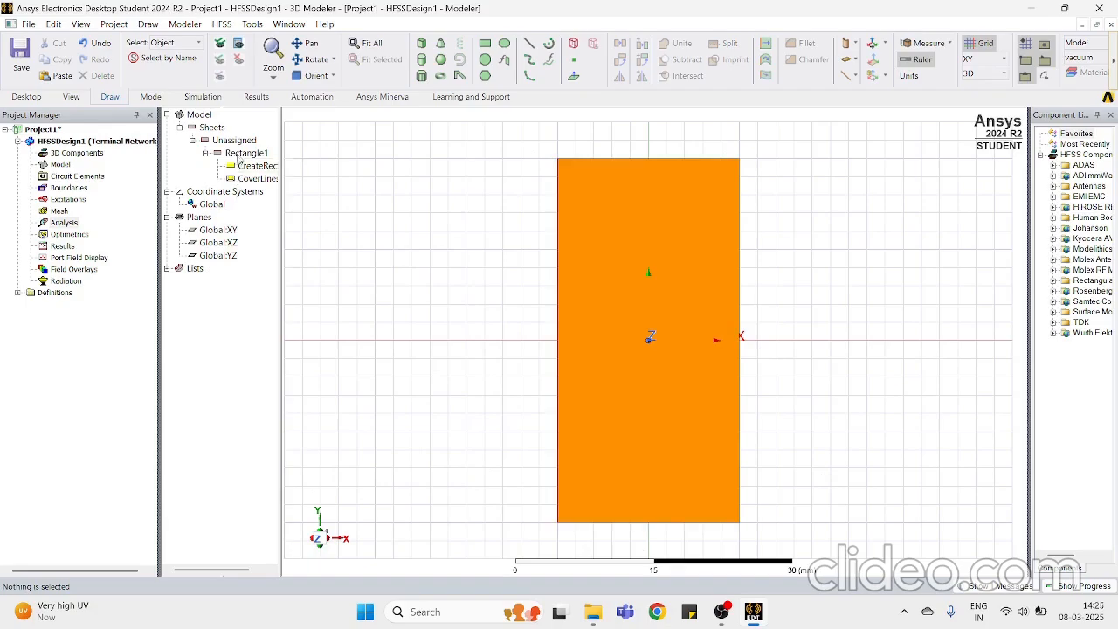
Step: Reapply the same orange (255, 128, 0) as the color of Rectangle1
{"action": "double_click", "coordinate": [238, 155]}
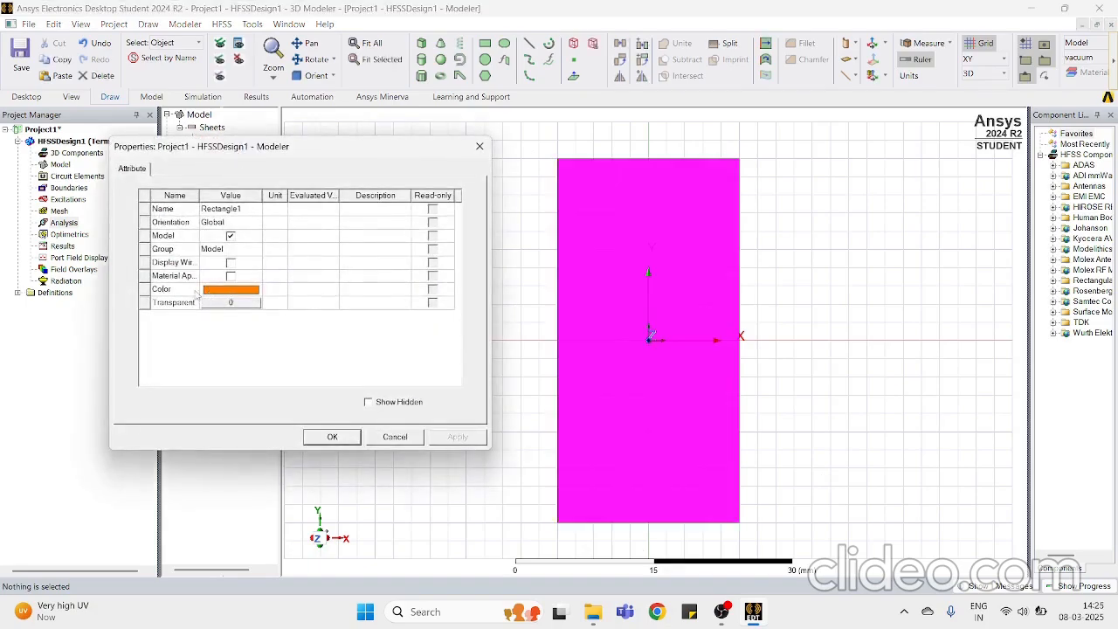
{"action": "left_click", "coordinate": [239, 290]}
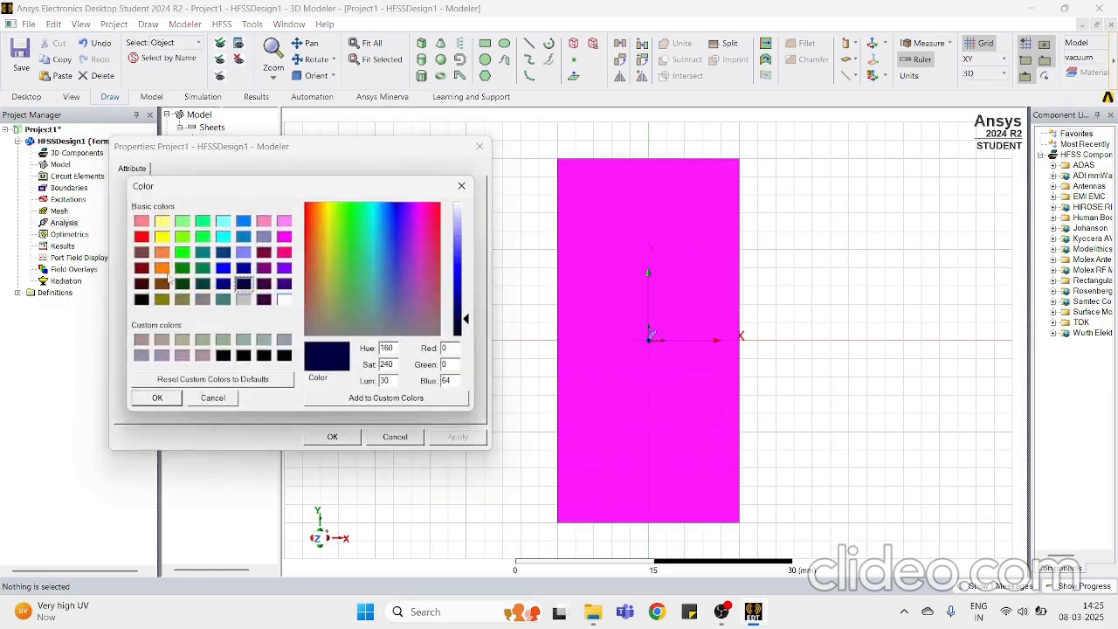
{"action": "left_click", "coordinate": [162, 268]}
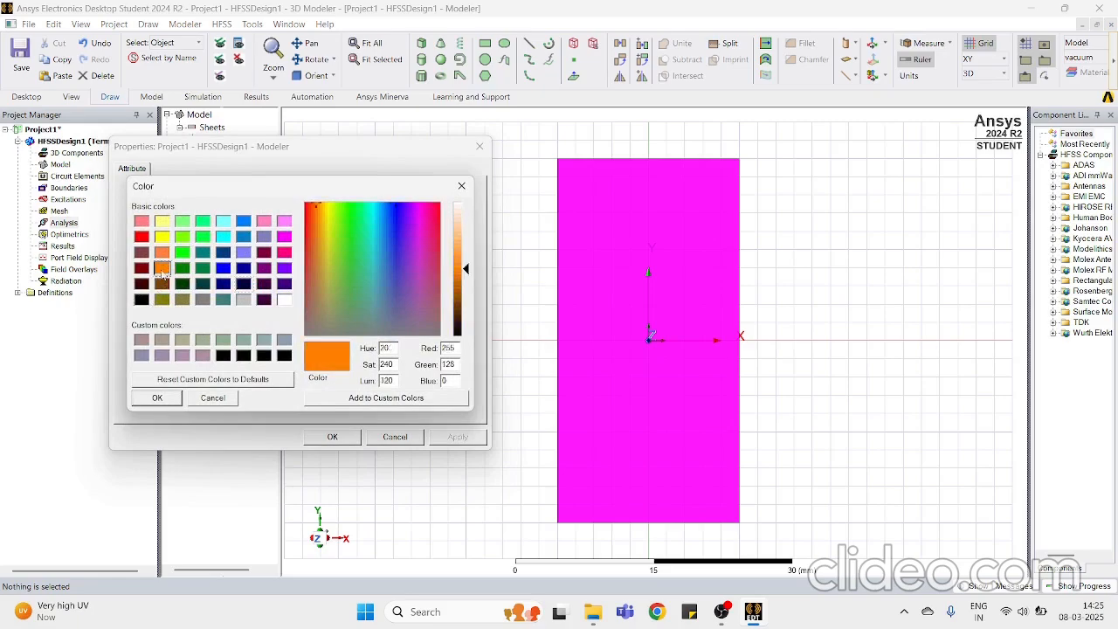
{"action": "left_click", "coordinate": [169, 399]}
{"action": "left_click", "coordinate": [340, 439]}
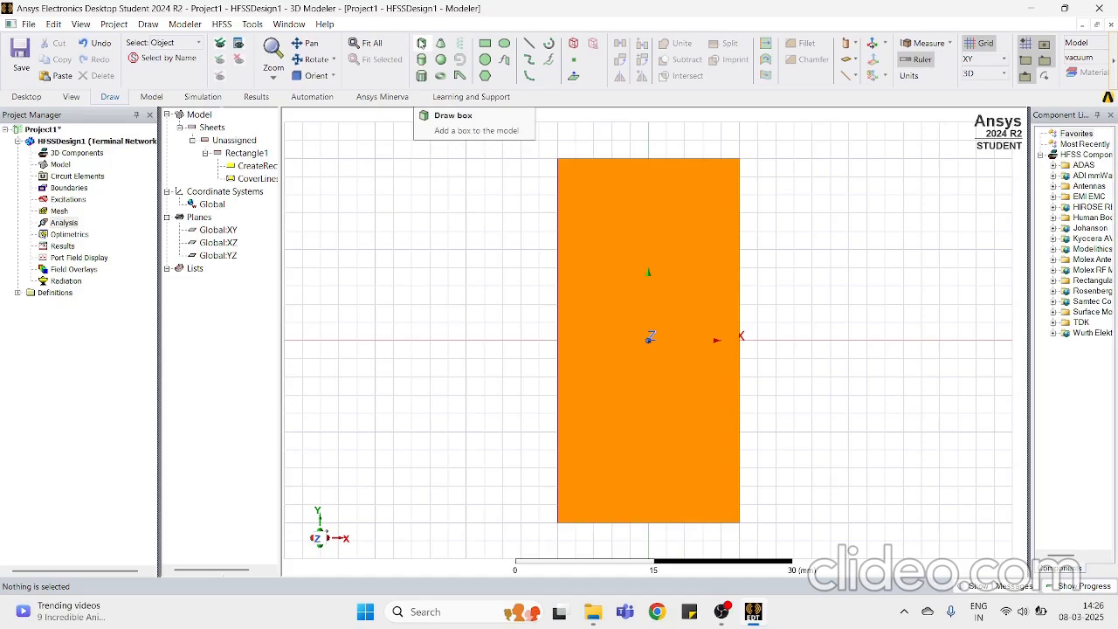
Step: Draw a box over the rectangle from corner (-10, 20, 0) to (10, -20, 0), with a freehand height of about -550707 mm
{"action": "left_click", "coordinate": [421, 43]}
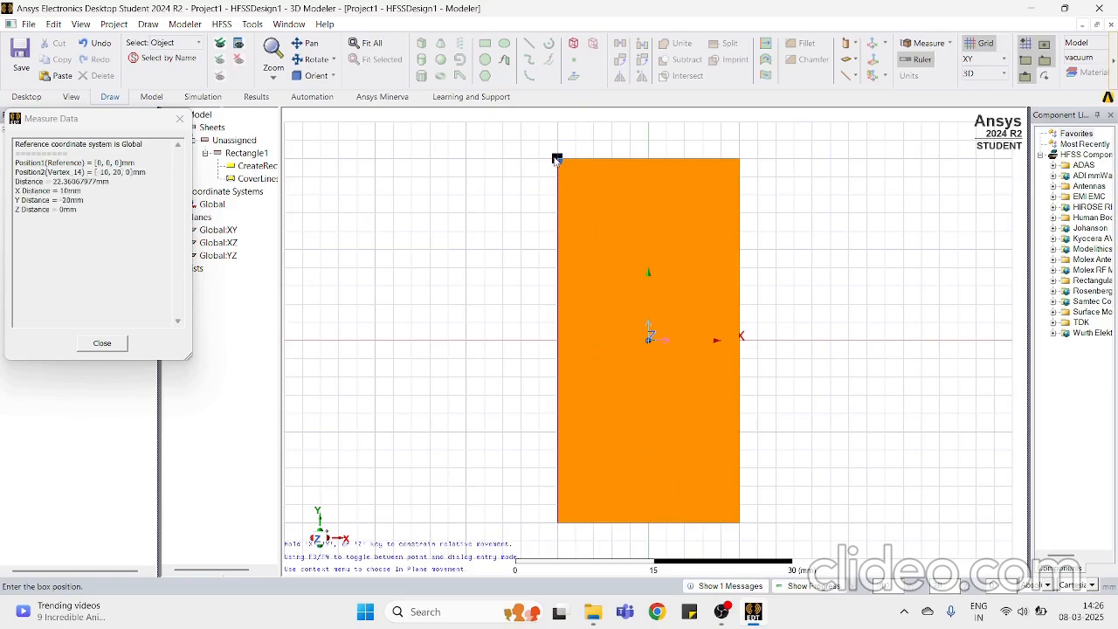
{"action": "scroll", "coordinate": [559, 161], "scroll_direction": "up", "scroll_amount": 3}
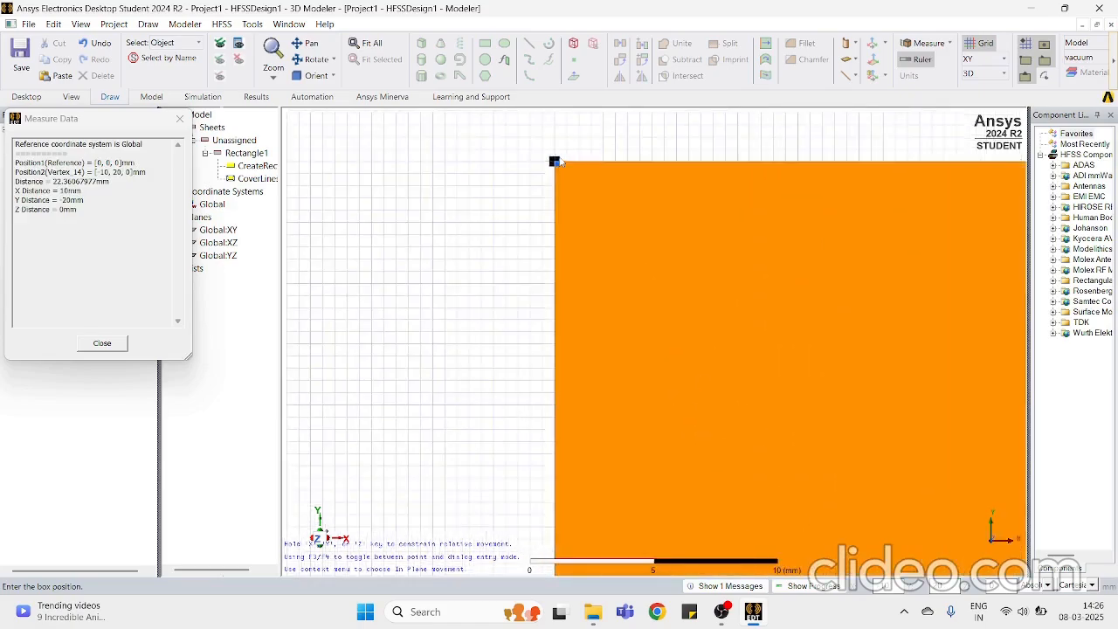
{"action": "scroll", "coordinate": [559, 161], "scroll_direction": "down", "scroll_amount": 2}
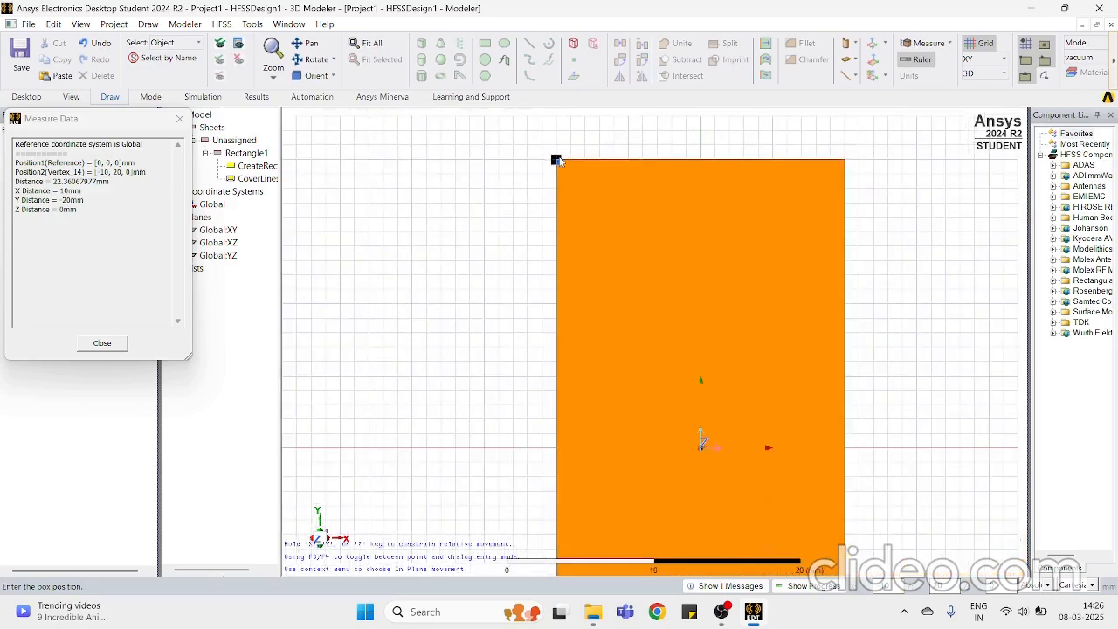
{"action": "scroll", "coordinate": [559, 161], "scroll_direction": "up", "scroll_amount": 3}
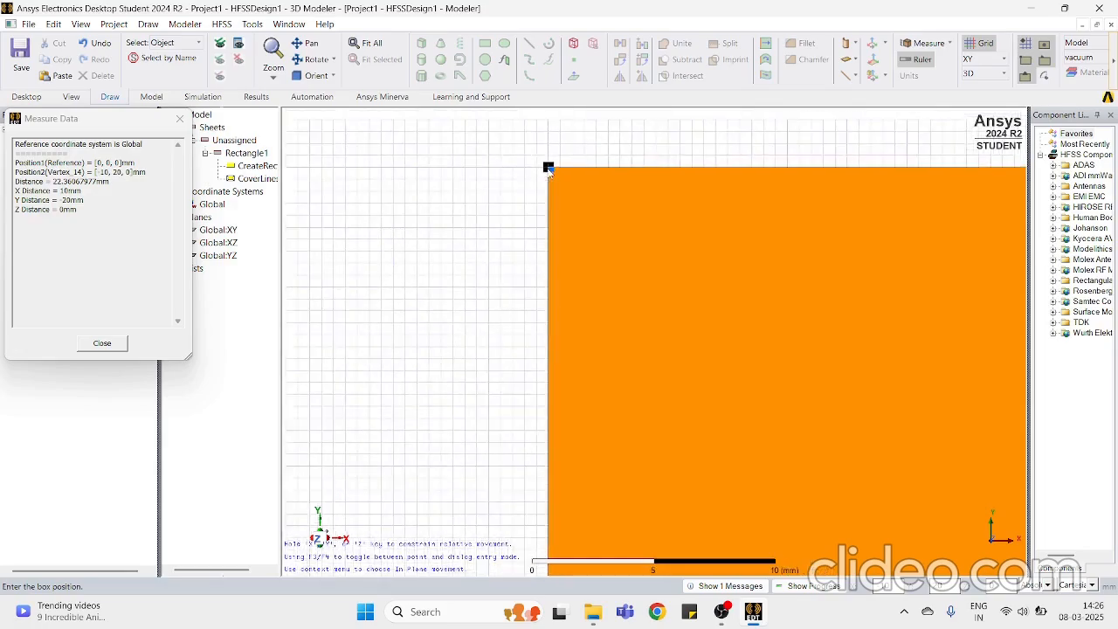
{"action": "scroll", "coordinate": [549, 169], "scroll_direction": "down", "scroll_amount": 3}
{"action": "scroll", "coordinate": [548, 168], "scroll_direction": "down", "scroll_amount": 1}
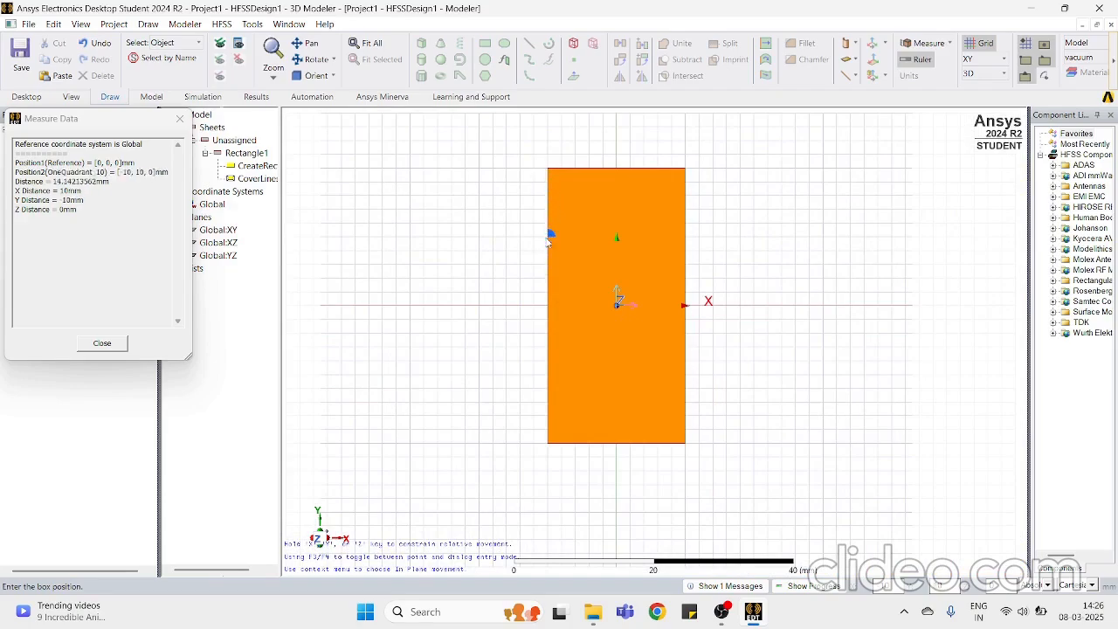
{"action": "left_click", "coordinate": [548, 169]}
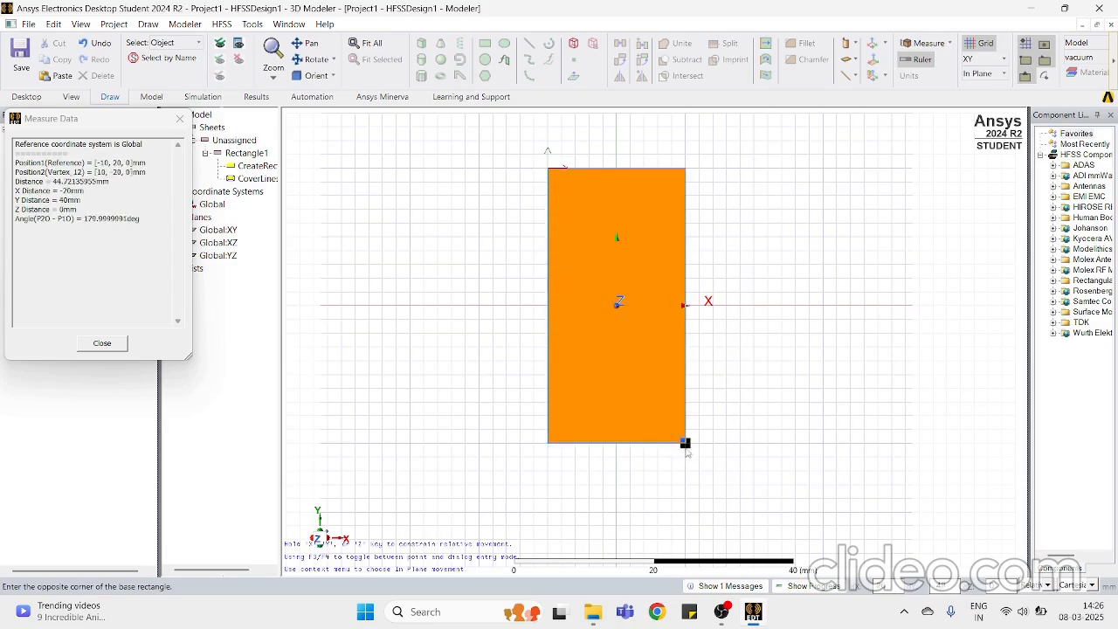
{"action": "scroll", "coordinate": [686, 448], "scroll_direction": "up", "scroll_amount": 3}
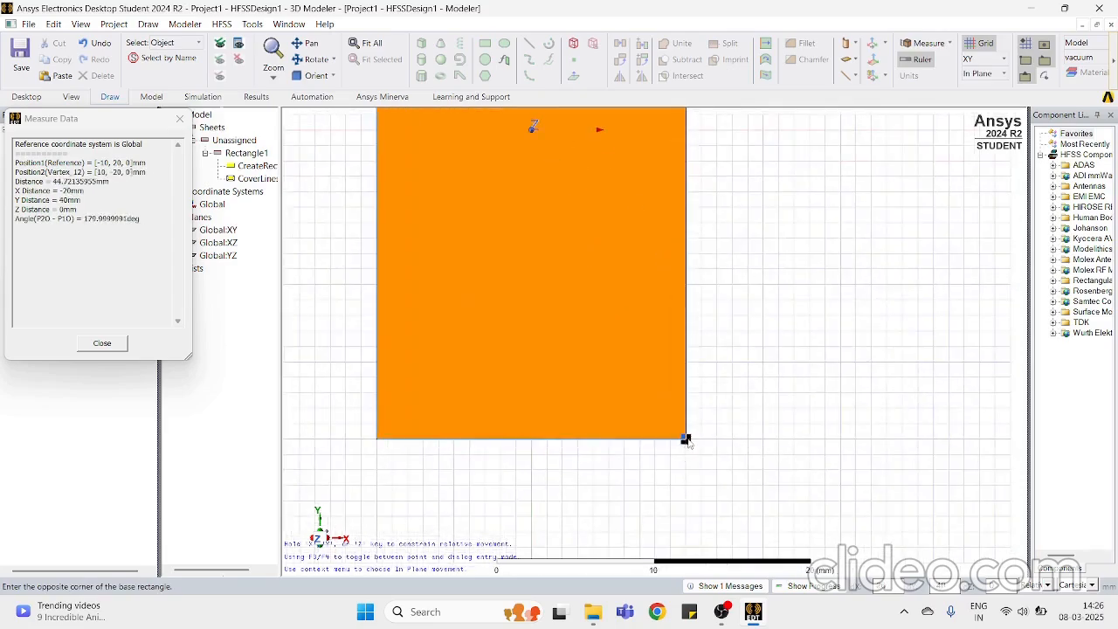
{"action": "left_click", "coordinate": [687, 440]}
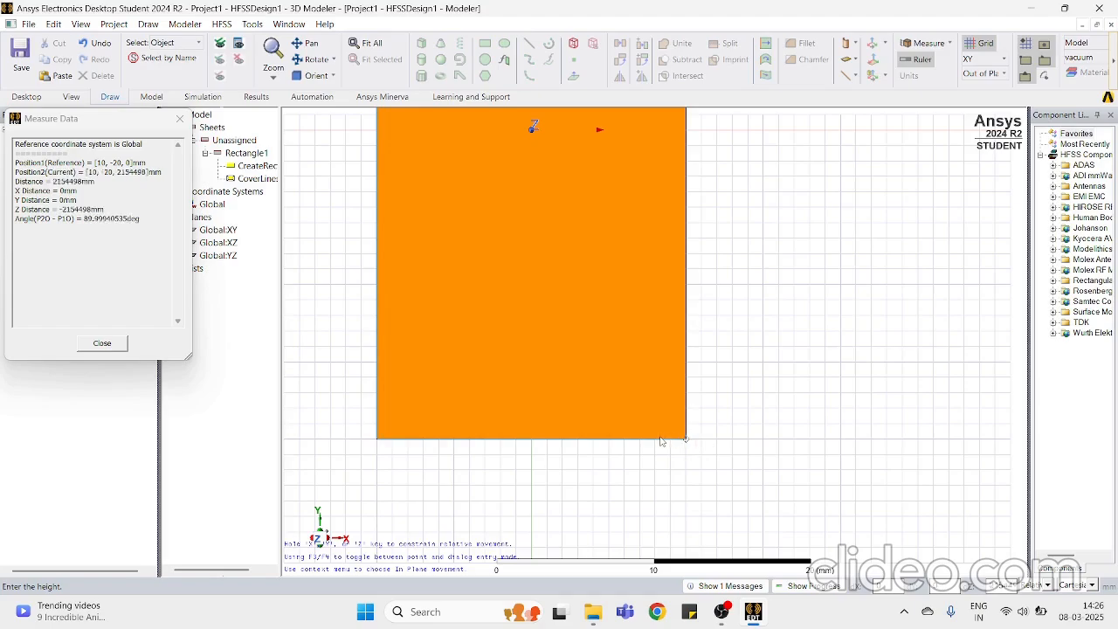
{"action": "left_click", "coordinate": [654, 445]}
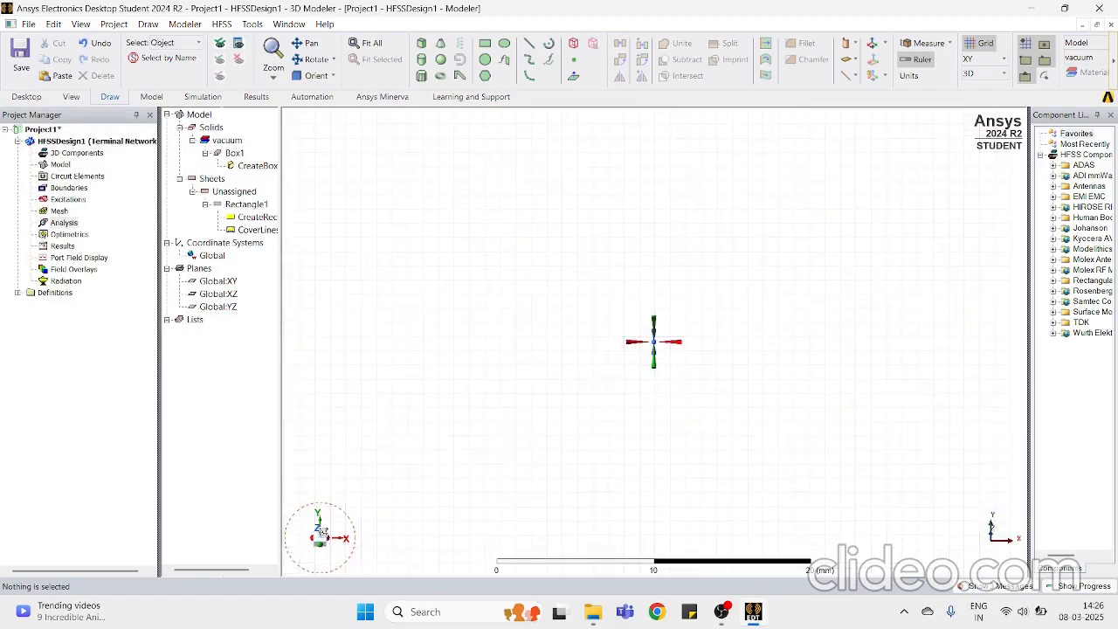
Step: Examine the model at different scales and view angles to locate the new box relative to the orange rectangle
{"action": "scroll", "coordinate": [483, 383], "scroll_direction": "down", "scroll_amount": 5}
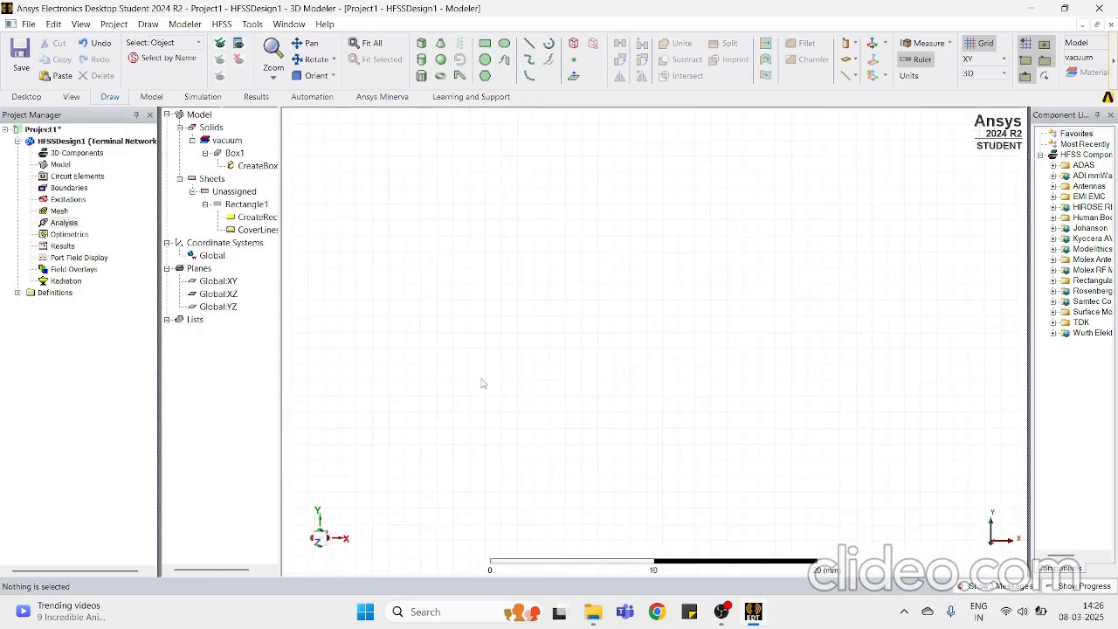
{"action": "scroll", "coordinate": [483, 383], "scroll_direction": "down", "scroll_amount": 10}
{"action": "scroll", "coordinate": [449, 189], "scroll_direction": "up", "scroll_amount": 2}
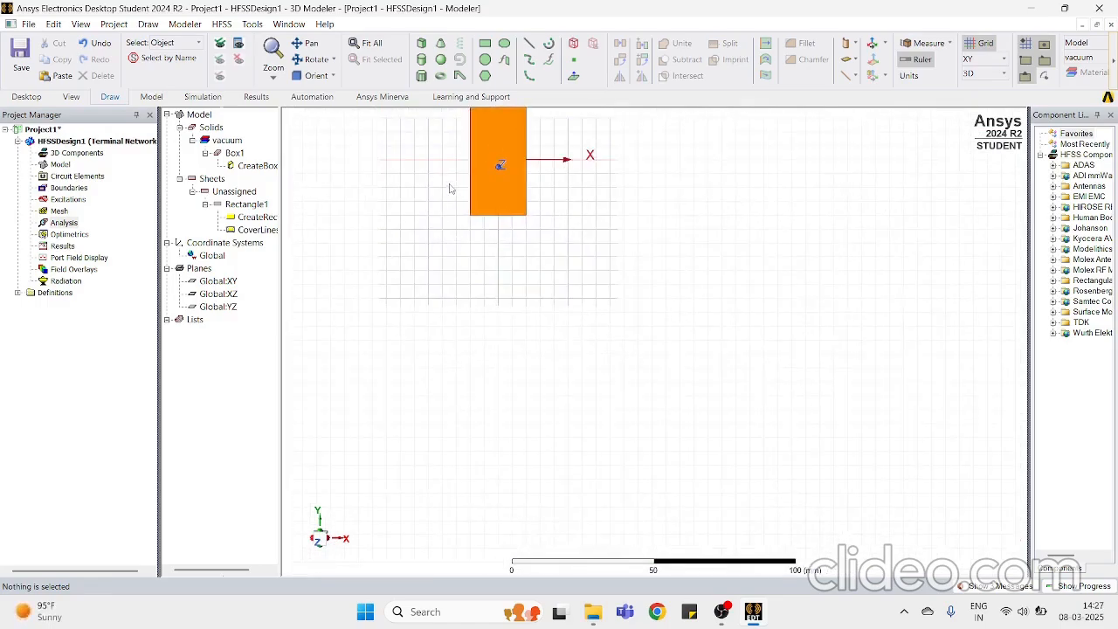
{"action": "mouse_move", "coordinate": [330, 510]}
{"action": "left_click", "coordinate": [326, 536]}
{"action": "scroll", "coordinate": [601, 305], "scroll_direction": "up", "scroll_amount": 2}
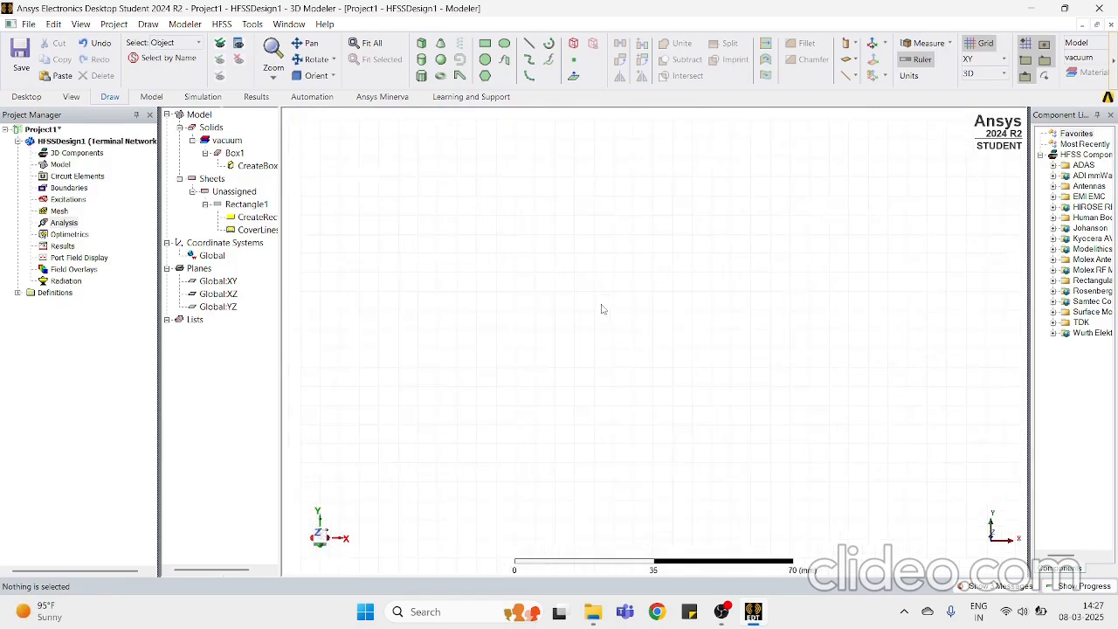
{"action": "scroll", "coordinate": [602, 309], "scroll_direction": "up", "scroll_amount": 2}
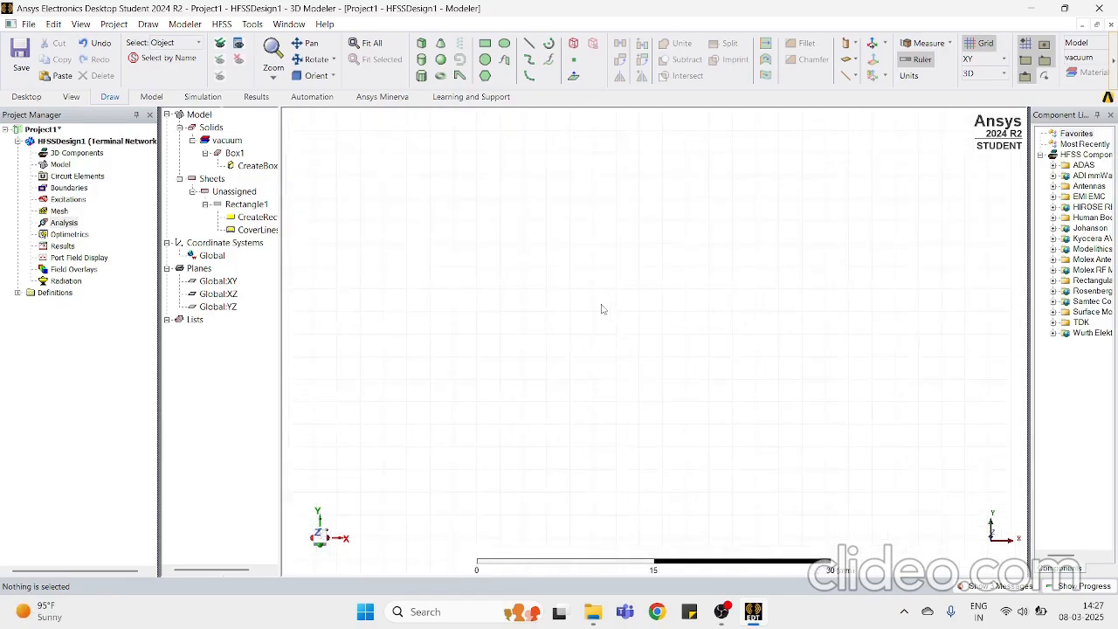
{"action": "left_click", "coordinate": [367, 42]}
{"action": "scroll", "coordinate": [643, 332], "scroll_direction": "up", "scroll_amount": 2}
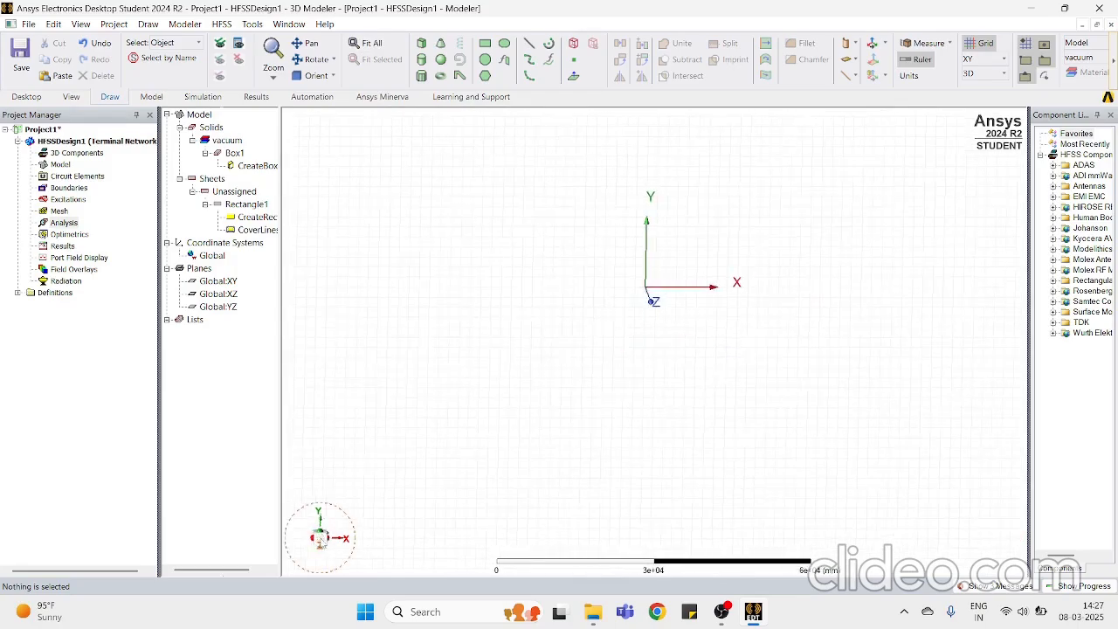
{"action": "scroll", "coordinate": [664, 275], "scroll_direction": "up", "scroll_amount": 4}
{"action": "scroll", "coordinate": [621, 336], "scroll_direction": "up", "scroll_amount": 10}
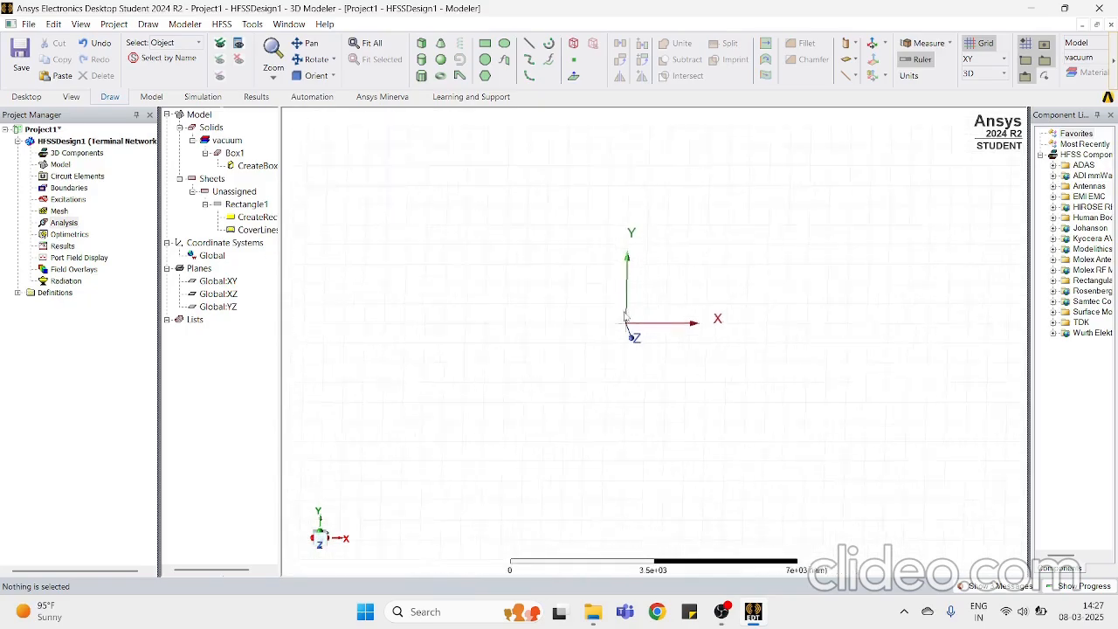
{"action": "scroll", "coordinate": [624, 341], "scroll_direction": "up", "scroll_amount": 8}
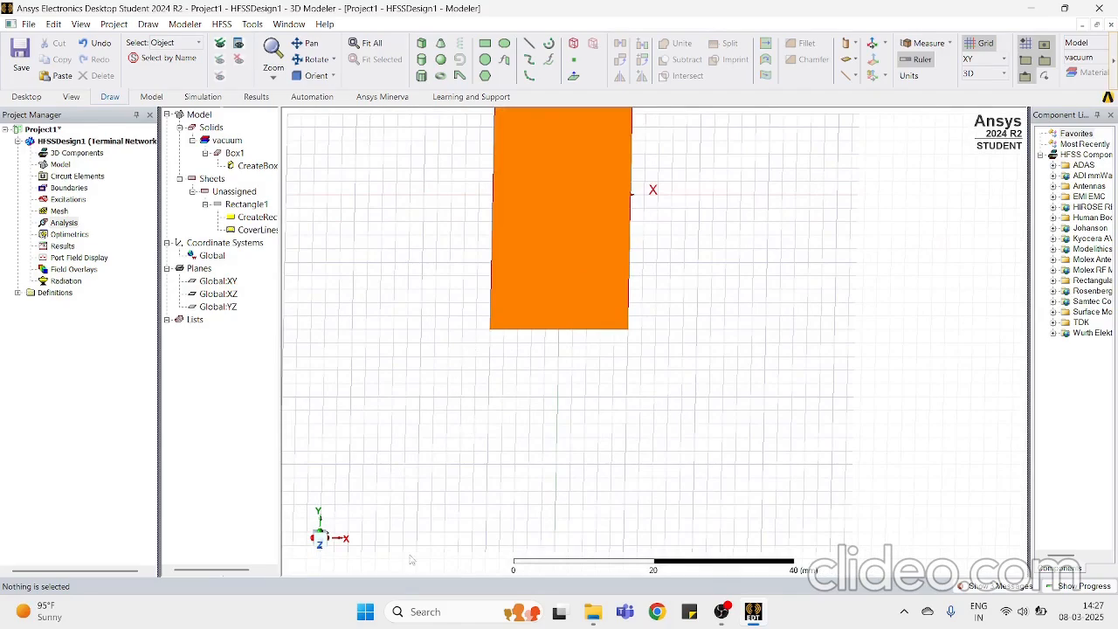
Step: Set the Z size of Box1 to 1.6 mm in its creation properties
{"action": "double_click", "coordinate": [258, 166]}
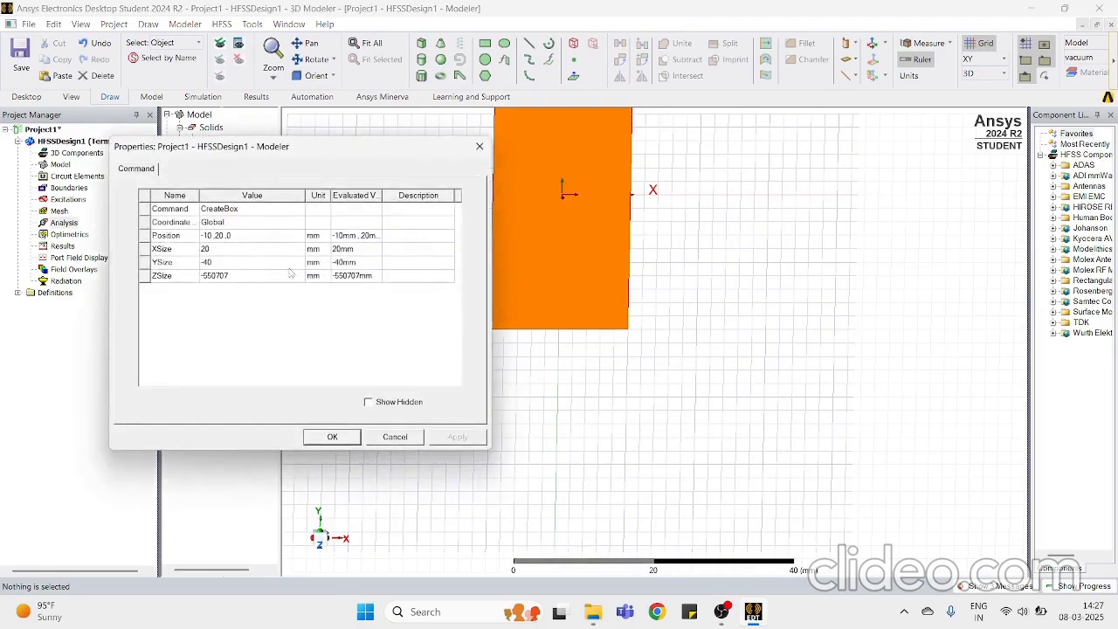
{"action": "left_click", "coordinate": [230, 276]}
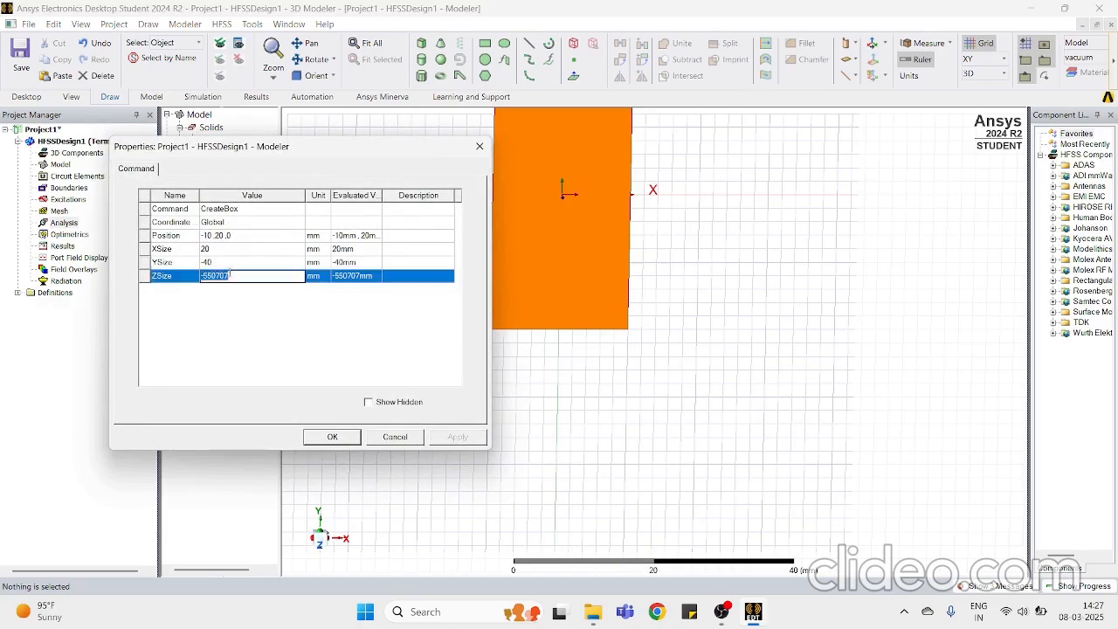
{"action": "type", "text": "1.6"}
{"action": "left_click", "coordinate": [207, 349]}
Step: Set the box's position to -10, -20, 0 with an X size of 20 mm and a Y size of 40 mm, and accept
{"action": "left_click", "coordinate": [230, 237]}
{"action": "type", "text": "-"}
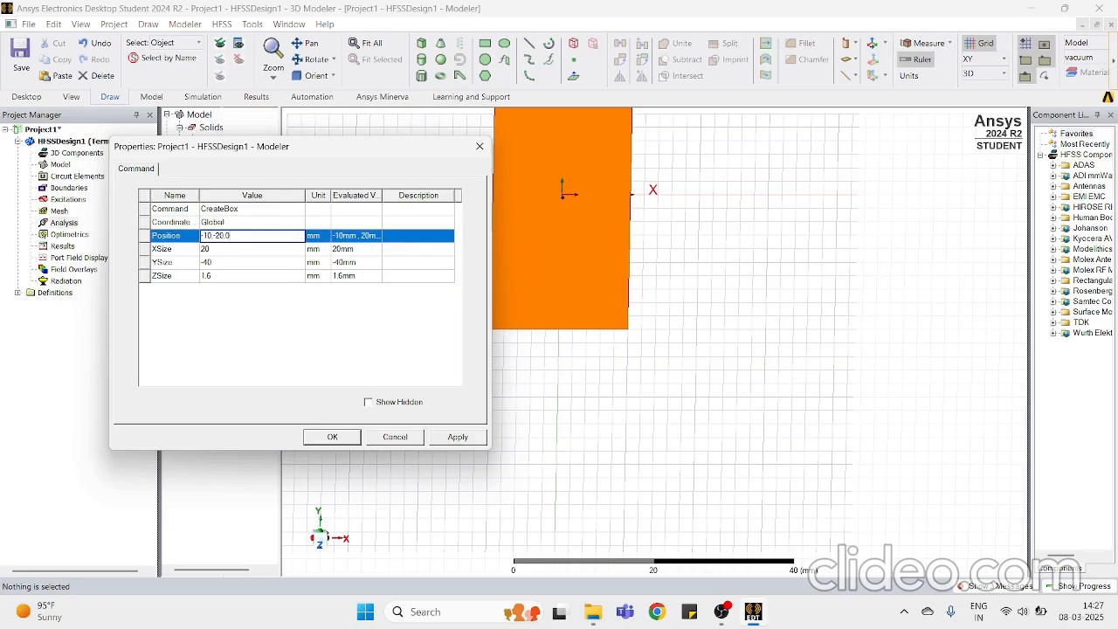
{"action": "left_click", "coordinate": [240, 251]}
{"action": "type", "text": "2"}
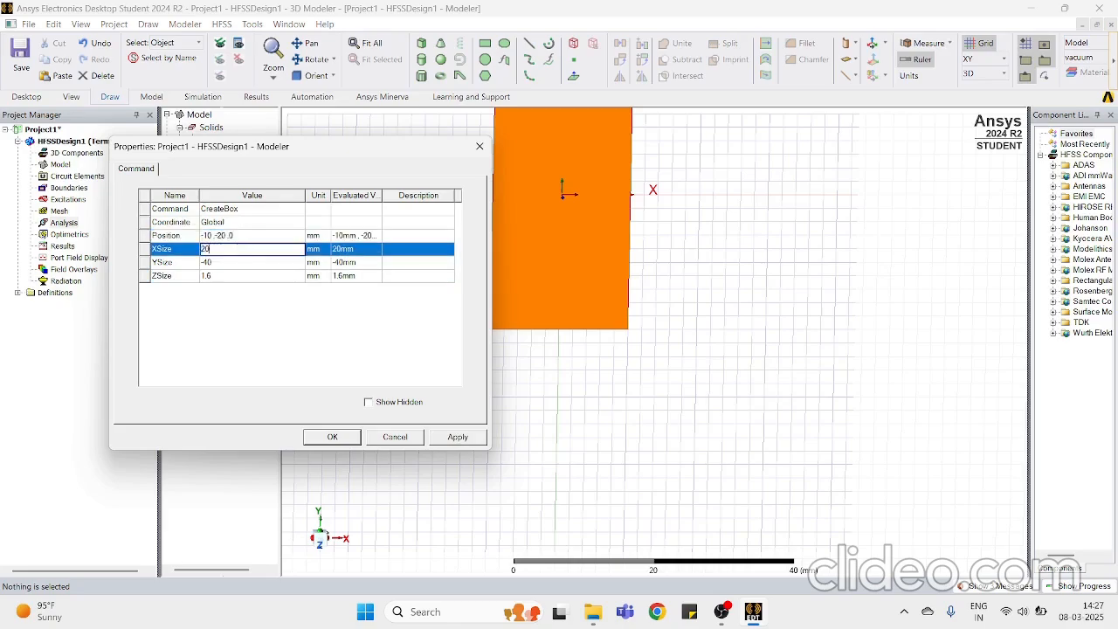
{"action": "left_click", "coordinate": [234, 267]}
{"action": "type", "text": "40"}
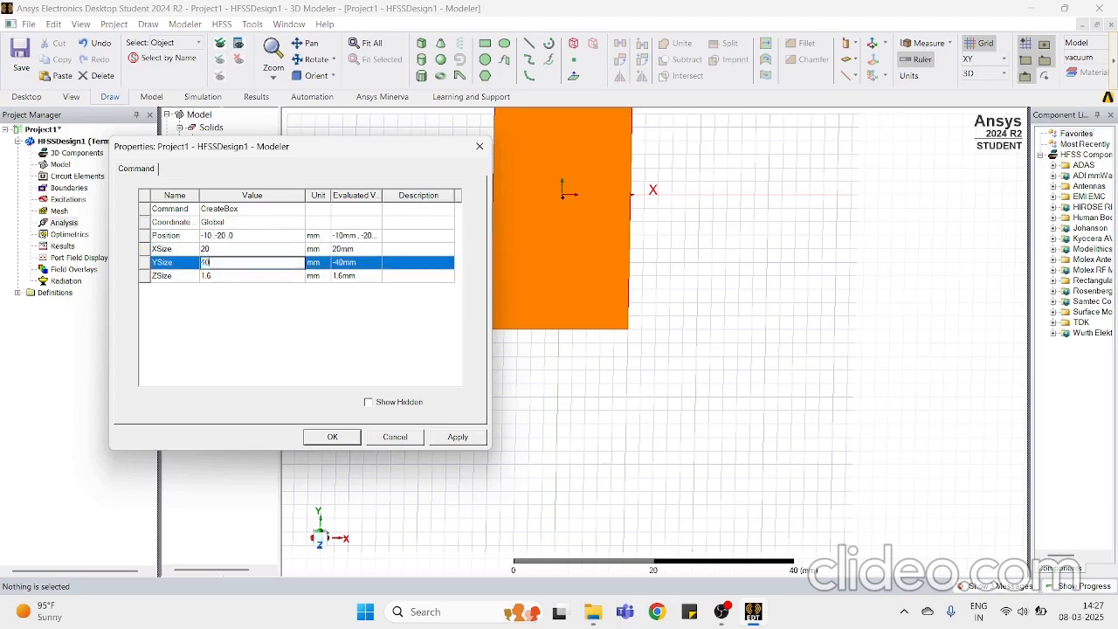
{"action": "left_click", "coordinate": [234, 275]}
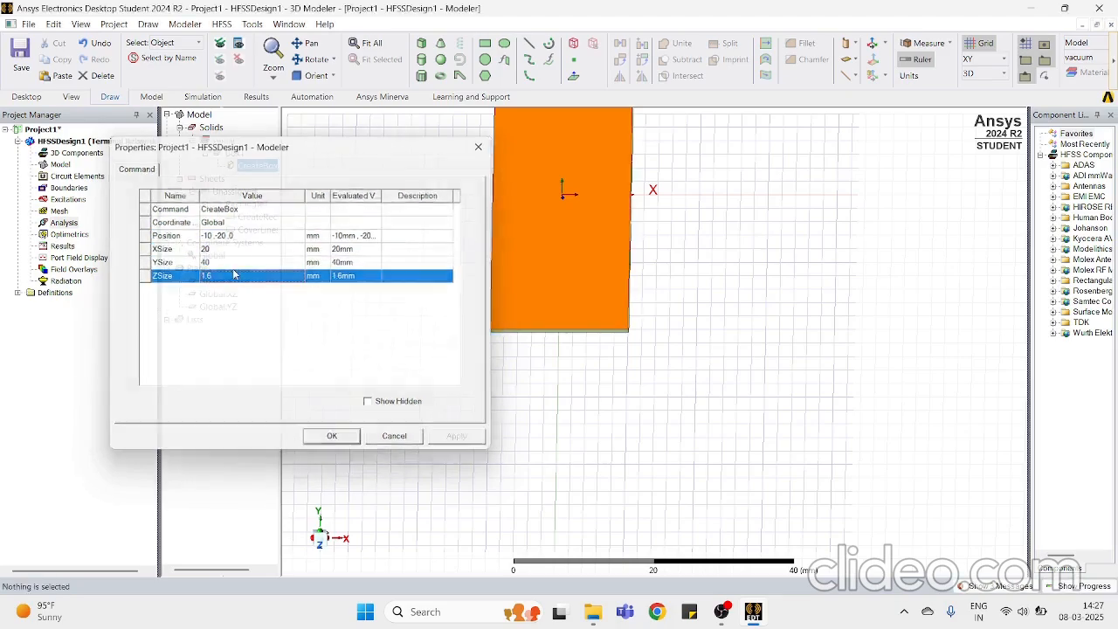
{"action": "key", "text": "Return"}
Step: Examine the whole box from a tilted 3D view and inspect its front corner by picking objects there
{"action": "scroll", "coordinate": [418, 444], "scroll_direction": "down", "scroll_amount": 2}
{"action": "scroll", "coordinate": [418, 444], "scroll_direction": "down", "scroll_amount": 1}
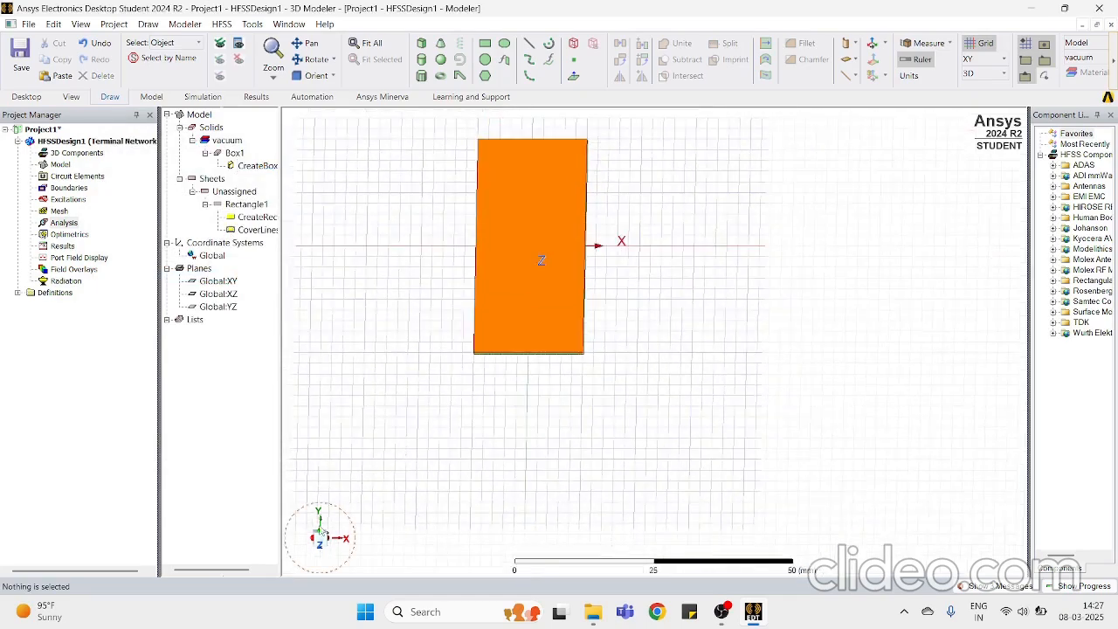
{"action": "left_click", "coordinate": [324, 536]}
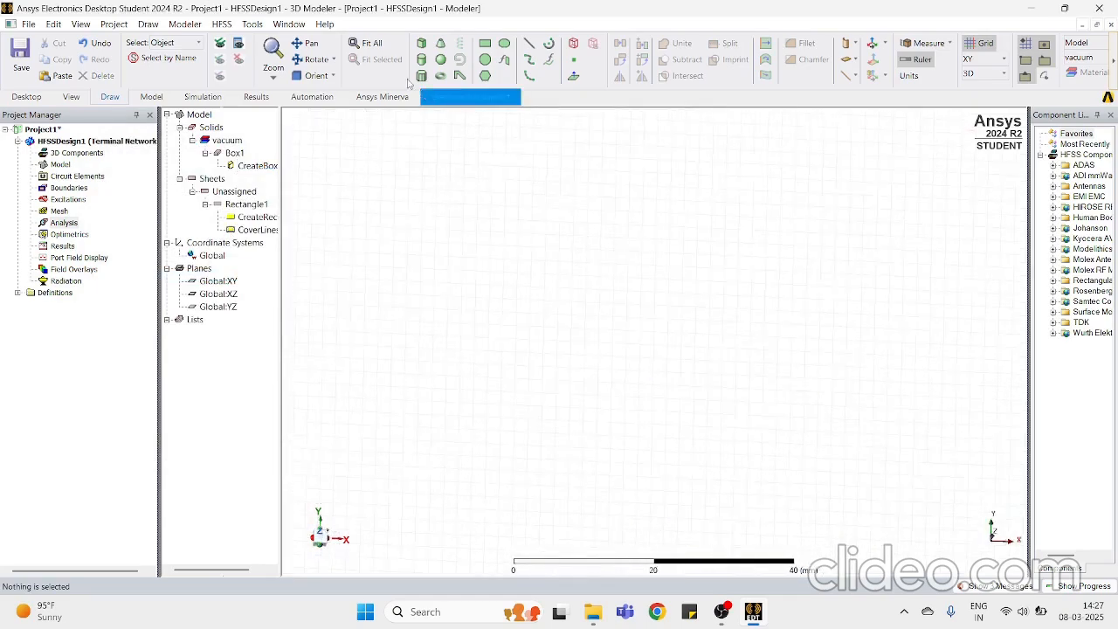
{"action": "left_click", "coordinate": [365, 42]}
{"action": "scroll", "coordinate": [515, 436], "scroll_direction": "down", "scroll_amount": 1}
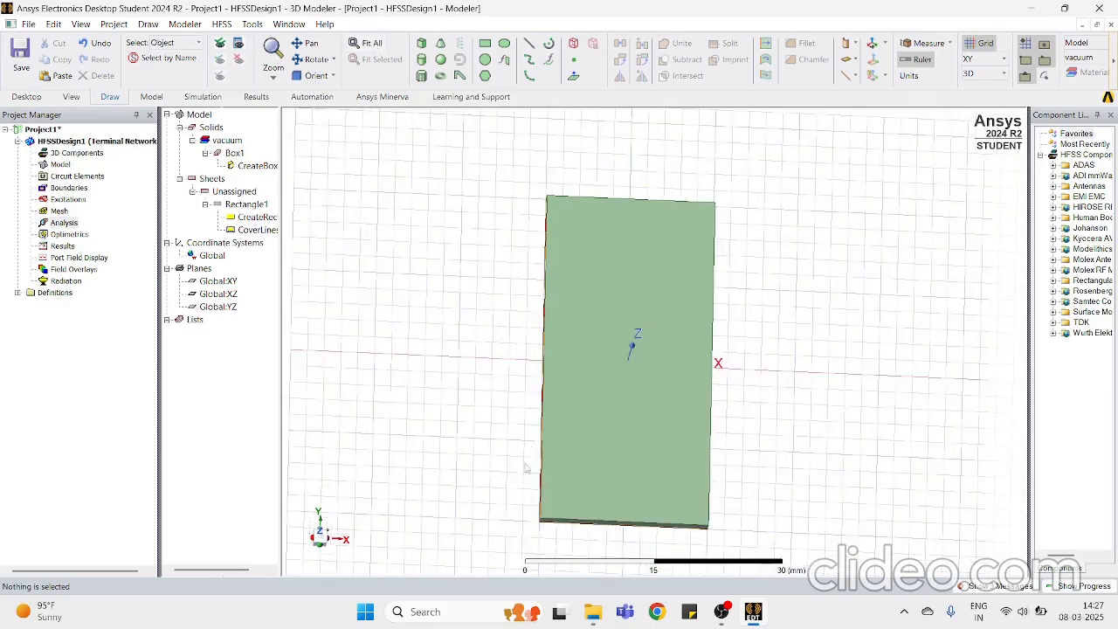
{"action": "left_click_drag", "start_coordinate": [319, 543], "coordinate": [314, 525]}
{"action": "scroll", "coordinate": [542, 485], "scroll_direction": "up", "scroll_amount": 10}
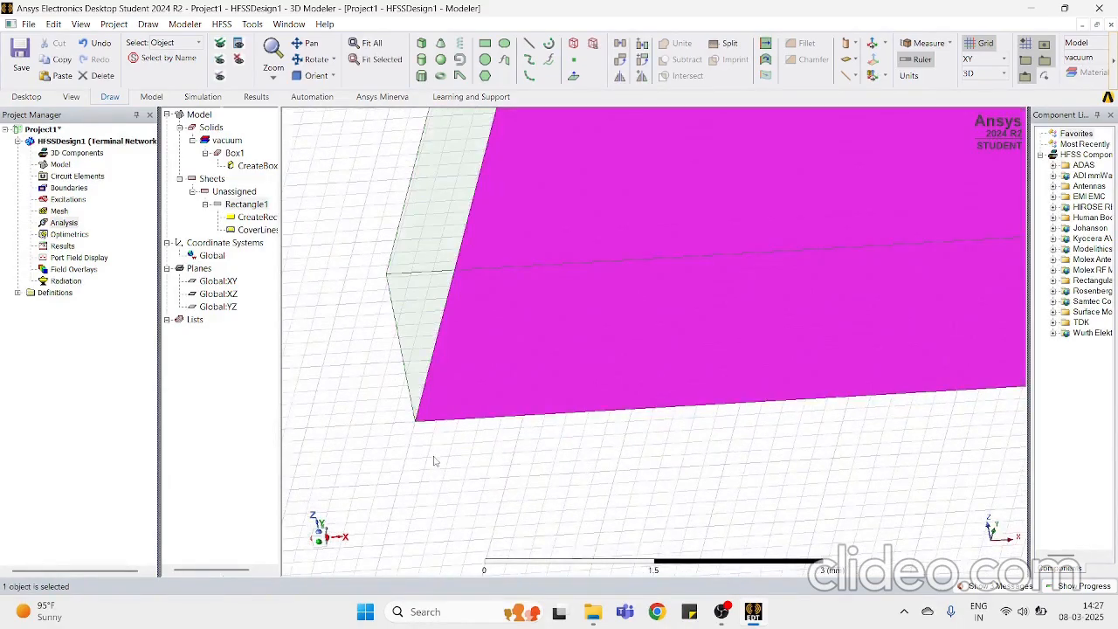
{"action": "left_click", "coordinate": [384, 274]}
{"action": "scroll", "coordinate": [432, 474], "scroll_direction": "down", "scroll_amount": 8}
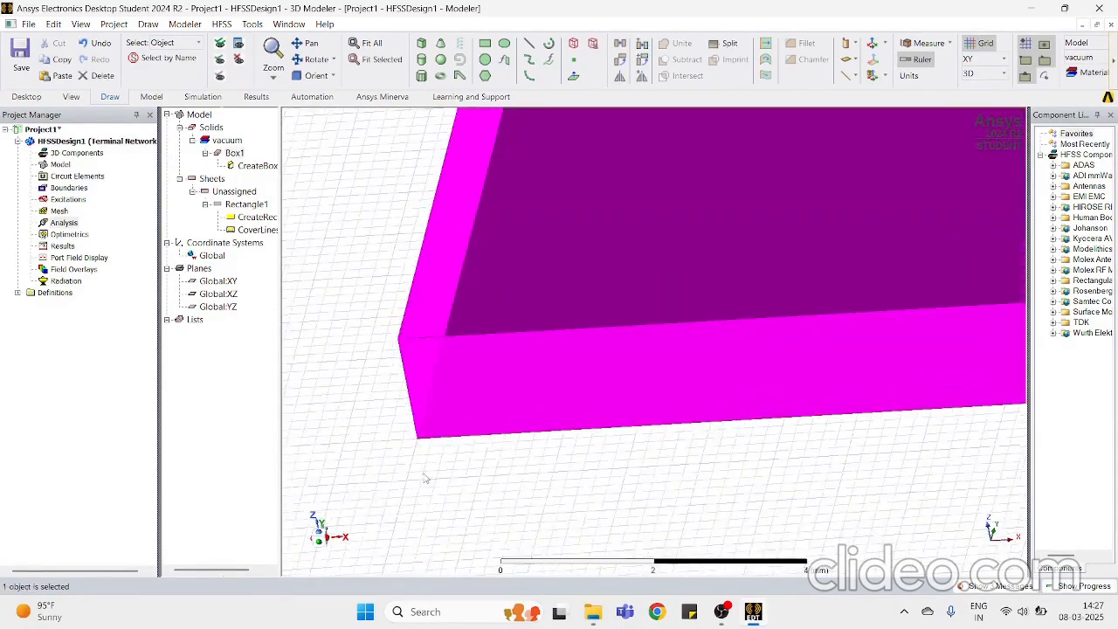
{"action": "left_click", "coordinate": [609, 477]}
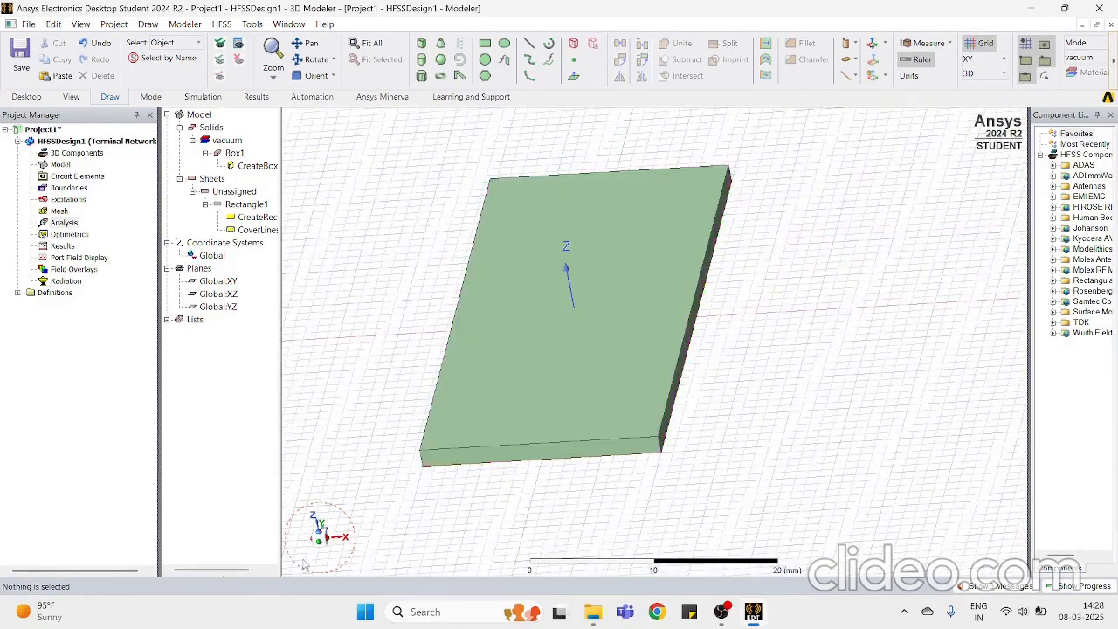
Step: Inspect the model from below, picking the orange rectangle and the box in turn to tell them apart, and clear the selection
{"action": "left_click_drag", "start_coordinate": [306, 546], "coordinate": [310, 532]}
{"action": "scroll", "coordinate": [491, 353], "scroll_direction": "up", "scroll_amount": 4}
{"action": "scroll", "coordinate": [482, 338], "scroll_direction": "up", "scroll_amount": 5}
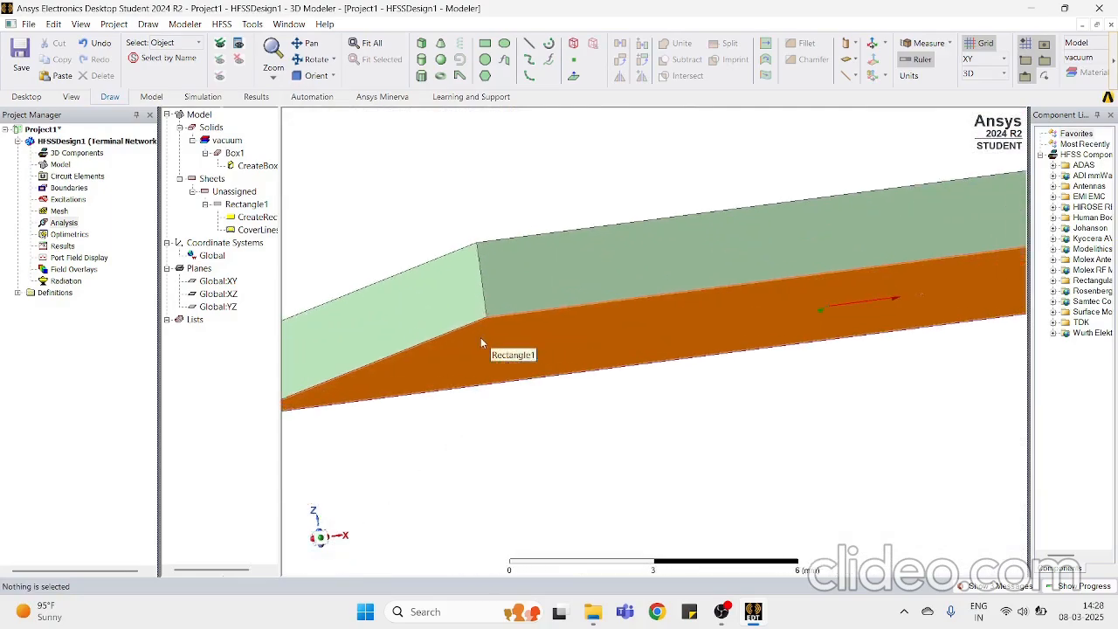
{"action": "scroll", "coordinate": [484, 354], "scroll_direction": "down", "scroll_amount": 3}
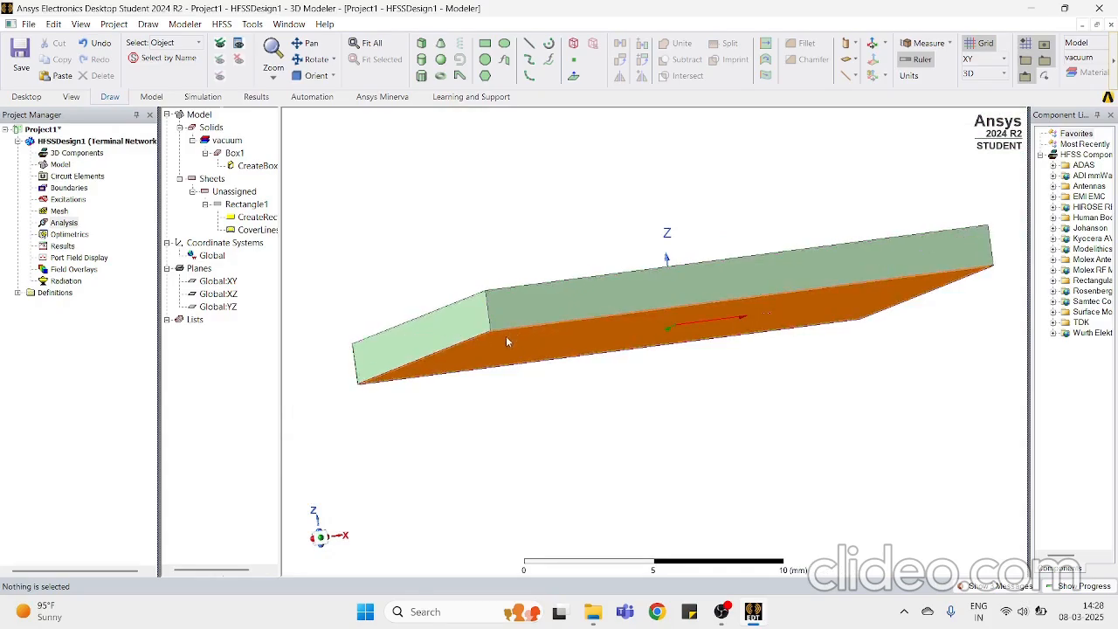
{"action": "left_click", "coordinate": [507, 337]}
{"action": "left_click", "coordinate": [505, 420]}
{"action": "left_click", "coordinate": [497, 317]}
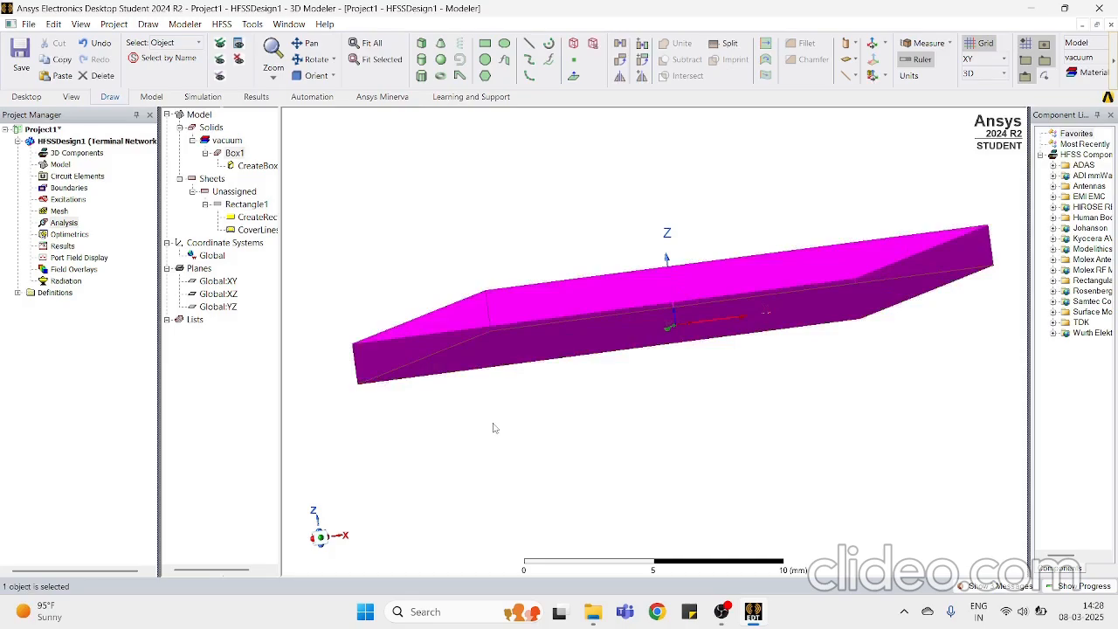
{"action": "left_click", "coordinate": [493, 425]}
Step: Return to looking straight down on the XY plane with the whole top face of the box in view
{"action": "left_click_drag", "start_coordinate": [314, 532], "coordinate": [315, 536]}
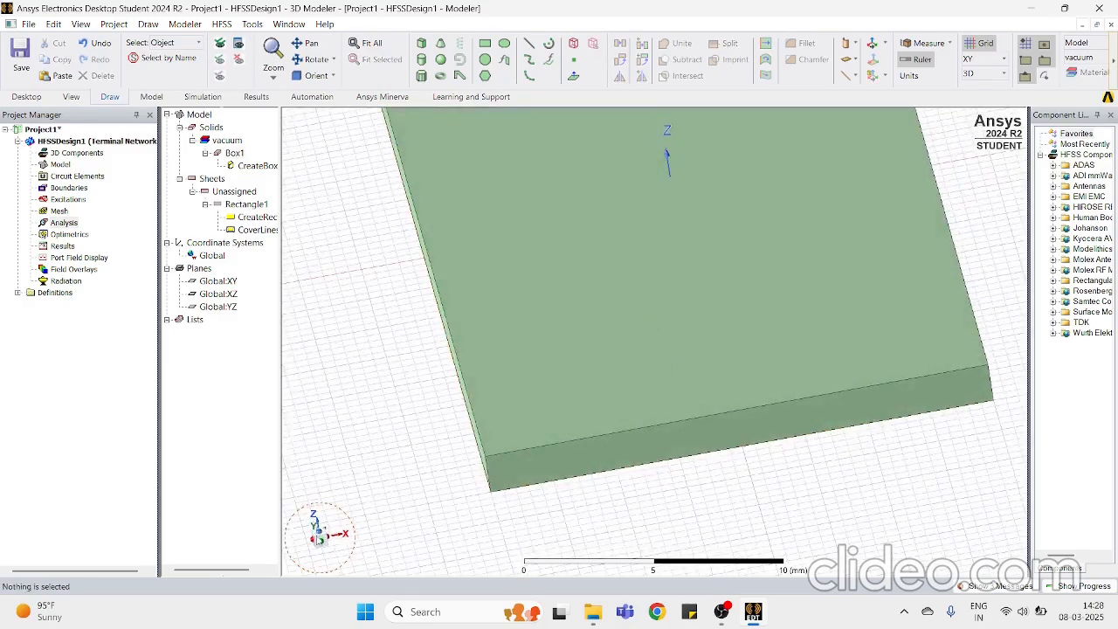
{"action": "left_click", "coordinate": [318, 533]}
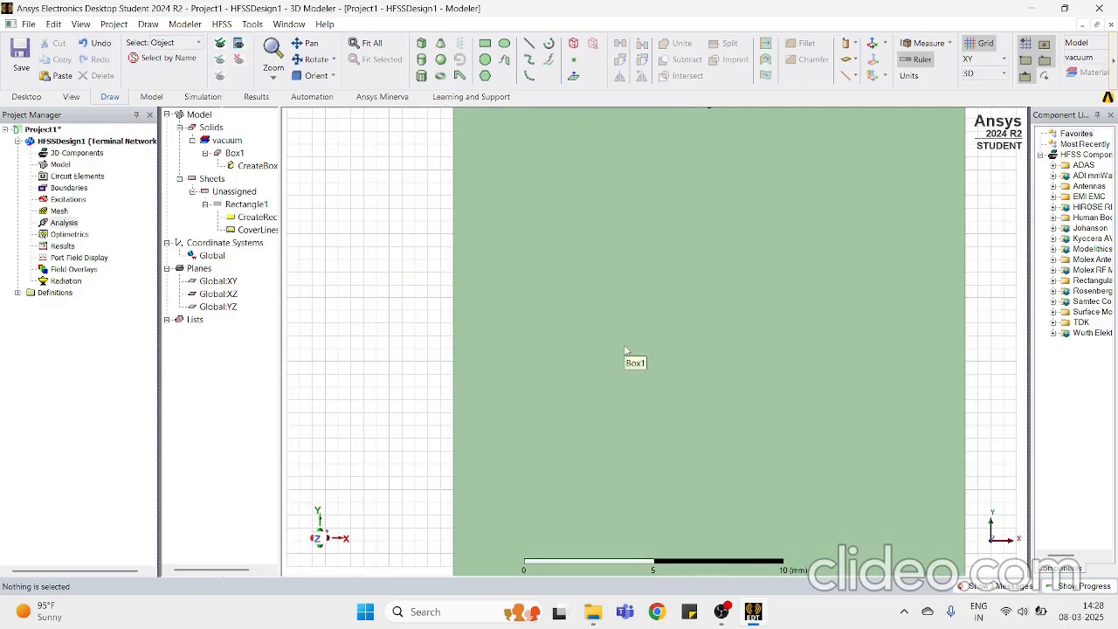
{"action": "scroll", "coordinate": [660, 336], "scroll_direction": "down", "scroll_amount": 5}
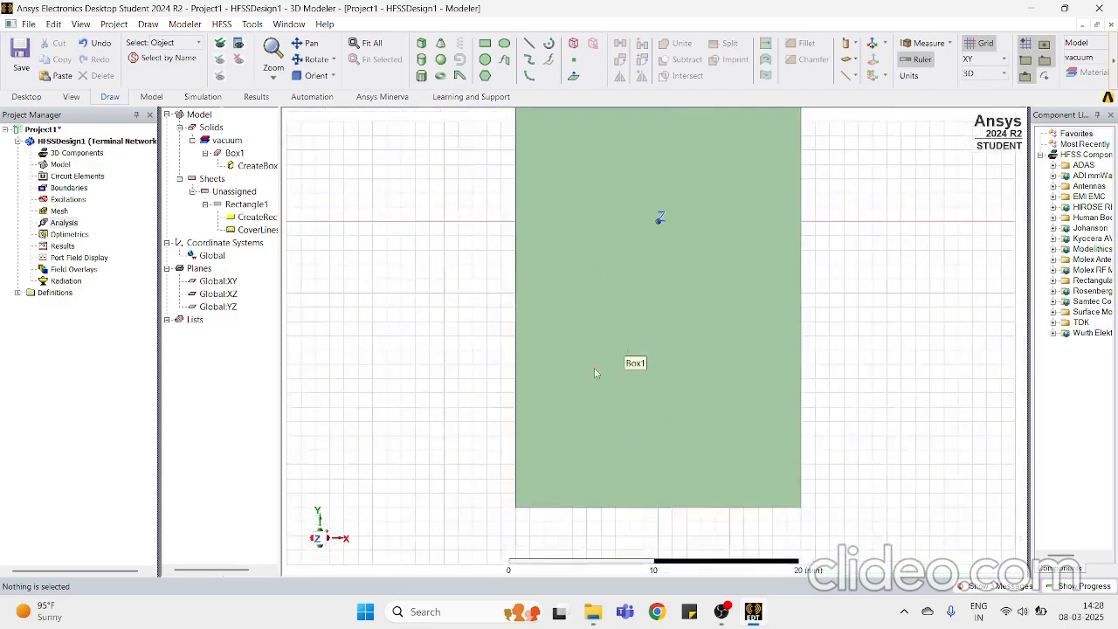
{"action": "scroll", "coordinate": [610, 297], "scroll_direction": "up", "scroll_amount": 1}
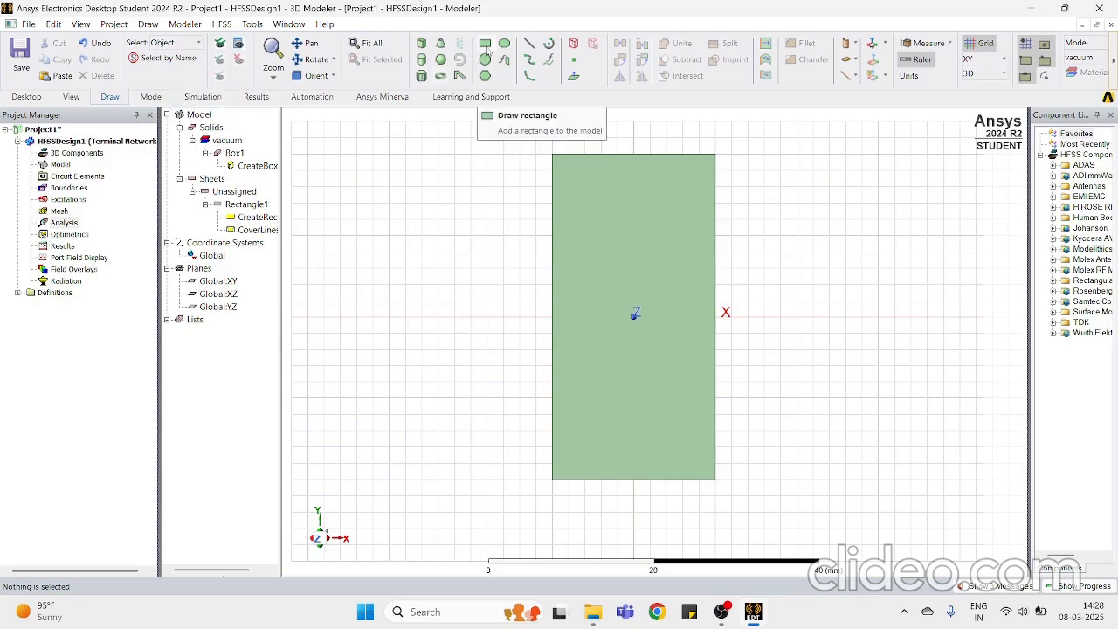
Step: Draw a second rectangle about 8 × 40 mm on the XY plane, spanning the box's full length from a corner at -4, 20, 0
{"action": "left_click", "coordinate": [485, 44]}
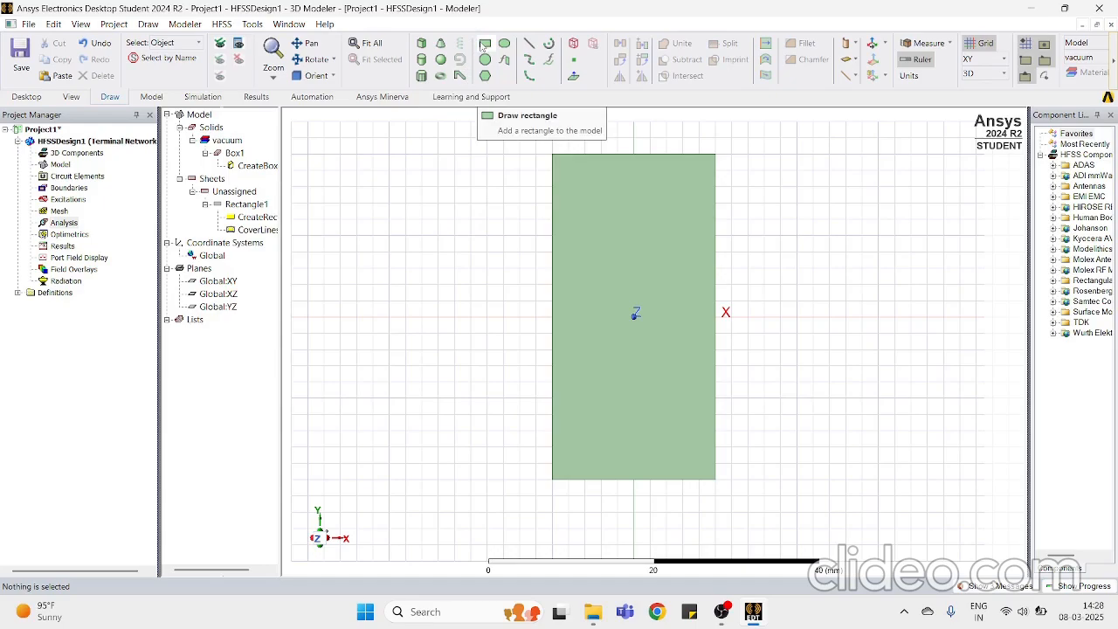
{"action": "left_click", "coordinate": [486, 44]}
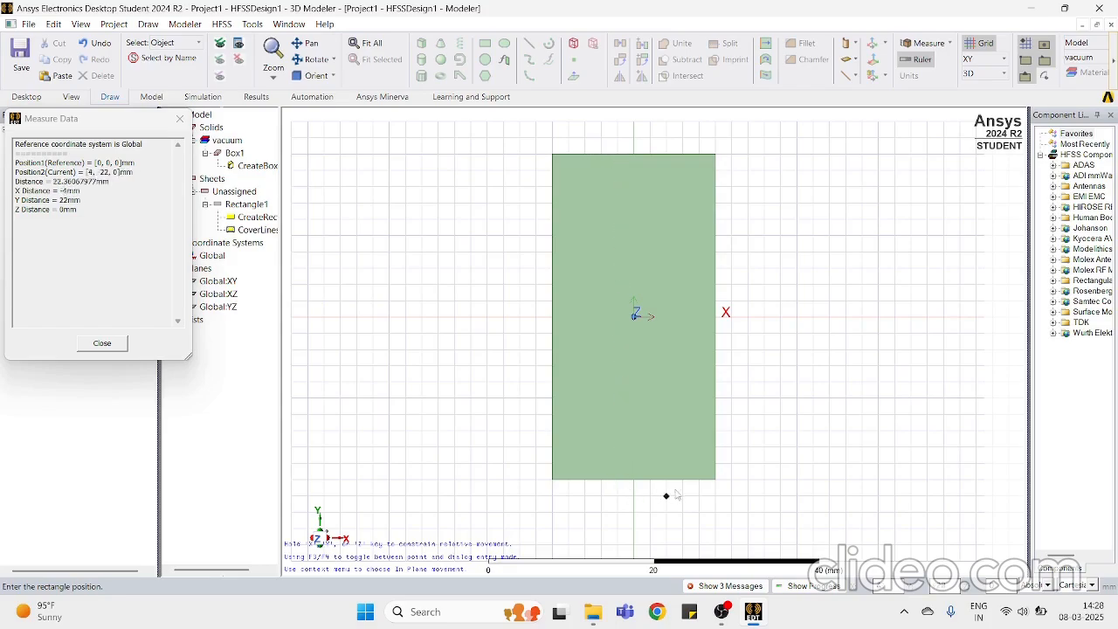
{"action": "left_click", "coordinate": [602, 154]}
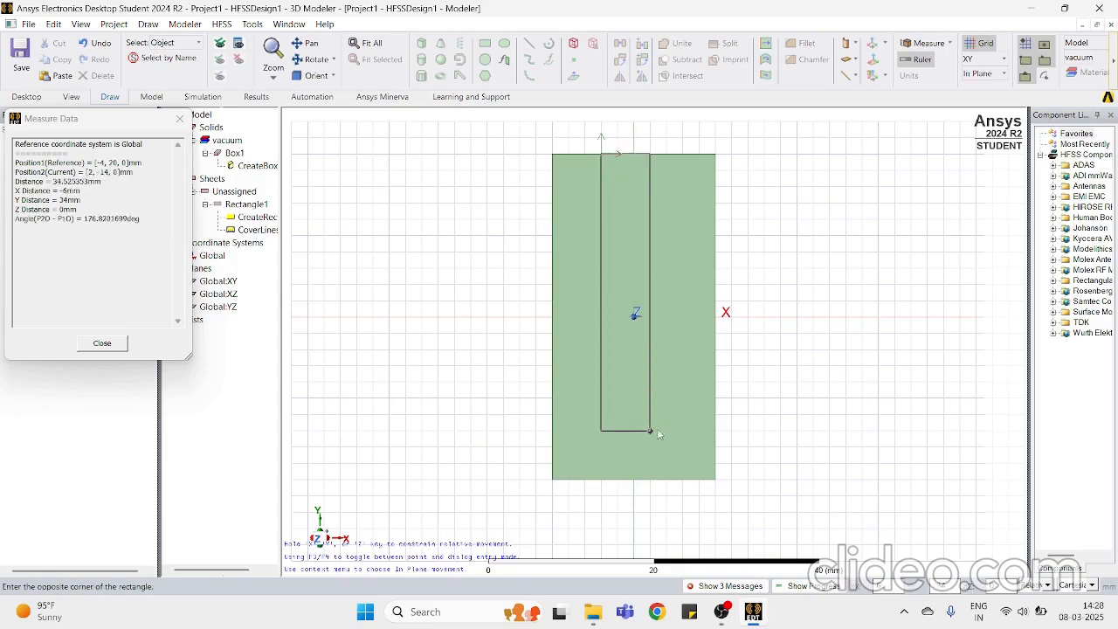
{"action": "left_click", "coordinate": [666, 480]}
{"action": "left_click", "coordinate": [481, 387]}
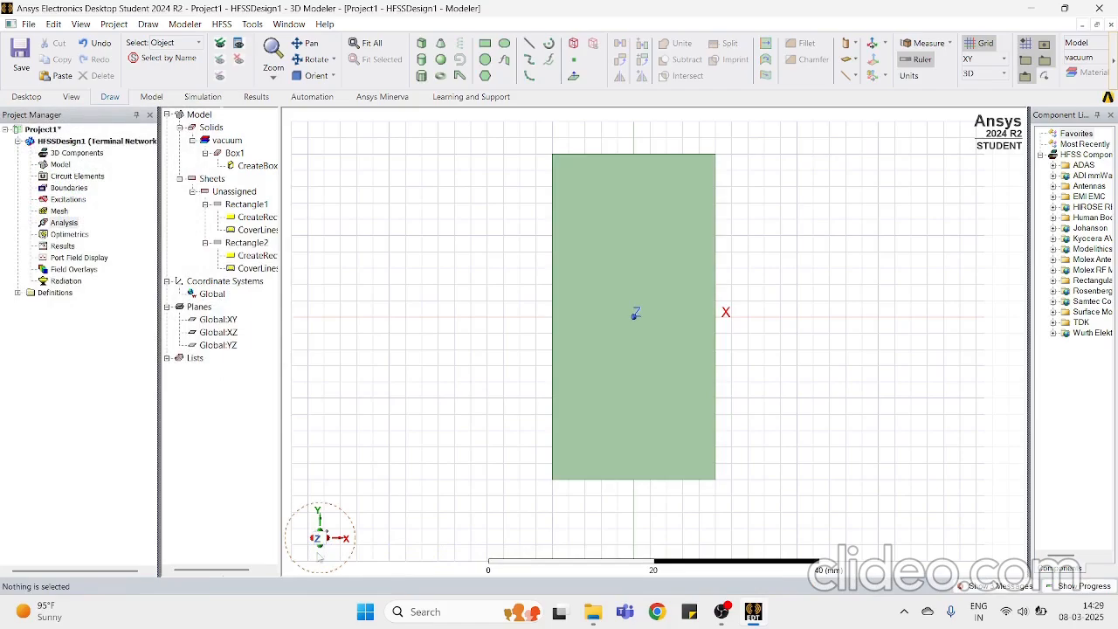
Step: Set the second rectangle's X size to 3 mm and its Y size to 40 mm
{"action": "left_click_drag", "start_coordinate": [317, 531], "coordinate": [317, 526]}
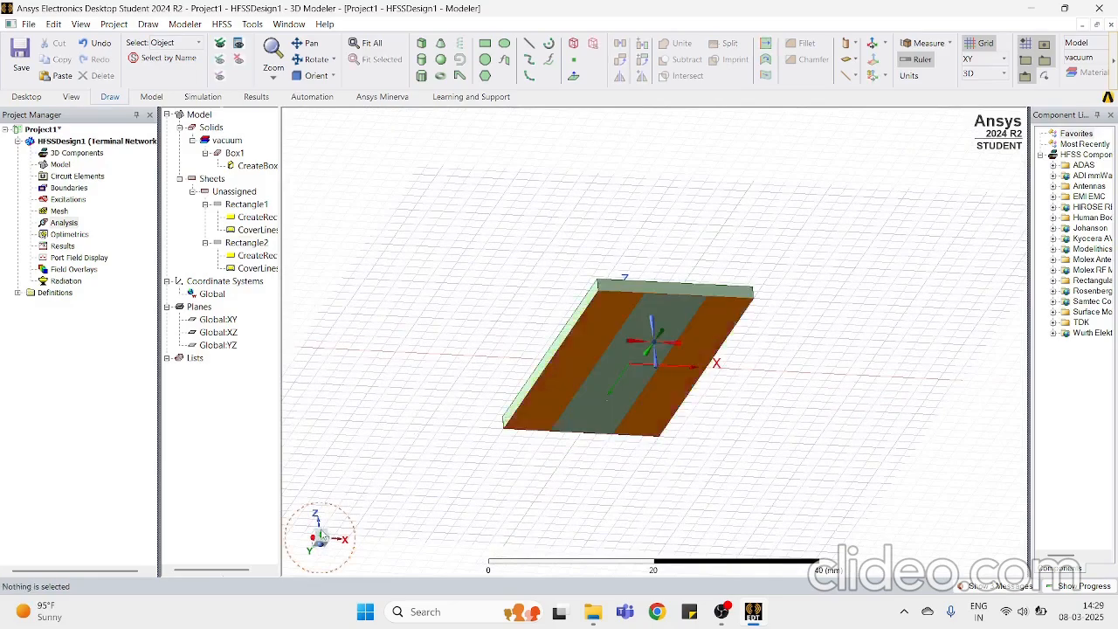
{"action": "left_click_drag", "start_coordinate": [319, 533], "coordinate": [320, 536]}
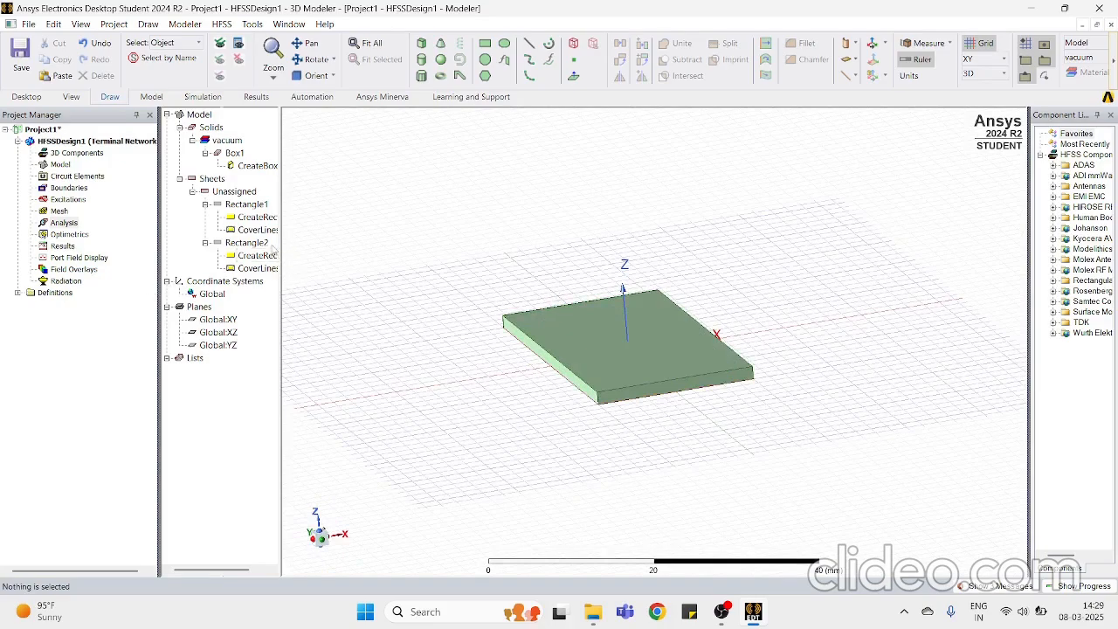
{"action": "double_click", "coordinate": [266, 259]}
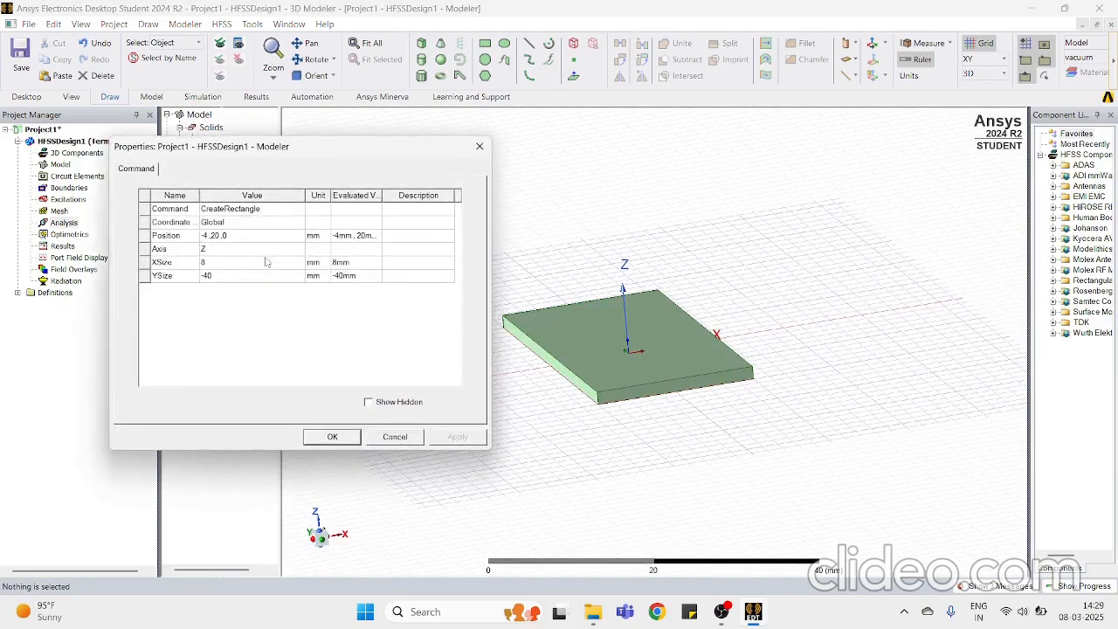
{"action": "left_click", "coordinate": [207, 237]}
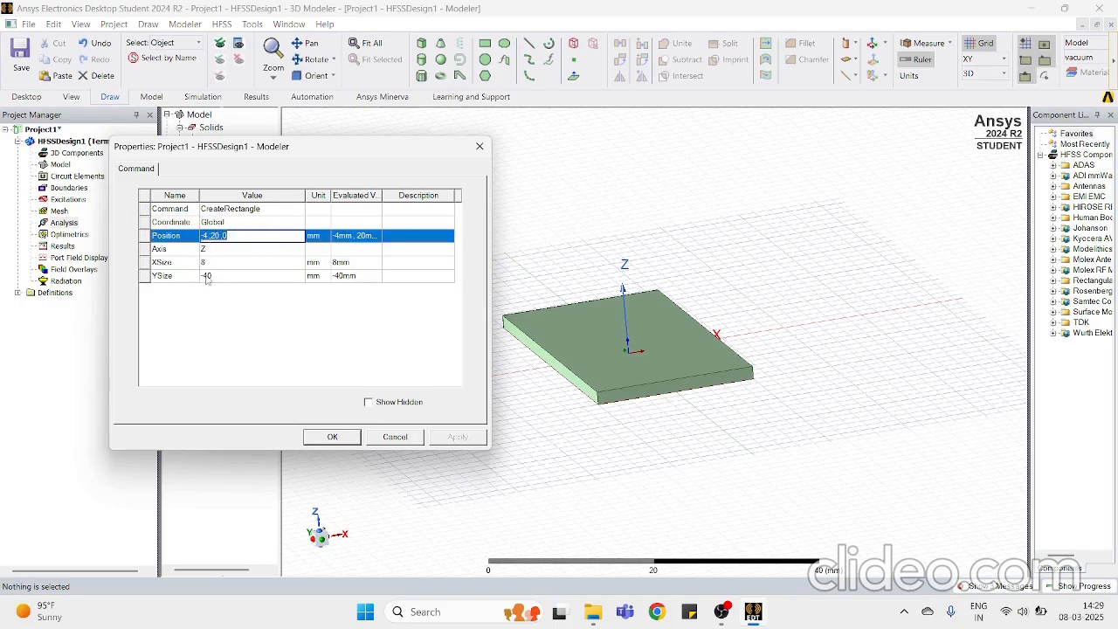
{"action": "left_click", "coordinate": [212, 262]}
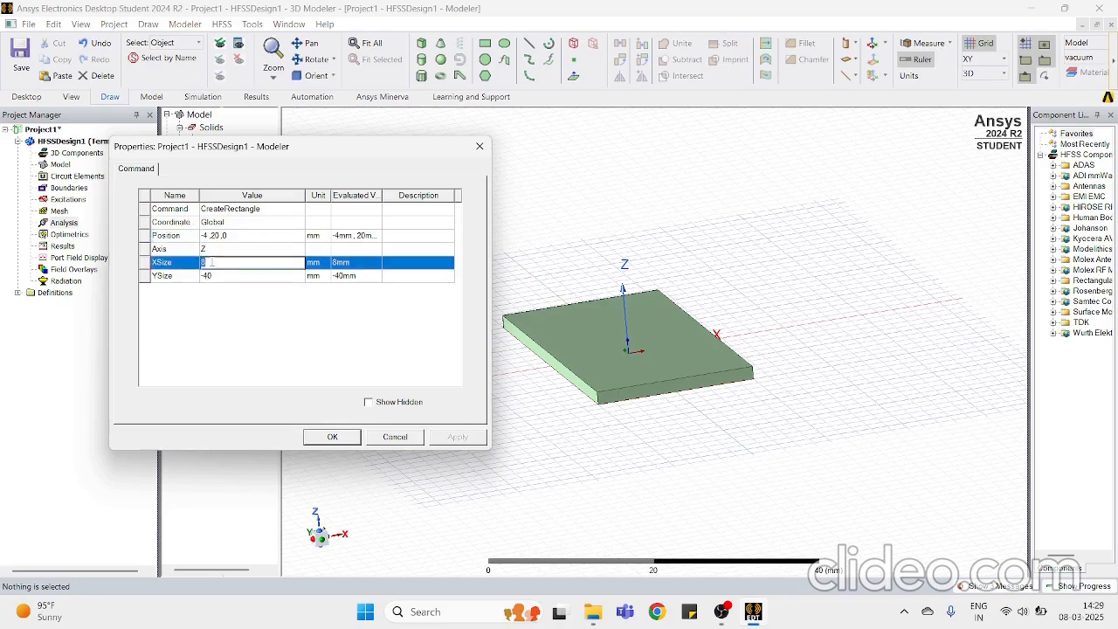
{"action": "type", "text": "3"}
{"action": "left_click", "coordinate": [243, 306]}
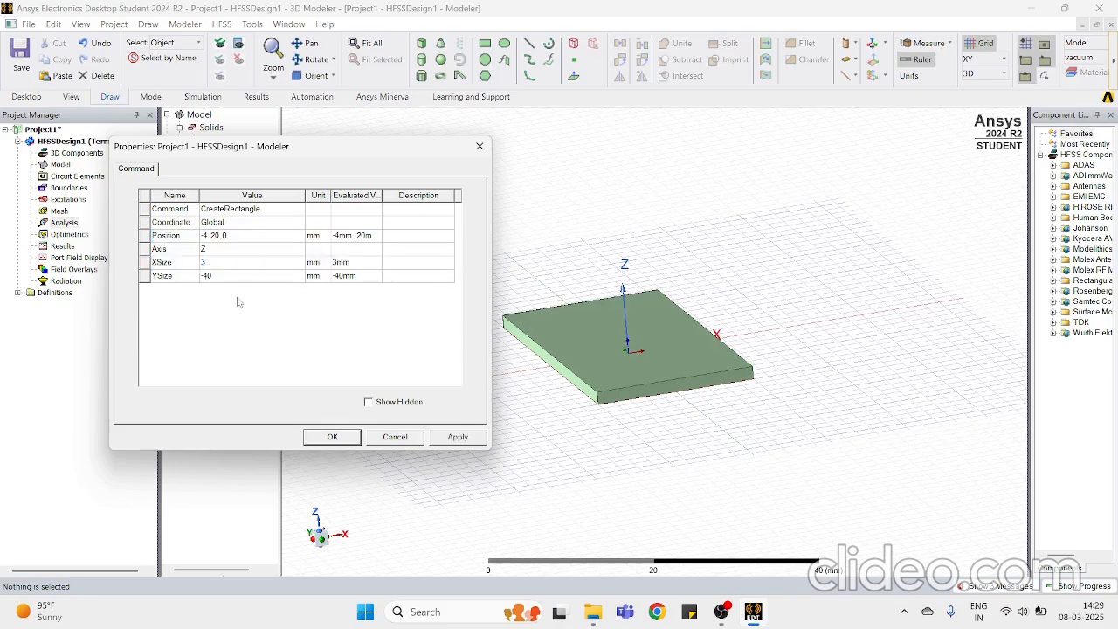
{"action": "left_click", "coordinate": [232, 276]}
{"action": "type", "text": "4"}
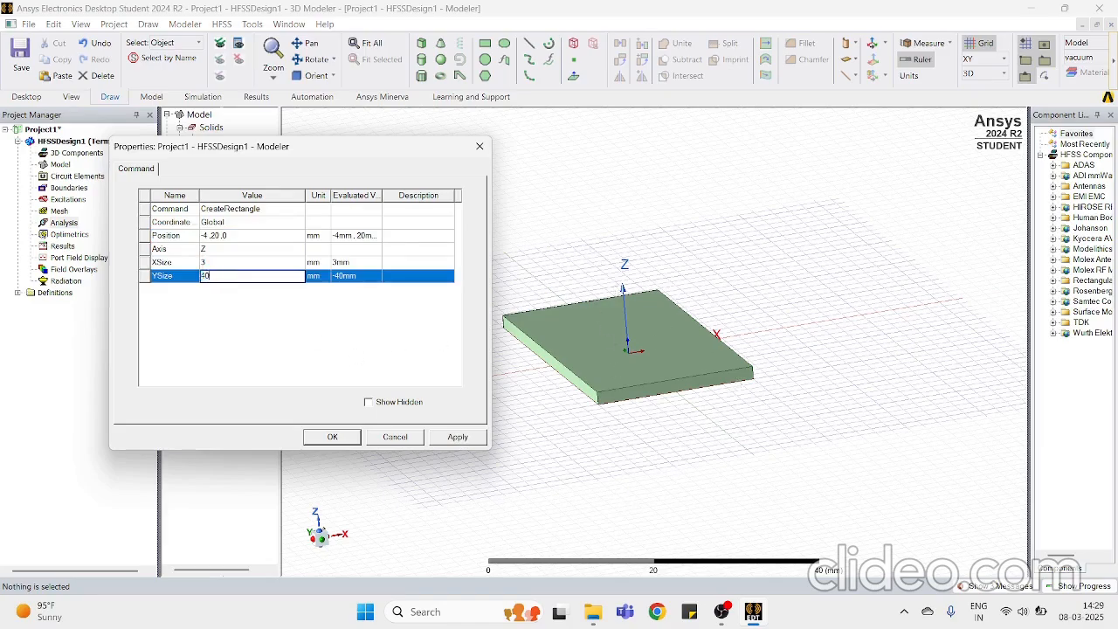
{"action": "left_click", "coordinate": [177, 386]}
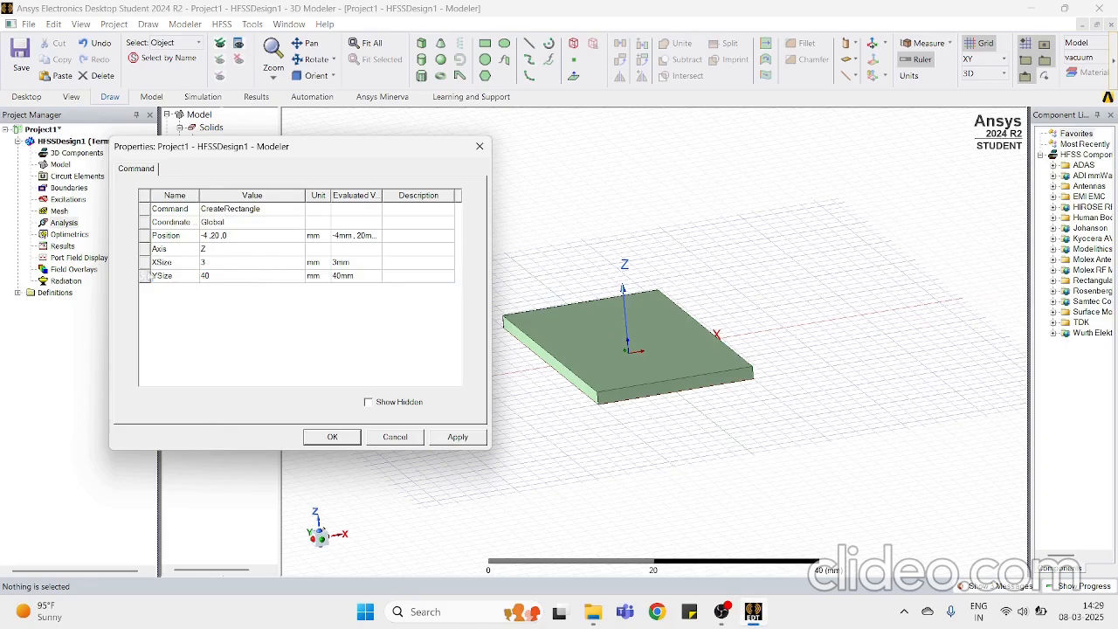
Step: Set the second rectangle's position to -3/2, -40/2, 1.6 and accept its properties
{"action": "left_click", "coordinate": [215, 238]}
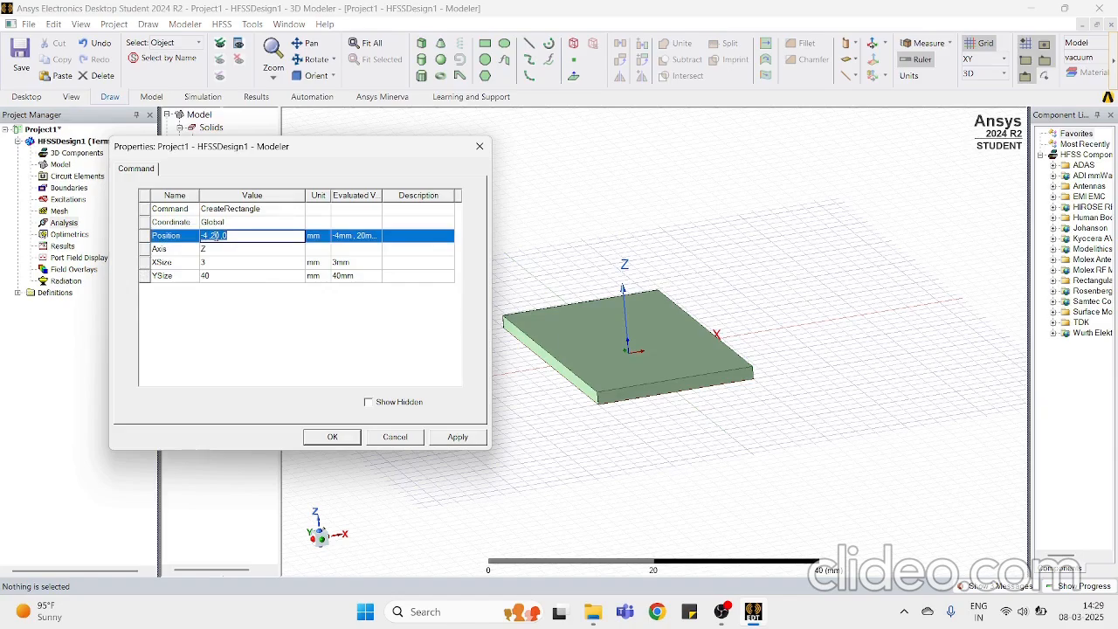
{"action": "key", "text": "BackSpace"}
{"action": "type", "text": "-3/2,-40/2,1.6"}
{"action": "left_click", "coordinate": [237, 307]}
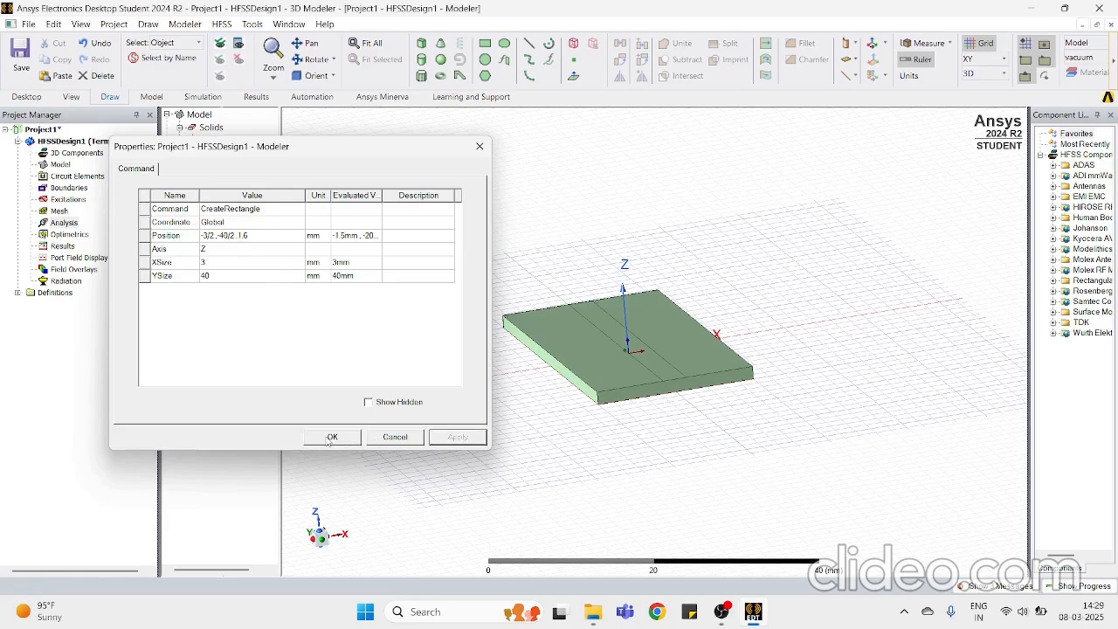
{"action": "left_click", "coordinate": [330, 440]}
Step: Change the colour of the narrow strip along the middle of the box's top face to orange
{"action": "scroll", "coordinate": [653, 341], "scroll_direction": "up", "scroll_amount": 5}
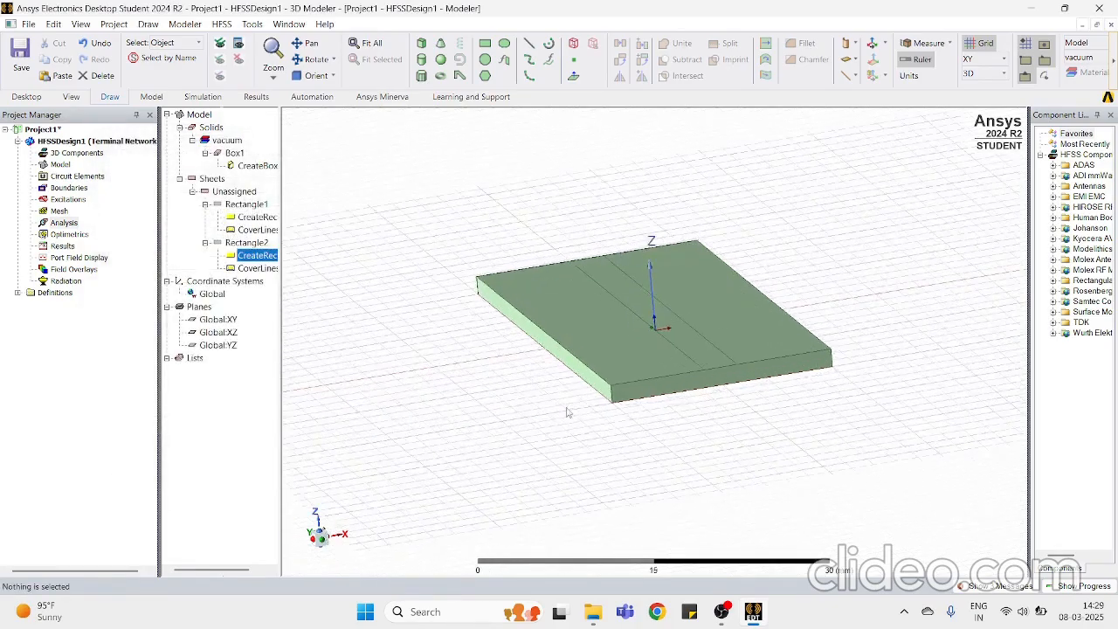
{"action": "scroll", "coordinate": [690, 401], "scroll_direction": "down", "scroll_amount": 2}
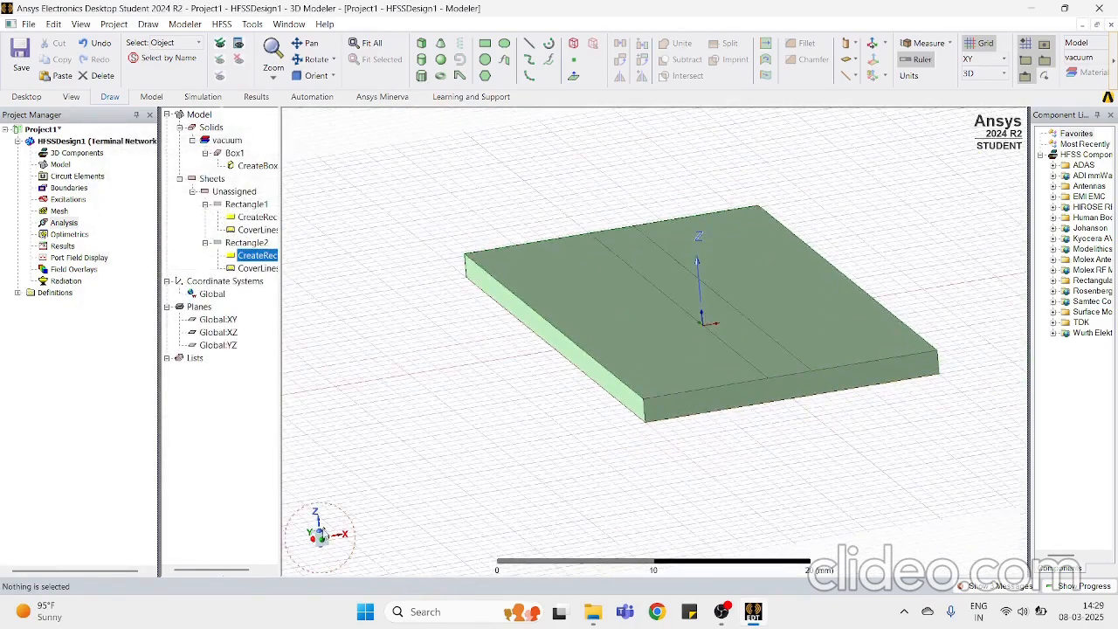
{"action": "left_click", "coordinate": [319, 517]}
{"action": "left_click_drag", "start_coordinate": [319, 517], "coordinate": [319, 529]}
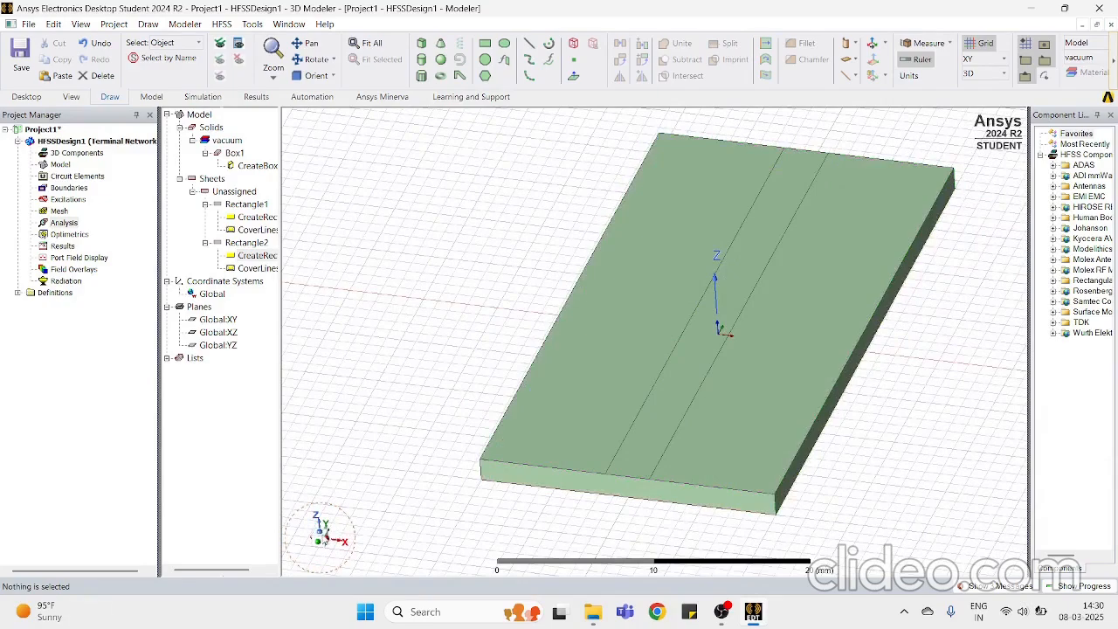
{"action": "left_click", "coordinate": [318, 524]}
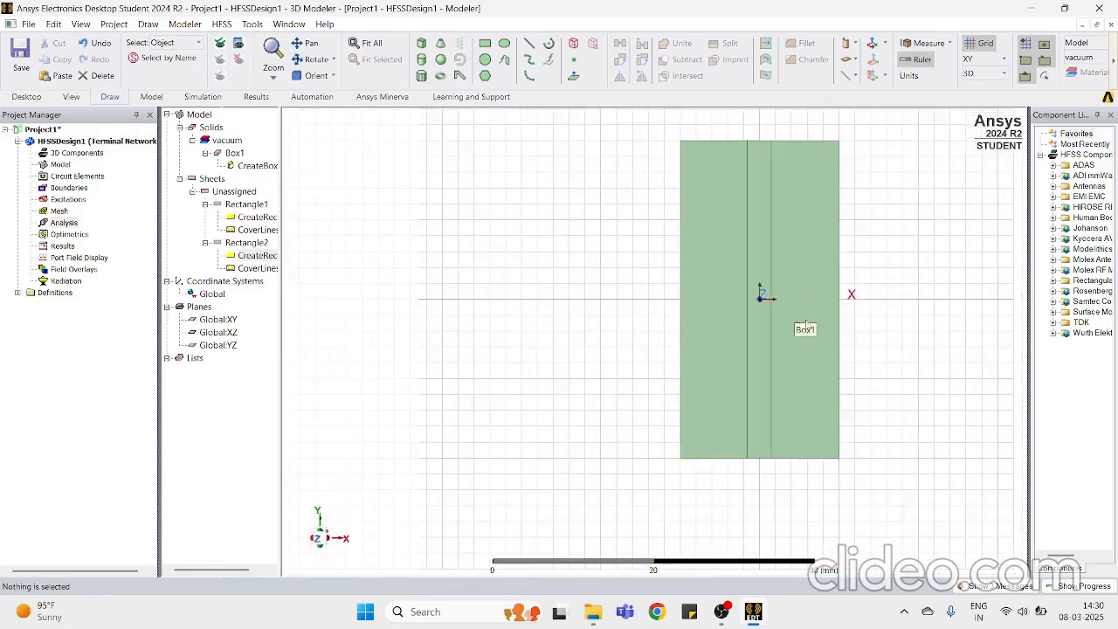
{"action": "left_click", "coordinate": [745, 348]}
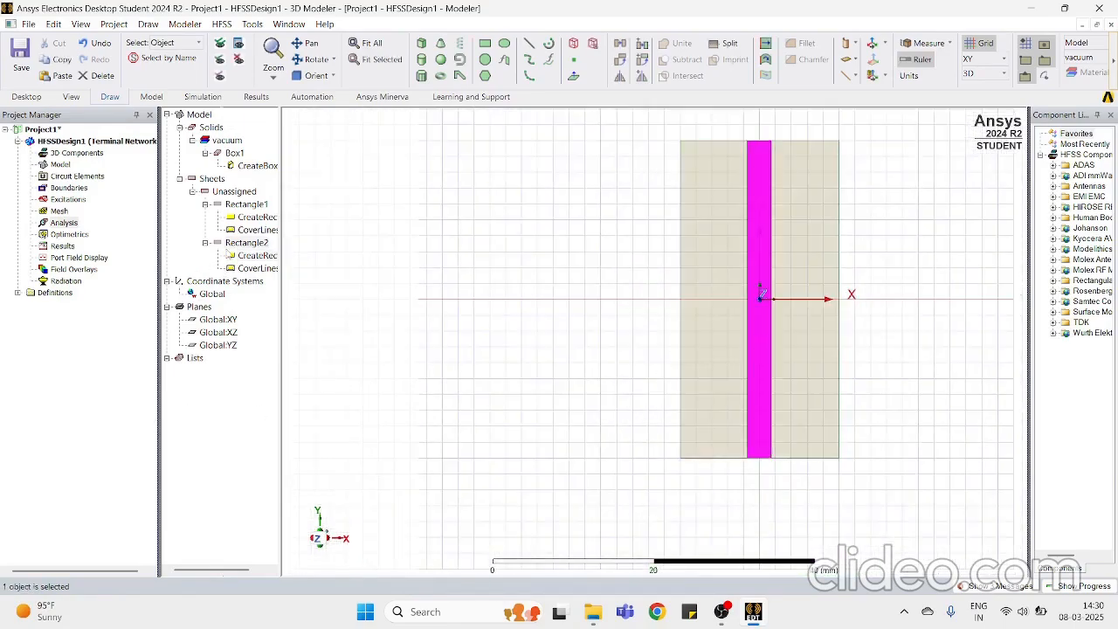
{"action": "double_click", "coordinate": [238, 247]}
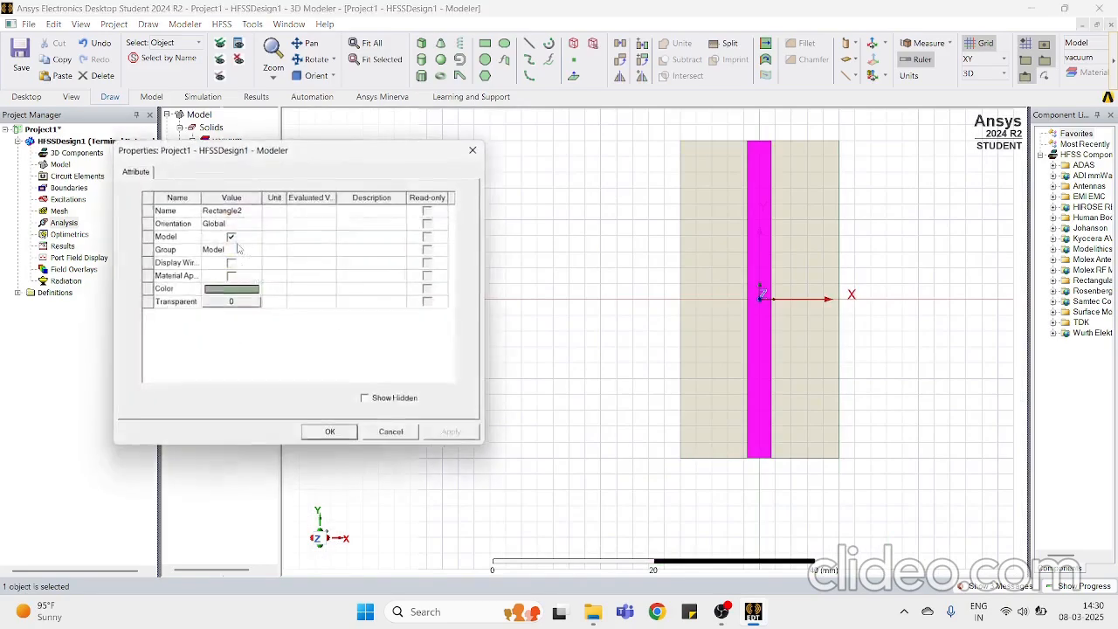
{"action": "left_click", "coordinate": [226, 293]}
{"action": "left_click", "coordinate": [162, 267]}
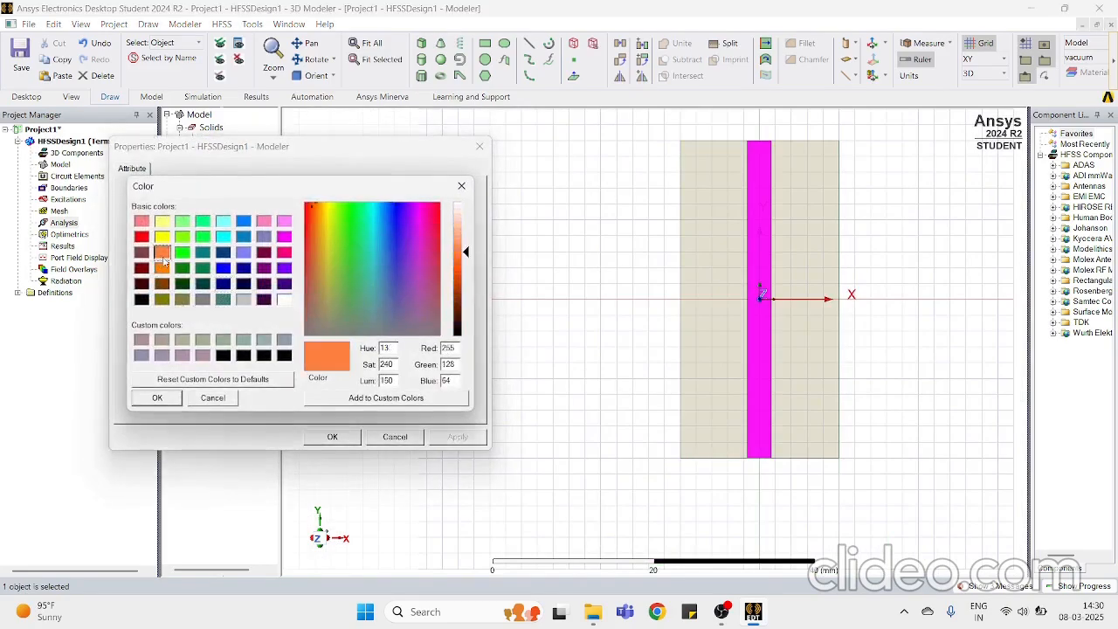
{"action": "left_click", "coordinate": [157, 398]}
{"action": "left_click", "coordinate": [332, 435]}
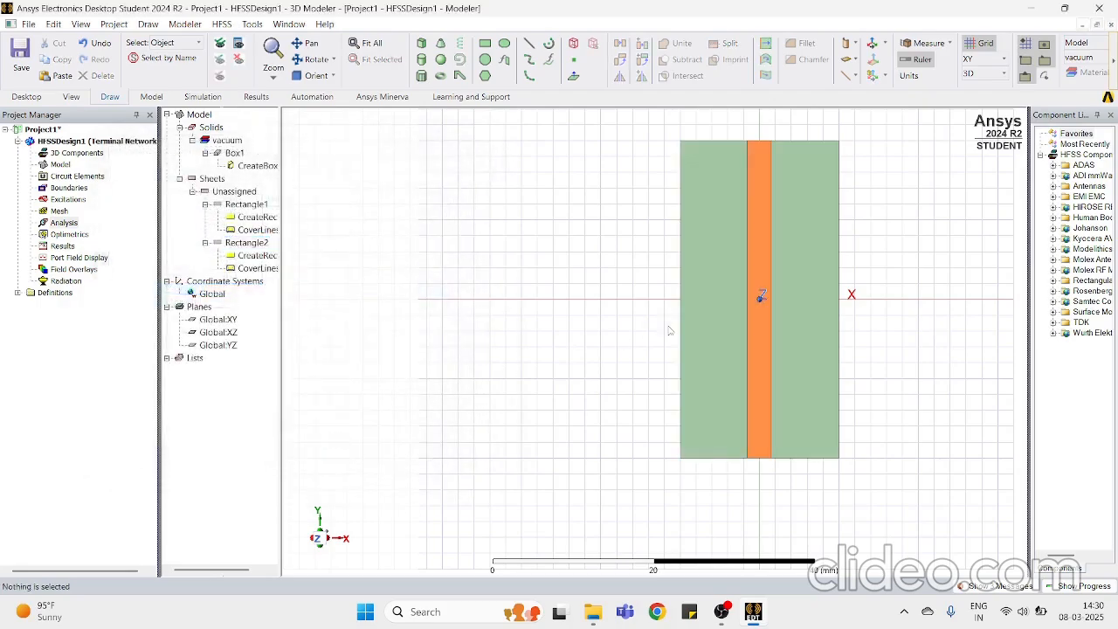
Step: Examine how the orange strip sits on the box from a tilted view and close to its front edge, ending with the XY view
{"action": "scroll", "coordinate": [766, 412], "scroll_direction": "down", "scroll_amount": 1}
{"action": "scroll", "coordinate": [910, 346], "scroll_direction": "down", "scroll_amount": 1}
{"action": "scroll", "coordinate": [910, 347], "scroll_direction": "up", "scroll_amount": 4}
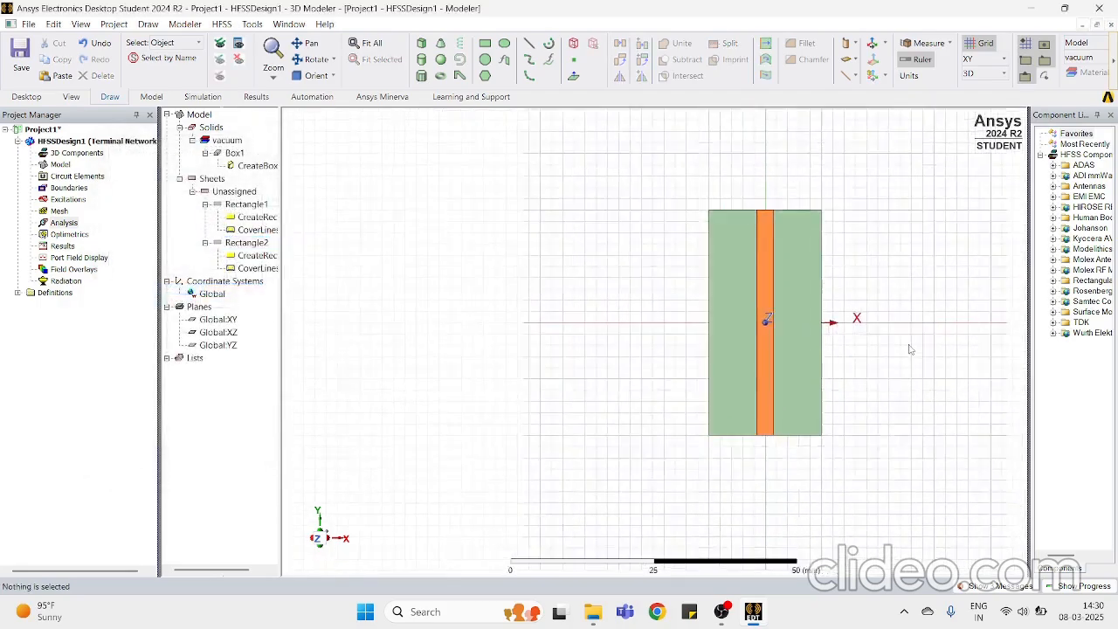
{"action": "scroll", "coordinate": [894, 355], "scroll_direction": "down", "scroll_amount": 1}
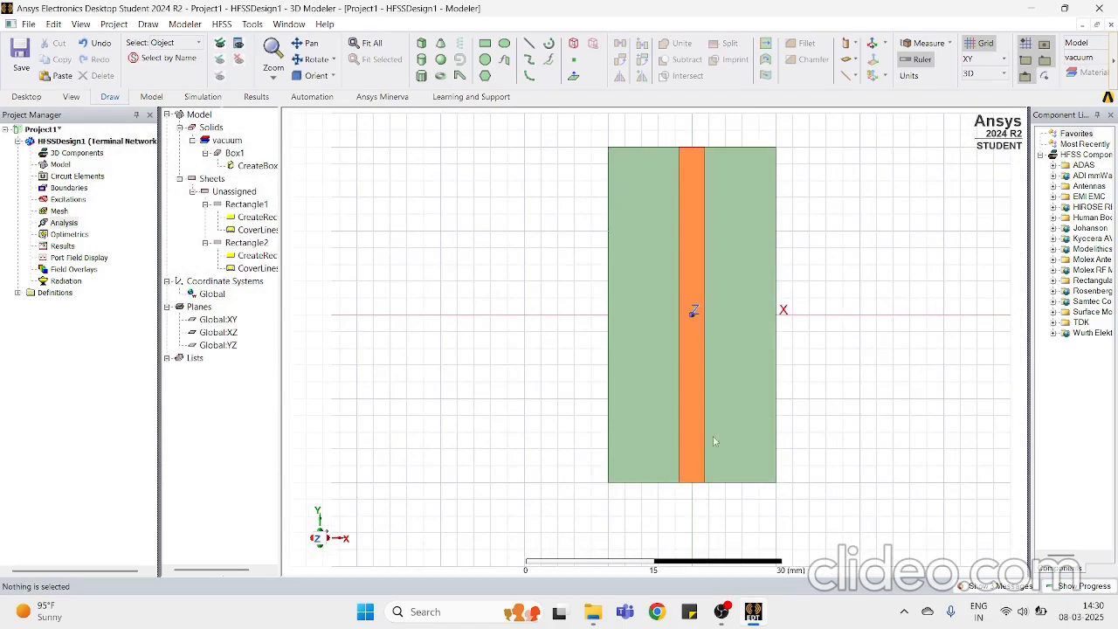
{"action": "left_click", "coordinate": [321, 543]}
{"action": "left_click_drag", "start_coordinate": [329, 530], "coordinate": [329, 526]}
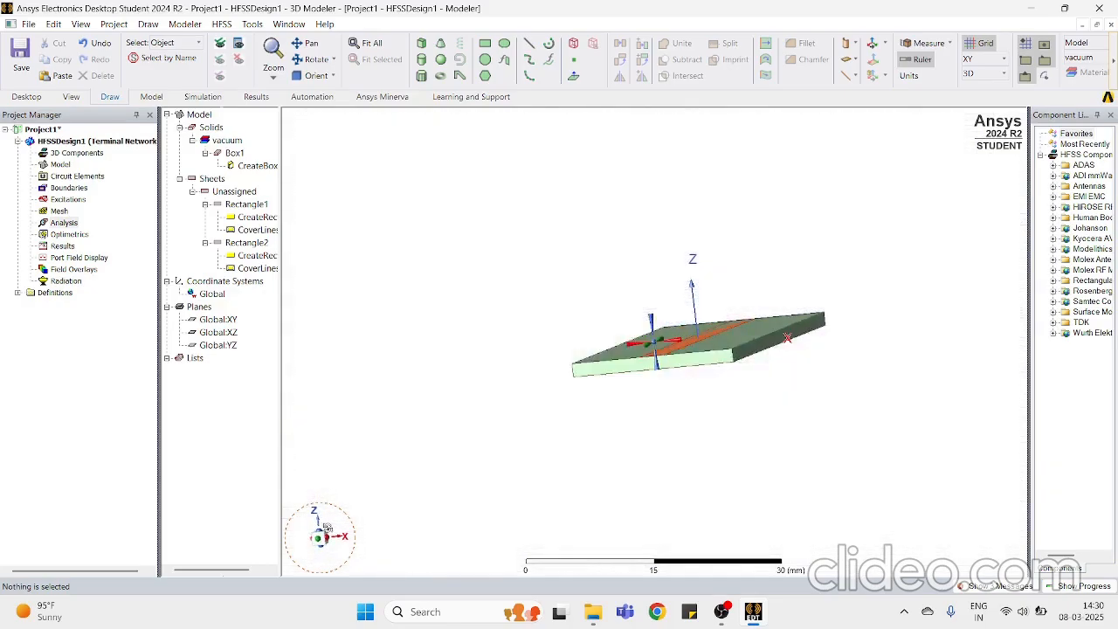
{"action": "left_click_drag", "start_coordinate": [327, 527], "coordinate": [324, 527]}
{"action": "scroll", "coordinate": [653, 338], "scroll_direction": "up", "scroll_amount": 12}
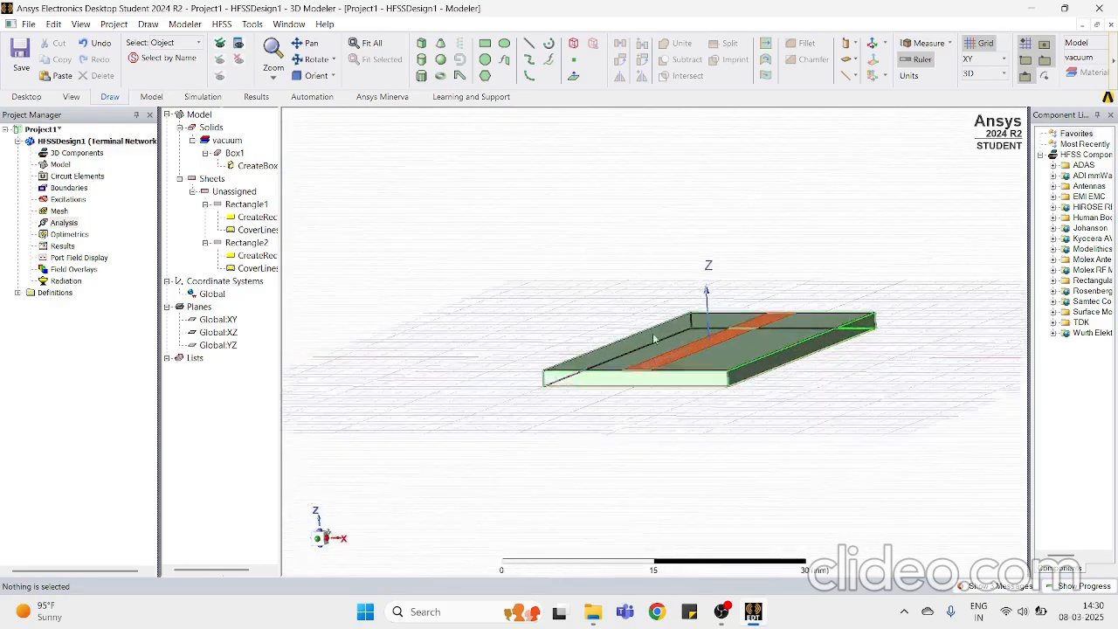
{"action": "scroll", "coordinate": [625, 400], "scroll_direction": "up", "scroll_amount": 3}
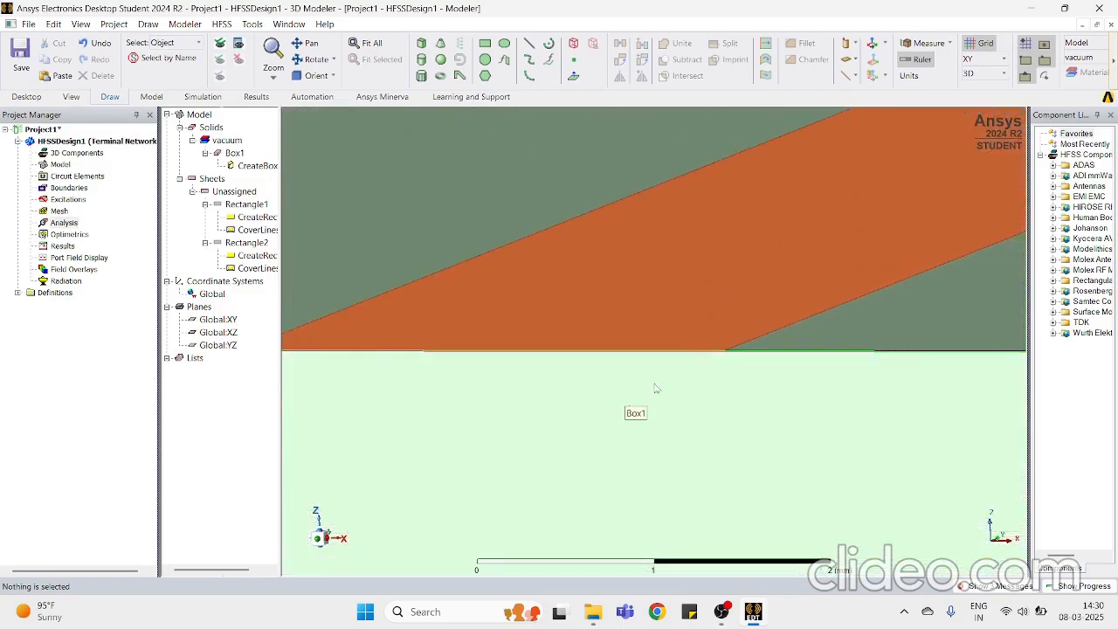
{"action": "left_click", "coordinate": [320, 529]}
{"action": "scroll", "coordinate": [494, 270], "scroll_direction": "down", "scroll_amount": 14}
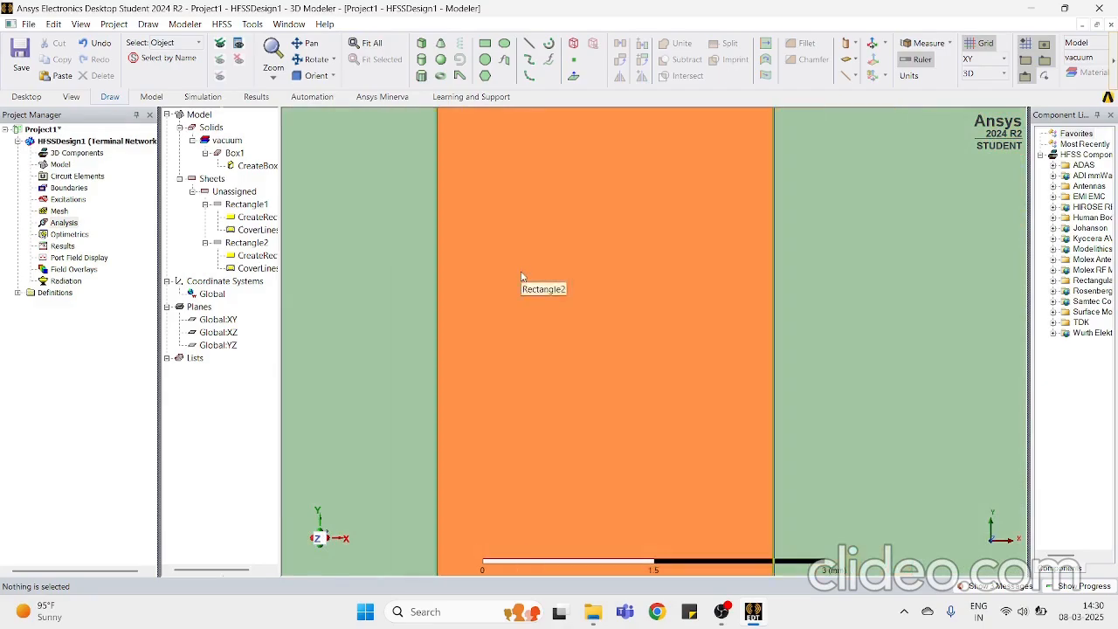
{"action": "scroll", "coordinate": [485, 455], "scroll_direction": "down", "scroll_amount": 4}
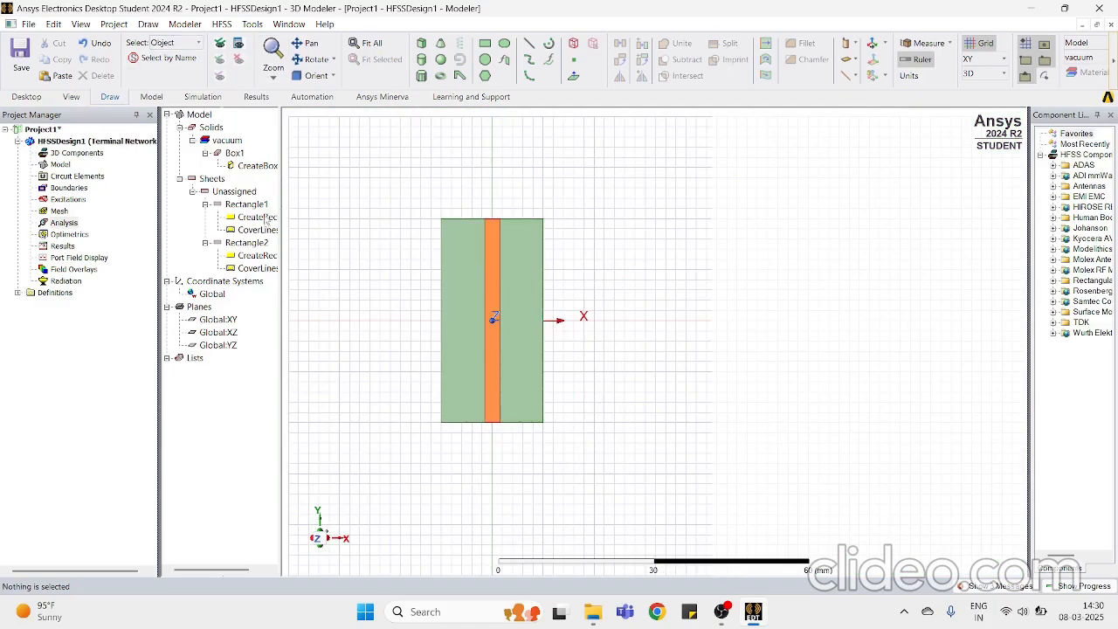
Step: Assign a Perfect E boundary to both the base rectangle and the narrow top strip, accepting the default name
{"action": "left_click", "coordinate": [261, 206]}
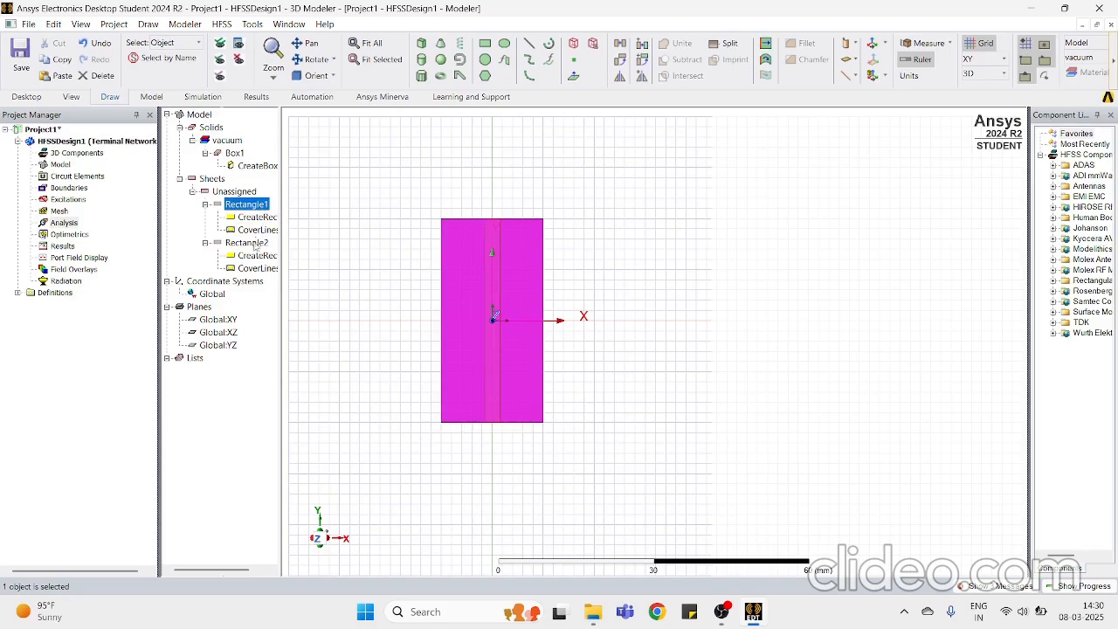
{"action": "left_click", "coordinate": [249, 243], "text": "ctrl"}
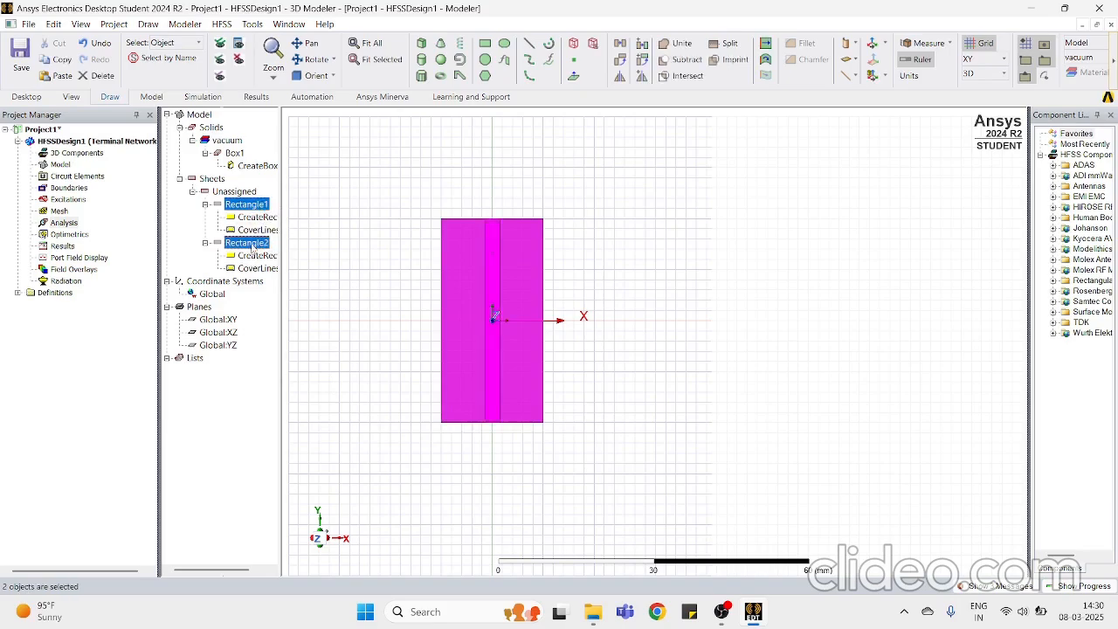
{"action": "left_click", "coordinate": [290, 216]}
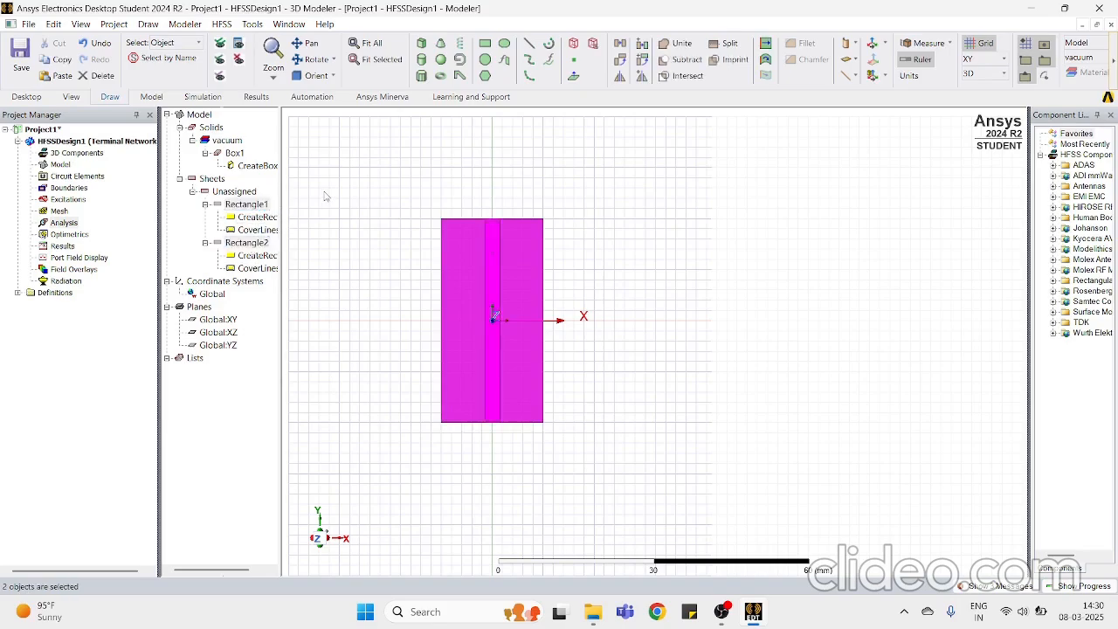
{"action": "left_click", "coordinate": [248, 204]}
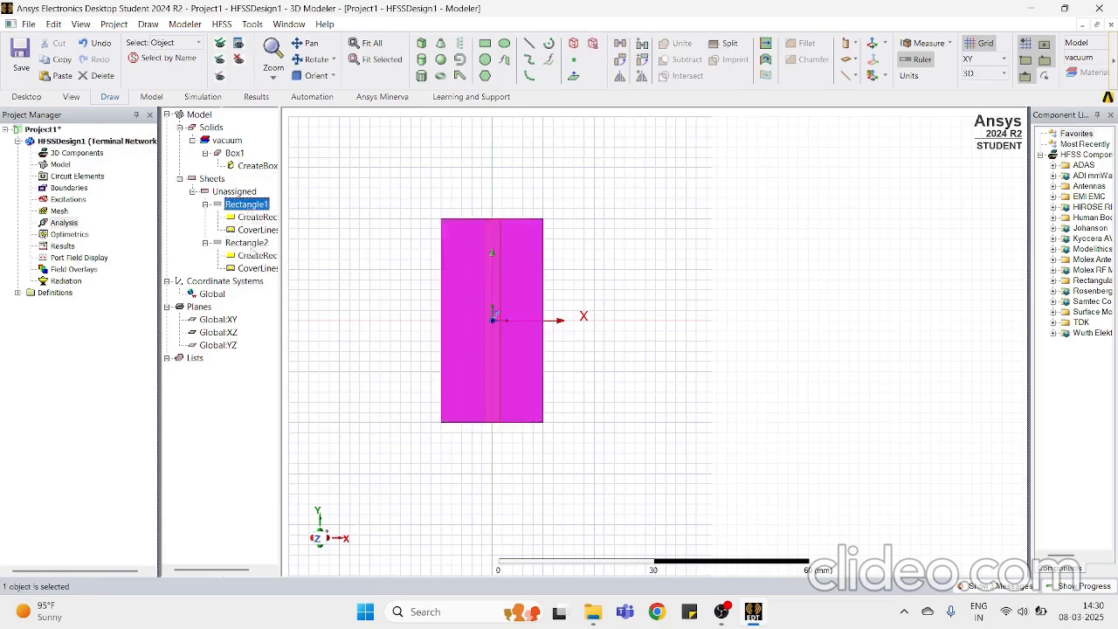
{"action": "left_click", "coordinate": [251, 244], "text": "ctrl"}
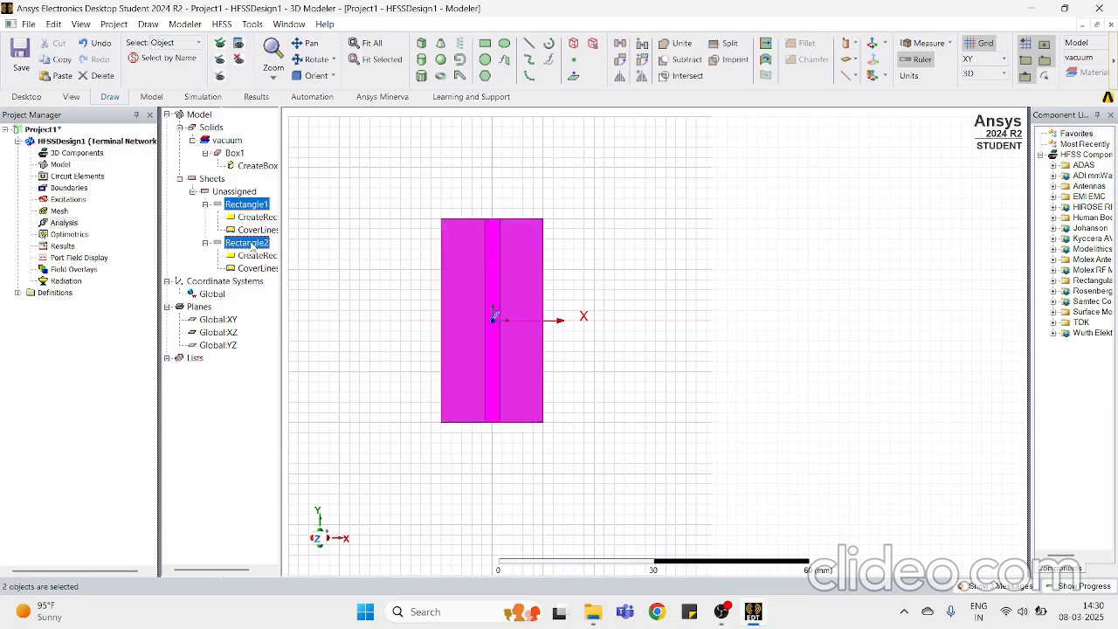
{"action": "right_click", "coordinate": [252, 245]}
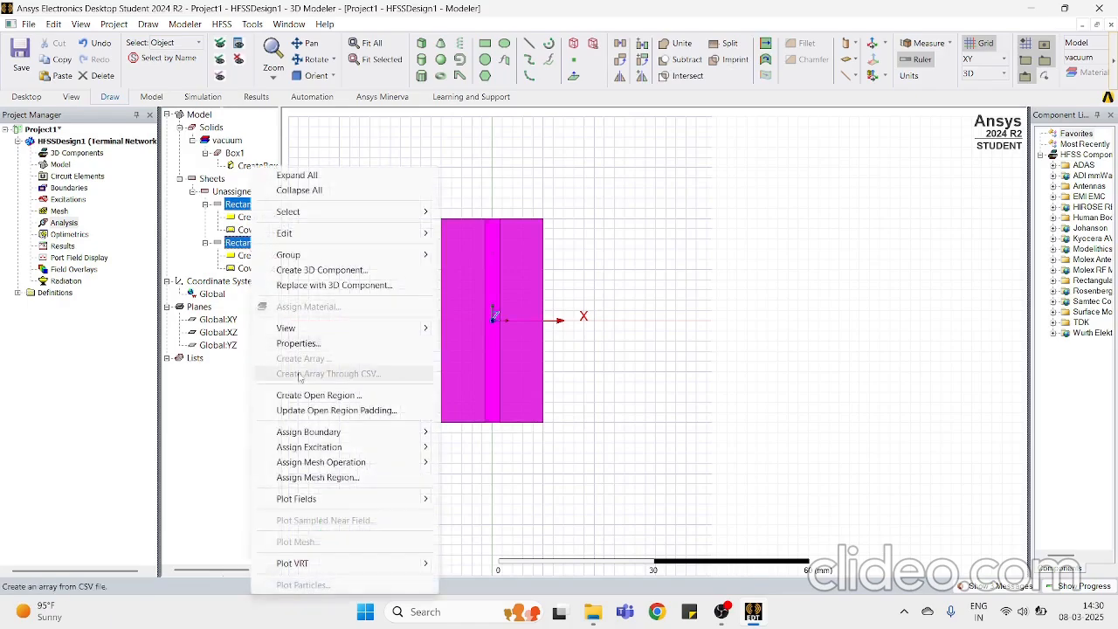
{"action": "mouse_move", "coordinate": [320, 433]}
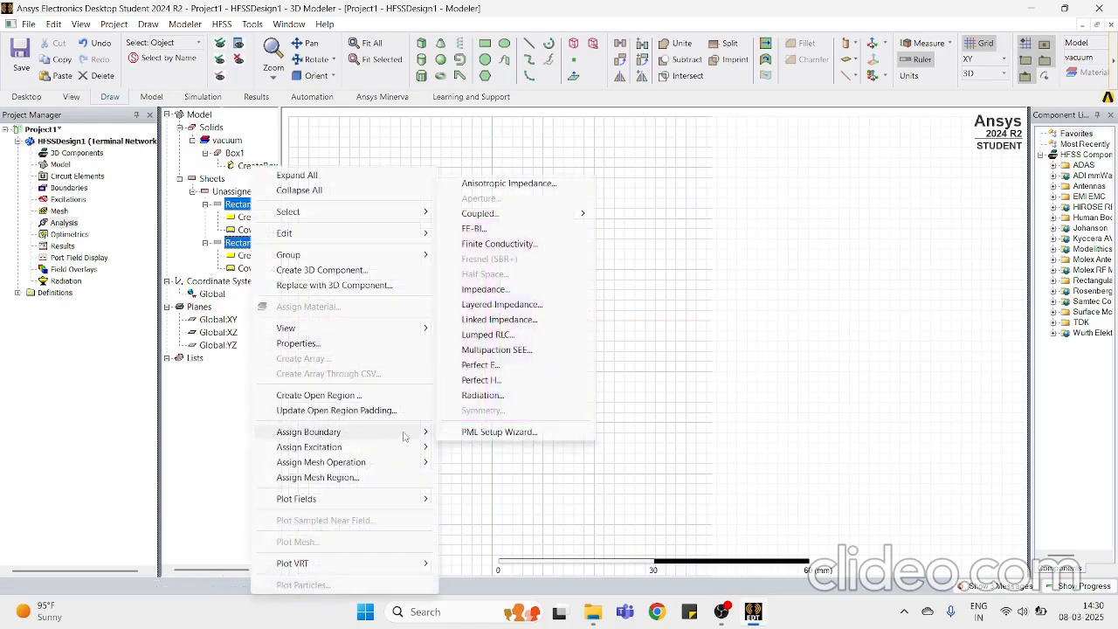
{"action": "left_click", "coordinate": [469, 365]}
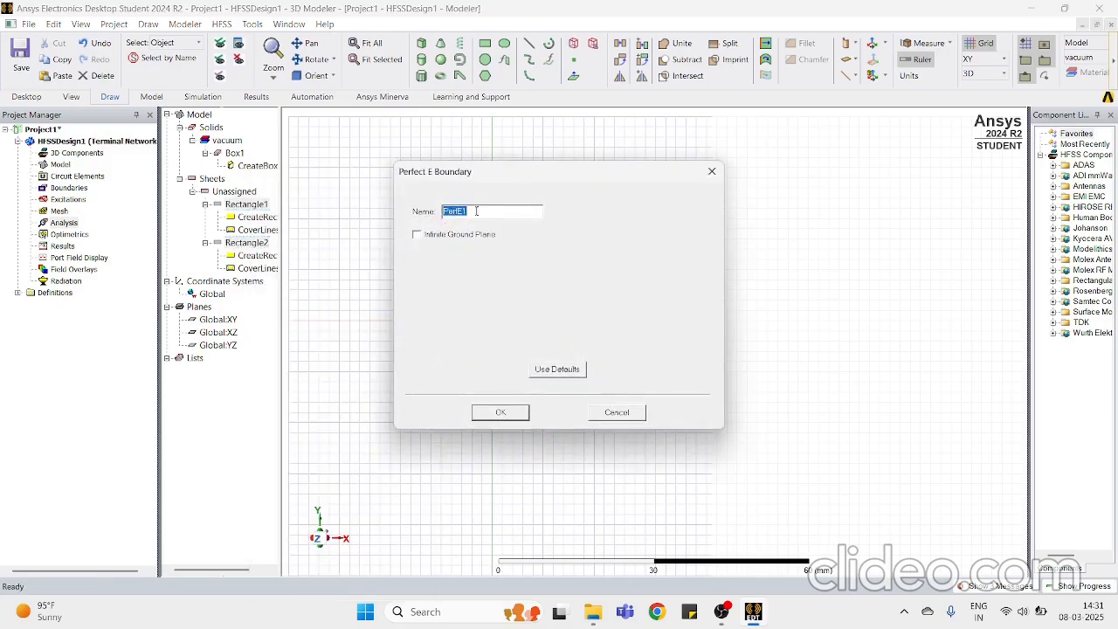
{"action": "left_click", "coordinate": [494, 413]}
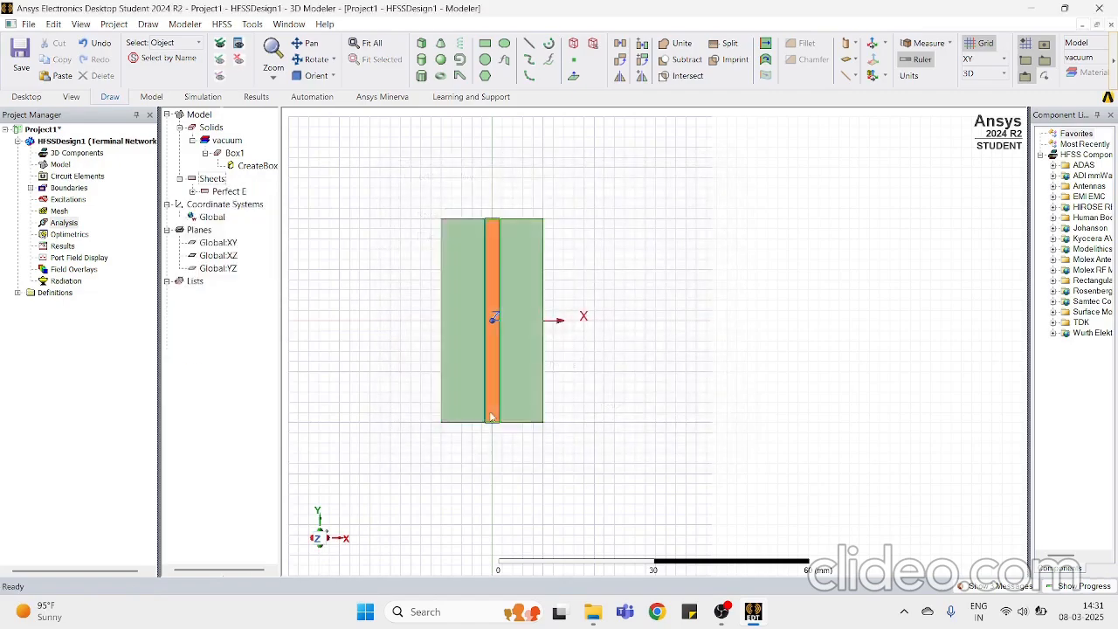
Step: Examine which sheets the Perfect E boundary covers and compare them with the box, which has its own material group
{"action": "left_click", "coordinate": [192, 191]}
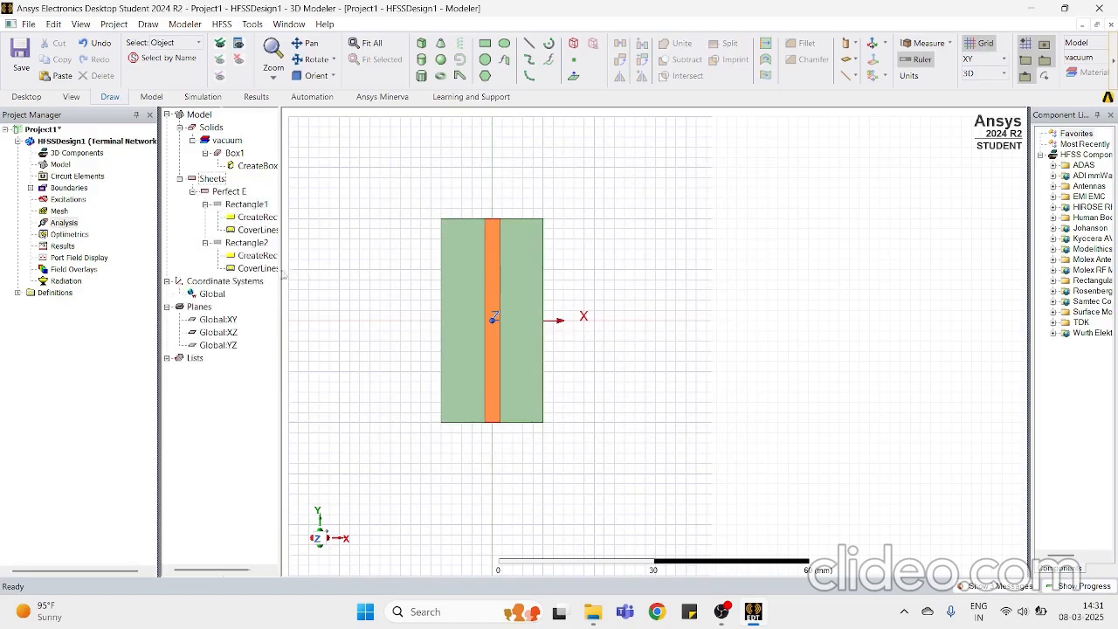
{"action": "left_click", "coordinate": [496, 418]}
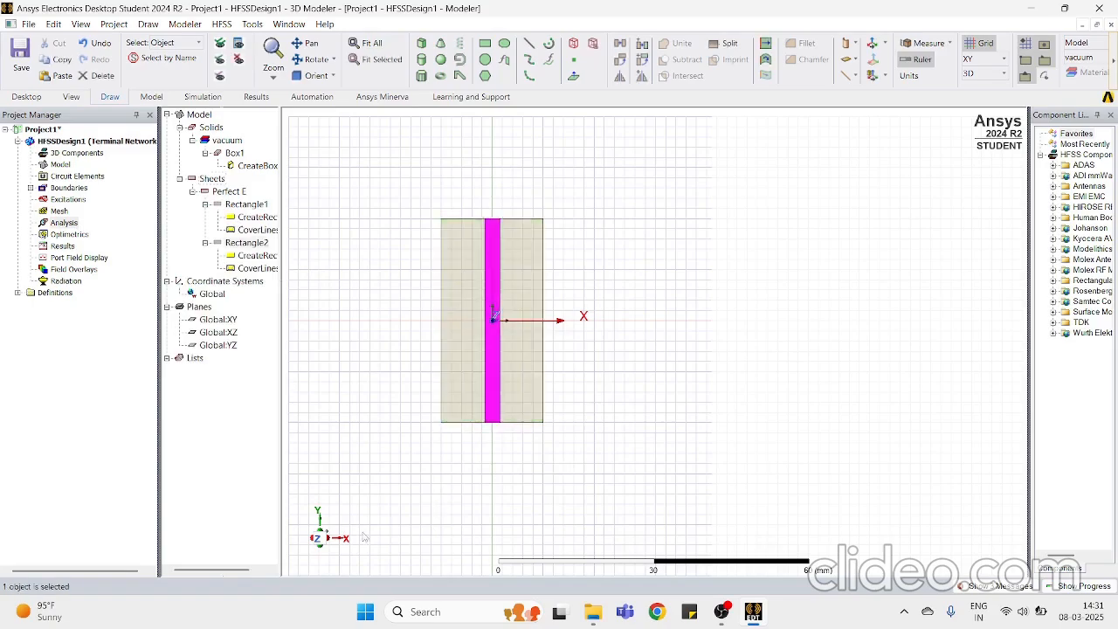
{"action": "mouse_move", "coordinate": [337, 538]}
{"action": "left_mouse_down"}
{"action": "mouse_move", "coordinate": [319, 522]}
{"action": "mouse_move", "coordinate": [331, 507]}
{"action": "mouse_move", "coordinate": [320, 509]}
{"action": "mouse_move", "coordinate": [319, 539]}
{"action": "left_mouse_up"}
{"action": "left_click", "coordinate": [316, 533]}
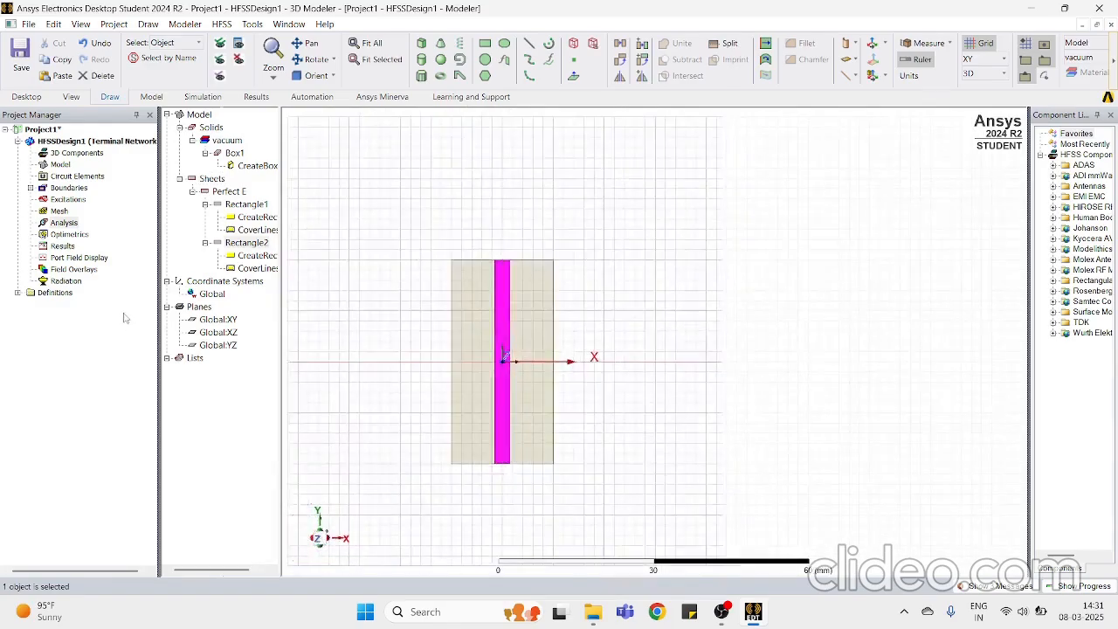
{"action": "left_click", "coordinate": [29, 187]}
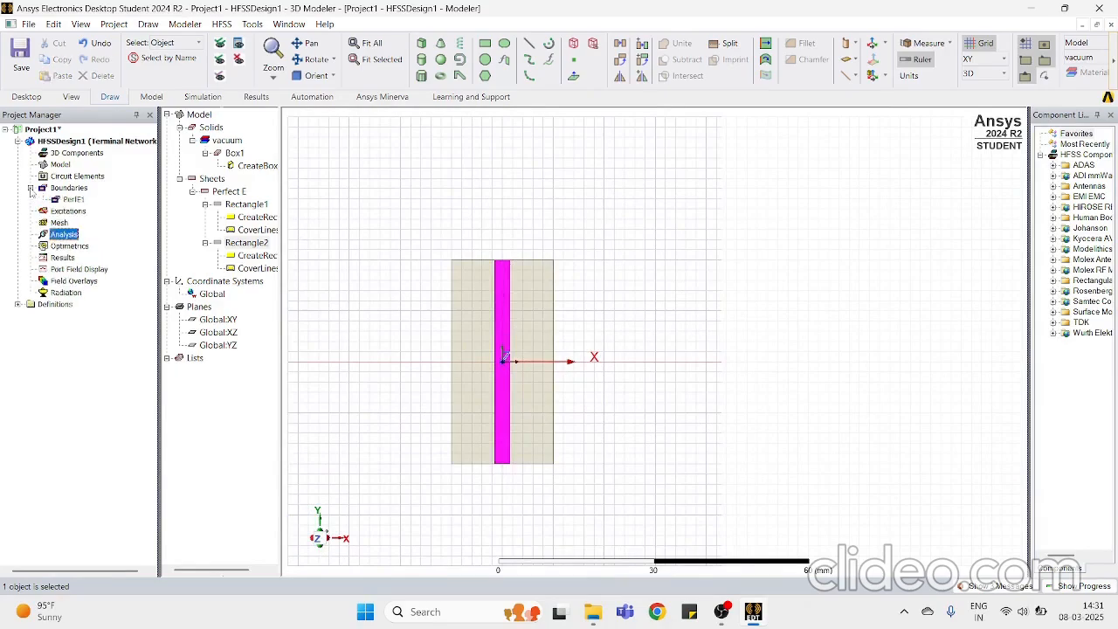
{"action": "left_click", "coordinate": [73, 200]}
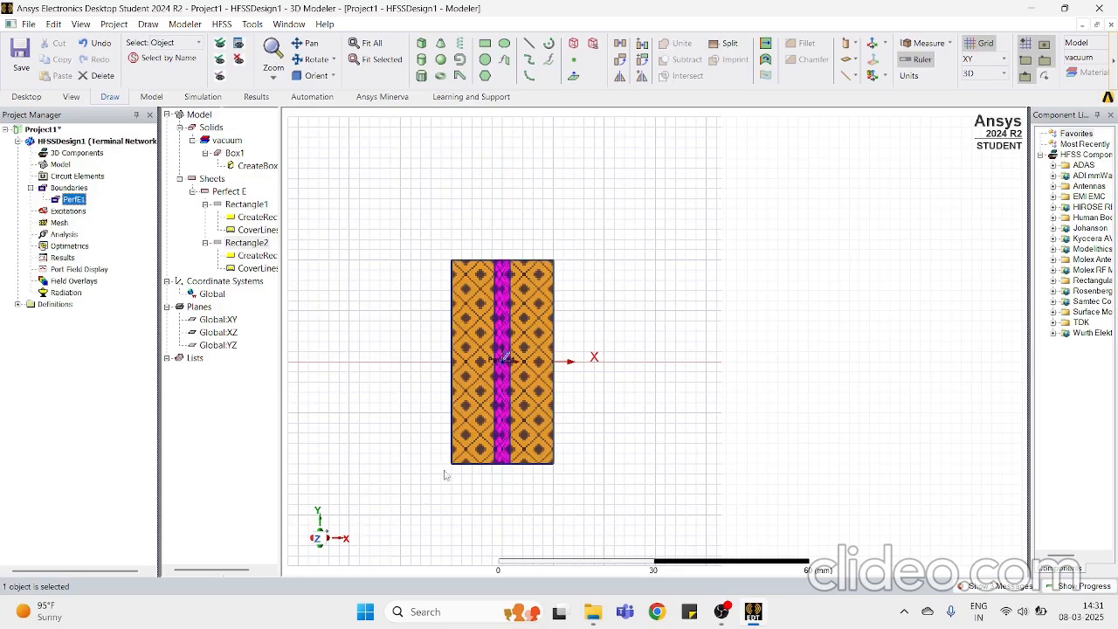
{"action": "scroll", "coordinate": [475, 422], "scroll_direction": "up", "scroll_amount": 4}
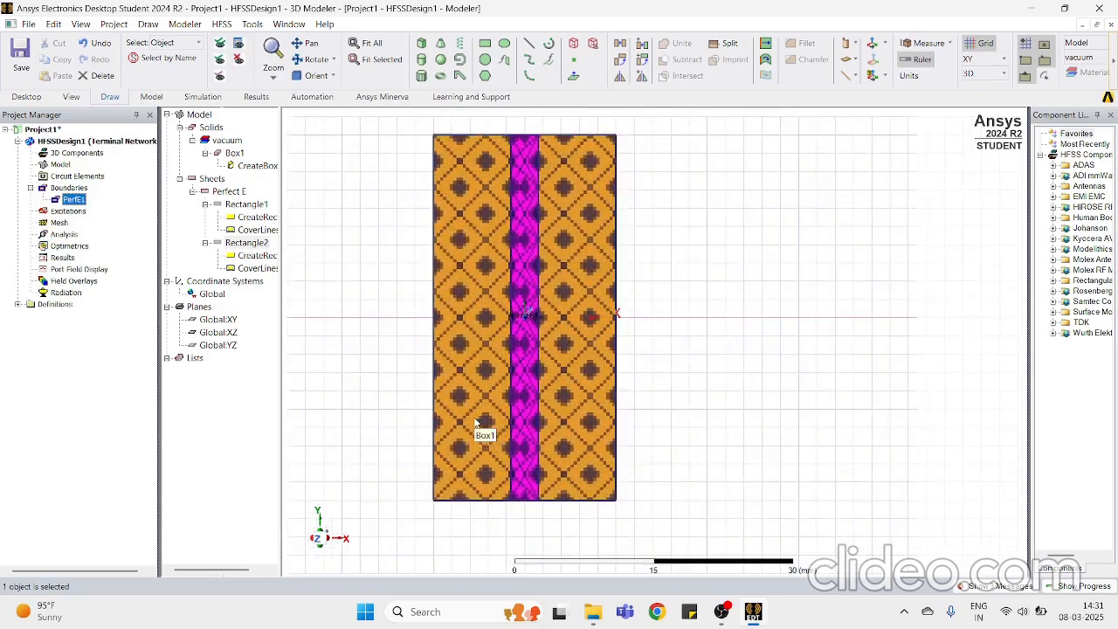
{"action": "left_click", "coordinate": [234, 155]}
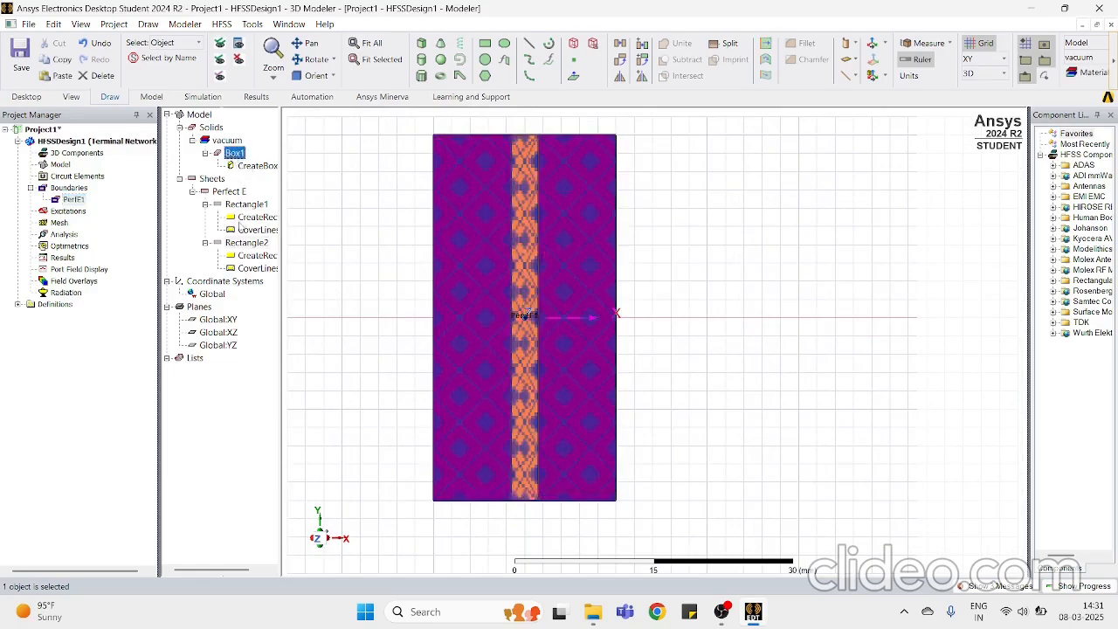
{"action": "left_click", "coordinate": [241, 203]}
{"action": "left_click", "coordinate": [232, 140]}
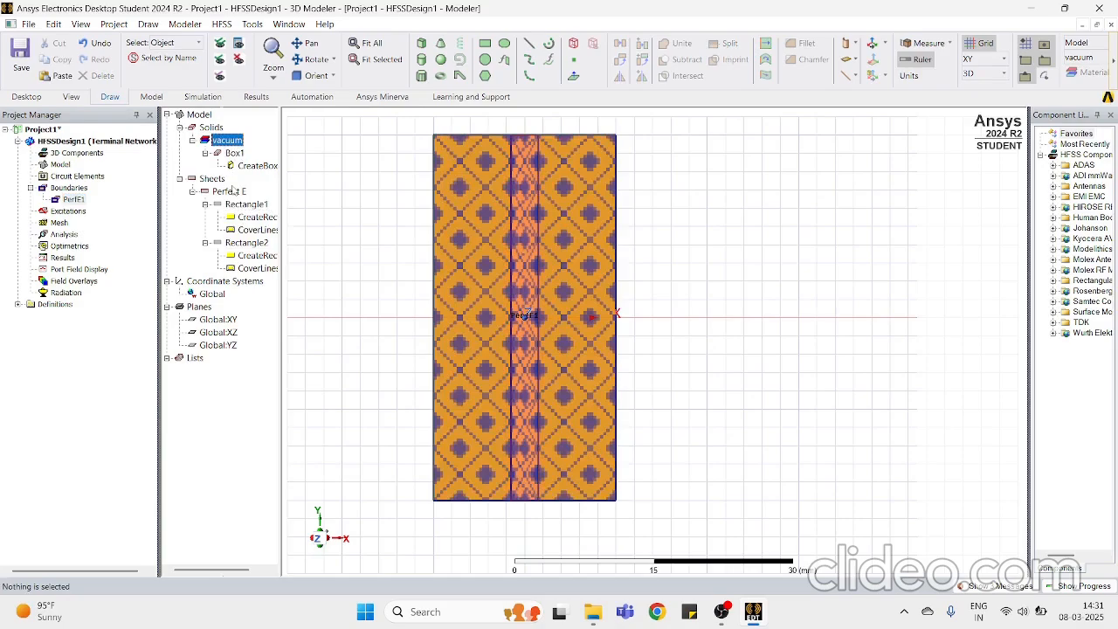
{"action": "left_click", "coordinate": [234, 155]}
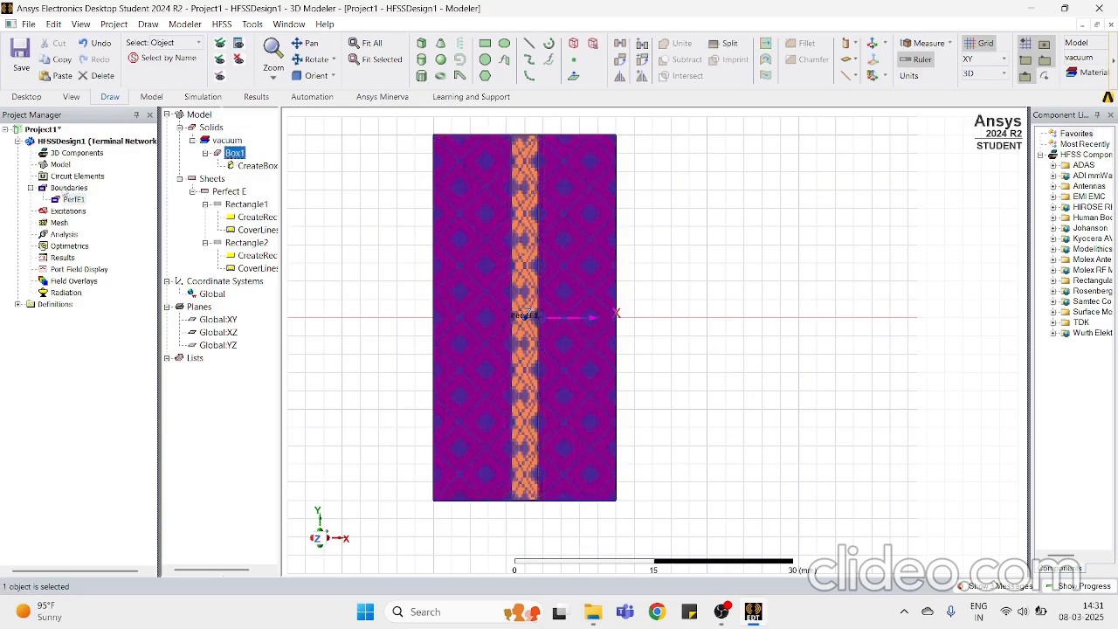
{"action": "left_click", "coordinate": [372, 170]}
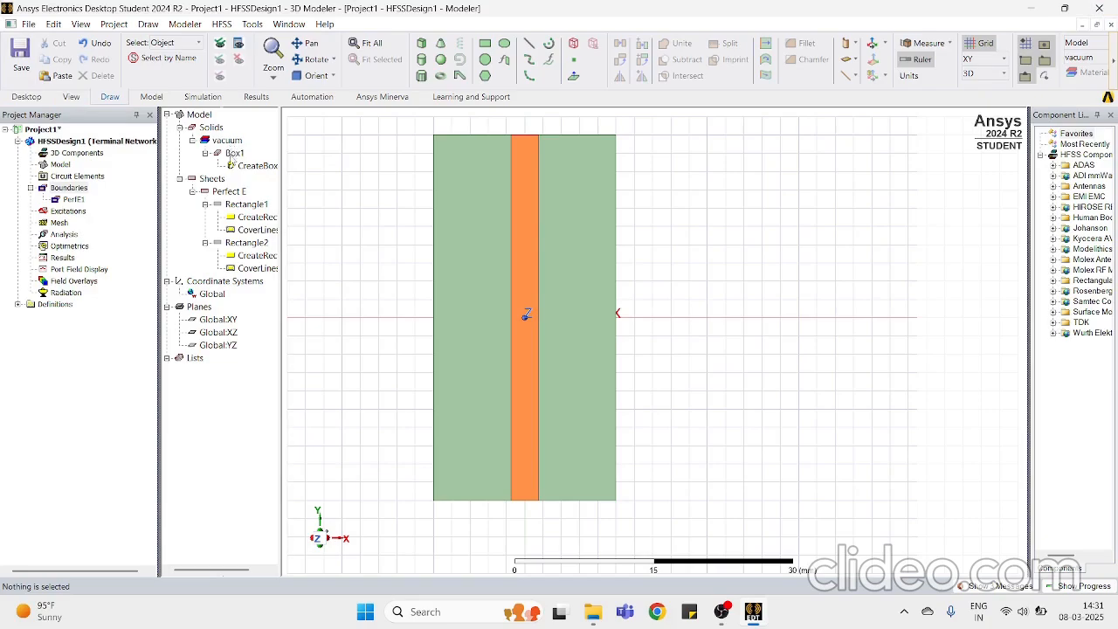
Step: Assign the FR4_epoxy material from the system library to the box
{"action": "left_click", "coordinate": [232, 153]}
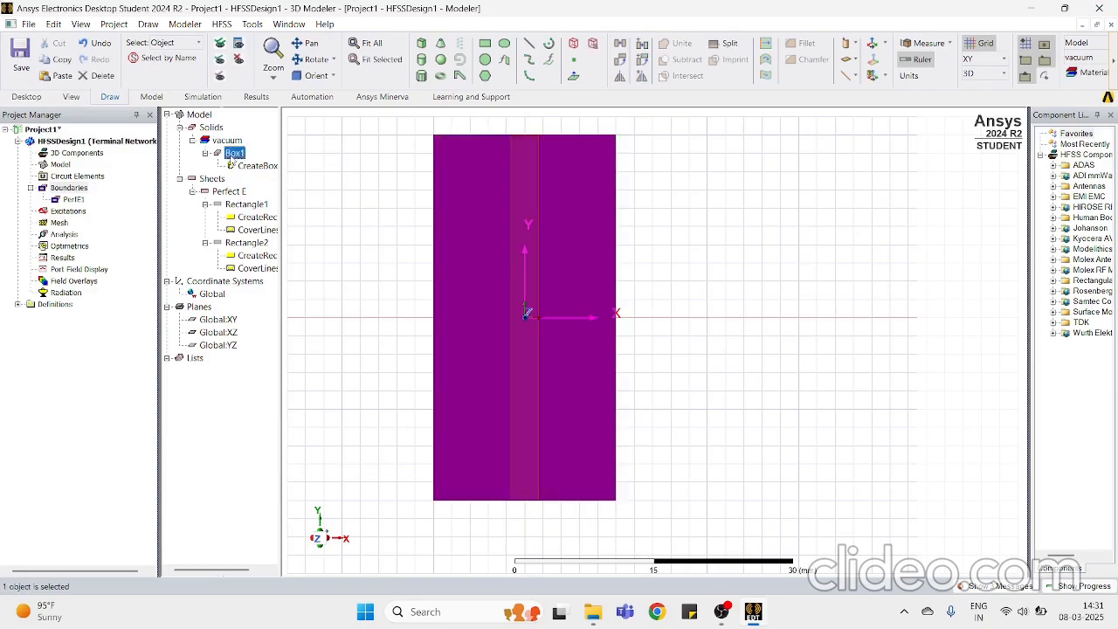
{"action": "right_click", "coordinate": [233, 154]}
{"action": "left_click", "coordinate": [341, 295]}
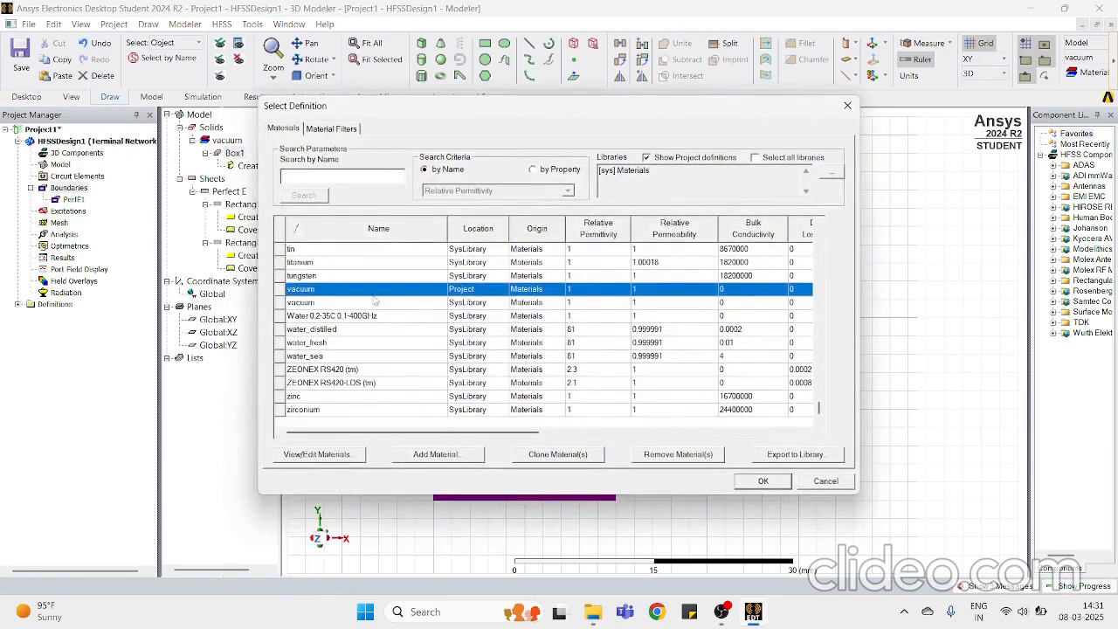
{"action": "scroll", "coordinate": [371, 301], "scroll_direction": "up", "scroll_amount": 20}
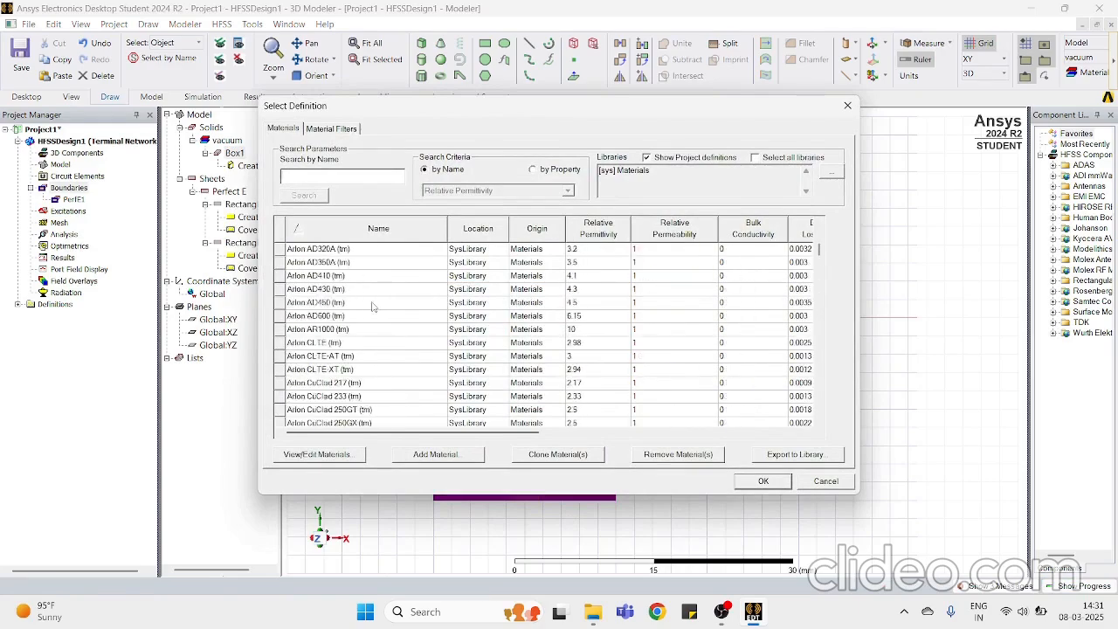
{"action": "scroll", "coordinate": [371, 305], "scroll_direction": "up", "scroll_amount": 3}
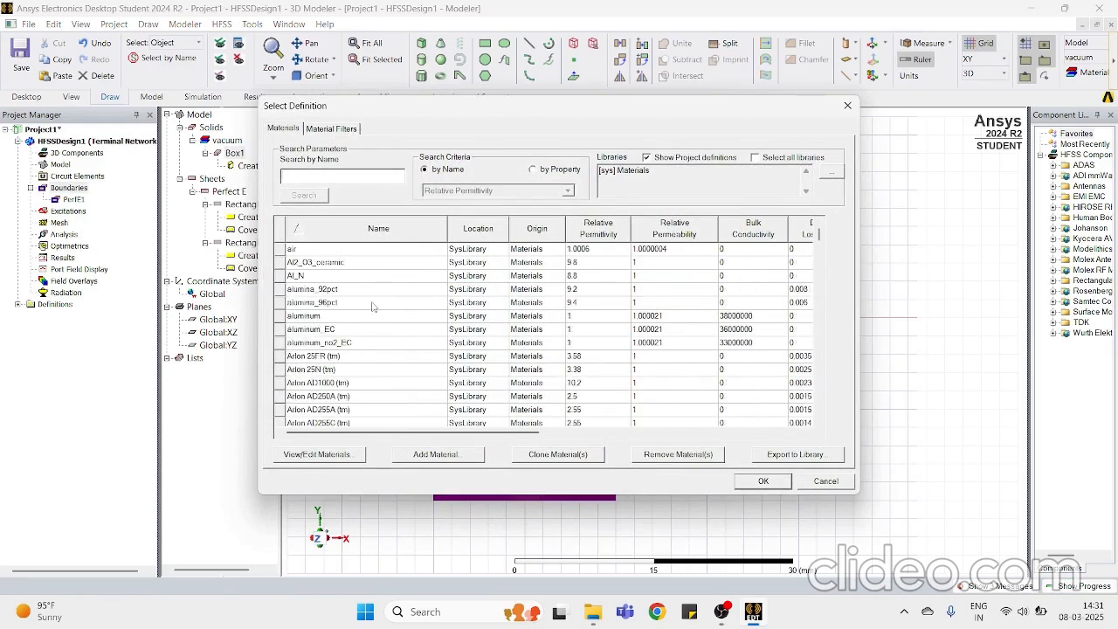
{"action": "left_click", "coordinate": [322, 178]}
{"action": "type", "text": "fr"}
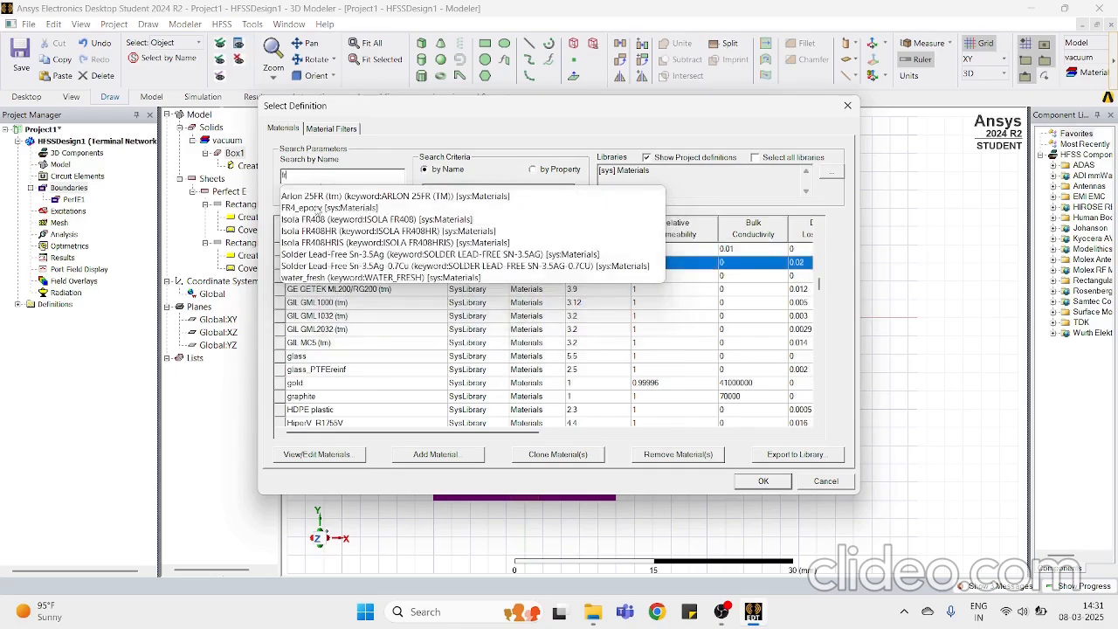
{"action": "left_click", "coordinate": [317, 209]}
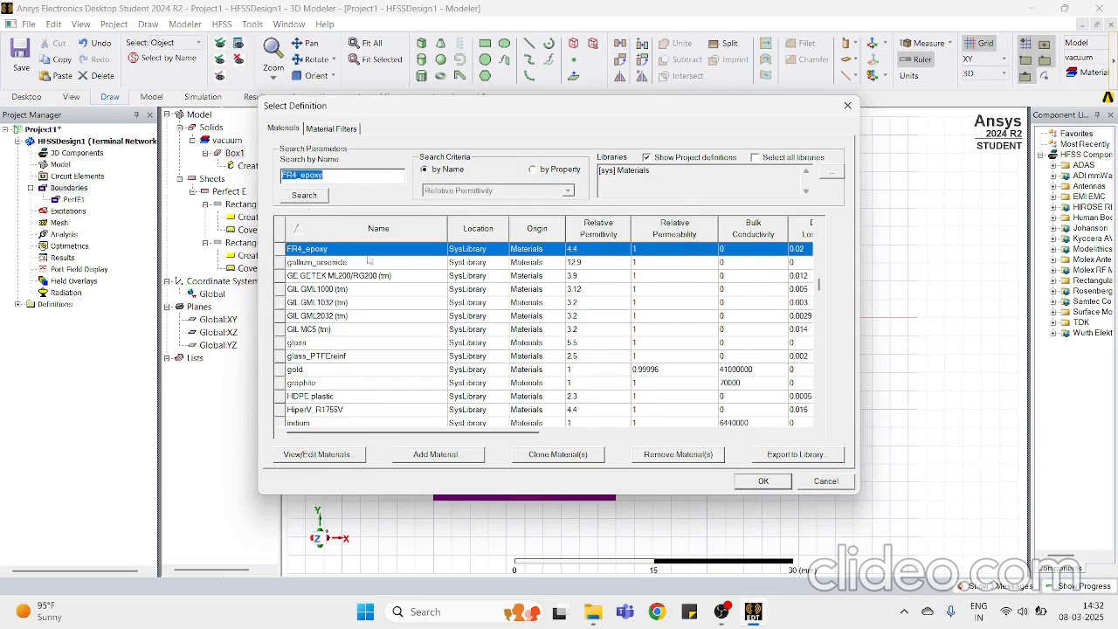
{"action": "left_click", "coordinate": [334, 176]}
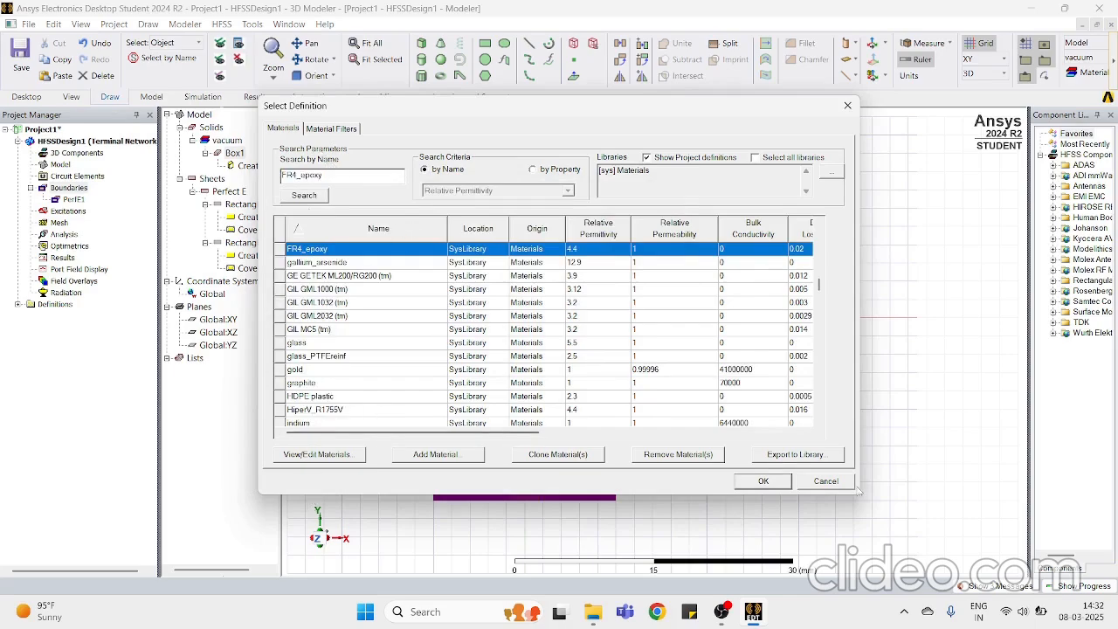
{"action": "left_click", "coordinate": [767, 481]}
{"action": "left_click", "coordinate": [727, 429]}
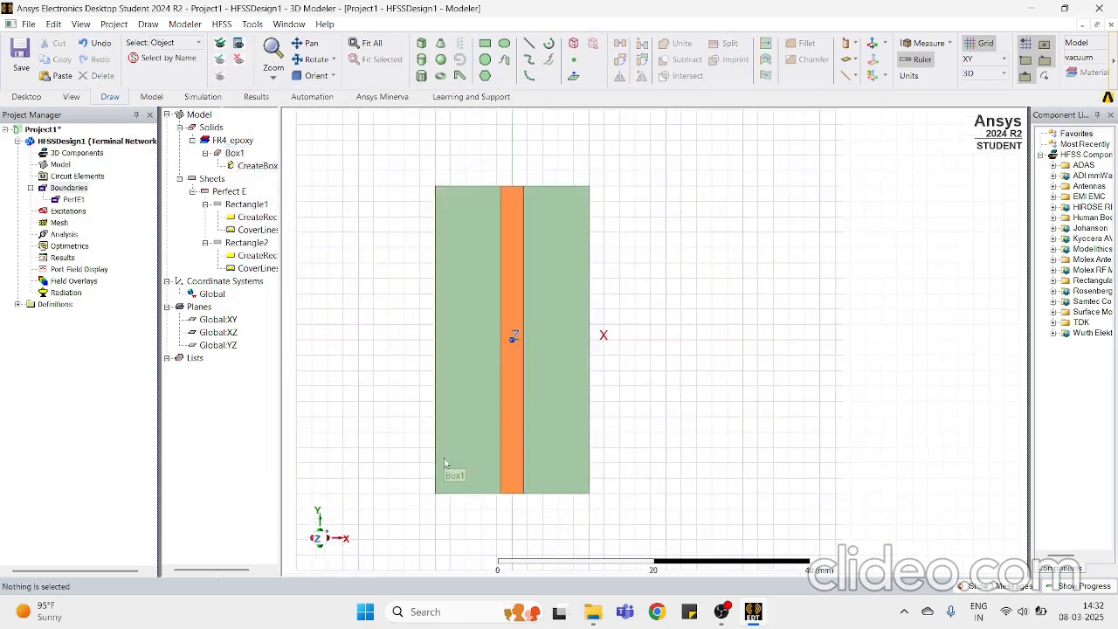
Step: Examine the FR4 box and the orange strip from a tilted view, including close-ups of the front face below the strip's end
{"action": "scroll", "coordinate": [443, 463], "scroll_direction": "down", "scroll_amount": 2}
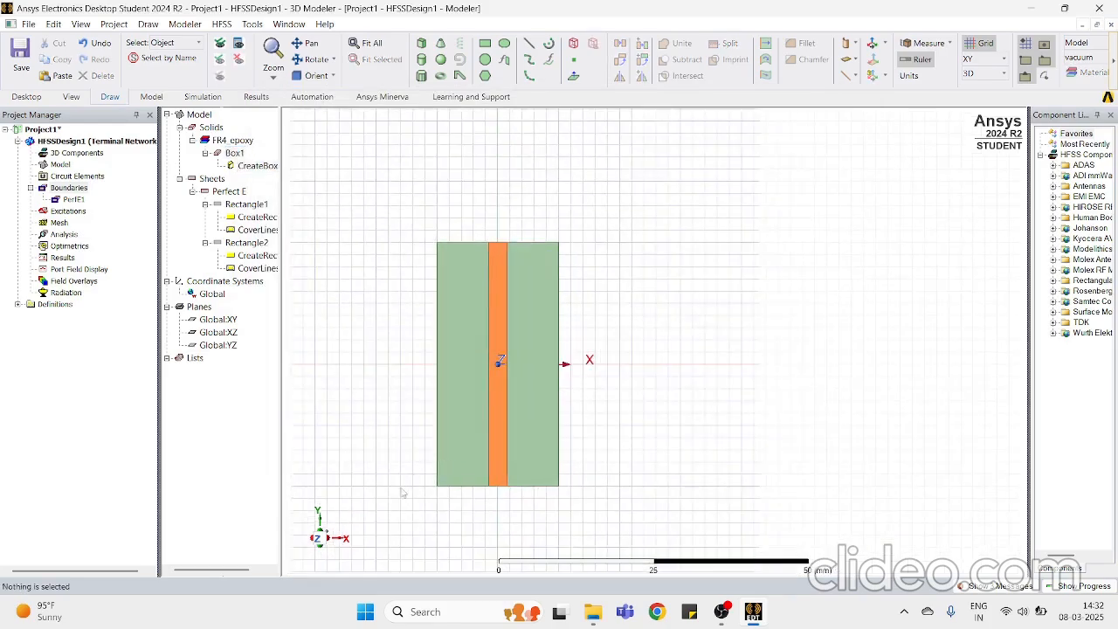
{"action": "left_click_drag", "start_coordinate": [318, 540], "coordinate": [319, 528]}
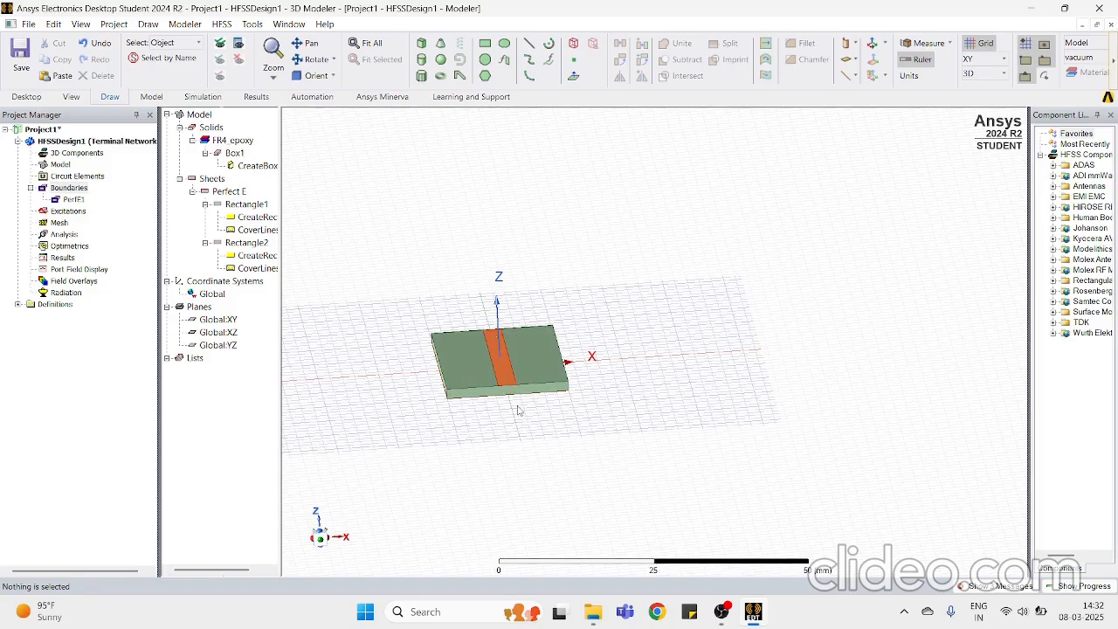
{"action": "scroll", "coordinate": [500, 393], "scroll_direction": "up", "scroll_amount": 3}
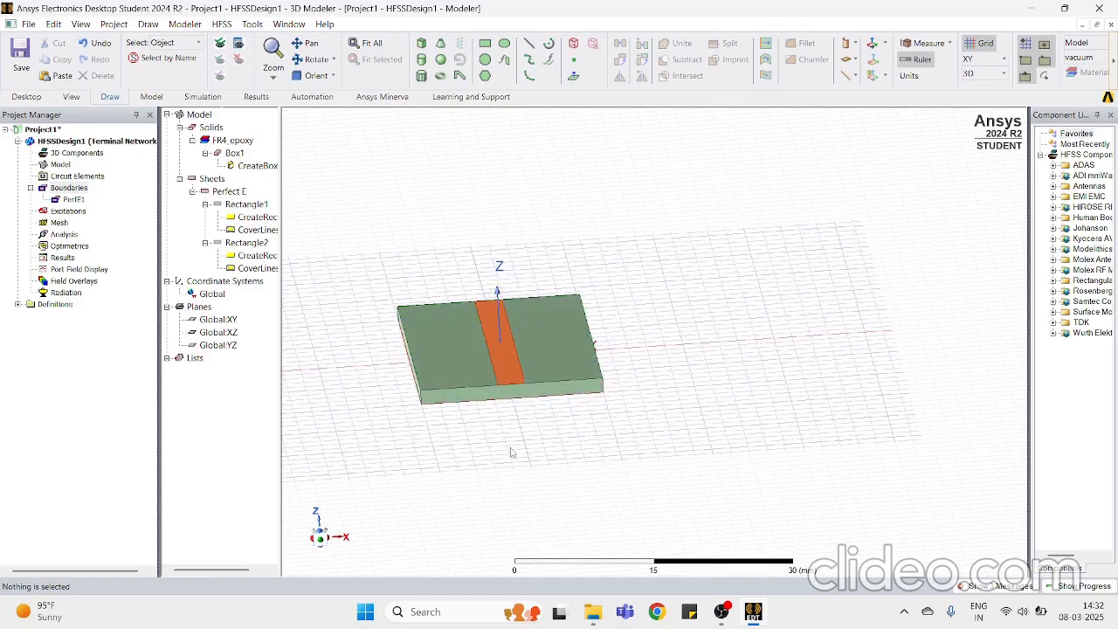
{"action": "scroll", "coordinate": [523, 419], "scroll_direction": "up", "scroll_amount": 5}
{"action": "scroll", "coordinate": [516, 428], "scroll_direction": "down", "scroll_amount": 5}
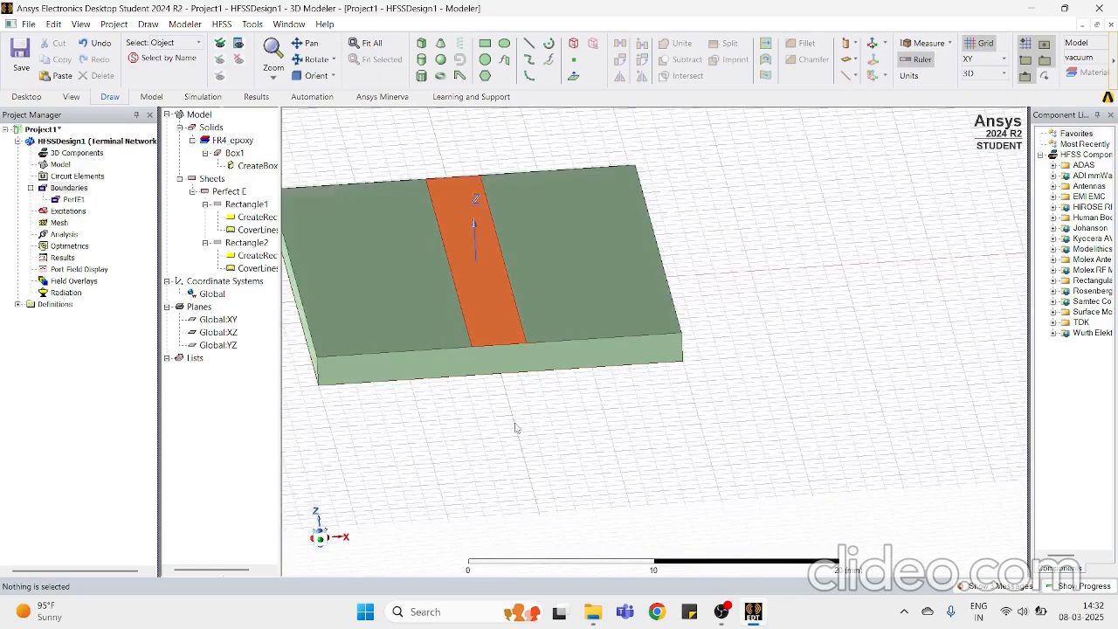
{"action": "scroll", "coordinate": [476, 341], "scroll_direction": "up", "scroll_amount": 6}
{"action": "scroll", "coordinate": [486, 420], "scroll_direction": "up", "scroll_amount": 4}
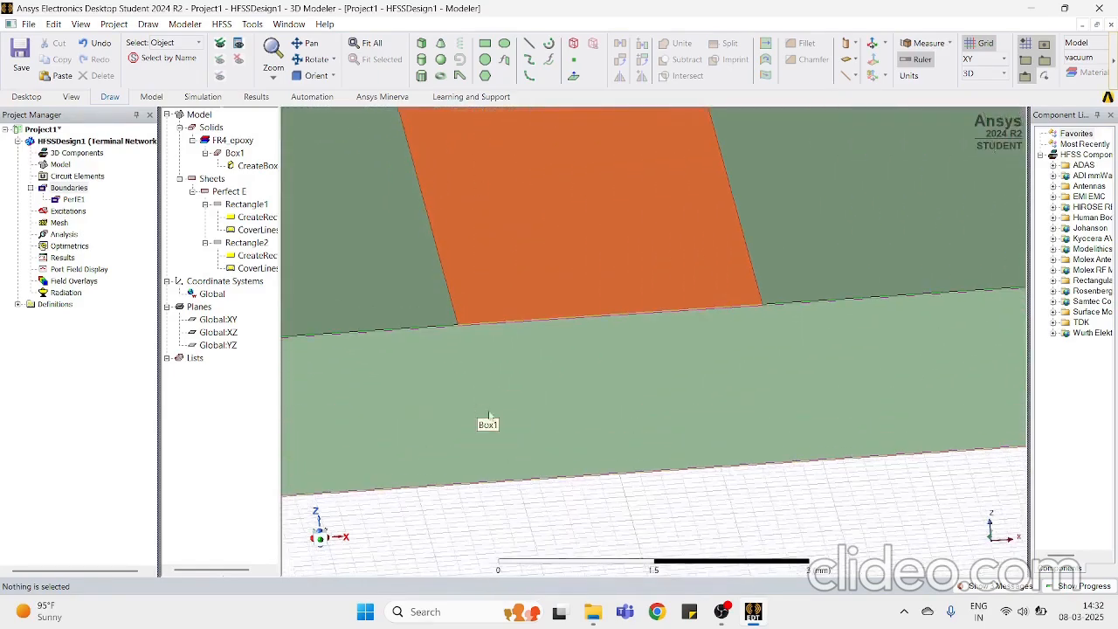
{"action": "scroll", "coordinate": [560, 411], "scroll_direction": "down", "scroll_amount": 3}
{"action": "scroll", "coordinate": [562, 415], "scroll_direction": "up", "scroll_amount": 1}
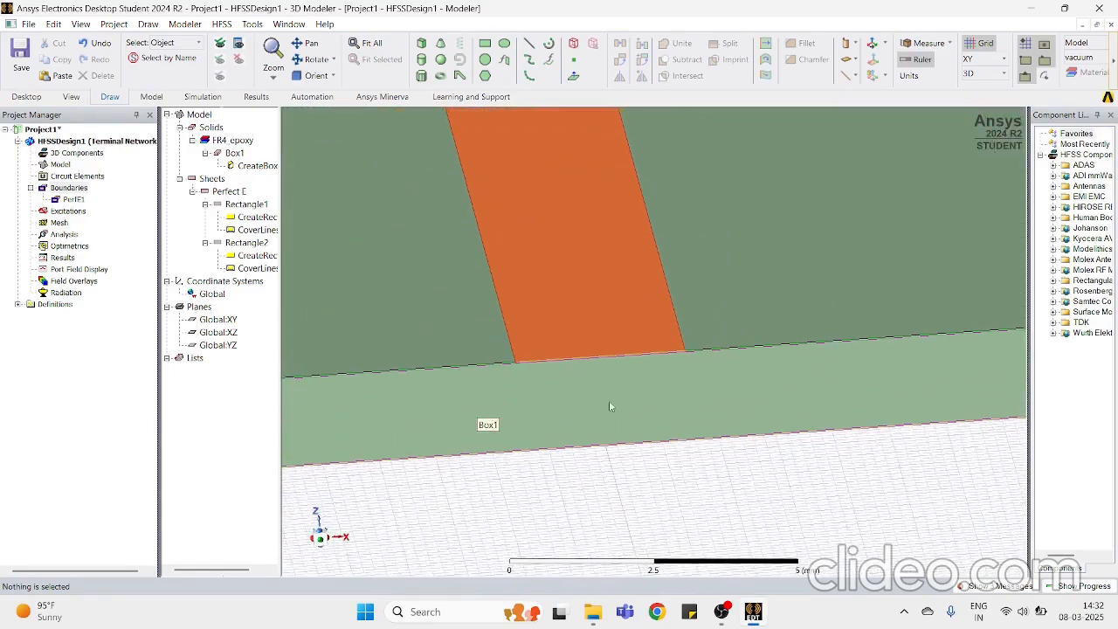
{"action": "mouse_move", "coordinate": [641, 216]}
{"action": "middle_mouse_down"}
{"action": "mouse_move", "coordinate": [612, 210]}
{"action": "mouse_move", "coordinate": [602, 177]}
{"action": "middle_mouse_up"}
{"action": "scroll", "coordinate": [517, 437], "scroll_direction": "up", "scroll_amount": 4}
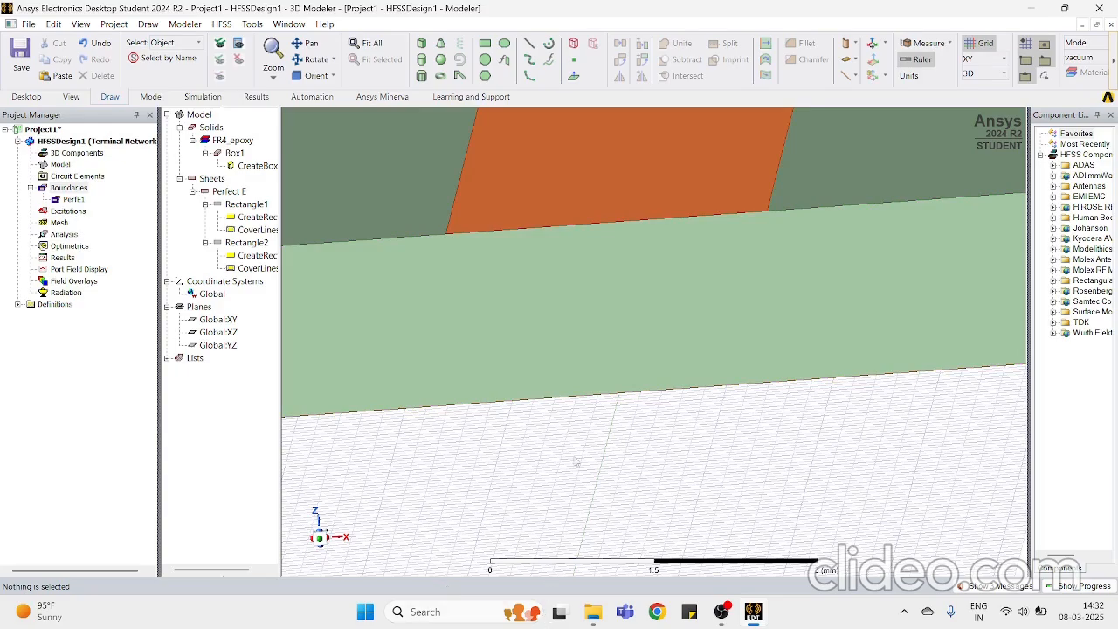
{"action": "scroll", "coordinate": [541, 402], "scroll_direction": "down", "scroll_amount": 3}
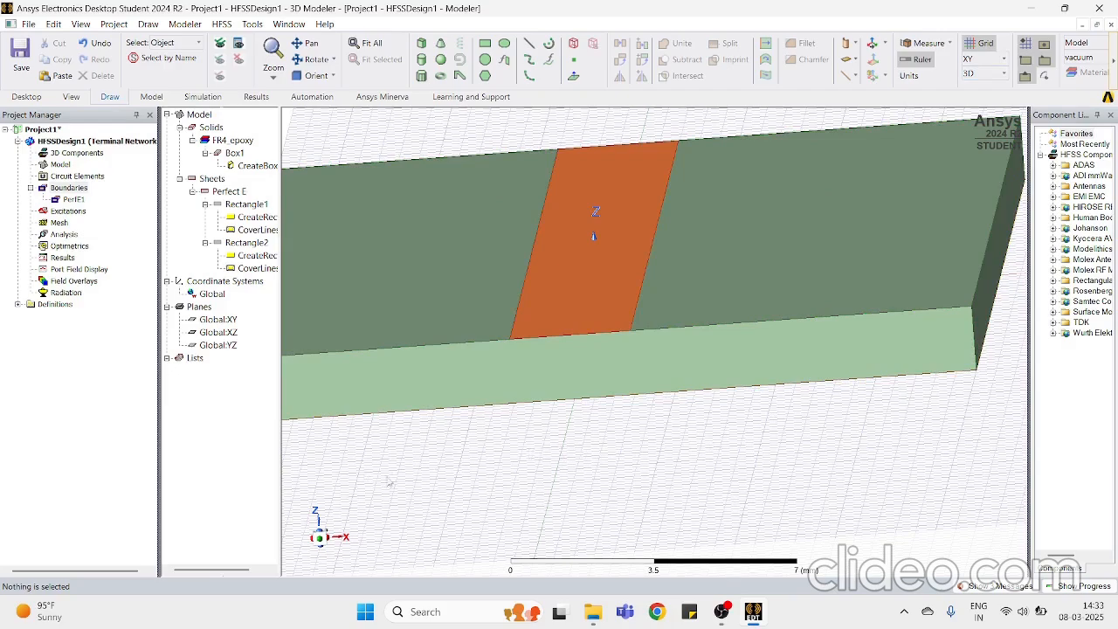
Step: Set the drawing plane to XZ
{"action": "left_click", "coordinate": [320, 536]}
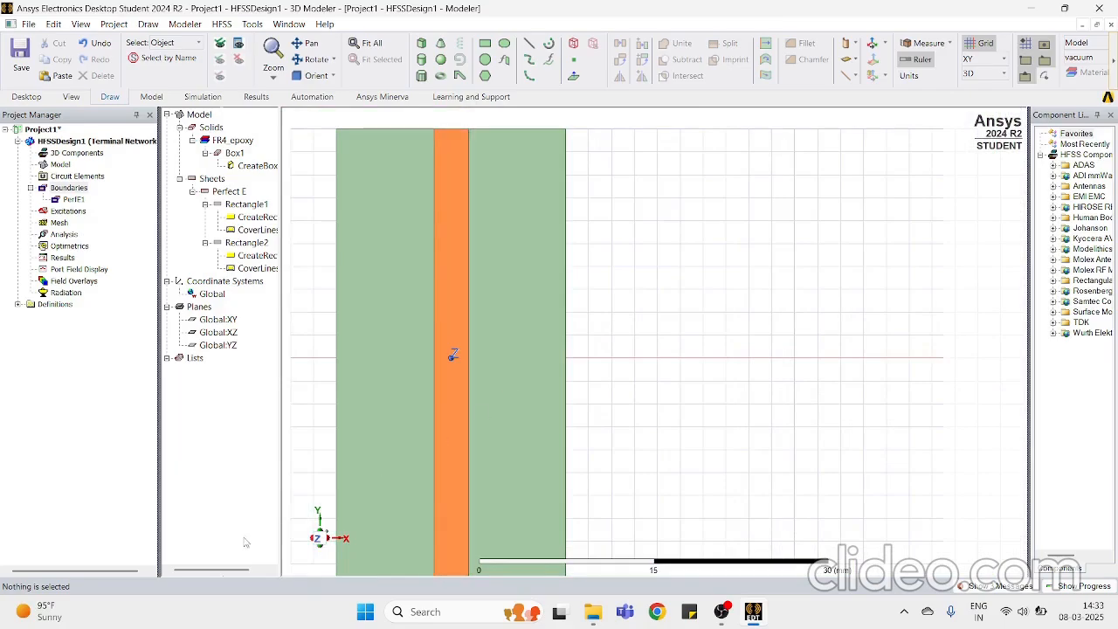
{"action": "left_click", "coordinate": [320, 528]}
{"action": "scroll", "coordinate": [463, 406], "scroll_direction": "up", "scroll_amount": 3}
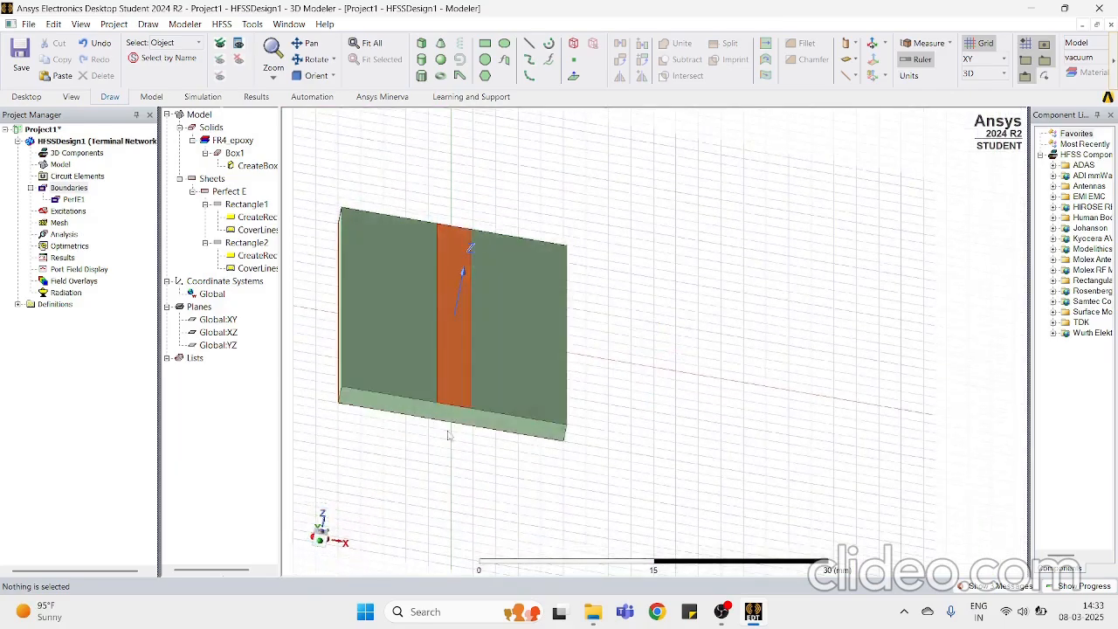
{"action": "left_click", "coordinate": [987, 58]}
{"action": "left_click", "coordinate": [975, 104]}
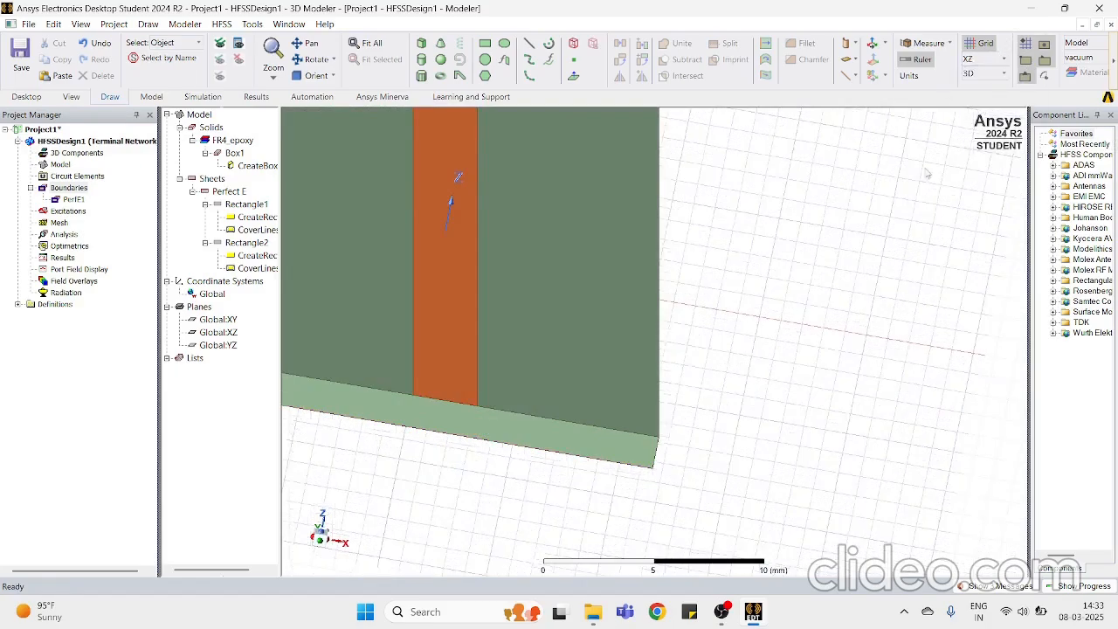
Step: Draw a 3 × 1.6 mm rectangle on the box's front end face, from the strip corner (-1.5, -20, 1.6) to (1.5, -20, 0) mm
{"action": "scroll", "coordinate": [529, 382], "scroll_direction": "down", "scroll_amount": 4}
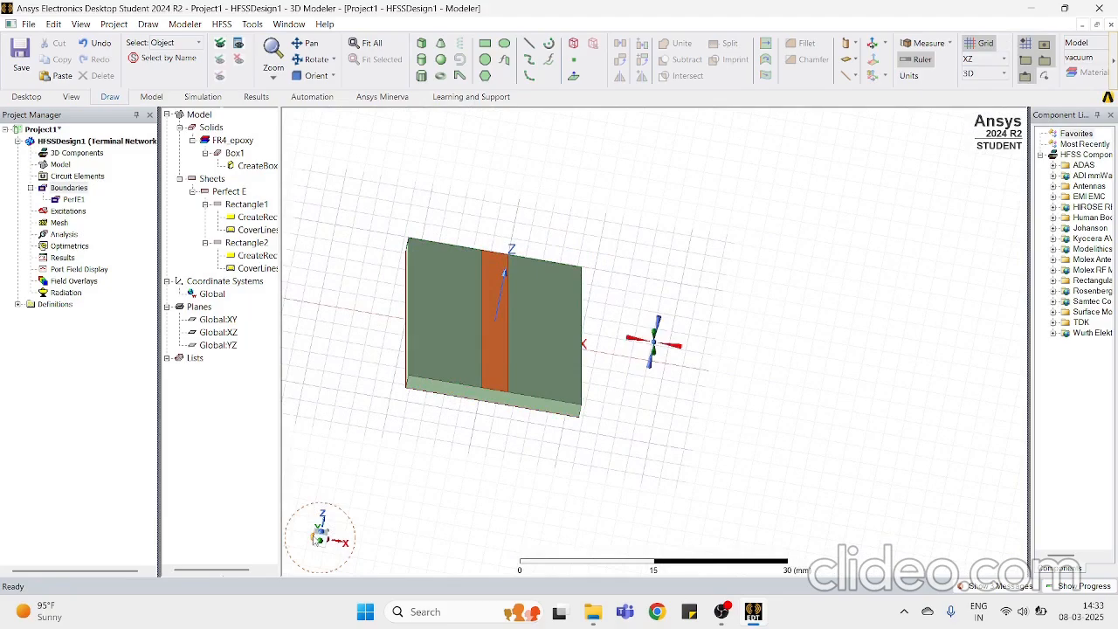
{"action": "left_click_drag", "start_coordinate": [314, 539], "coordinate": [317, 535]}
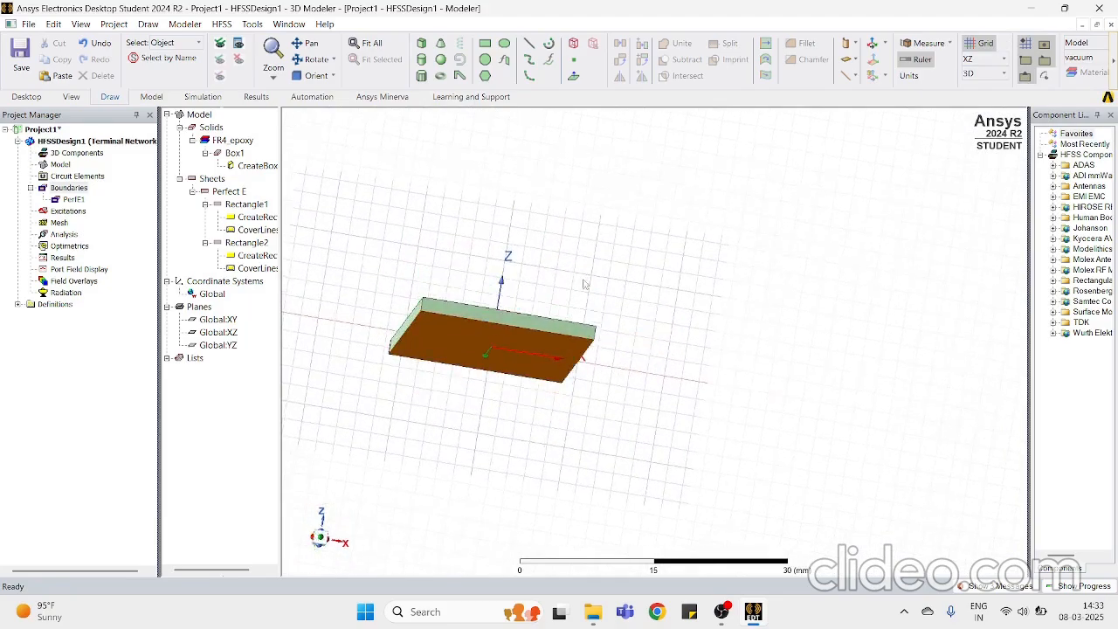
{"action": "scroll", "coordinate": [520, 308], "scroll_direction": "up", "scroll_amount": 2}
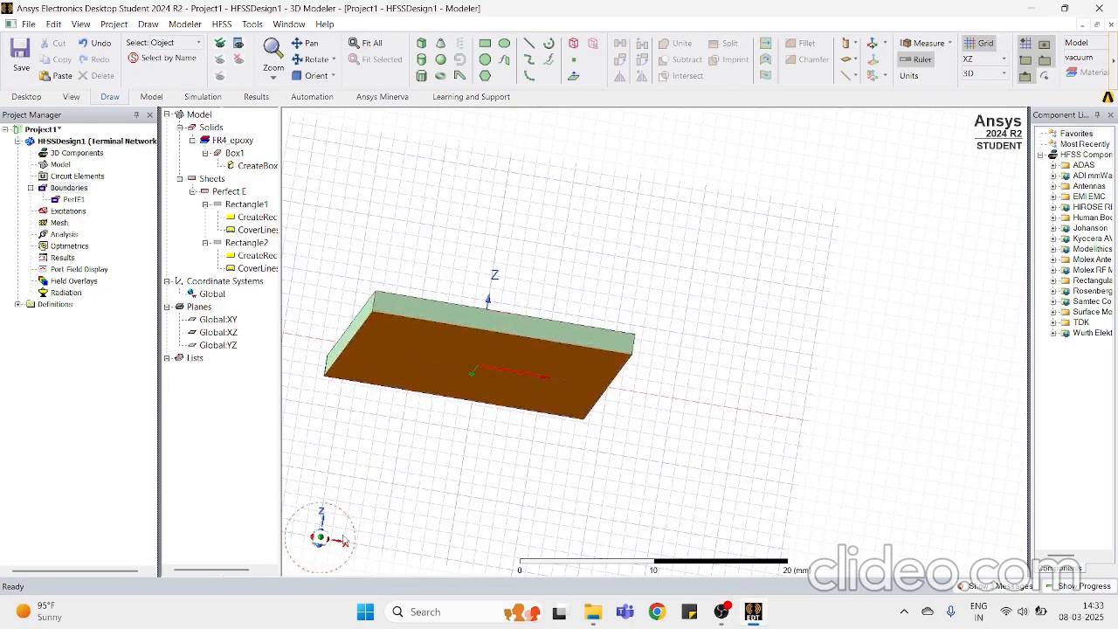
{"action": "left_click_drag", "start_coordinate": [322, 540], "coordinate": [321, 538]}
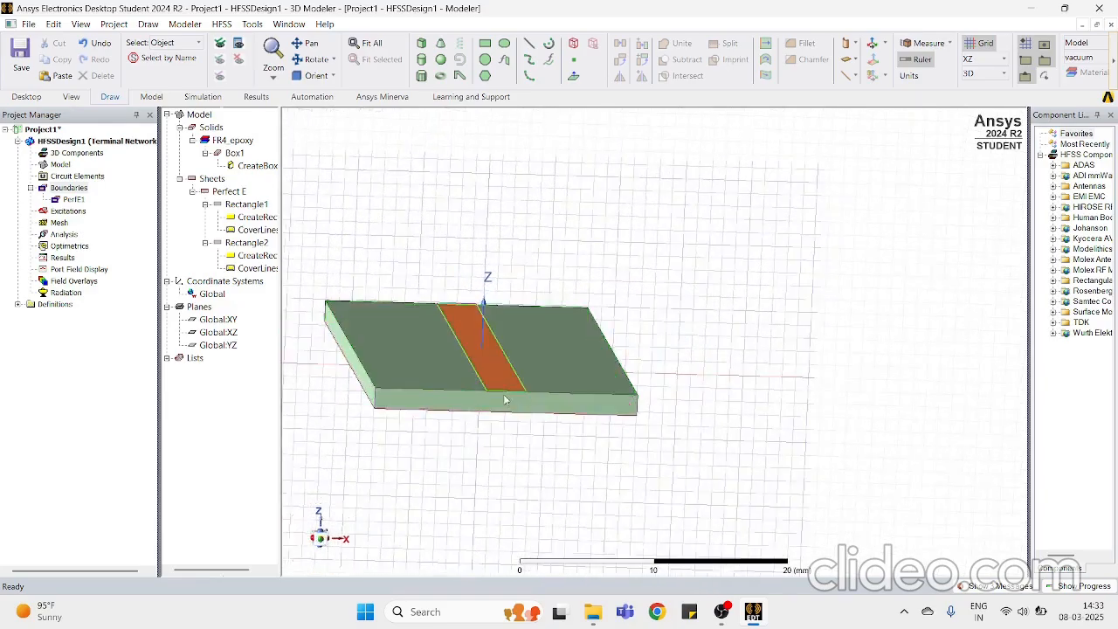
{"action": "scroll", "coordinate": [519, 426], "scroll_direction": "up", "scroll_amount": 4}
{"action": "scroll", "coordinate": [489, 425], "scroll_direction": "up", "scroll_amount": 3}
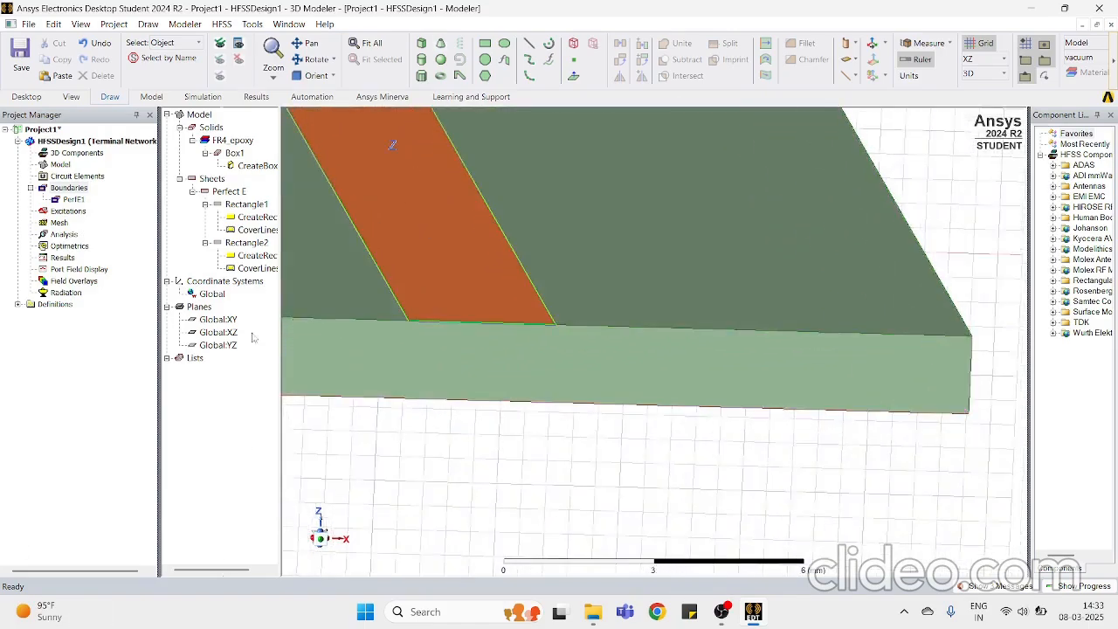
{"action": "left_click", "coordinate": [484, 43]}
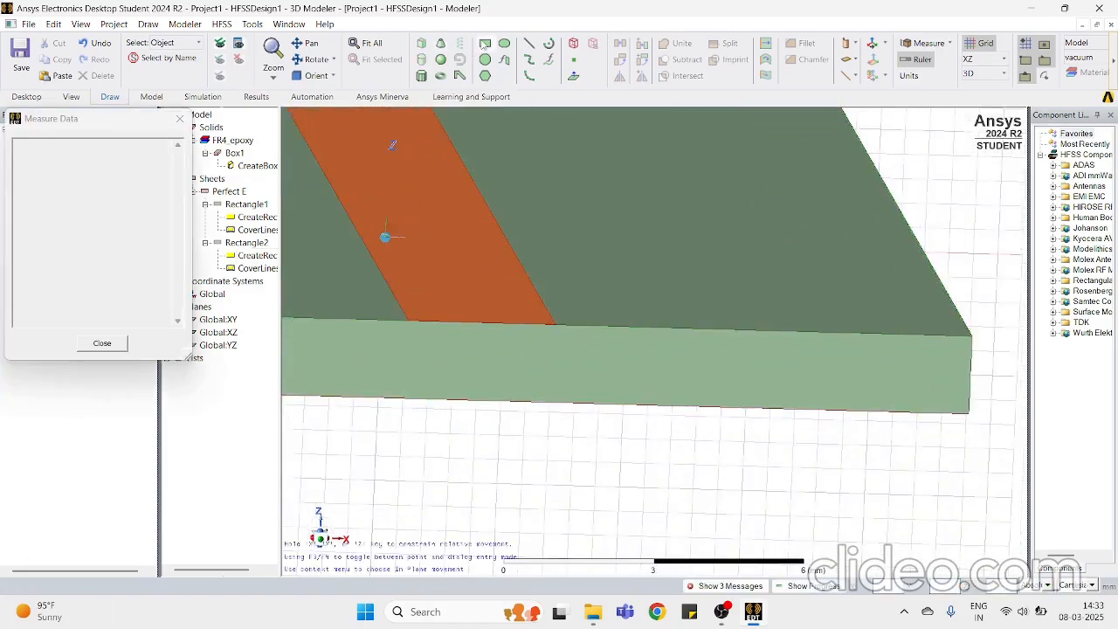
{"action": "scroll", "coordinate": [424, 319], "scroll_direction": "up", "scroll_amount": 2}
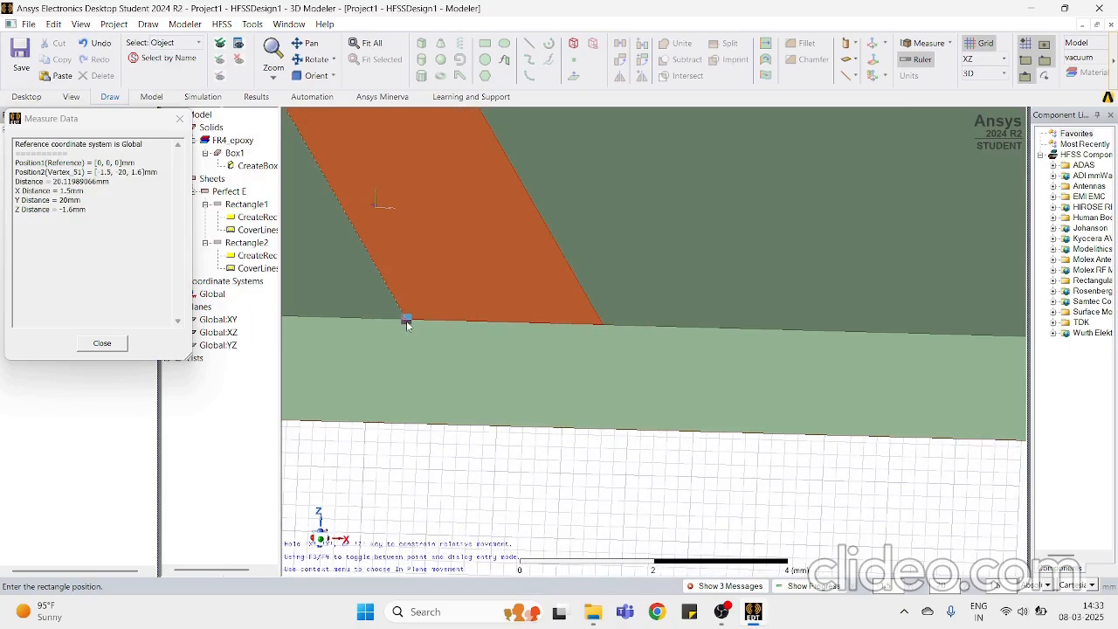
{"action": "left_click", "coordinate": [406, 321]}
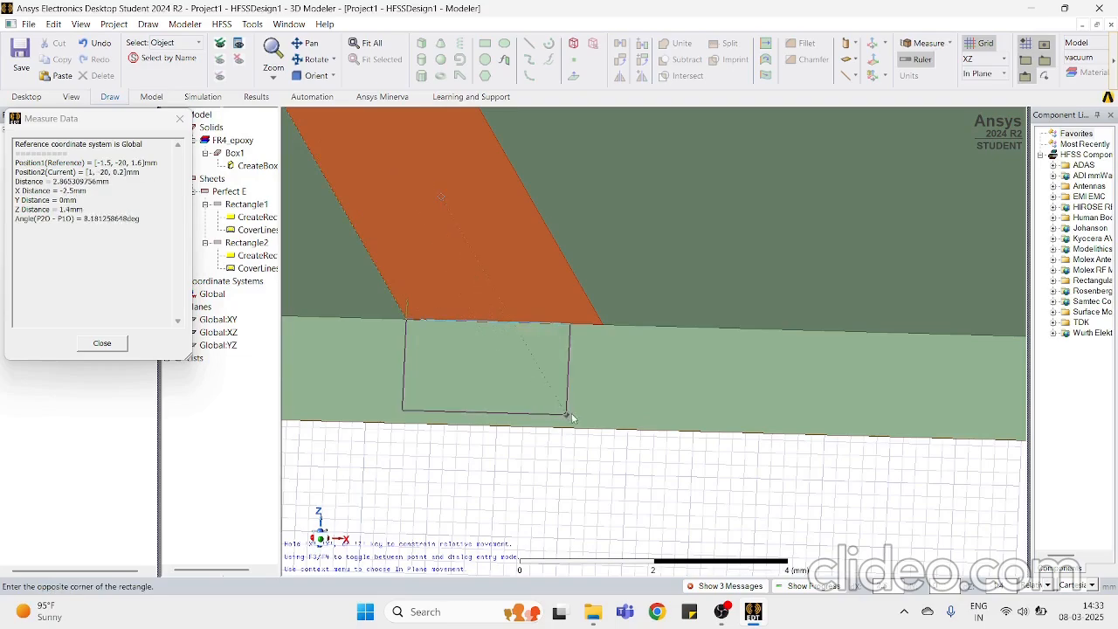
{"action": "scroll", "coordinate": [602, 430], "scroll_direction": "up", "scroll_amount": 5}
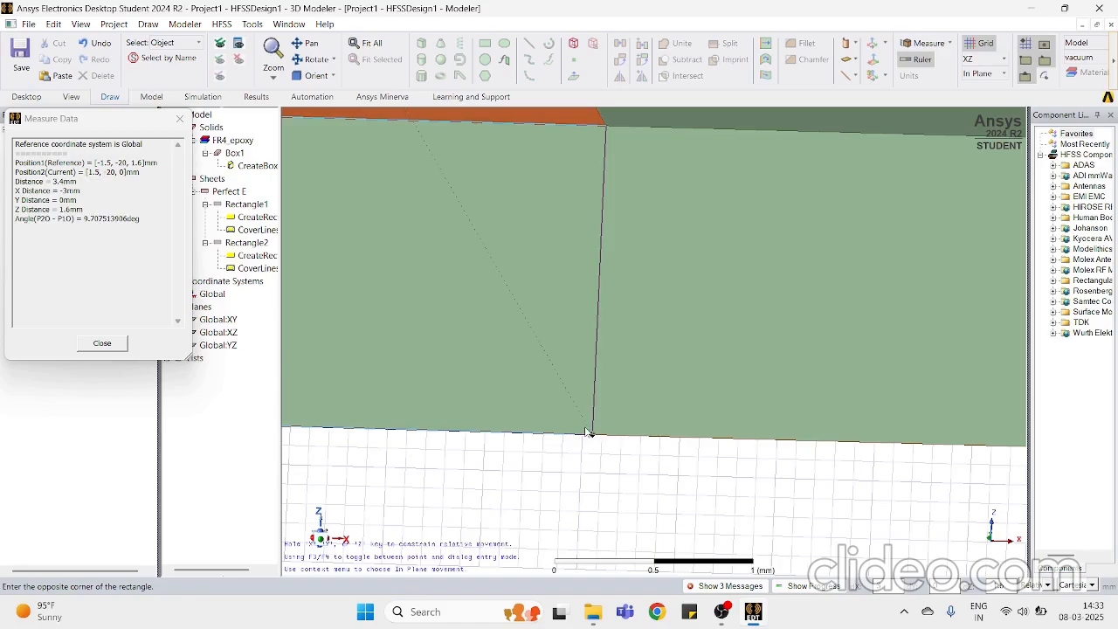
{"action": "left_click", "coordinate": [587, 432]}
{"action": "left_click", "coordinate": [578, 457]}
{"action": "scroll", "coordinate": [566, 466], "scroll_direction": "down", "scroll_amount": 4}
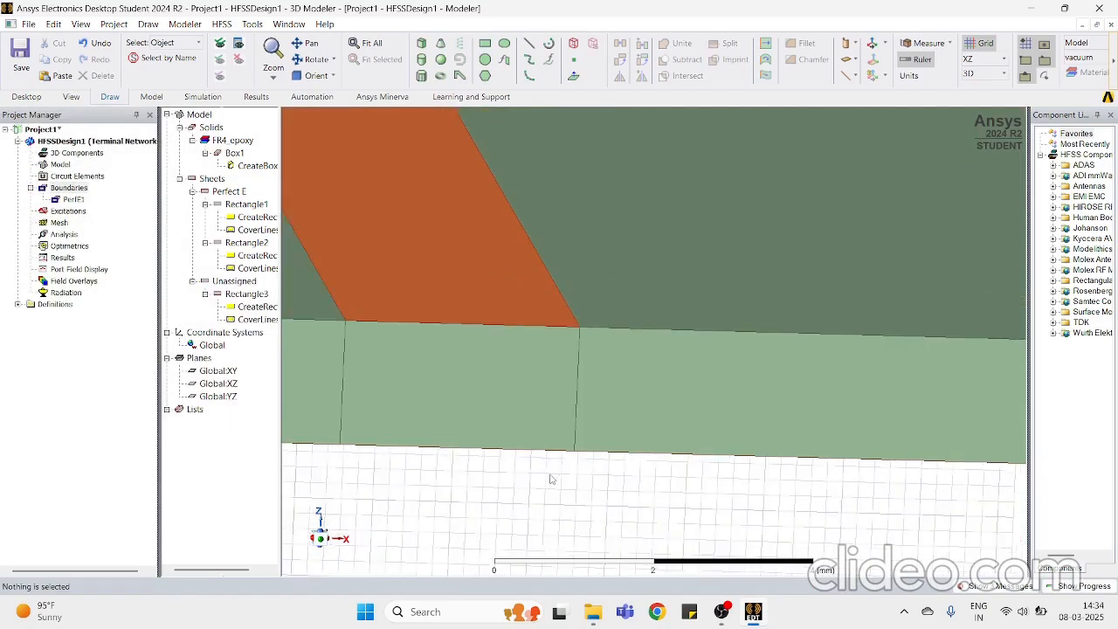
Step: Review the new end-face rectangle's creation properties and examine how it fits between the strip's end and the base
{"action": "scroll", "coordinate": [550, 478], "scroll_direction": "down", "scroll_amount": 5}
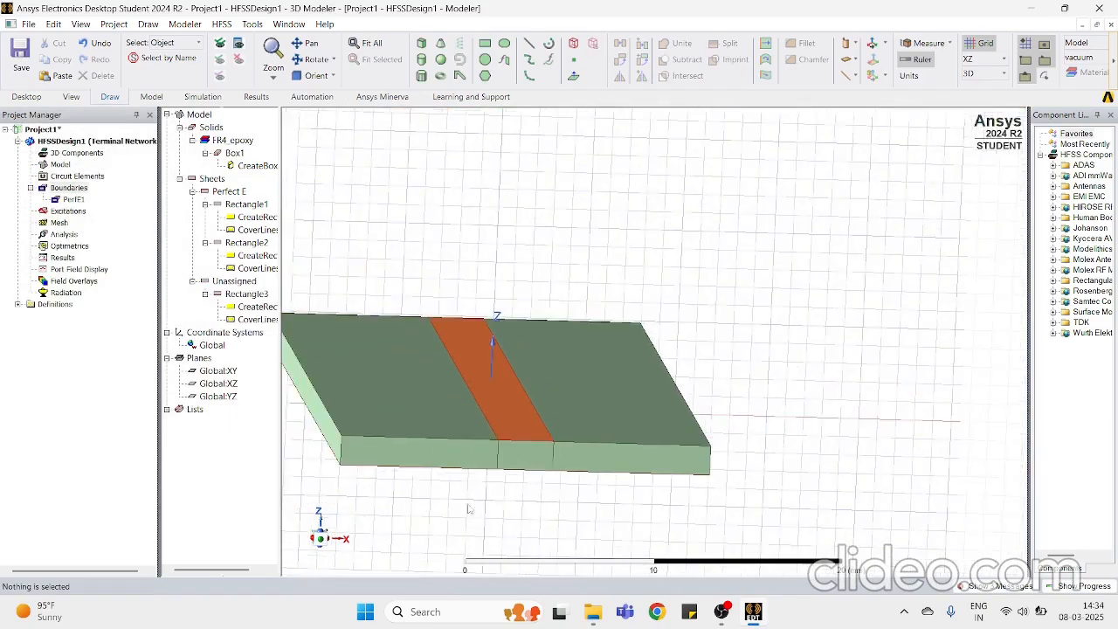
{"action": "left_click", "coordinate": [316, 538]}
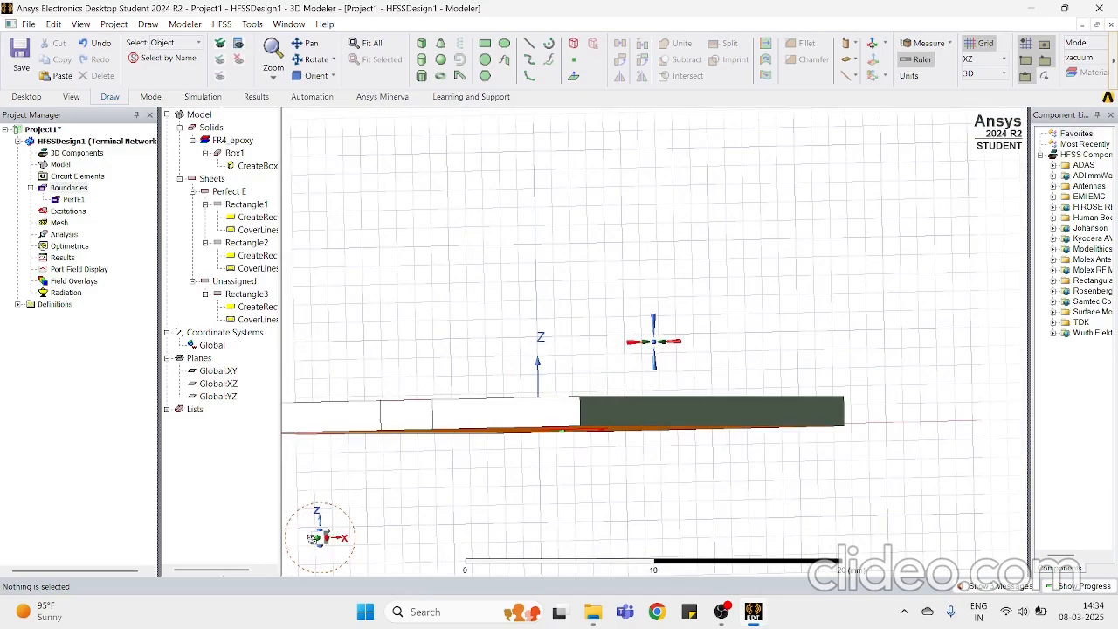
{"action": "scroll", "coordinate": [316, 533], "scroll_direction": "up", "scroll_amount": 5}
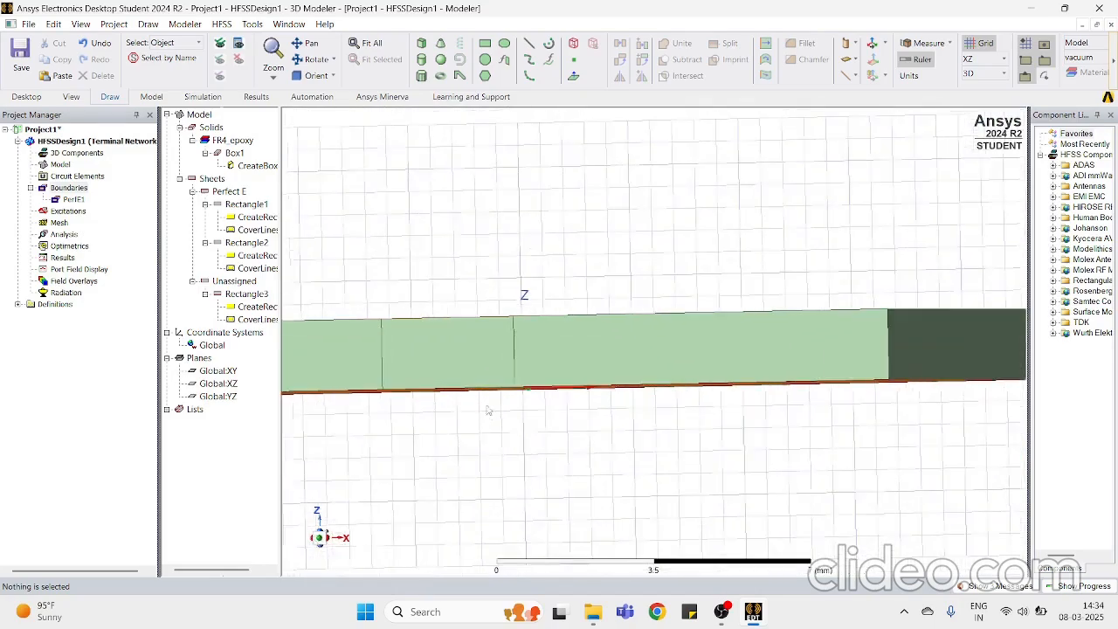
{"action": "double_click", "coordinate": [255, 307]}
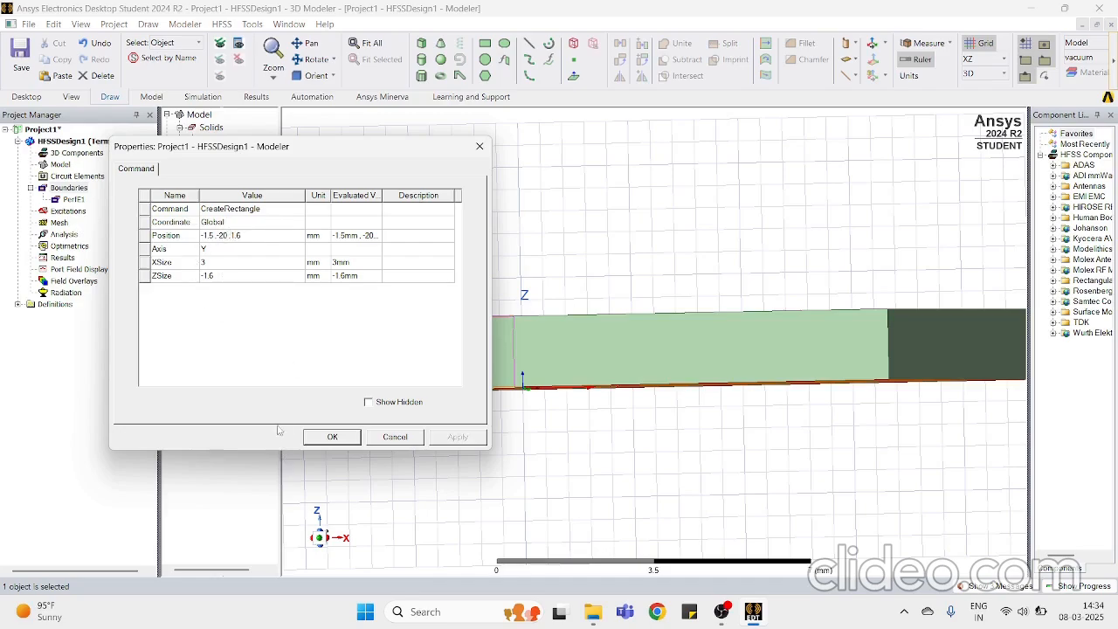
{"action": "left_click", "coordinate": [332, 437]}
{"action": "scroll", "coordinate": [355, 506], "scroll_direction": "down", "scroll_amount": 2}
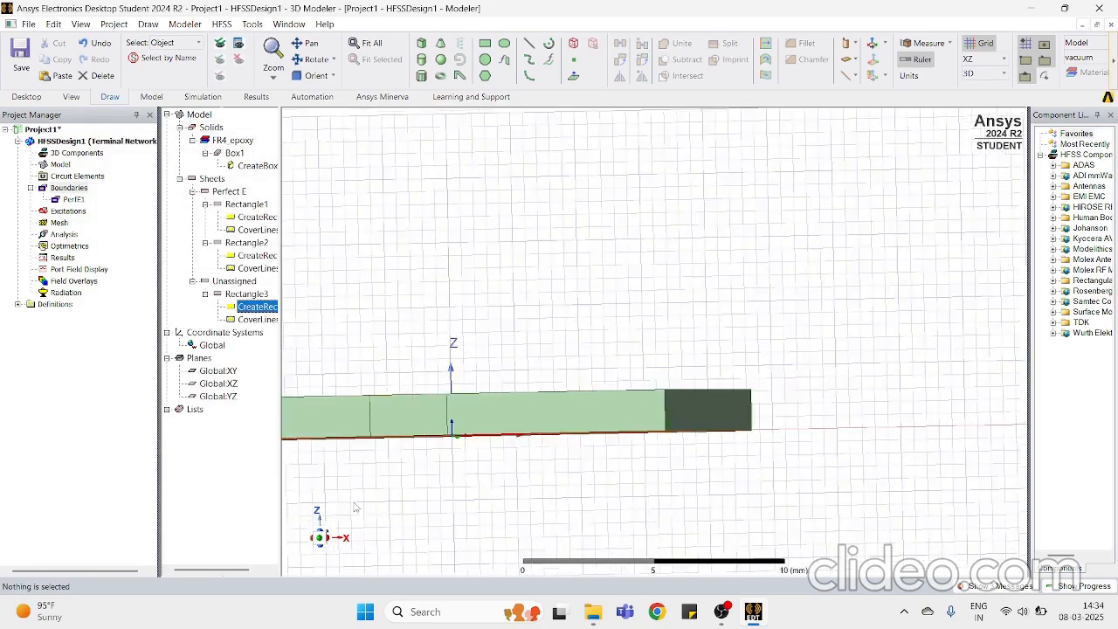
{"action": "scroll", "coordinate": [354, 507], "scroll_direction": "down", "scroll_amount": 2}
{"action": "left_click", "coordinate": [322, 538]}
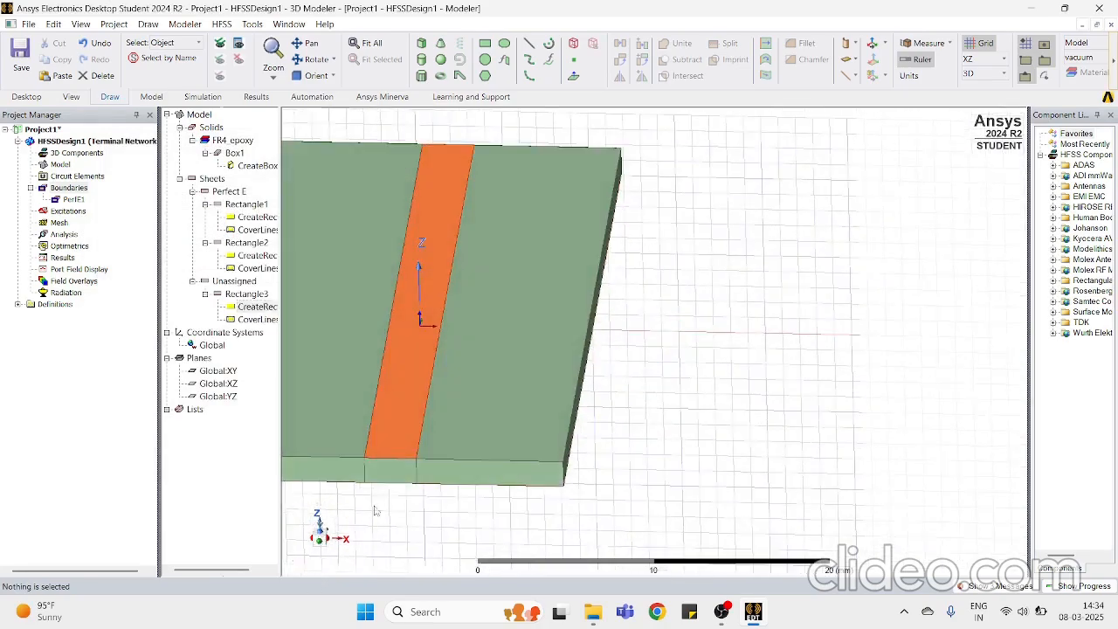
{"action": "scroll", "coordinate": [375, 511], "scroll_direction": "up", "scroll_amount": 4}
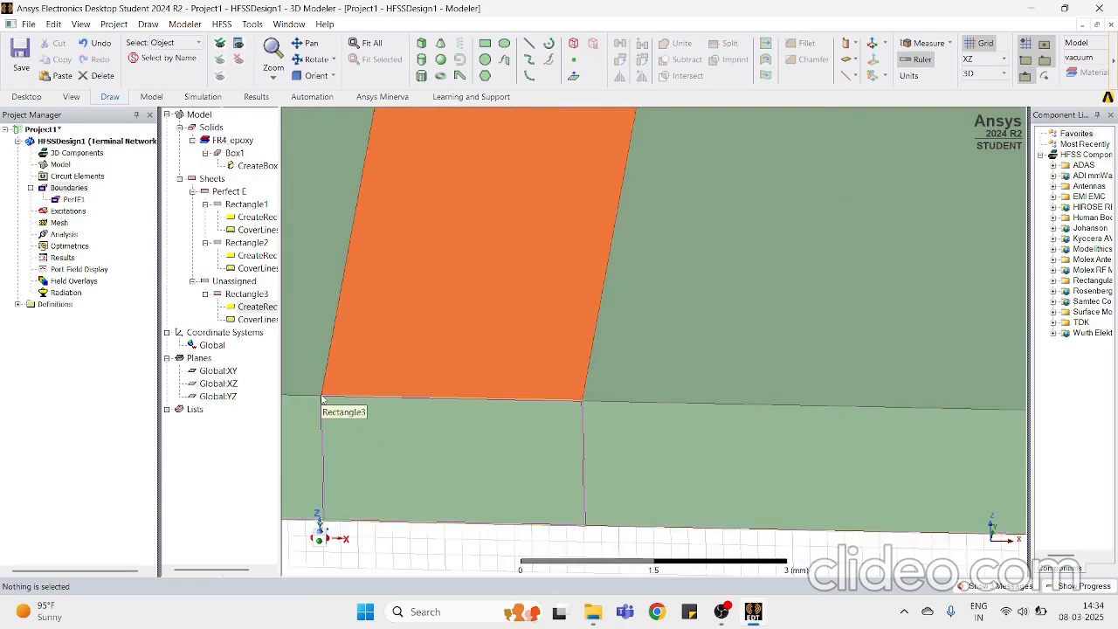
{"action": "scroll", "coordinate": [446, 468], "scroll_direction": "down", "scroll_amount": 5}
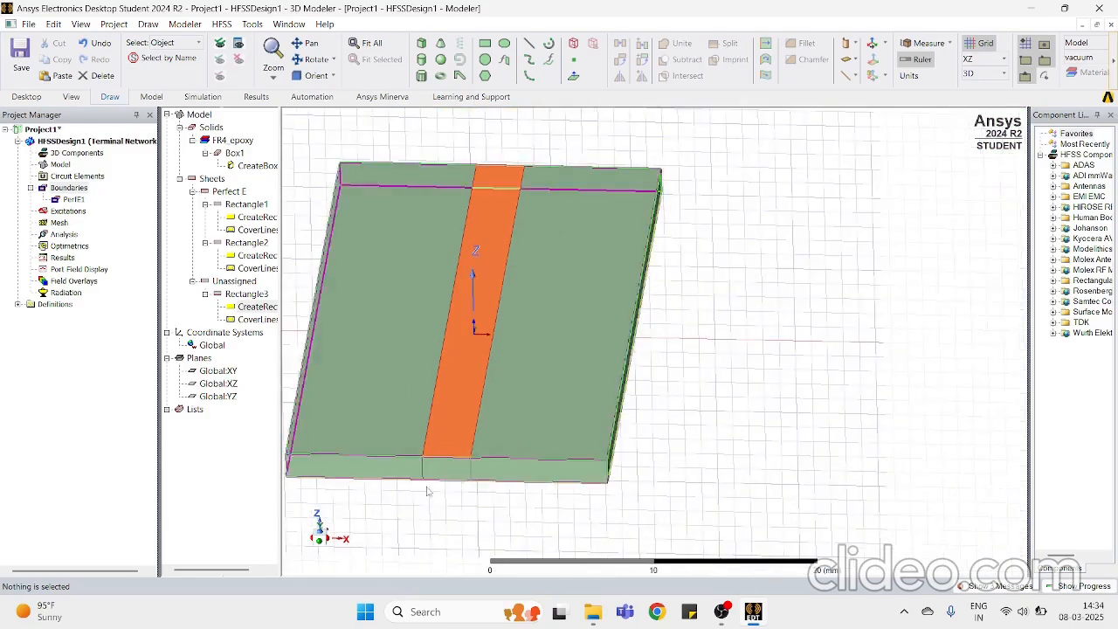
Step: Draw a matching rectangle on the opposite end face, from the strip corner (1.5, 20, 1.6) mm across the strip's width down to the base
{"action": "left_click", "coordinate": [326, 540]}
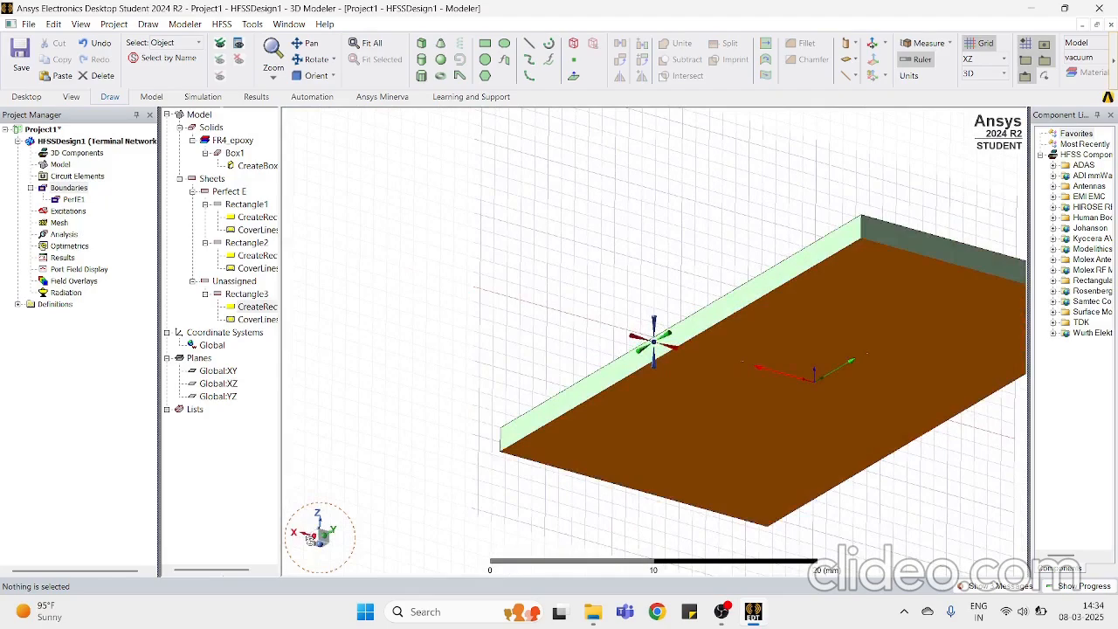
{"action": "left_click_drag", "start_coordinate": [310, 540], "coordinate": [306, 549]}
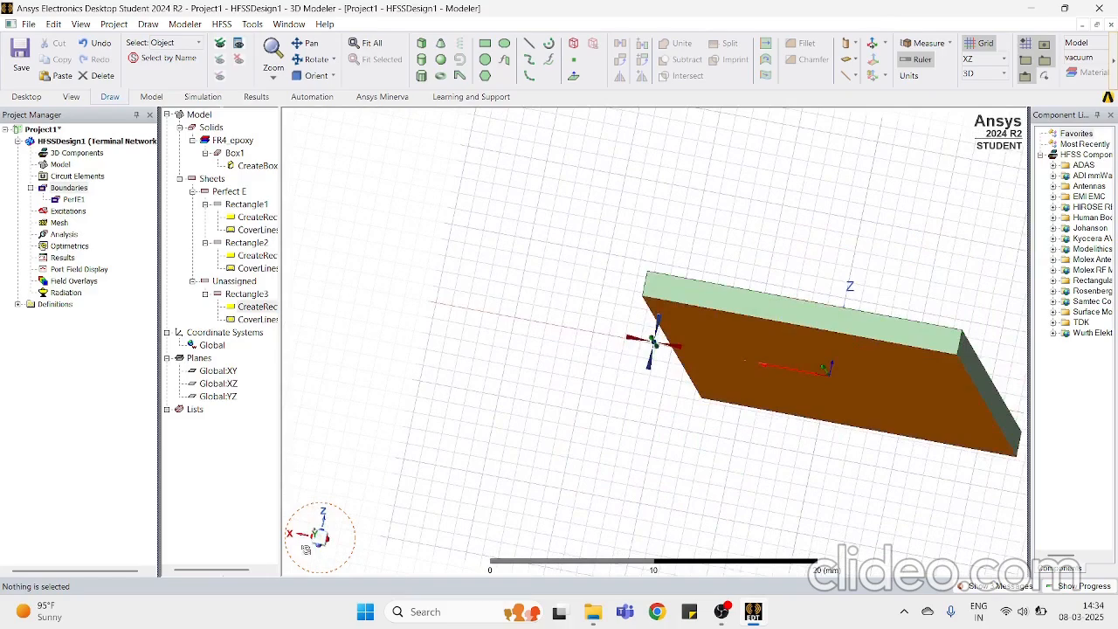
{"action": "scroll", "coordinate": [737, 401], "scroll_direction": "down", "scroll_amount": 1}
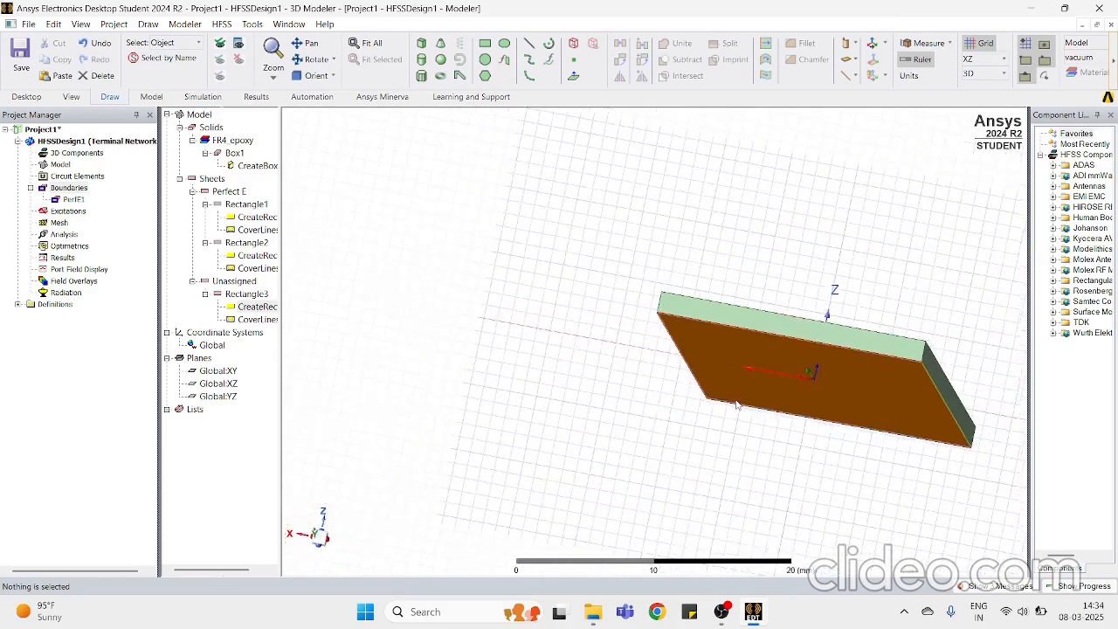
{"action": "scroll", "coordinate": [738, 401], "scroll_direction": "up", "scroll_amount": 2}
{"action": "left_click_drag", "start_coordinate": [320, 539], "coordinate": [318, 546]}
{"action": "scroll", "coordinate": [763, 513], "scroll_direction": "up", "scroll_amount": 3}
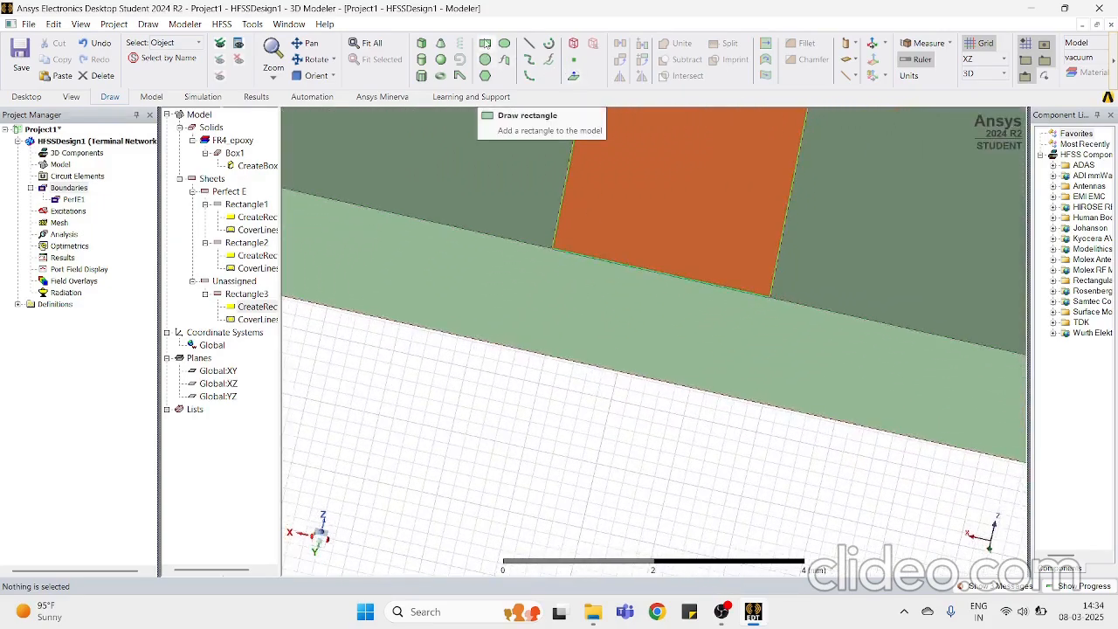
{"action": "left_click", "coordinate": [485, 44]}
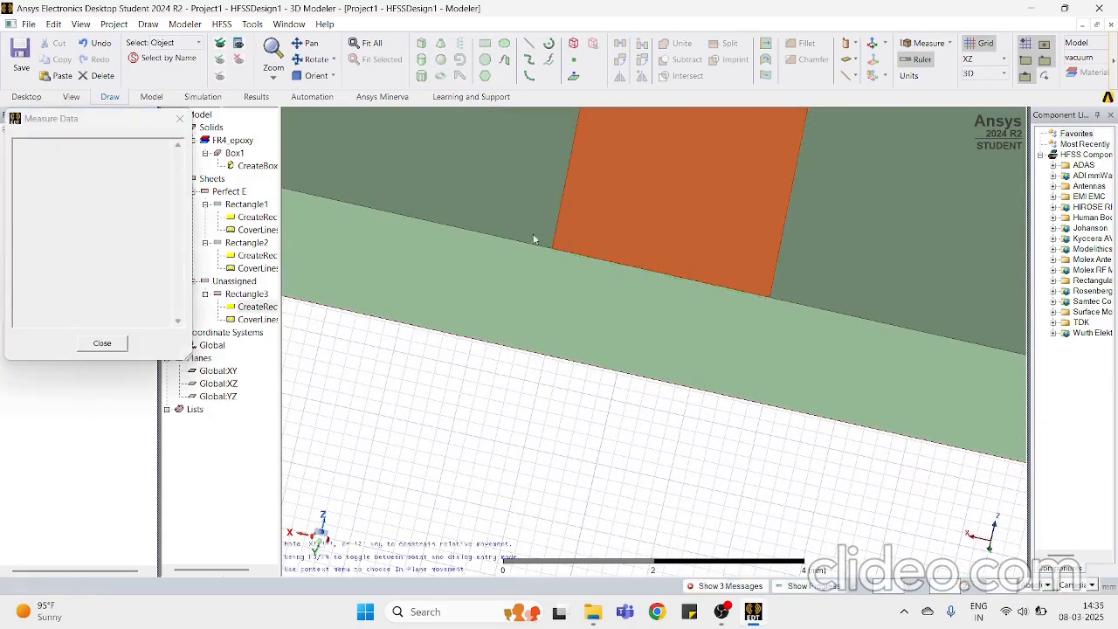
{"action": "scroll", "coordinate": [550, 253], "scroll_direction": "up", "scroll_amount": 1}
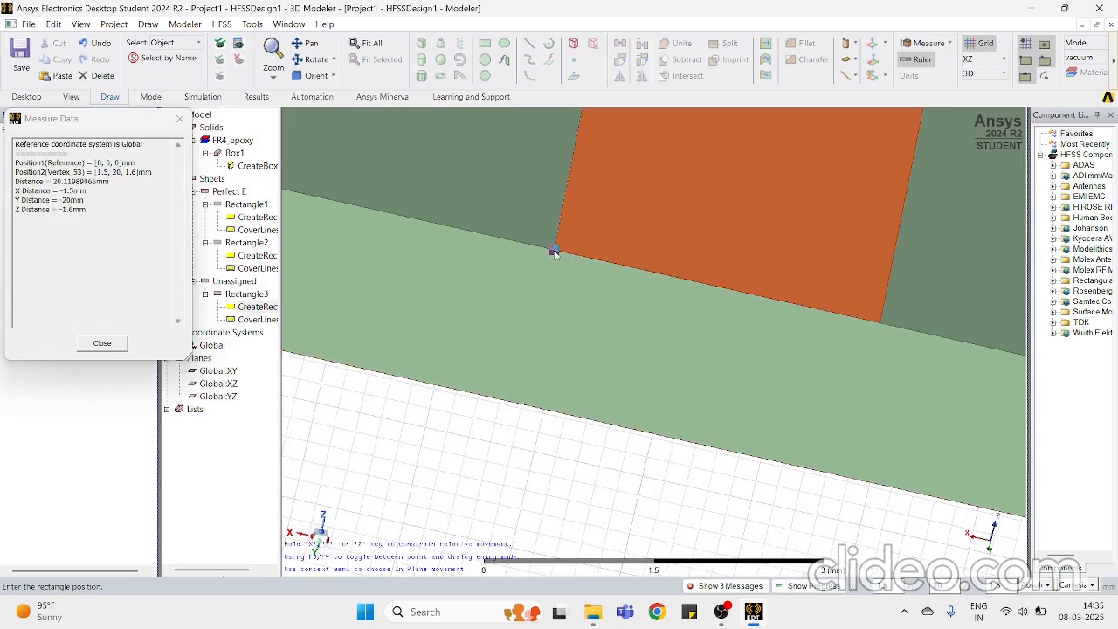
{"action": "left_click", "coordinate": [553, 252]}
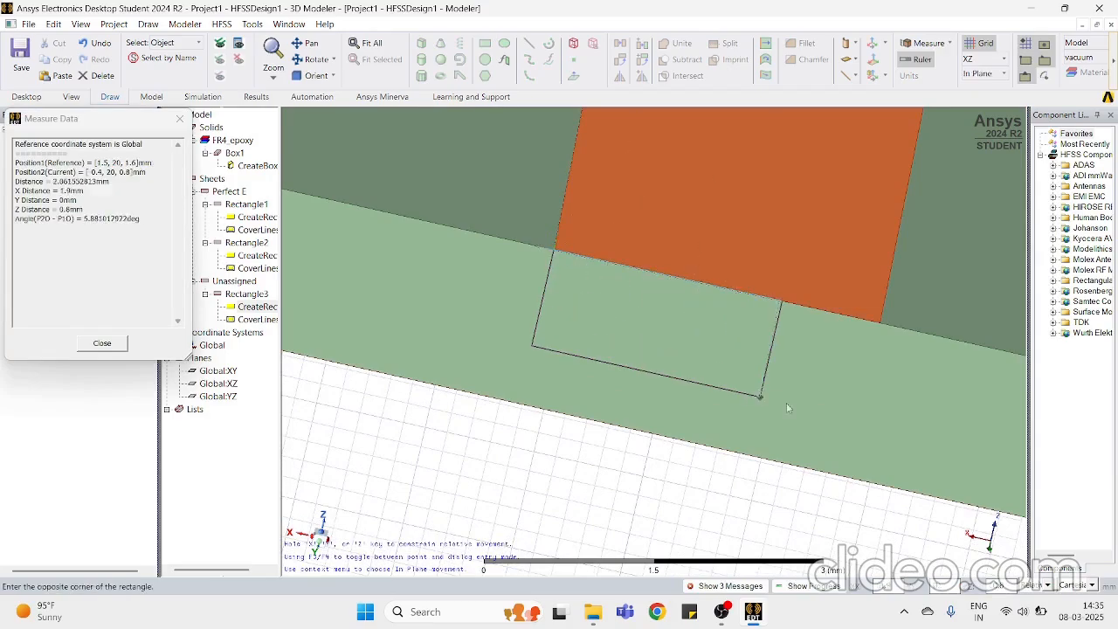
{"action": "scroll", "coordinate": [825, 432], "scroll_direction": "up", "scroll_amount": 3}
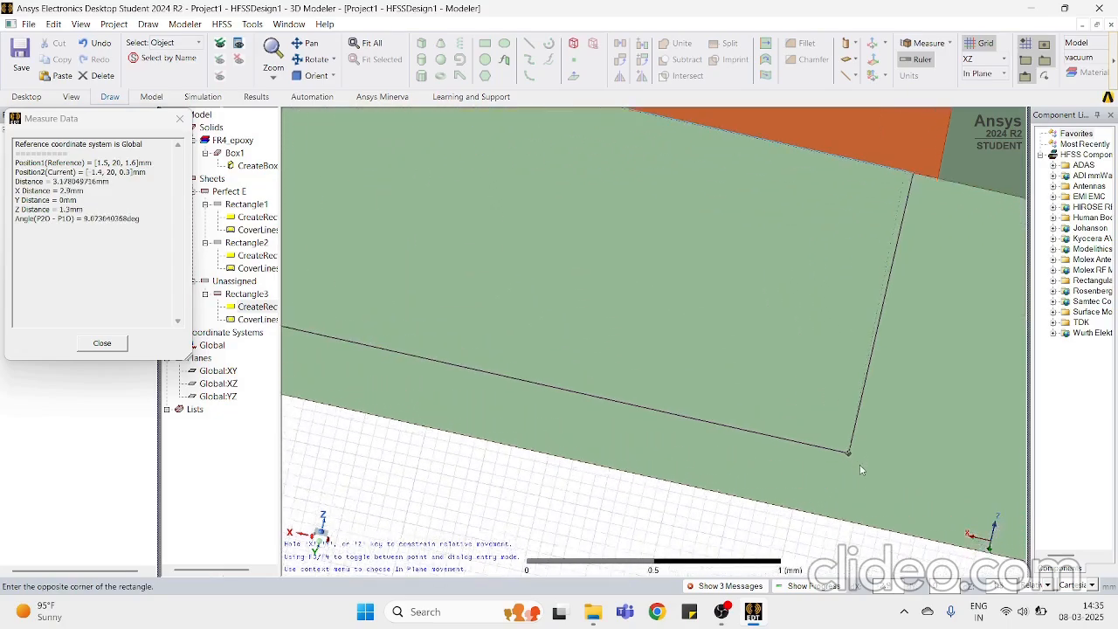
{"action": "left_click", "coordinate": [857, 528]}
{"action": "scroll", "coordinate": [552, 526], "scroll_direction": "down", "scroll_amount": 4}
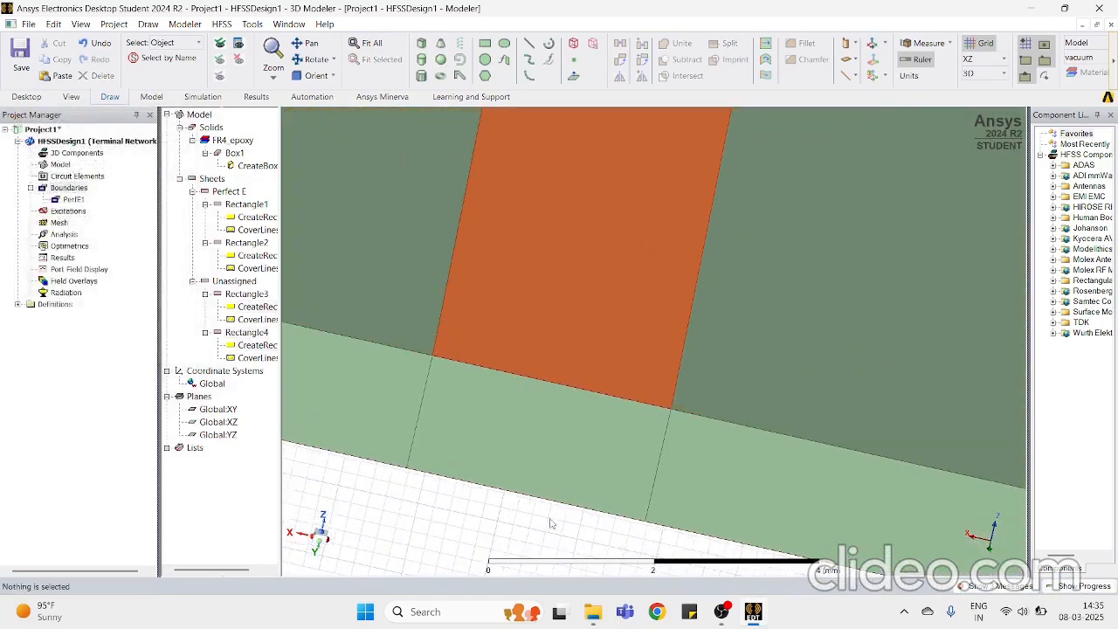
Step: Assign a modal lumped port to the rectangle on the y = 20 mm end face, keeping name 1 and 50 ohm impedance
{"action": "scroll", "coordinate": [550, 523], "scroll_direction": "down", "scroll_amount": 8}
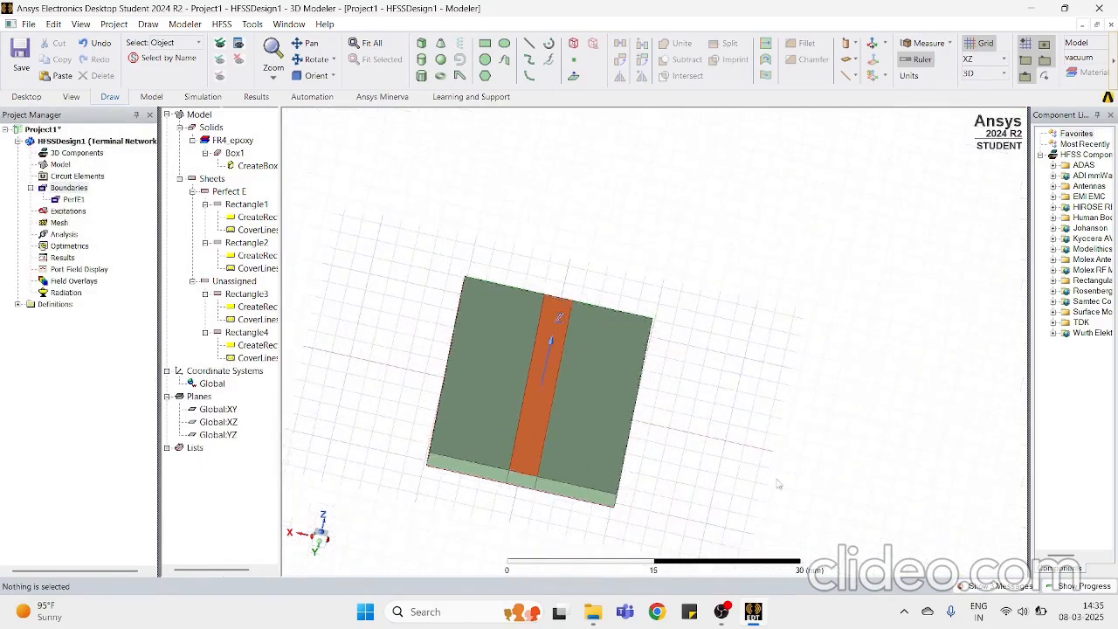
{"action": "middle_click_drag", "start_coordinate": [654, 341], "coordinate": [716, 347]}
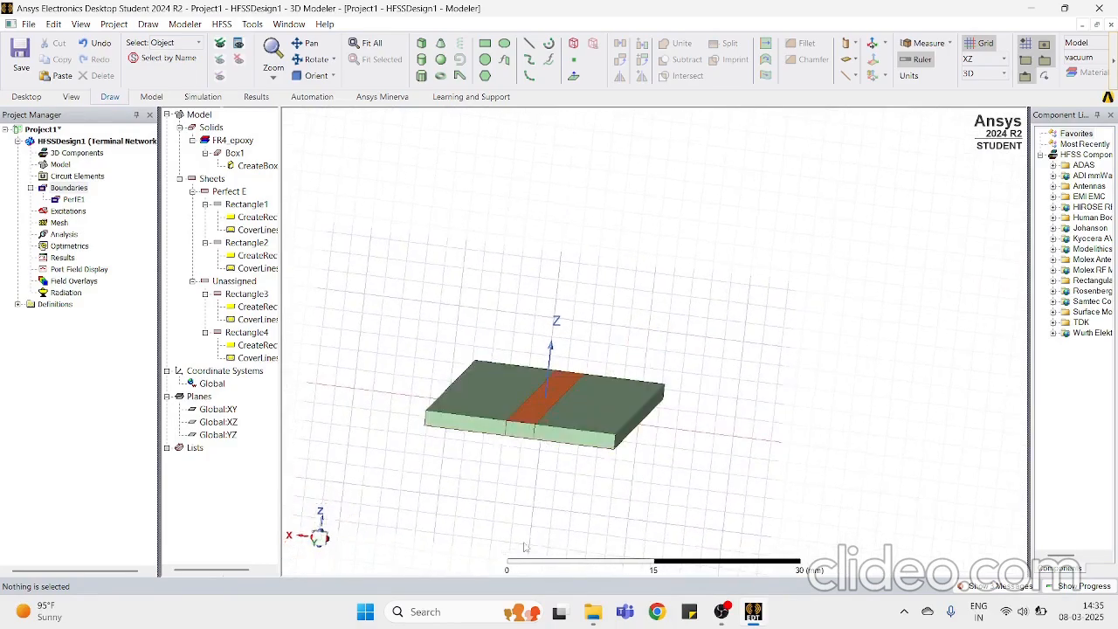
{"action": "scroll", "coordinate": [514, 522], "scroll_direction": "up", "scroll_amount": 3}
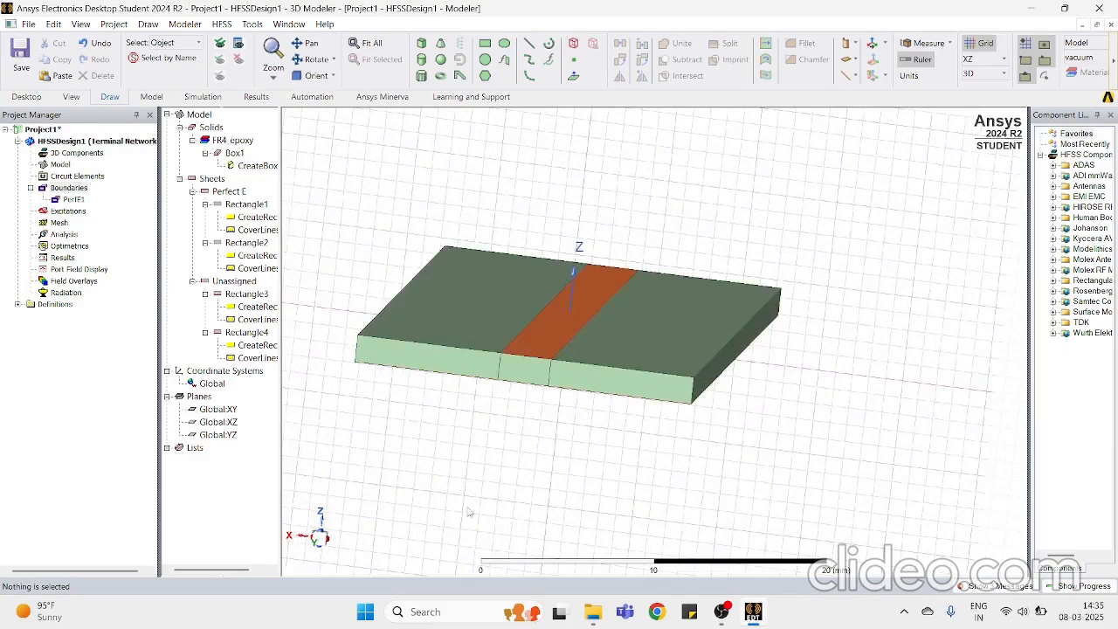
{"action": "scroll", "coordinate": [469, 511], "scroll_direction": "up", "scroll_amount": 4}
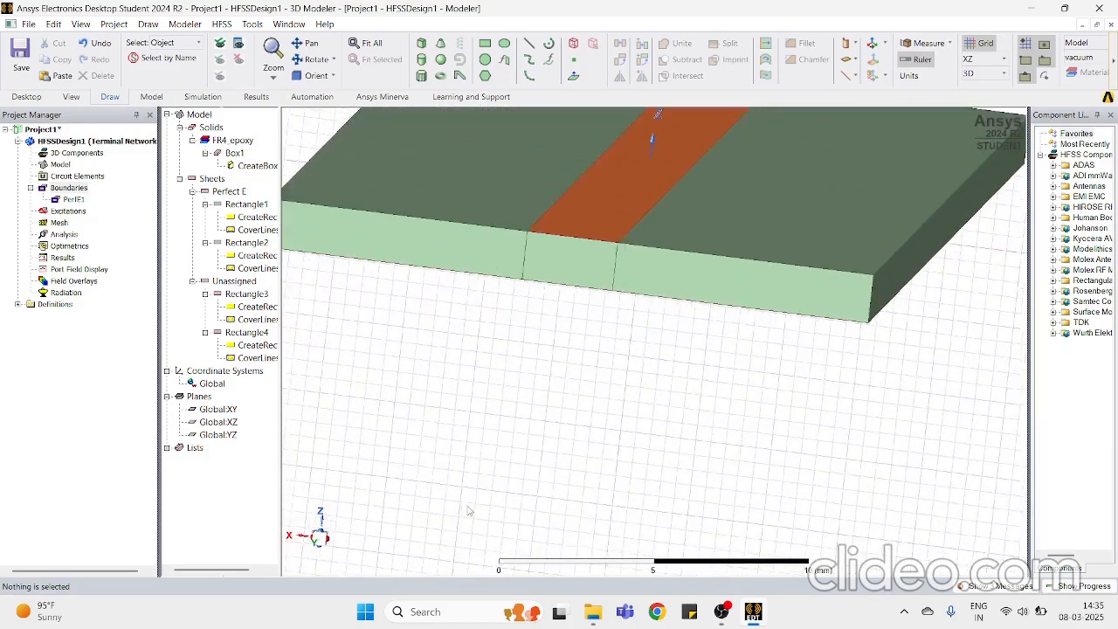
{"action": "left_click", "coordinate": [567, 262]}
{"action": "right_click", "coordinate": [541, 268]}
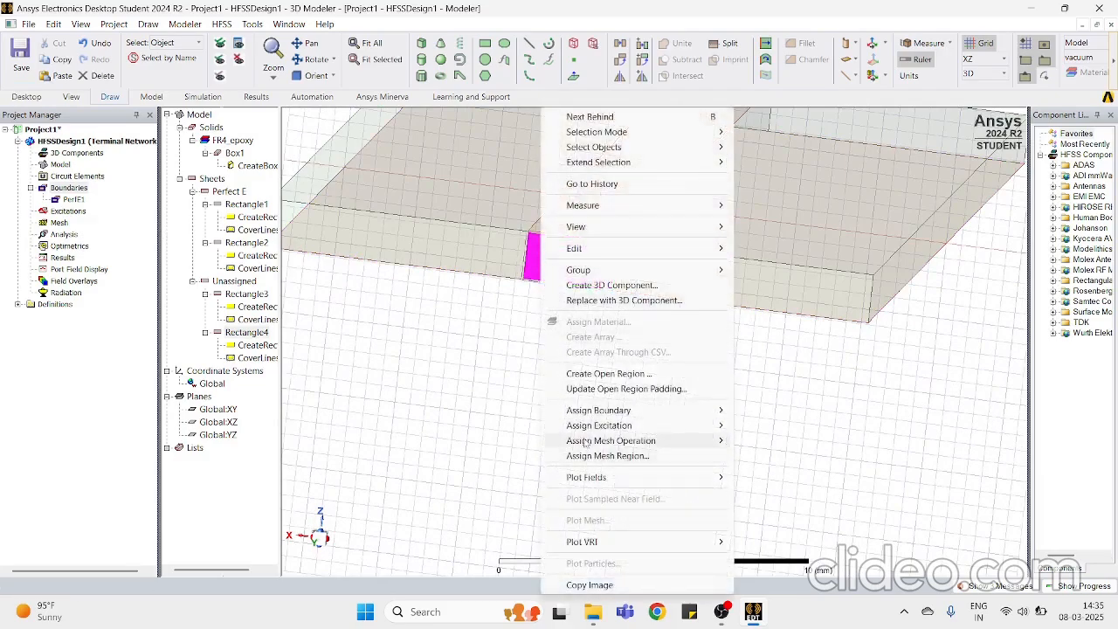
{"action": "mouse_move", "coordinate": [586, 434]}
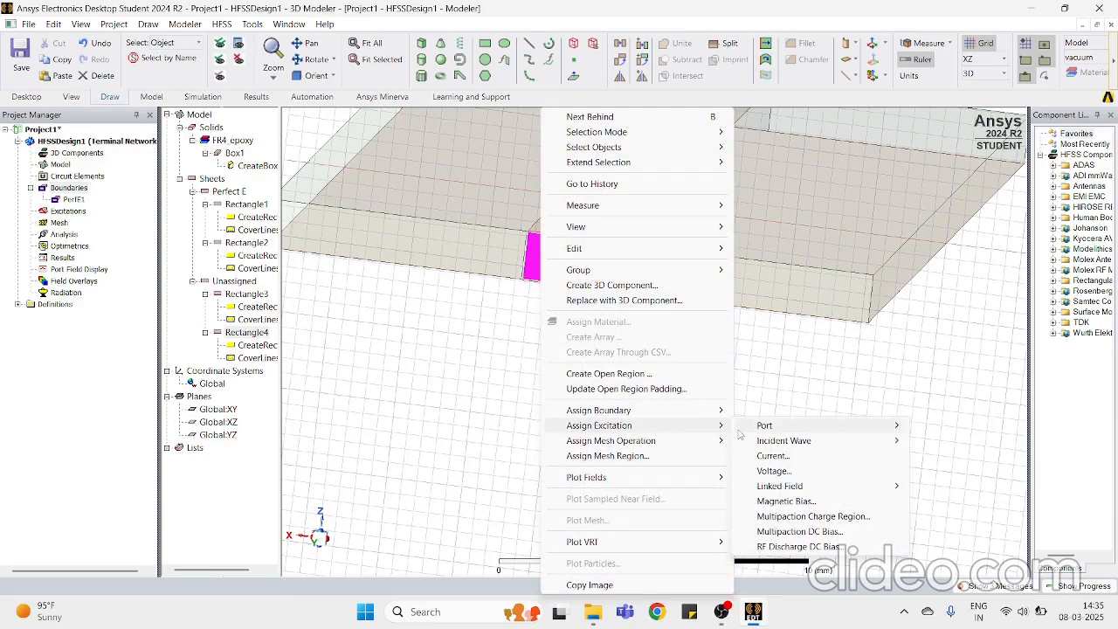
{"action": "mouse_move", "coordinate": [769, 425]}
{"action": "left_click", "coordinate": [932, 456]}
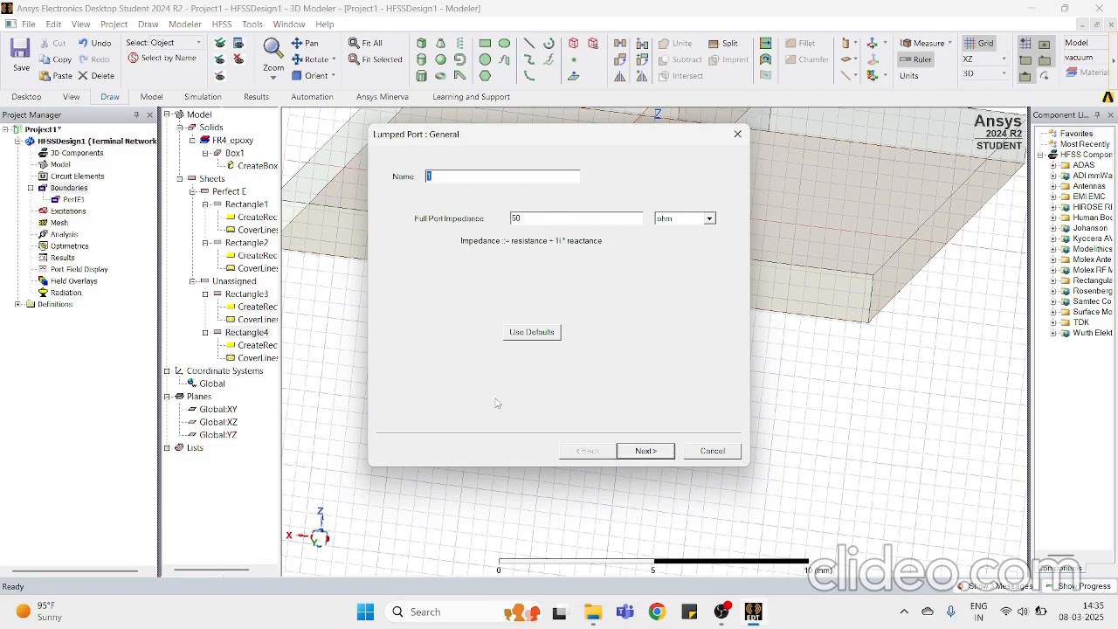
{"action": "left_click", "coordinate": [646, 451]}
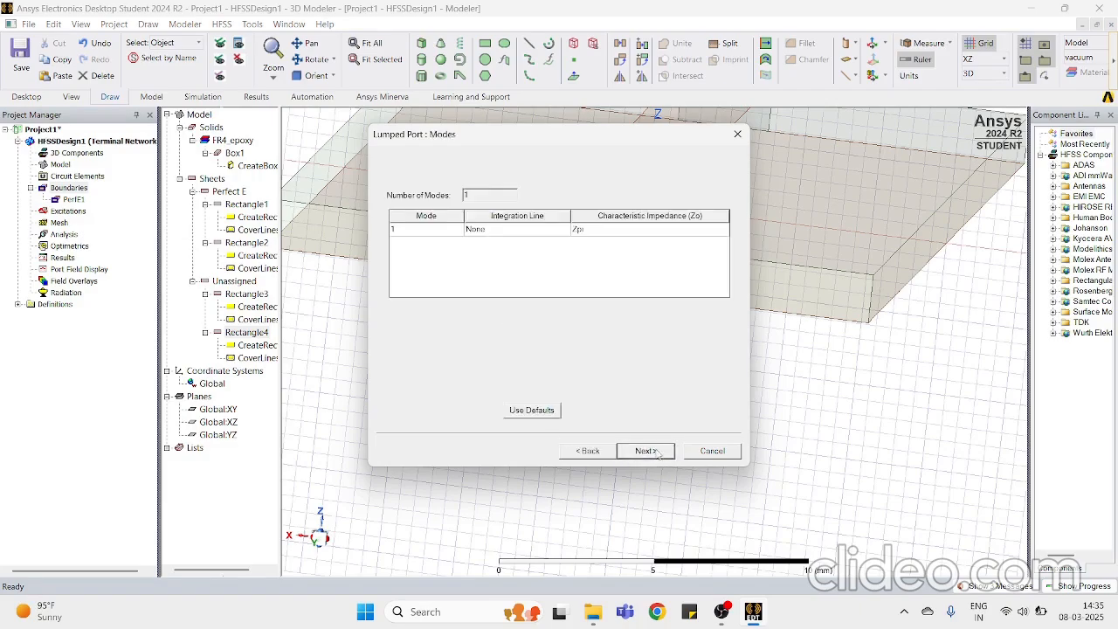
Step: Define port 1's integration line from the base midpoint (0, 20, 0) mm straight up to the strip edge's midpoint, and finish without renormalization
{"action": "left_click", "coordinate": [533, 230]}
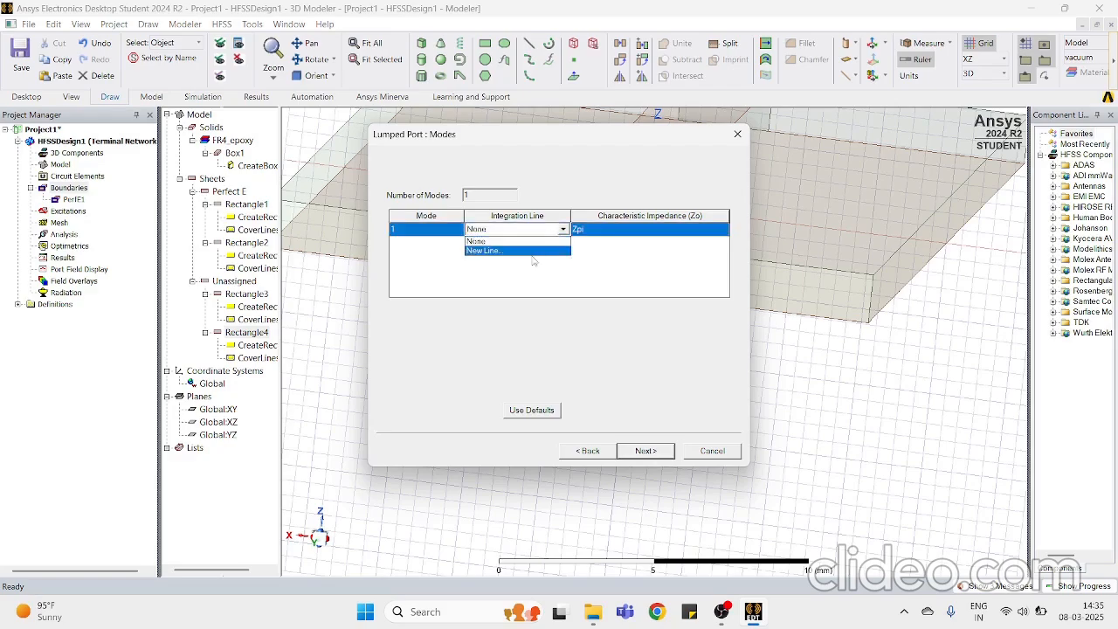
{"action": "left_click", "coordinate": [532, 251]}
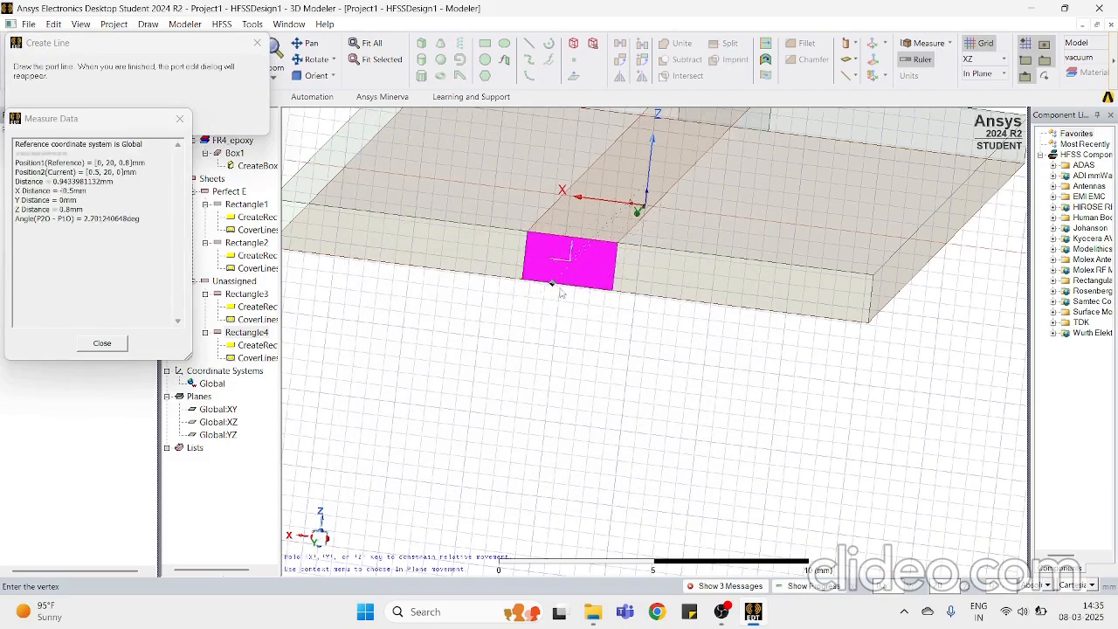
{"action": "scroll", "coordinate": [560, 293], "scroll_direction": "up", "scroll_amount": 4}
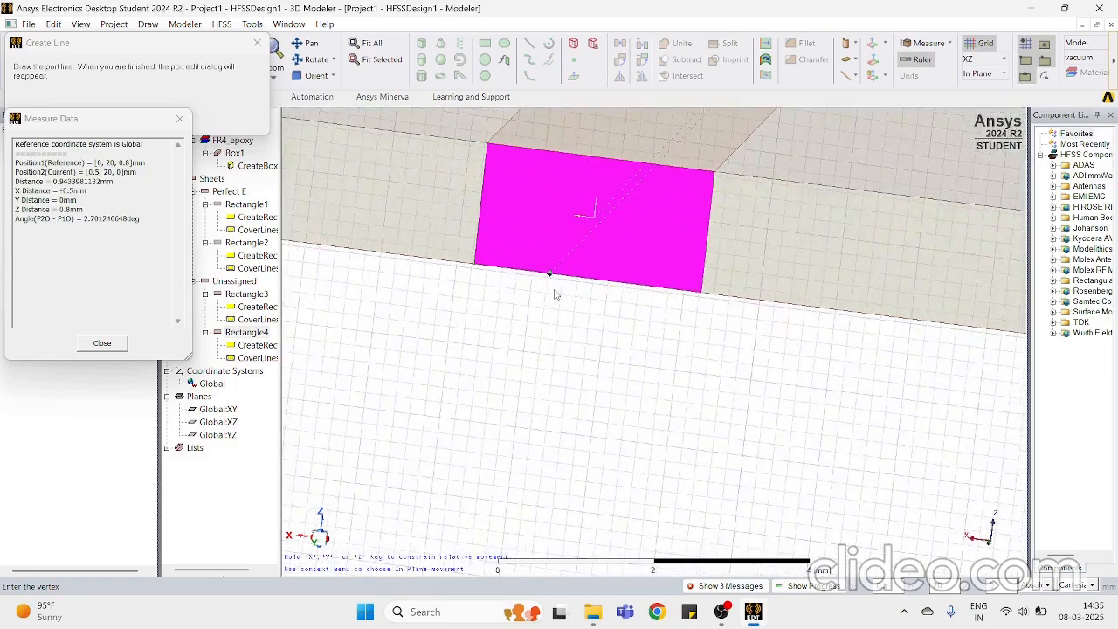
{"action": "scroll", "coordinate": [469, 240], "scroll_direction": "up", "scroll_amount": 1}
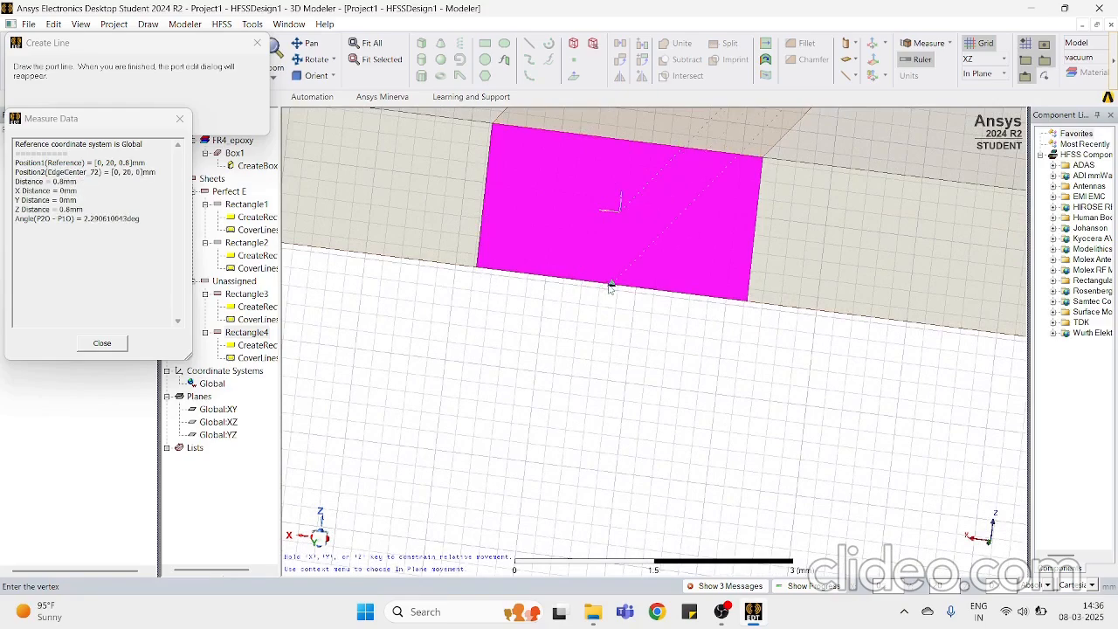
{"action": "scroll", "coordinate": [610, 286], "scroll_direction": "up", "scroll_amount": 1}
{"action": "scroll", "coordinate": [610, 286], "scroll_direction": "down", "scroll_amount": 2}
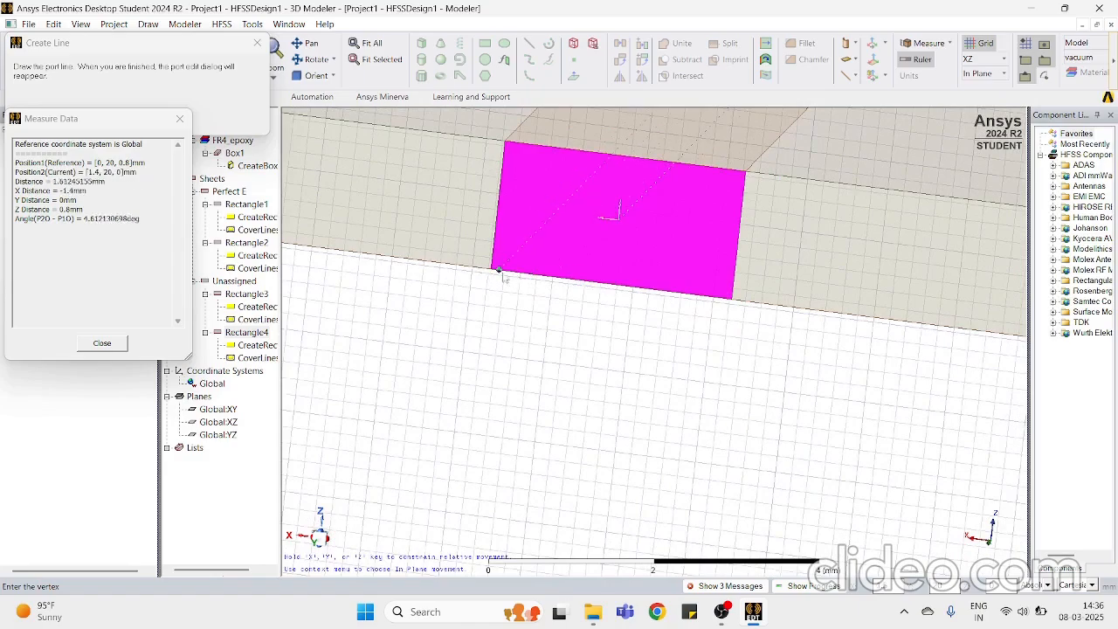
{"action": "left_click", "coordinate": [612, 285]}
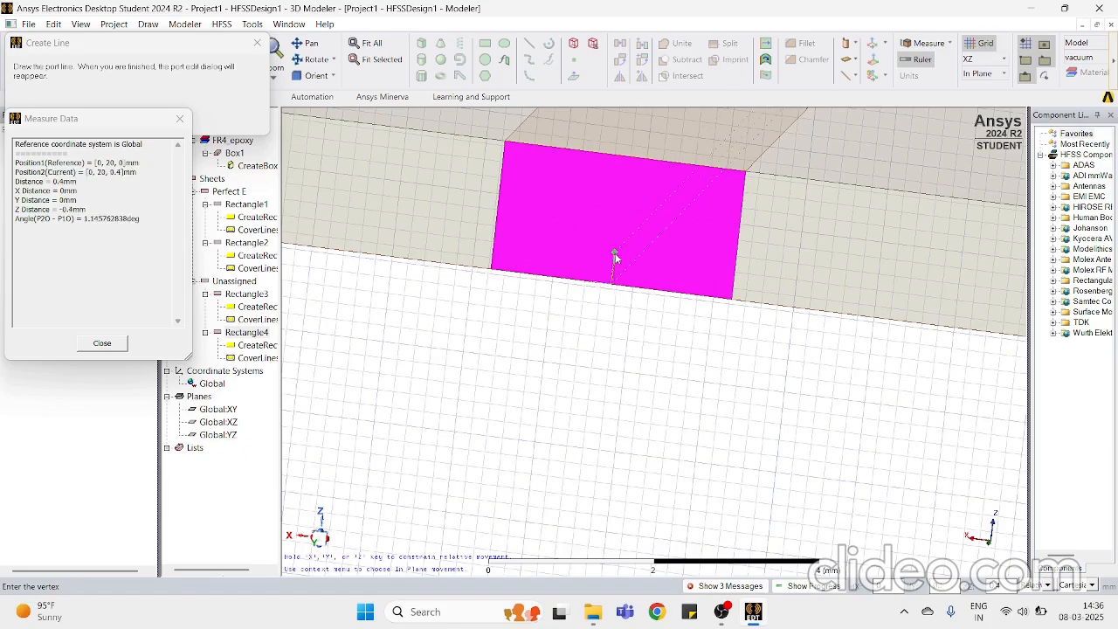
{"action": "left_click", "coordinate": [625, 156]}
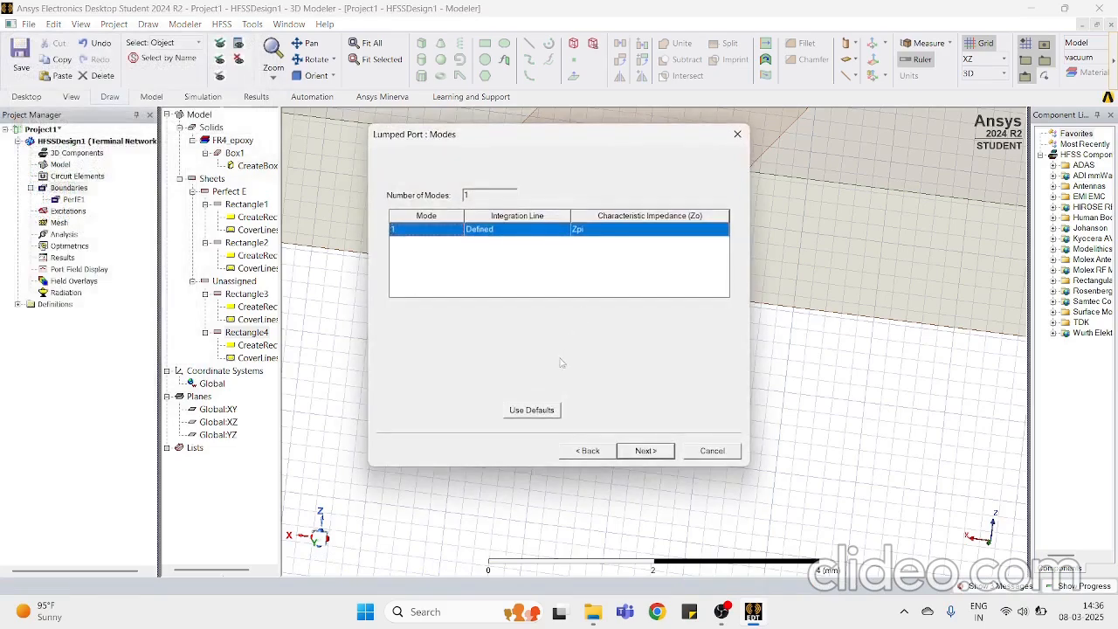
{"action": "left_click", "coordinate": [647, 450]}
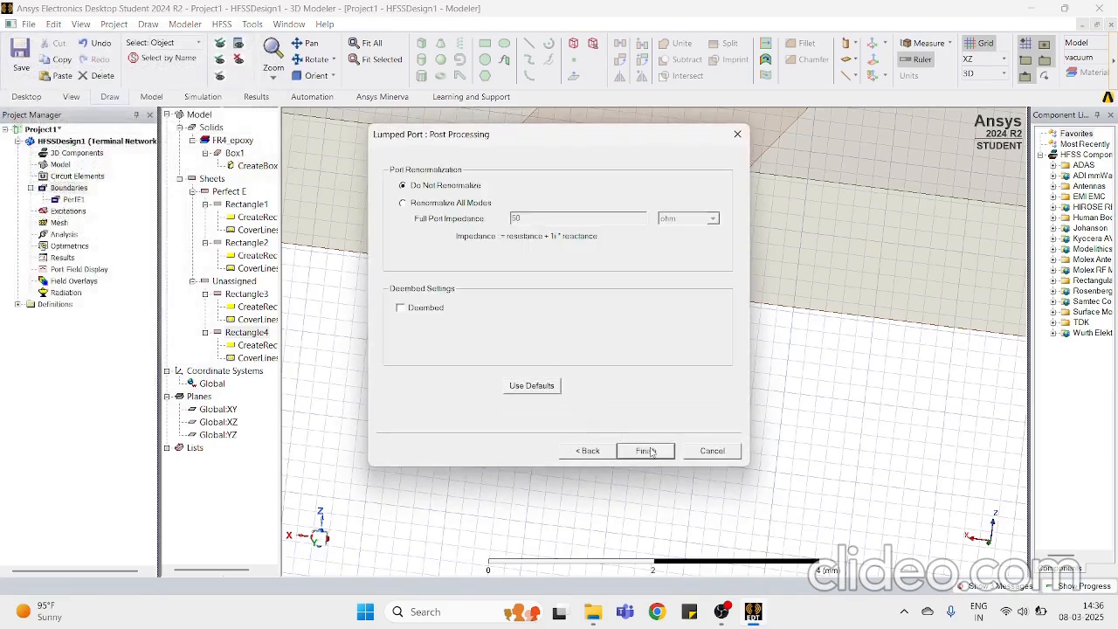
{"action": "left_click", "coordinate": [643, 450]}
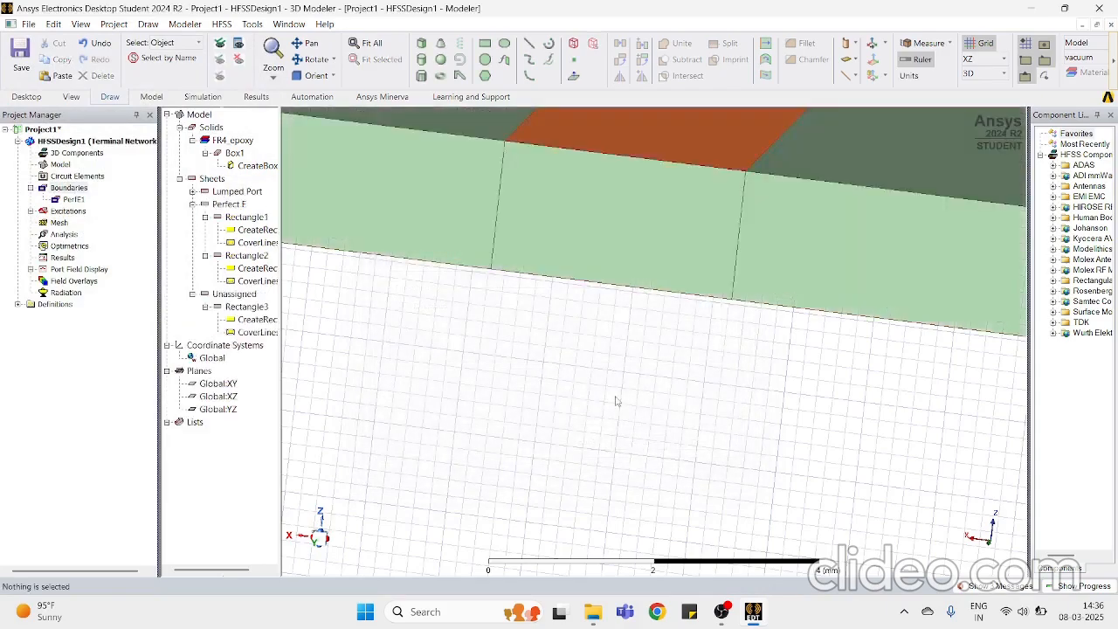
Step: Assign a modal lumped port to the rectangle on the y = -20 mm end face, keeping name 2 and 50 ohm impedance
{"action": "scroll", "coordinate": [611, 402], "scroll_direction": "down", "scroll_amount": 5}
{"action": "scroll", "coordinate": [605, 409], "scroll_direction": "down", "scroll_amount": 2}
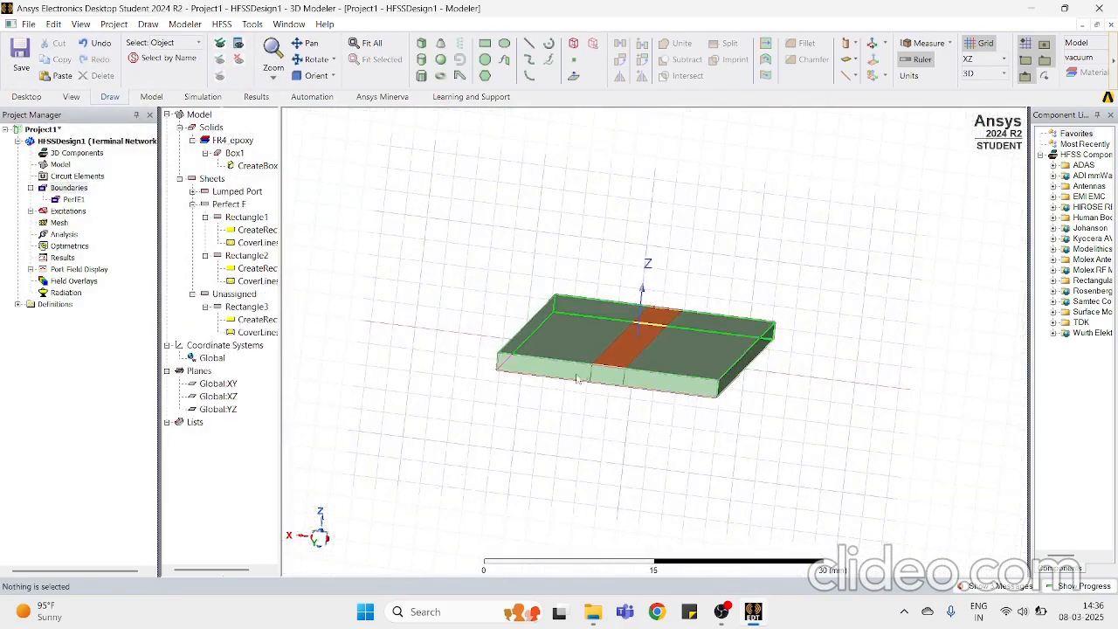
{"action": "mouse_move", "coordinate": [655, 410]}
{"action": "middle_mouse_down"}
{"action": "mouse_move", "coordinate": [463, 403]}
{"action": "mouse_move", "coordinate": [664, 368]}
{"action": "middle_mouse_up"}
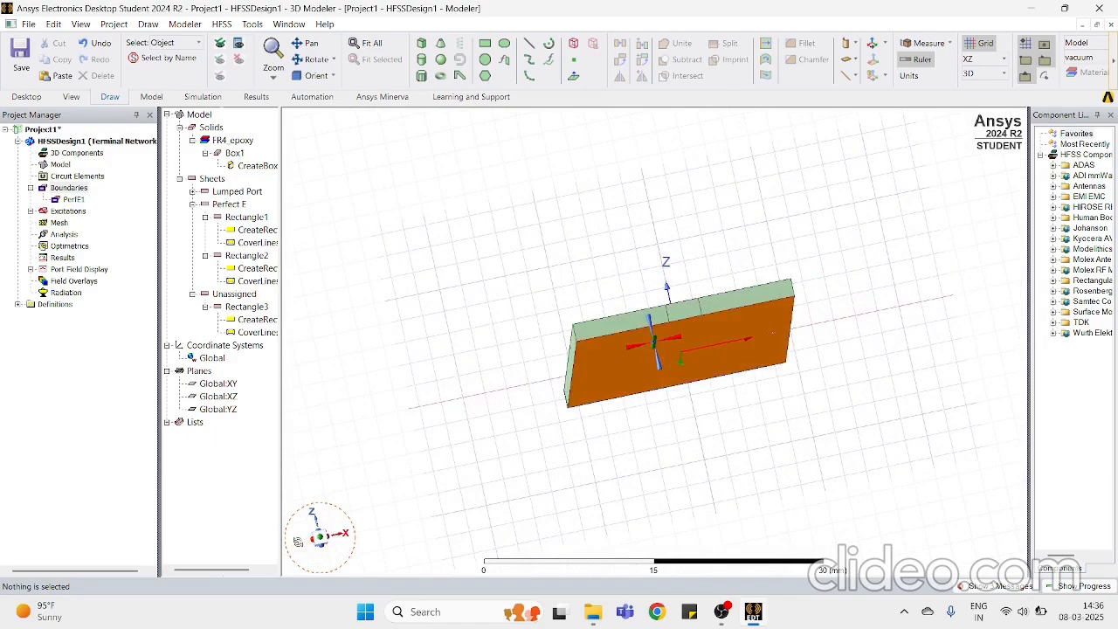
{"action": "scroll", "coordinate": [662, 368], "scroll_direction": "down", "scroll_amount": 1}
{"action": "left_click", "coordinate": [321, 538]}
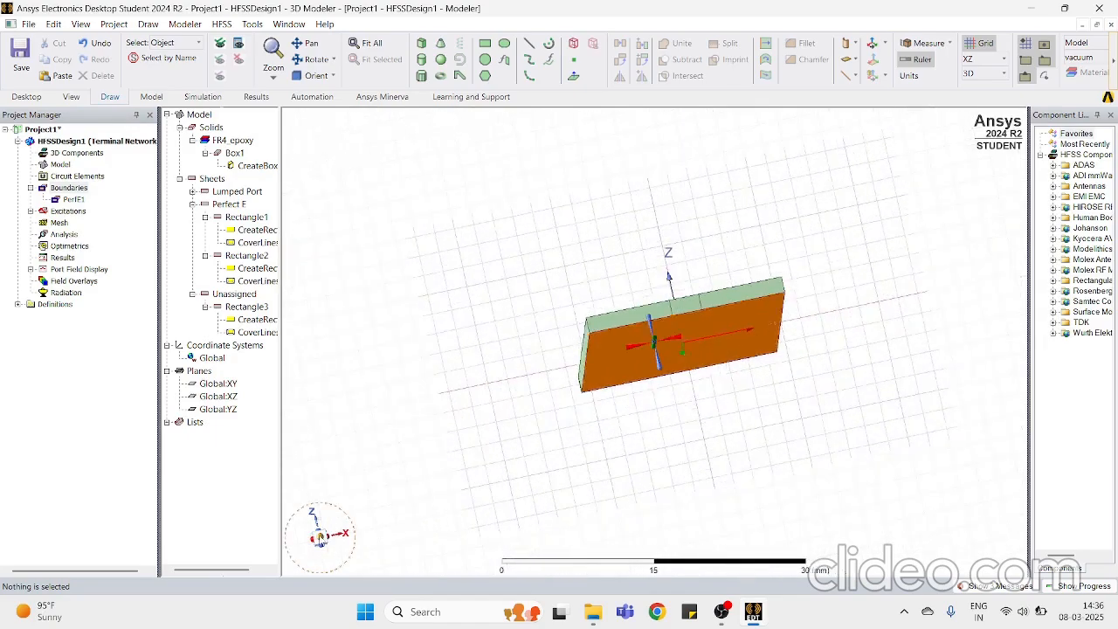
{"action": "scroll", "coordinate": [717, 446], "scroll_direction": "up", "scroll_amount": 5}
{"action": "scroll", "coordinate": [670, 297], "scroll_direction": "down", "scroll_amount": 3}
{"action": "scroll", "coordinate": [642, 74], "scroll_direction": "up", "scroll_amount": 2}
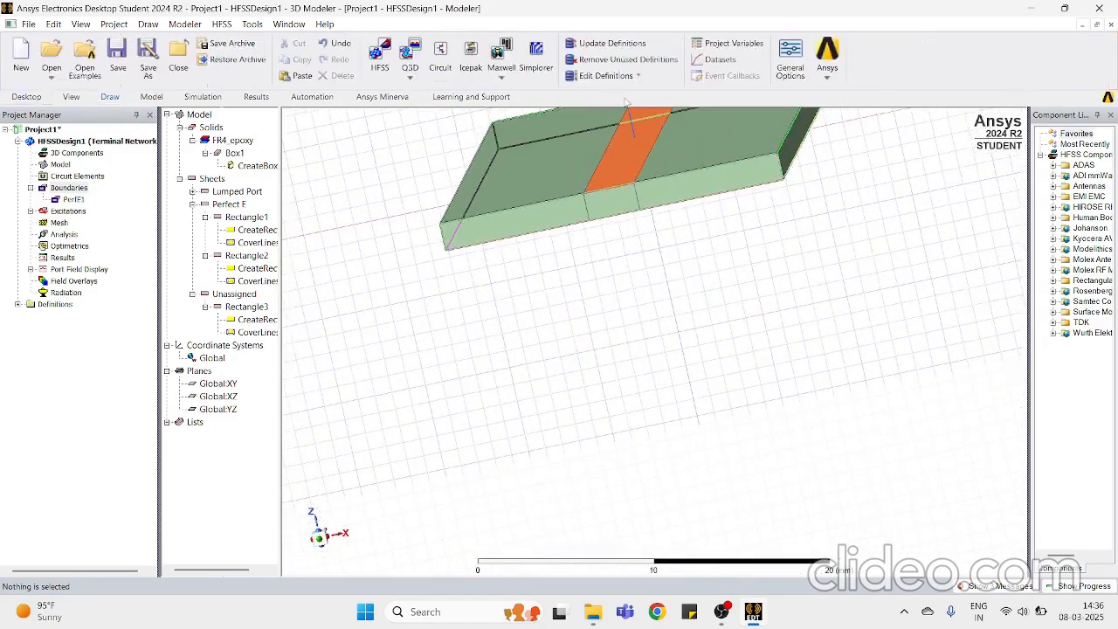
{"action": "scroll", "coordinate": [621, 166], "scroll_direction": "up", "scroll_amount": 3}
{"action": "scroll", "coordinate": [619, 170], "scroll_direction": "up", "scroll_amount": 1}
{"action": "left_click", "coordinate": [111, 97]}
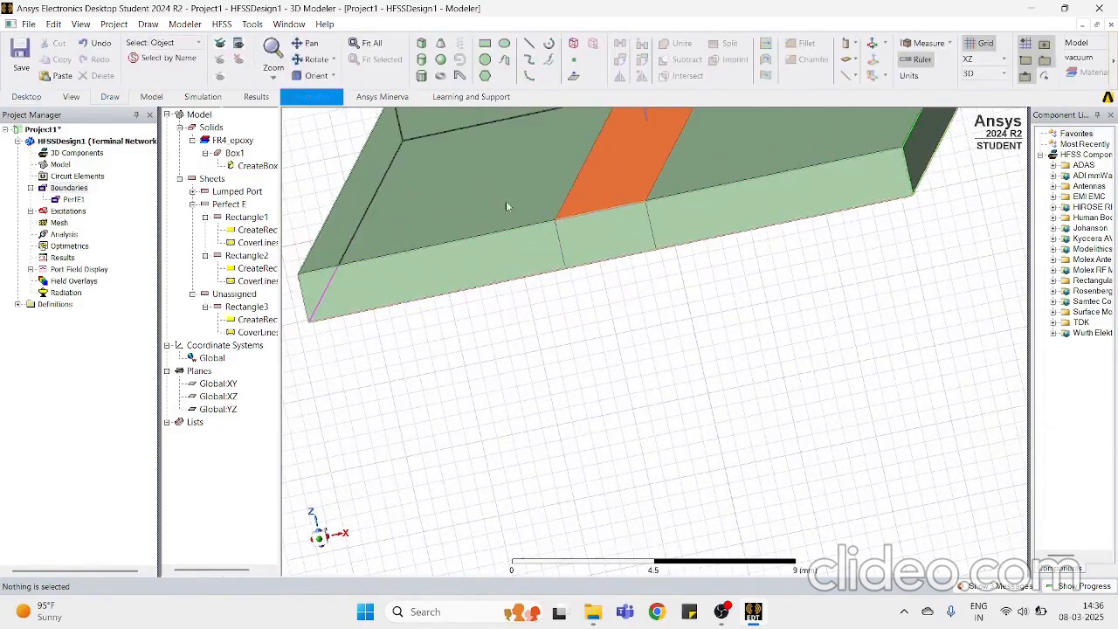
{"action": "left_click", "coordinate": [601, 255]}
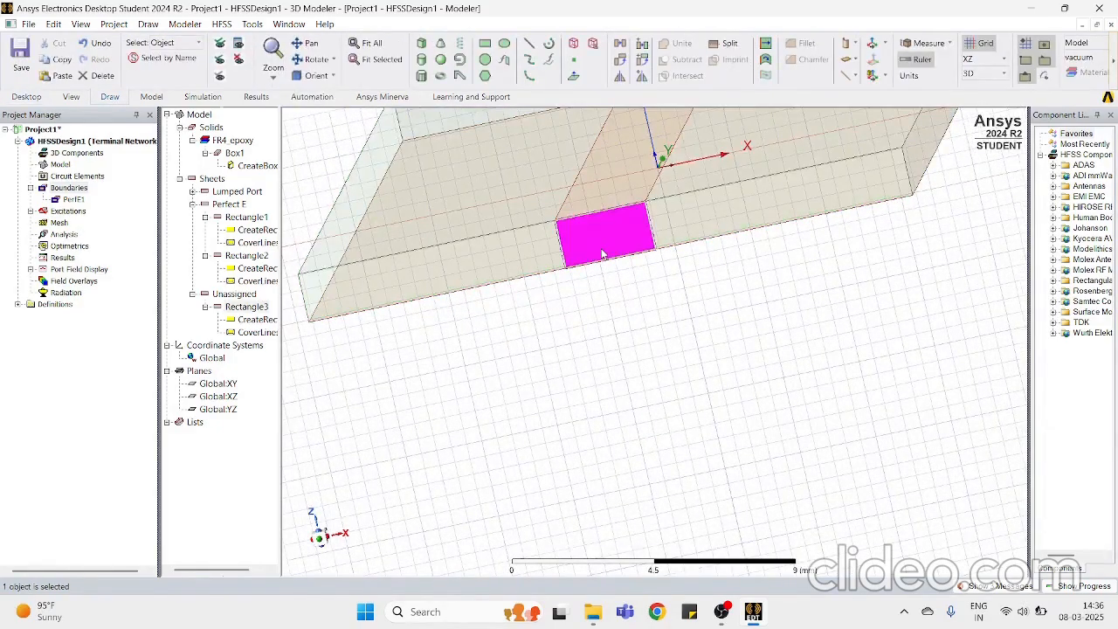
{"action": "right_click", "coordinate": [601, 254]}
{"action": "mouse_move", "coordinate": [720, 426]}
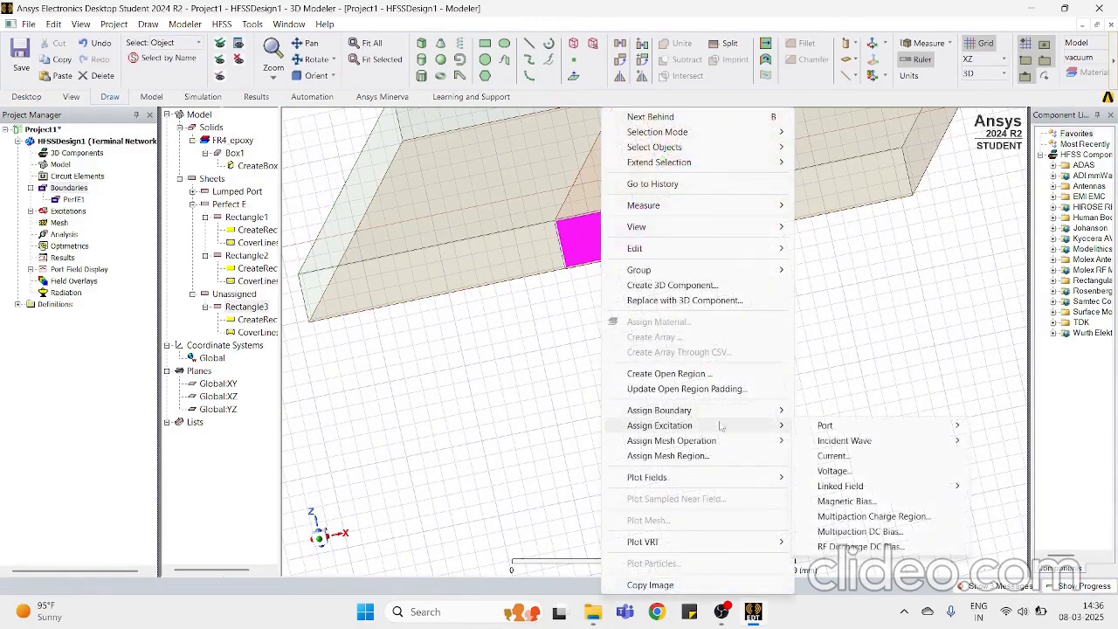
{"action": "mouse_move", "coordinate": [825, 425]}
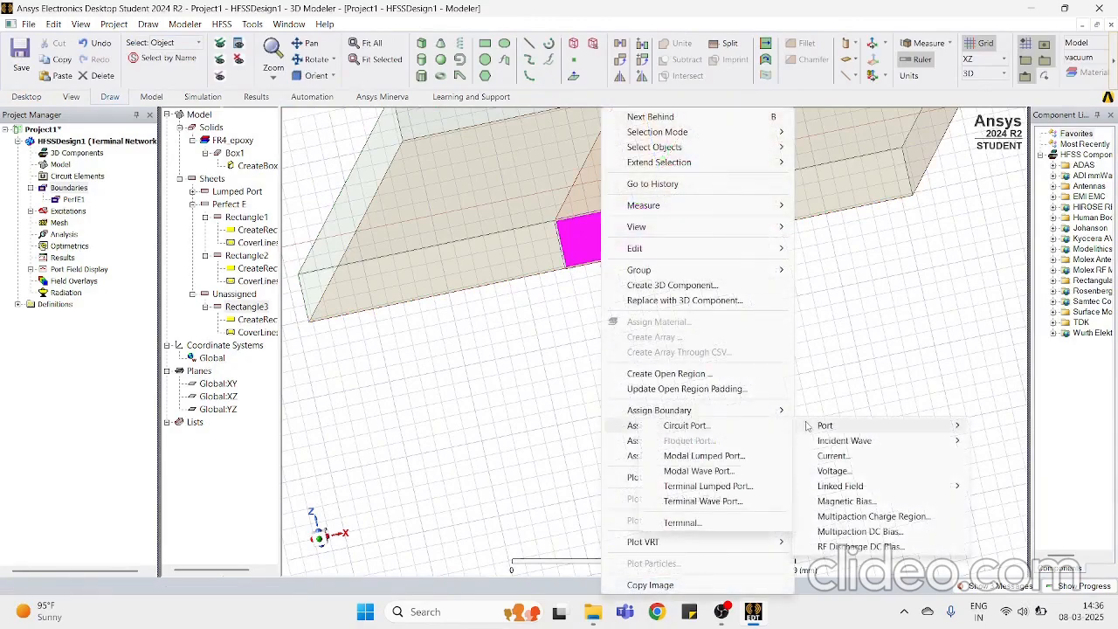
{"action": "left_click", "coordinate": [758, 456]}
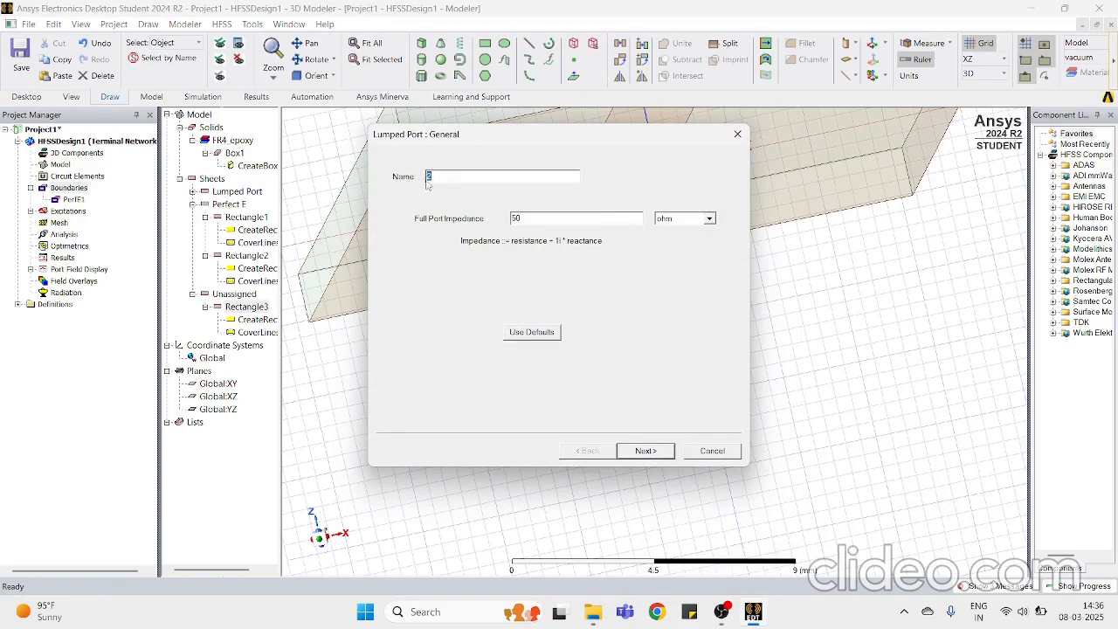
{"action": "left_click", "coordinate": [650, 453]}
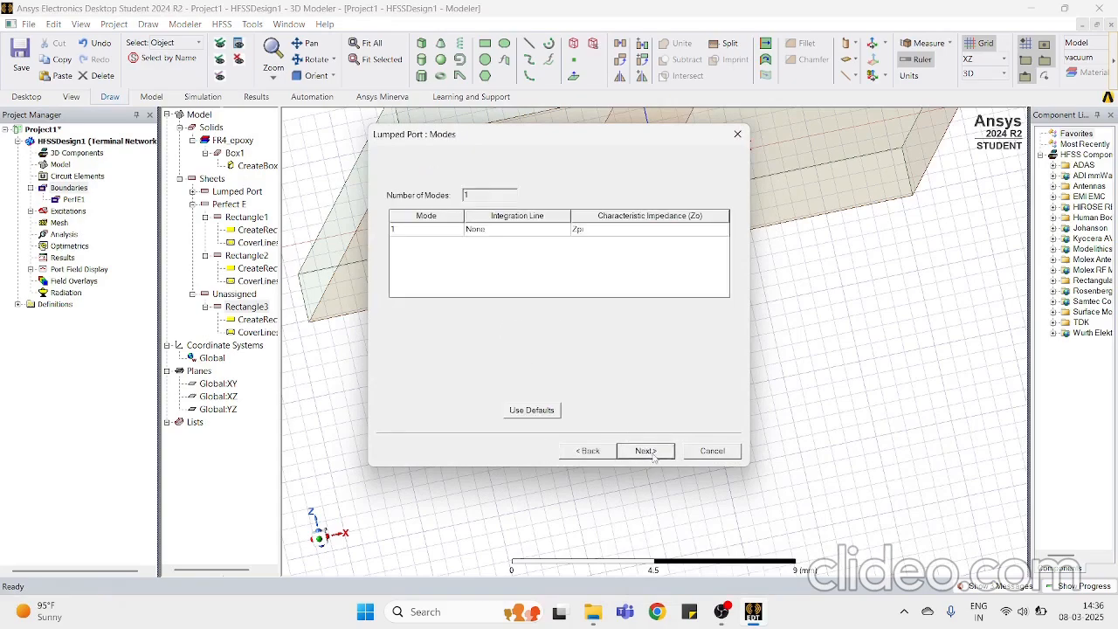
Step: Define port 2's integration line from the base midpoint (0, -20, 0) mm up to the strip edge's midpoint, and finish the port with default post-processing
{"action": "left_click", "coordinate": [496, 229]}
{"action": "left_click", "coordinate": [489, 251]}
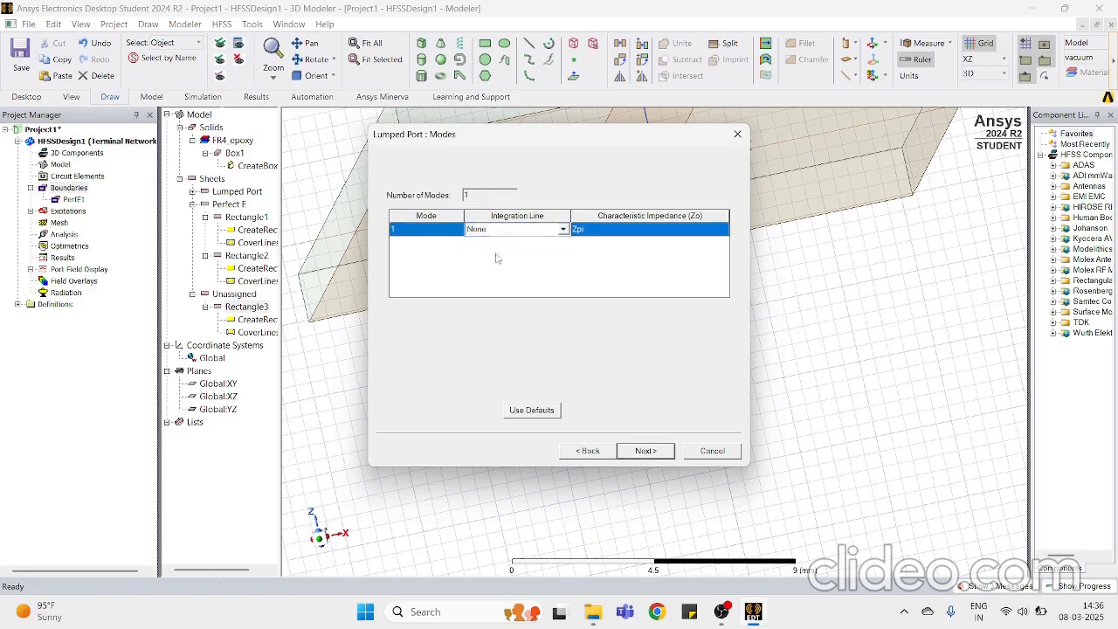
{"action": "scroll", "coordinate": [641, 266], "scroll_direction": "up", "scroll_amount": 3}
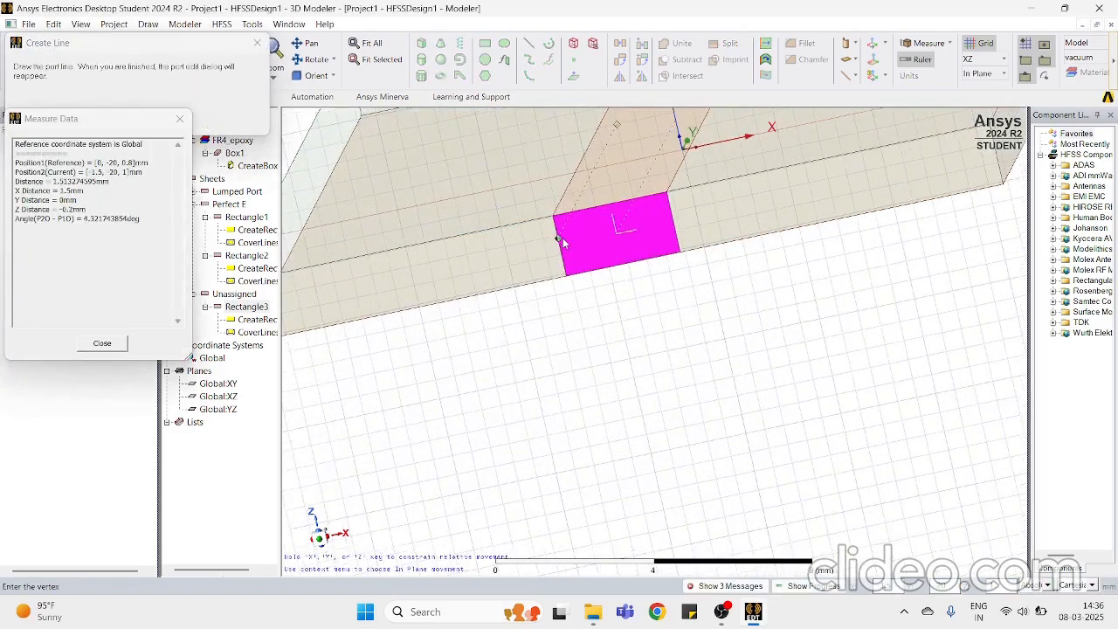
{"action": "left_click", "coordinate": [643, 273]}
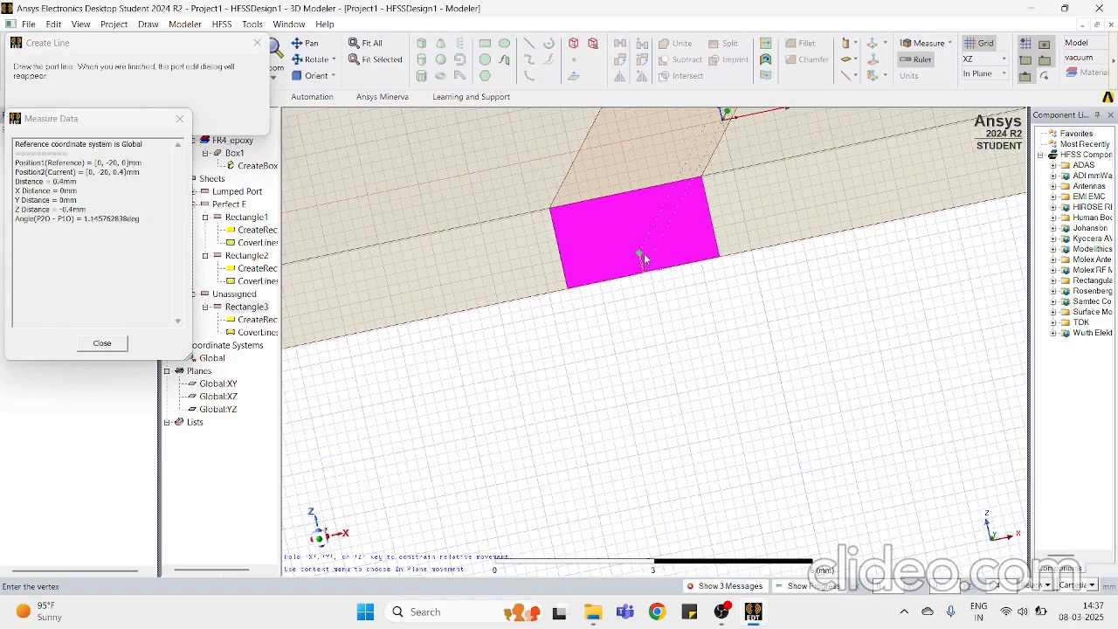
{"action": "left_click", "coordinate": [626, 193]}
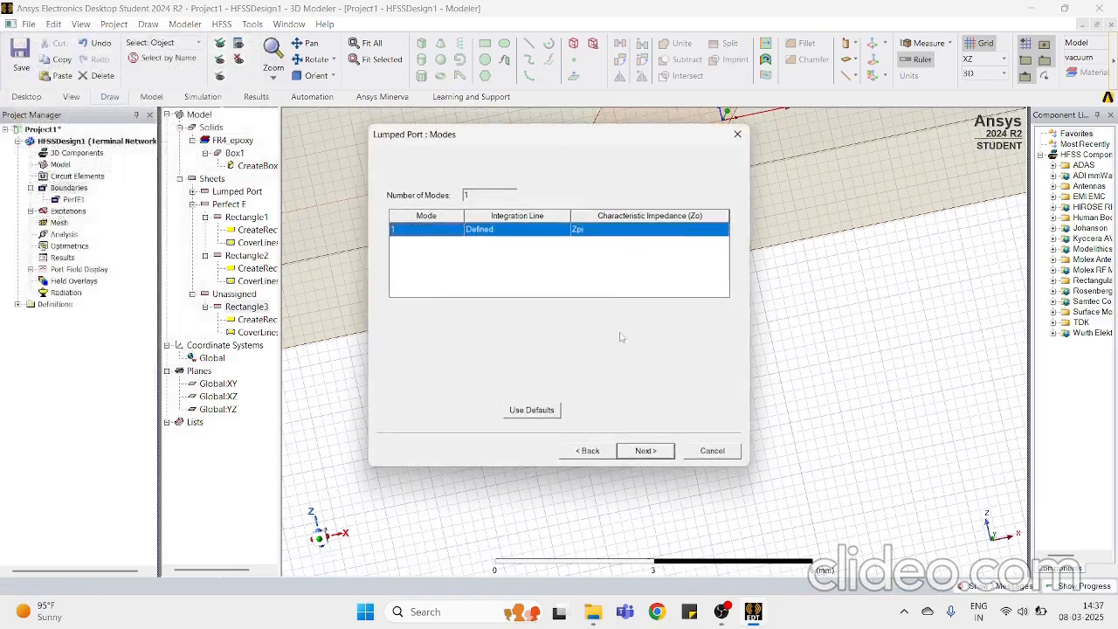
{"action": "left_click", "coordinate": [645, 451]}
{"action": "left_click", "coordinate": [645, 451]}
Step: Set the drawing plane to XY and show the microstrip model from above
{"action": "scroll", "coordinate": [607, 452], "scroll_direction": "down", "scroll_amount": 3}
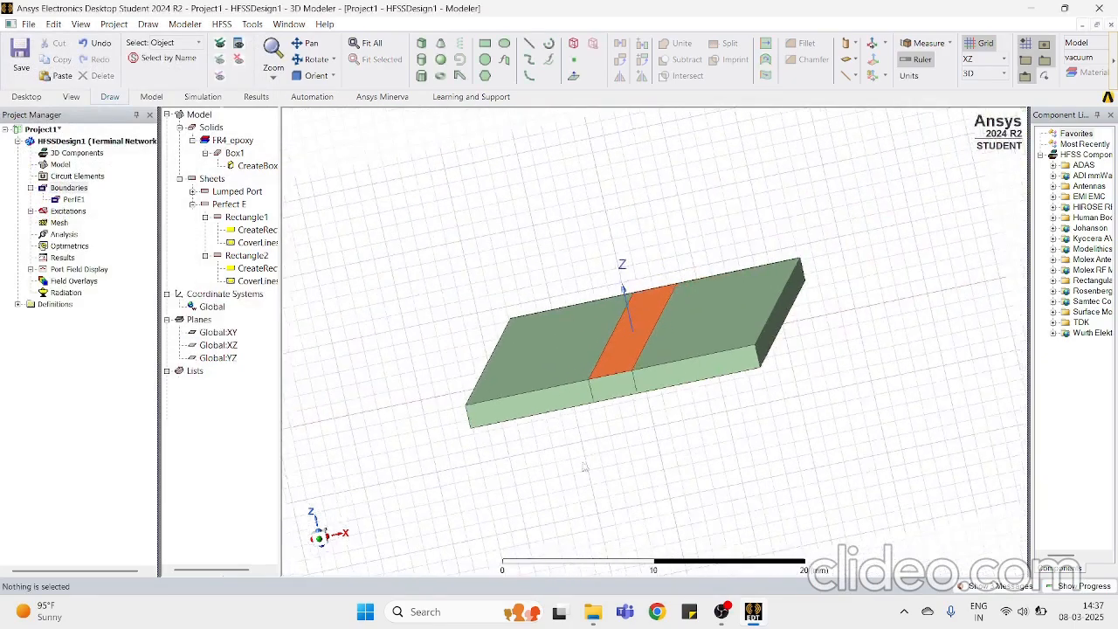
{"action": "mouse_move", "coordinate": [317, 542]}
{"action": "left_mouse_down"}
{"action": "mouse_move", "coordinate": [312, 534]}
{"action": "mouse_move", "coordinate": [315, 547]}
{"action": "left_mouse_up"}
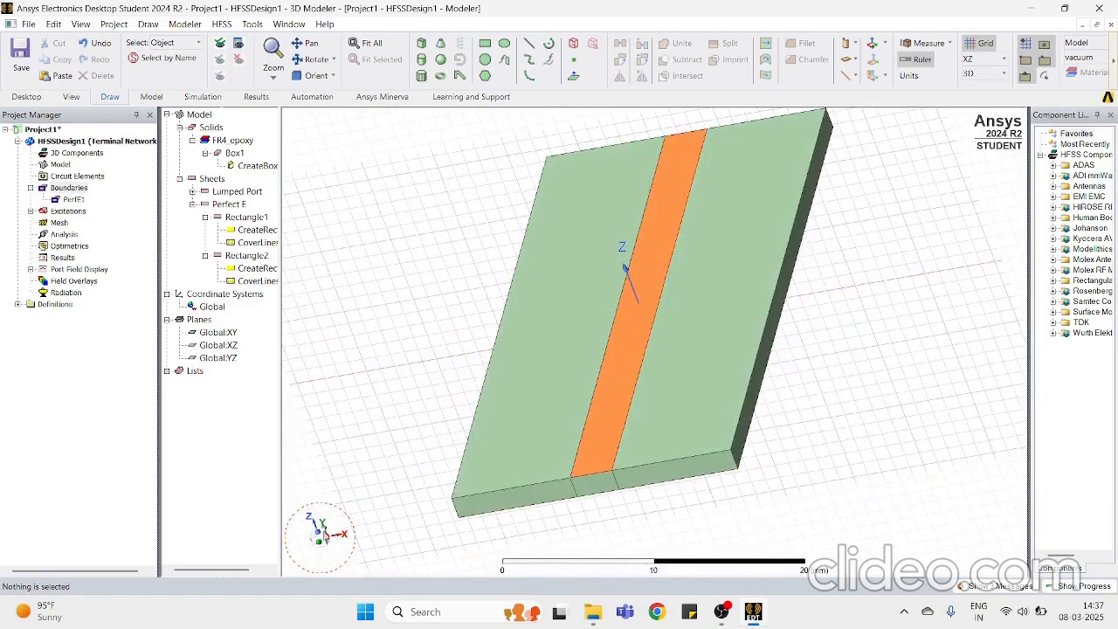
{"action": "left_click", "coordinate": [317, 530]}
{"action": "scroll", "coordinate": [550, 423], "scroll_direction": "down", "scroll_amount": 3}
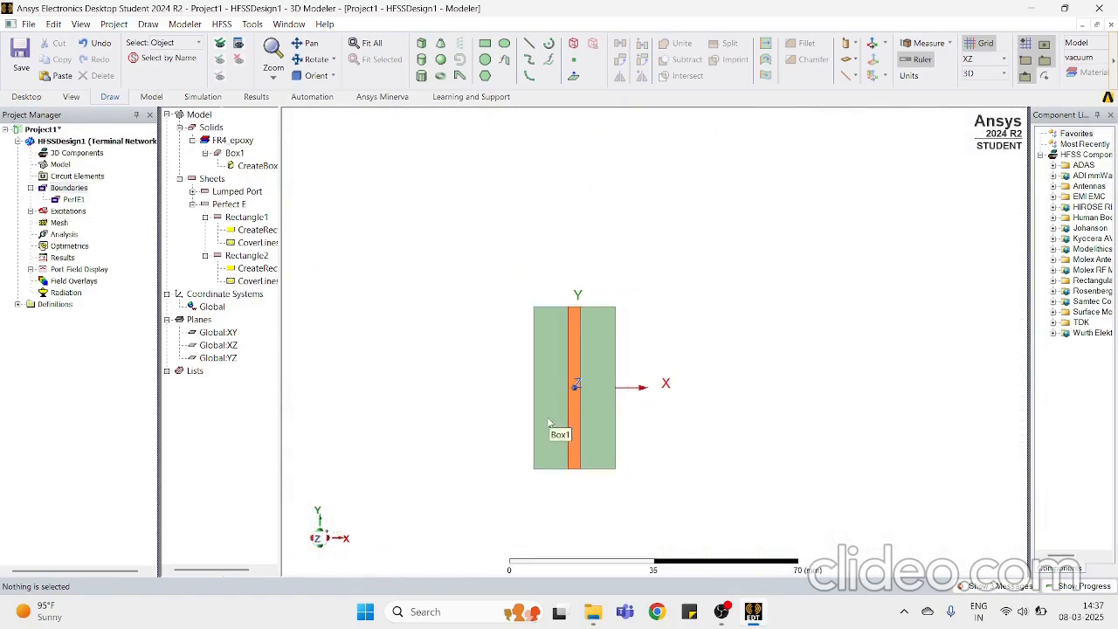
{"action": "left_click", "coordinate": [982, 59]}
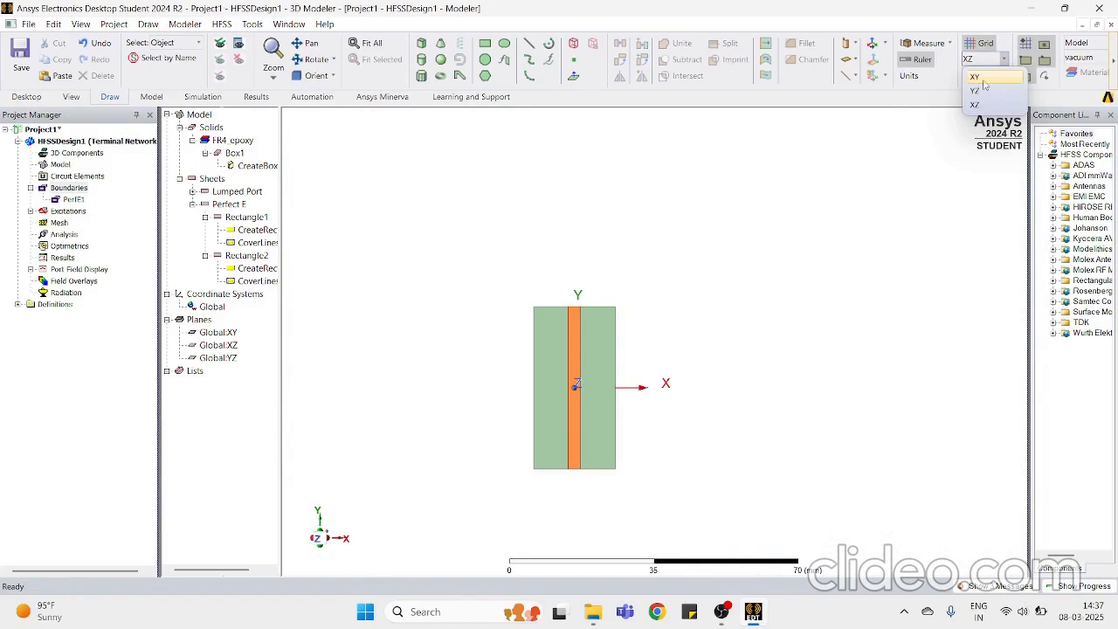
{"action": "left_click", "coordinate": [979, 78]}
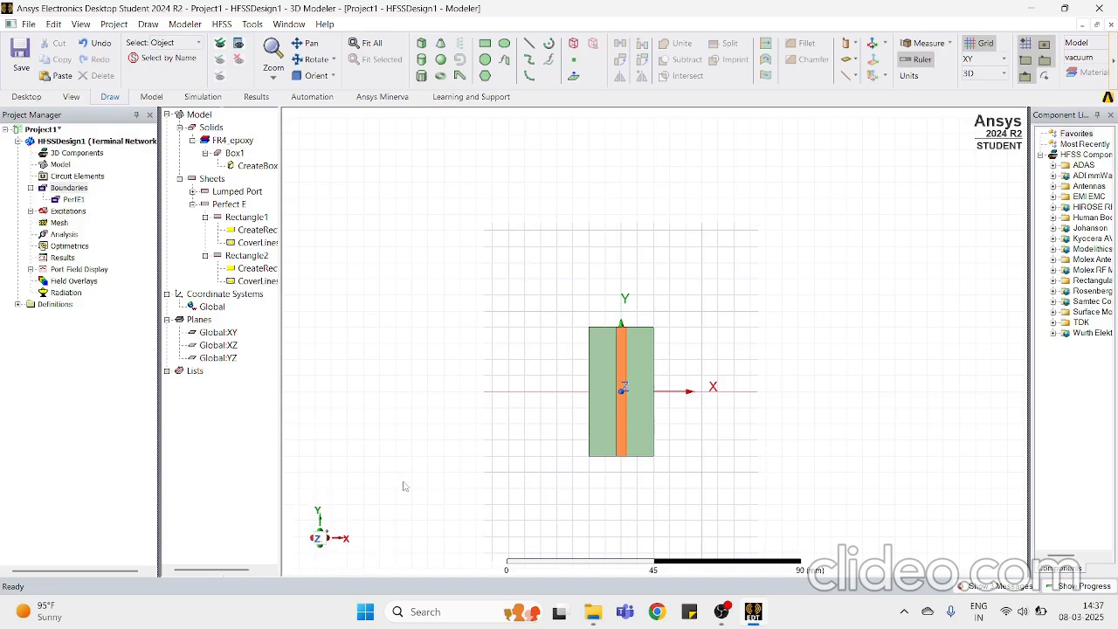
Step: Create an open region around the microstrip line with a 2.4 GHz operating frequency and a Radiation boundary
{"action": "scroll", "coordinate": [403, 485], "scroll_direction": "up", "scroll_amount": 4}
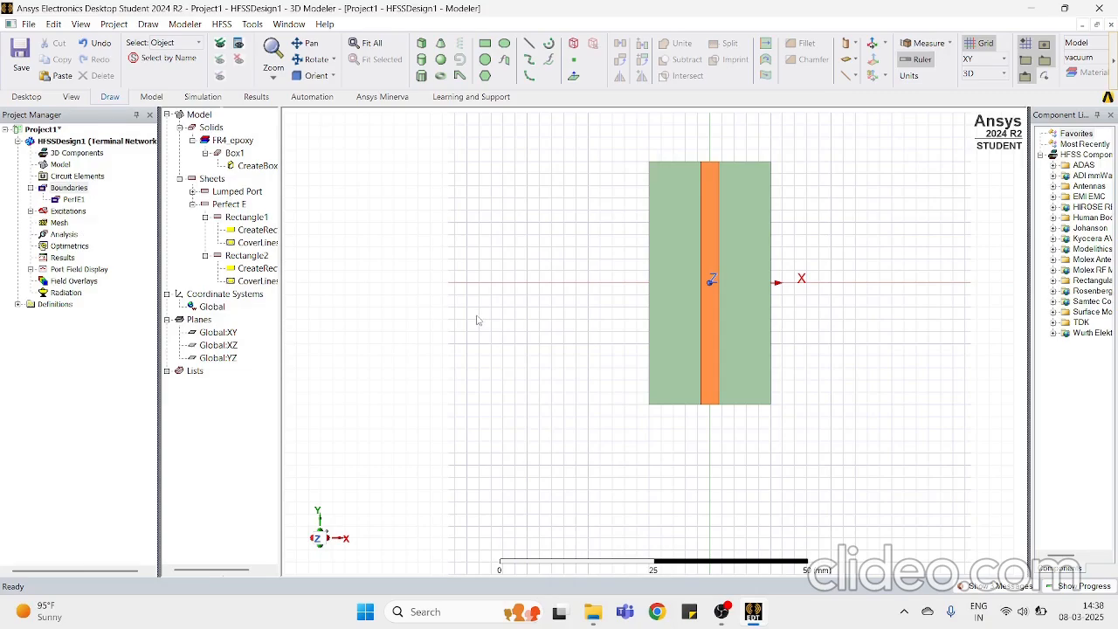
{"action": "right_click", "coordinate": [473, 191]}
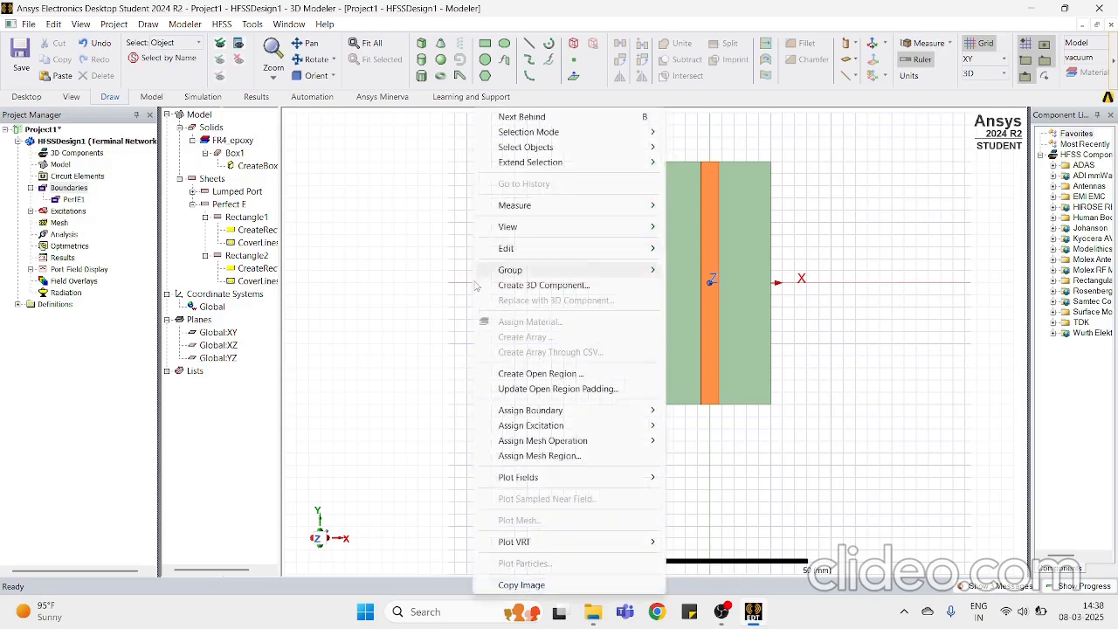
{"action": "left_click", "coordinate": [485, 378]}
{"action": "double_click", "coordinate": [189, 53]}
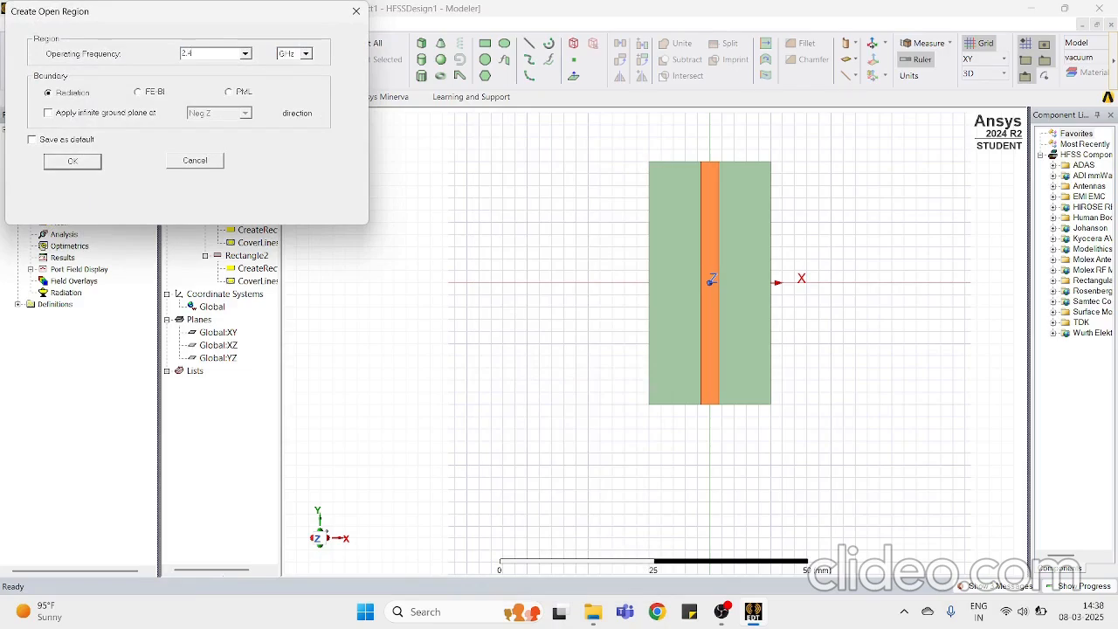
{"action": "key", "text": "Return"}
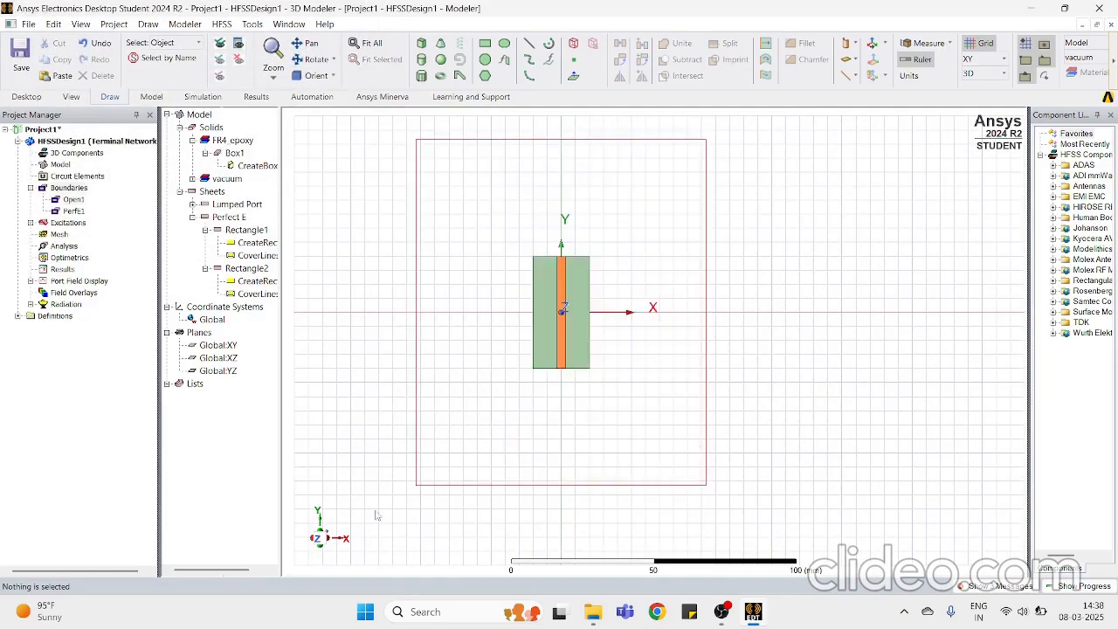
Step: Hide the RadiatingSurface box in the active view and restore its visibility
{"action": "left_click_drag", "start_coordinate": [316, 540], "coordinate": [315, 516]}
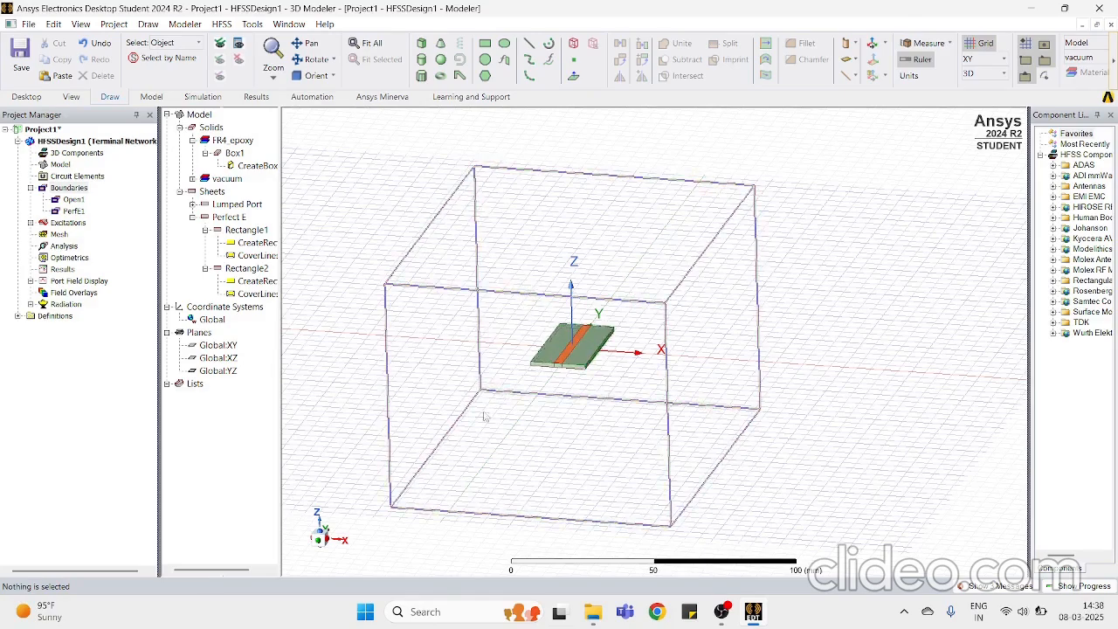
{"action": "left_click", "coordinate": [450, 298]}
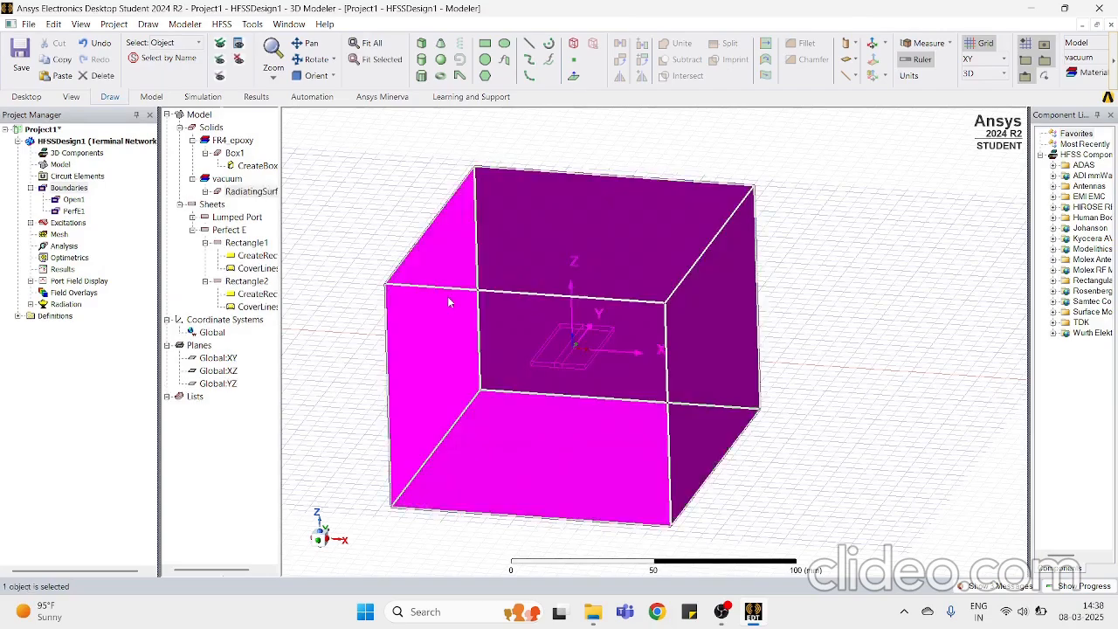
{"action": "left_click", "coordinate": [238, 61]}
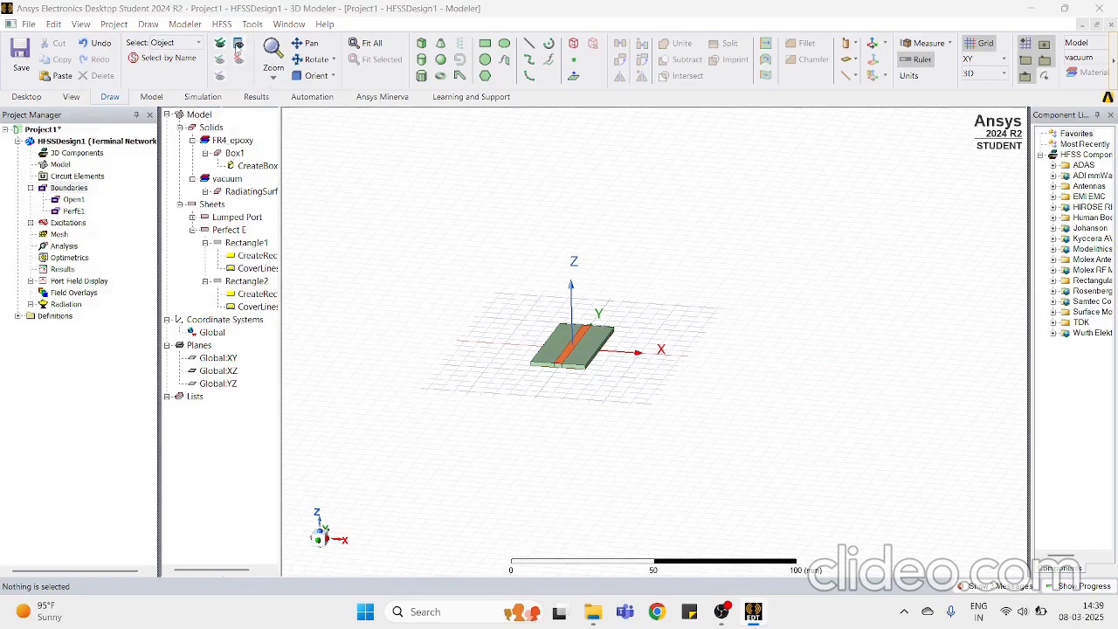
{"action": "left_click", "coordinate": [237, 45]}
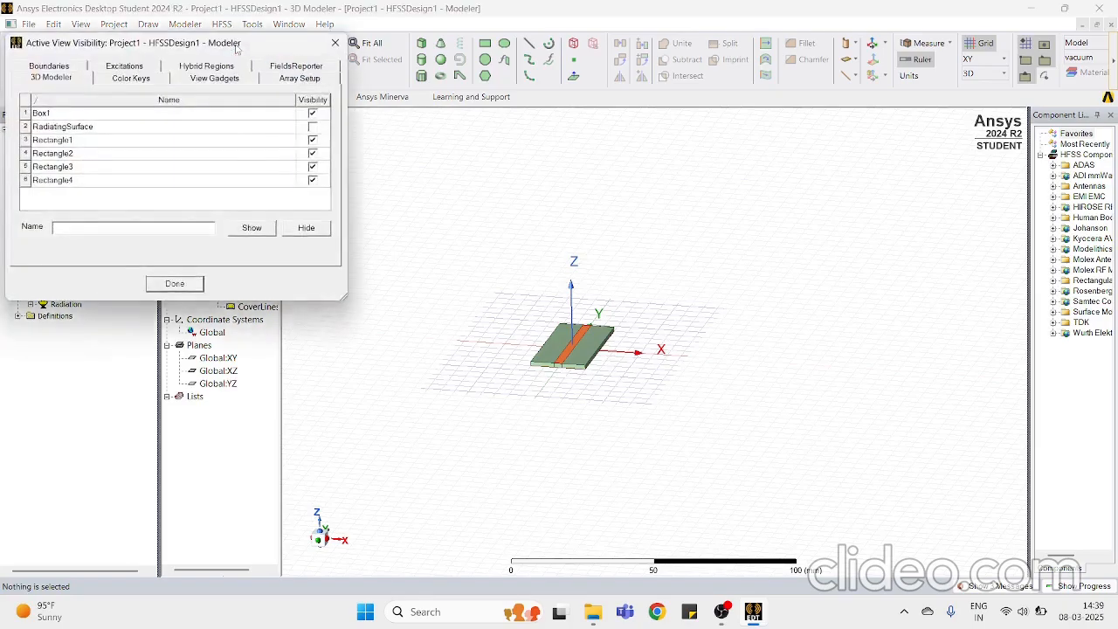
{"action": "left_click", "coordinate": [313, 127]}
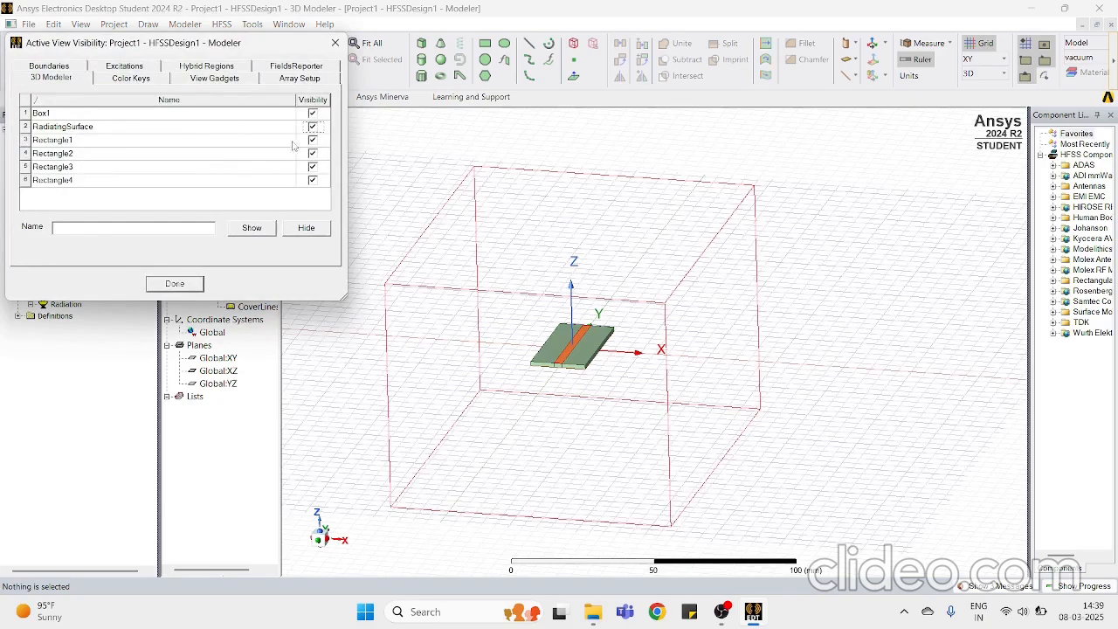
{"action": "left_click", "coordinate": [177, 285]}
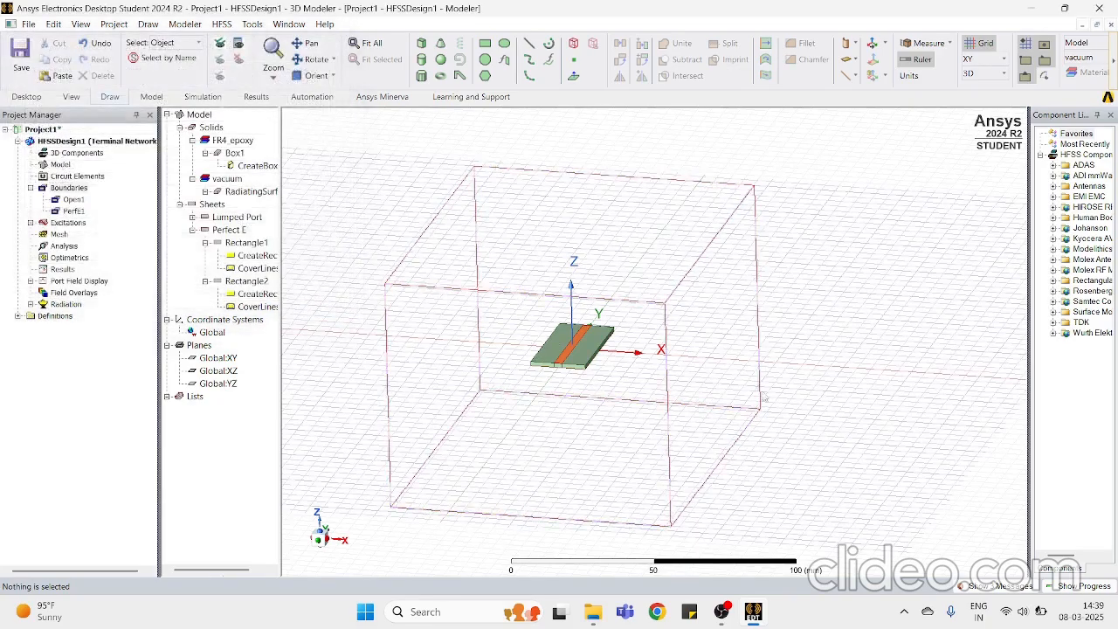
Step: Hide the RadiatingSurface box again to leave only the substrate and strip in view
{"action": "left_click", "coordinate": [474, 286]}
{"action": "left_click", "coordinate": [238, 59]}
{"action": "scroll", "coordinate": [520, 372], "scroll_direction": "up", "scroll_amount": 5}
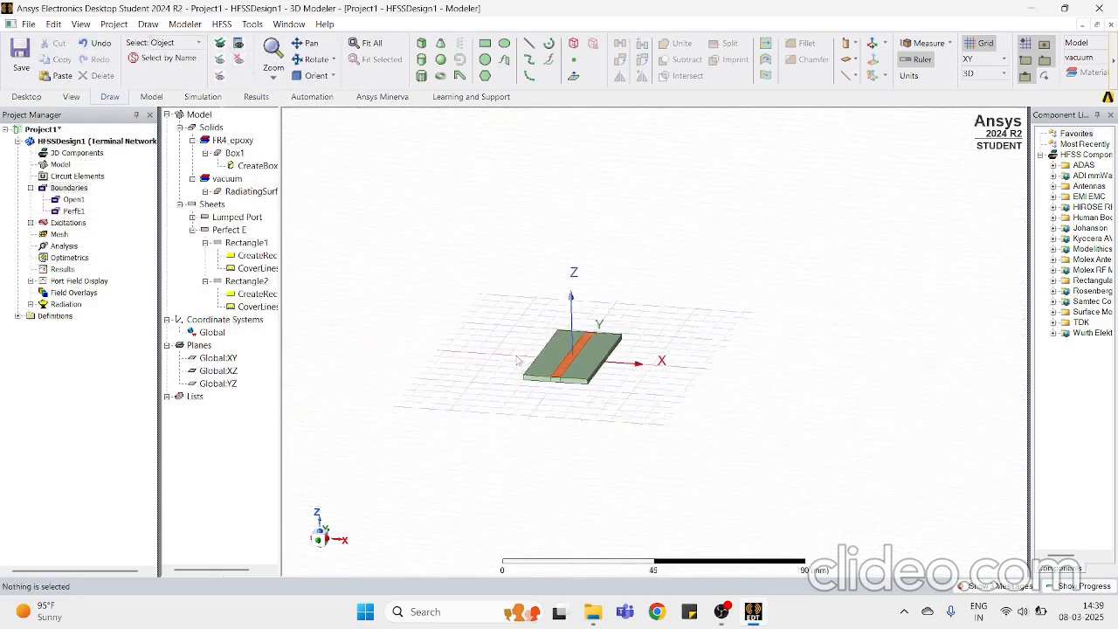
{"action": "scroll", "coordinate": [520, 372], "scroll_direction": "up", "scroll_amount": 2}
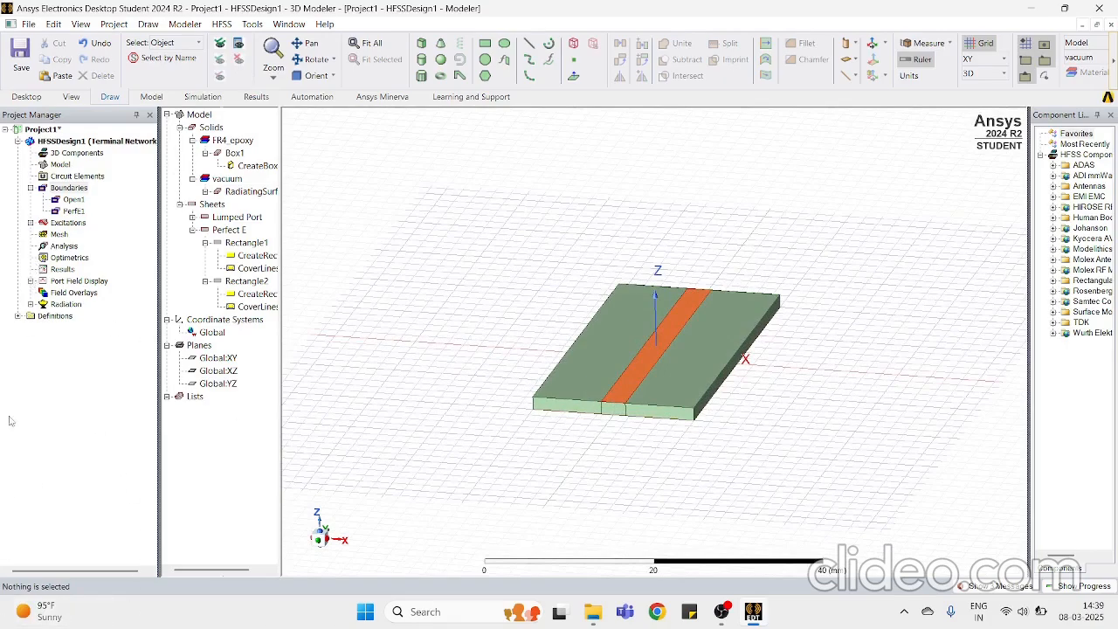
Step: Add an advanced driven solution setup named Setup1 with a single solution frequency of 2.4 GHz
{"action": "right_click", "coordinate": [58, 250]}
{"action": "mouse_move", "coordinate": [210, 279]}
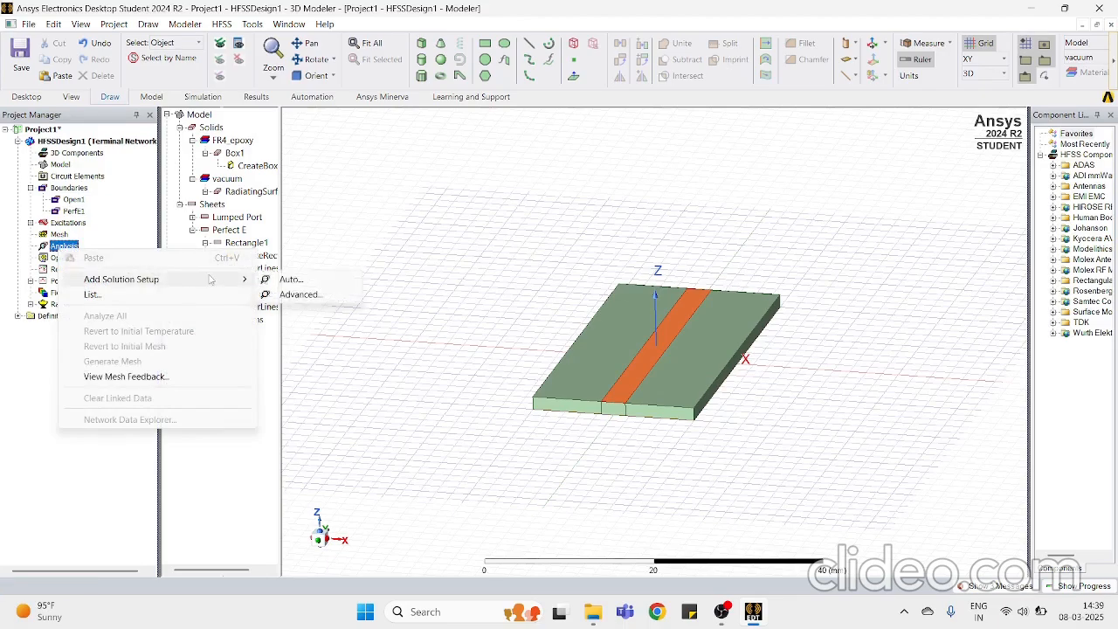
{"action": "left_click", "coordinate": [272, 294]}
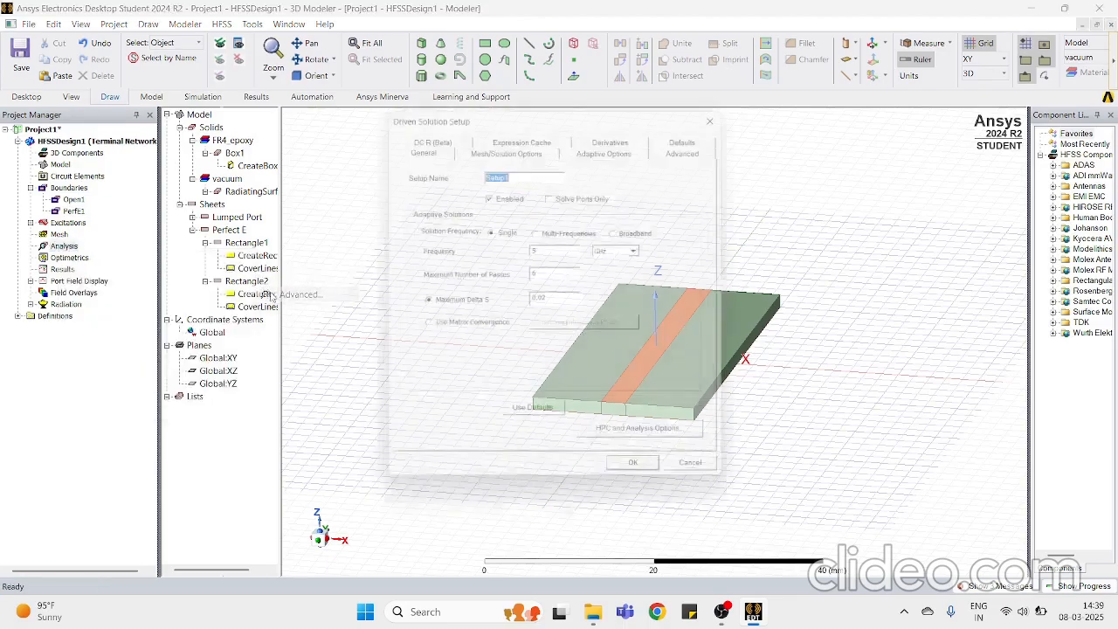
{"action": "double_click", "coordinate": [564, 249]}
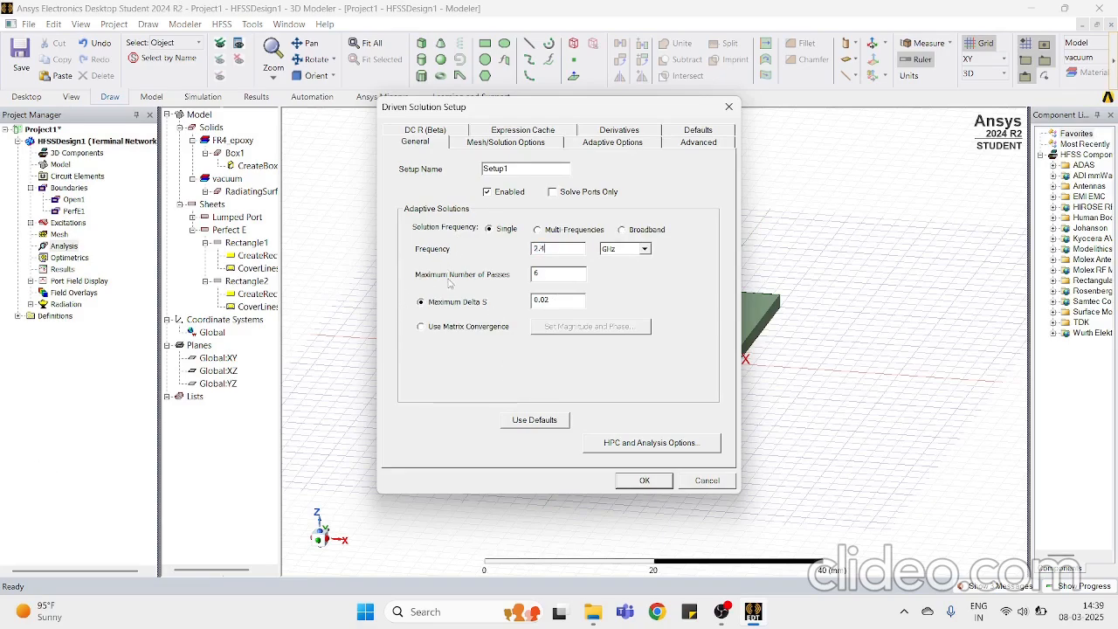
{"action": "double_click", "coordinate": [563, 274]}
{"action": "double_click", "coordinate": [557, 251]}
{"action": "left_click", "coordinate": [644, 481]}
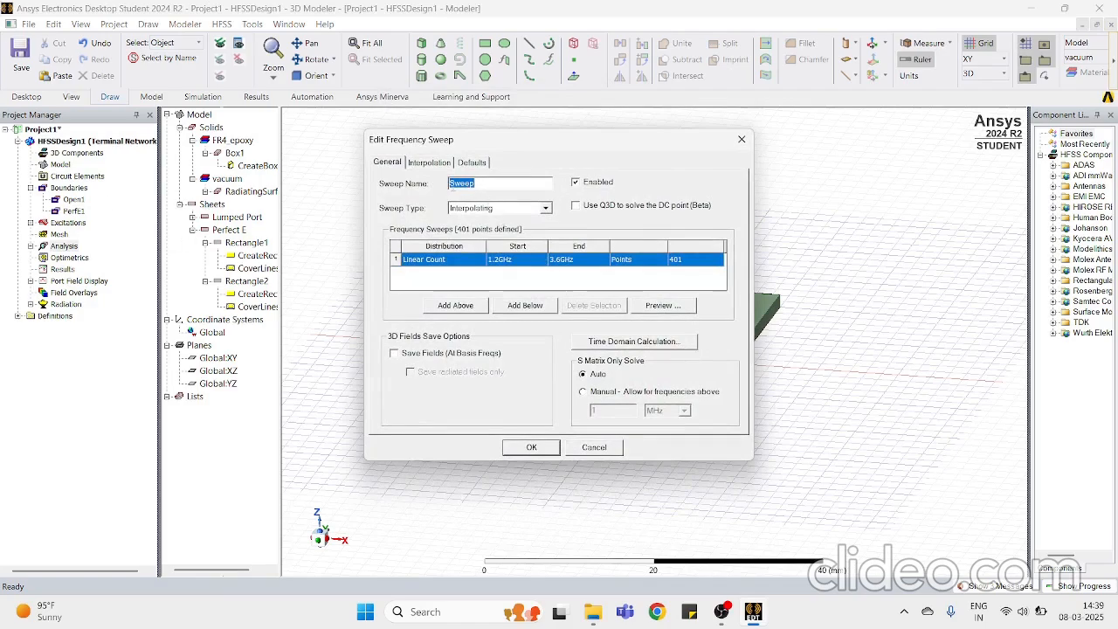
Step: Accept the Interpolating frequency sweep named Sweep with a linear count from 1.2 GHz to 3.6 GHz and 401 points
{"action": "left_click", "coordinate": [476, 183]}
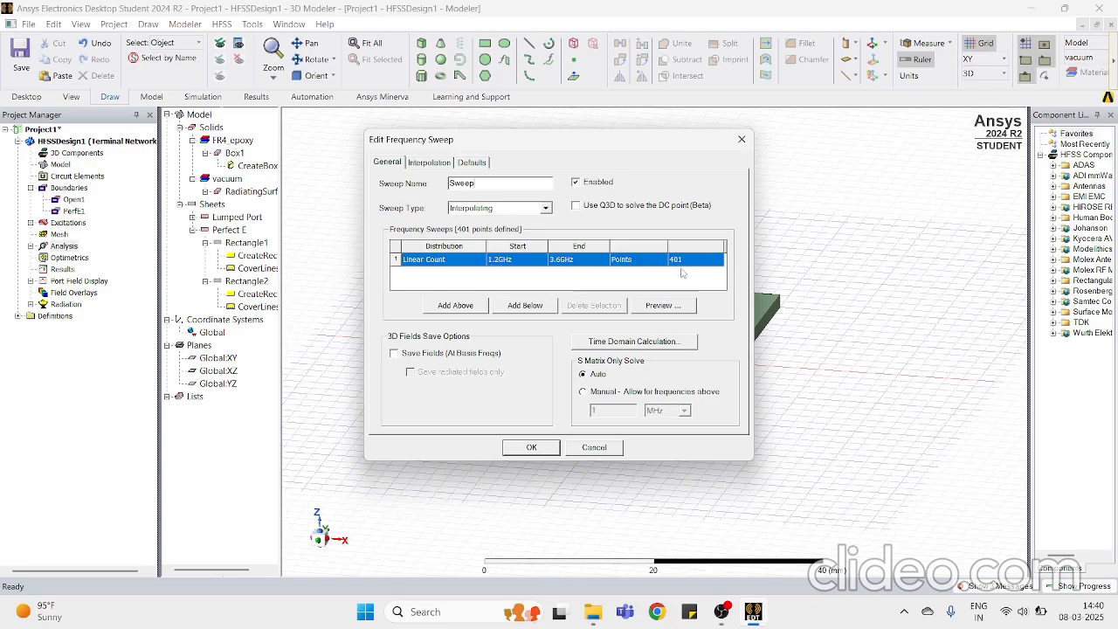
{"action": "left_click", "coordinate": [505, 278]}
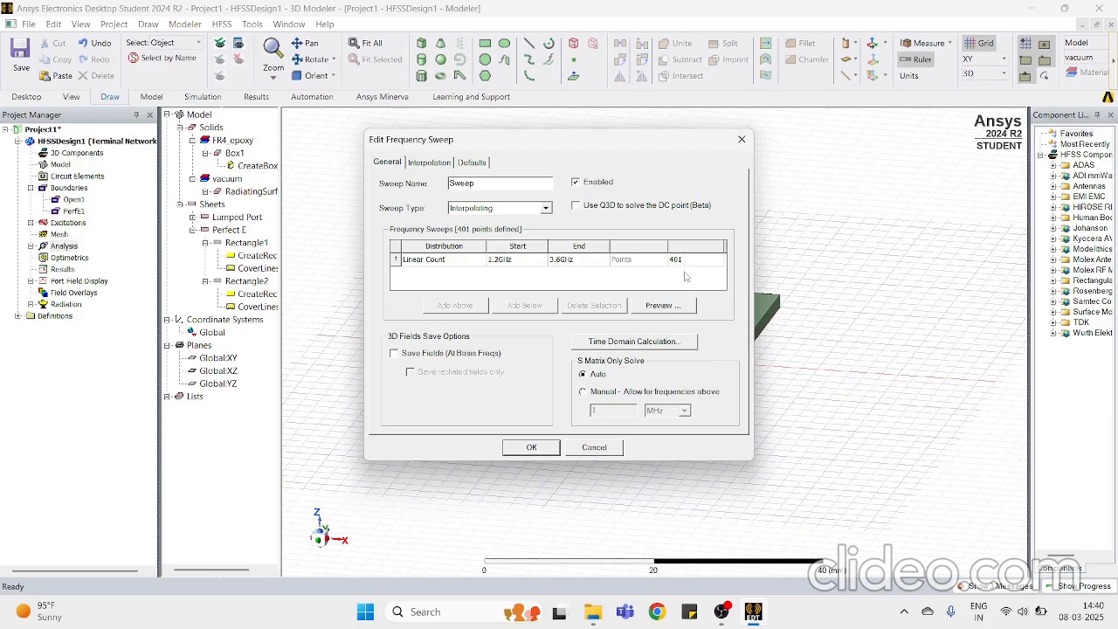
{"action": "left_click", "coordinate": [544, 447]}
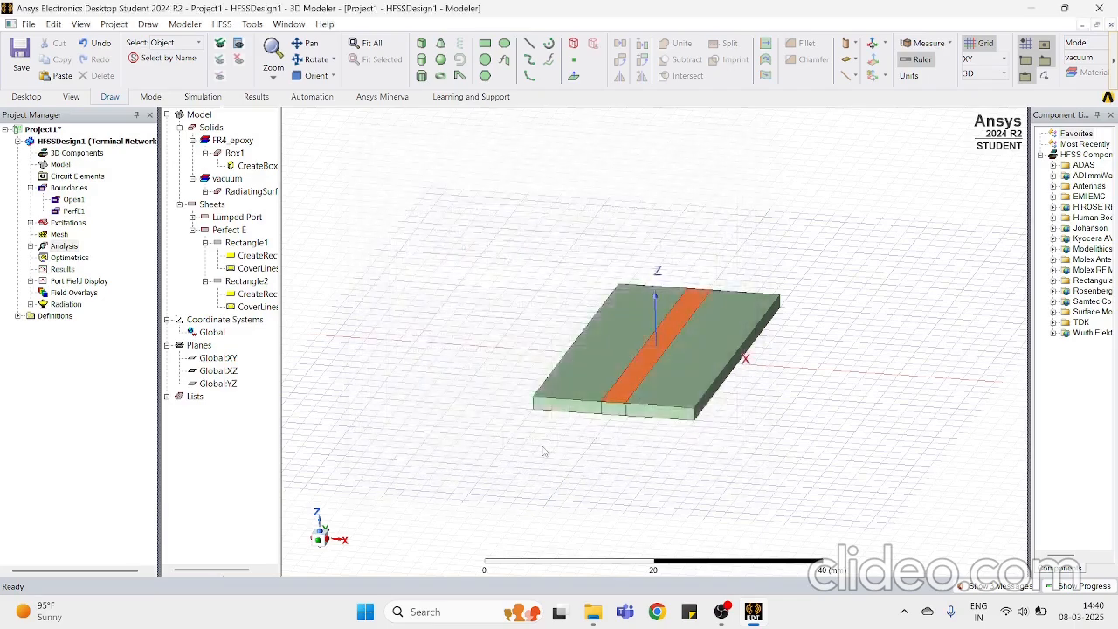
{"action": "left_click", "coordinate": [31, 247]}
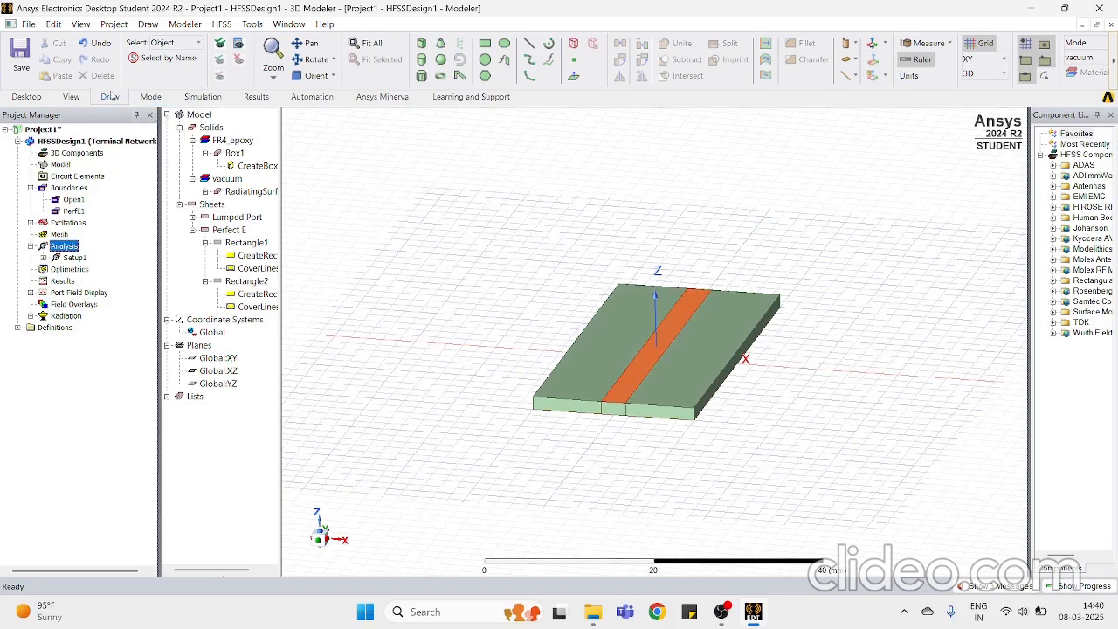
Step: Run the validation check on HFSSDesign1 and close its report
{"action": "left_click", "coordinate": [190, 97]}
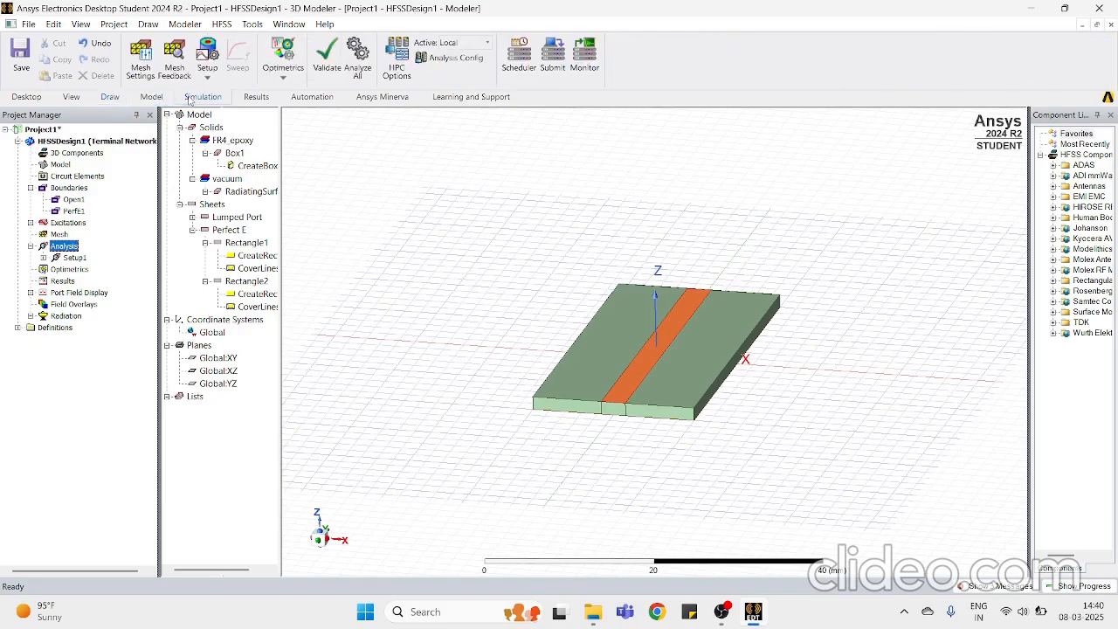
{"action": "left_click", "coordinate": [325, 65]}
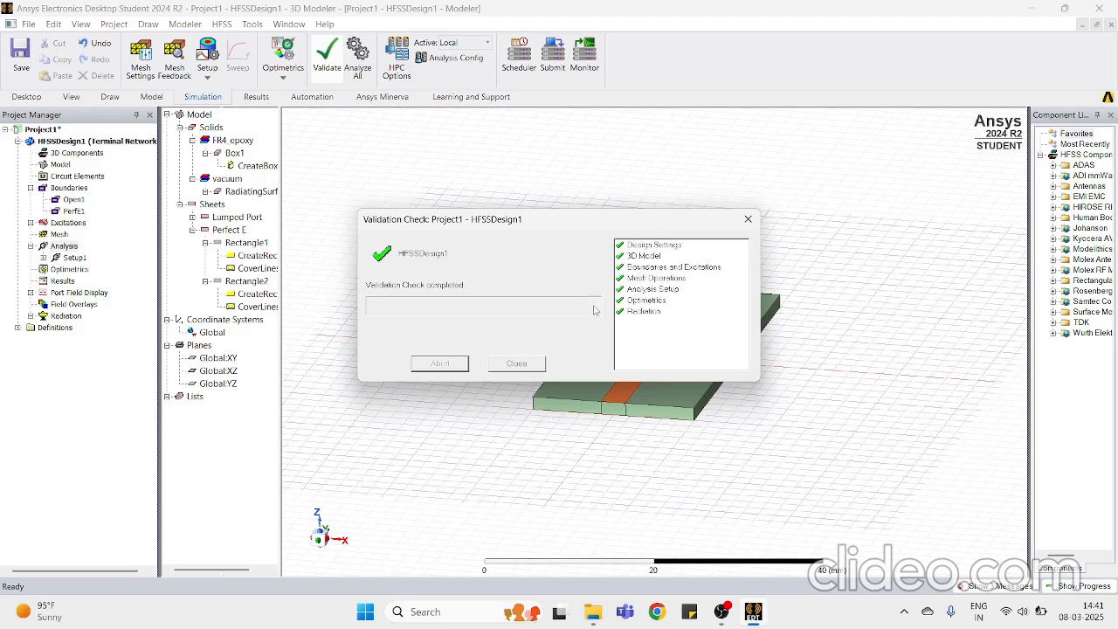
{"action": "left_click", "coordinate": [526, 368]}
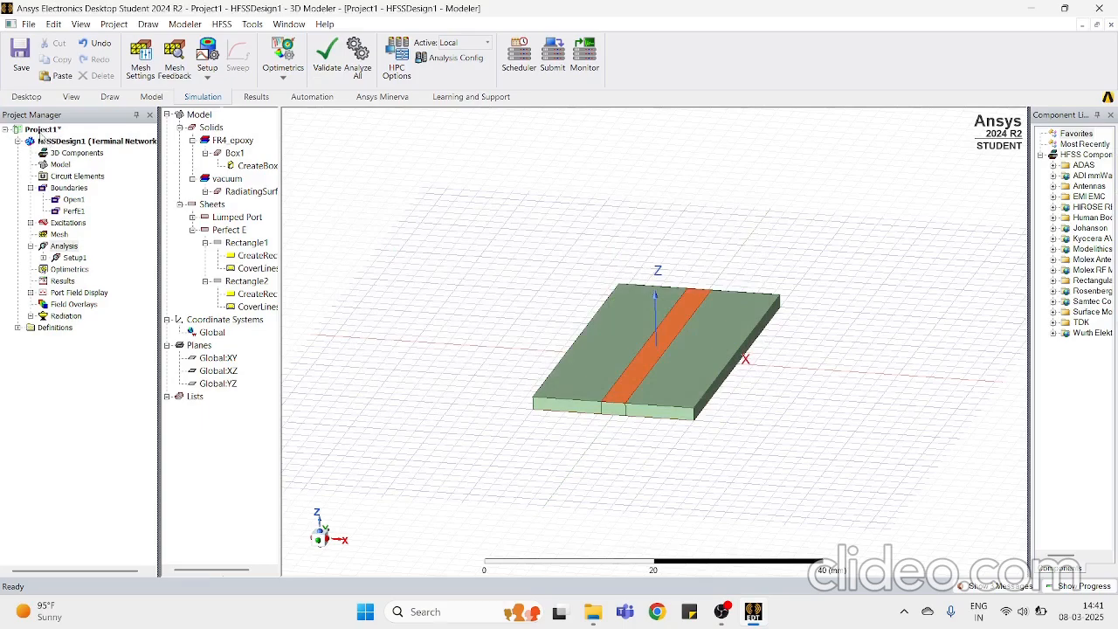
Step: Rename the project as microstrip_line
{"action": "left_click", "coordinate": [40, 131]}
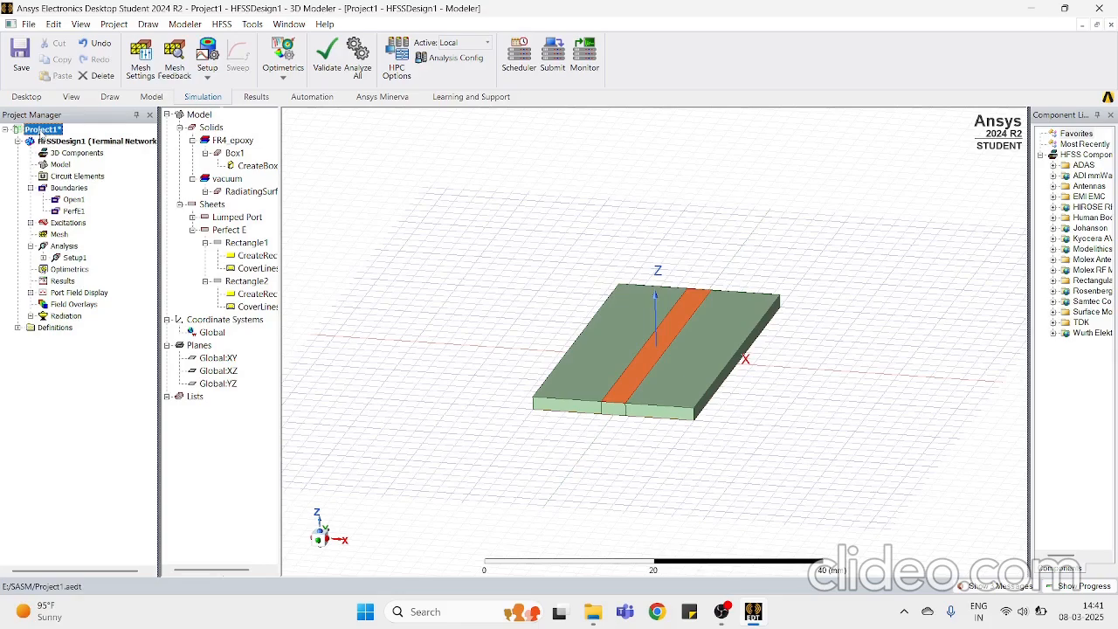
{"action": "right_click", "coordinate": [40, 131]}
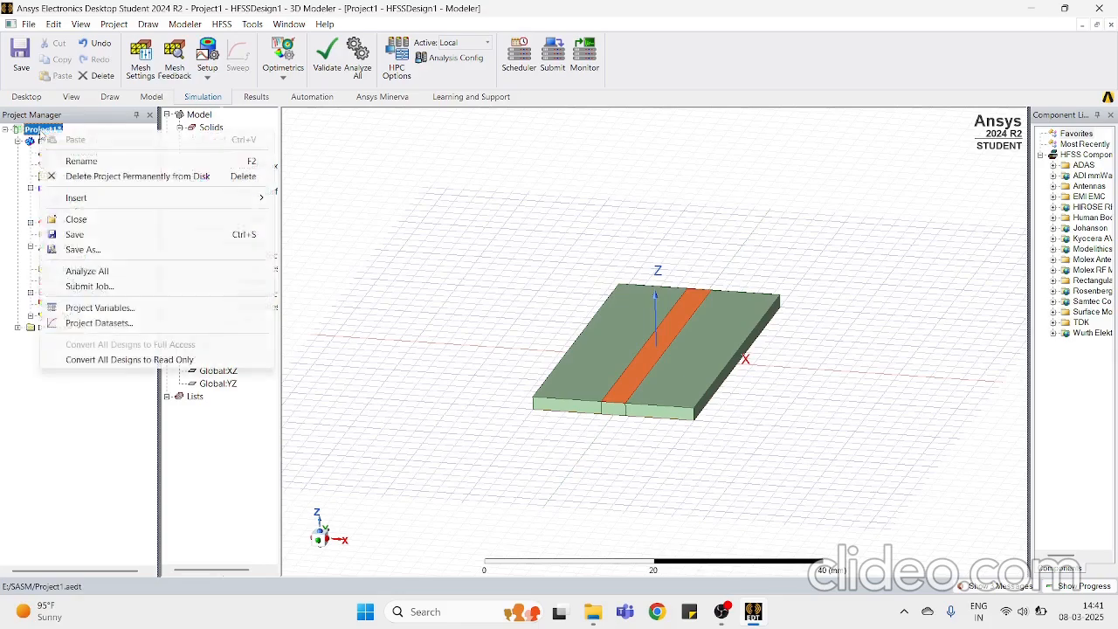
{"action": "left_click", "coordinate": [76, 161]}
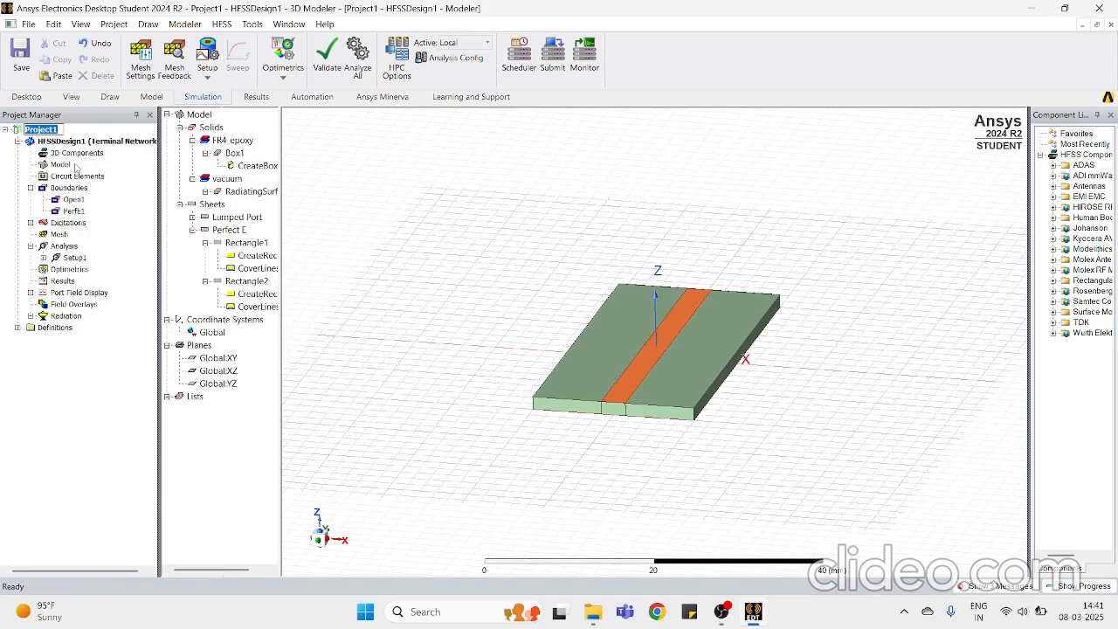
{"action": "type", "text": "microstrip_line"}
{"action": "key", "text": "BackSpace"}
{"action": "key", "text": "BackSpace"}
{"action": "key", "text": "BackSpace"}
{"action": "type", "text": "ine"}
{"action": "key", "text": "Return"}
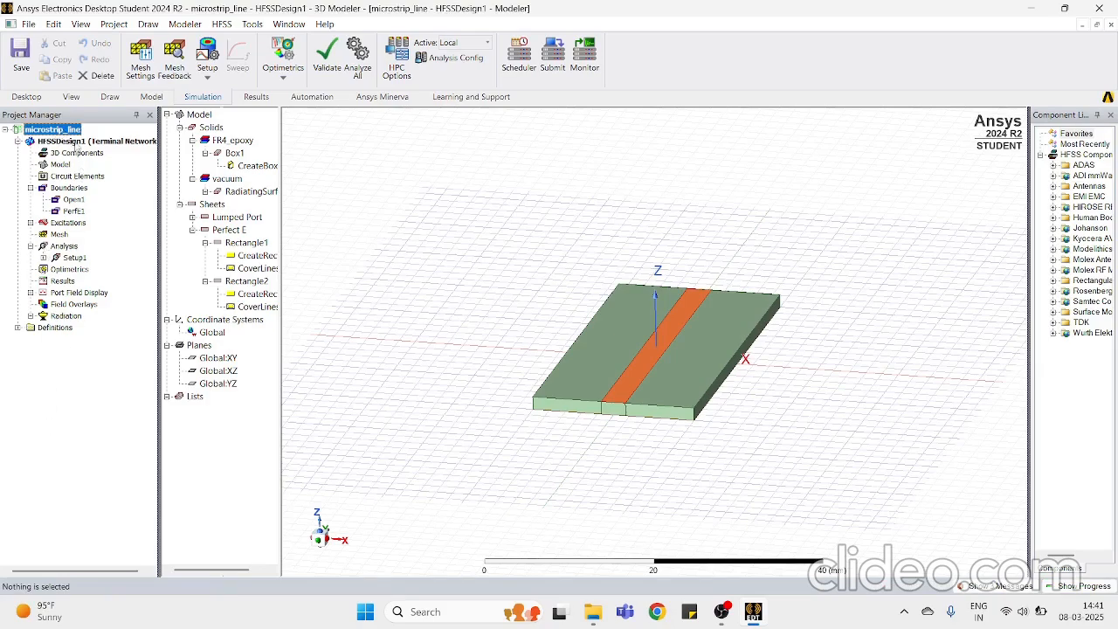
Step: Save the microstrip_line project
{"action": "left_click", "coordinate": [77, 143]}
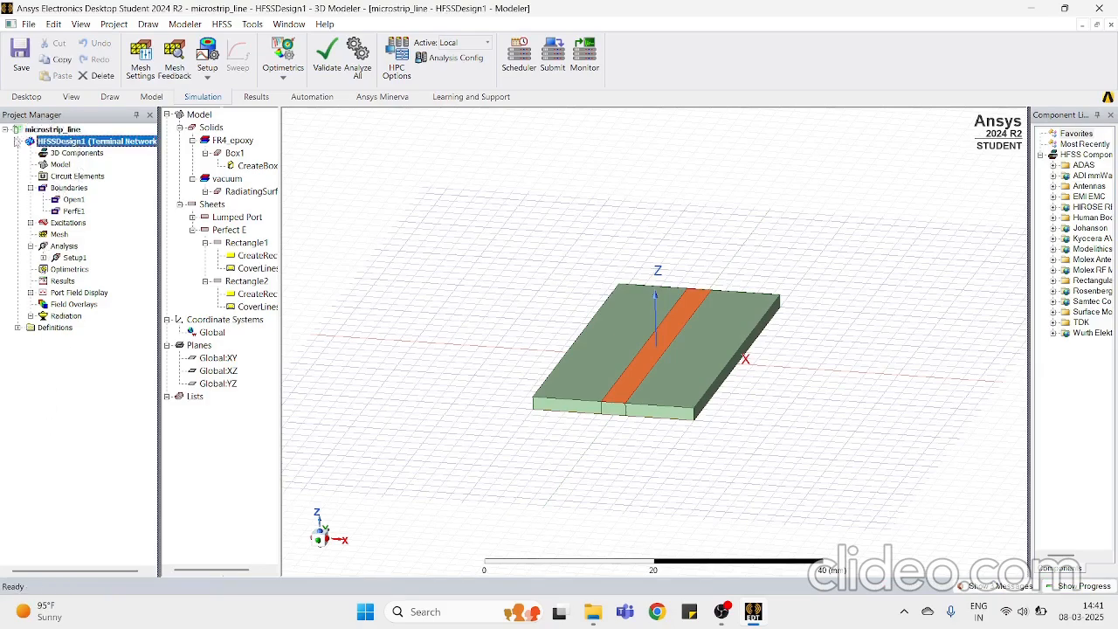
{"action": "left_click", "coordinate": [19, 54]}
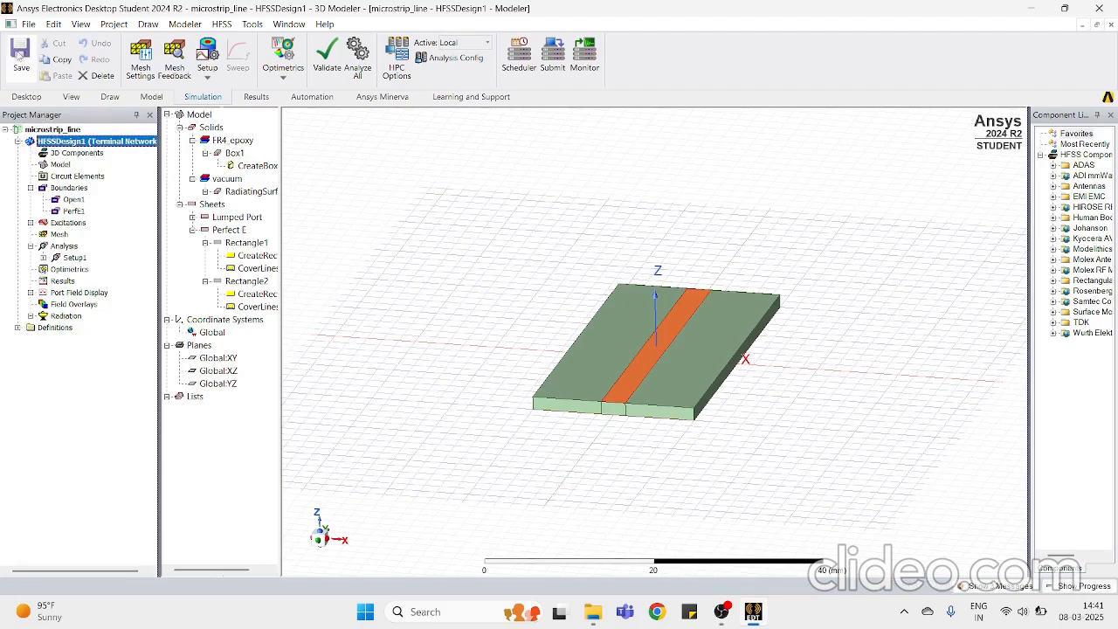
{"action": "left_click", "coordinate": [20, 55]}
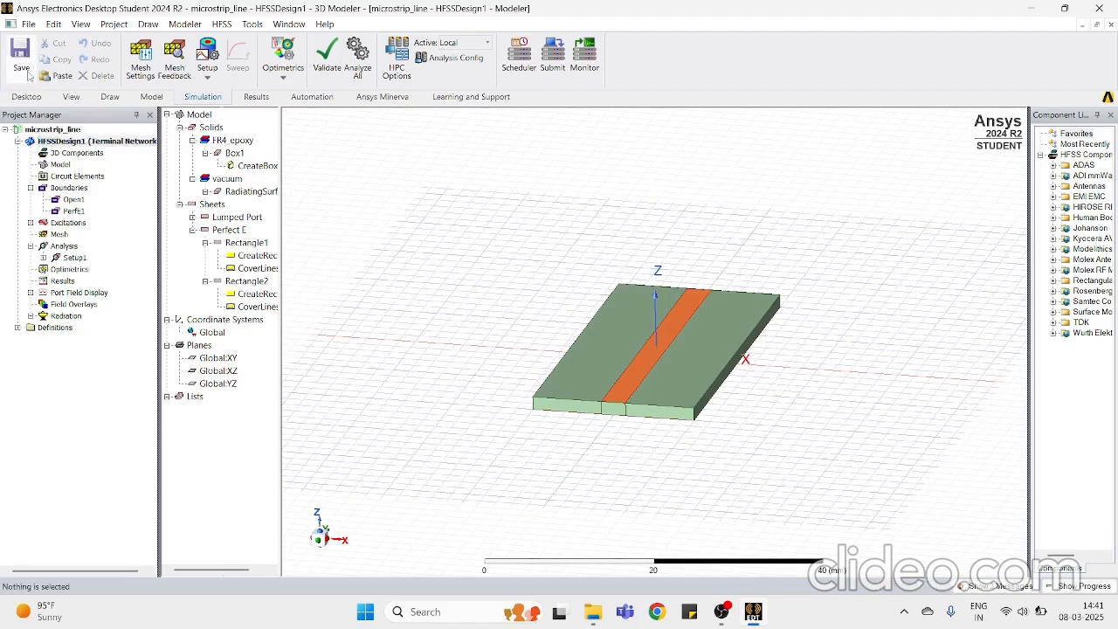
Step: Save the project and run Analyze All, monitoring the solution progress until the simulation finishes
{"action": "left_click", "coordinate": [19, 58]}
{"action": "left_click", "coordinate": [17, 59]}
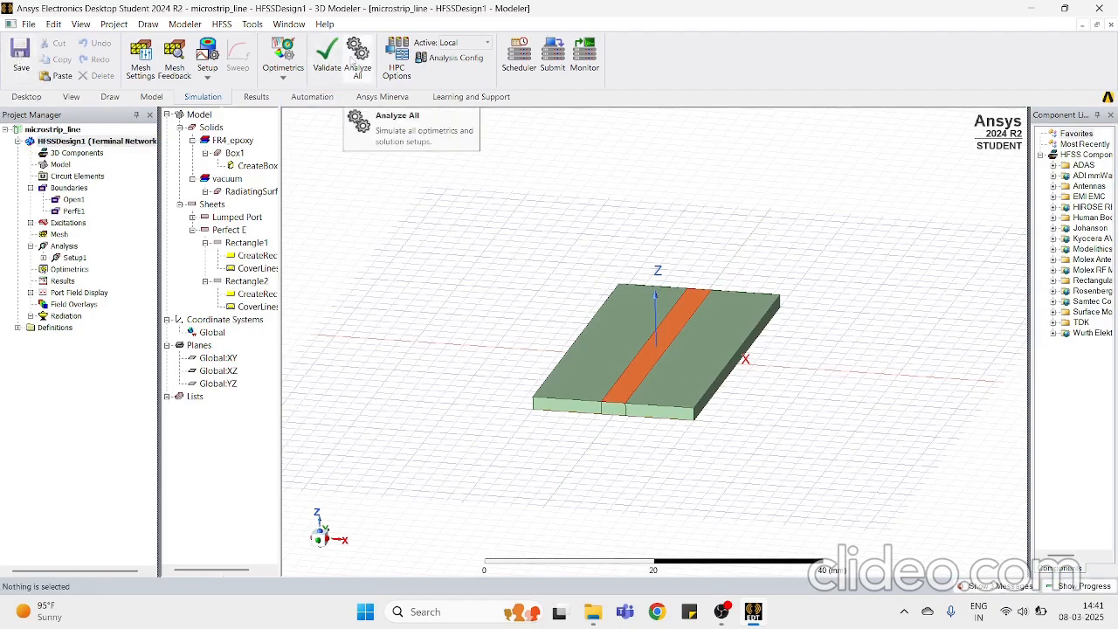
{"action": "left_click", "coordinate": [358, 59]}
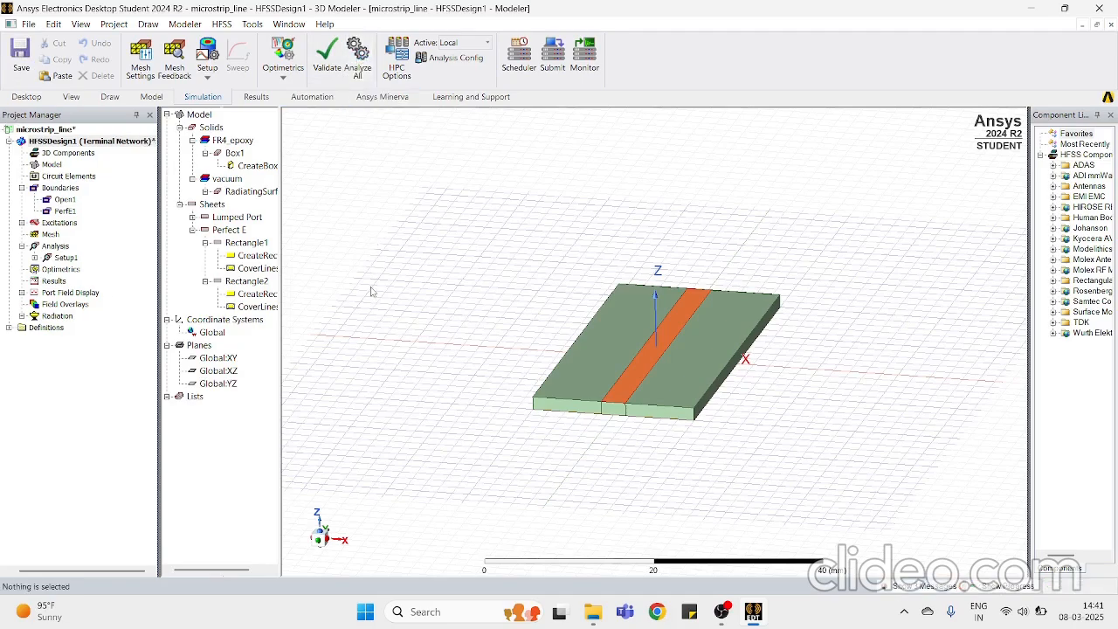
{"action": "left_click", "coordinate": [1001, 591]}
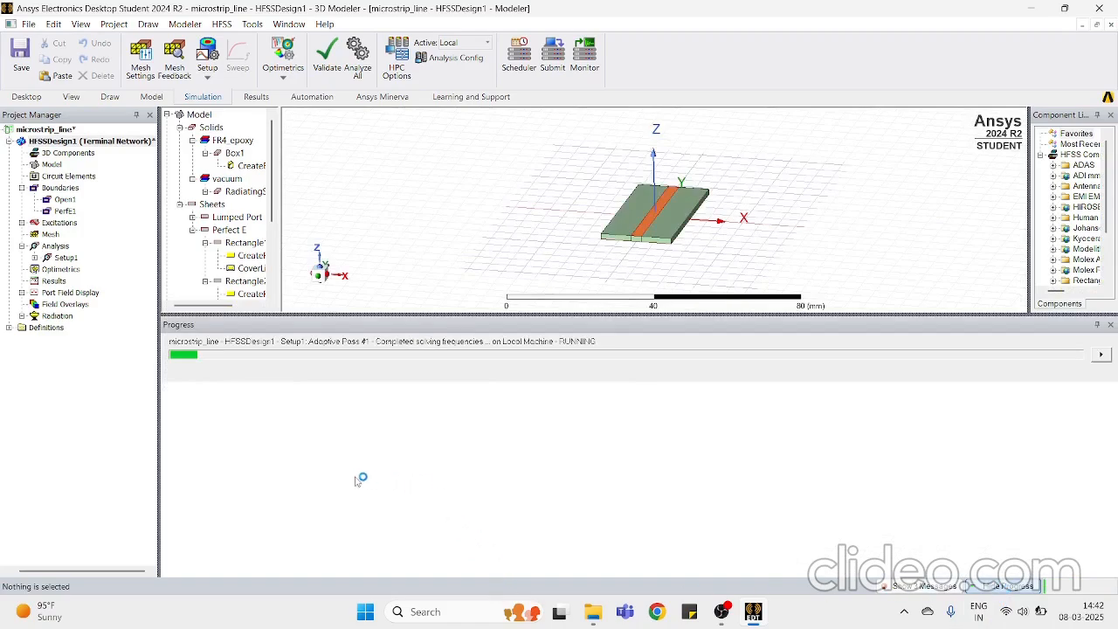
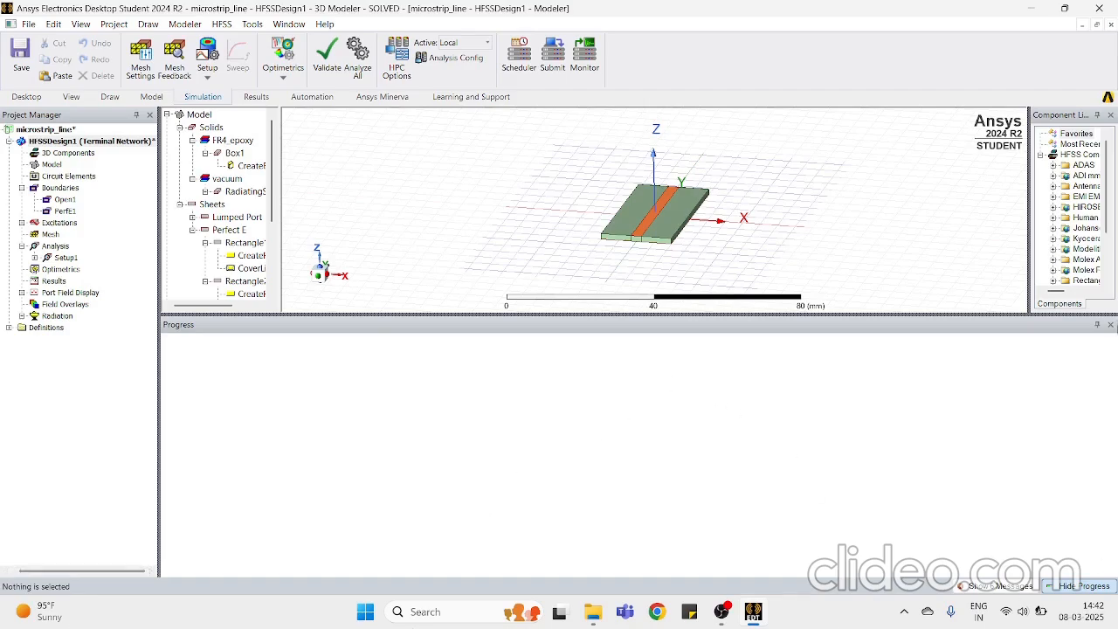
{"action": "left_click", "coordinate": [1110, 324]}
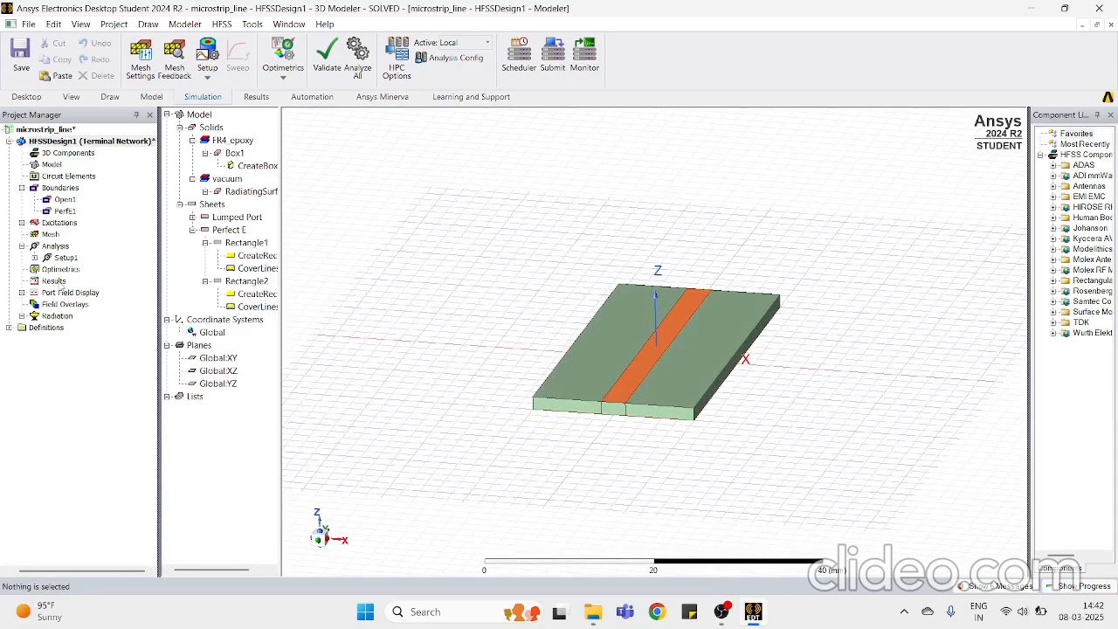
Step: Create a modal solution data rectangular plot of S(1,1), S(2,1), S(1,2) and S(2,2) in dB for Setup1 : Sweep
{"action": "right_click", "coordinate": [62, 286]}
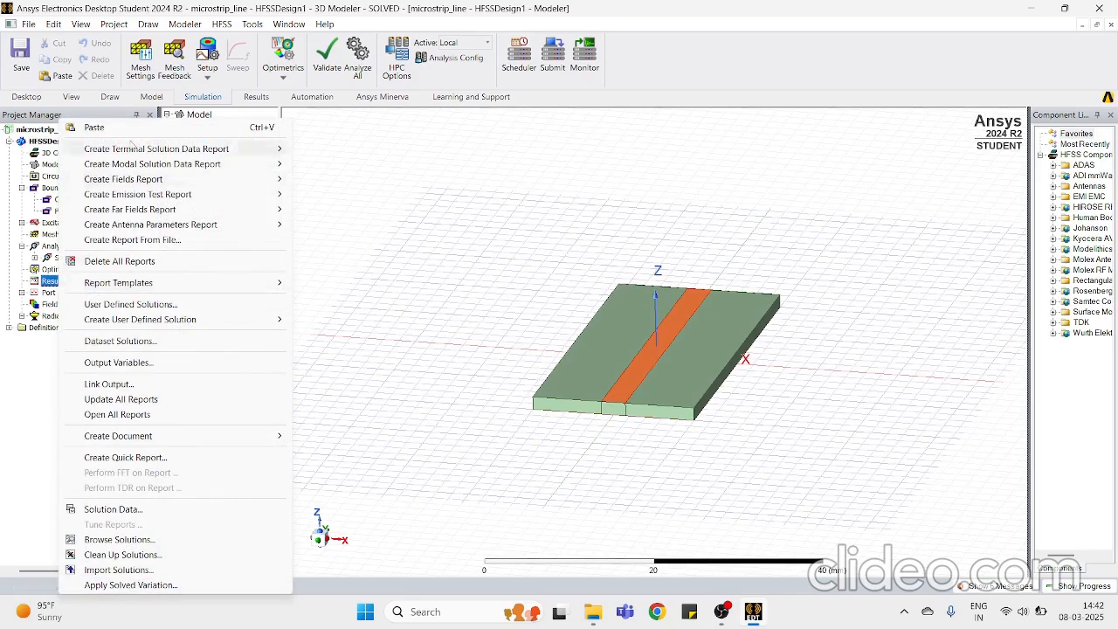
{"action": "mouse_move", "coordinate": [179, 163]}
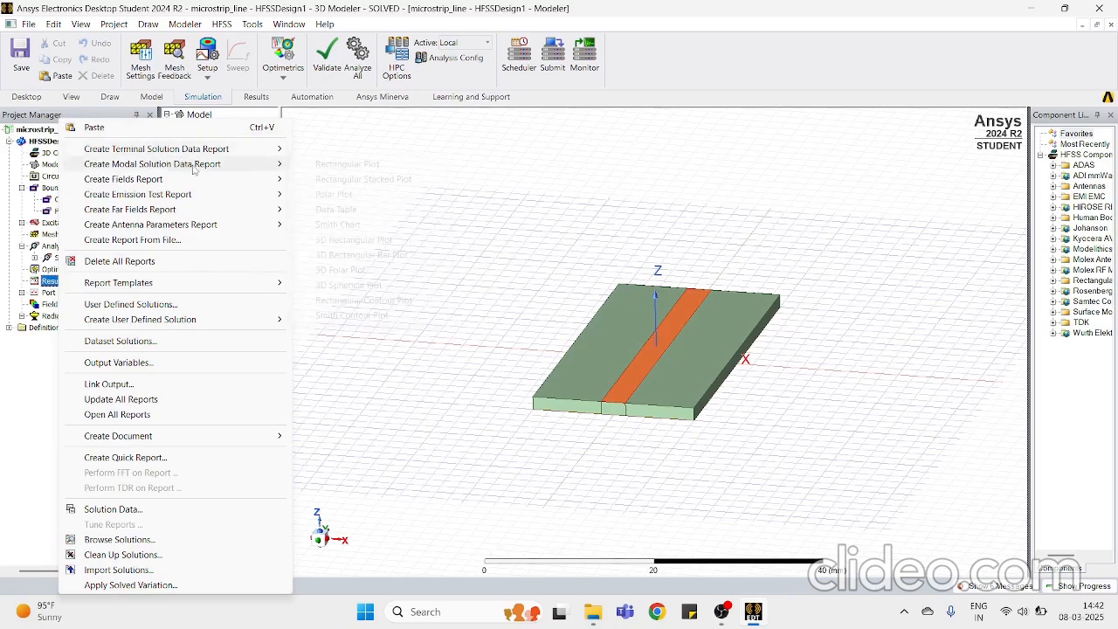
{"action": "left_click", "coordinate": [321, 165]}
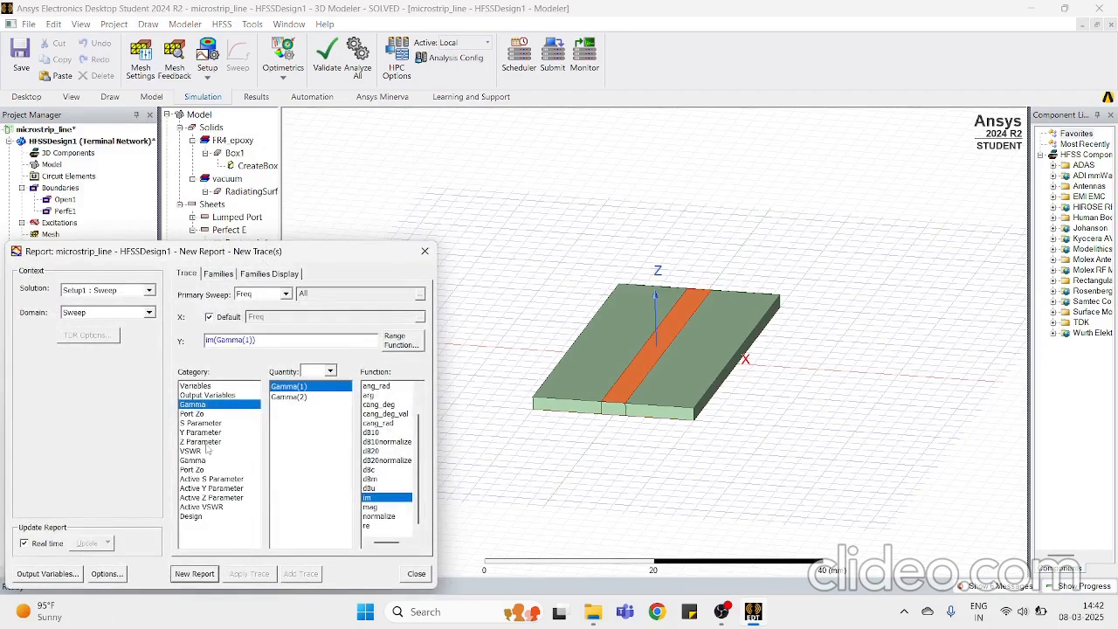
{"action": "left_click", "coordinate": [209, 423]}
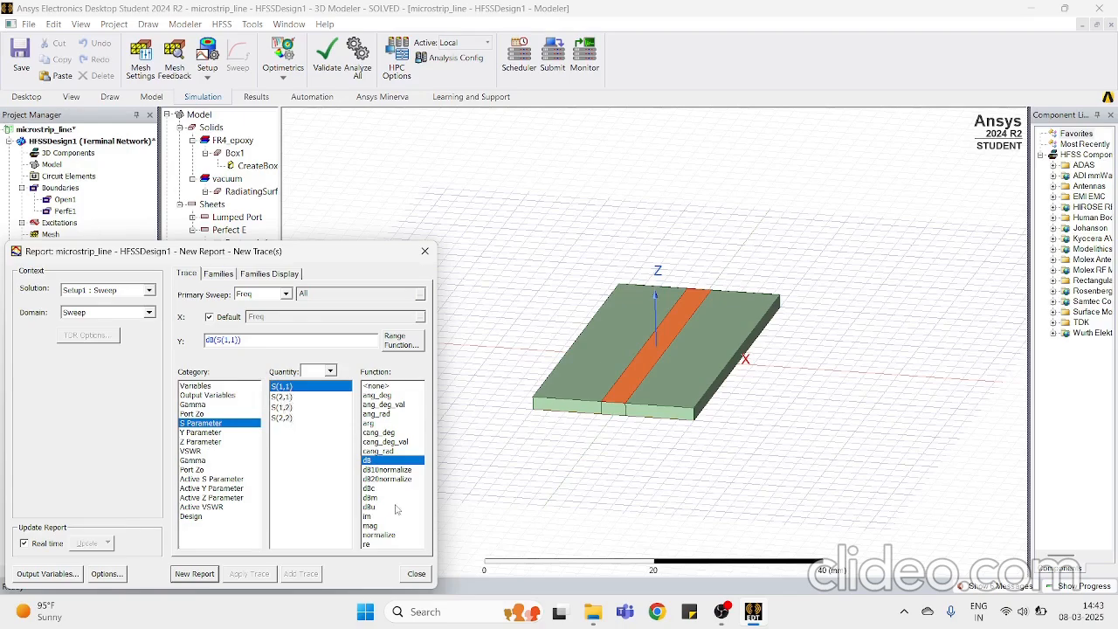
{"action": "left_click", "coordinate": [287, 397], "text": "ctrl"}
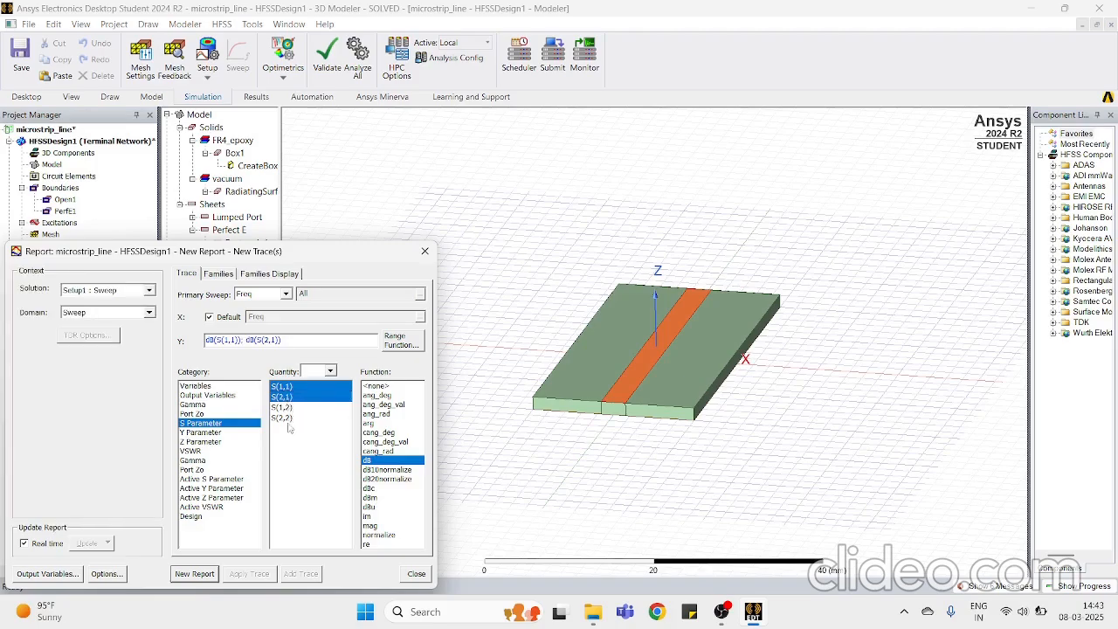
{"action": "left_click", "coordinate": [289, 408], "text": "ctrl"}
{"action": "left_click", "coordinate": [289, 418], "text": "ctrl"}
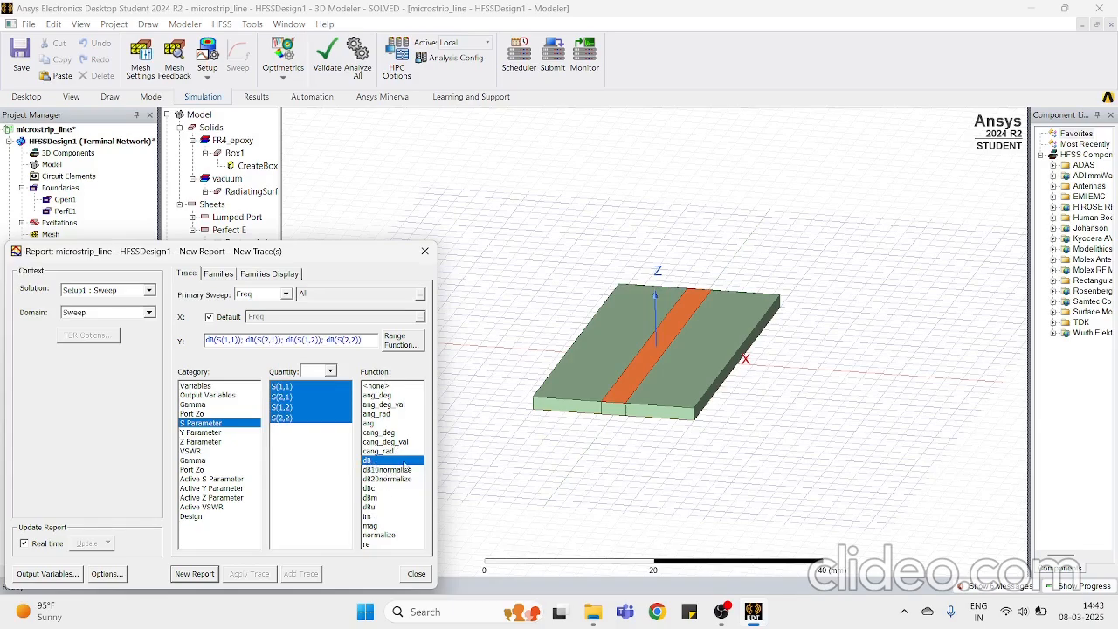
{"action": "left_click", "coordinate": [193, 574]}
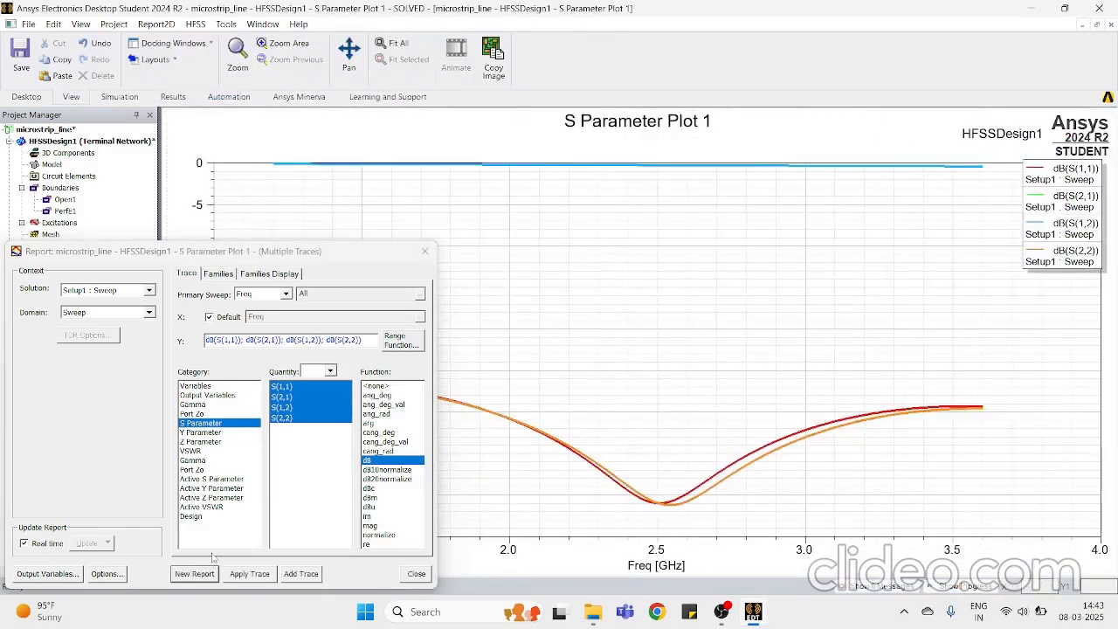
{"action": "left_click", "coordinate": [418, 254]}
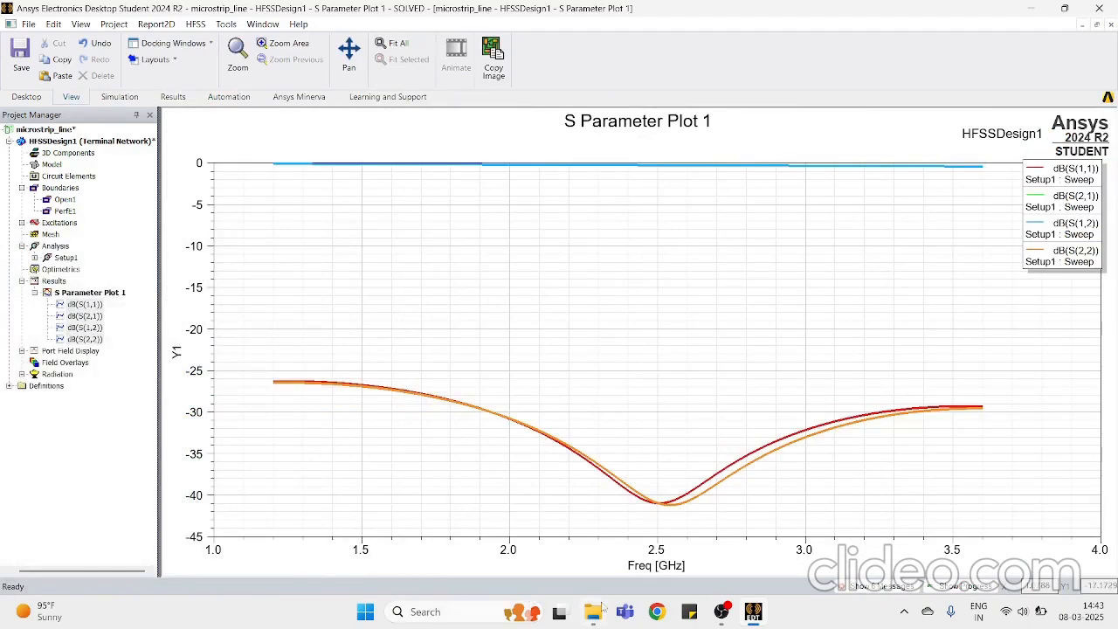
Step: Highlight the dB(S(1,1)) curve in the S-parameter plot to inspect it, and clear the selection
{"action": "left_click", "coordinate": [718, 477]}
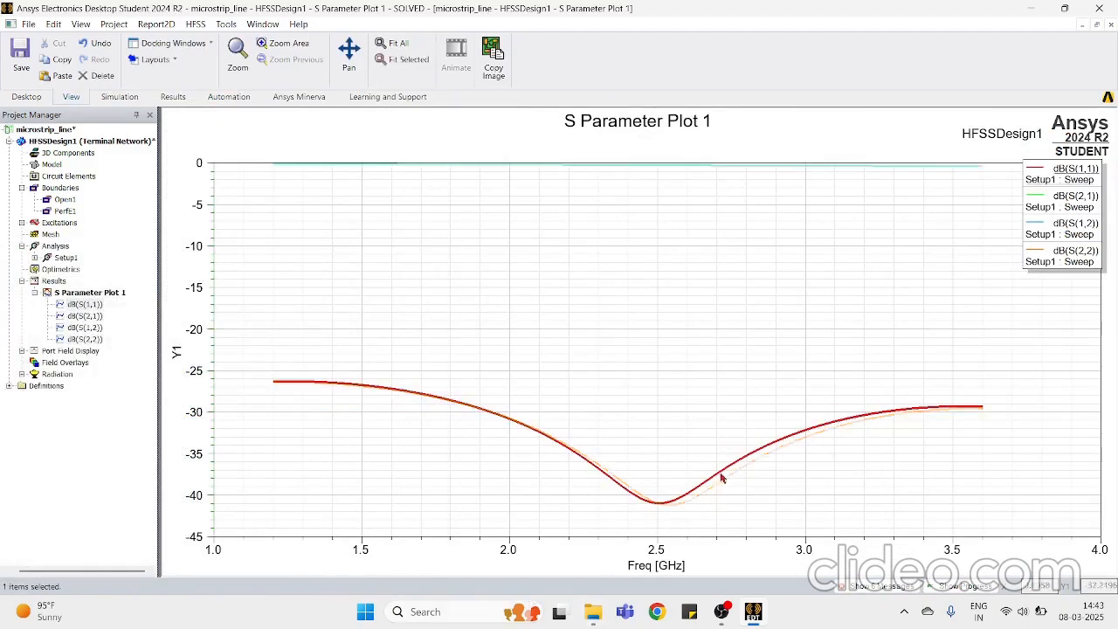
{"action": "left_click", "coordinate": [737, 481]}
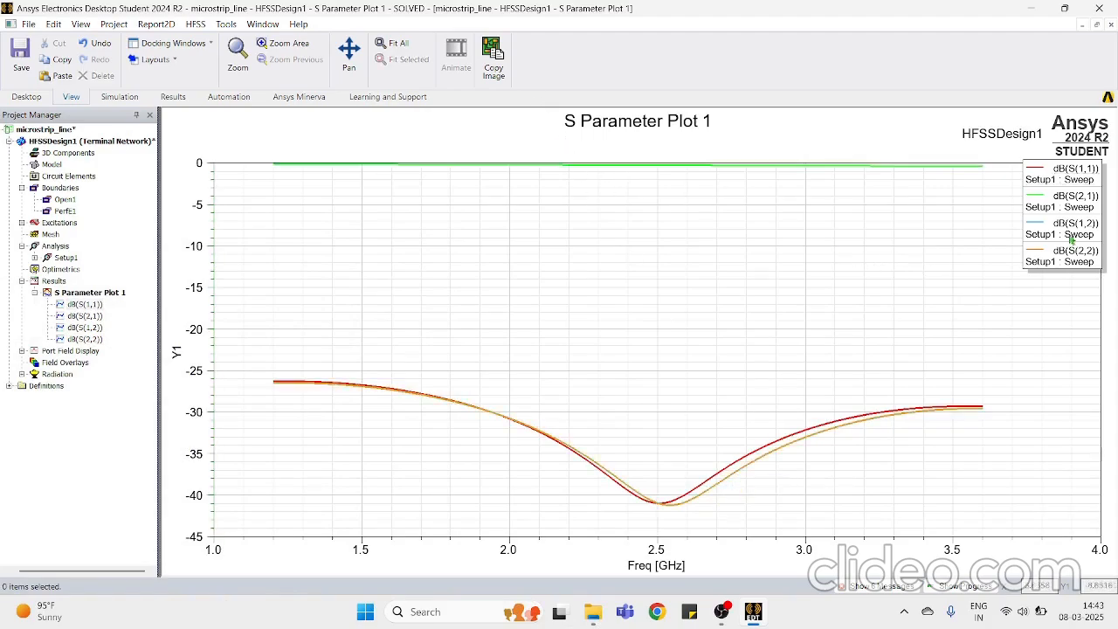
Step: Highlight the dB(S(2,1)) and dB(S(1,2)) traces in the S-parameter plot to examine transmission, and clear the selection
{"action": "left_click", "coordinate": [1072, 201]}
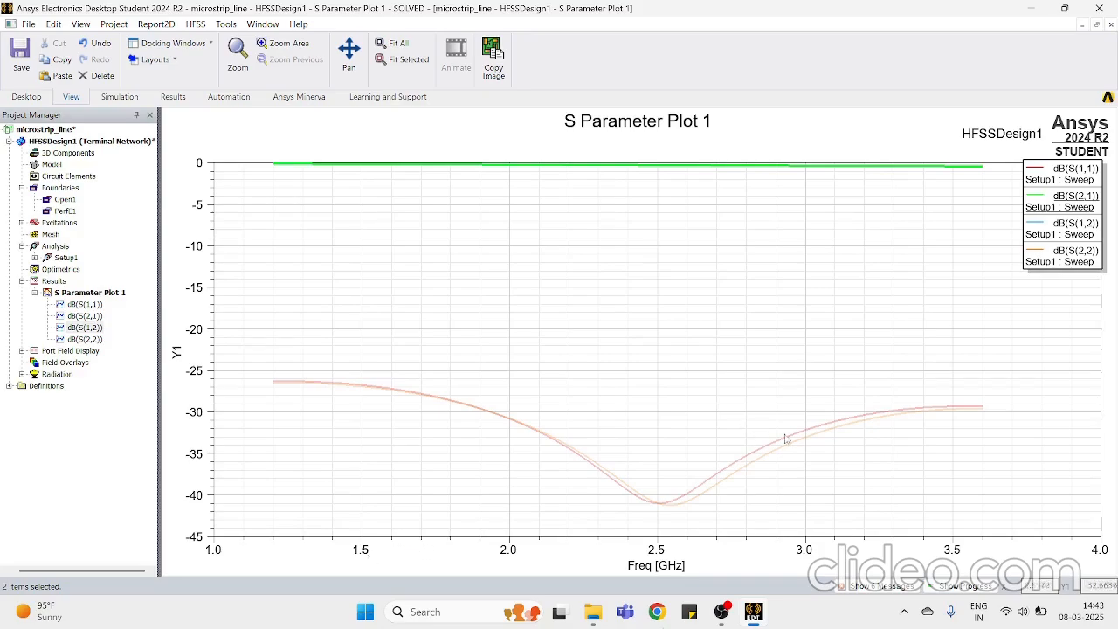
{"action": "left_click", "coordinate": [1076, 220]}
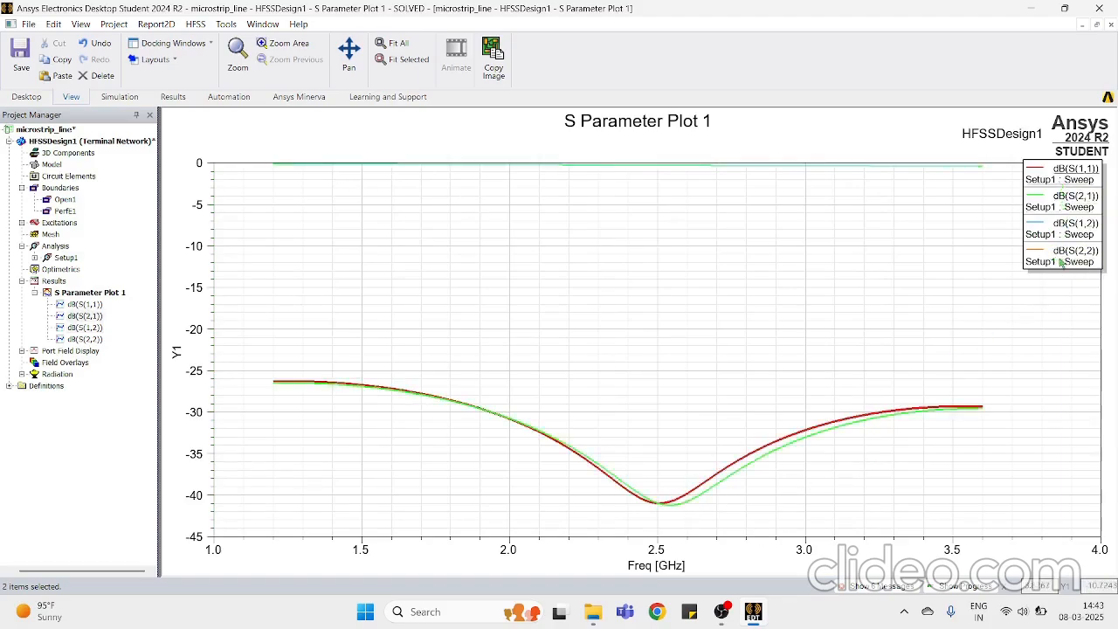
{"action": "left_click", "coordinate": [605, 353]}
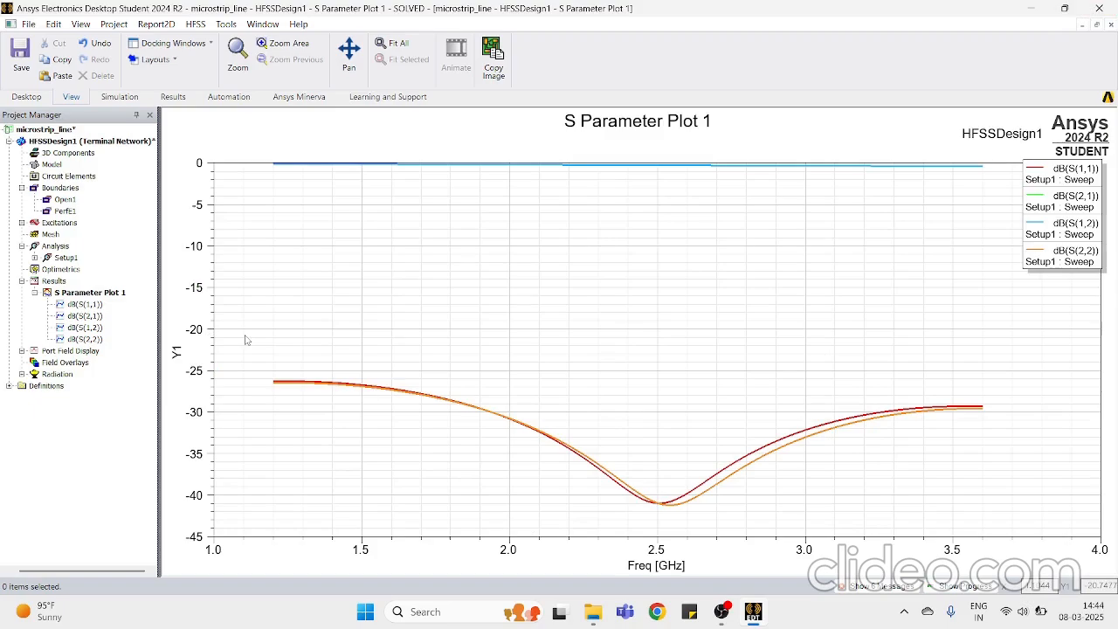
Step: Add an X marker to the S-parameter plot and place it at about 2.504 GHz
{"action": "right_click", "coordinate": [242, 265]}
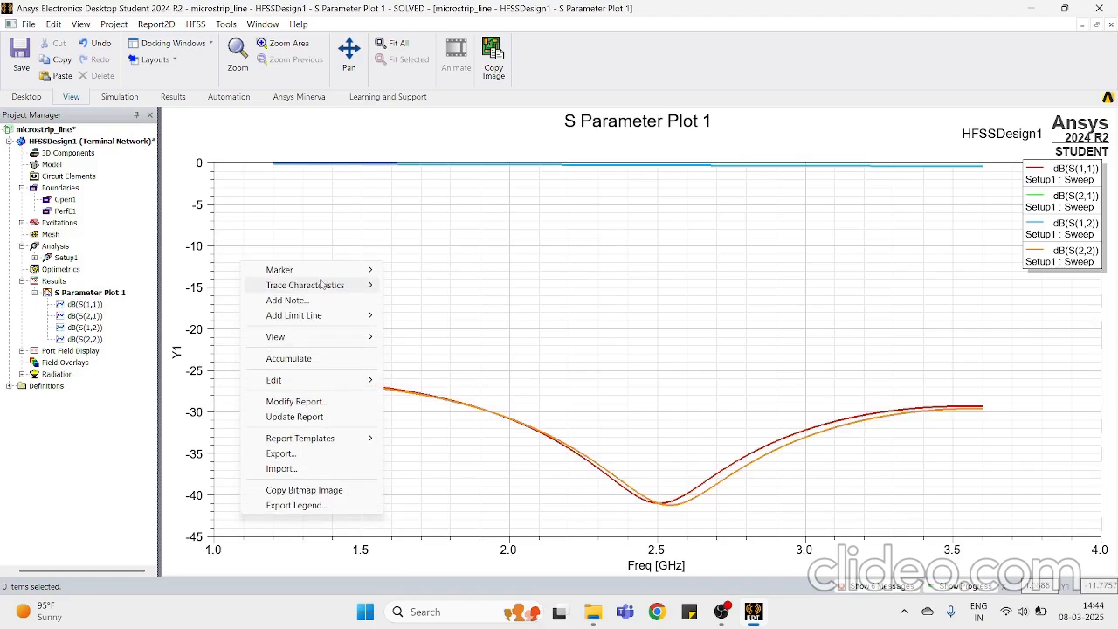
{"action": "mouse_move", "coordinate": [358, 272]}
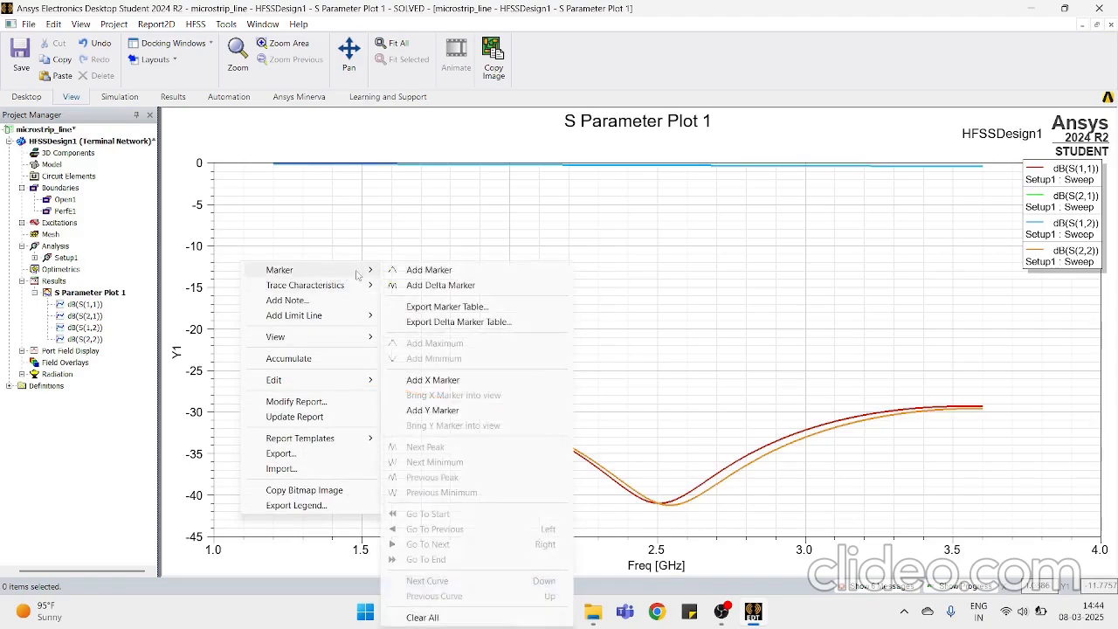
{"action": "left_click", "coordinate": [427, 379]}
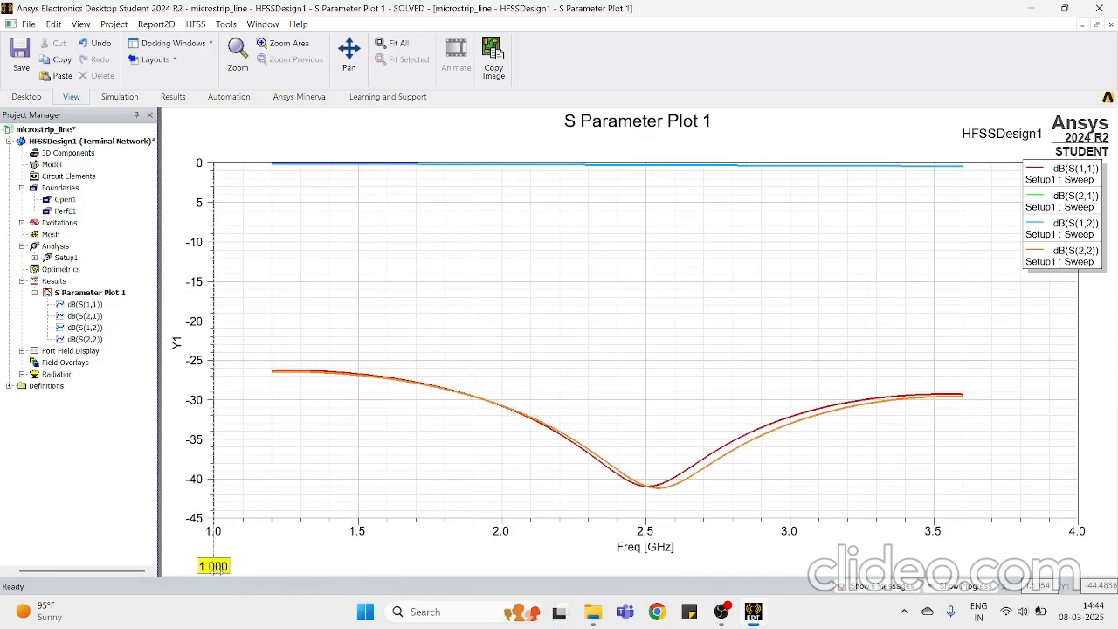
{"action": "mouse_move", "coordinate": [213, 563]}
{"action": "left_mouse_down"}
{"action": "mouse_move", "coordinate": [582, 553]}
{"action": "mouse_move", "coordinate": [649, 540]}
{"action": "left_mouse_up"}
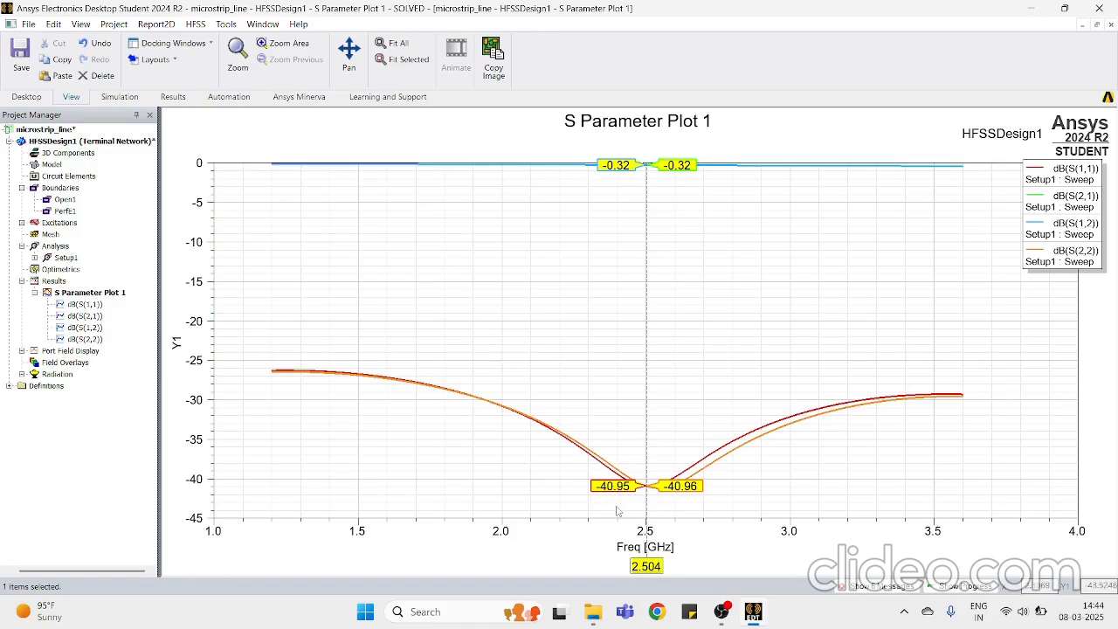
Step: Examine the transmission trace at the X marker by highlighting the dB(S(1,2)) curve, and clear the selection
{"action": "left_click", "coordinate": [594, 575]}
{"action": "key", "text": "alt+Tab"}
{"action": "left_click", "coordinate": [535, 167]}
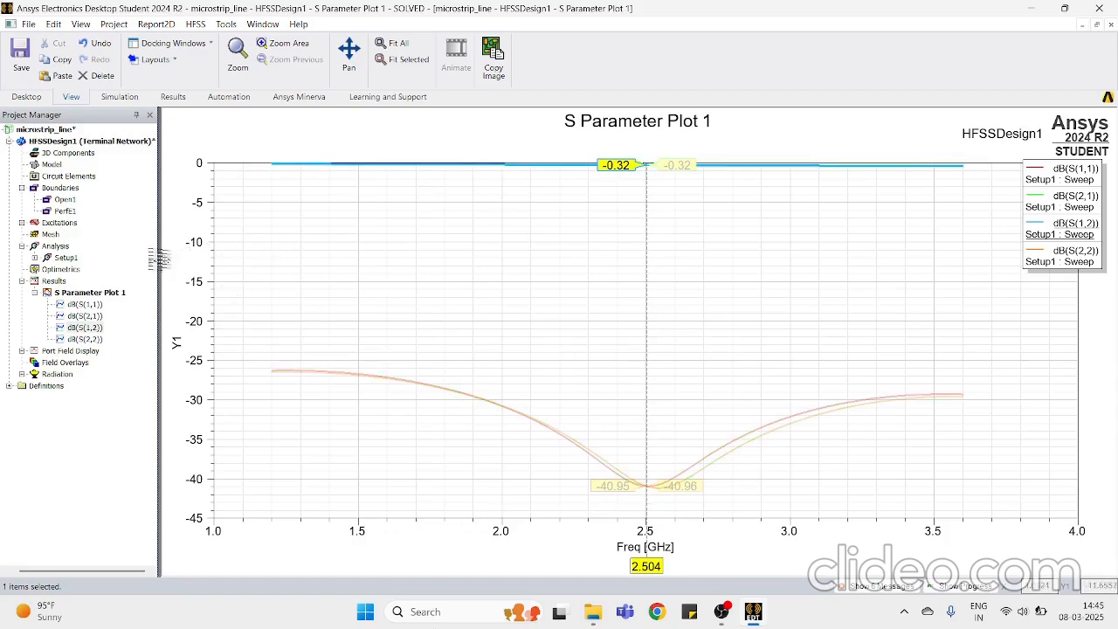
{"action": "left_click", "coordinate": [528, 463]}
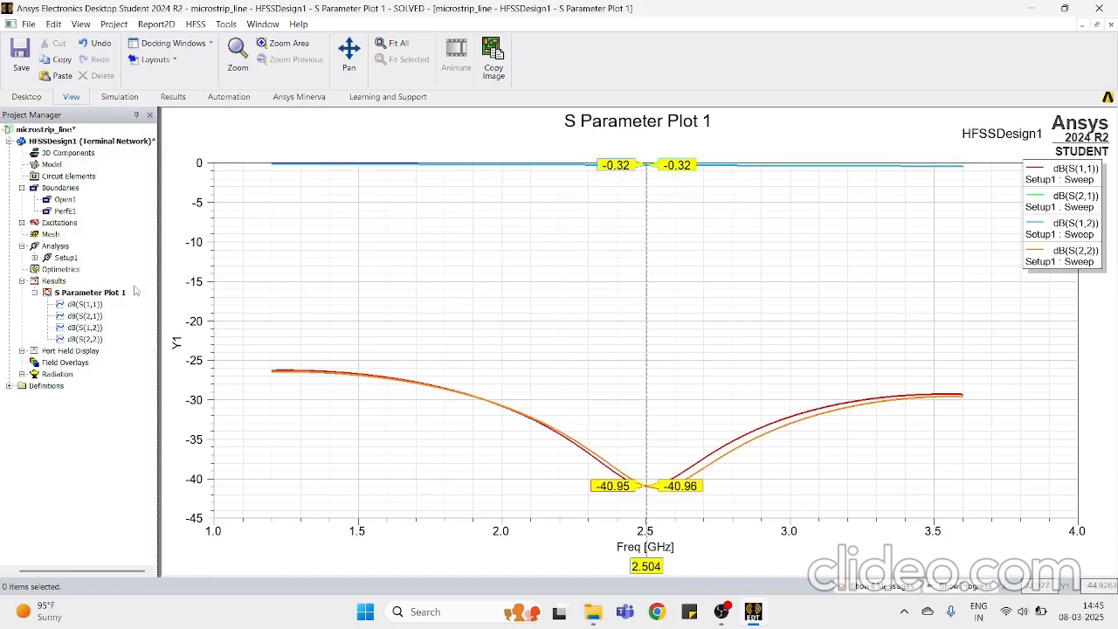
Step: Return to the 3D model of HFSSDesign1 and get a close view of the microstrip line
{"action": "left_click", "coordinate": [105, 143]}
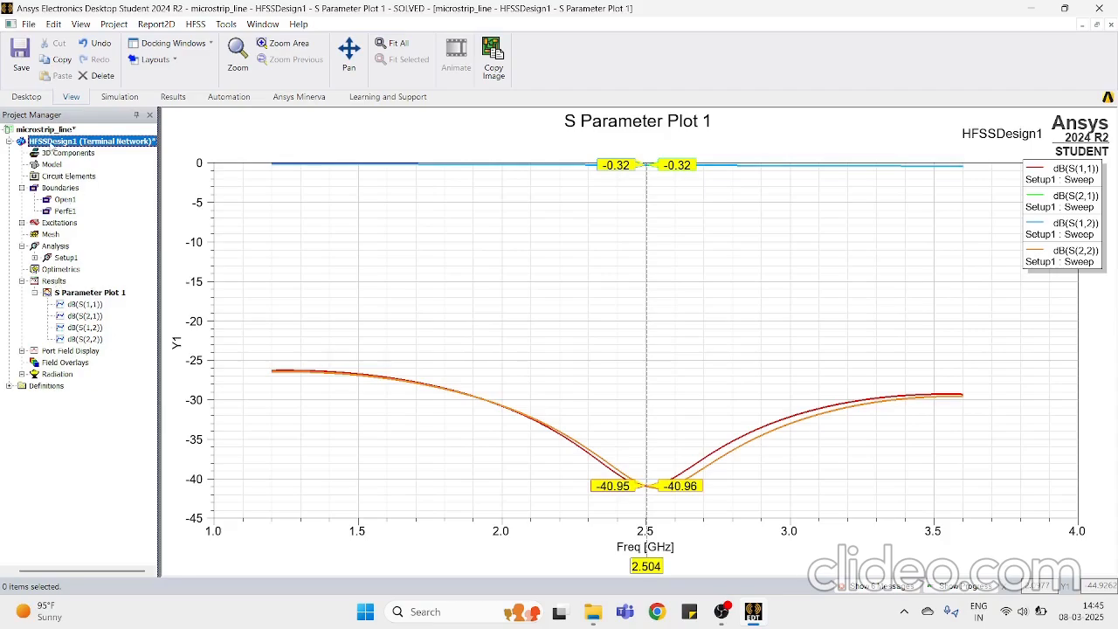
{"action": "double_click", "coordinate": [51, 143]}
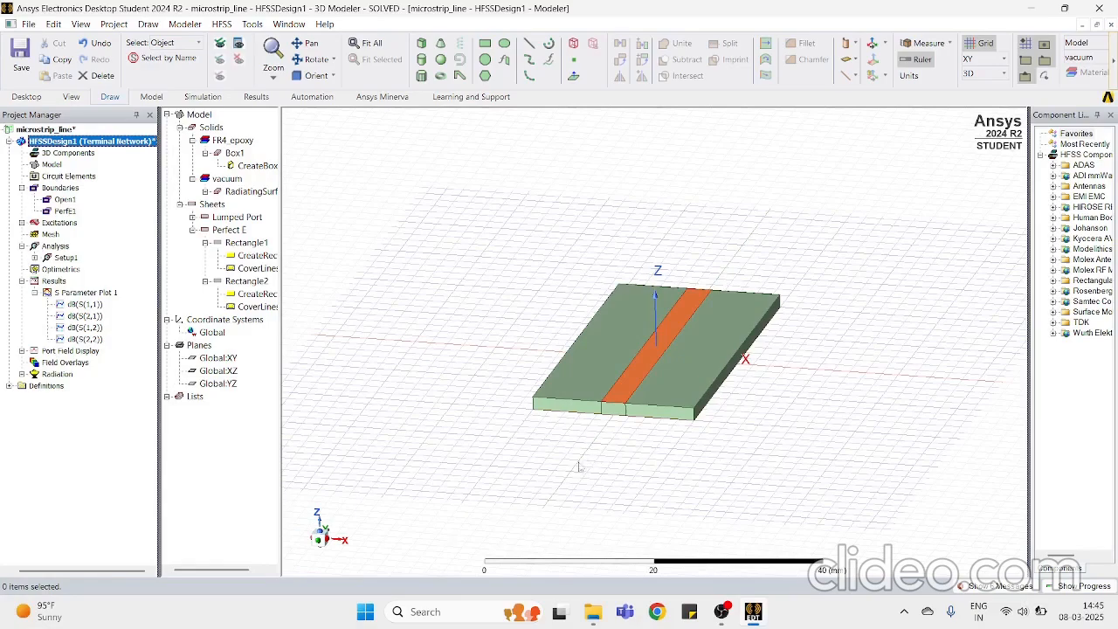
{"action": "scroll", "coordinate": [647, 343], "scroll_direction": "up", "scroll_amount": 3}
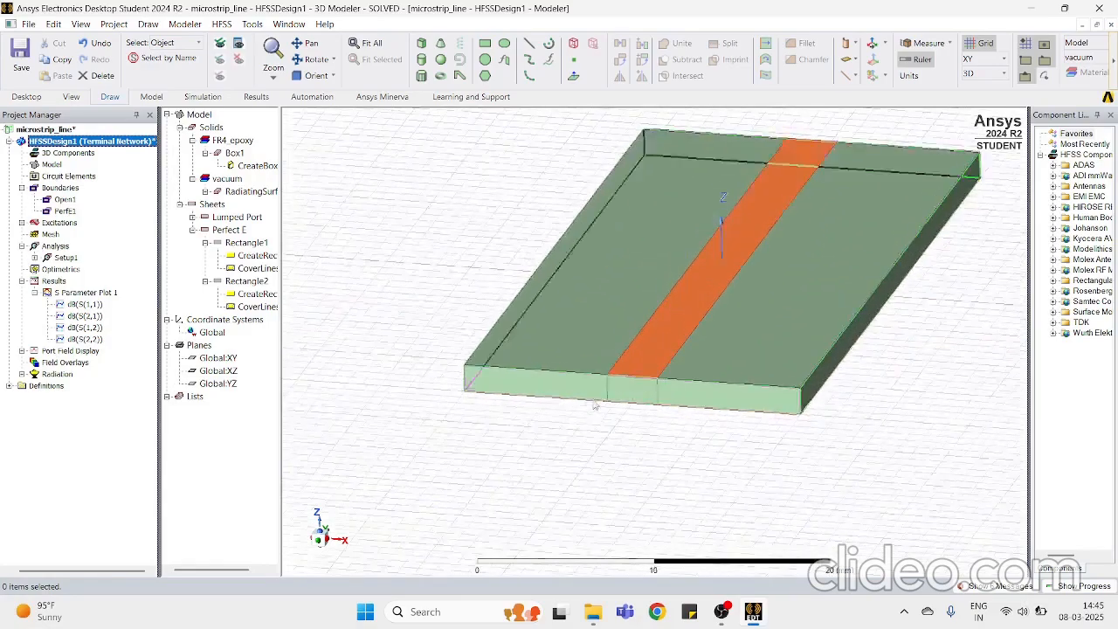
Step: Plot the Mag_E field on the top microstrip trace using Setup1 : LastAdaptive at 2.4GHz and 0deg phase
{"action": "left_click", "coordinate": [647, 348]}
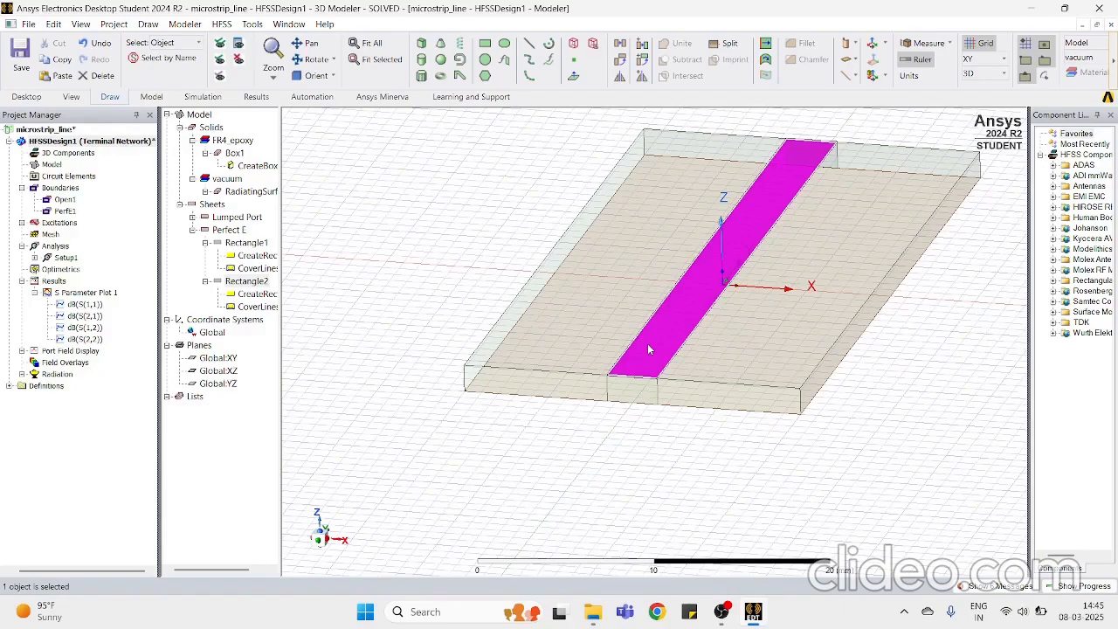
{"action": "right_click", "coordinate": [648, 349]}
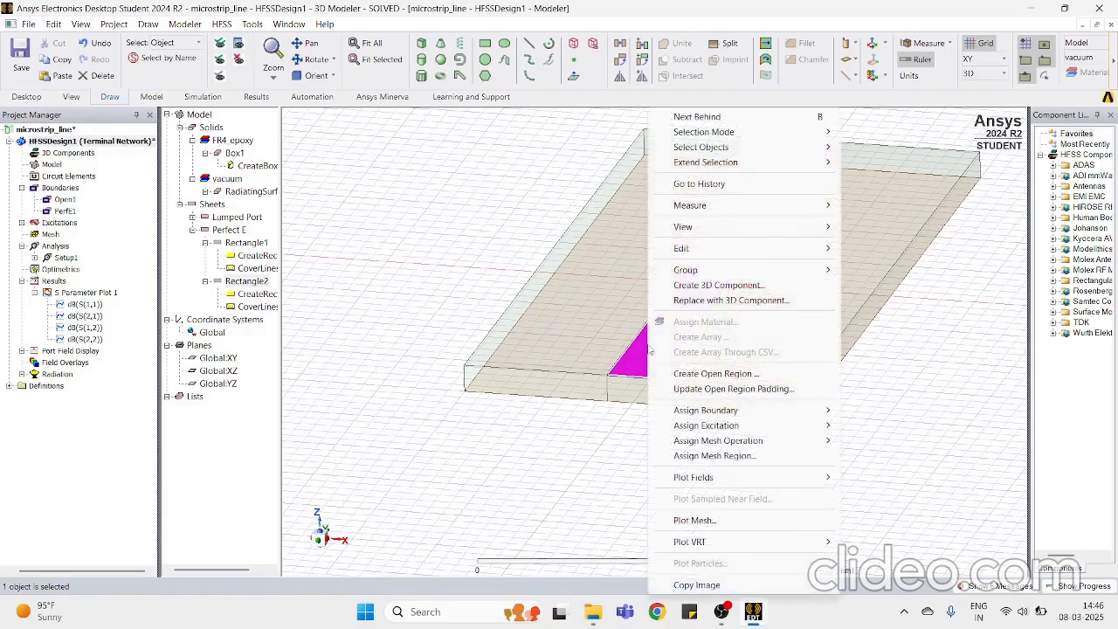
{"action": "mouse_move", "coordinate": [698, 482]}
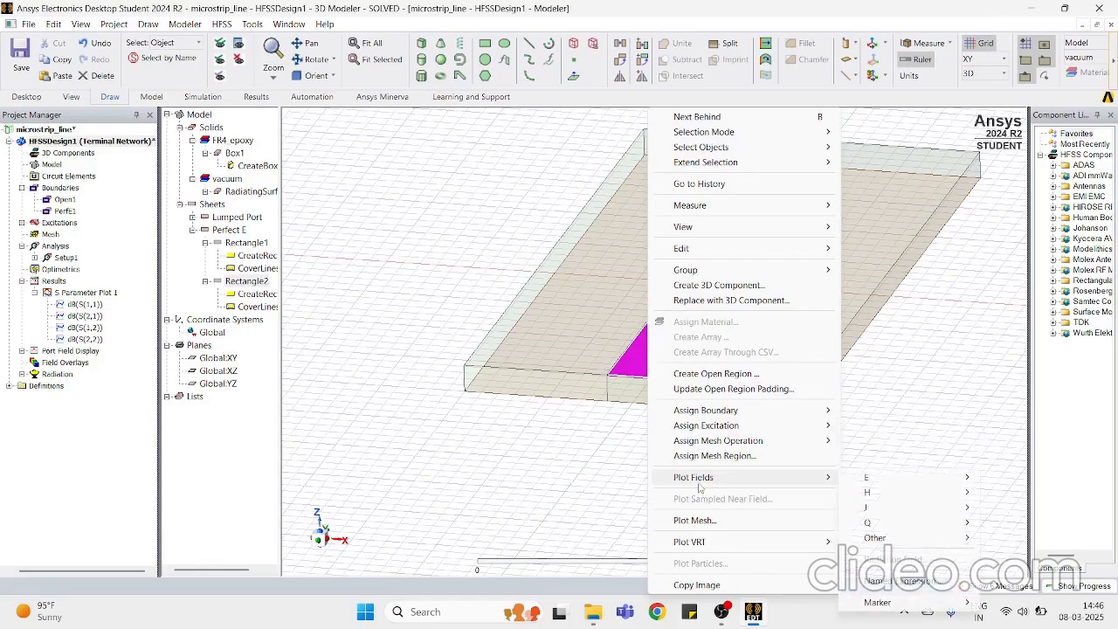
{"action": "mouse_move", "coordinate": [855, 479]}
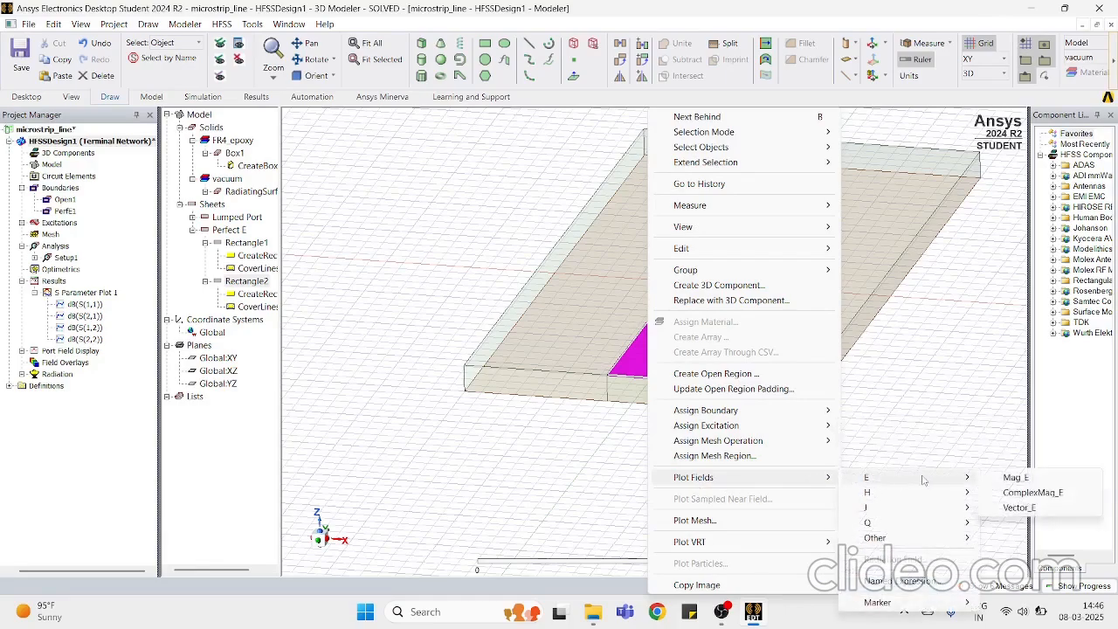
{"action": "left_click", "coordinate": [1009, 478]}
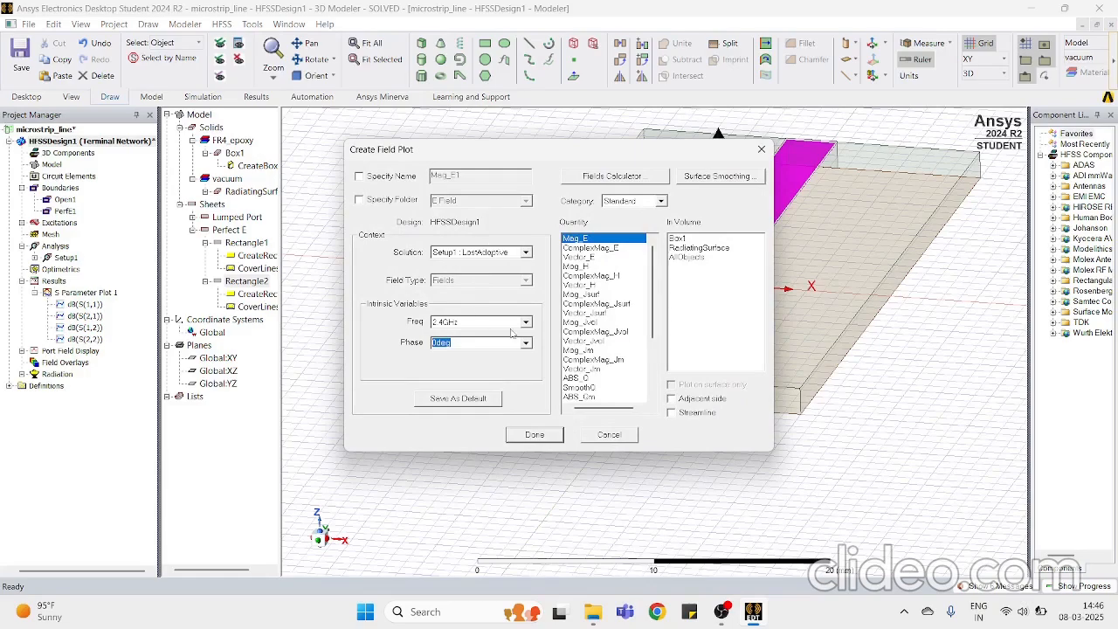
{"action": "left_click", "coordinate": [530, 434]}
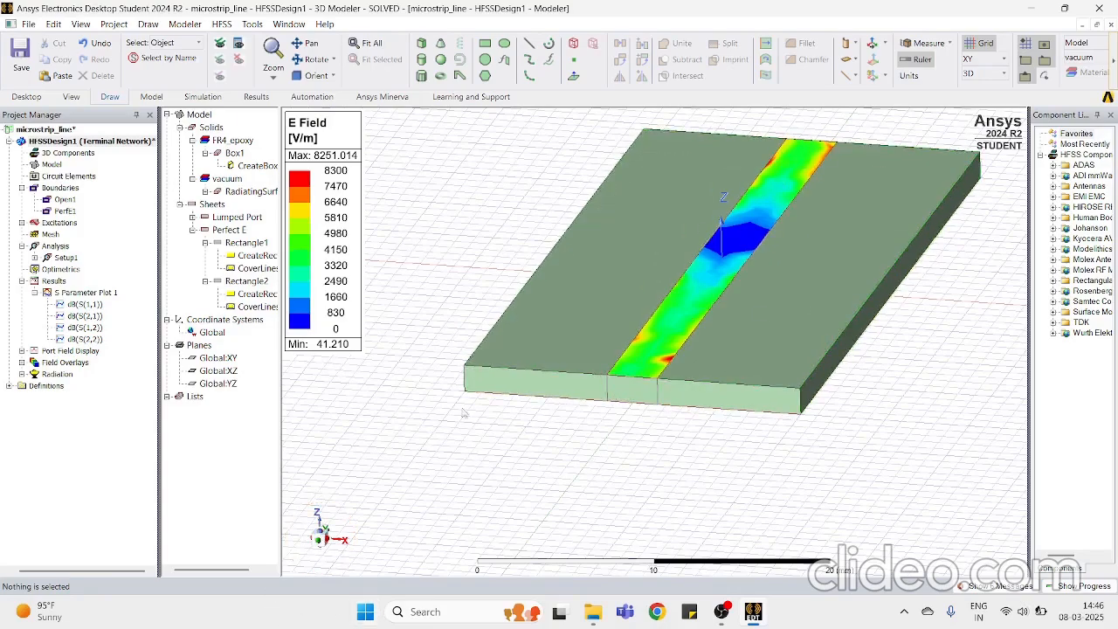
Step: Animate the trace's E-field magnitude plot over Phase from 0deg to 170deg in 17 steps, seen from above, and close the animation
{"action": "left_click_drag", "start_coordinate": [306, 272], "coordinate": [377, 324]}
{"action": "left_click", "coordinate": [319, 524]}
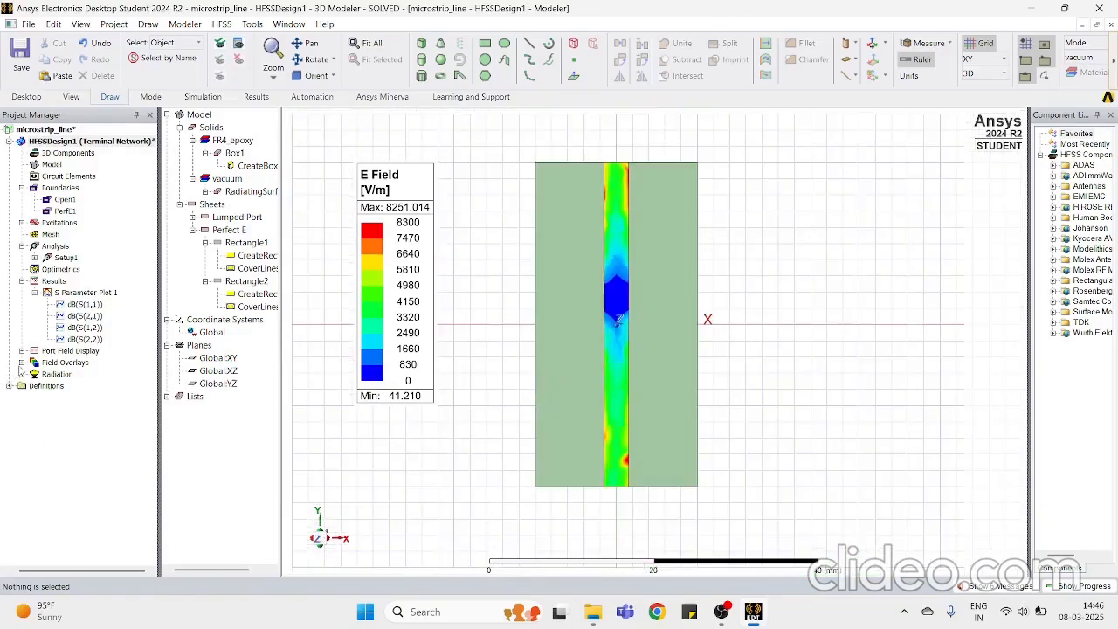
{"action": "left_click", "coordinate": [21, 361]}
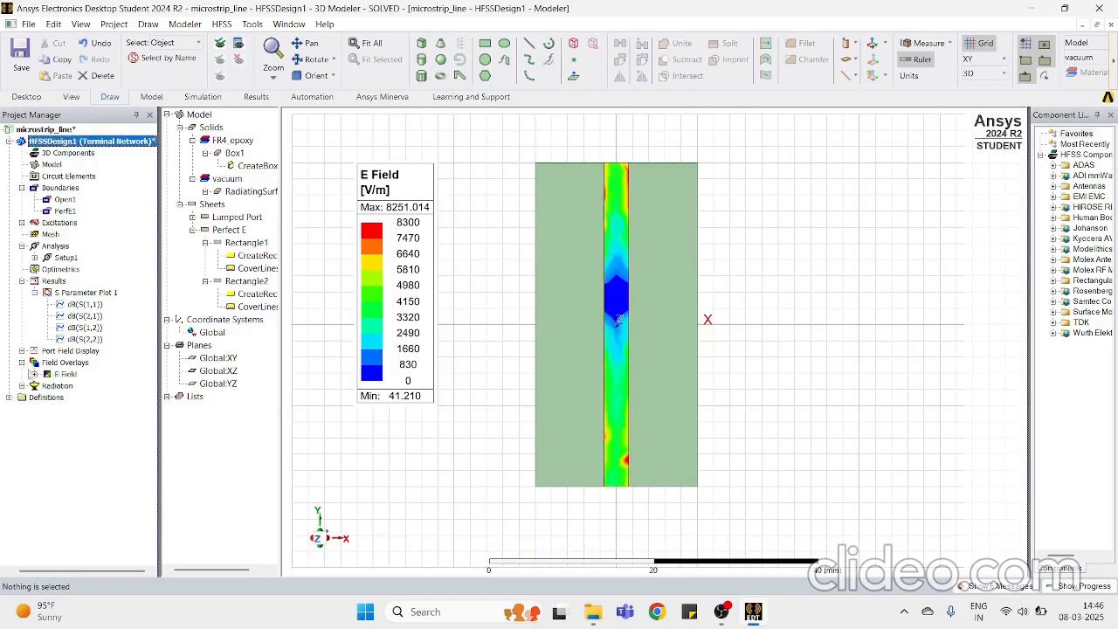
{"action": "left_click", "coordinate": [35, 374]}
{"action": "left_click", "coordinate": [79, 386]}
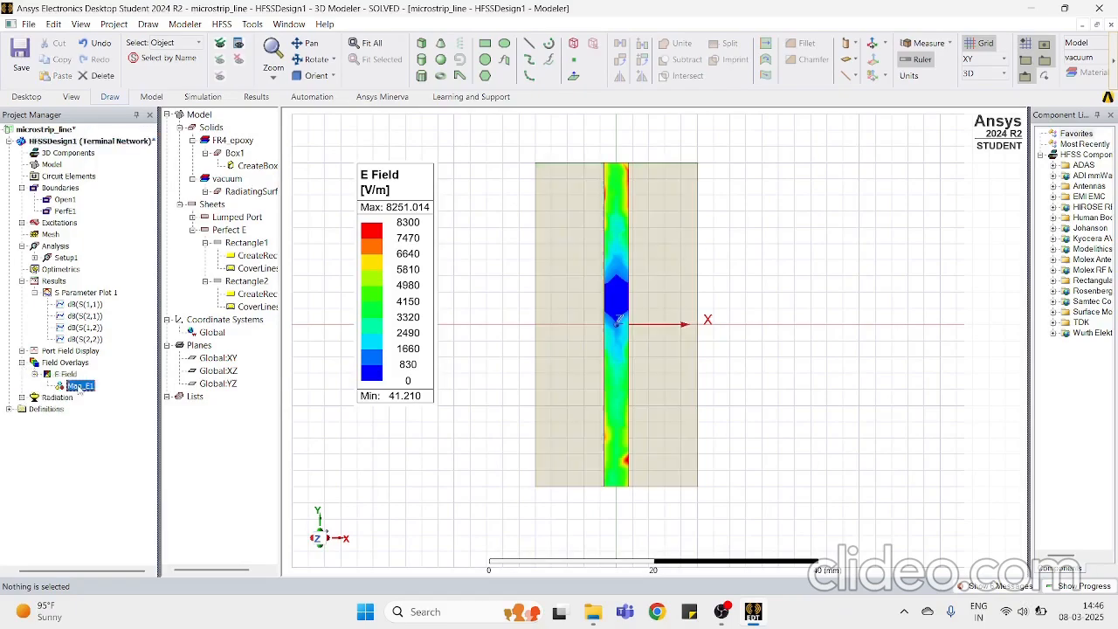
{"action": "right_click", "coordinate": [78, 386]}
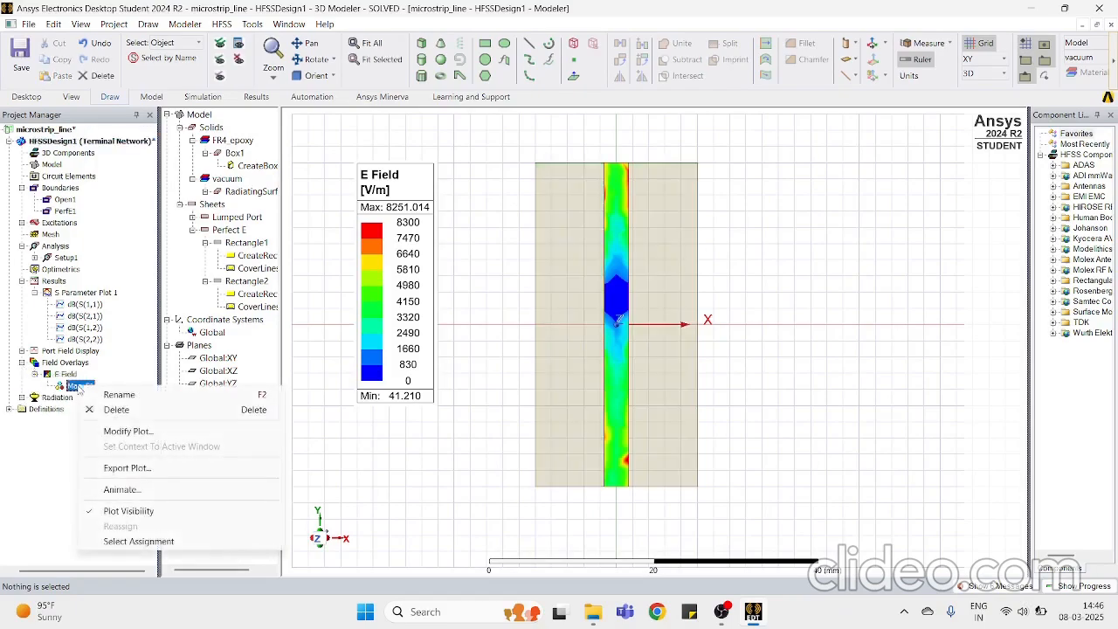
{"action": "left_click", "coordinate": [112, 490]}
{"action": "left_click", "coordinate": [507, 459]}
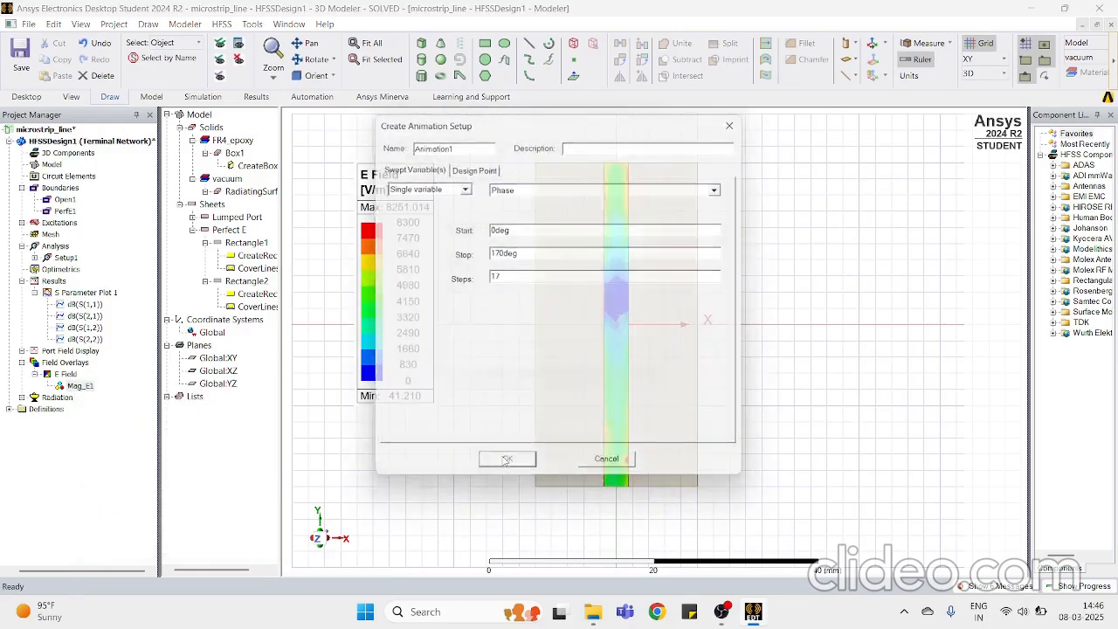
{"action": "left_click", "coordinate": [494, 365]}
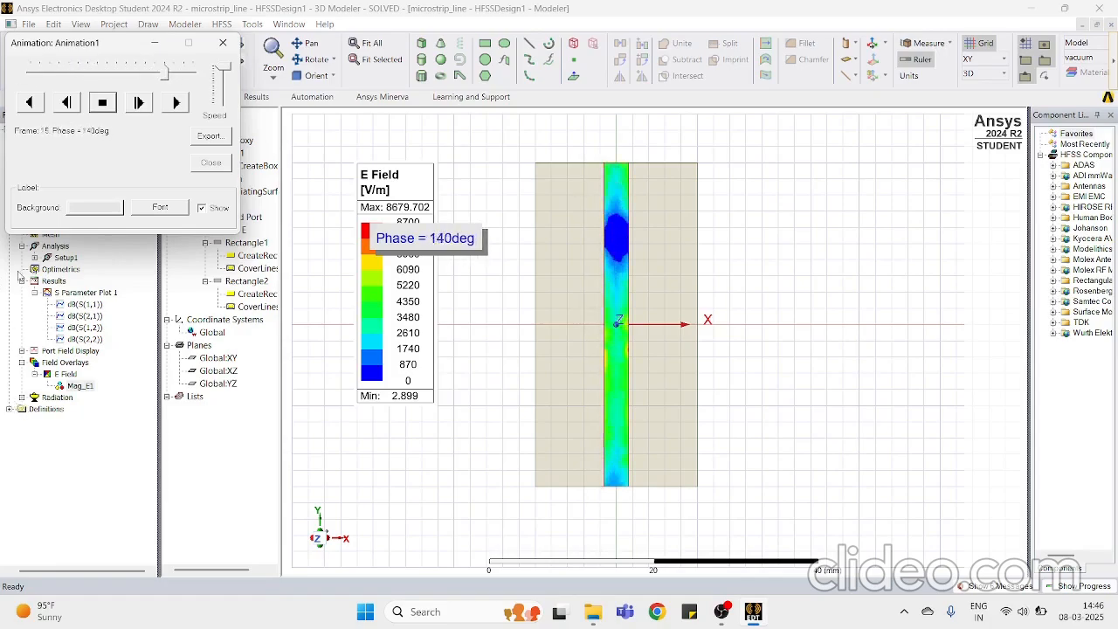
{"action": "left_click", "coordinate": [225, 45]}
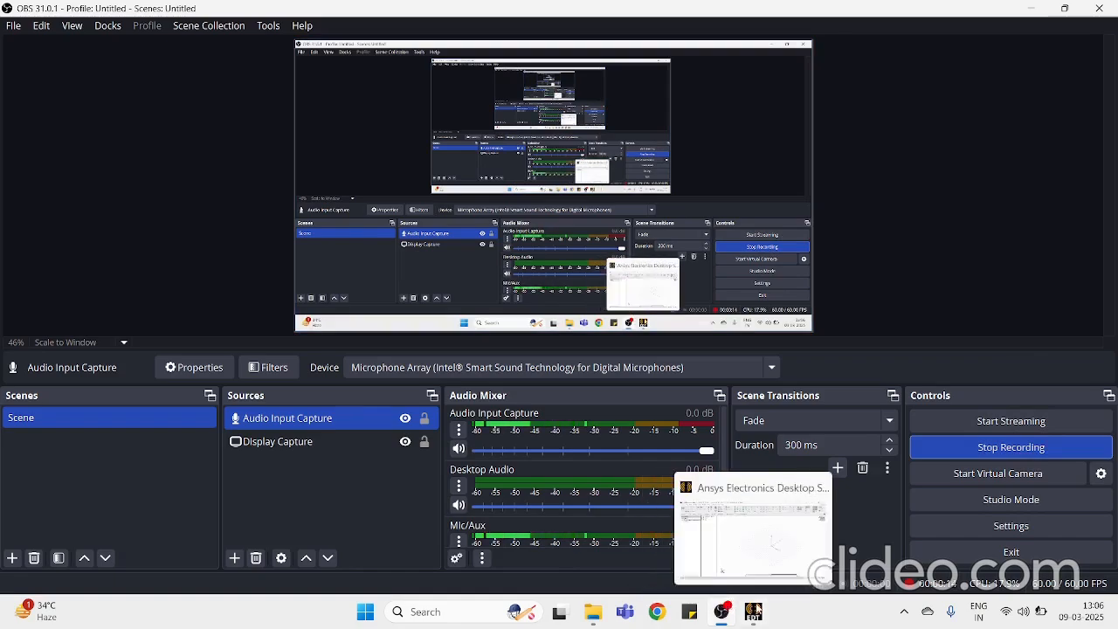
Step: Switch to Ansys Electronics Desktop and draw a 6-segment regular polygon on the XY plane, centred at the origin with its start point at about (0.5, 0.9, 0) mm
{"action": "left_click", "coordinate": [753, 612]}
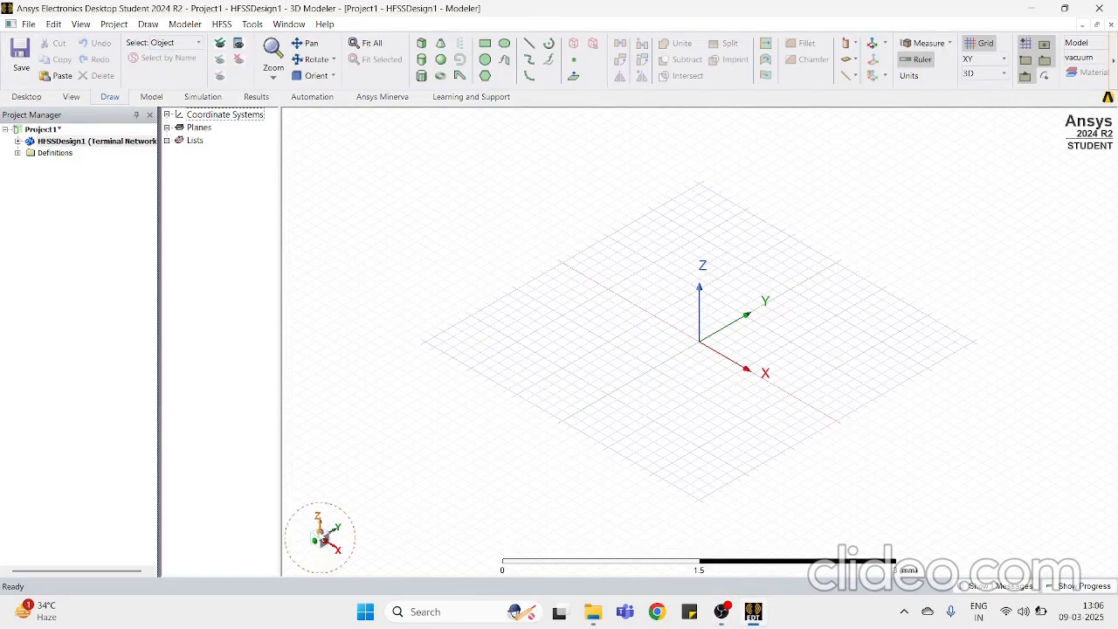
{"action": "left_click", "coordinate": [321, 529]}
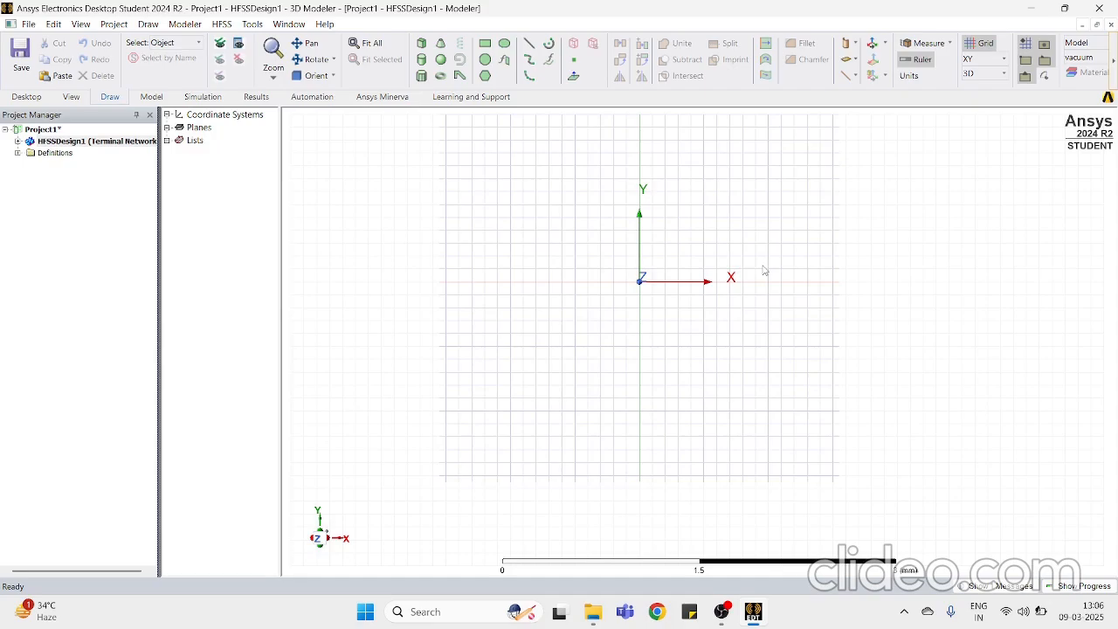
{"action": "scroll", "coordinate": [619, 253], "scroll_direction": "up", "scroll_amount": 2}
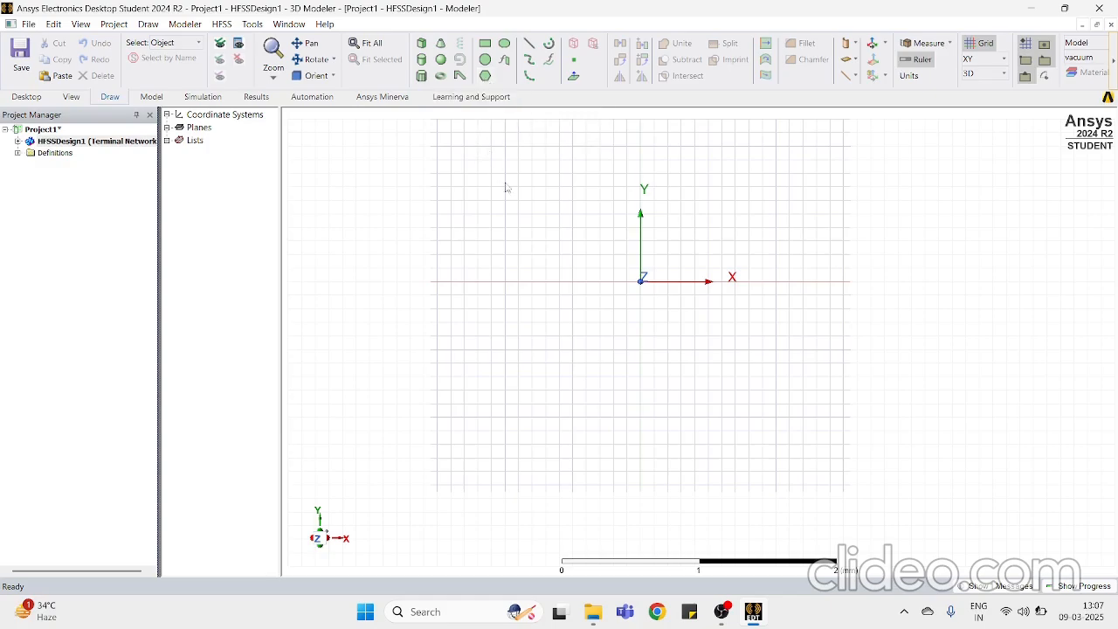
{"action": "left_click", "coordinate": [485, 77]}
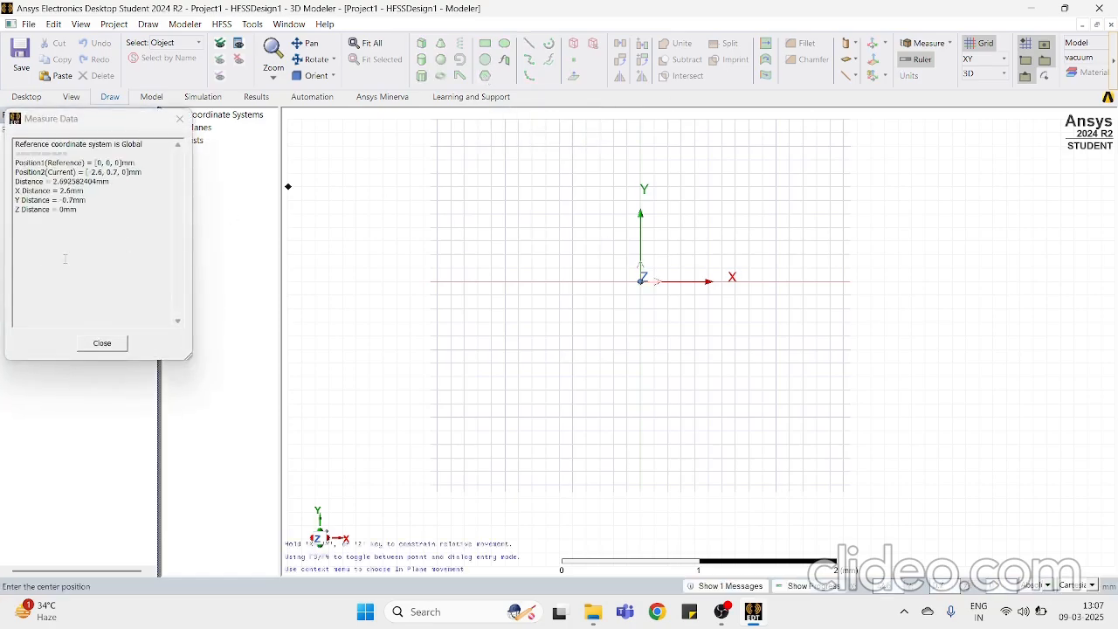
{"action": "left_click", "coordinate": [643, 281]}
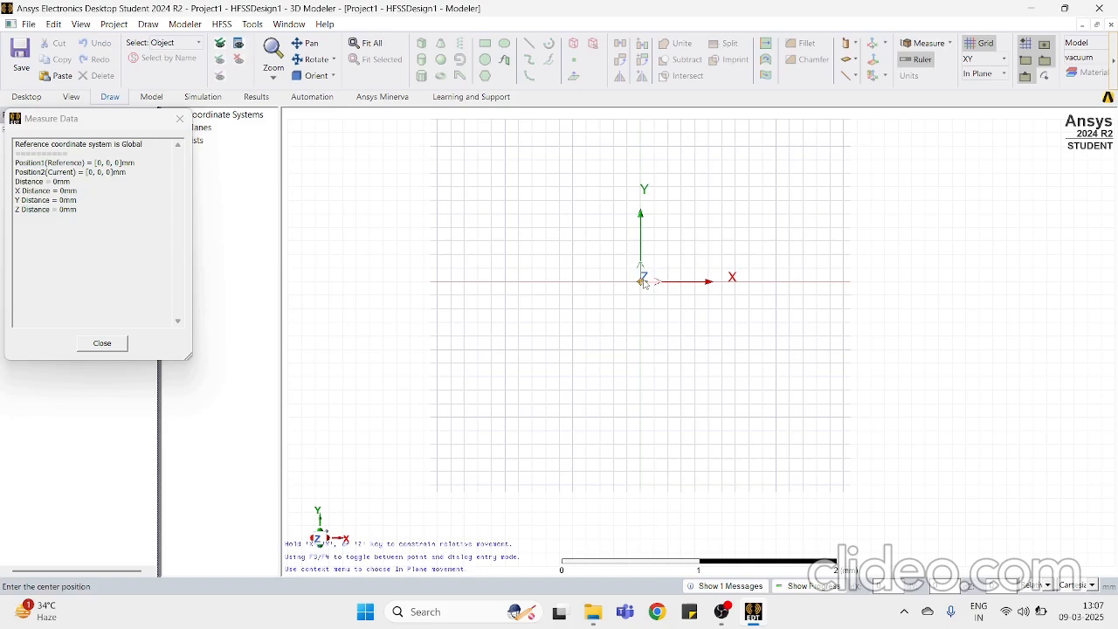
{"action": "left_click", "coordinate": [708, 161]}
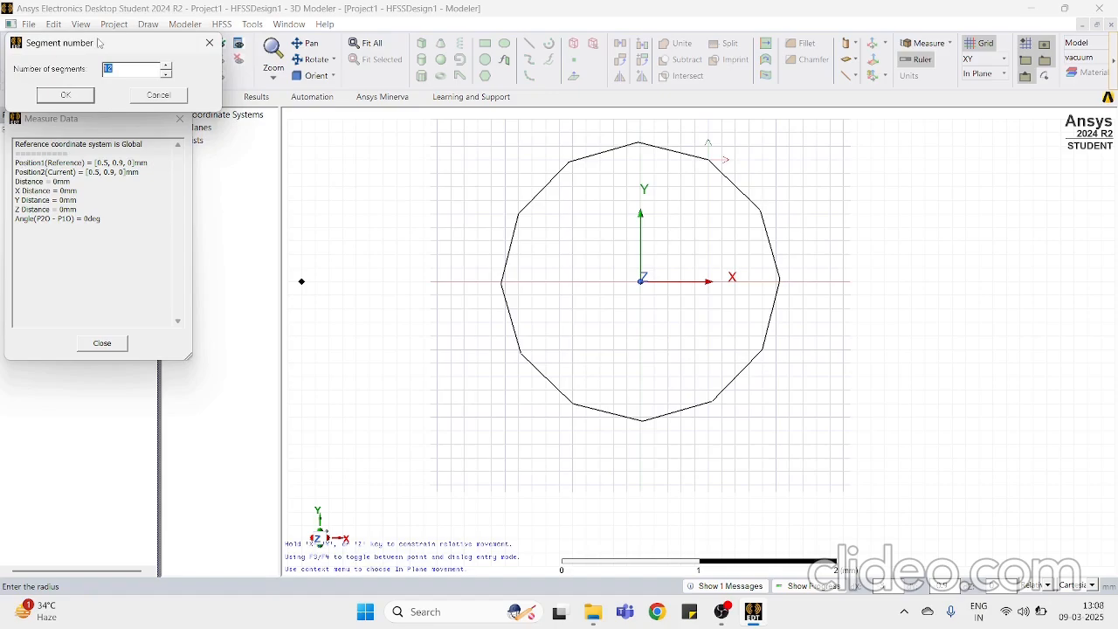
{"action": "type", "text": "6"}
{"action": "key", "text": "Return"}
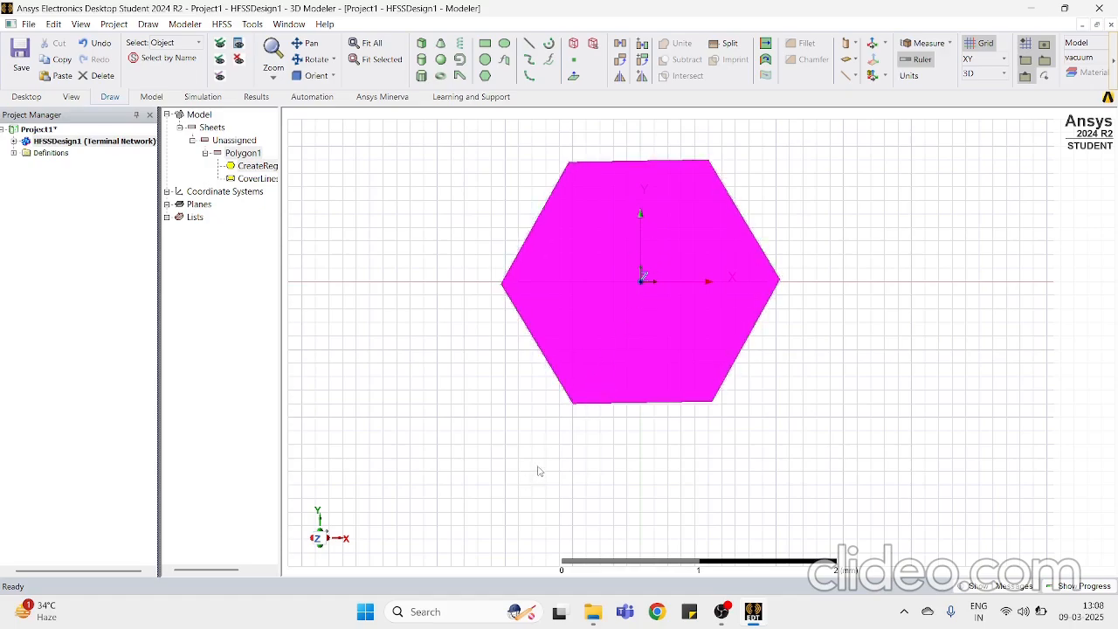
Step: Set the hexagonal sheet's start position to 30mm/cos(30*pi/180), 0, 0 and fit the whole sheet in view
{"action": "double_click", "coordinate": [253, 169]}
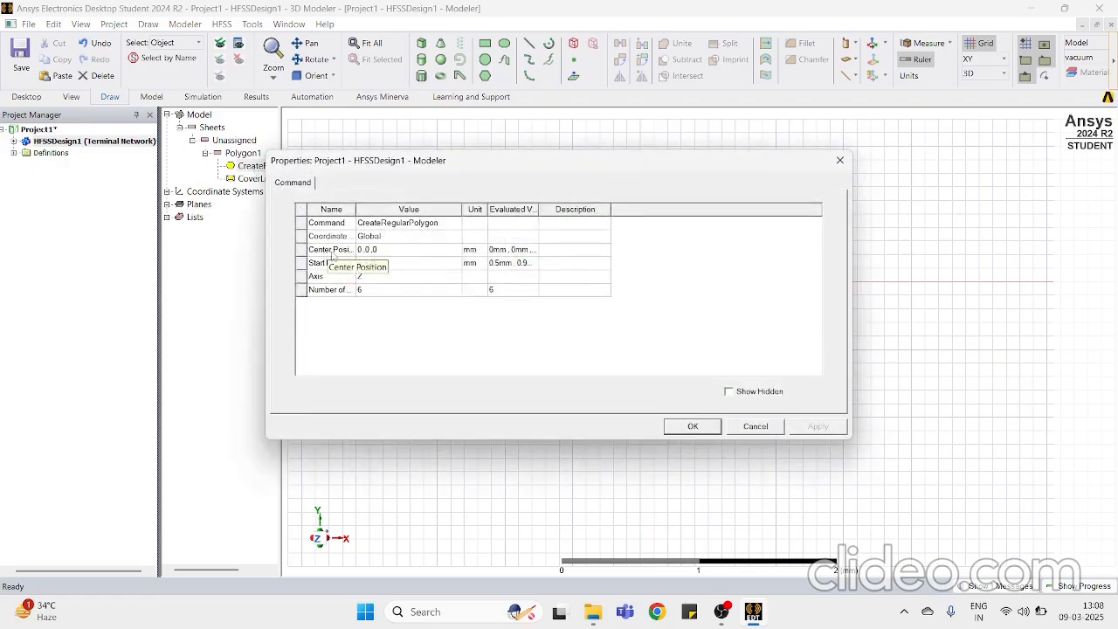
{"action": "left_click_drag", "start_coordinate": [507, 166], "coordinate": [154, 161]}
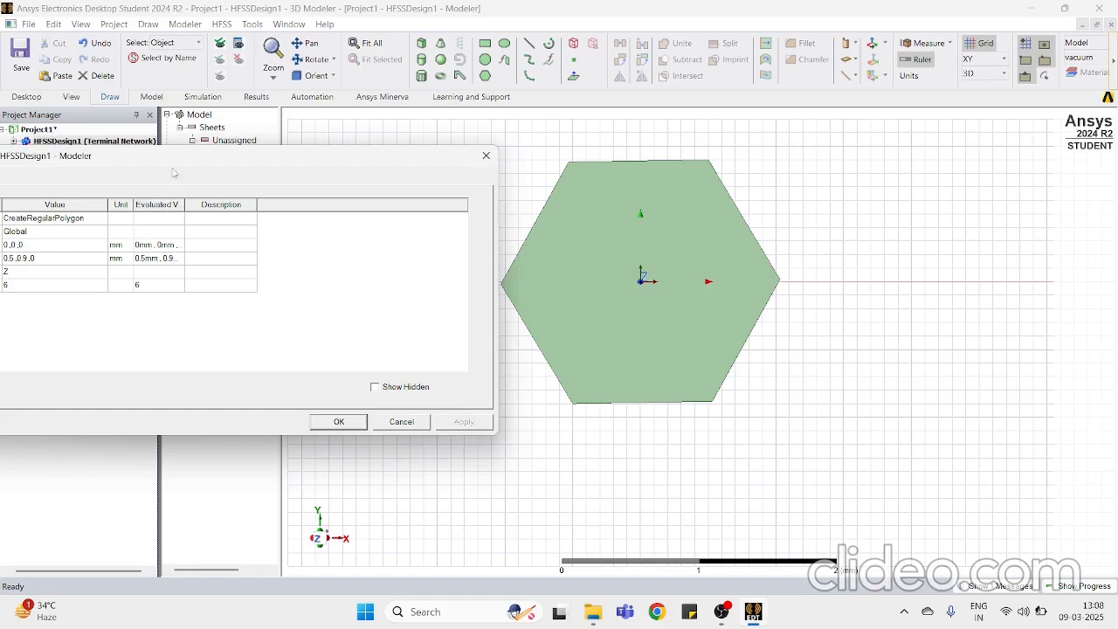
{"action": "left_click_drag", "start_coordinate": [177, 161], "coordinate": [226, 104]}
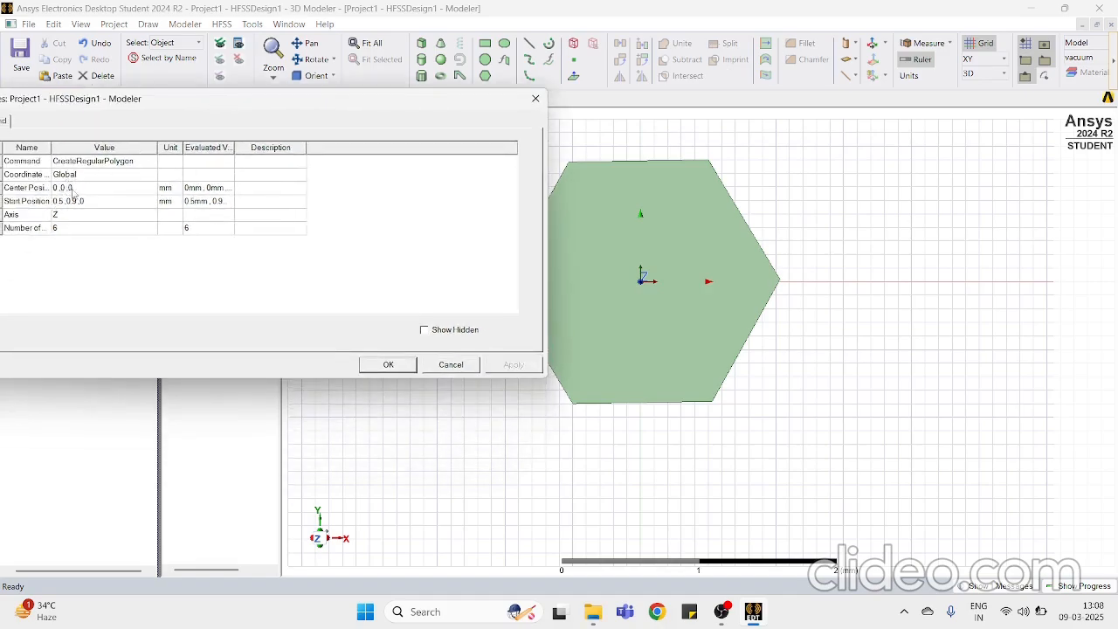
{"action": "left_click", "coordinate": [73, 201]}
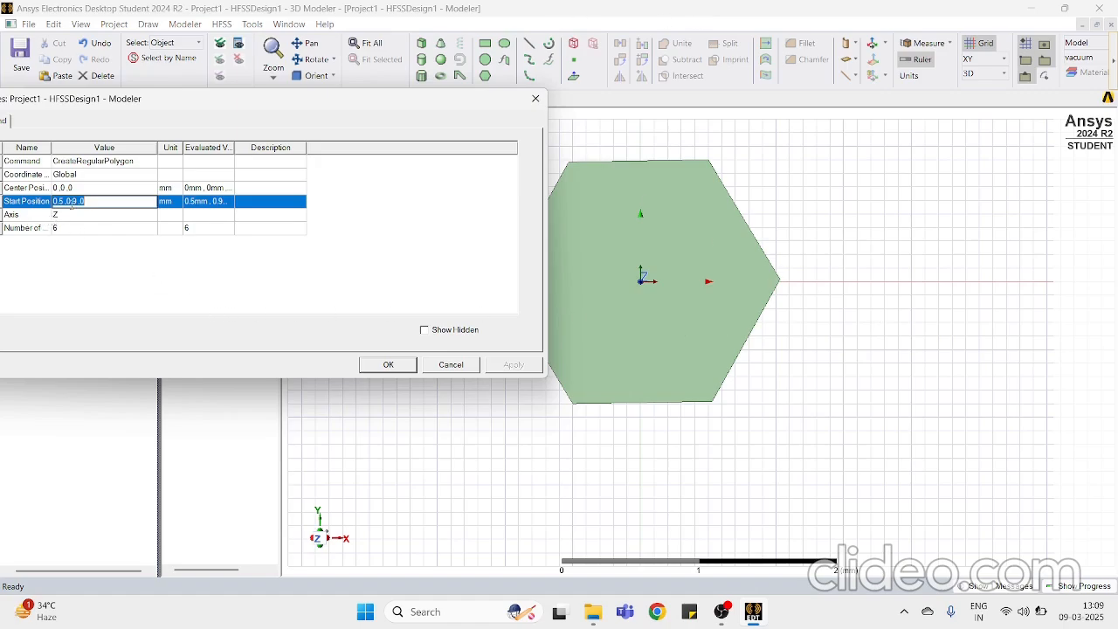
{"action": "type", "text": "30mm/co"}
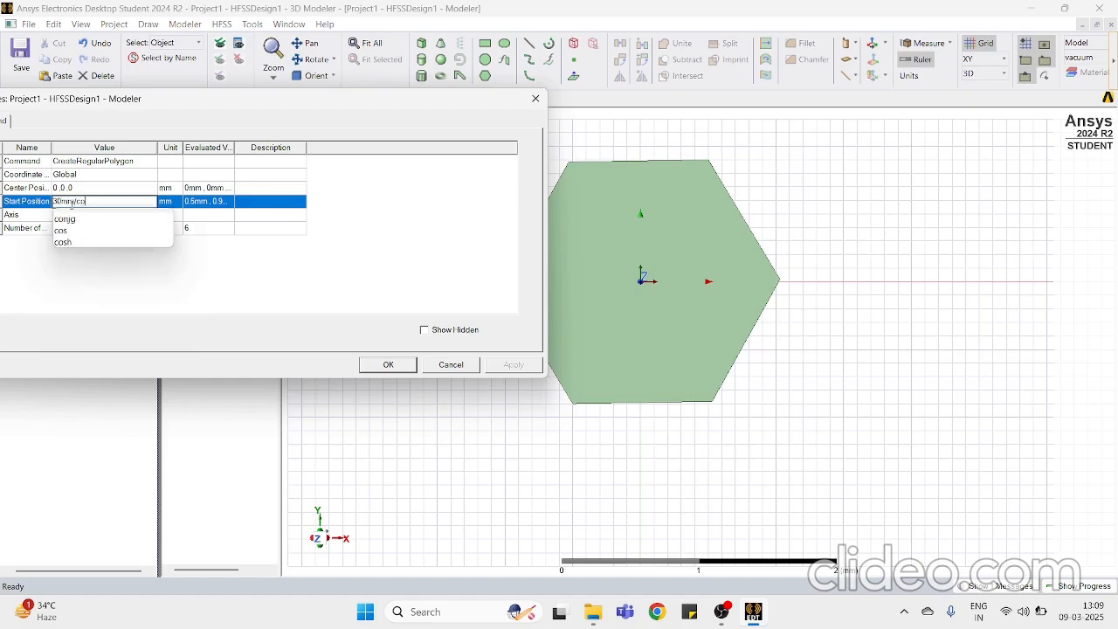
{"action": "type", "text": "s(30"}
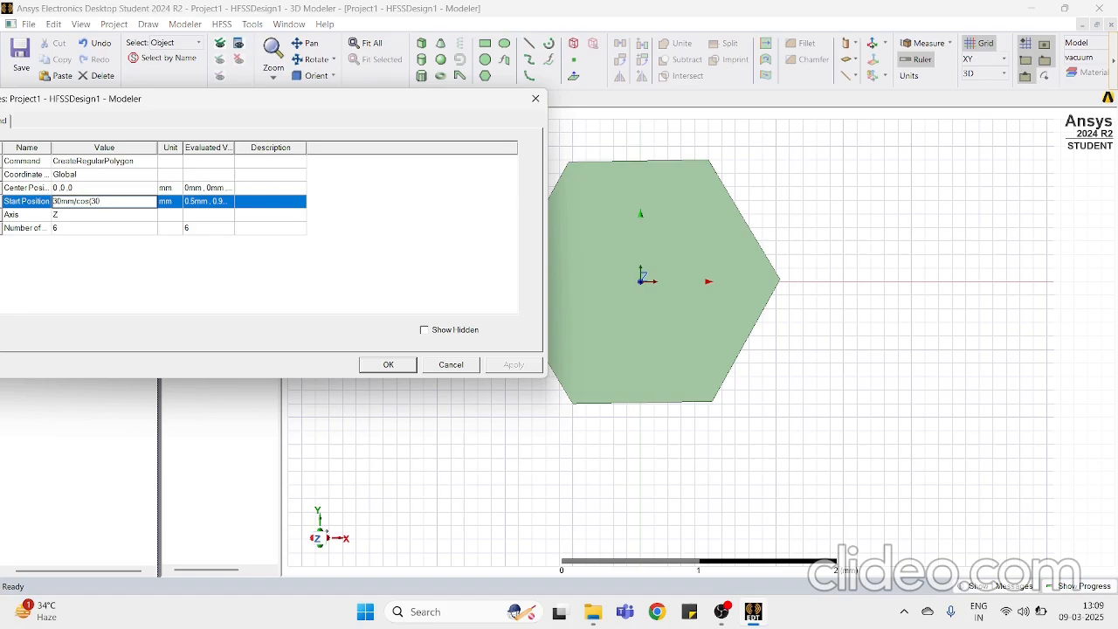
{"action": "type", "text": "*pi/180),0,0"}
{"action": "left_click", "coordinate": [105, 296]}
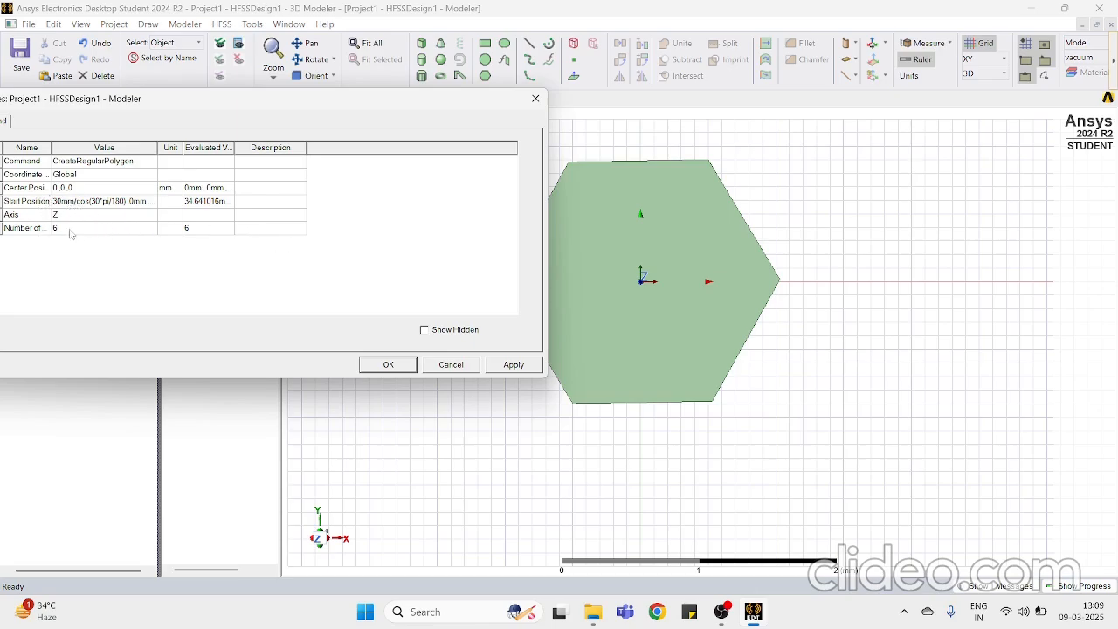
{"action": "left_click", "coordinate": [396, 369]}
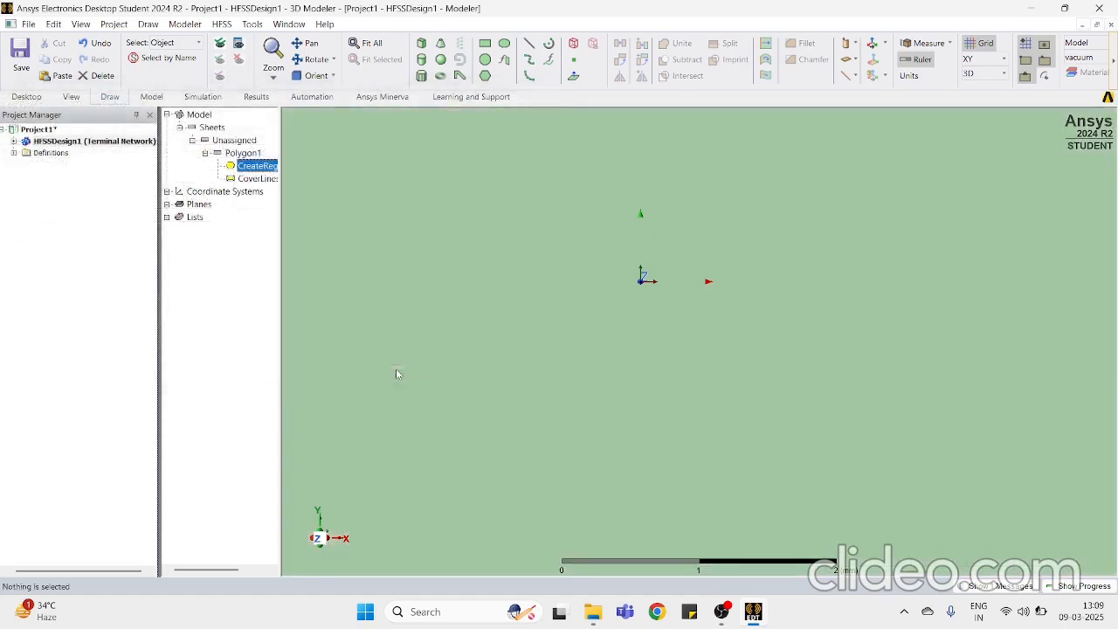
{"action": "left_click", "coordinate": [374, 44]}
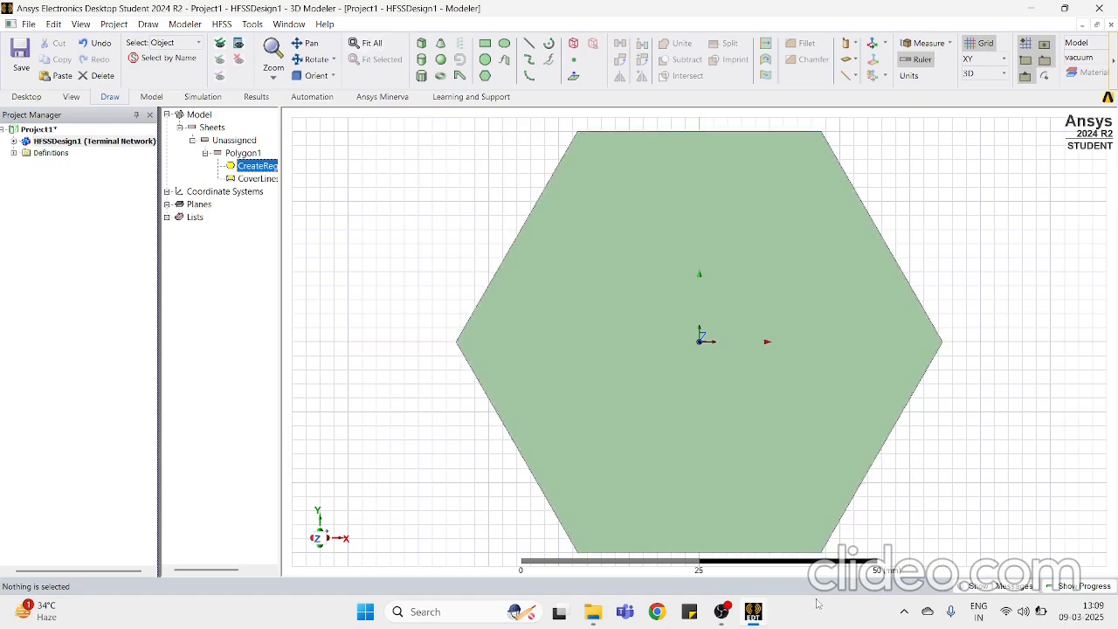
Step: Draw a 6-segment regular polyhedron centred at the origin, with its start point at about (6, 30, 0) mm and a height of about 4 mm
{"action": "left_click", "coordinate": [326, 530]}
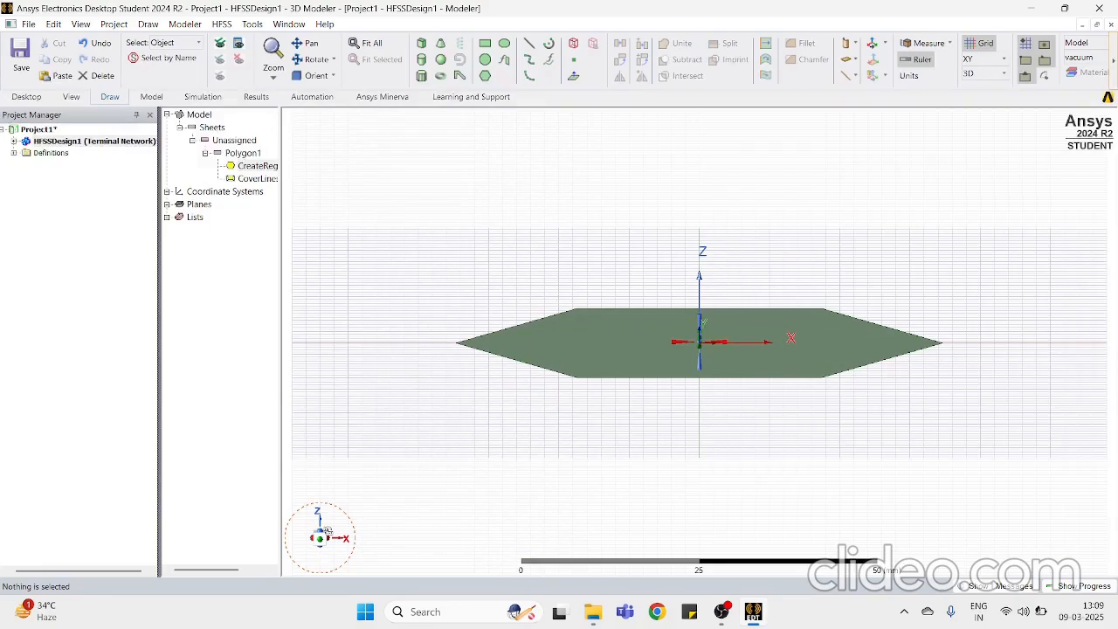
{"action": "left_click", "coordinate": [325, 530]}
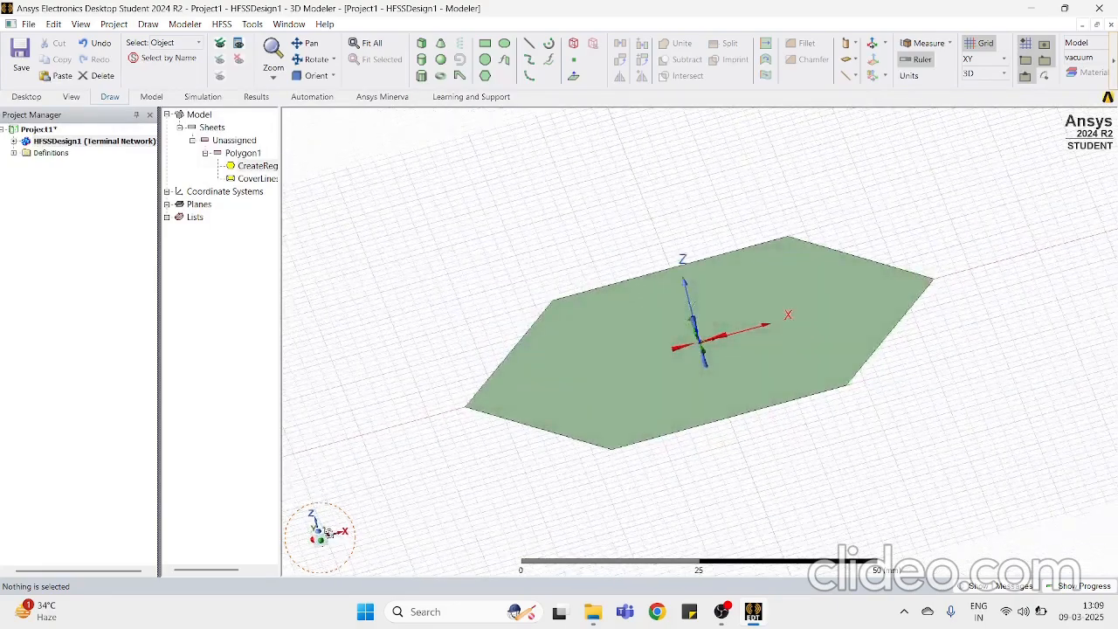
{"action": "left_click", "coordinate": [324, 532]}
{"action": "mouse_move", "coordinate": [323, 534]}
{"action": "left_mouse_down"}
{"action": "mouse_move", "coordinate": [332, 522]}
{"action": "mouse_move", "coordinate": [320, 536]}
{"action": "left_mouse_up"}
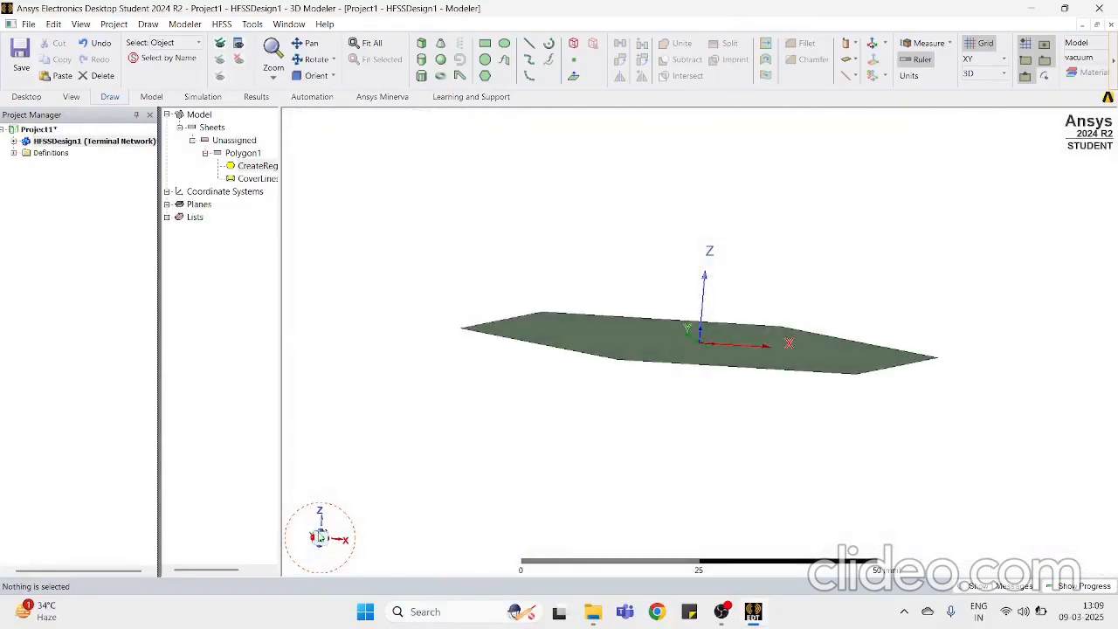
{"action": "left_click", "coordinate": [320, 530]}
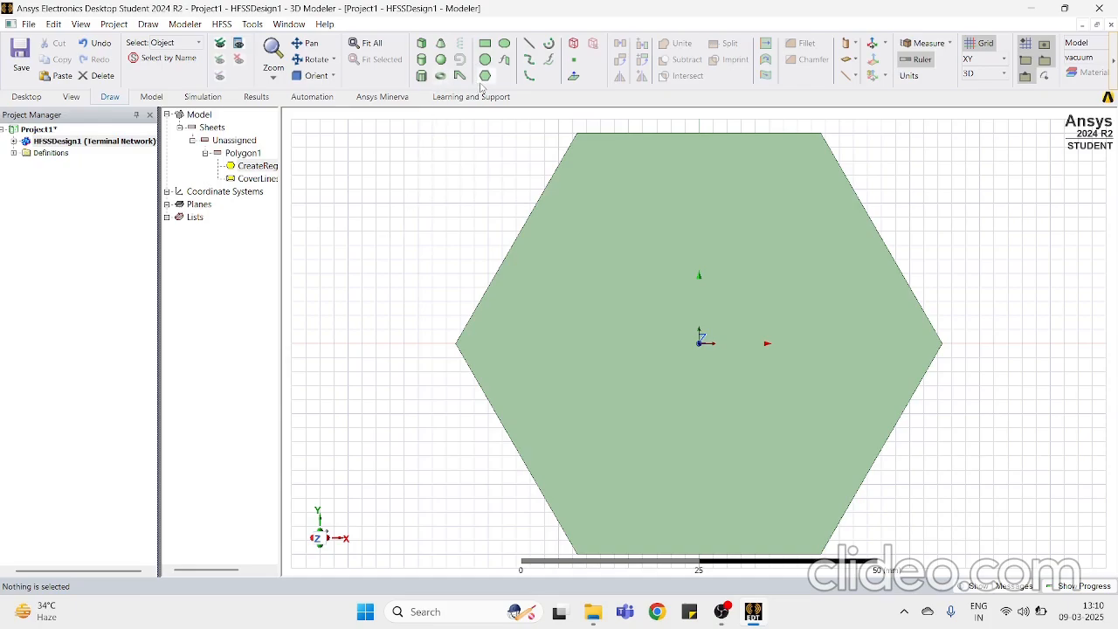
{"action": "left_click", "coordinate": [422, 77]}
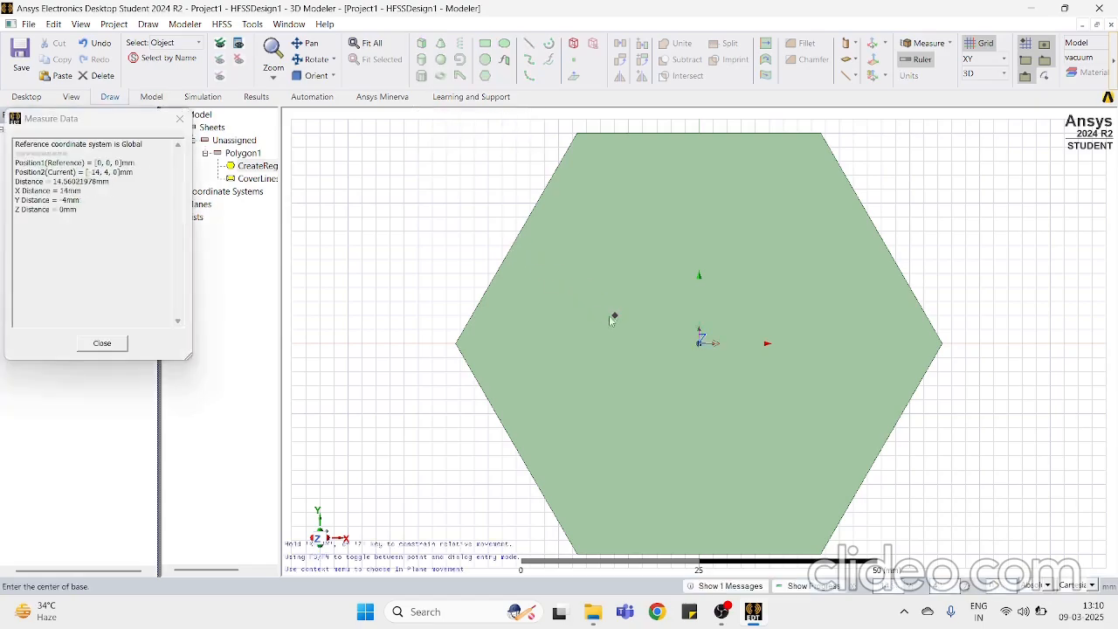
{"action": "left_click", "coordinate": [699, 343]}
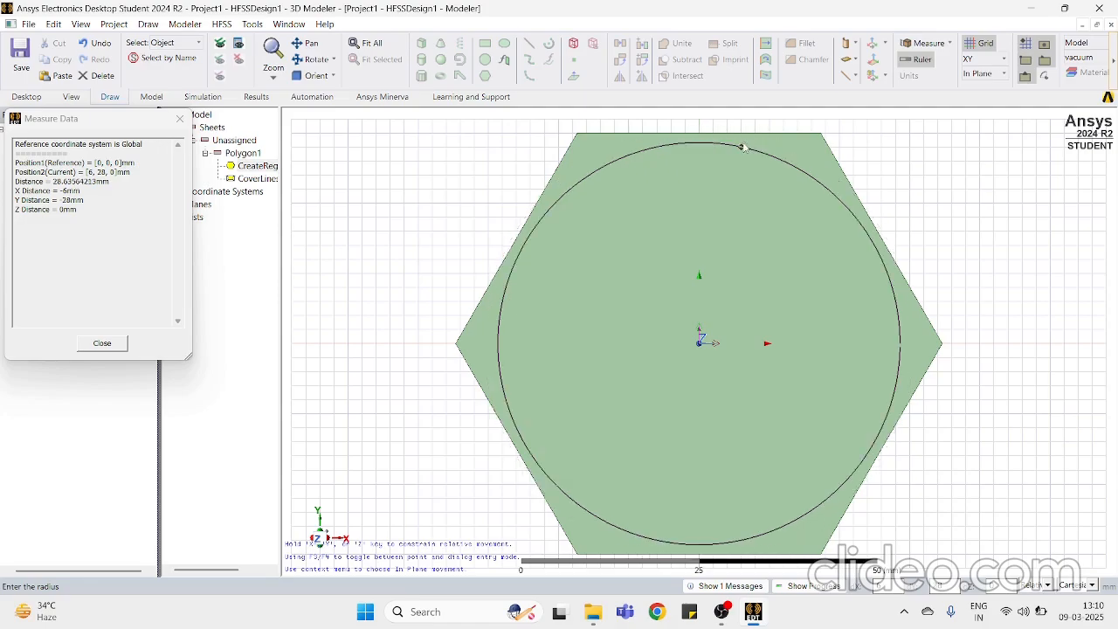
{"action": "left_click", "coordinate": [742, 136]}
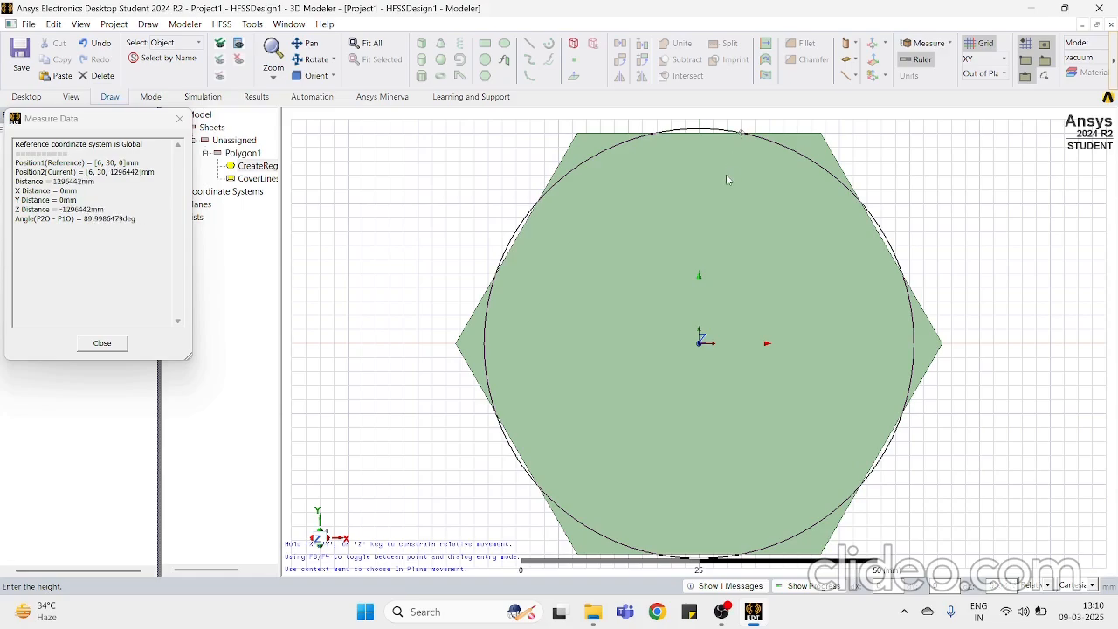
{"action": "left_click", "coordinate": [322, 544]}
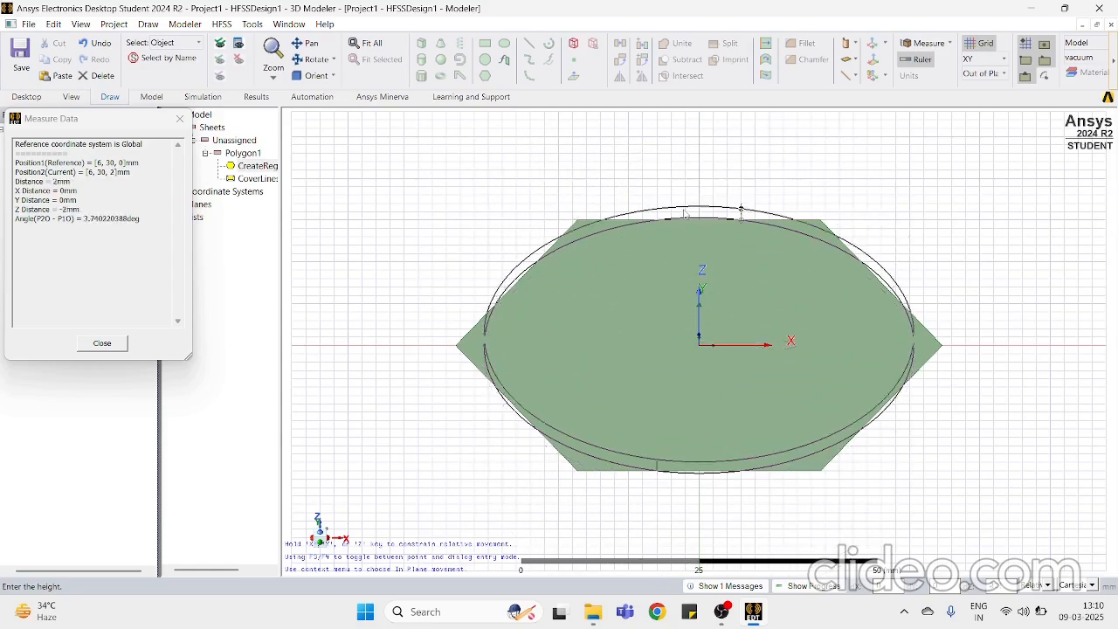
{"action": "left_click", "coordinate": [684, 205]}
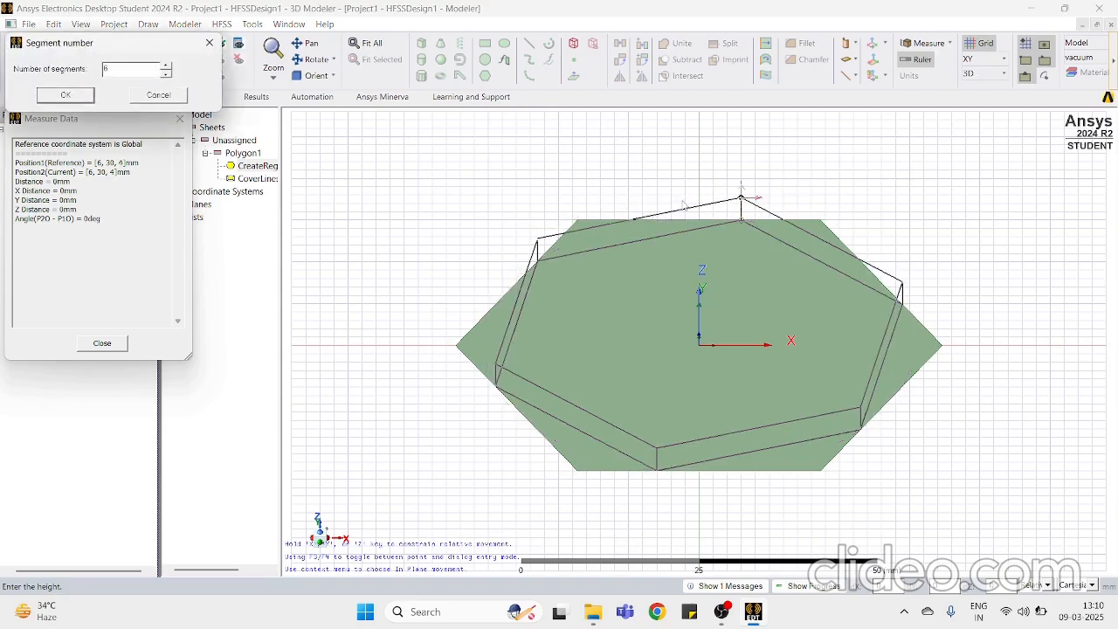
{"action": "left_click", "coordinate": [67, 96]}
{"action": "left_click", "coordinate": [336, 307]}
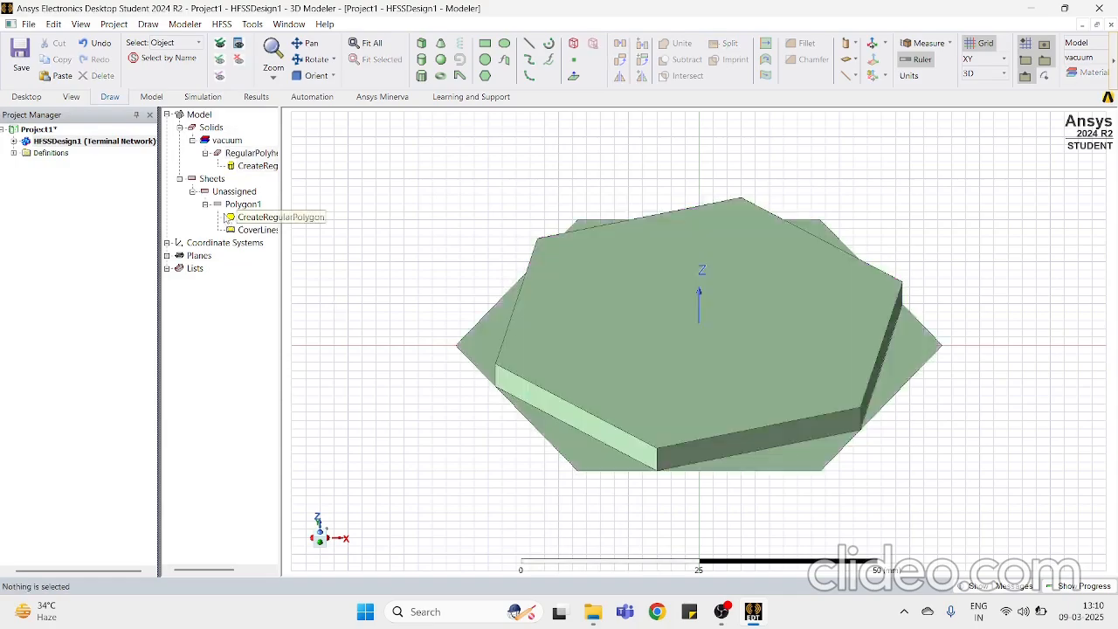
Step: Check the hexagonal sheet's start position formula and set the polyhedron's start position to 30mm/cos(30*pi/180), 0, 1.6mm
{"action": "double_click", "coordinate": [244, 222]}
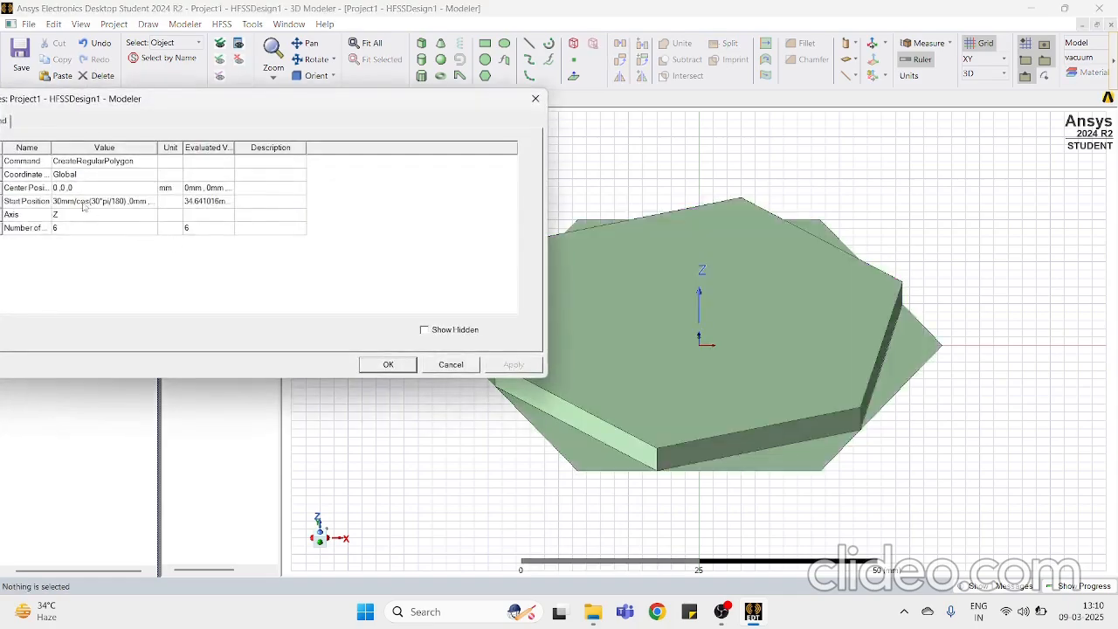
{"action": "left_click", "coordinate": [535, 98]}
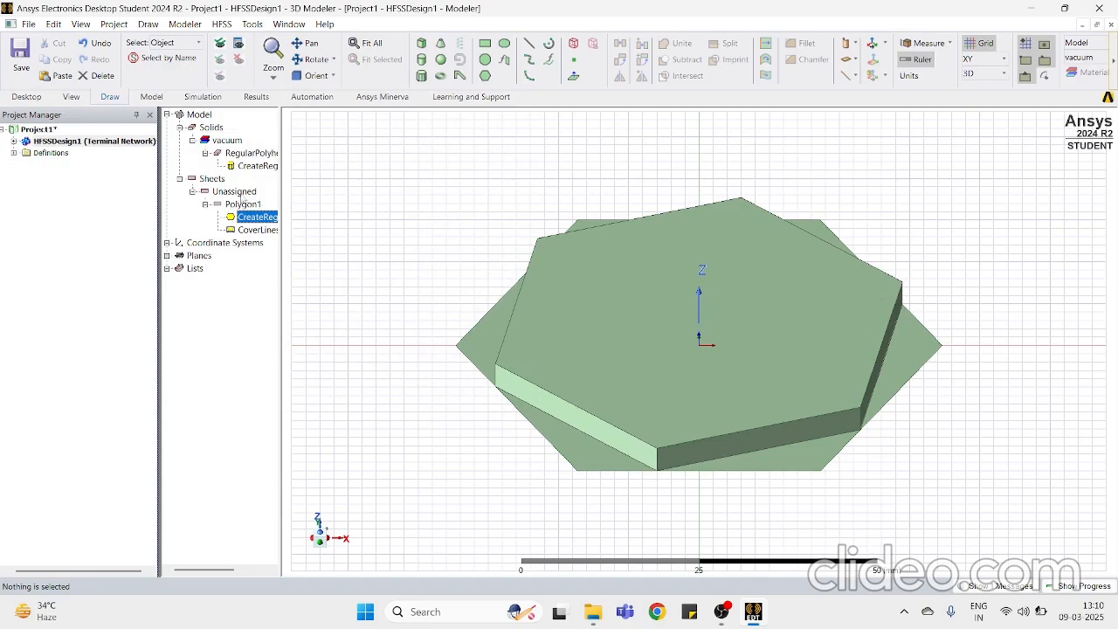
{"action": "double_click", "coordinate": [258, 166]}
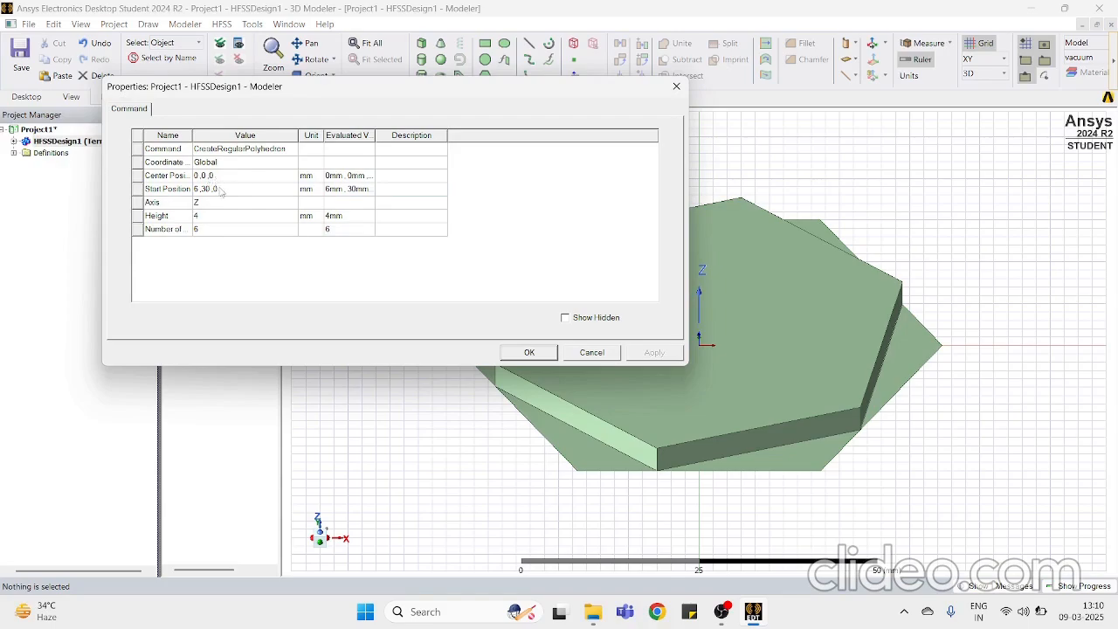
{"action": "left_click", "coordinate": [221, 190]}
{"action": "key", "text": "BackSpace"}
{"action": "type", "text": "30"}
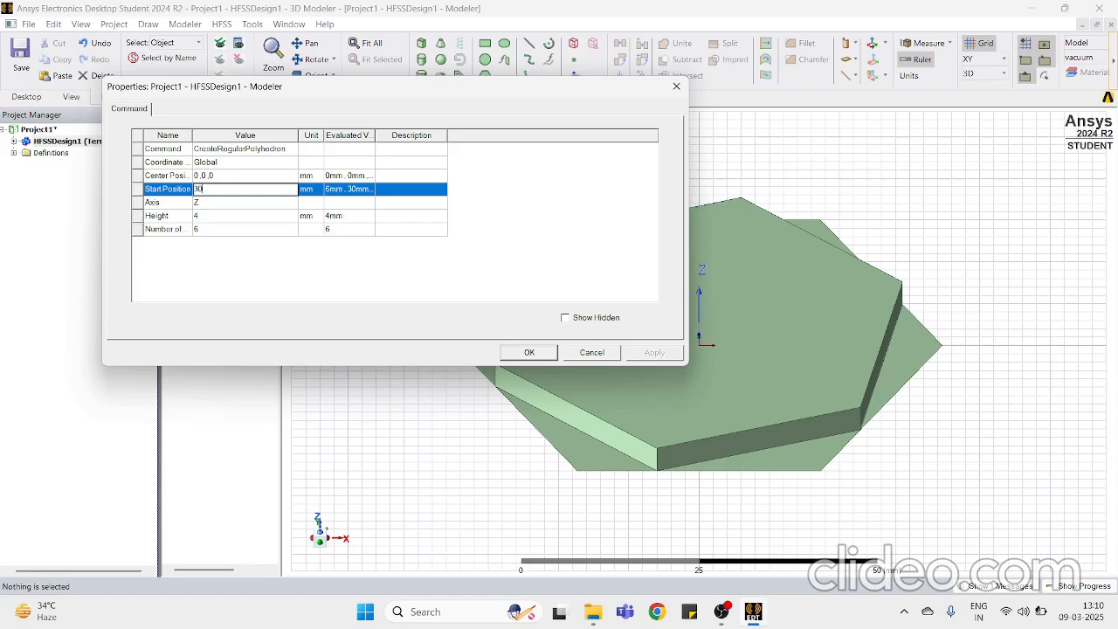
{"action": "type", "text": "mm/cos"}
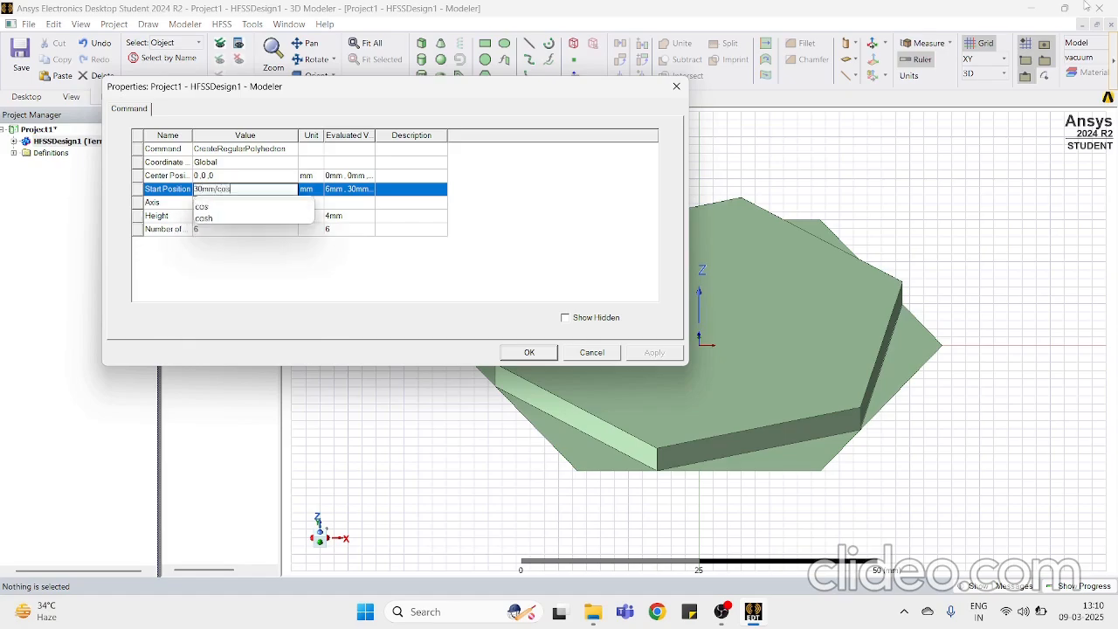
{"action": "type", "text": "(30*pi/180),0,1.6mm"}
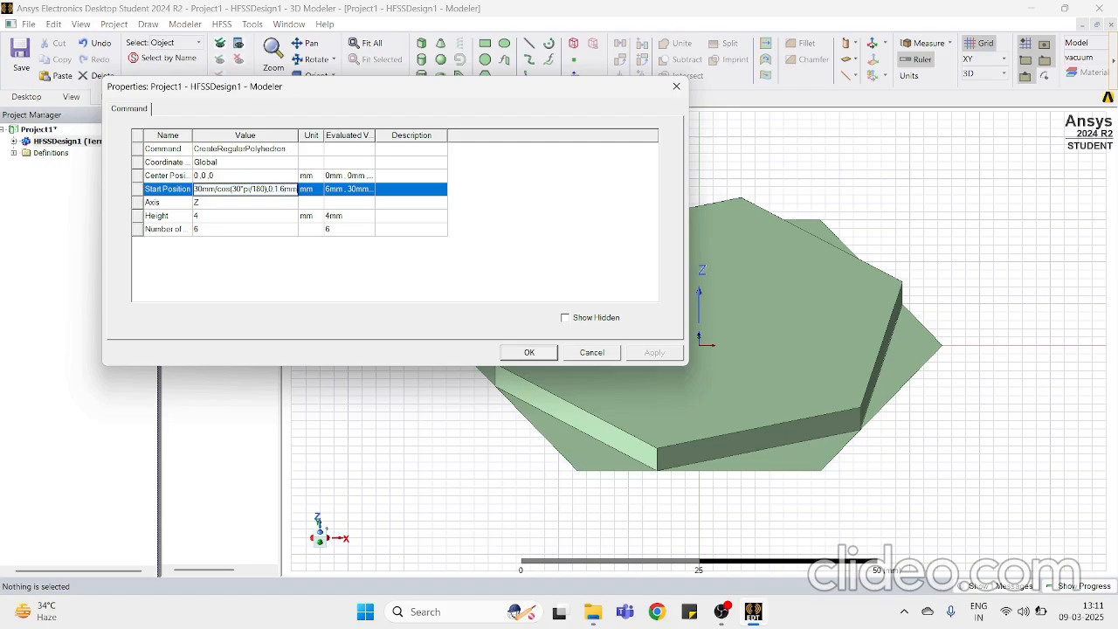
{"action": "left_click", "coordinate": [252, 267]}
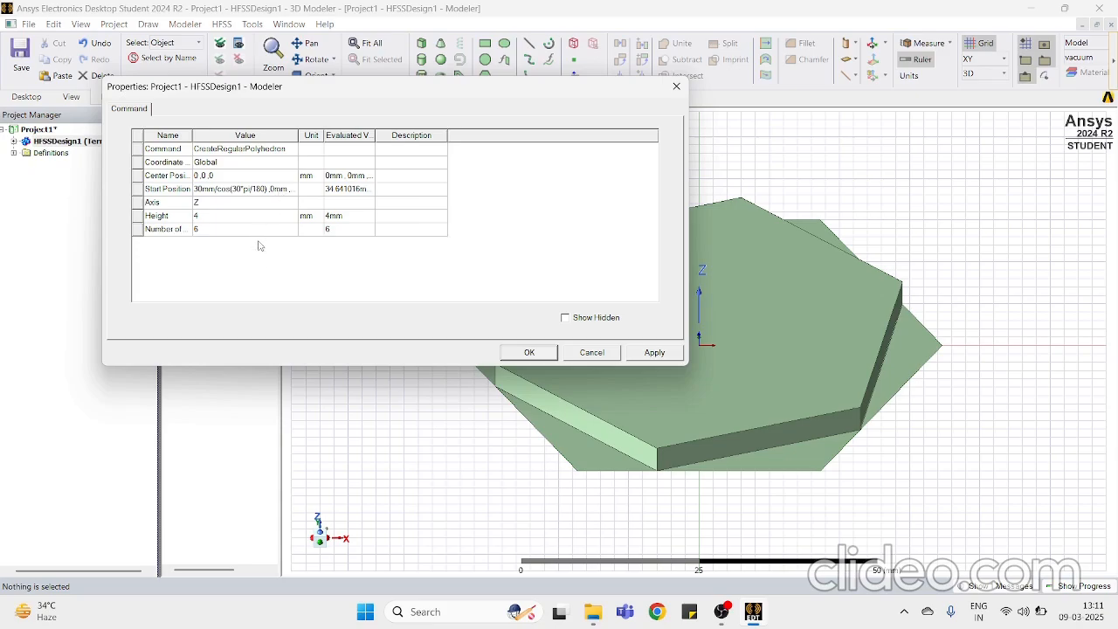
{"action": "left_click", "coordinate": [281, 189]}
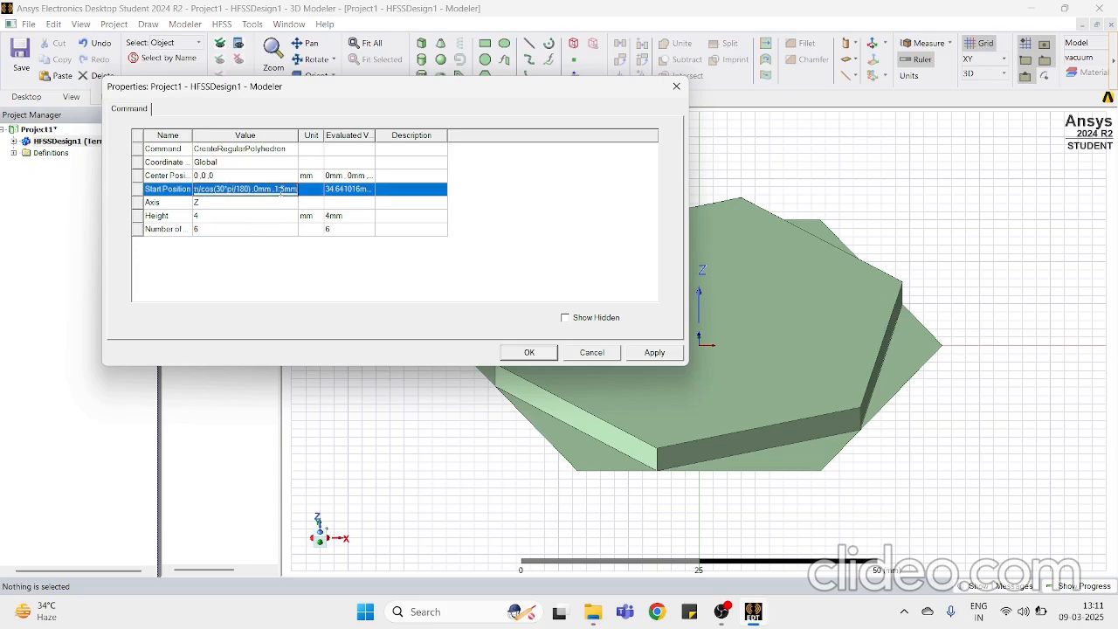
{"action": "left_click", "coordinate": [280, 189]}
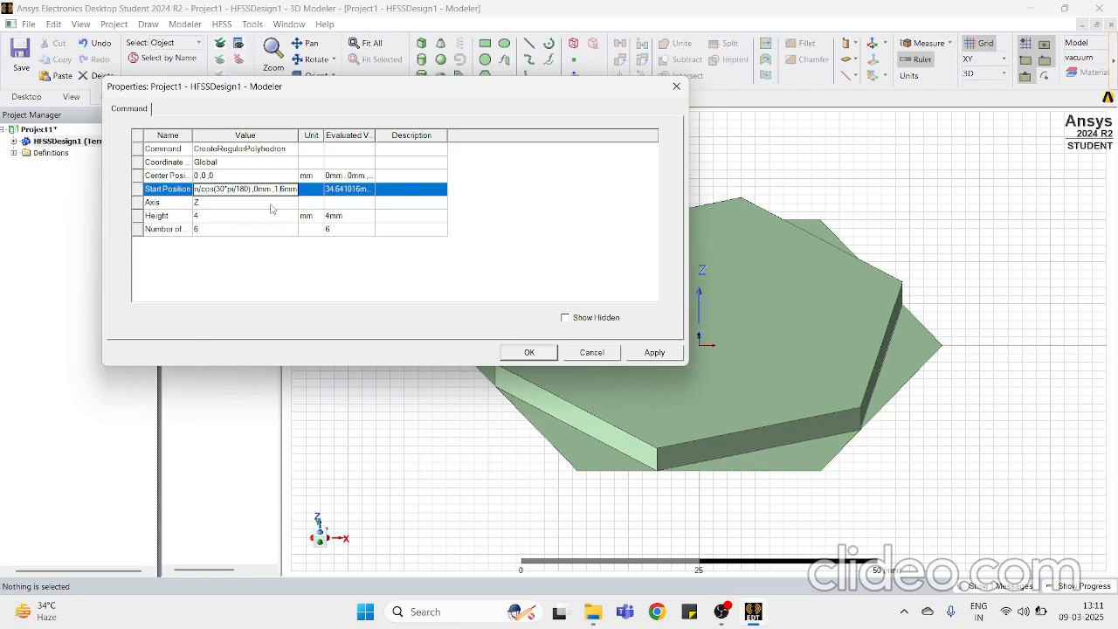
Step: Set the polyhedron's height to 1.6 mm and the Z value of its start position to 0
{"action": "left_click", "coordinate": [222, 216]}
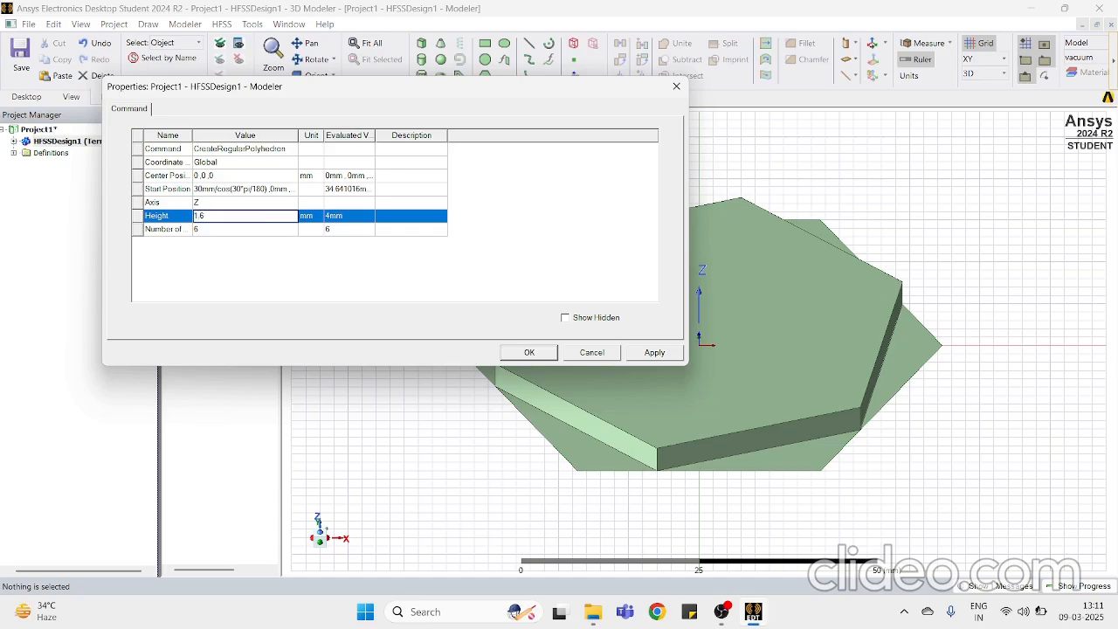
{"action": "key", "text": "Return"}
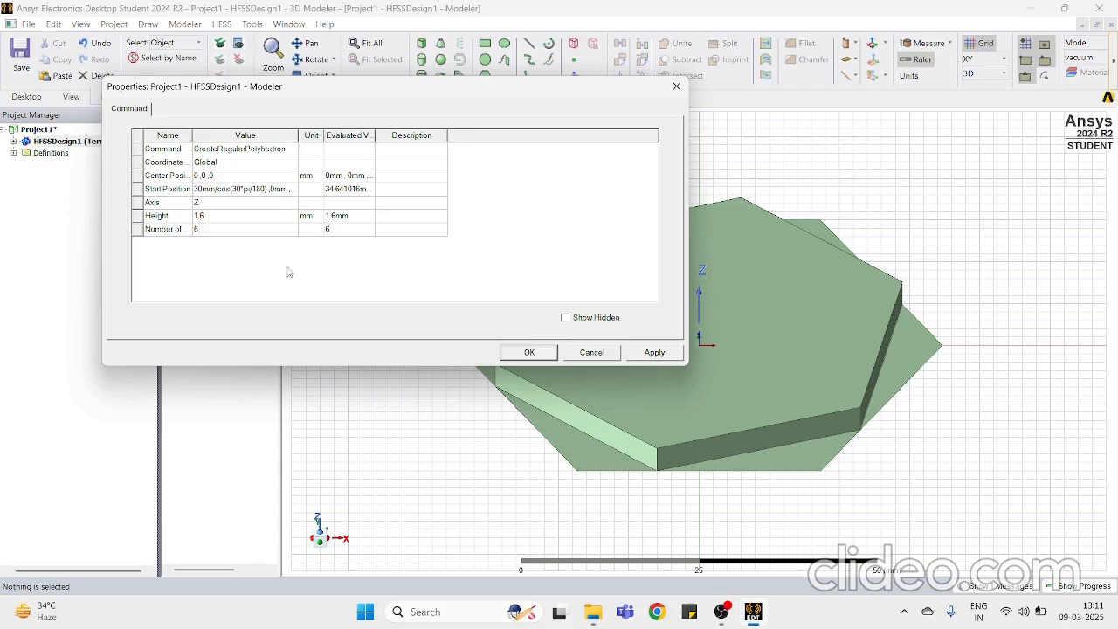
{"action": "left_click", "coordinate": [277, 190]}
{"action": "left_click_drag", "start_coordinate": [275, 189], "coordinate": [306, 186]}
{"action": "type", "text": "0"}
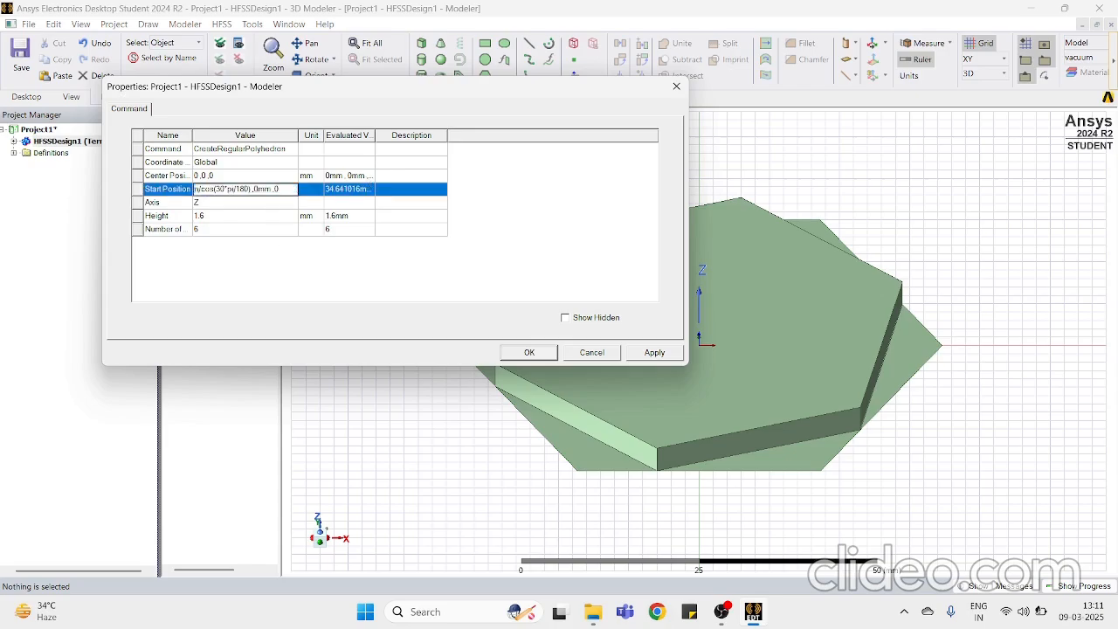
{"action": "left_click", "coordinate": [267, 287]}
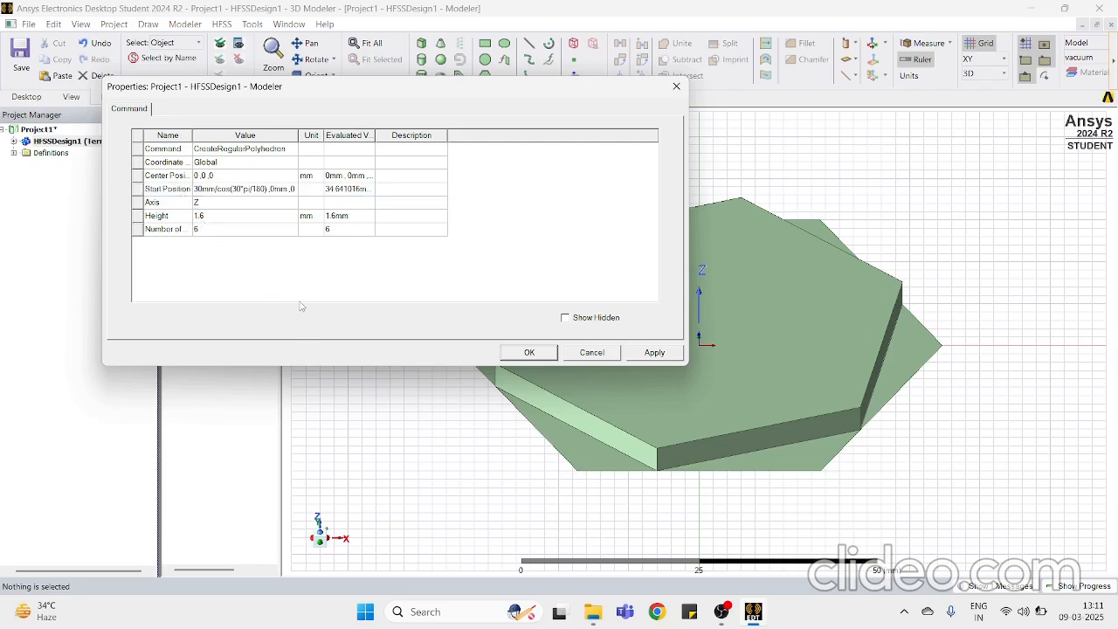
{"action": "left_click", "coordinate": [528, 353]}
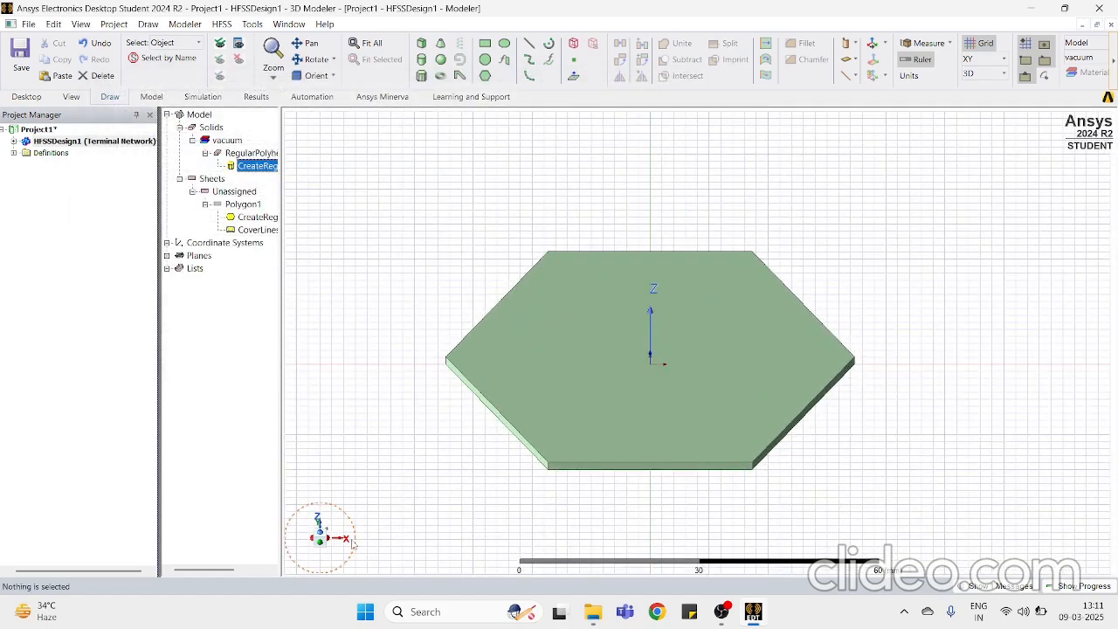
Step: Color the hexagonal sheet under the polyhedron orange (255, 128, 0), viewing the structure from below
{"action": "mouse_move", "coordinate": [323, 539]}
{"action": "left_mouse_down"}
{"action": "mouse_move", "coordinate": [323, 520]}
{"action": "mouse_move", "coordinate": [313, 525]}
{"action": "mouse_move", "coordinate": [321, 522]}
{"action": "left_mouse_up"}
{"action": "left_click", "coordinate": [582, 400]}
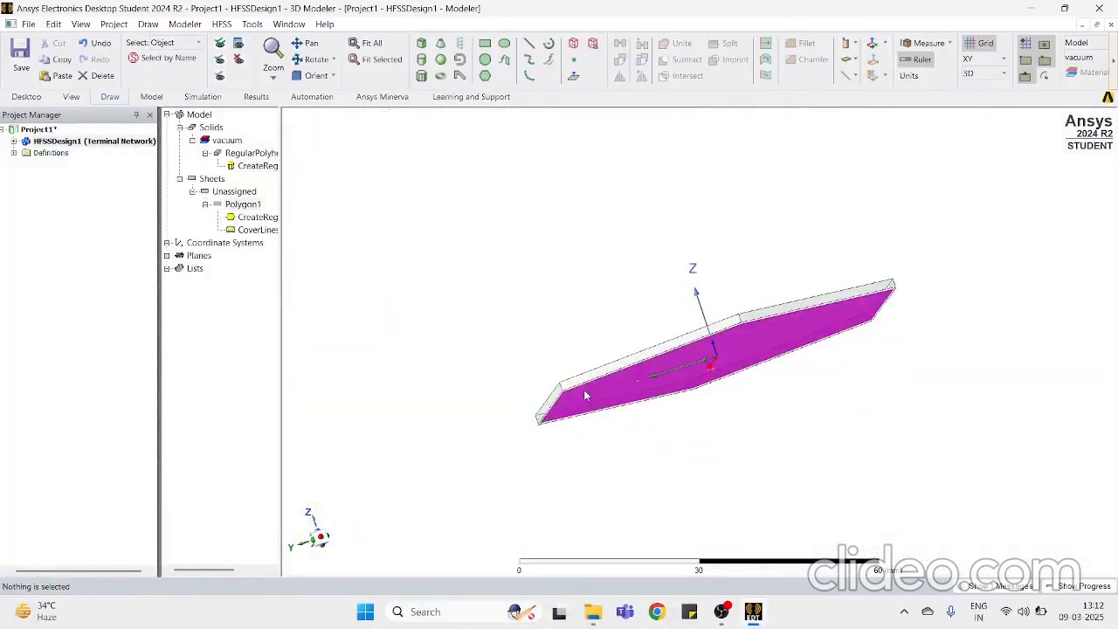
{"action": "double_click", "coordinate": [236, 204]}
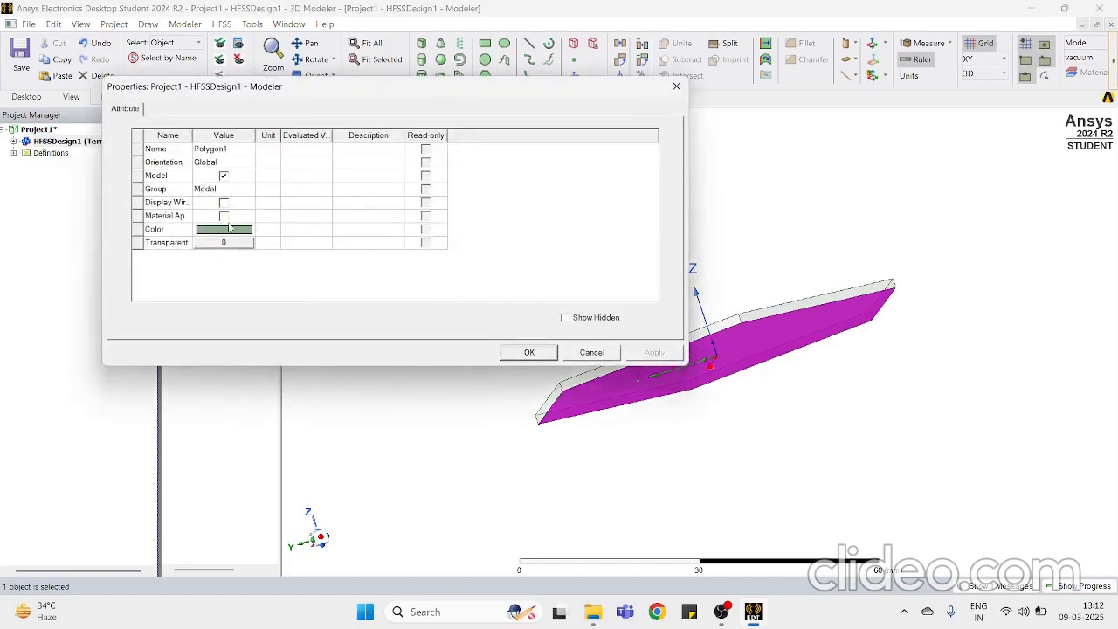
{"action": "left_click", "coordinate": [229, 228]}
{"action": "left_click", "coordinate": [229, 229]}
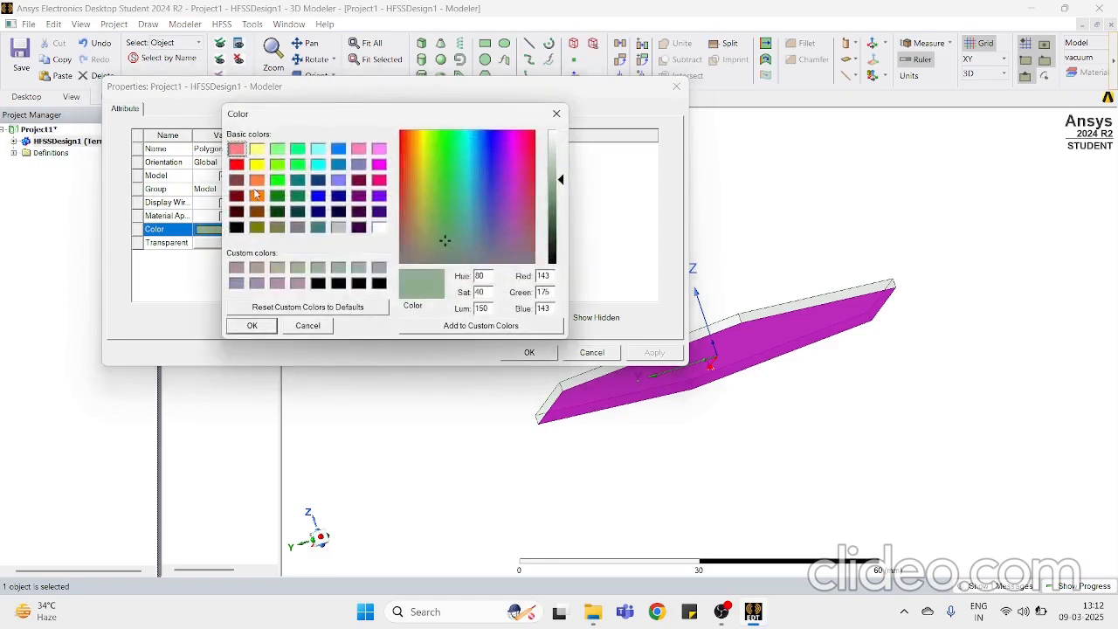
{"action": "left_click", "coordinate": [256, 196]}
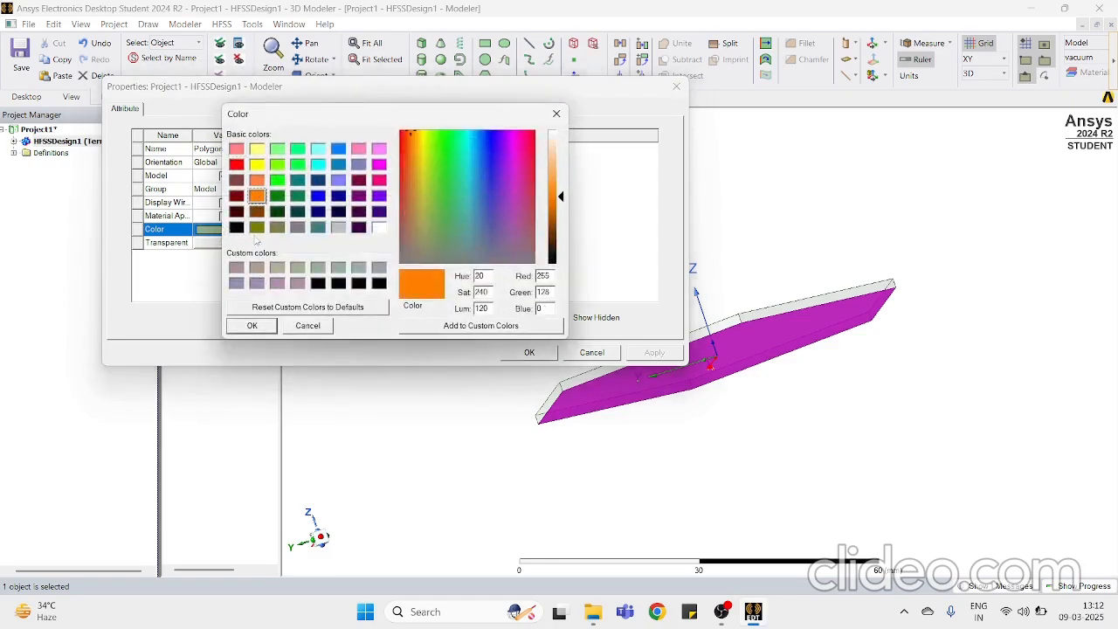
{"action": "left_click", "coordinate": [251, 325]}
{"action": "left_click", "coordinate": [529, 352]}
{"action": "left_click", "coordinate": [407, 495]}
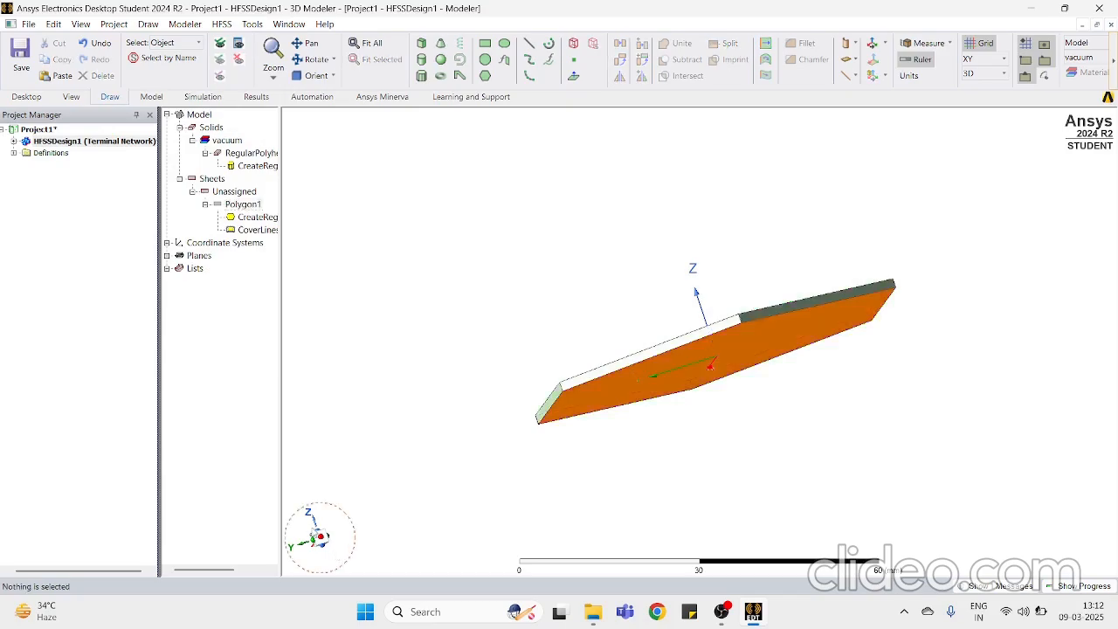
Step: Draw a circle with a radius of about 22 mm on the polyhedron's upper face, centred at 0, 0, 1.6 mm
{"action": "left_click", "coordinate": [314, 531]}
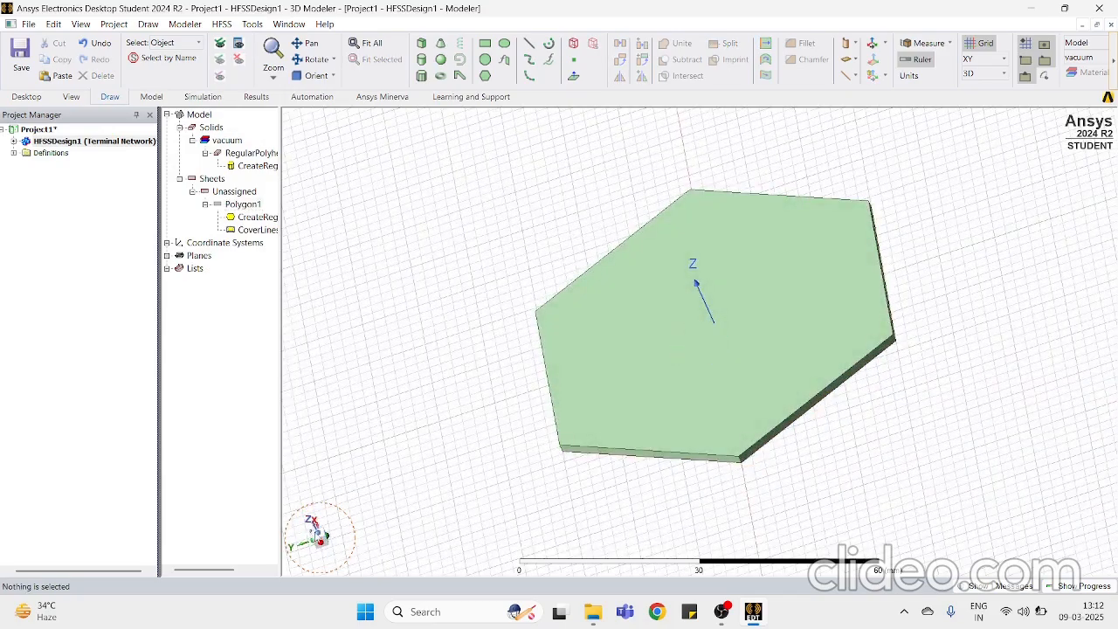
{"action": "left_click", "coordinate": [312, 521]}
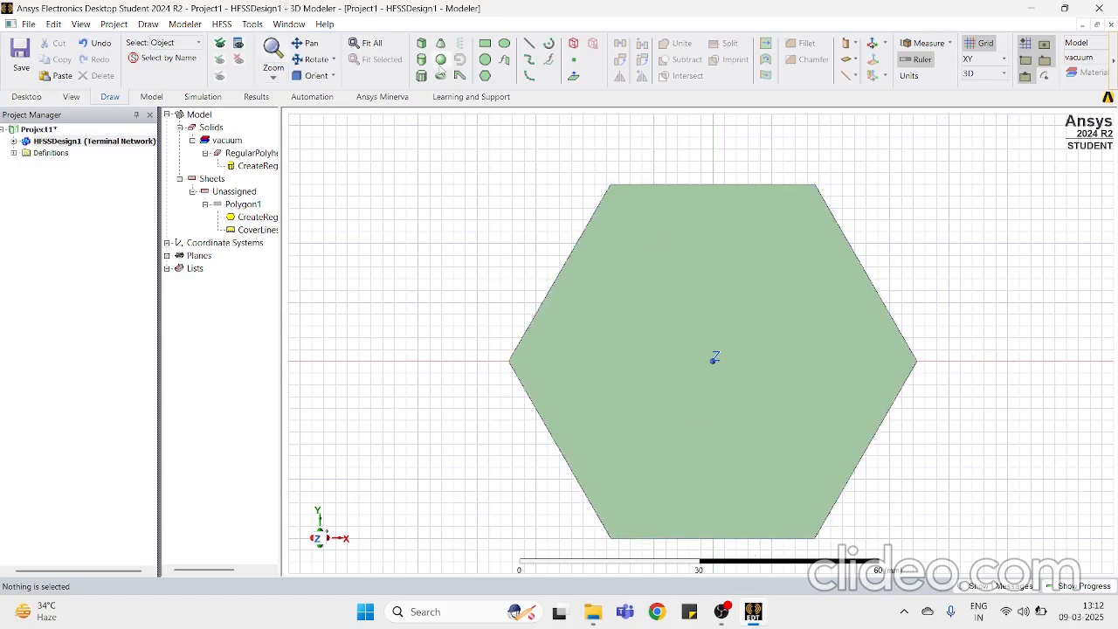
{"action": "left_click", "coordinate": [485, 60]}
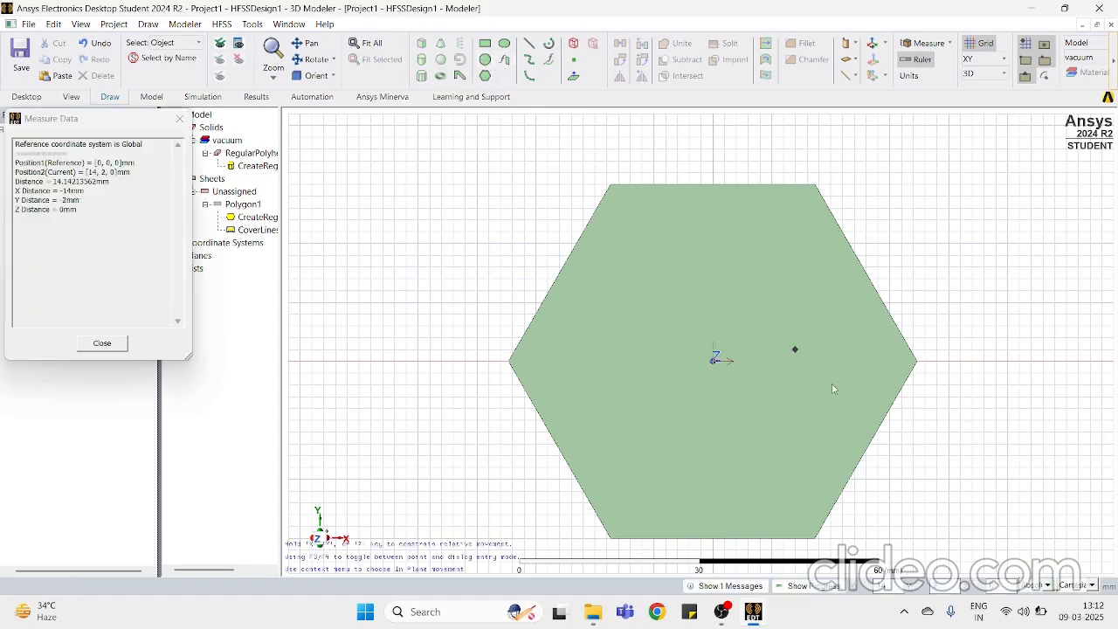
{"action": "left_click", "coordinate": [712, 360]}
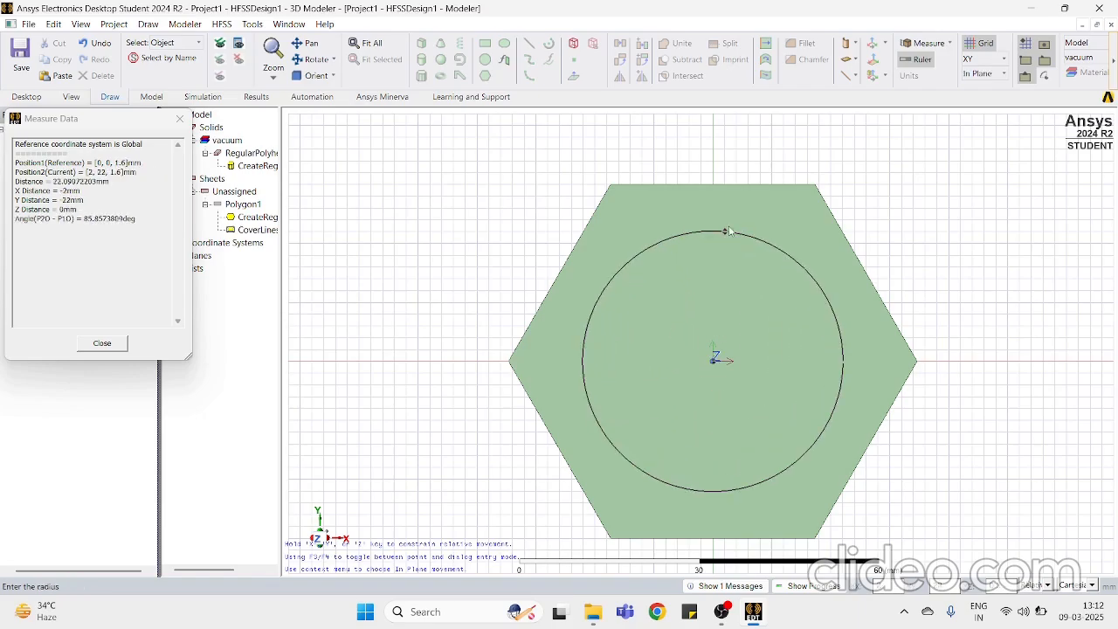
{"action": "left_click", "coordinate": [729, 232]}
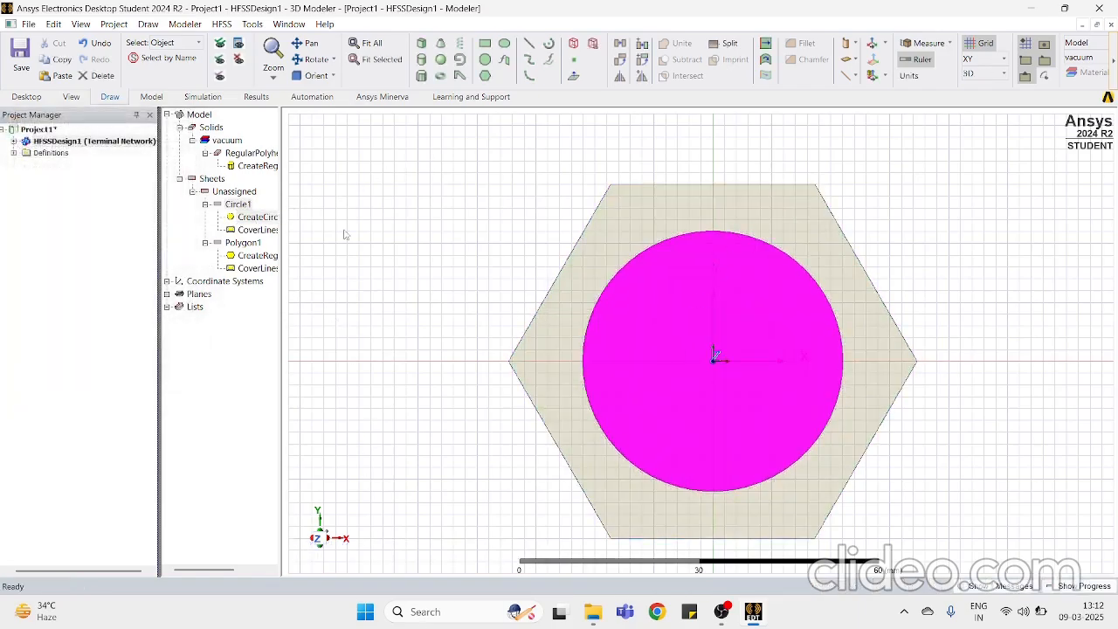
{"action": "left_click", "coordinate": [395, 291]}
Step: Set the circle's radius to 17.52 mm
{"action": "left_click", "coordinate": [254, 218]}
{"action": "double_click", "coordinate": [254, 219]}
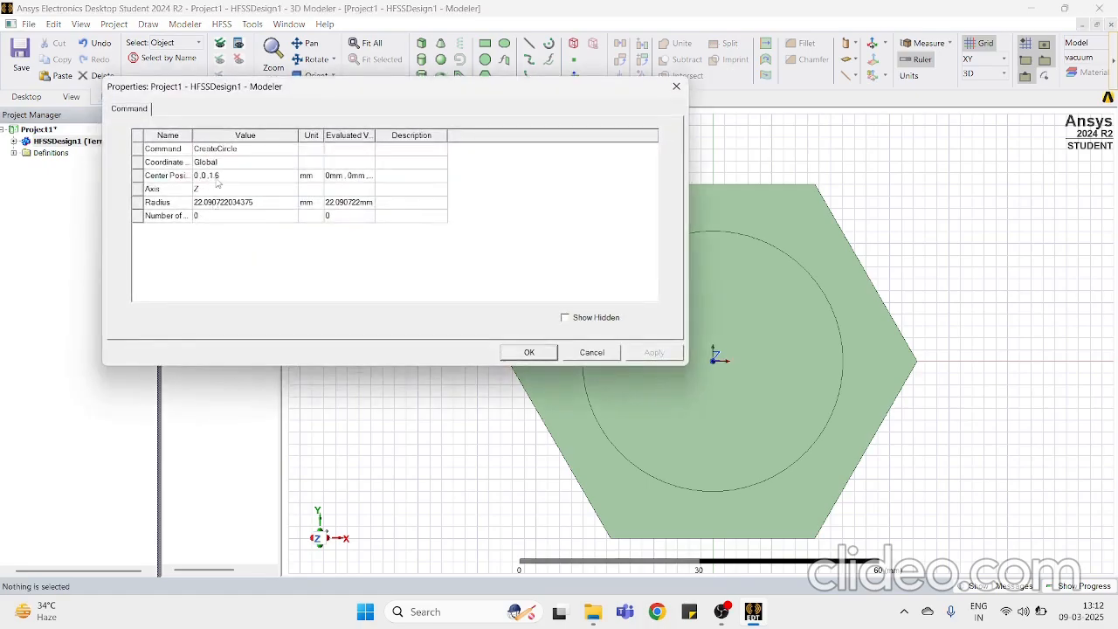
{"action": "left_click", "coordinate": [228, 206]}
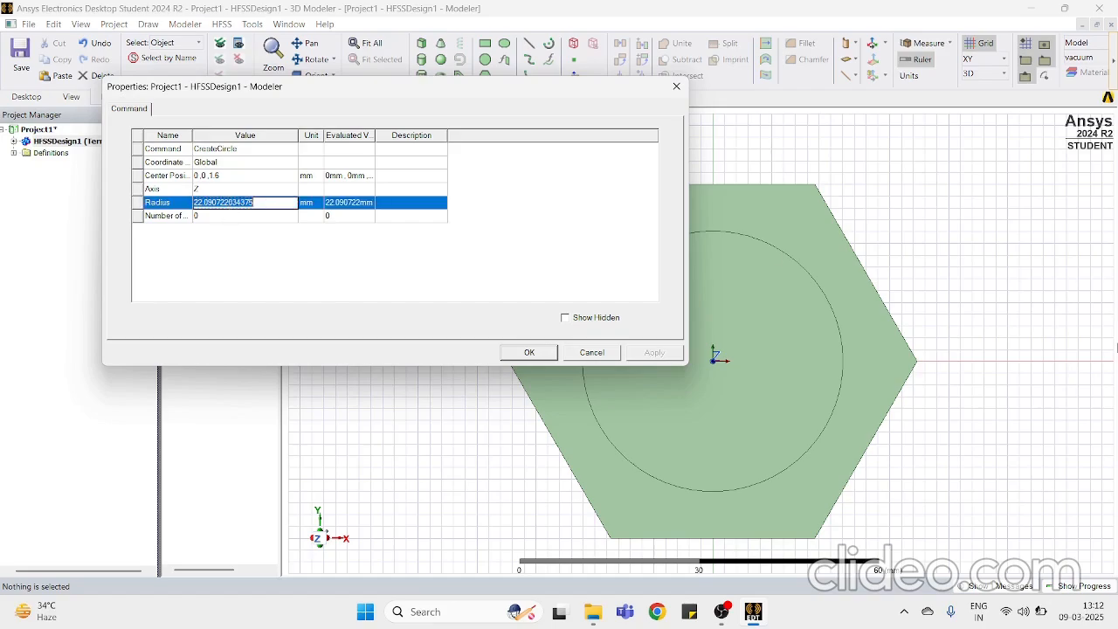
{"action": "type", "text": "17.52mm"}
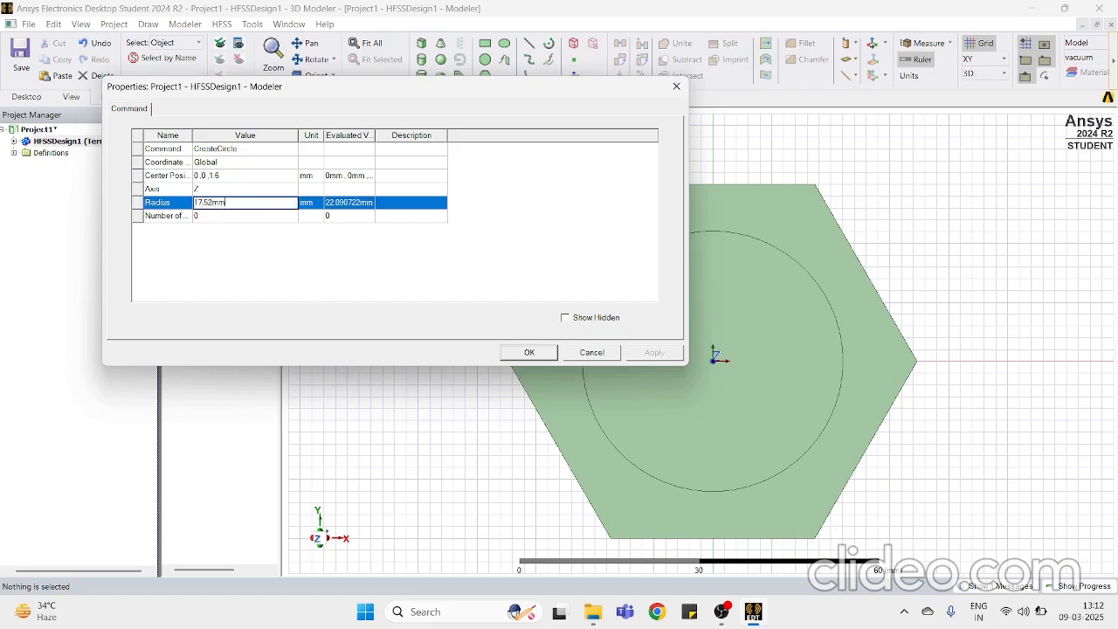
{"action": "key", "text": "Return"}
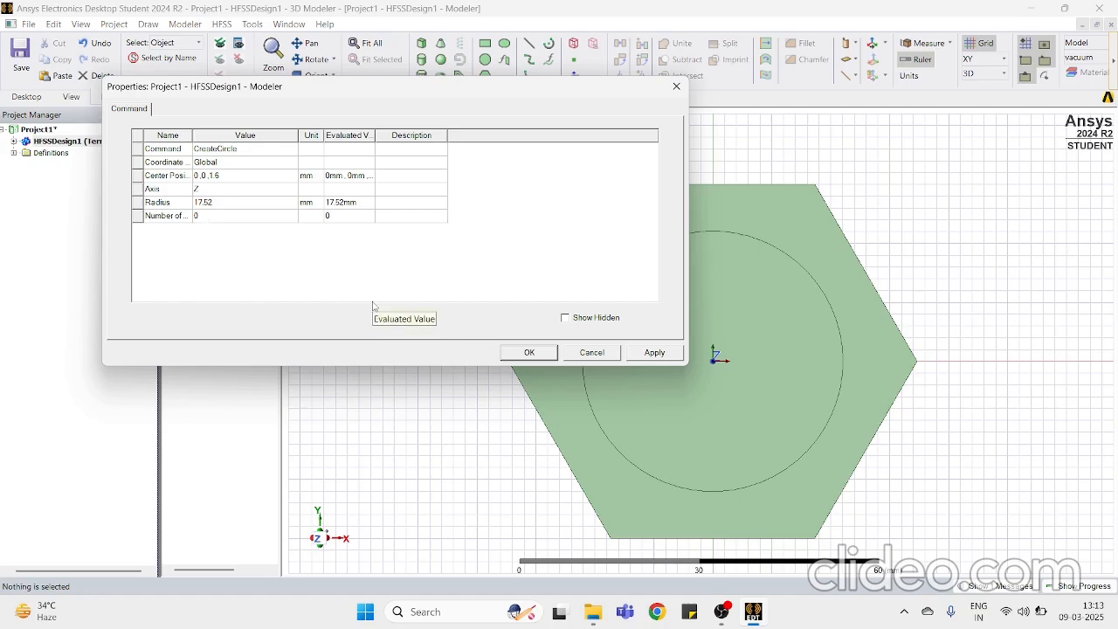
{"action": "left_click", "coordinate": [532, 352]}
{"action": "left_click", "coordinate": [422, 425]}
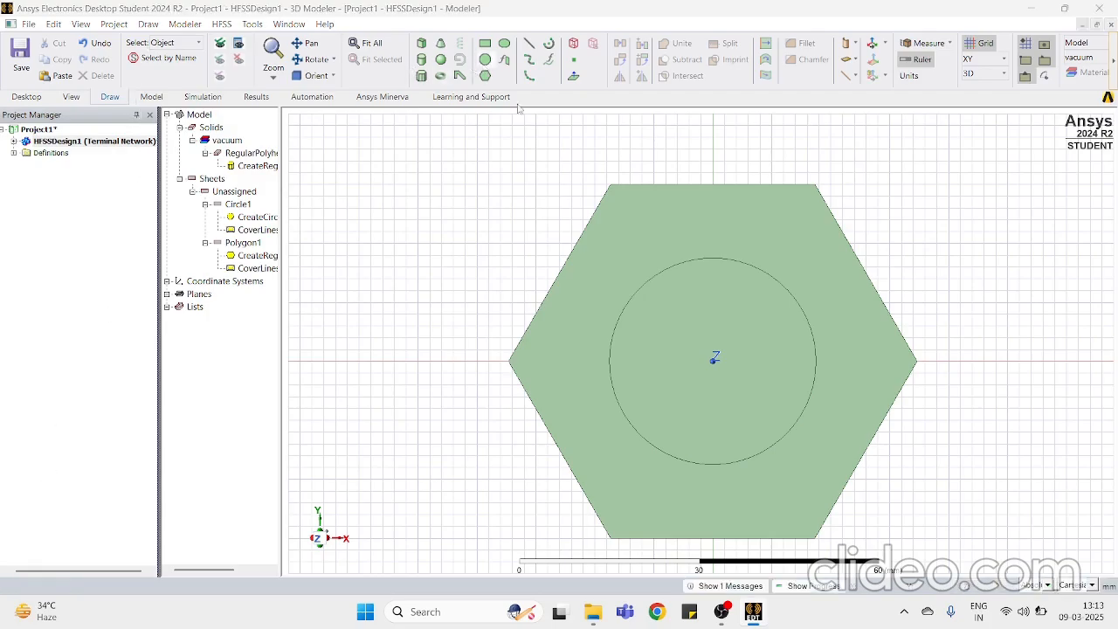
Step: Draw a second, concentric circle with a radius of about 14 mm on the polyhedron's upper face
{"action": "left_click", "coordinate": [485, 58]}
{"action": "left_click", "coordinate": [714, 359]}
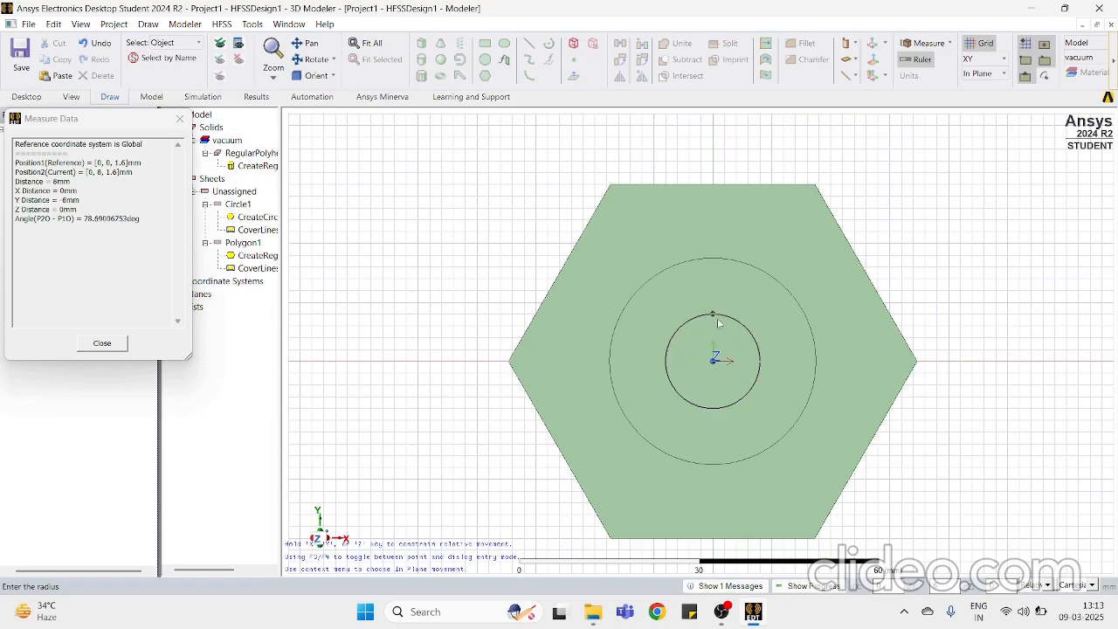
{"action": "left_click", "coordinate": [713, 280]}
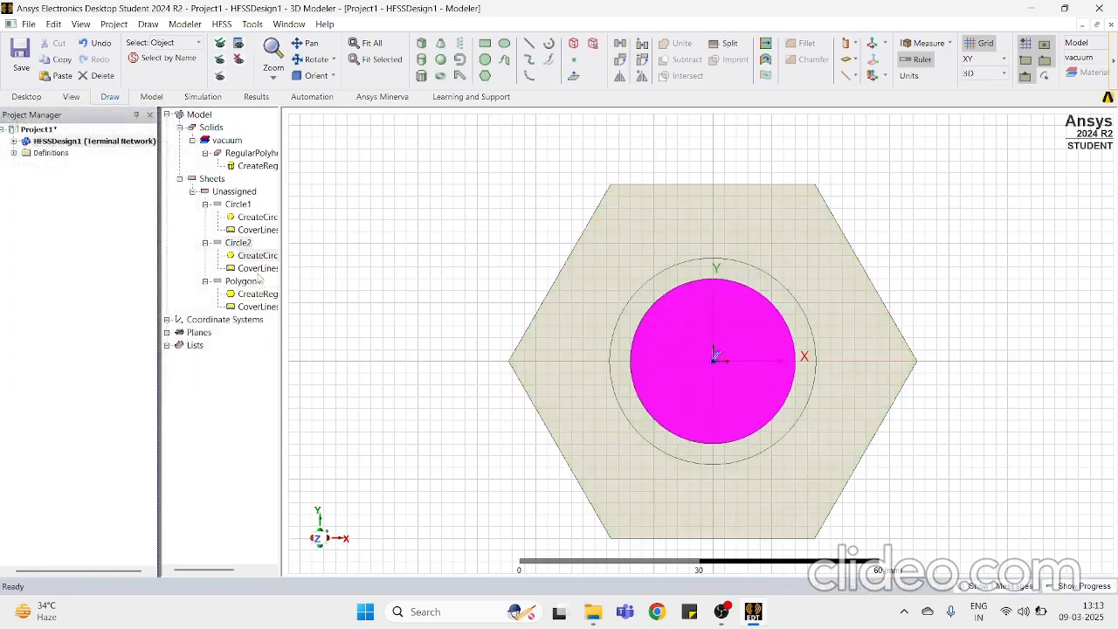
Step: Increase the inner circle's radius to leave only a narrow band between it and the outer circle
{"action": "double_click", "coordinate": [254, 244]}
{"action": "left_click", "coordinate": [233, 203]}
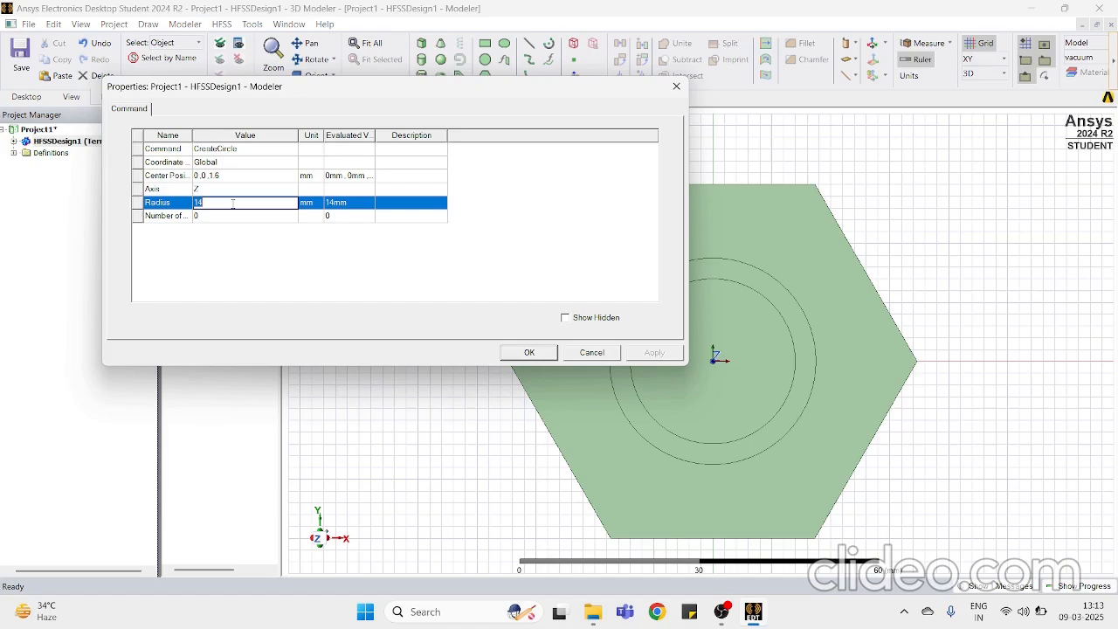
{"action": "type", "text": "1"}
{"action": "key", "text": "Return"}
{"action": "key", "text": "Return"}
{"action": "key", "text": "Return"}
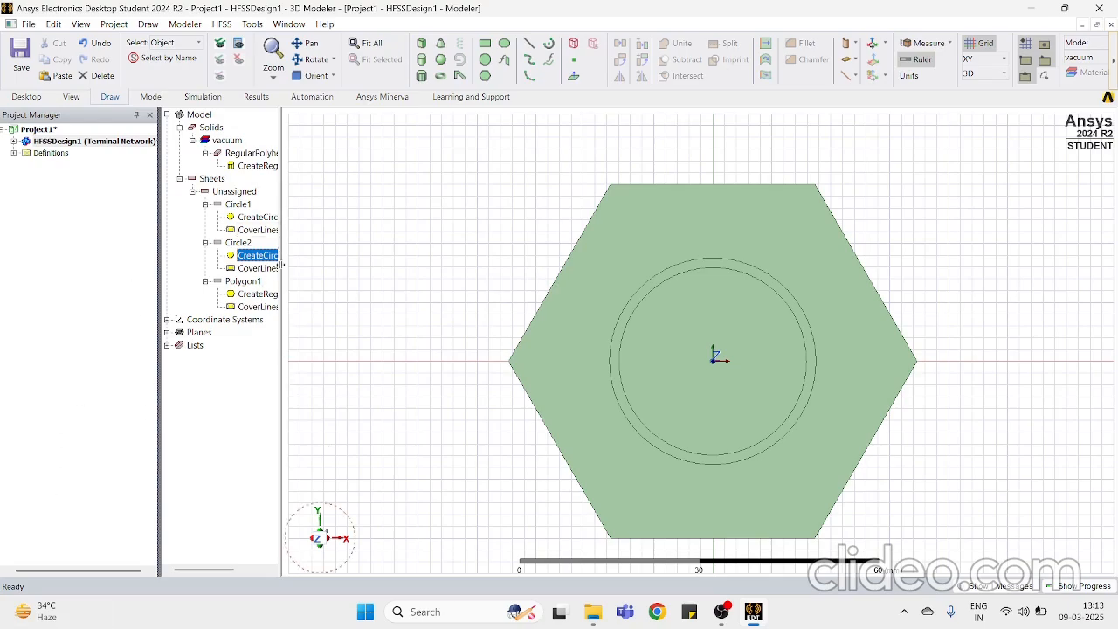
Step: Subtract the inner circle from the outer circle to form a ring, without cloning the tool object
{"action": "left_click", "coordinate": [644, 338]}
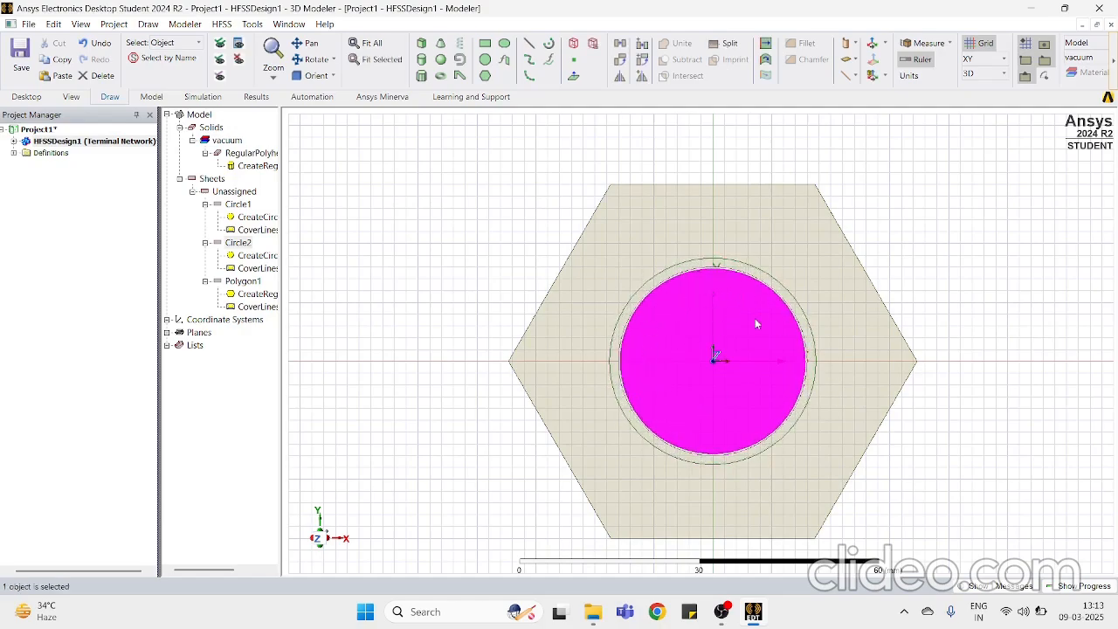
{"action": "left_click", "coordinate": [686, 270]}
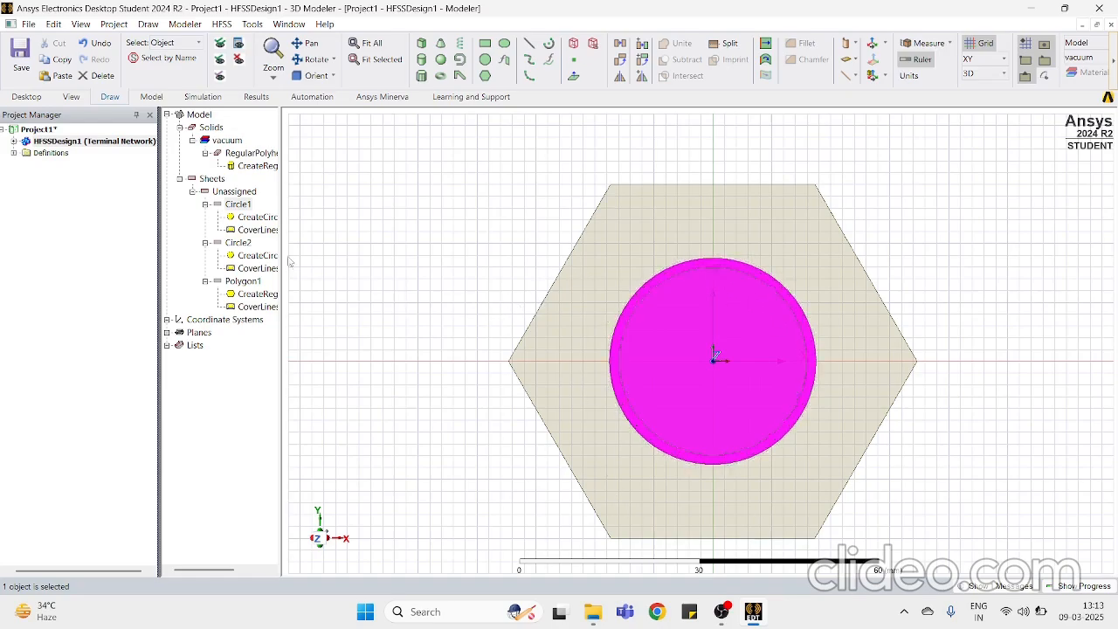
{"action": "left_click", "coordinate": [242, 204]}
{"action": "left_click", "coordinate": [227, 243], "text": "ctrl"}
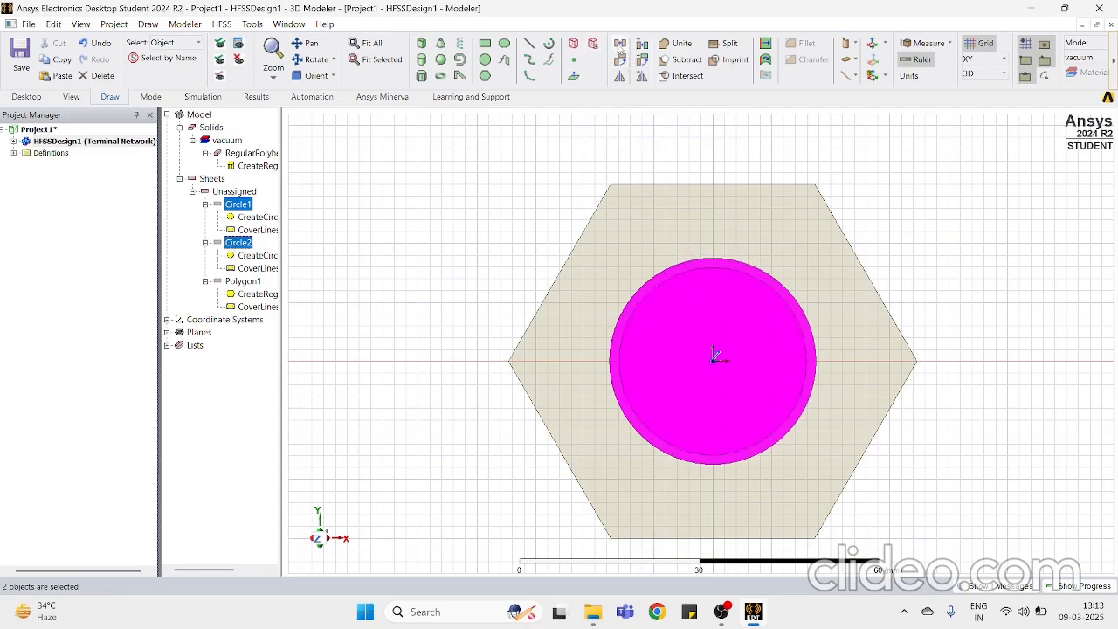
{"action": "left_click", "coordinate": [677, 61]}
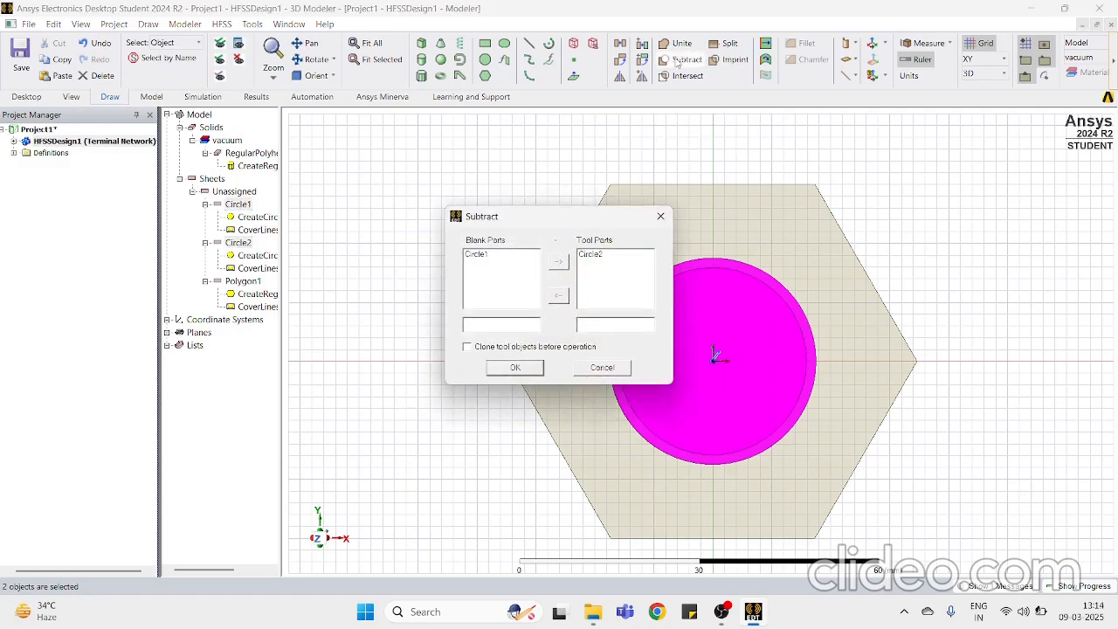
{"action": "left_click", "coordinate": [515, 368]}
{"action": "left_click", "coordinate": [394, 373]}
Step: Draw a rectangle about 6 by 14 mm from the ring's lower part at -4, -16, 0 mm down to the hexagon's lower edge
{"action": "scroll", "coordinate": [459, 442], "scroll_direction": "down", "scroll_amount": 2}
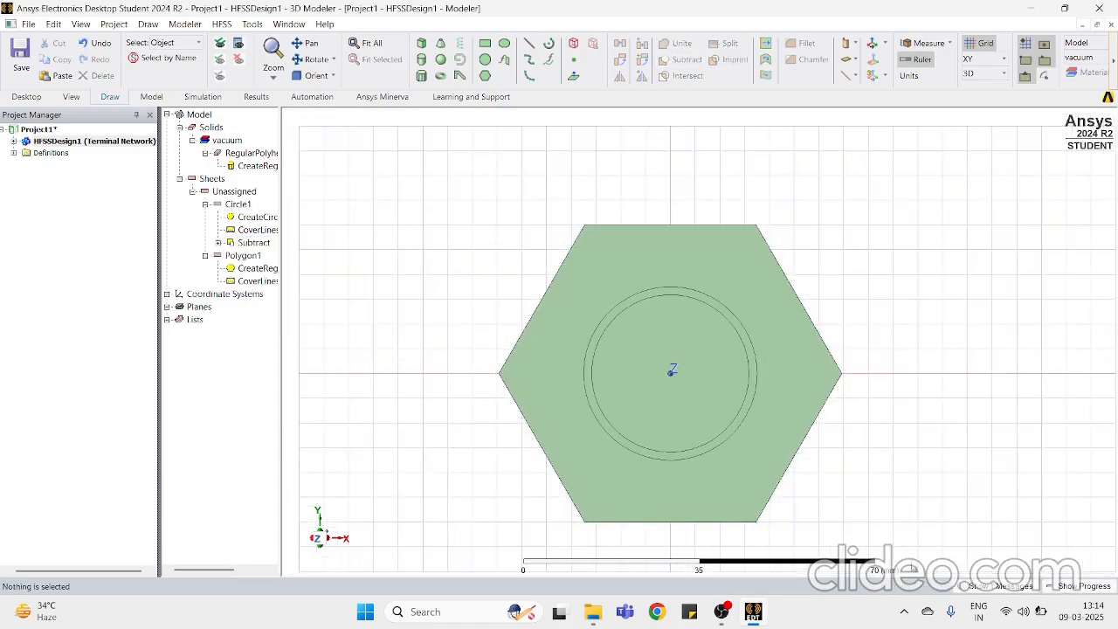
{"action": "scroll", "coordinate": [774, 541], "scroll_direction": "down", "scroll_amount": 1}
{"action": "scroll", "coordinate": [761, 541], "scroll_direction": "up", "scroll_amount": 2}
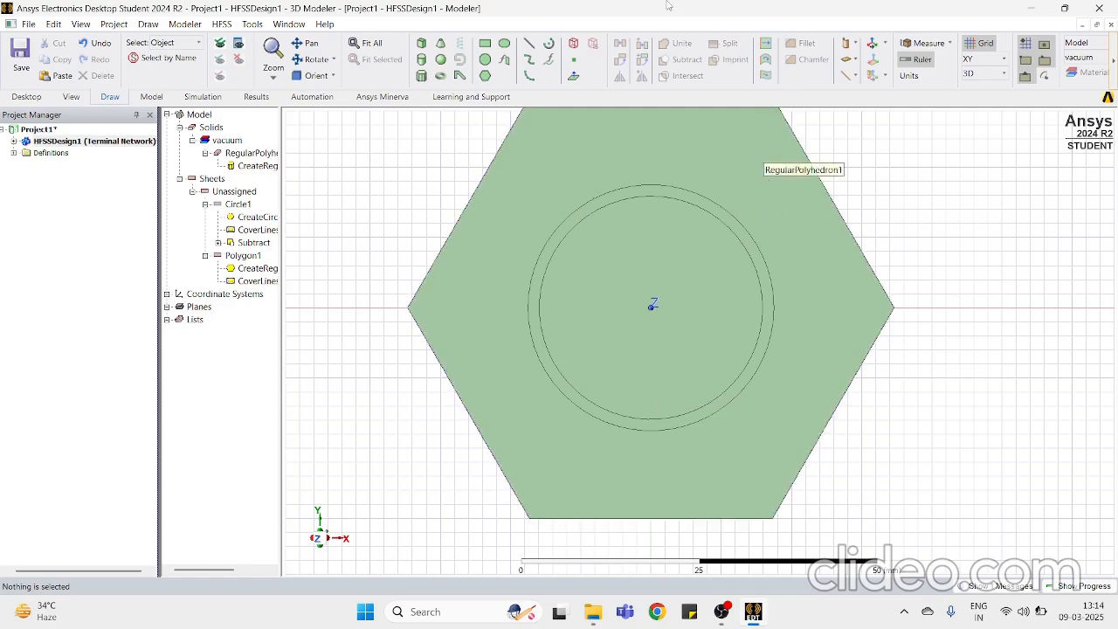
{"action": "left_click", "coordinate": [485, 43]}
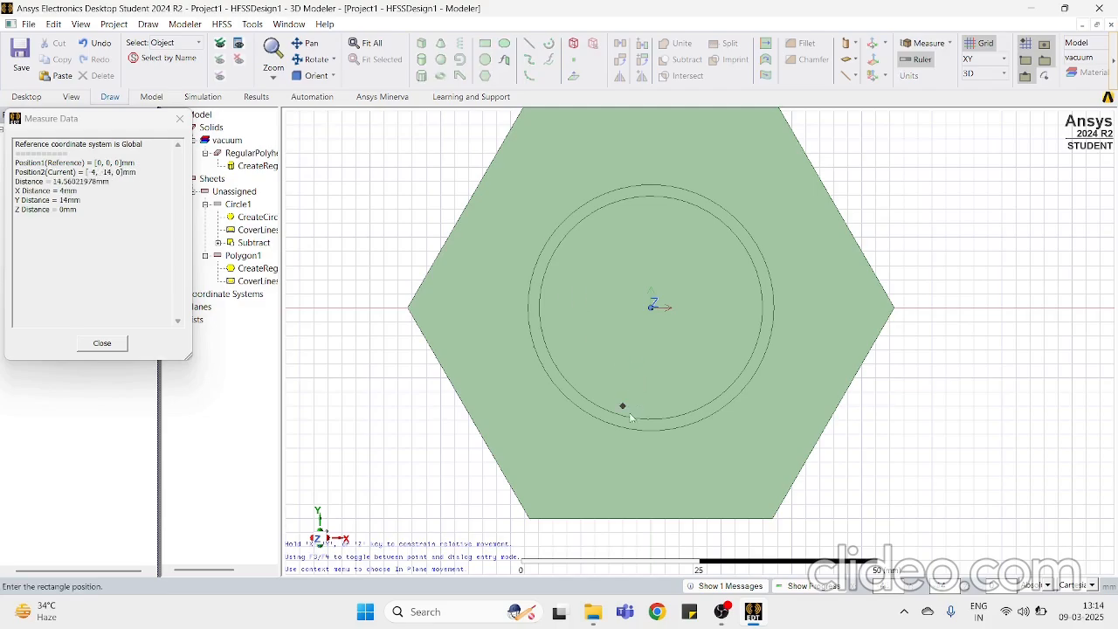
{"action": "left_click", "coordinate": [629, 420]}
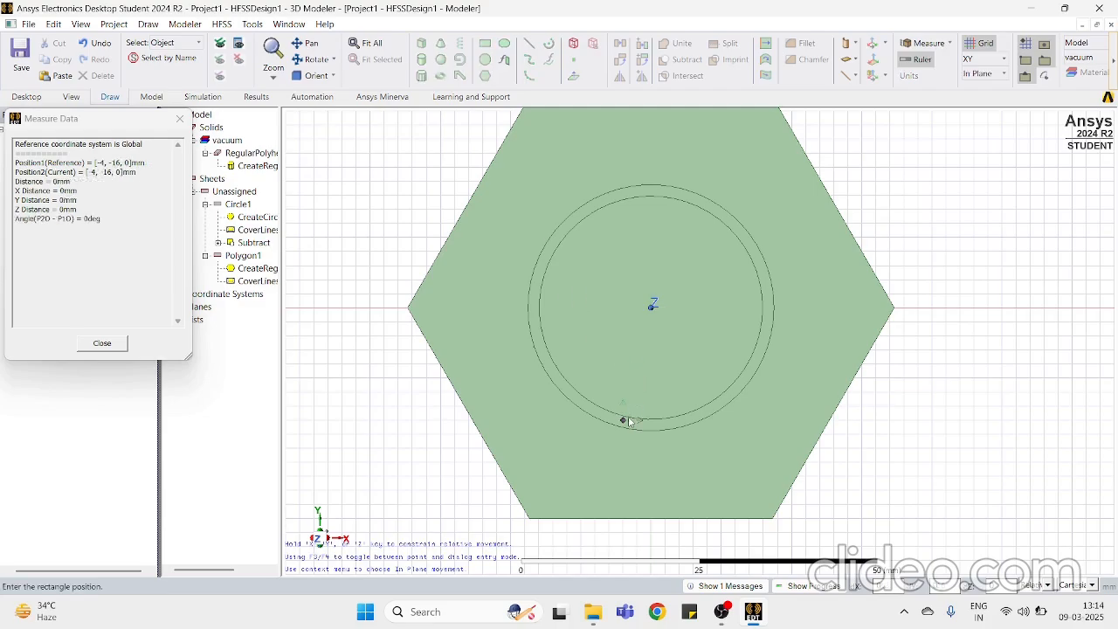
{"action": "left_click", "coordinate": [665, 518]}
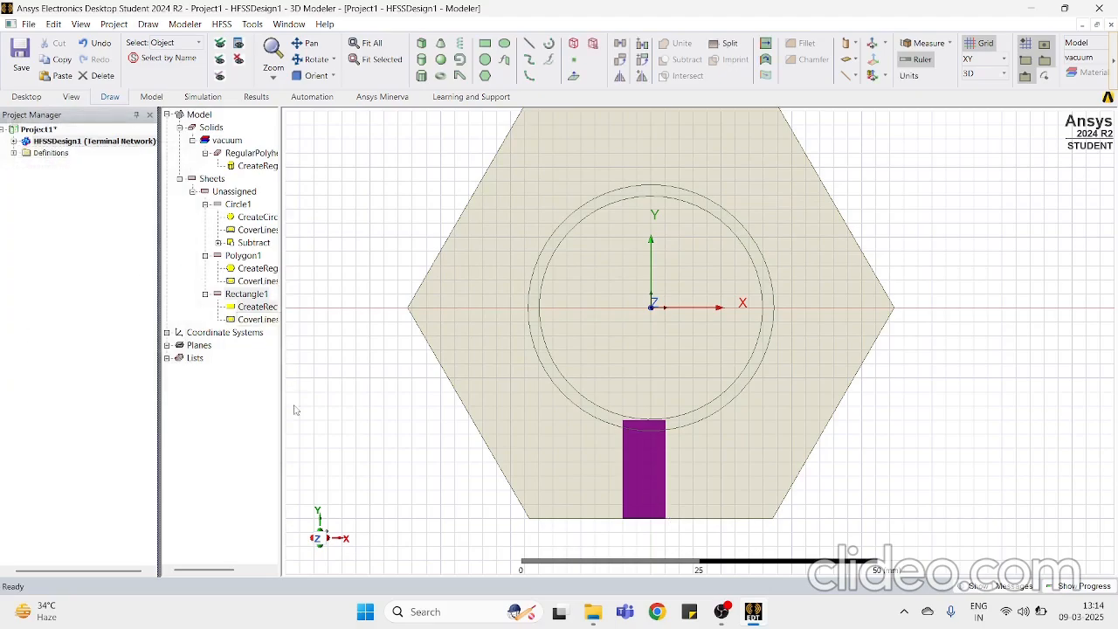
{"action": "left_click", "coordinate": [246, 376]}
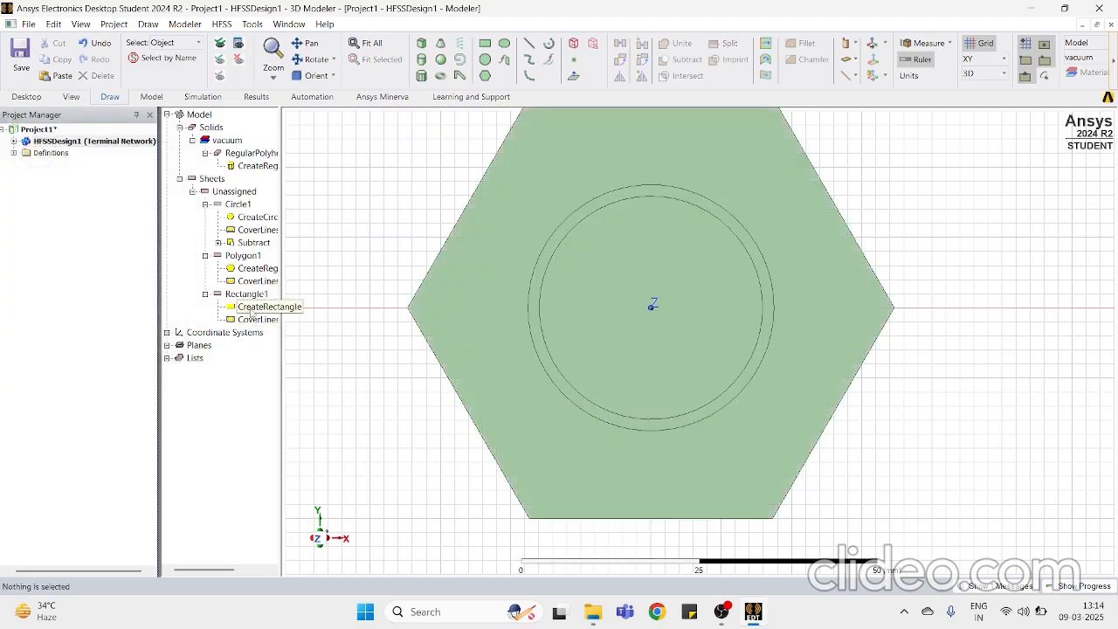
Step: Set the rectangle's X size to 3 mm and its Y size to 14 mm
{"action": "mouse_move", "coordinate": [325, 550]}
{"action": "left_mouse_down"}
{"action": "mouse_move", "coordinate": [319, 519]}
{"action": "mouse_move", "coordinate": [322, 538]}
{"action": "left_mouse_up"}
{"action": "left_click", "coordinate": [320, 532]}
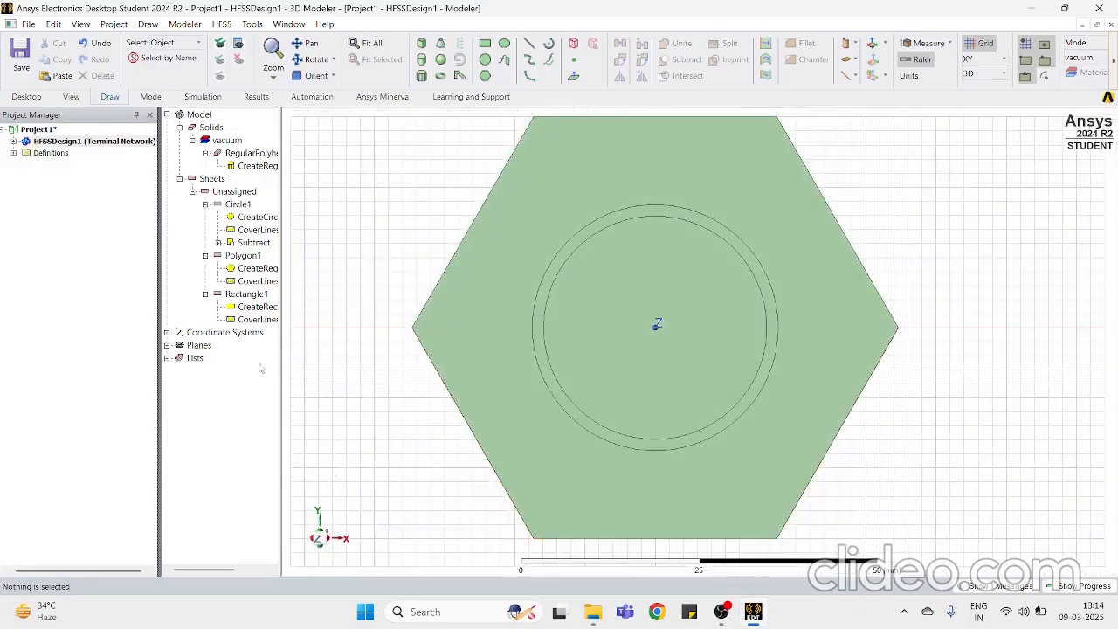
{"action": "double_click", "coordinate": [260, 310]}
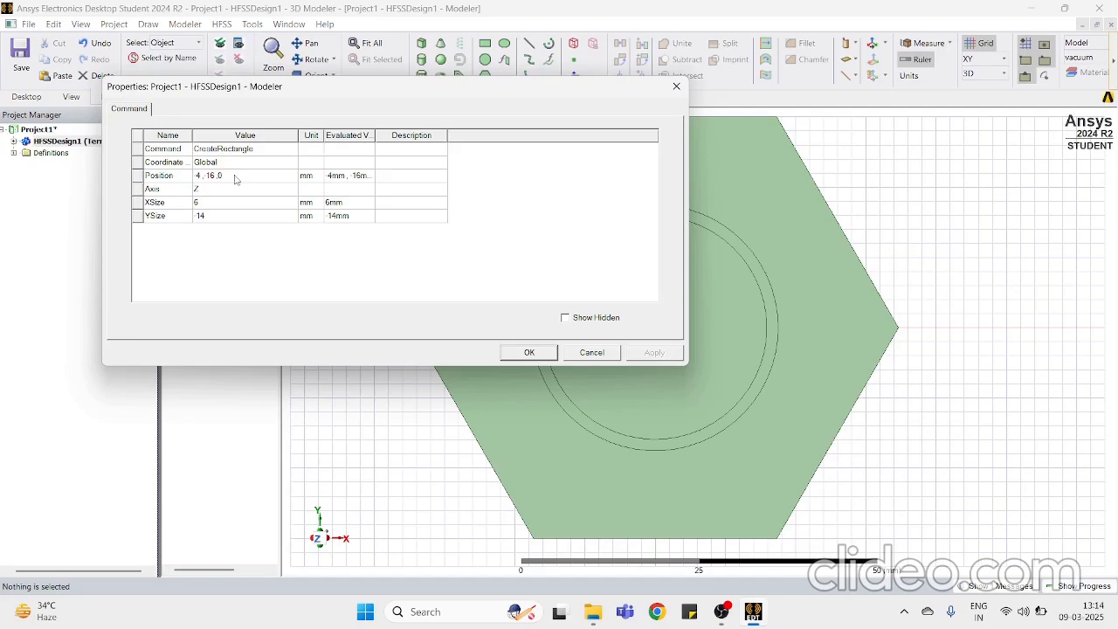
{"action": "double_click", "coordinate": [203, 202]}
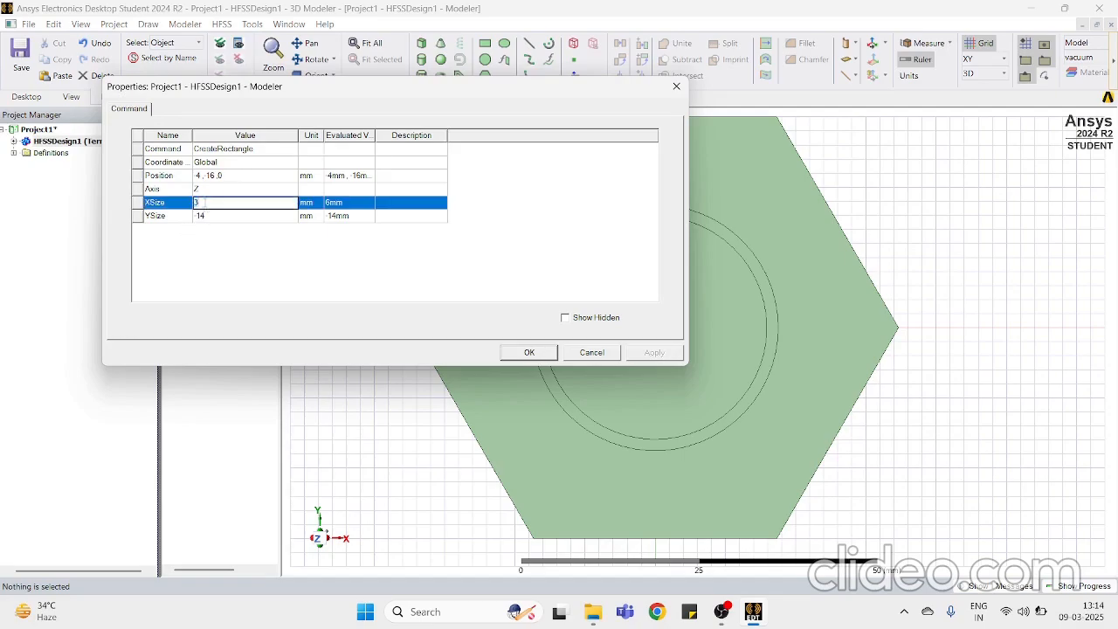
{"action": "type", "text": "3"}
{"action": "double_click", "coordinate": [215, 216]}
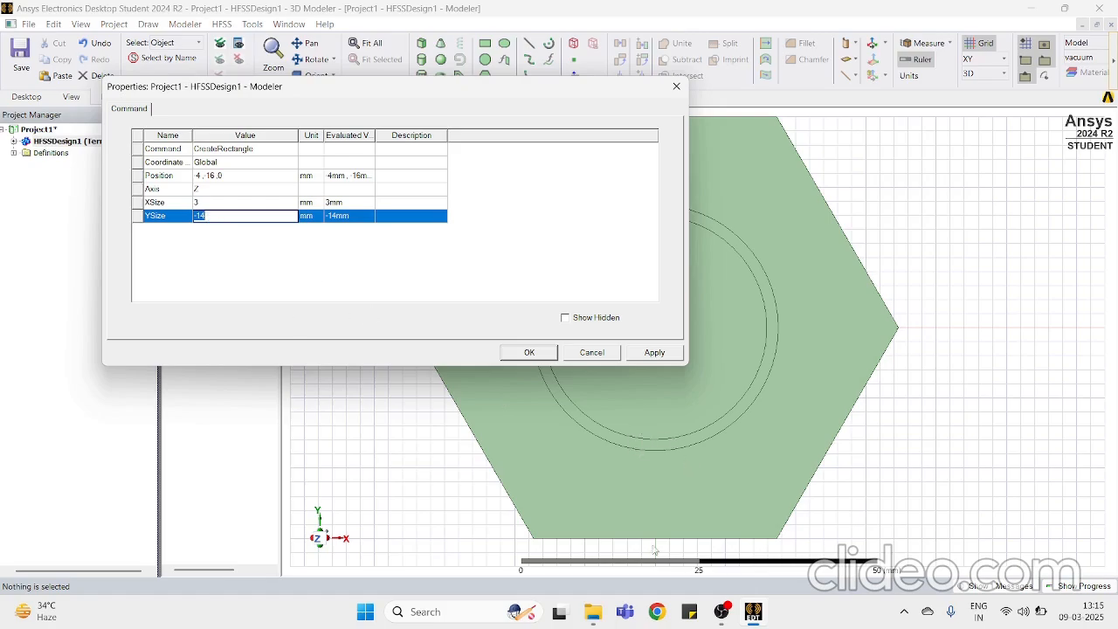
{"action": "type", "text": "14"}
{"action": "left_click", "coordinate": [247, 285]}
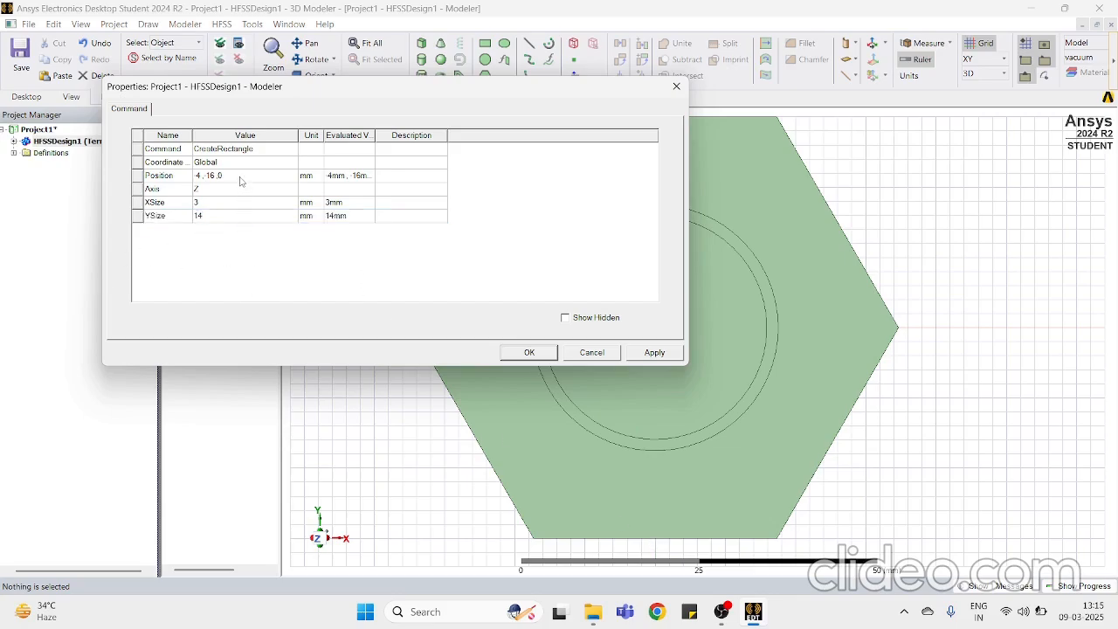
Step: Set the feed rectangle's position to -1.5, -30, 1.6 mm
{"action": "left_click", "coordinate": [240, 176]}
{"action": "key", "text": "BackSpace"}
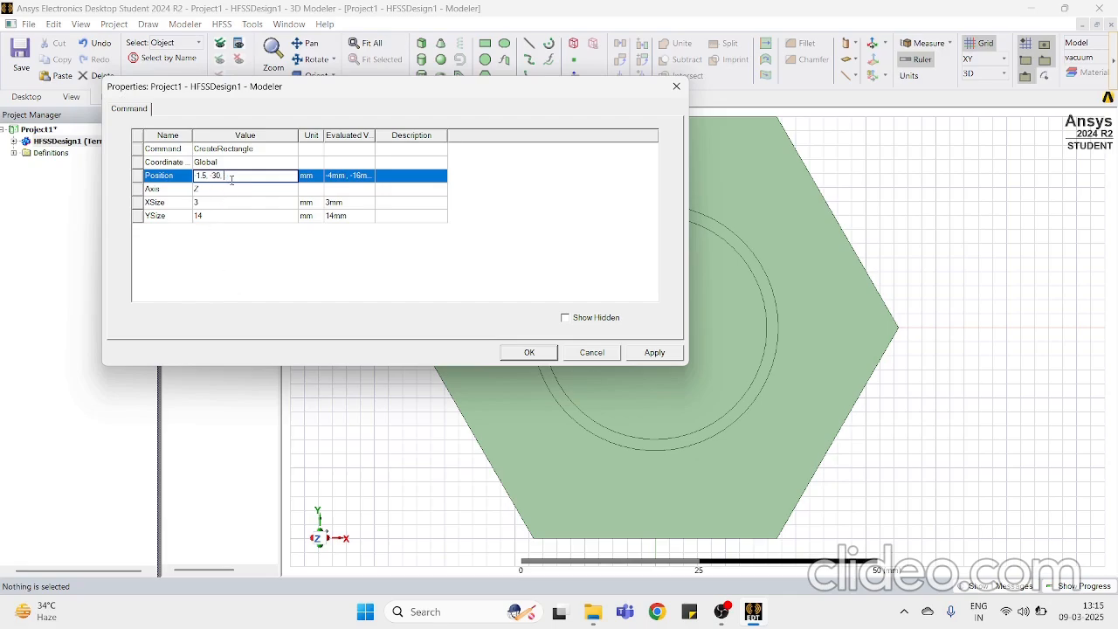
{"action": "type", "text": "mm"}
{"action": "left_click", "coordinate": [225, 288]}
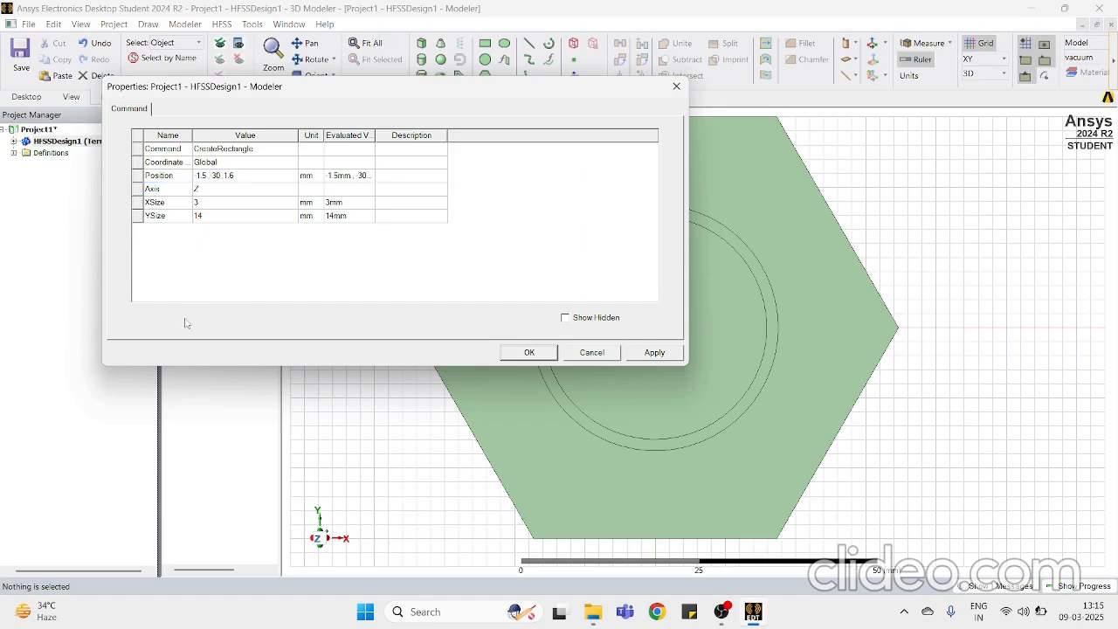
{"action": "left_click", "coordinate": [524, 352]}
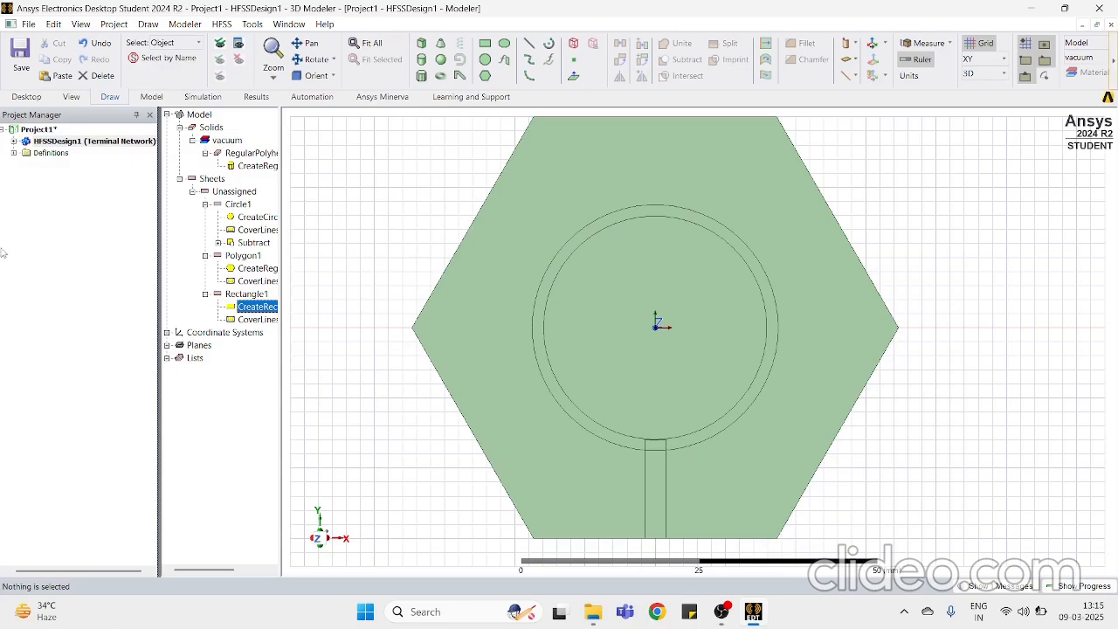
Step: Change the circular ring's colour to orange (255, 128, 0)
{"action": "scroll", "coordinate": [674, 493], "scroll_direction": "down", "scroll_amount": 2}
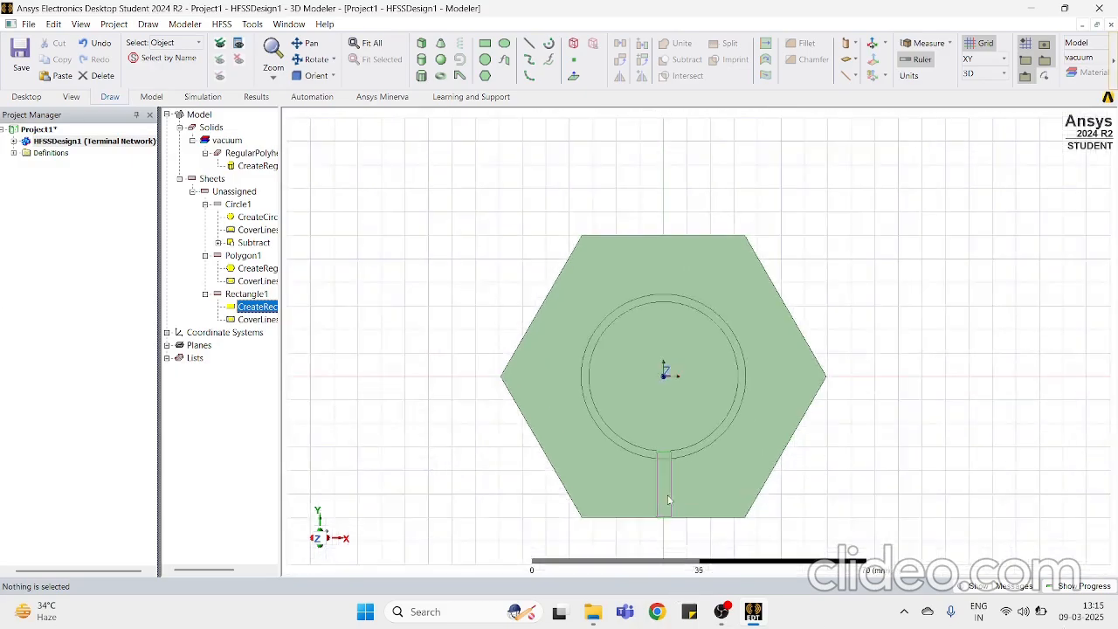
{"action": "scroll", "coordinate": [668, 515], "scroll_direction": "up", "scroll_amount": 3}
{"action": "scroll", "coordinate": [662, 521], "scroll_direction": "down", "scroll_amount": 1}
{"action": "scroll", "coordinate": [661, 522], "scroll_direction": "down", "scroll_amount": 2}
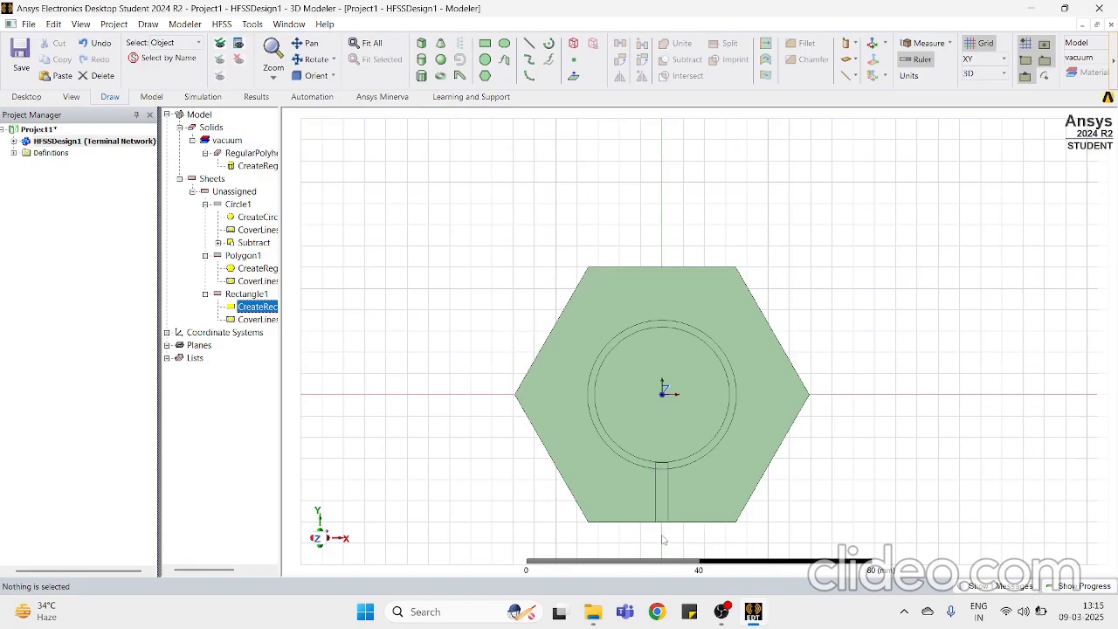
{"action": "left_click", "coordinate": [696, 461]}
{"action": "left_click", "coordinate": [661, 506], "text": "ctrl"}
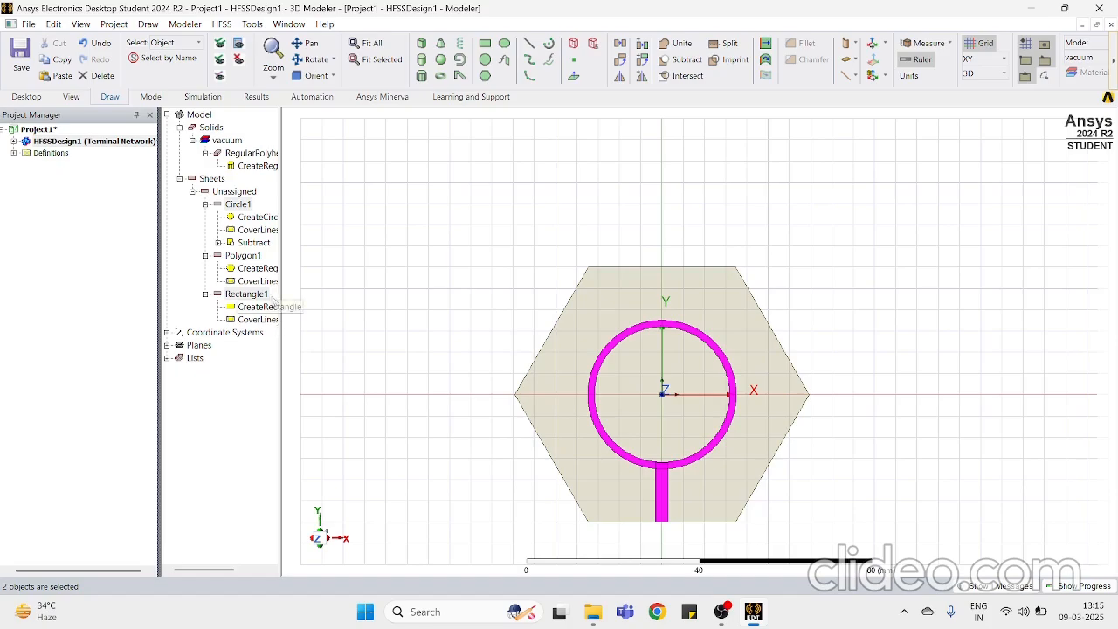
{"action": "double_click", "coordinate": [239, 207]}
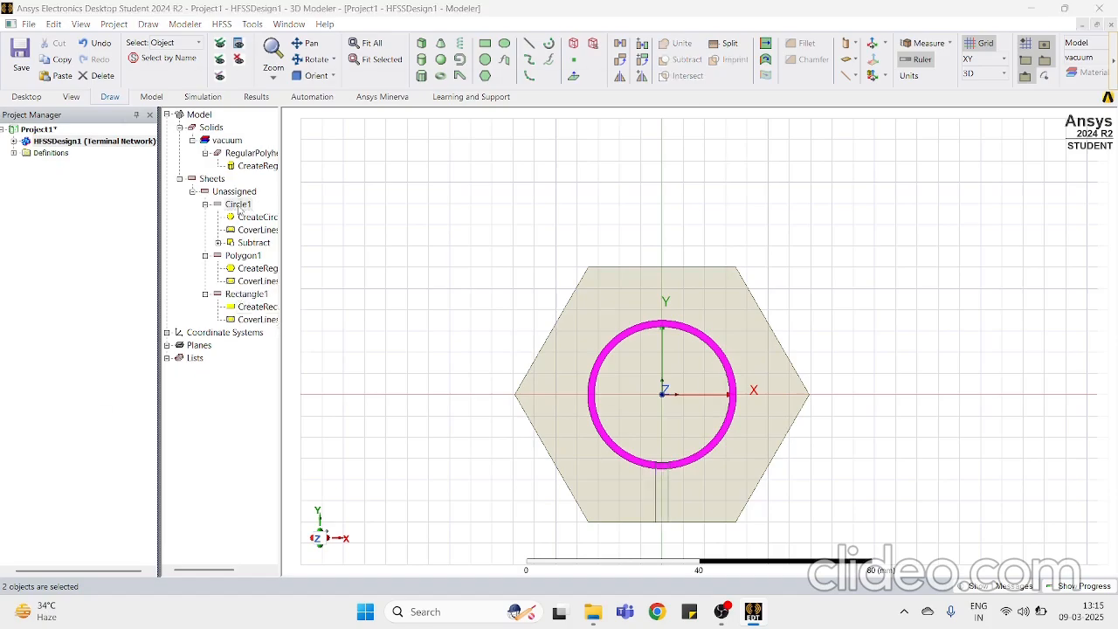
{"action": "left_click", "coordinate": [220, 231]}
{"action": "left_click", "coordinate": [257, 181]}
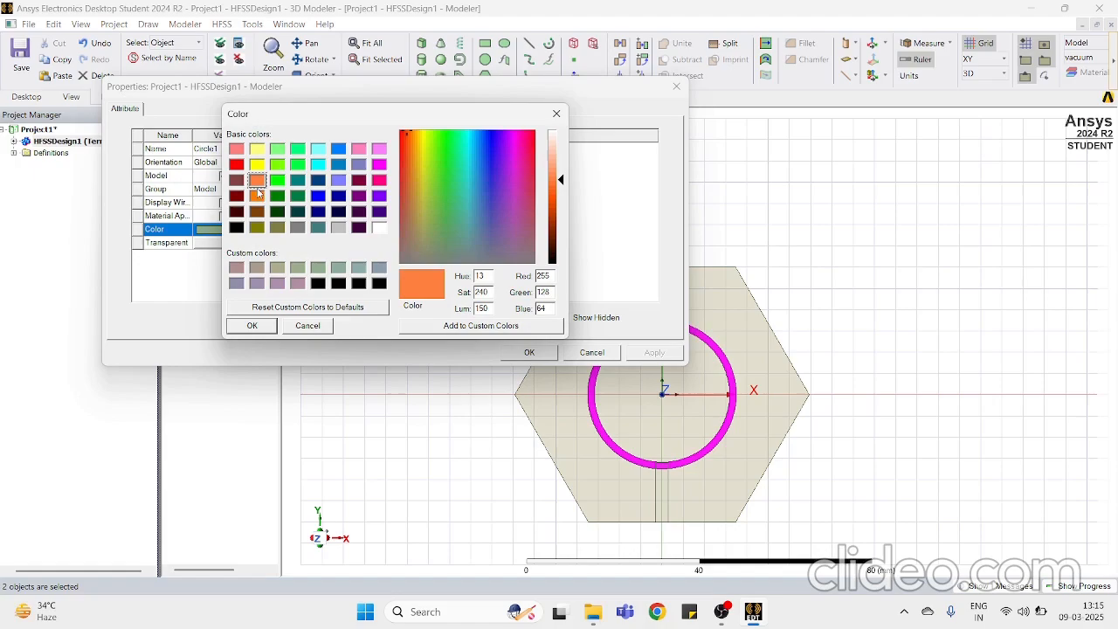
{"action": "left_click", "coordinate": [257, 195]}
{"action": "left_click", "coordinate": [253, 326]}
{"action": "left_click", "coordinate": [528, 352]}
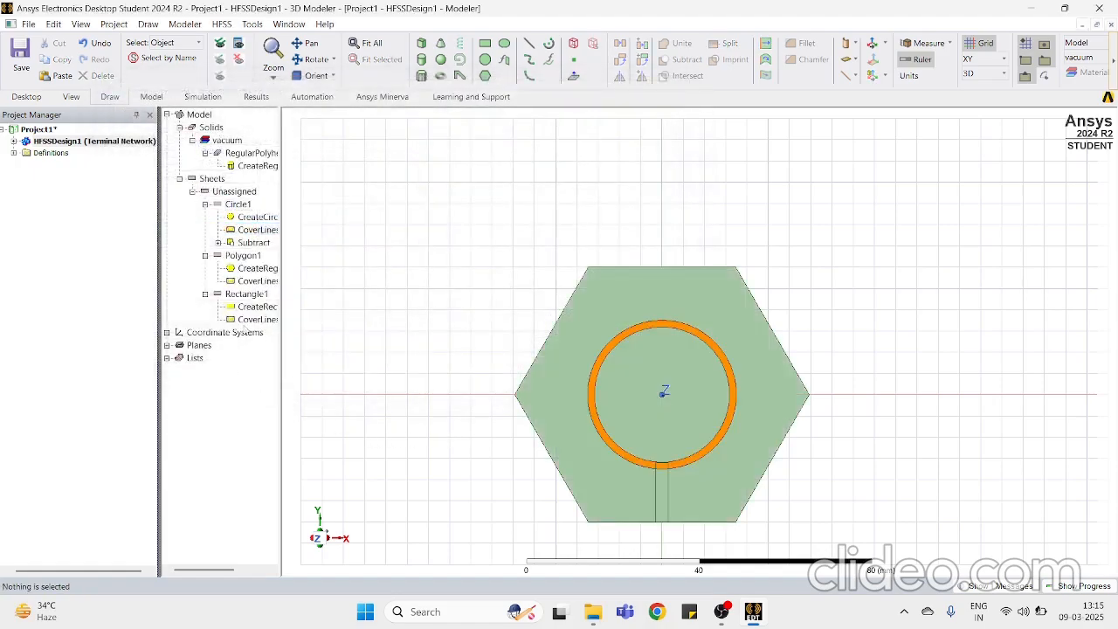
Step: Change the feed rectangle's colour to the same orange as the ring (255, 128, 0)
{"action": "left_click", "coordinate": [247, 297]}
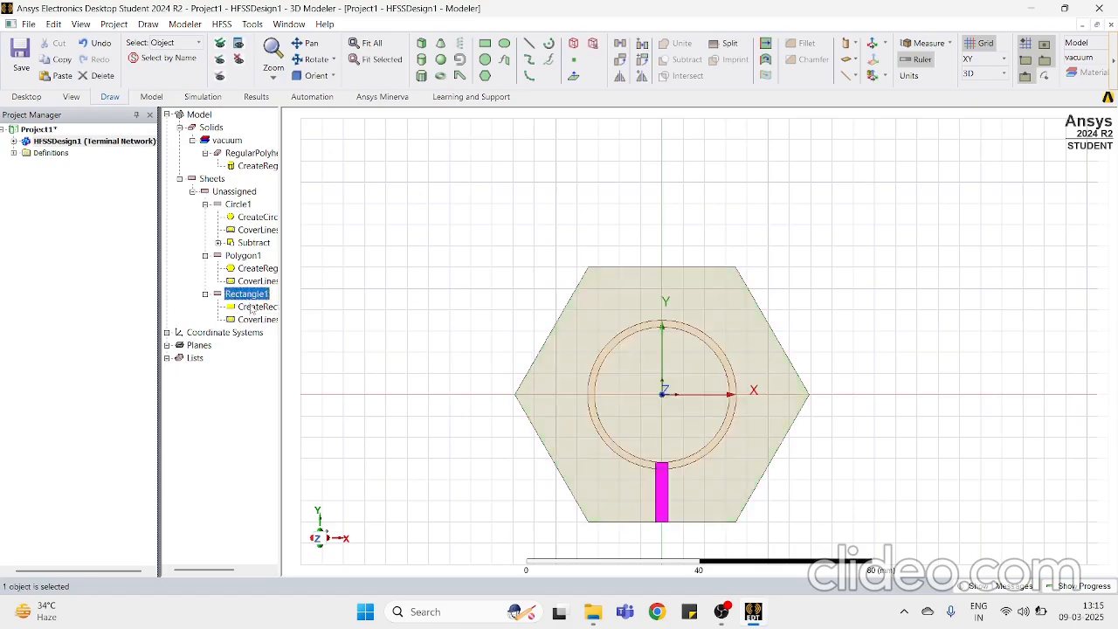
{"action": "double_click", "coordinate": [251, 307]}
{"action": "left_click", "coordinate": [530, 352]}
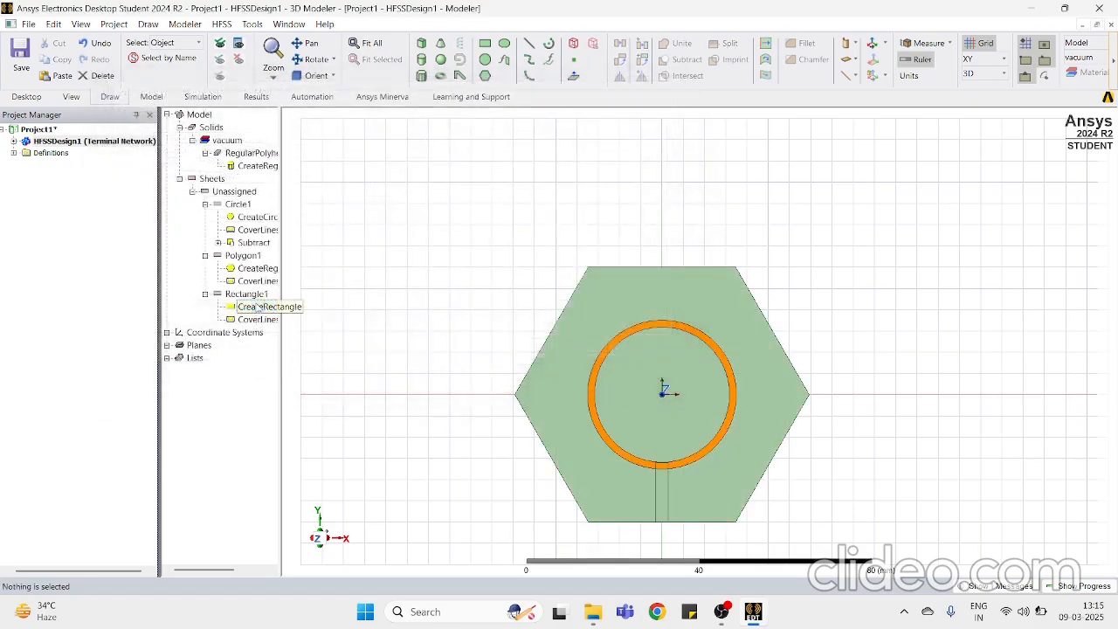
{"action": "double_click", "coordinate": [246, 294]}
{"action": "left_click", "coordinate": [243, 230]}
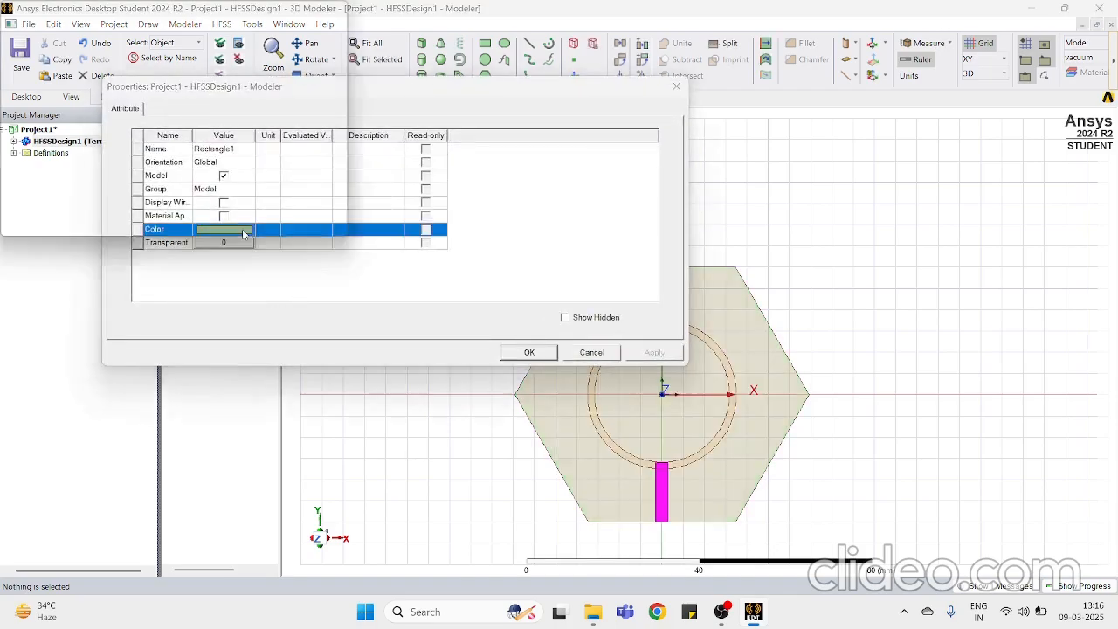
{"action": "left_click", "coordinate": [243, 233]}
{"action": "left_click", "coordinate": [256, 199]}
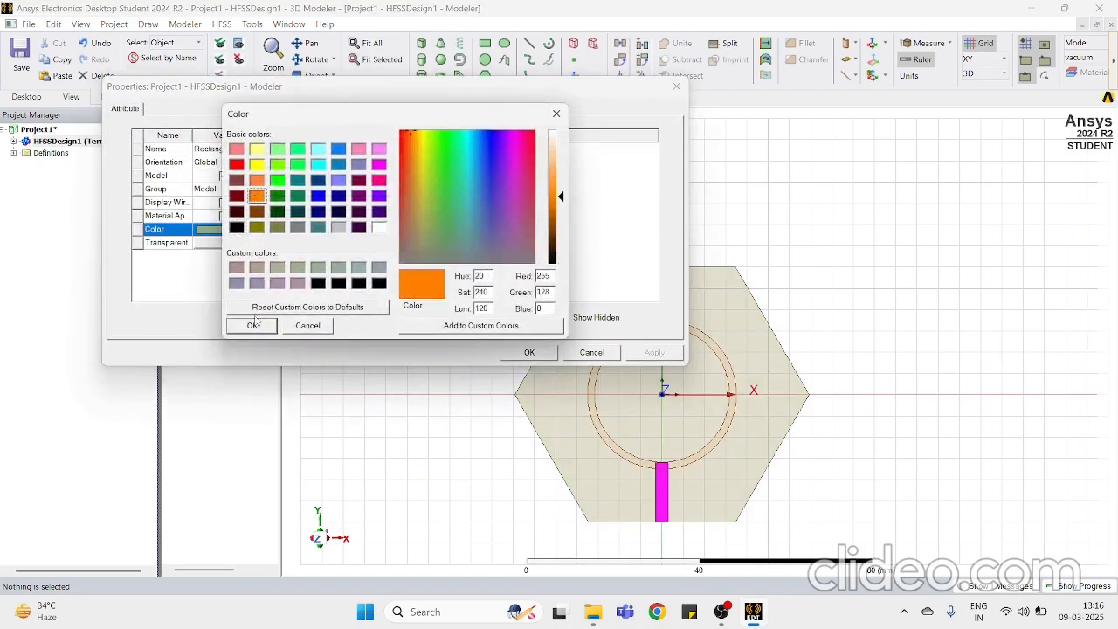
{"action": "left_click", "coordinate": [251, 325]}
{"action": "left_click", "coordinate": [530, 352]}
{"action": "left_click", "coordinate": [448, 455]}
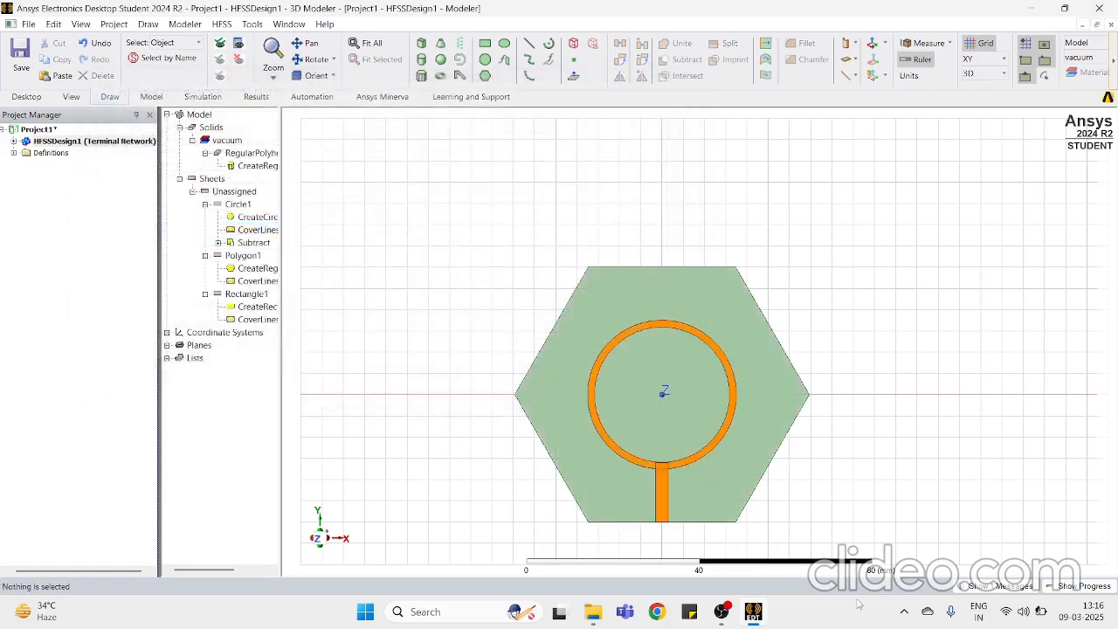
Step: Duplicate the feed rectangle around the Z axis at 60 degrees with a total number of 4
{"action": "scroll", "coordinate": [714, 528], "scroll_direction": "up", "scroll_amount": 3}
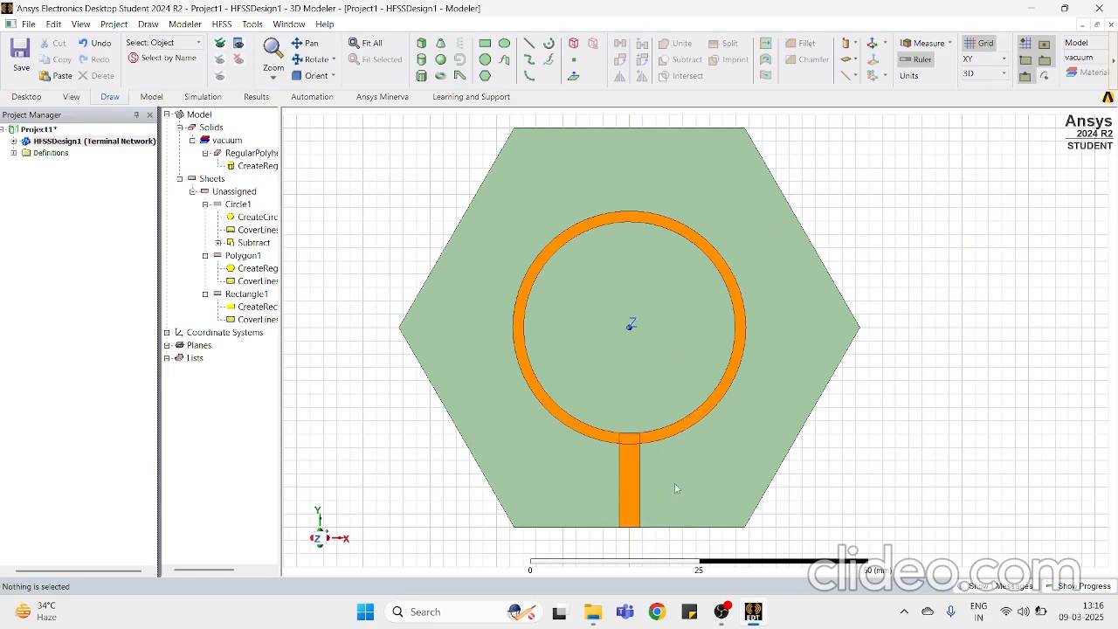
{"action": "left_click", "coordinate": [629, 498]}
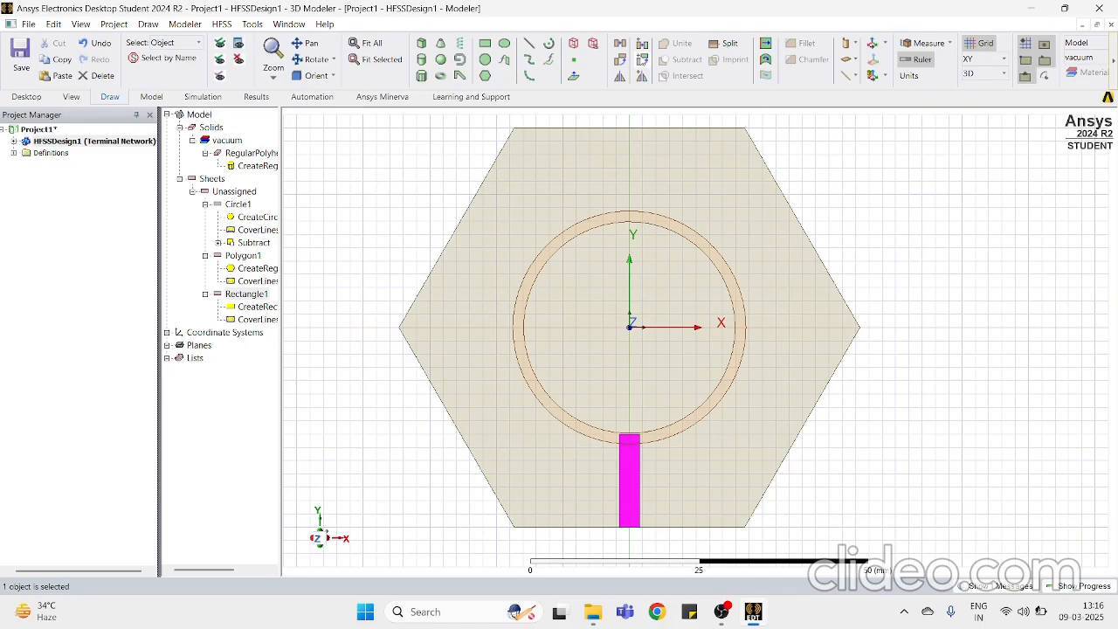
{"action": "left_click", "coordinate": [644, 61]}
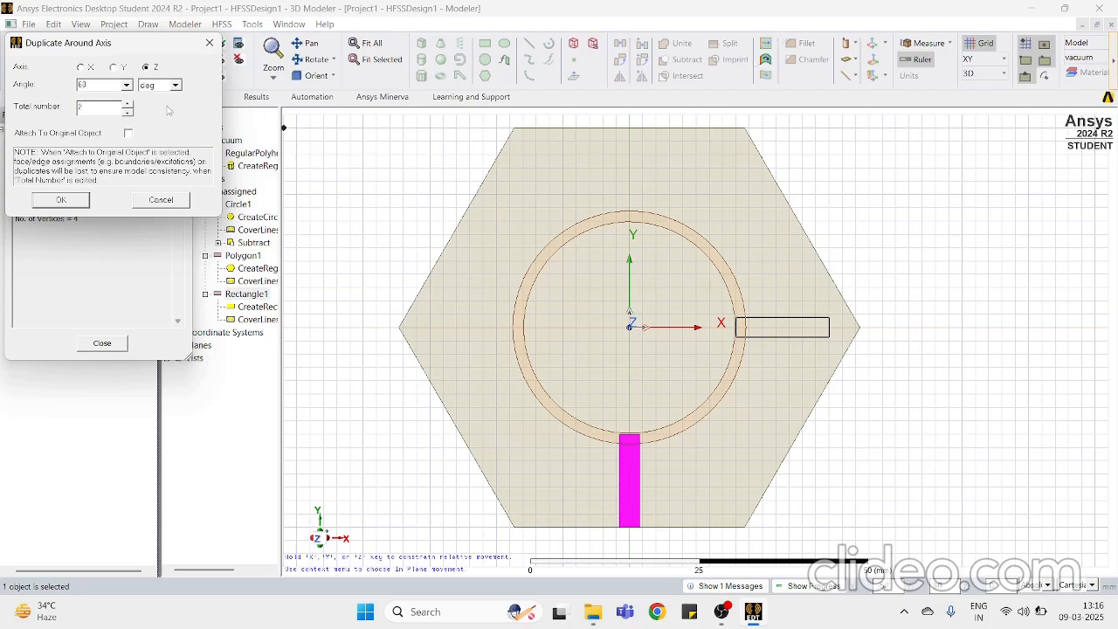
{"action": "key", "text": "BackSpace"}
{"action": "type", "text": "4"}
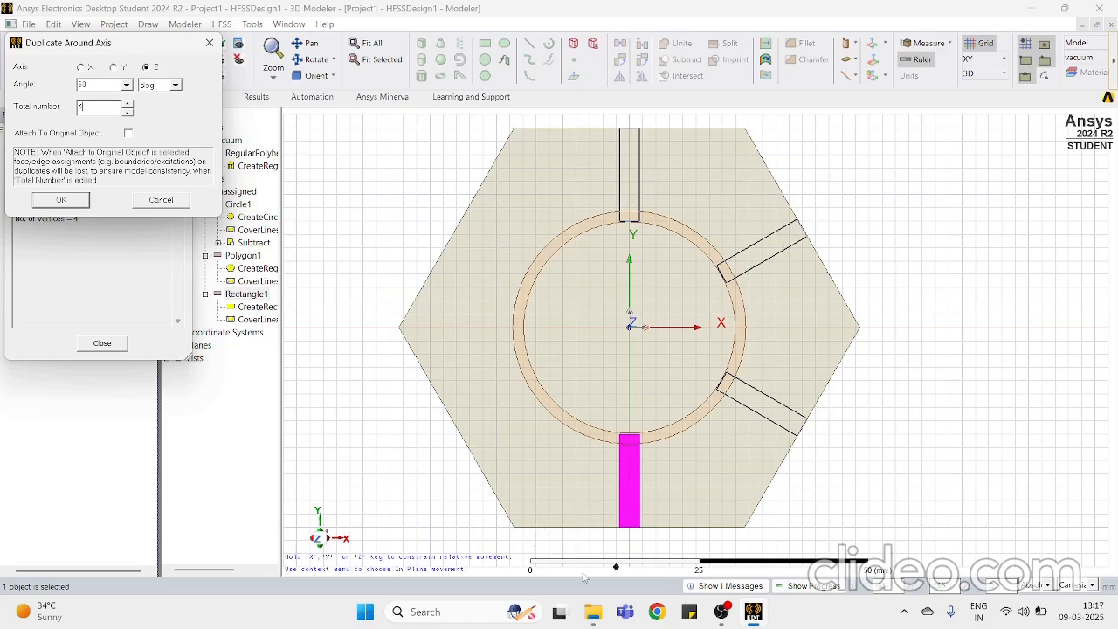
{"action": "left_click", "coordinate": [68, 201]}
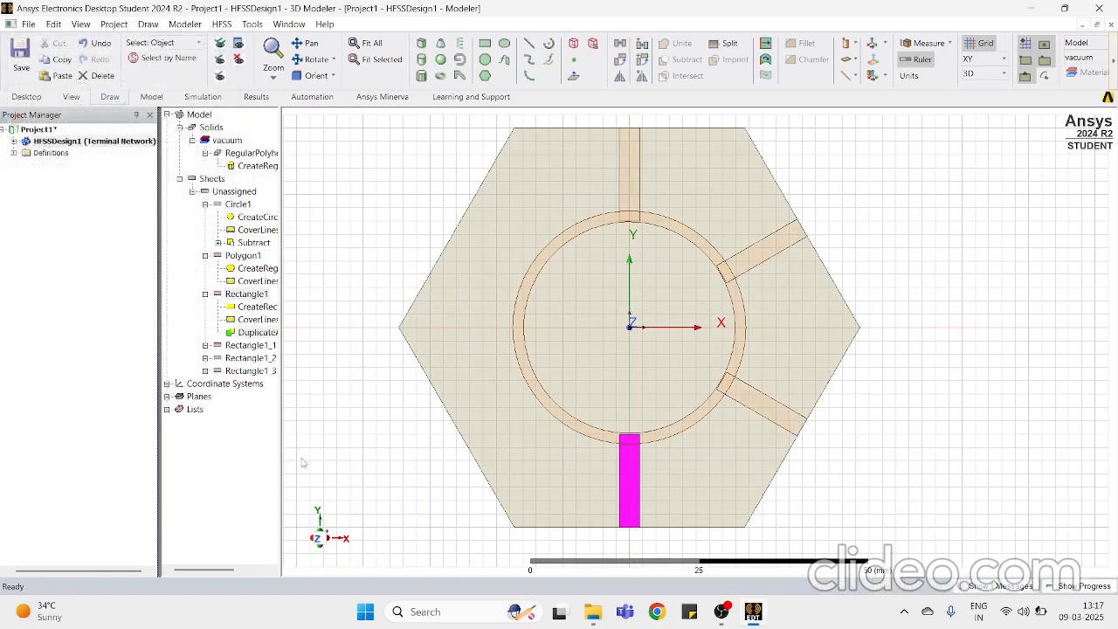
{"action": "left_click", "coordinate": [342, 462]}
{"action": "scroll", "coordinate": [679, 524], "scroll_direction": "down", "scroll_amount": 2}
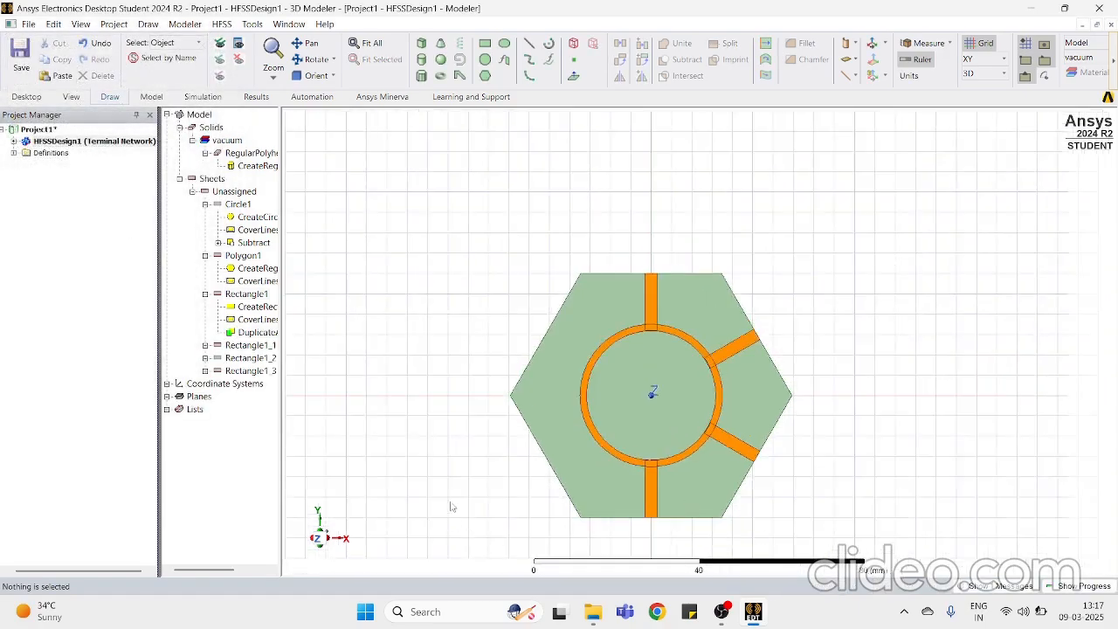
Step: Unite the circular ring with all four feed strips into one sheet
{"action": "mouse_move", "coordinate": [316, 547]}
{"action": "left_mouse_down"}
{"action": "mouse_move", "coordinate": [318, 517]}
{"action": "mouse_move", "coordinate": [308, 524]}
{"action": "left_mouse_up"}
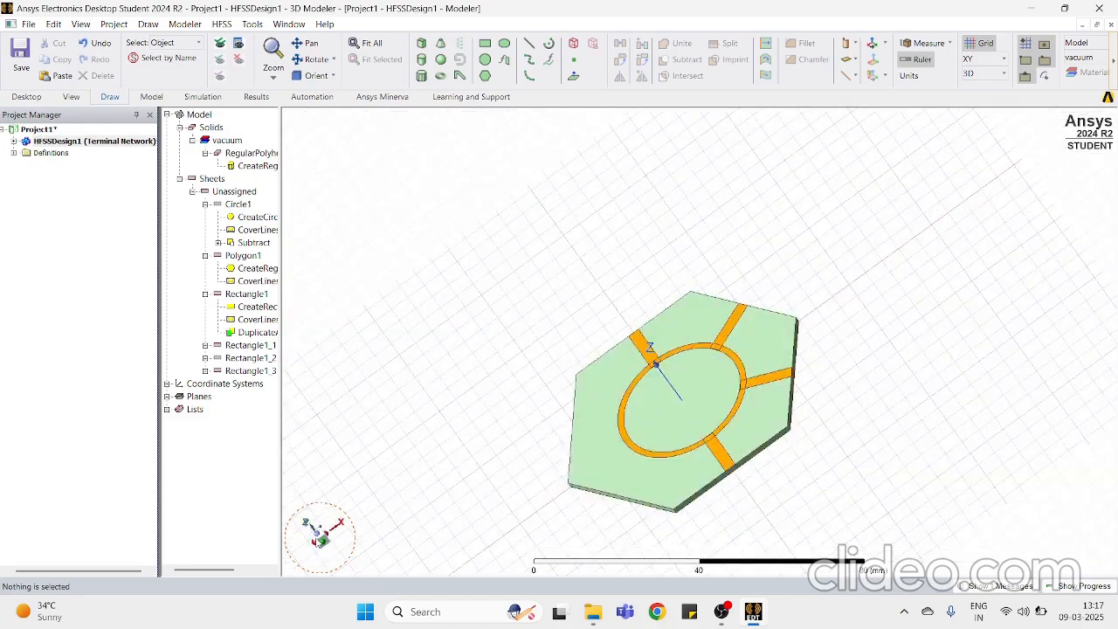
{"action": "left_click", "coordinate": [309, 524]}
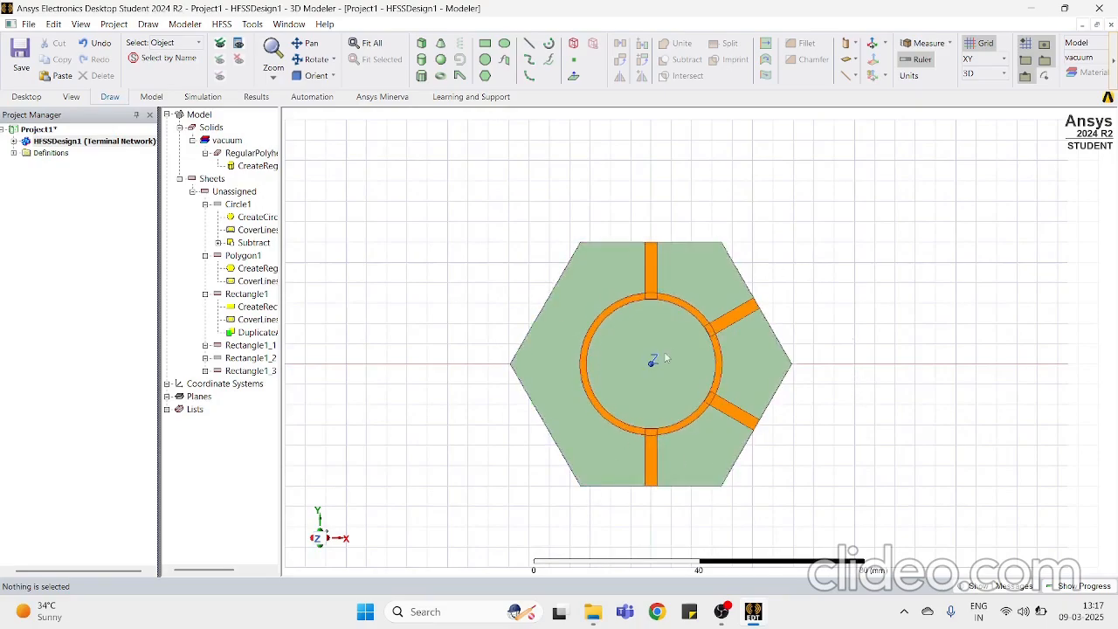
{"action": "left_click", "coordinate": [665, 434]}
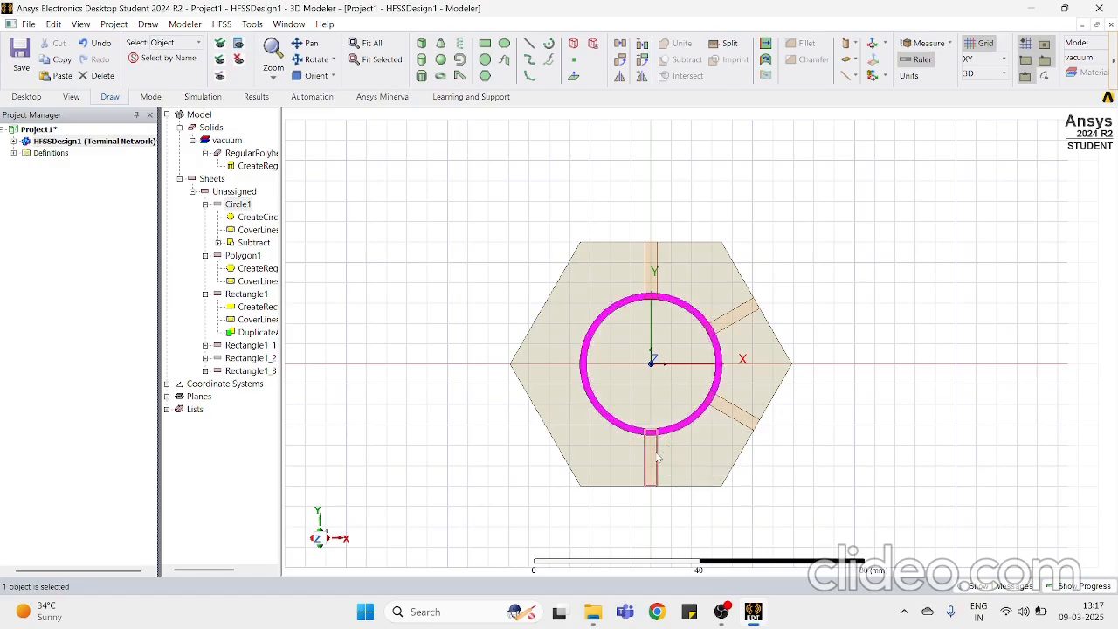
{"action": "left_click", "coordinate": [651, 459], "text": "ctrl"}
{"action": "left_click", "coordinate": [734, 409], "text": "ctrl"}
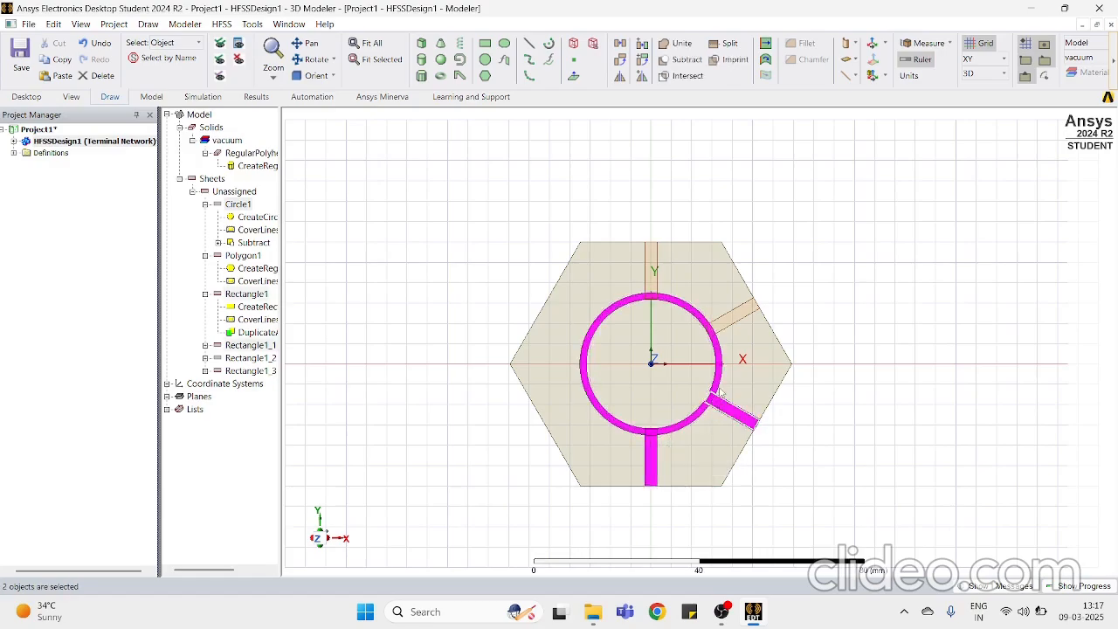
{"action": "left_click", "coordinate": [733, 319], "text": "ctrl"}
{"action": "left_click", "coordinate": [647, 269], "text": "ctrl"}
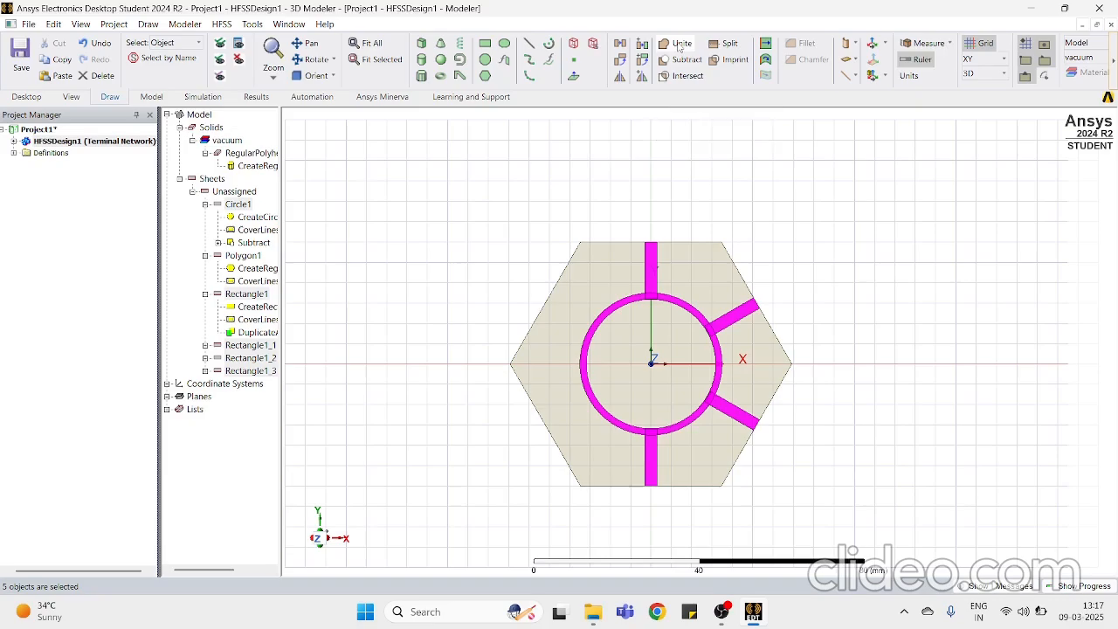
{"action": "left_click", "coordinate": [678, 46]}
{"action": "left_click", "coordinate": [465, 345]}
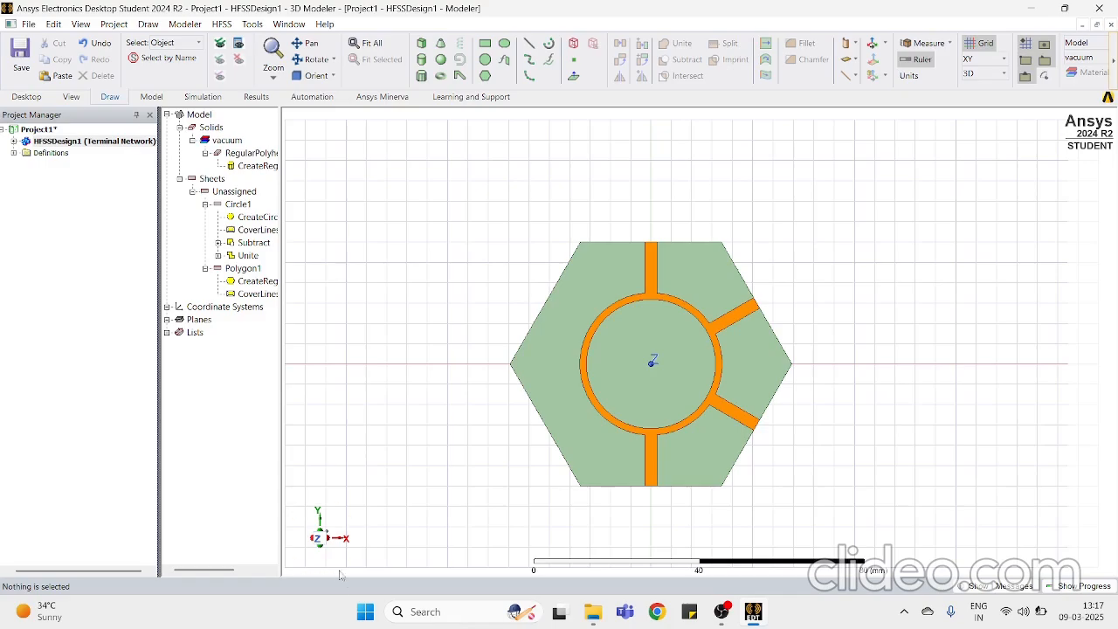
Step: Switch the drawing plane to XZ for work on the substrate's side face at the lower feed strip
{"action": "middle_click_drag", "start_coordinate": [699, 341], "coordinate": [733, 349]}
{"action": "scroll", "coordinate": [677, 421], "scroll_direction": "up", "scroll_amount": 5}
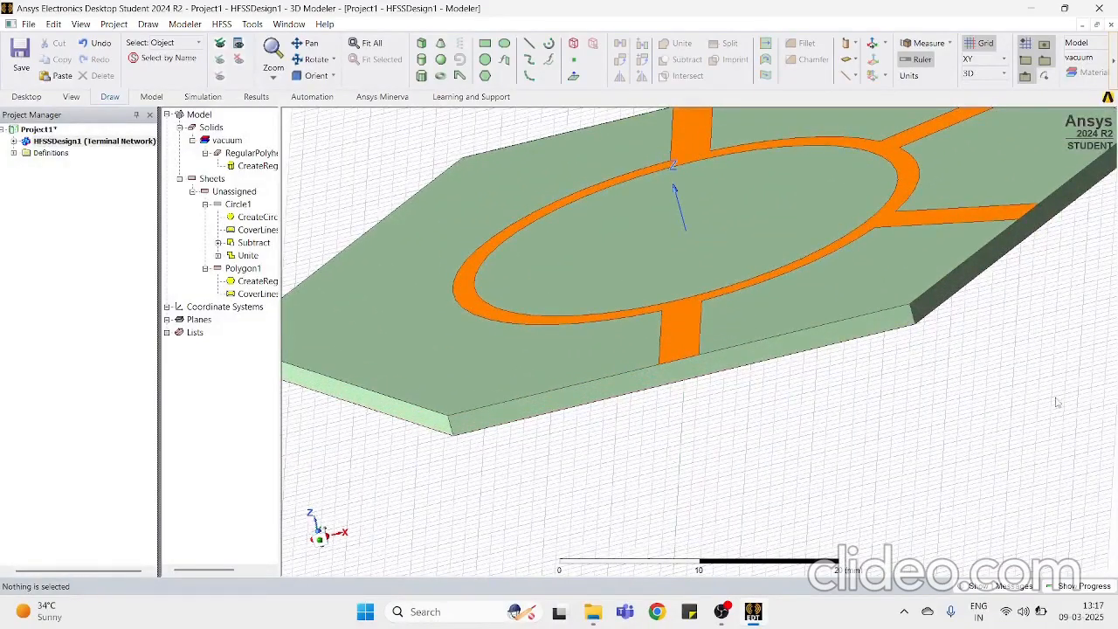
{"action": "scroll", "coordinate": [798, 392], "scroll_direction": "down", "scroll_amount": 2}
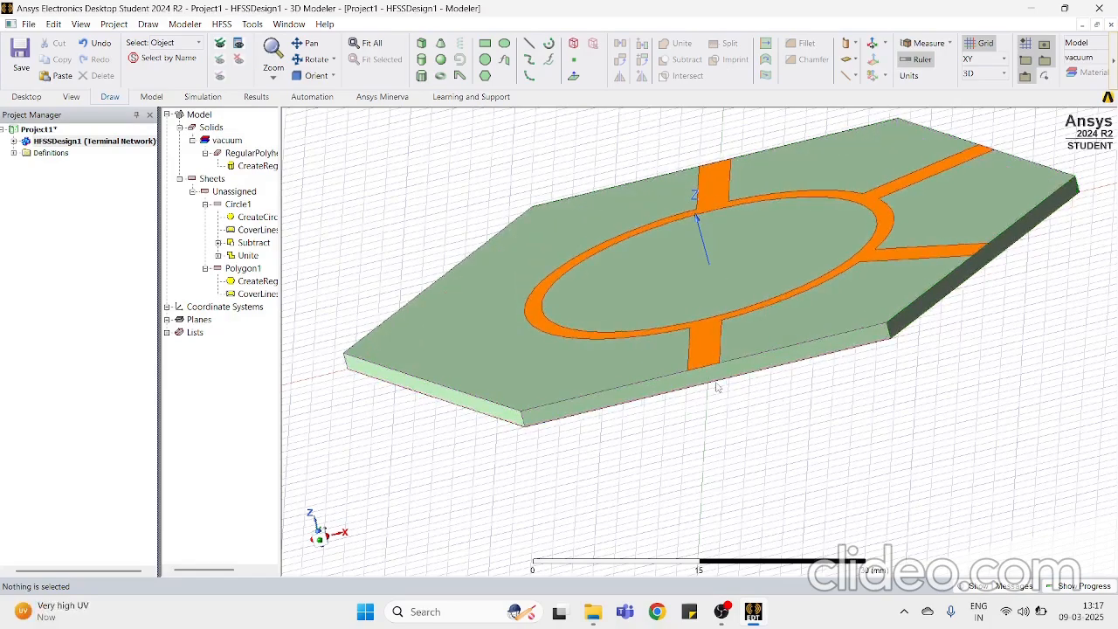
{"action": "left_click", "coordinate": [986, 59]}
{"action": "left_click", "coordinate": [987, 107]}
{"action": "scroll", "coordinate": [797, 400], "scroll_direction": "down", "scroll_amount": 1}
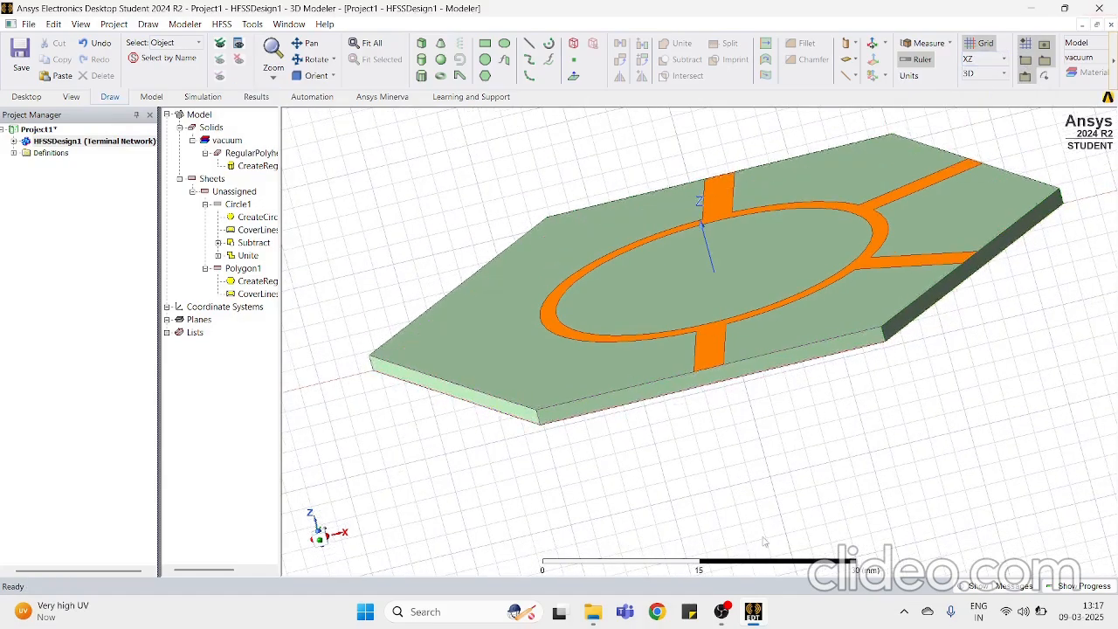
Step: Draw a 3 mm by 1.6 mm port rectangle on the substrate's side face, from (-1.5, -30, 1.6) to (1.5, -30, 0), below the feed strip
{"action": "scroll", "coordinate": [707, 310], "scroll_direction": "up", "scroll_amount": 3}
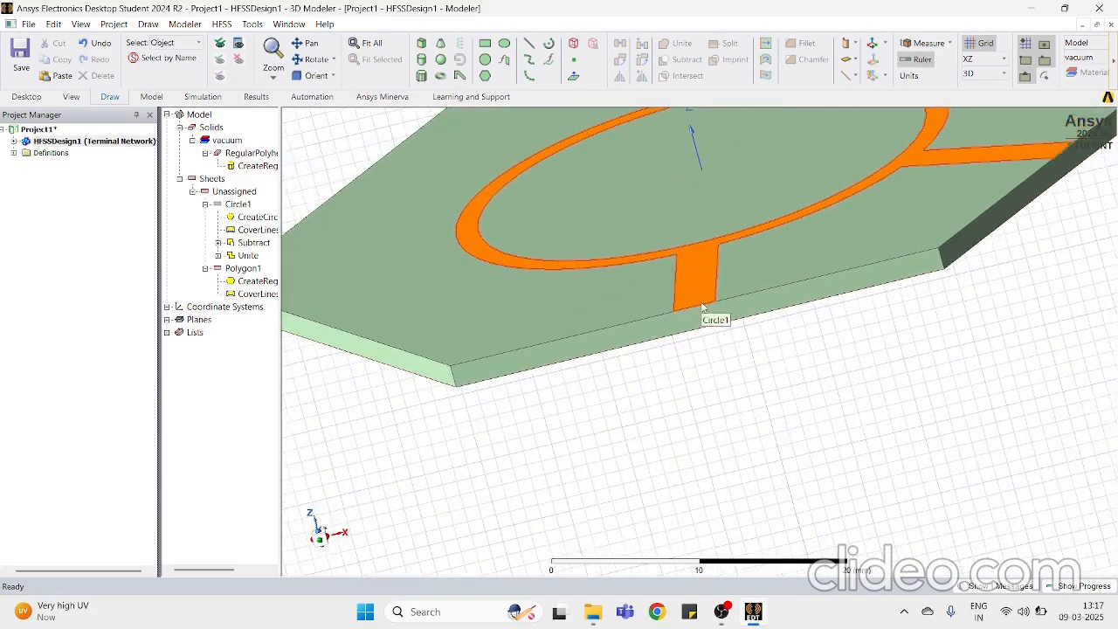
{"action": "scroll", "coordinate": [722, 350], "scroll_direction": "up", "scroll_amount": 4}
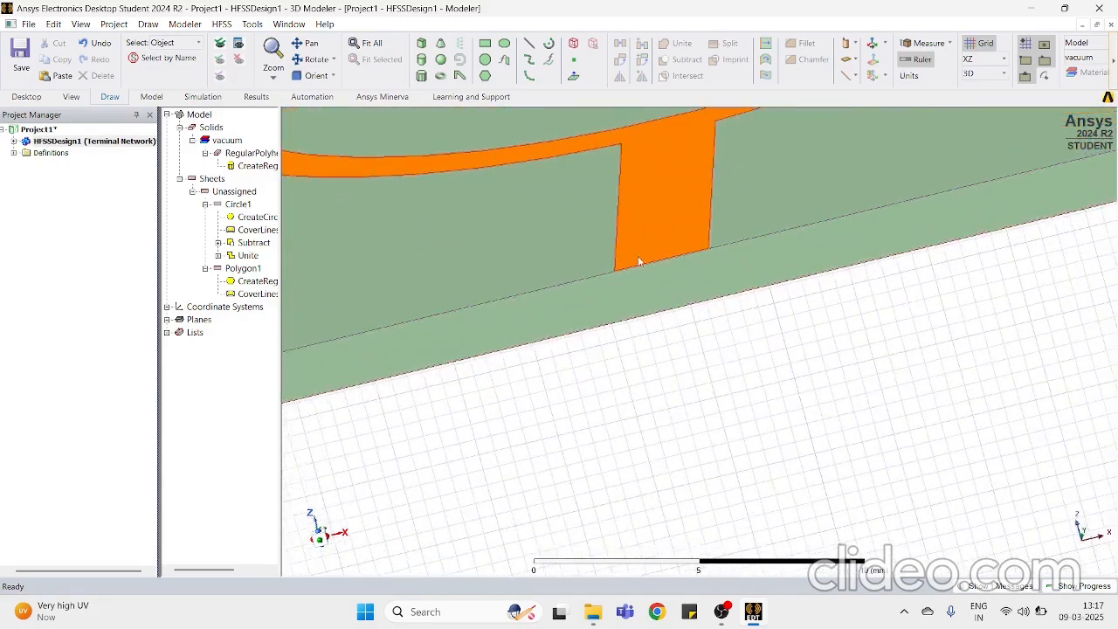
{"action": "left_click", "coordinate": [487, 44]}
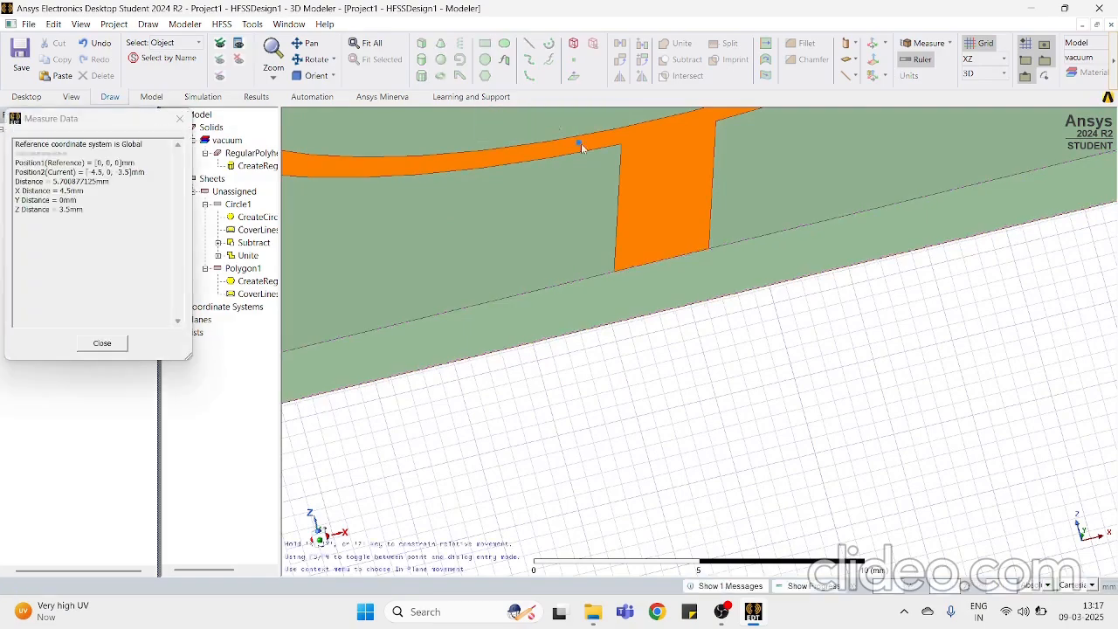
{"action": "left_click", "coordinate": [614, 272]}
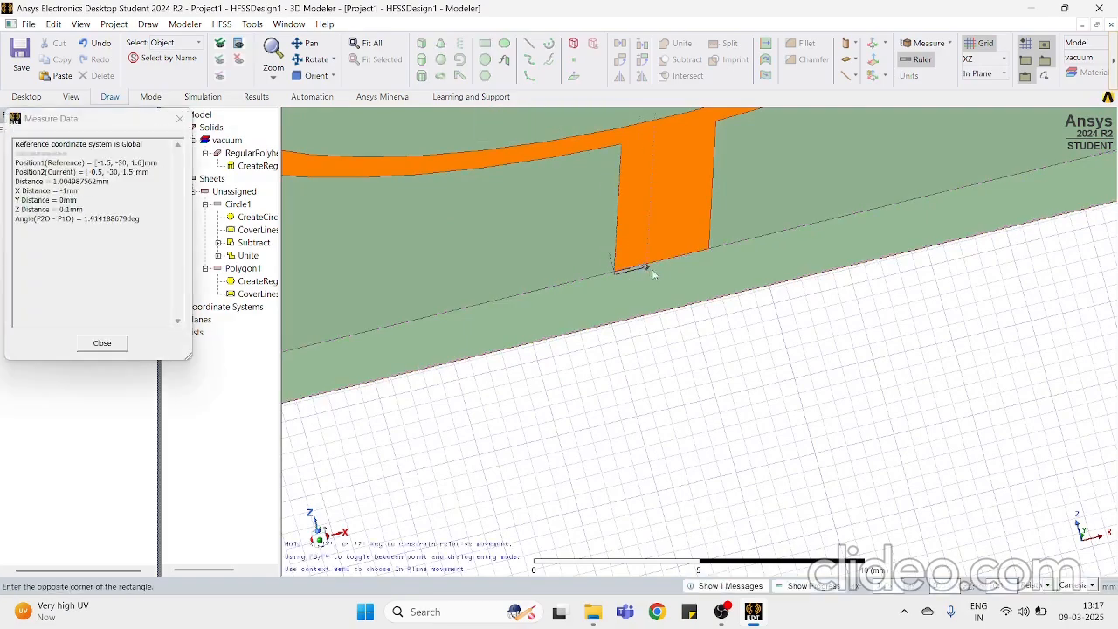
{"action": "scroll", "coordinate": [708, 281], "scroll_direction": "up", "scroll_amount": 4}
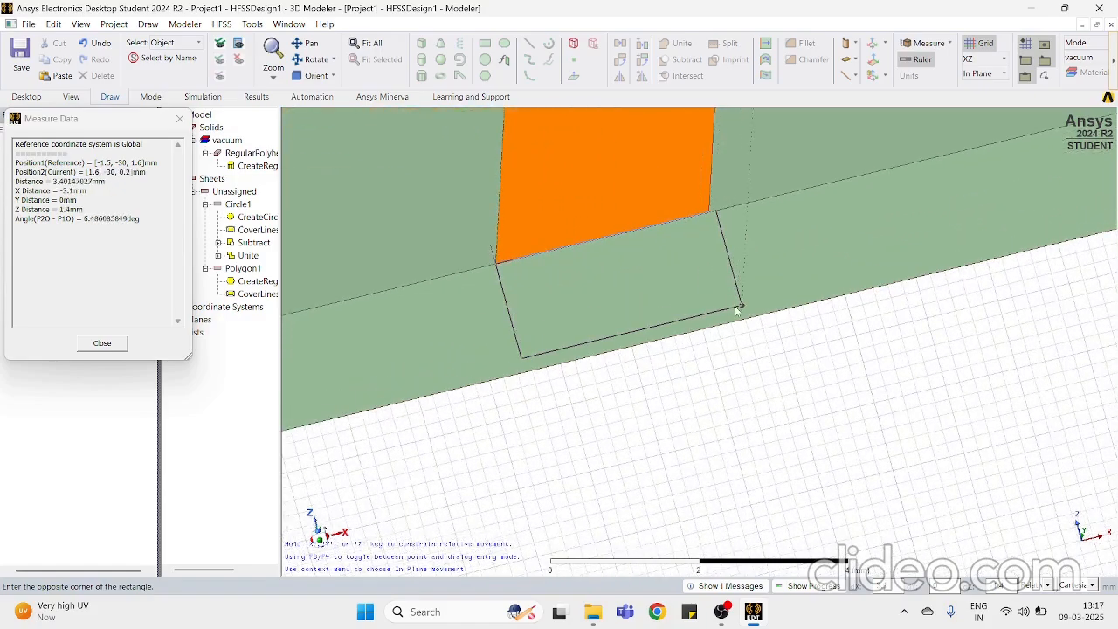
{"action": "scroll", "coordinate": [737, 312], "scroll_direction": "up", "scroll_amount": 2}
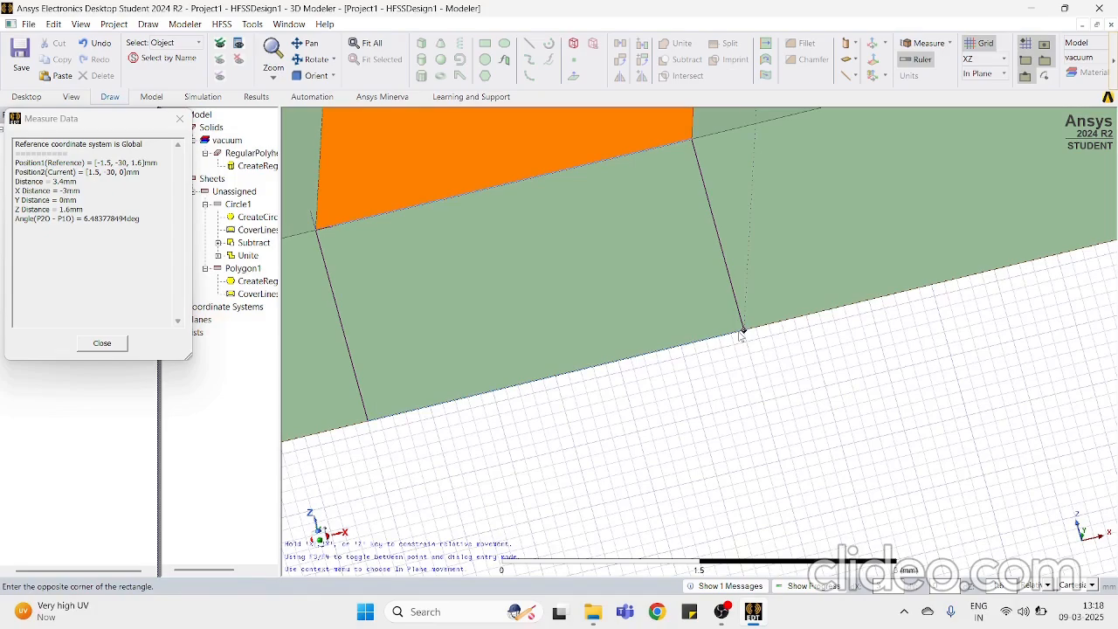
{"action": "left_click", "coordinate": [742, 332]}
Step: Duplicate the port rectangle around the Z axis at 60 degrees with a total number of 4
{"action": "scroll", "coordinate": [716, 354], "scroll_direction": "down", "scroll_amount": 4}
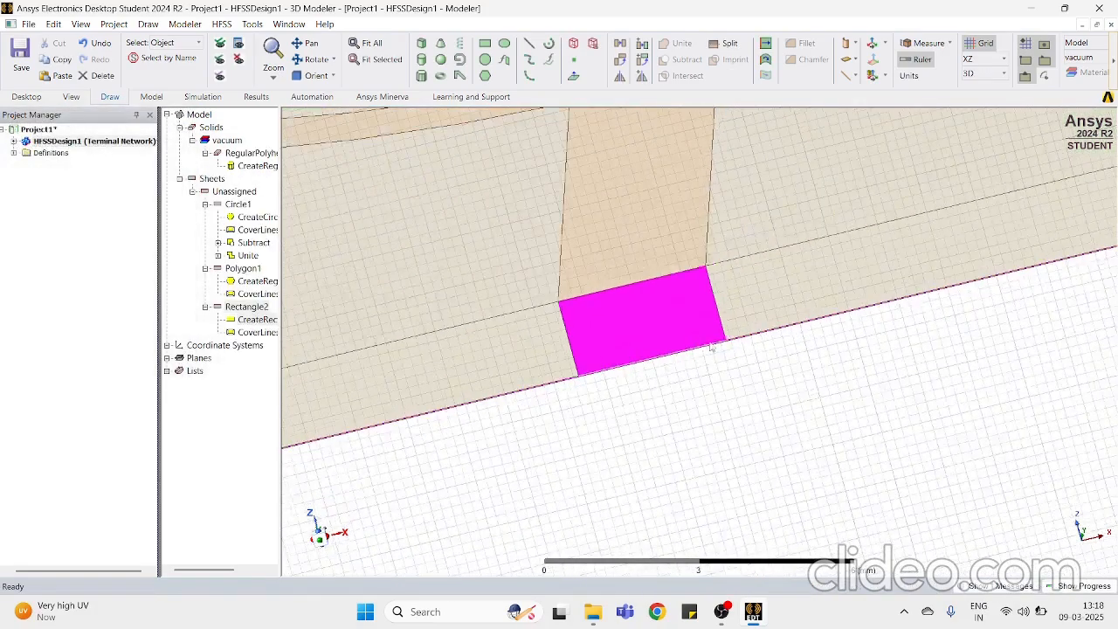
{"action": "scroll", "coordinate": [704, 353], "scroll_direction": "down", "scroll_amount": 3}
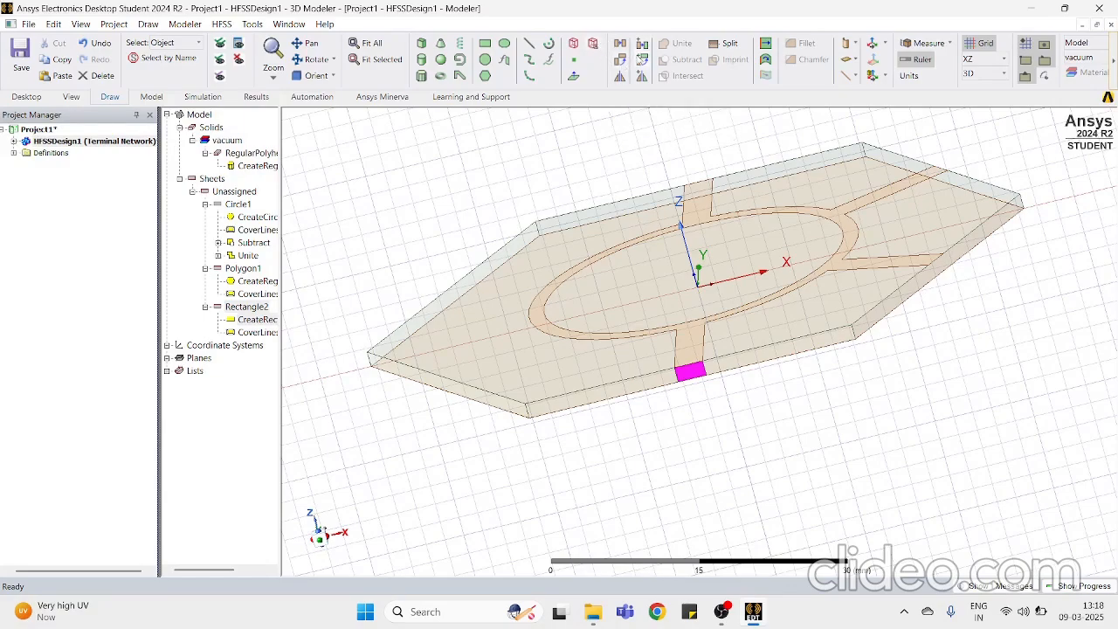
{"action": "left_click", "coordinate": [642, 59]}
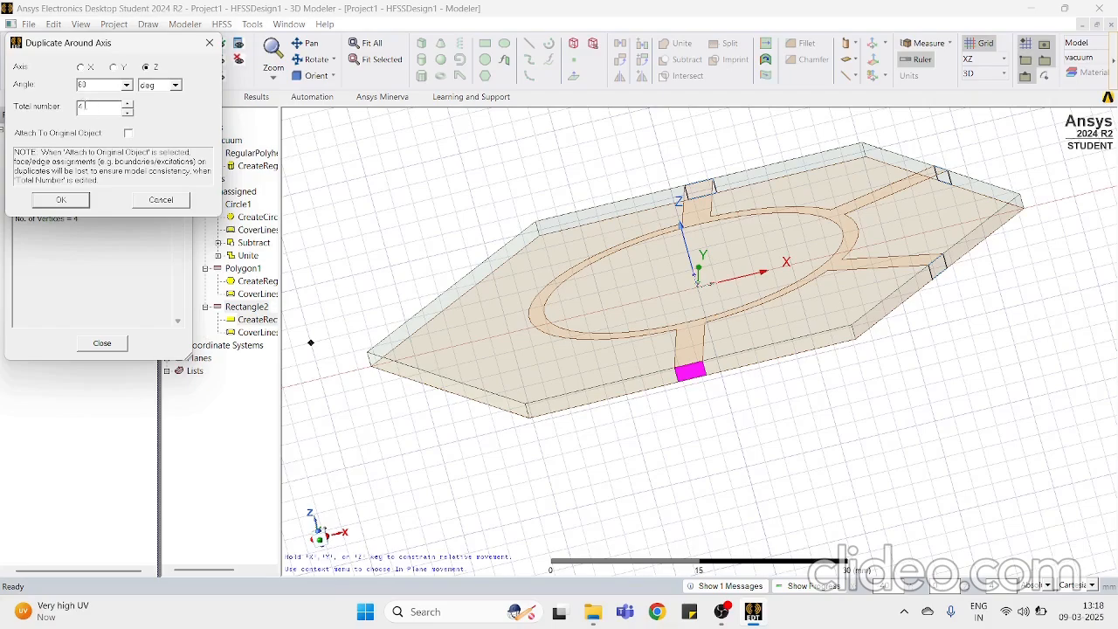
{"action": "left_click_drag", "start_coordinate": [96, 87], "coordinate": [19, 95]}
{"action": "left_click", "coordinate": [77, 198]}
{"action": "scroll", "coordinate": [742, 502], "scroll_direction": "down", "scroll_amount": 5}
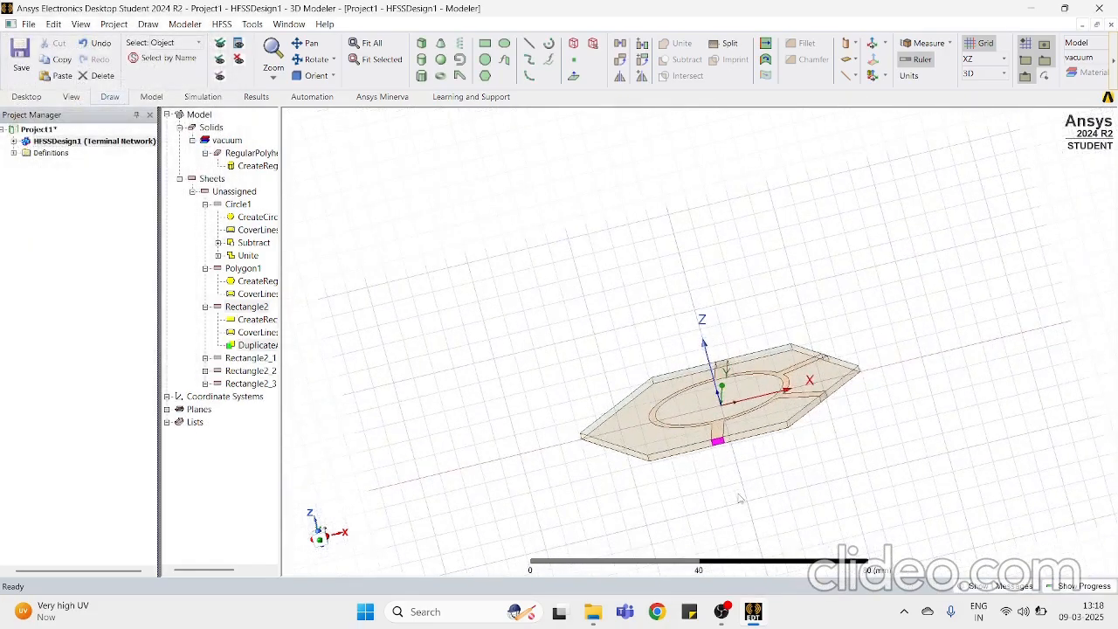
{"action": "left_click", "coordinate": [738, 498]}
{"action": "scroll", "coordinate": [738, 498], "scroll_direction": "up", "scroll_amount": 10}
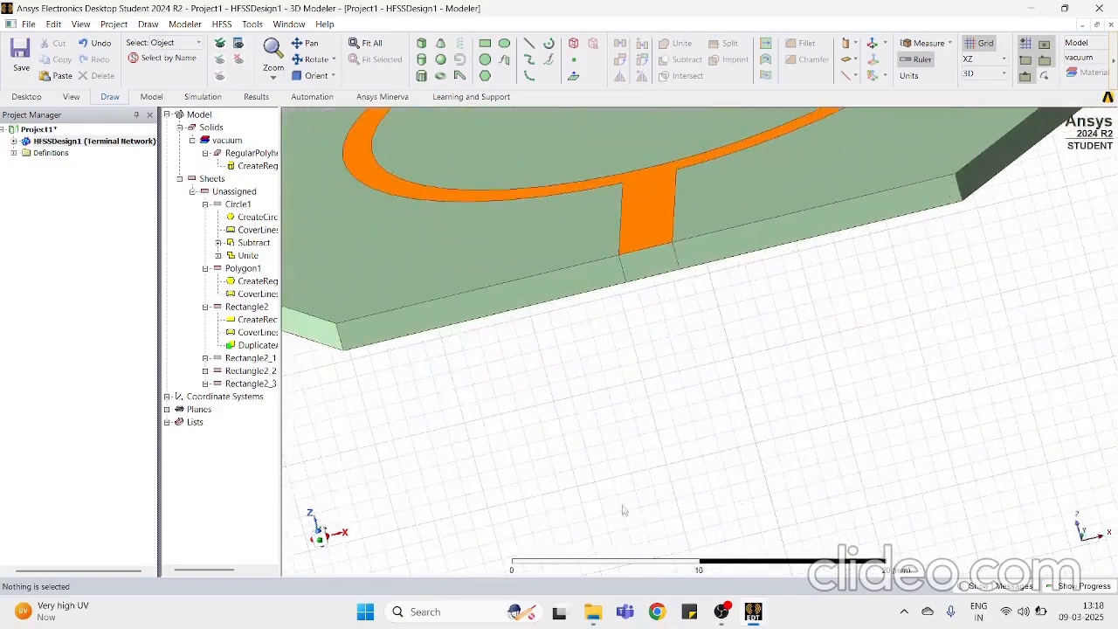
Step: Switch the drawing plane back to XY
{"action": "scroll", "coordinate": [623, 511], "scroll_direction": "down", "scroll_amount": 10}
{"action": "mouse_move", "coordinate": [699, 340]}
{"action": "middle_mouse_down"}
{"action": "mouse_move", "coordinate": [711, 375]}
{"action": "mouse_move", "coordinate": [682, 406]}
{"action": "mouse_move", "coordinate": [689, 323]}
{"action": "mouse_move", "coordinate": [637, 306]}
{"action": "middle_mouse_up"}
{"action": "left_click_drag", "start_coordinate": [313, 529], "coordinate": [324, 506]}
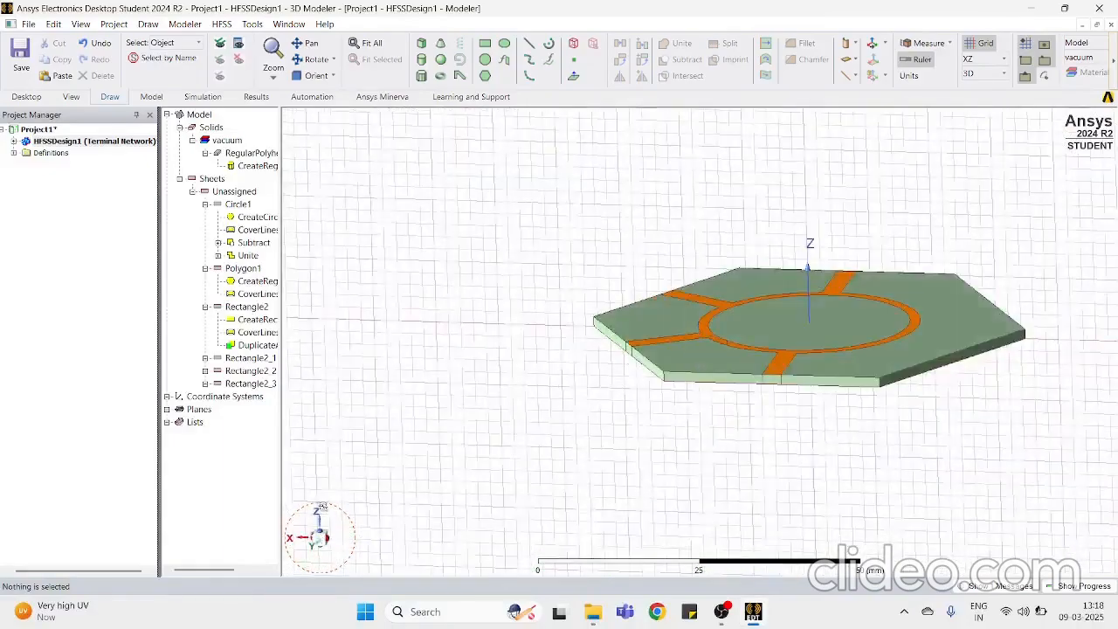
{"action": "left_click", "coordinate": [987, 58]}
{"action": "left_click", "coordinate": [978, 72]}
{"action": "scroll", "coordinate": [775, 377], "scroll_direction": "down", "scroll_amount": 1}
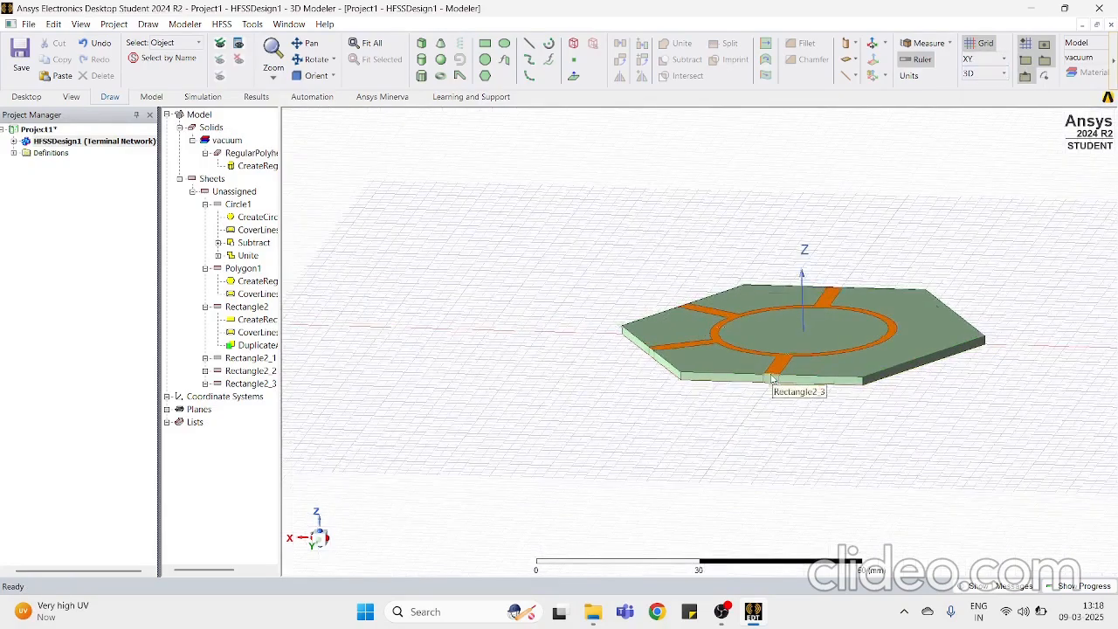
Step: Assign a Perfect E boundary to the ring-and-feeds sheet and the hexagonal ground sheet, keeping the infinite ground plane option off
{"action": "left_click", "coordinate": [237, 205]}
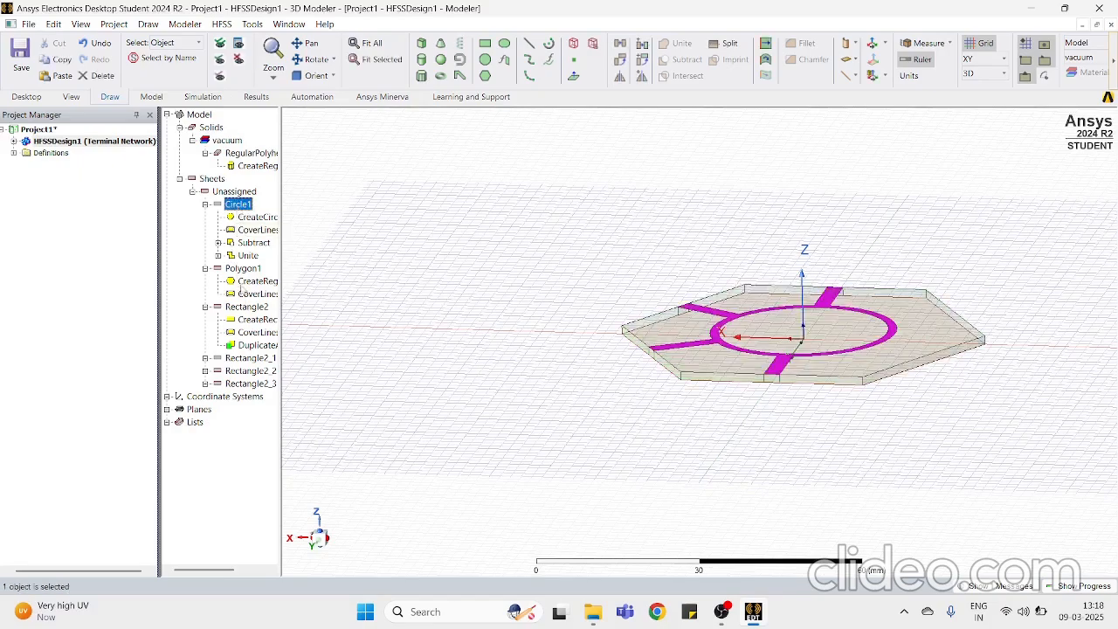
{"action": "left_click", "coordinate": [243, 270], "text": "ctrl"}
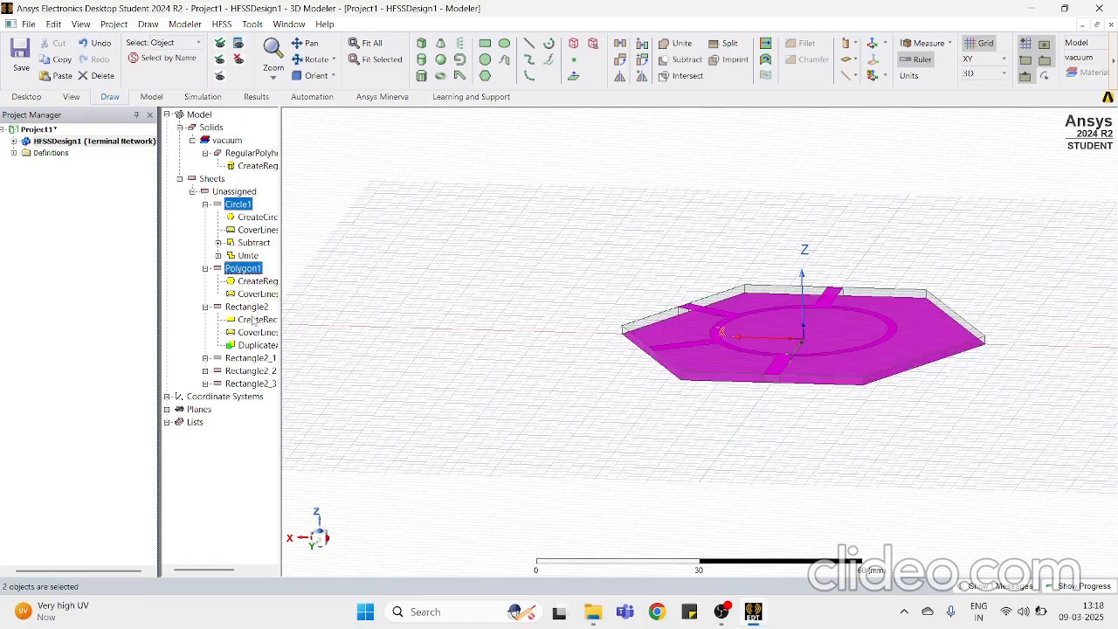
{"action": "right_click", "coordinate": [246, 272]}
{"action": "mouse_move", "coordinate": [384, 431]}
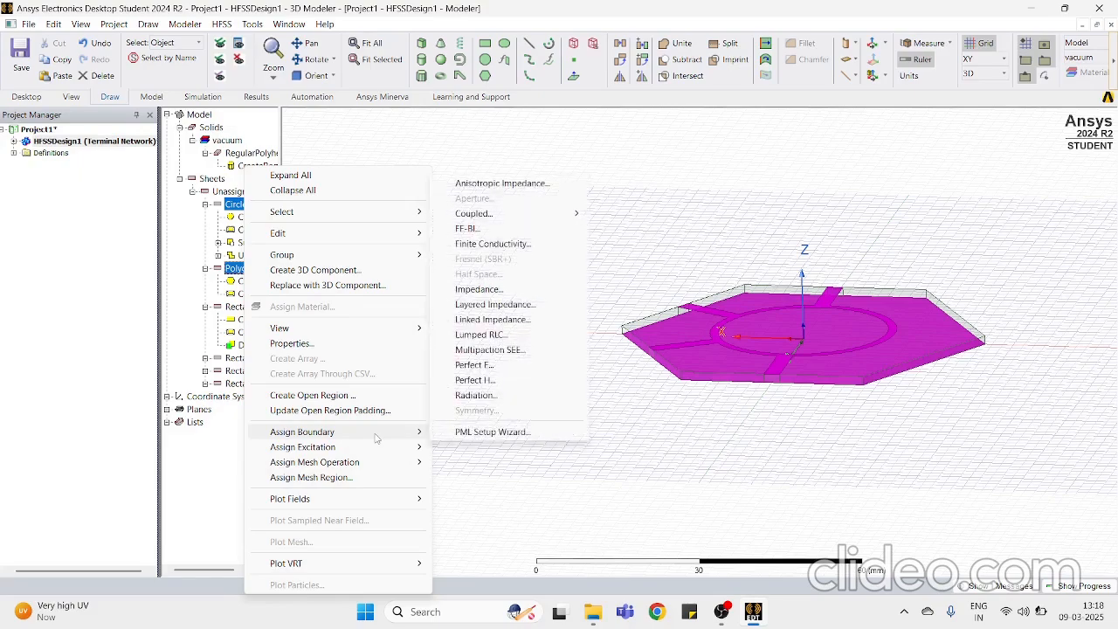
{"action": "left_click", "coordinate": [475, 364]}
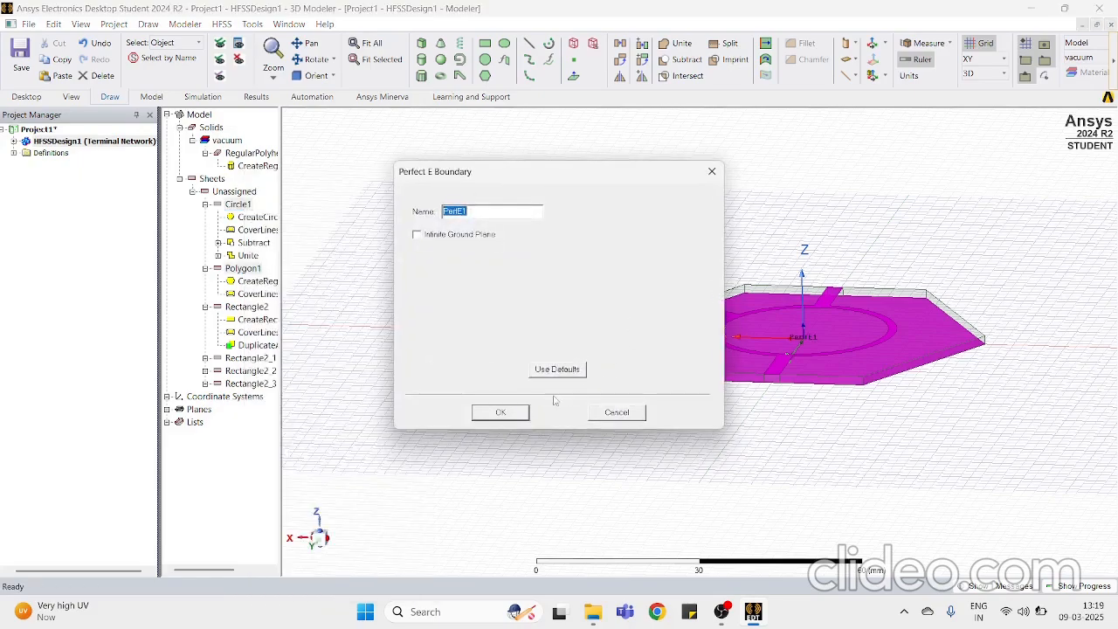
{"action": "left_click", "coordinate": [501, 412]}
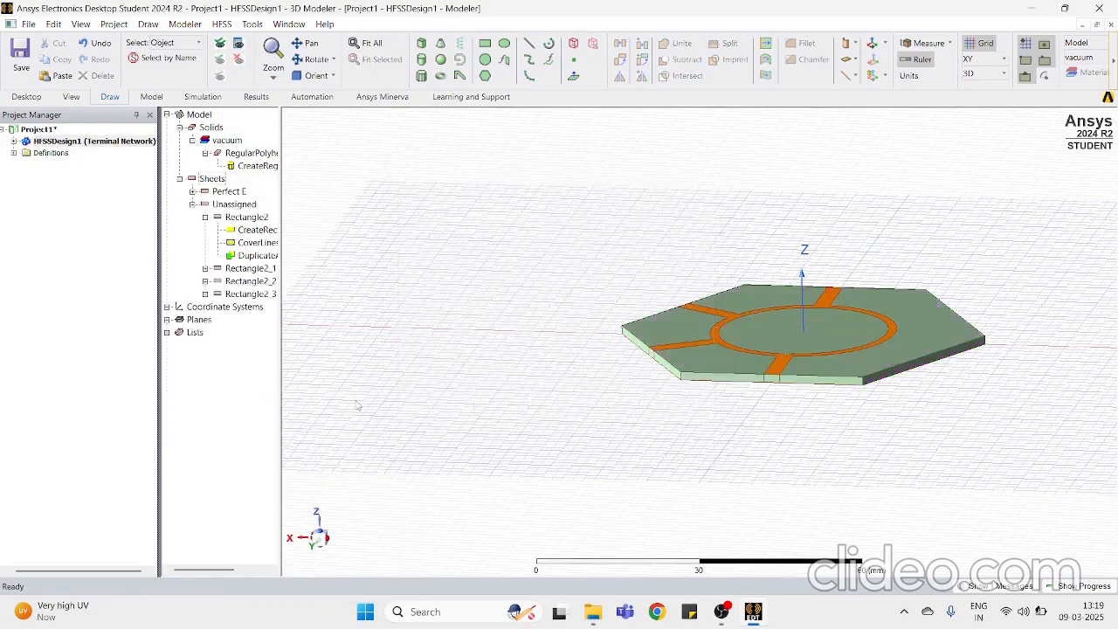
Step: Assign the FR4_epoxy material to the hexagonal substrate solid
{"action": "left_click", "coordinate": [250, 154]}
{"action": "right_click", "coordinate": [248, 156]}
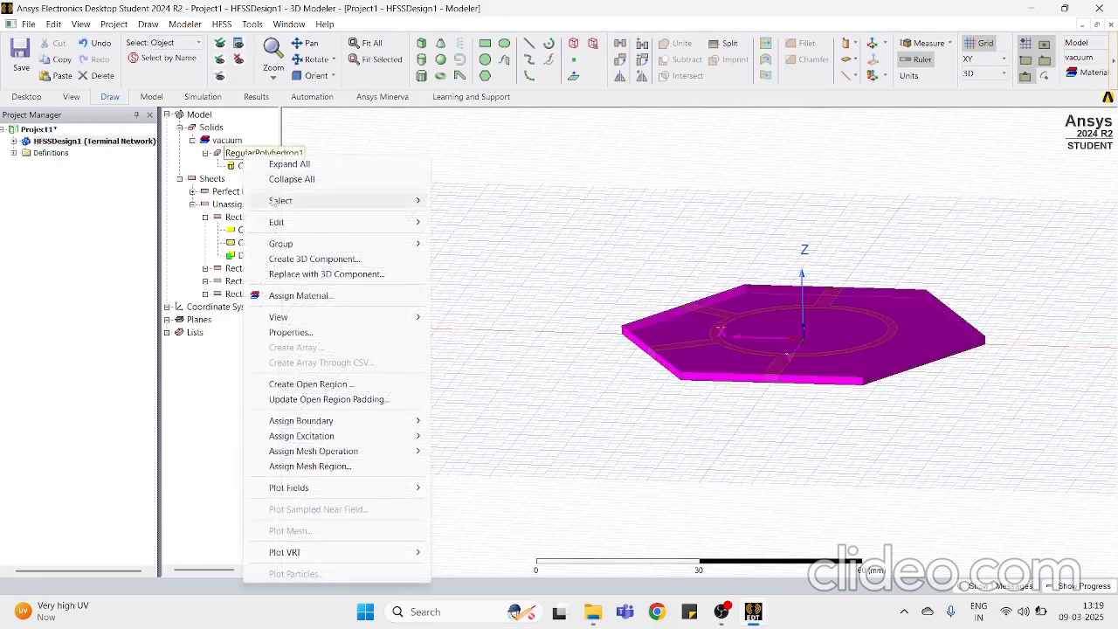
{"action": "left_click", "coordinate": [292, 297]}
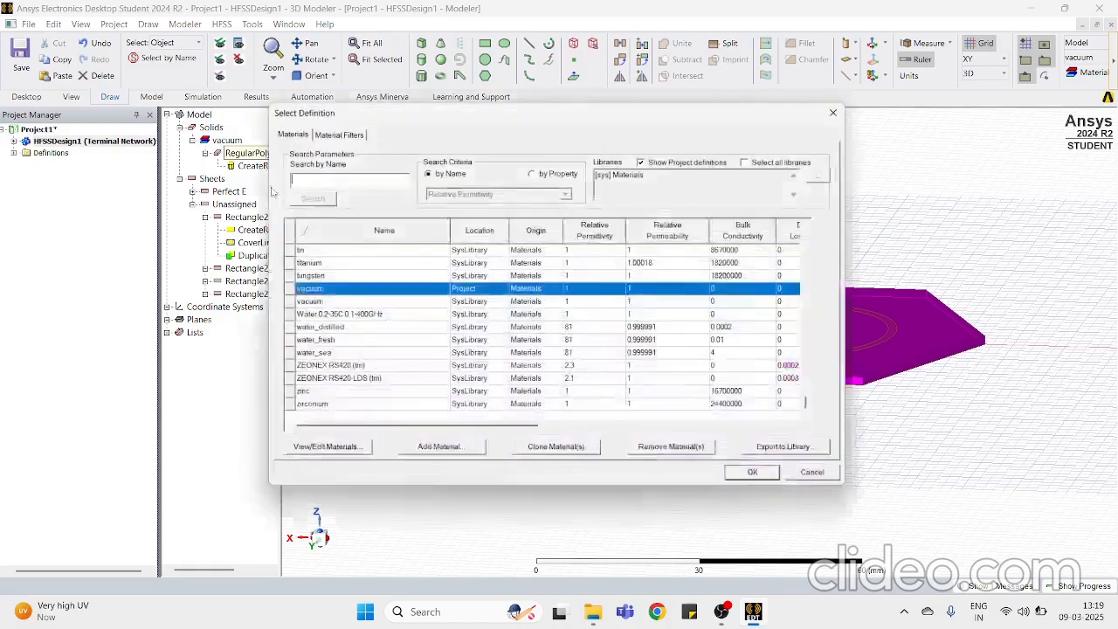
{"action": "left_click", "coordinate": [365, 174]}
{"action": "type", "text": "fr-4"}
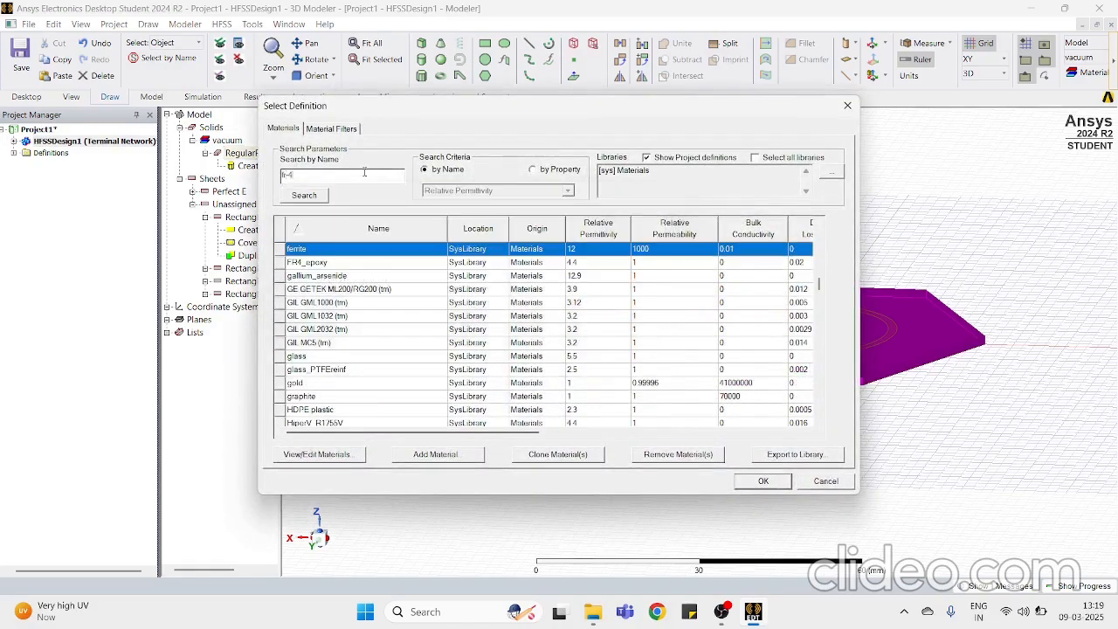
{"action": "left_click", "coordinate": [348, 263]}
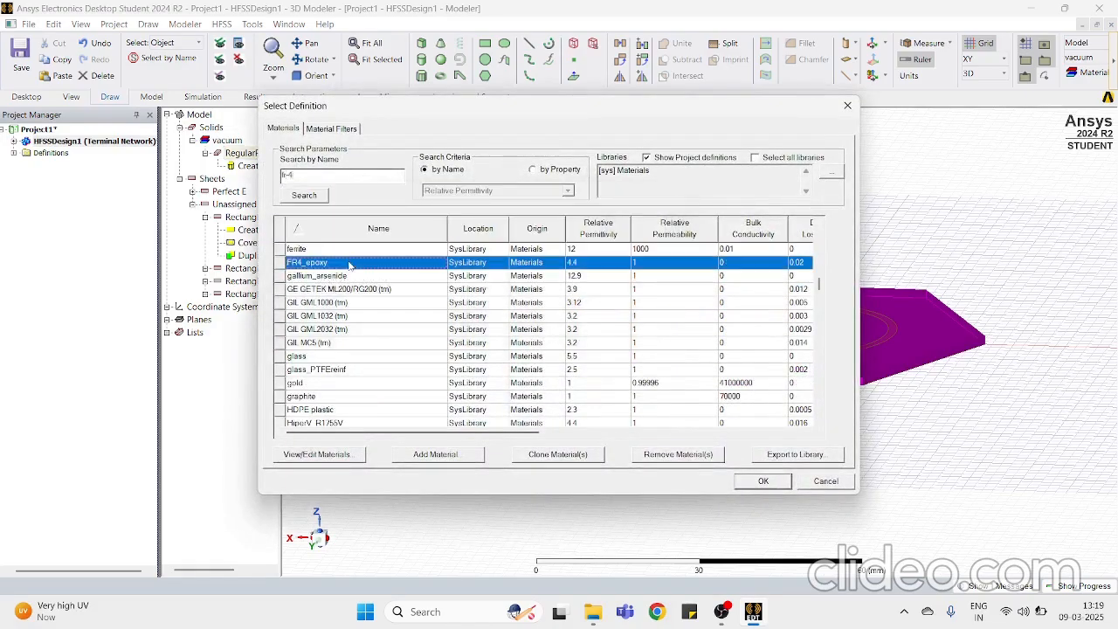
{"action": "left_click", "coordinate": [764, 481]}
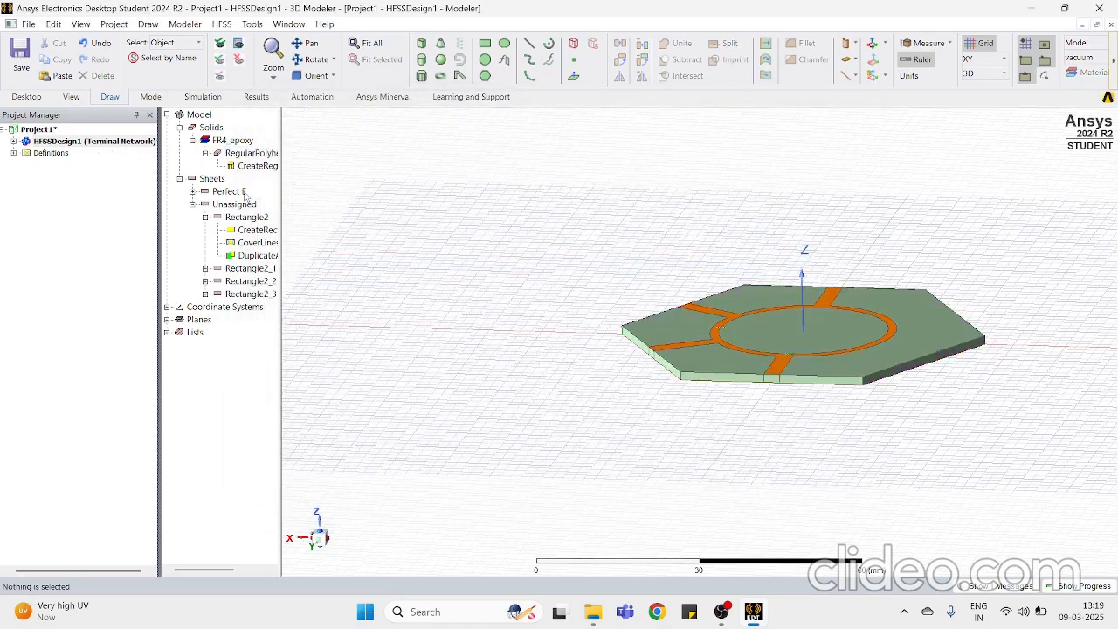
Step: Assign a modal lumped port to the port rectangle on the substrate's side face at Y = 30 mm
{"action": "scroll", "coordinate": [743, 412], "scroll_direction": "up", "scroll_amount": 4}
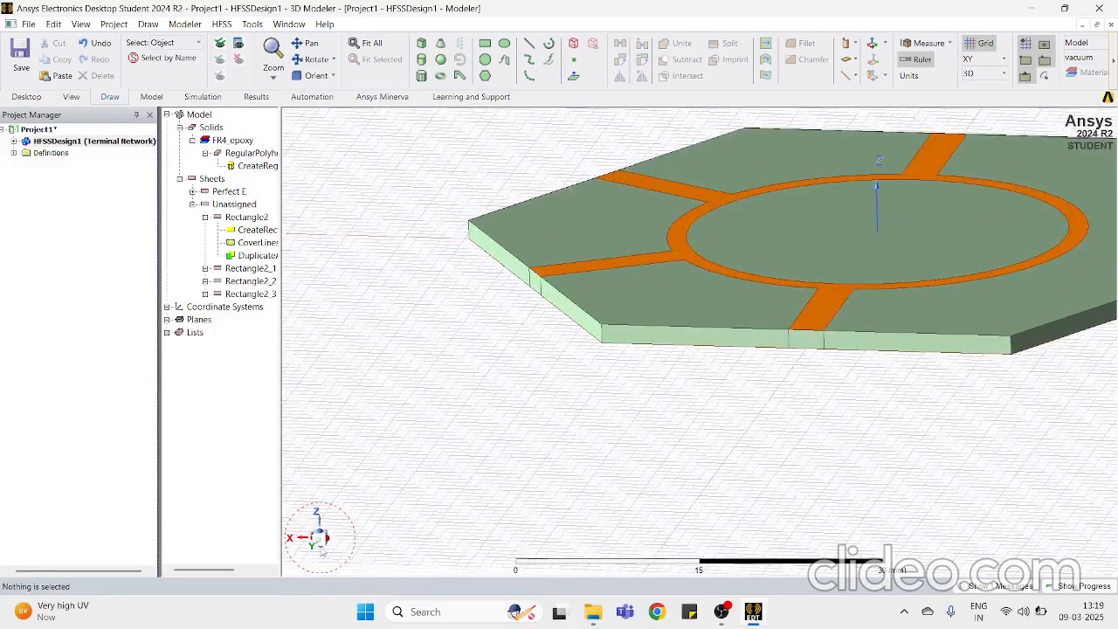
{"action": "left_click", "coordinate": [810, 341]}
{"action": "right_click", "coordinate": [815, 345]}
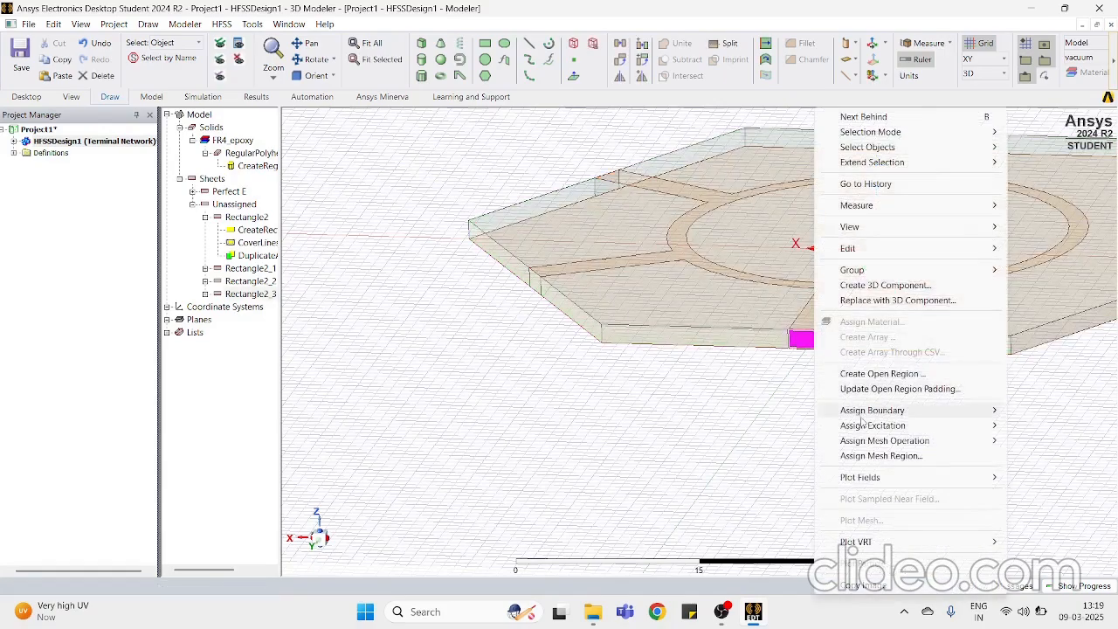
{"action": "mouse_move", "coordinate": [861, 426]}
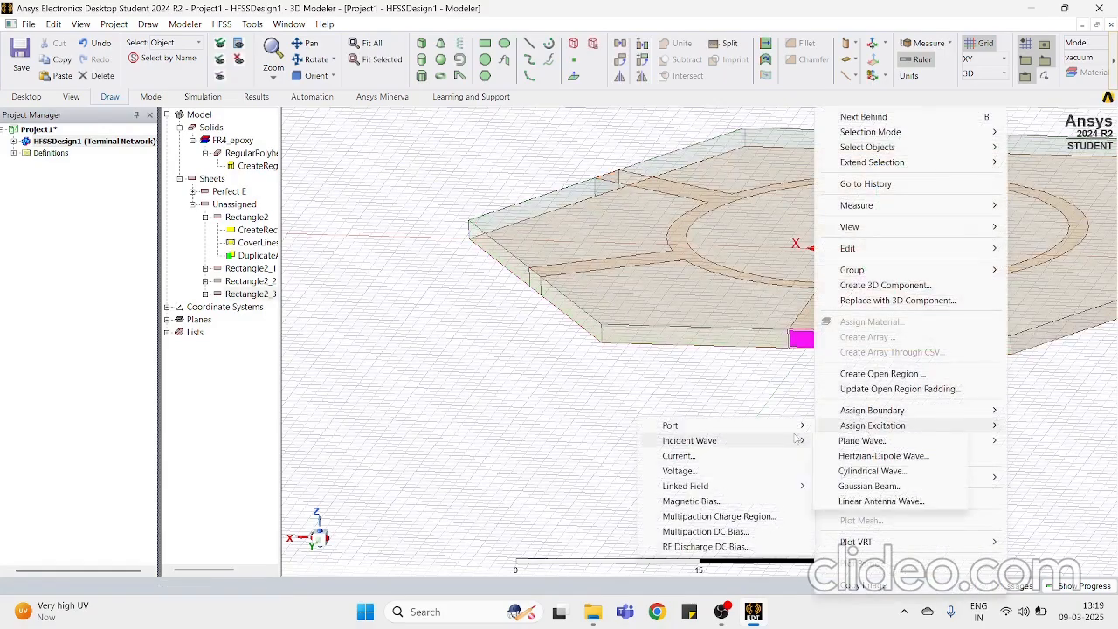
{"action": "mouse_move", "coordinate": [796, 426]}
{"action": "left_click", "coordinate": [854, 456]}
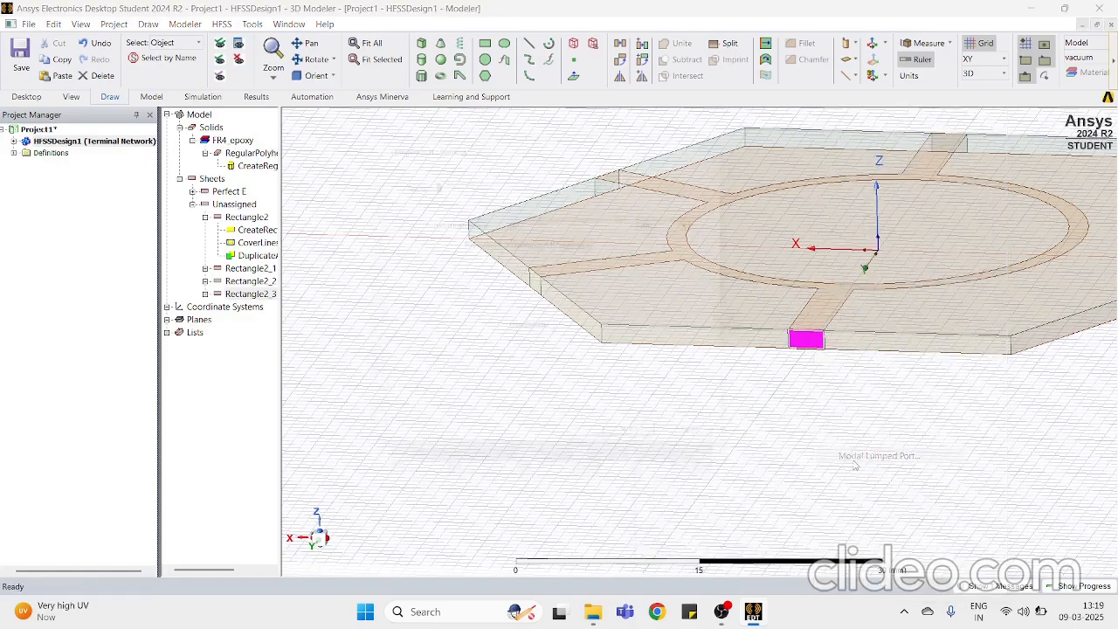
{"action": "left_click", "coordinate": [645, 451]}
Step: Define the port's integration line from the bottom edge's midpoint (0, 30, 0) up to the top edge's midpoint and finish the port
{"action": "left_click", "coordinate": [479, 229]}
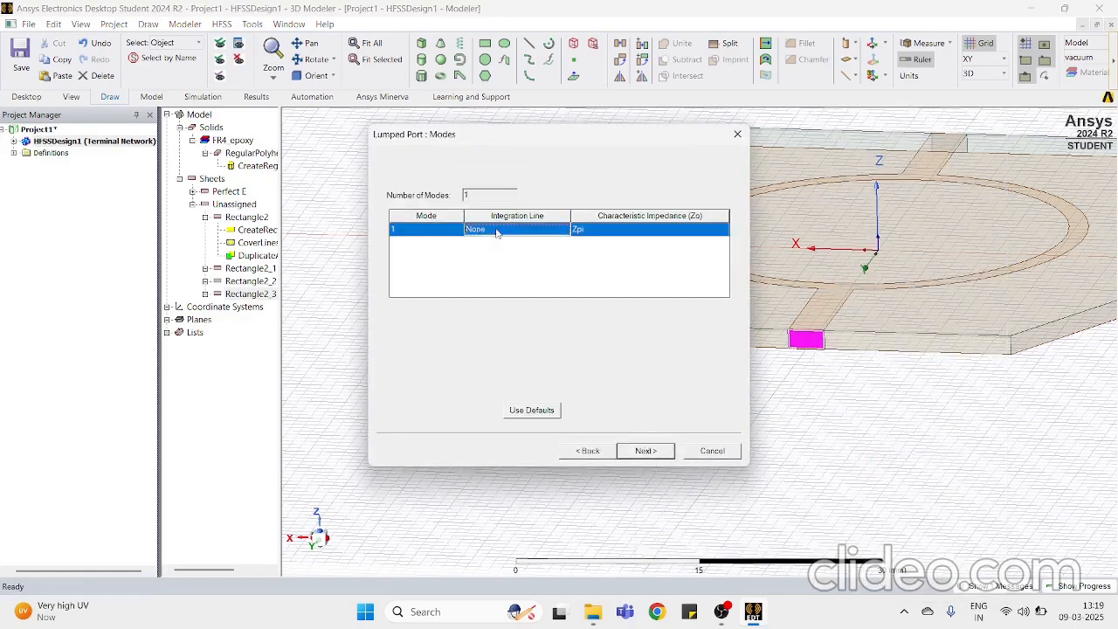
{"action": "left_click", "coordinate": [489, 229]}
{"action": "left_click", "coordinate": [506, 251]}
{"action": "scroll", "coordinate": [812, 332], "scroll_direction": "up", "scroll_amount": 5}
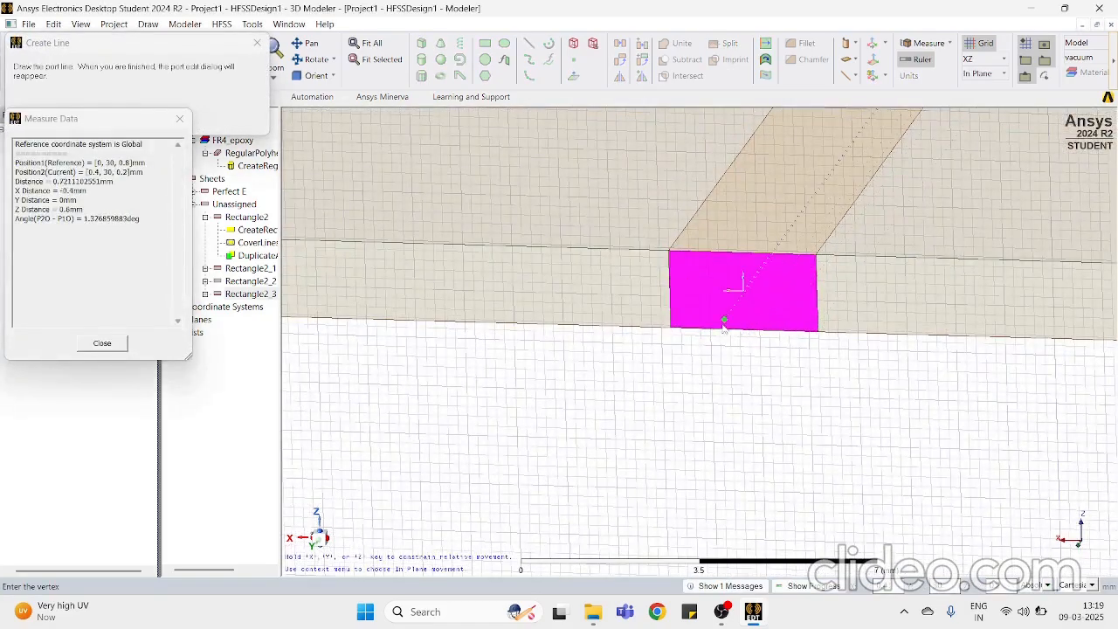
{"action": "scroll", "coordinate": [738, 332], "scroll_direction": "up", "scroll_amount": 2}
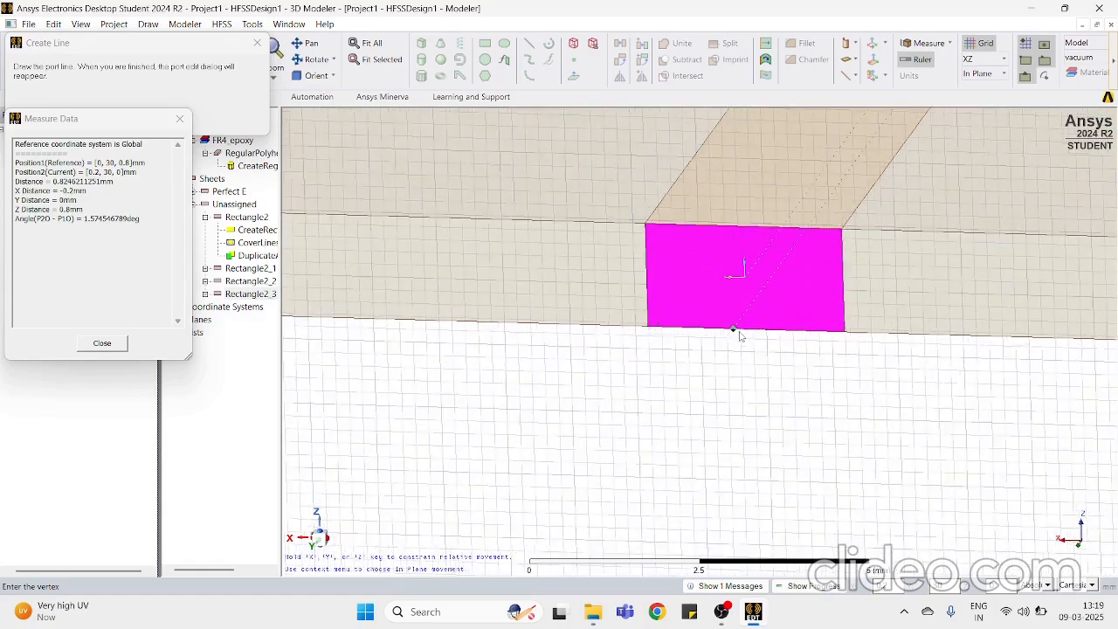
{"action": "left_click", "coordinate": [749, 330]}
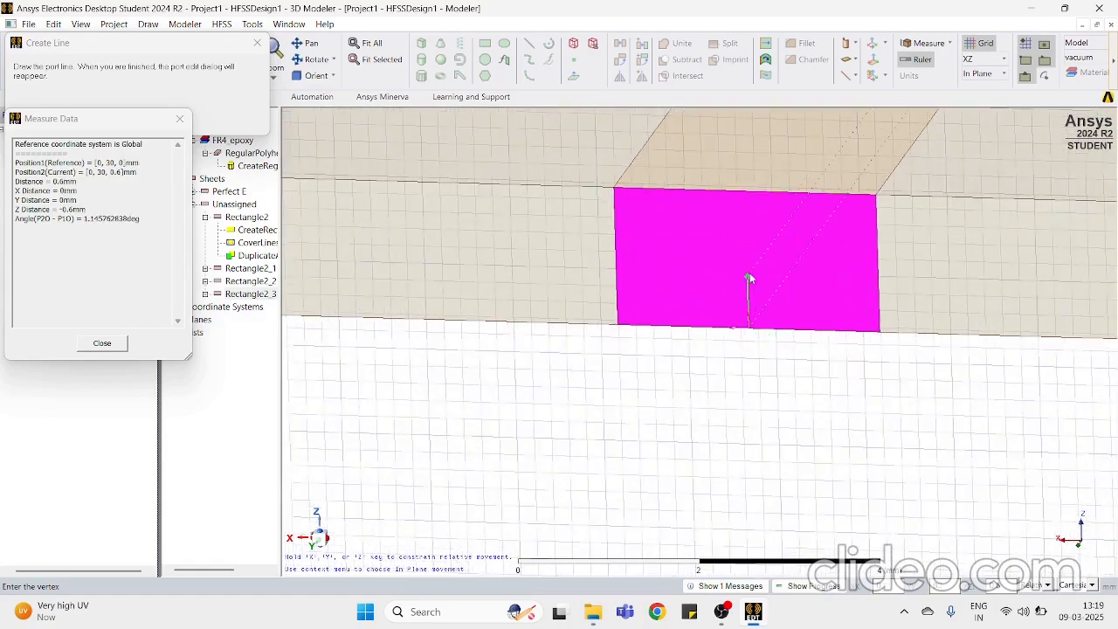
{"action": "left_click", "coordinate": [745, 190]}
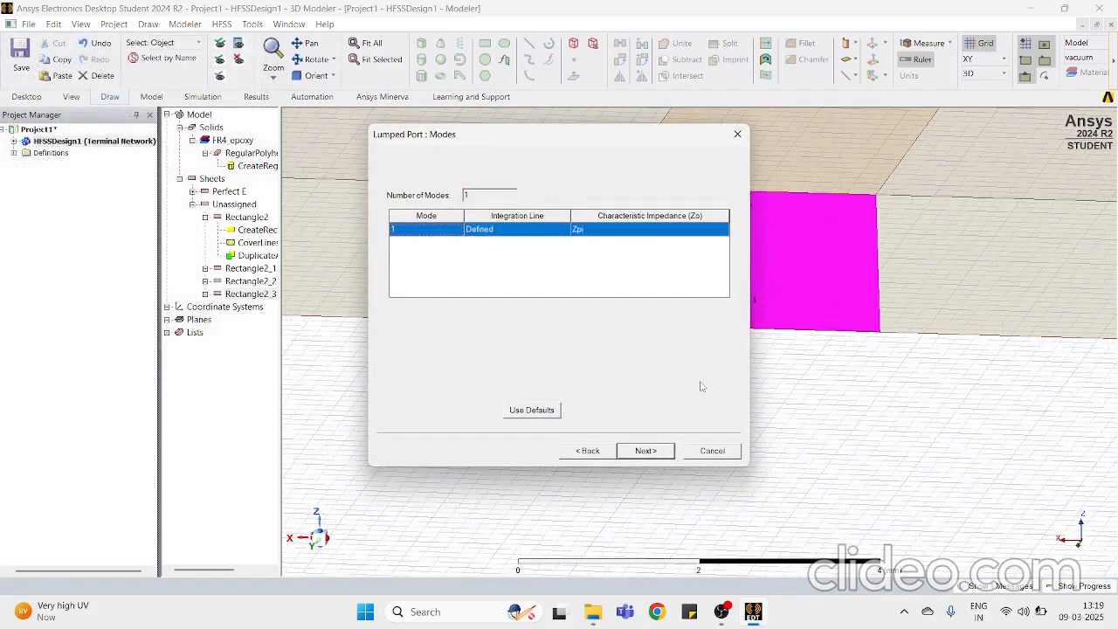
{"action": "left_click", "coordinate": [649, 454]}
{"action": "left_click", "coordinate": [647, 455]}
Step: Assign a modal lumped port to the port rectangle on the substrate's side face centred near X = 25.98 mm, Y = 15 mm
{"action": "scroll", "coordinate": [647, 455], "scroll_direction": "down", "scroll_amount": 5}
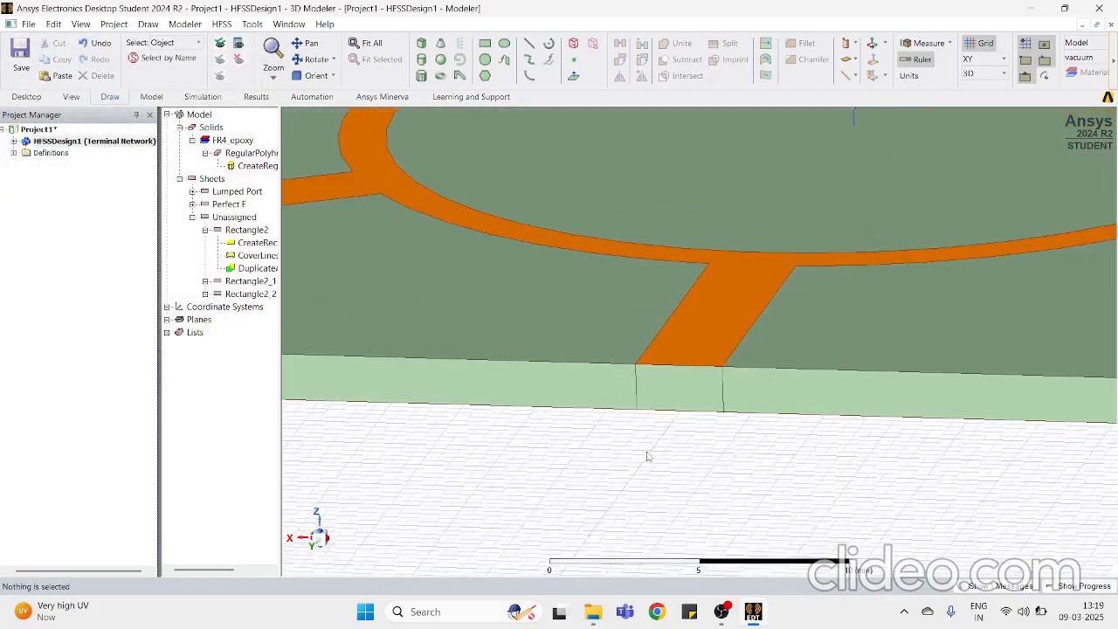
{"action": "left_click_drag", "start_coordinate": [316, 536], "coordinate": [325, 539]}
{"action": "scroll", "coordinate": [552, 372], "scroll_direction": "up", "scroll_amount": 5}
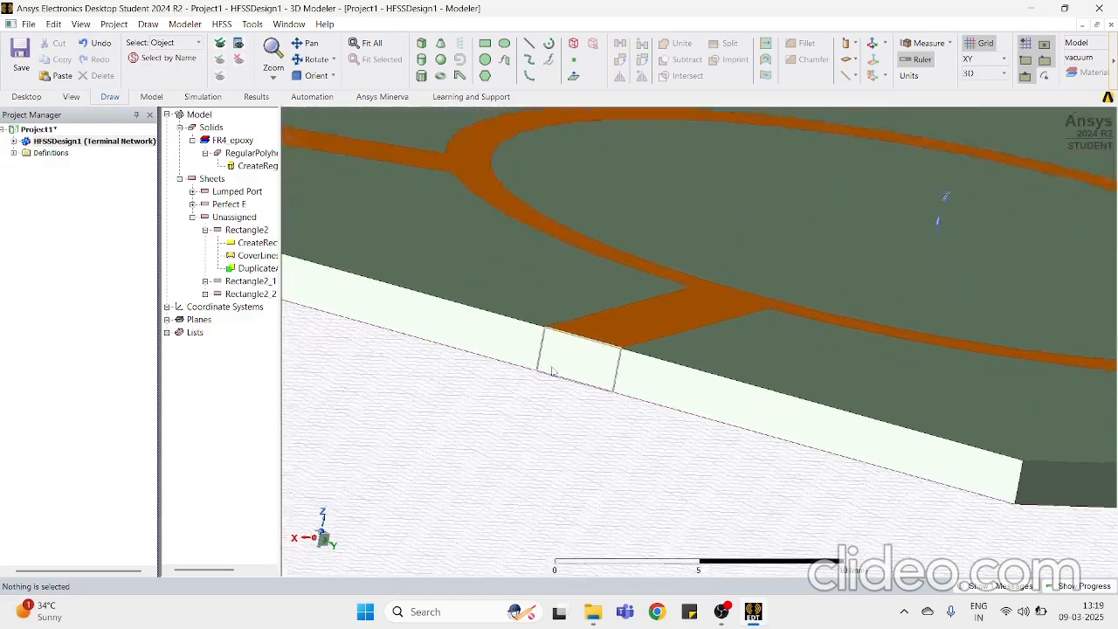
{"action": "left_click", "coordinate": [552, 371]}
{"action": "right_click", "coordinate": [552, 371]}
{"action": "mouse_move", "coordinate": [646, 425]}
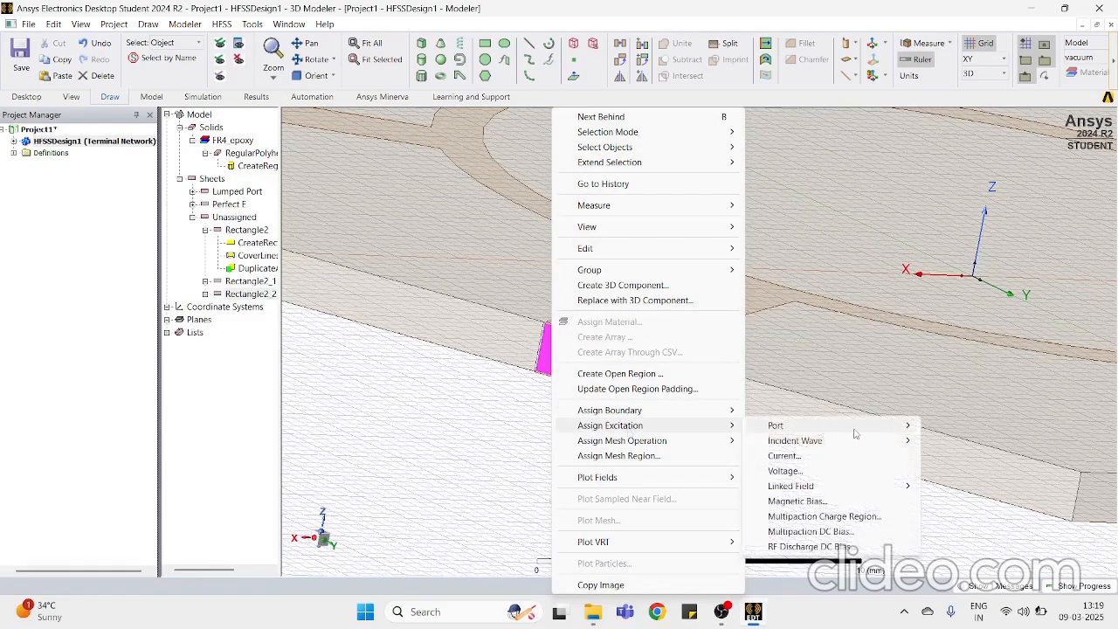
{"action": "mouse_move", "coordinate": [855, 434]}
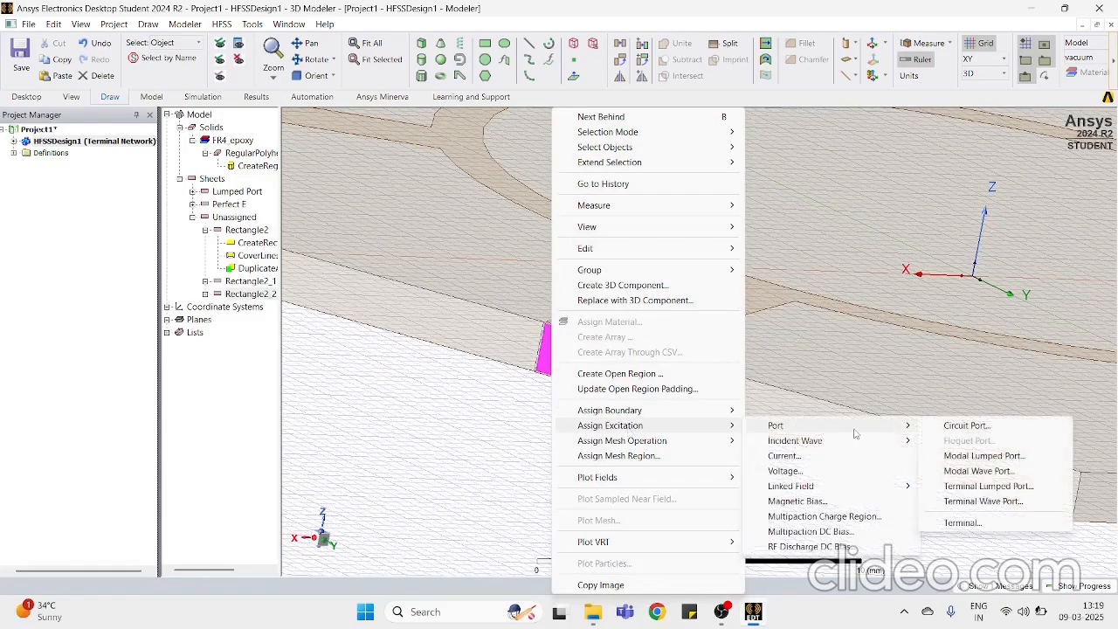
{"action": "left_click", "coordinate": [921, 454]}
{"action": "left_click", "coordinate": [642, 449]}
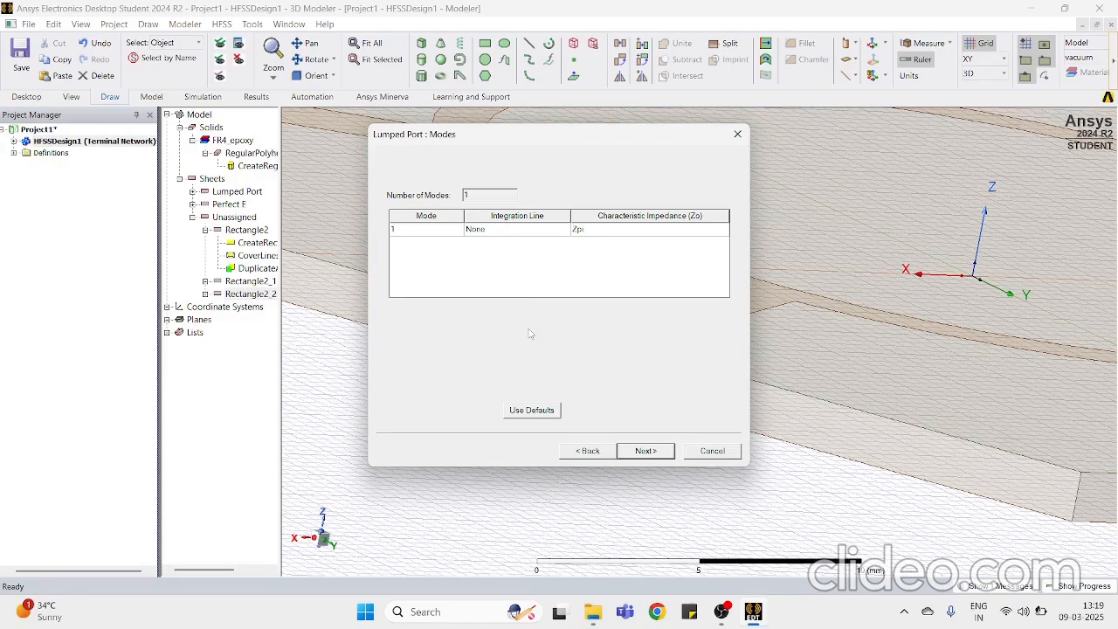
Step: Define this port's integration line from the bottom edge's midpoint (25.98, 15, 0) up to the top edge's midpoint and finish without renormalization
{"action": "left_click", "coordinate": [498, 230]}
{"action": "left_click", "coordinate": [495, 245]}
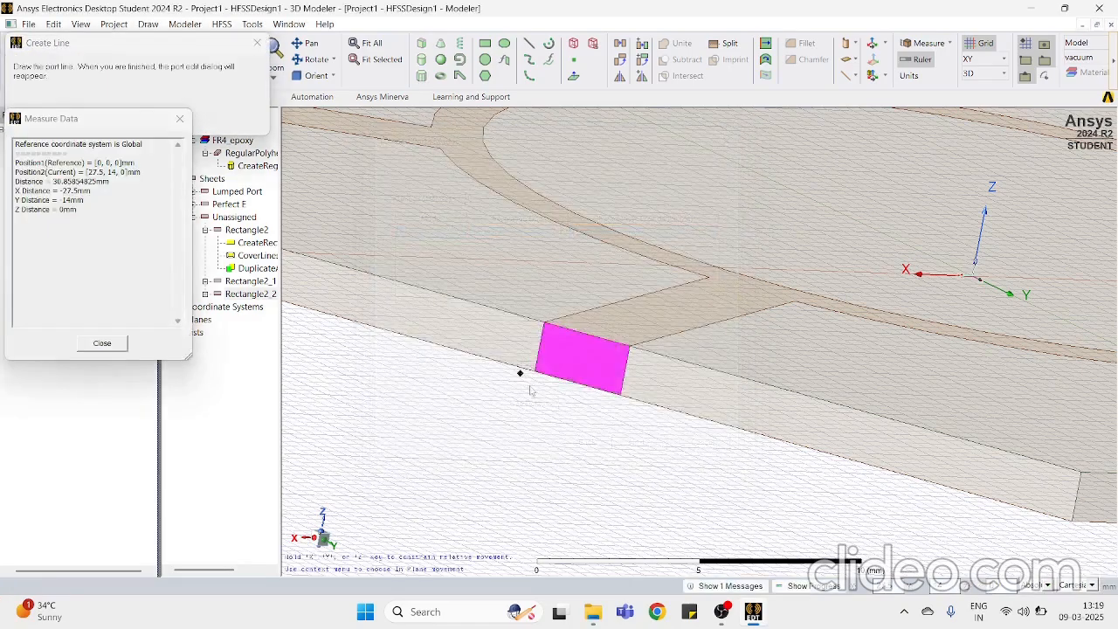
{"action": "left_click", "coordinate": [577, 385]}
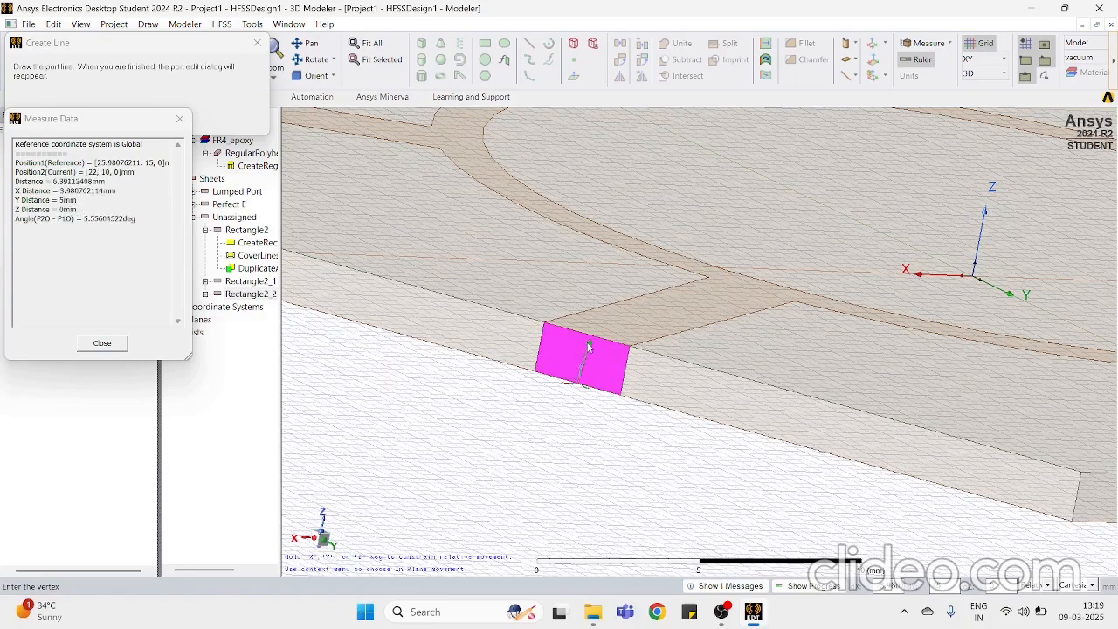
{"action": "left_click", "coordinate": [586, 338]}
{"action": "left_click", "coordinate": [645, 450]}
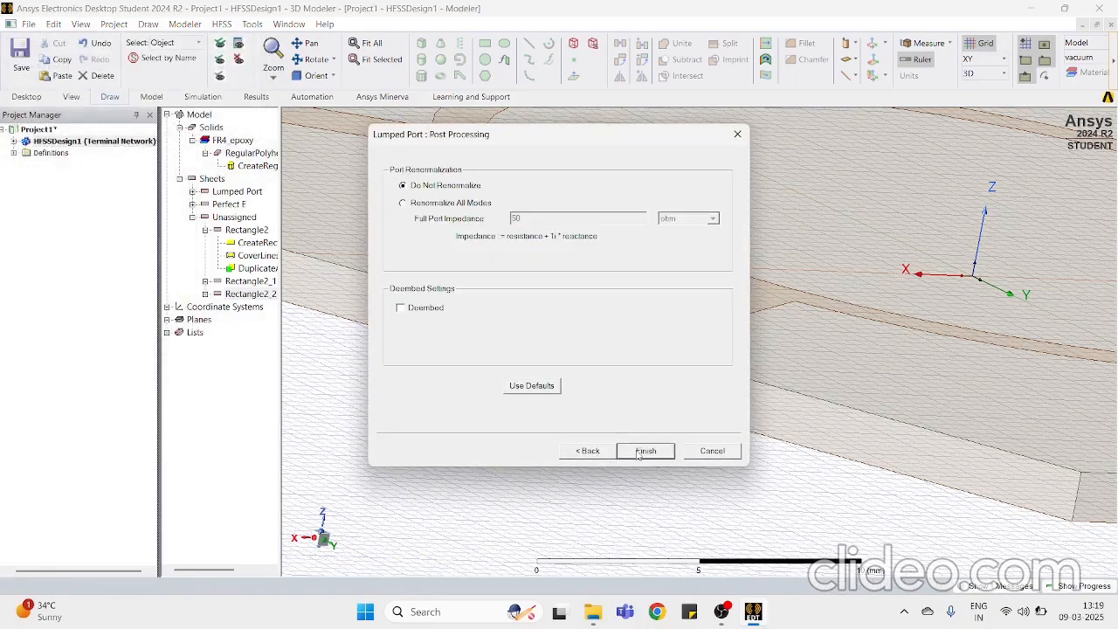
{"action": "left_click", "coordinate": [645, 450]}
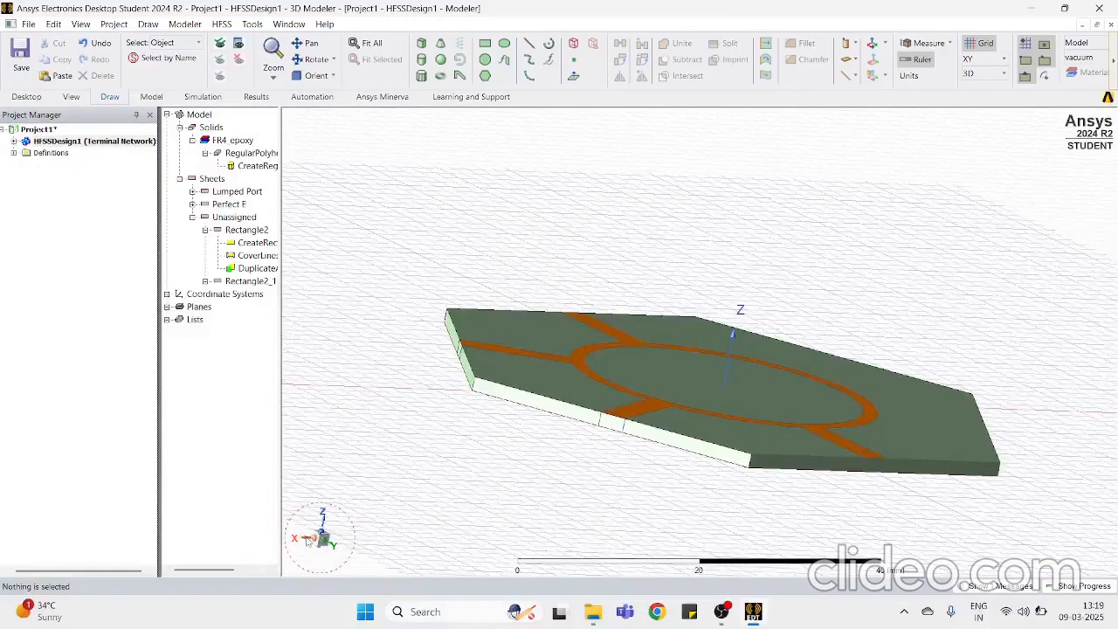
Step: Assign a modal lumped port to the port rectangle on the adjacent side face centred near X = 25.98 mm, Y = -15 mm
{"action": "left_click_drag", "start_coordinate": [323, 538], "coordinate": [329, 539]}
{"action": "scroll", "coordinate": [605, 460], "scroll_direction": "up", "scroll_amount": 3}
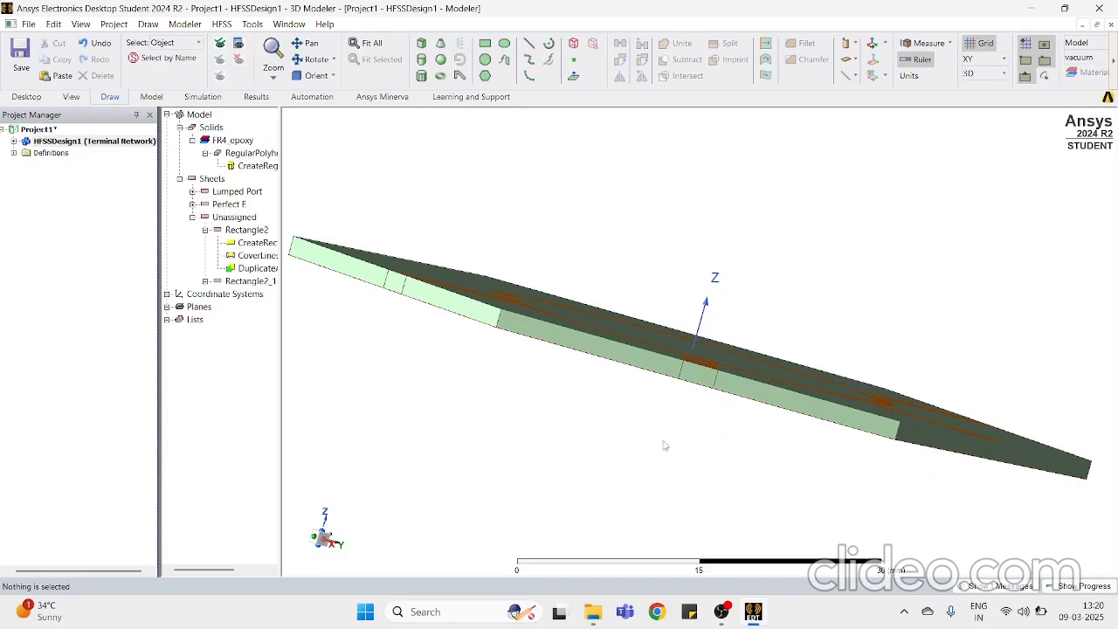
{"action": "left_click", "coordinate": [697, 382]}
{"action": "right_click", "coordinate": [697, 382]}
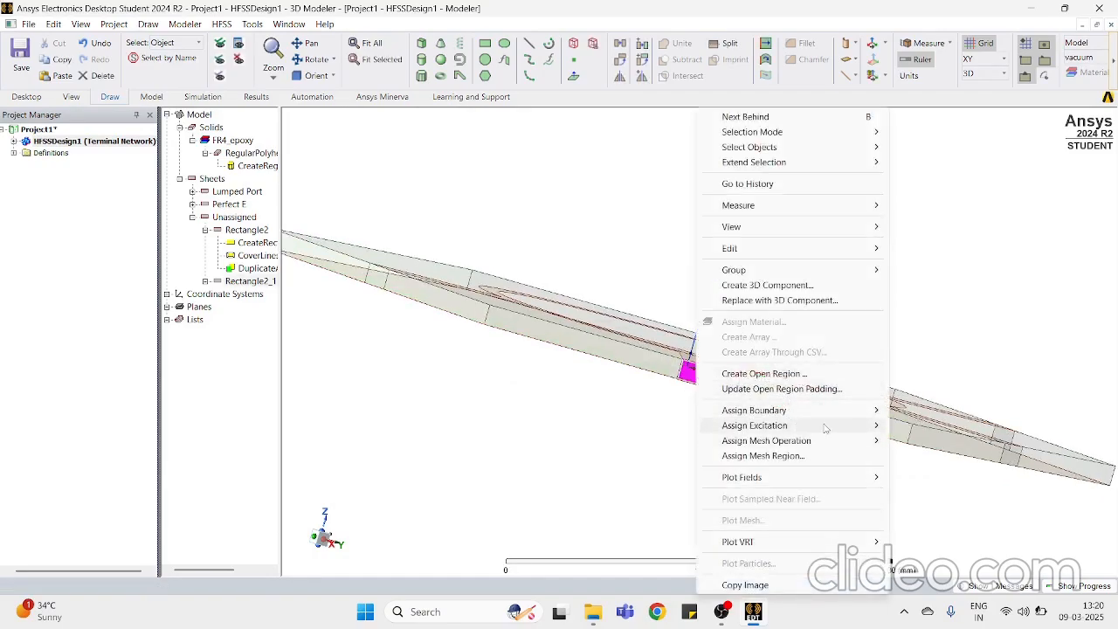
{"action": "mouse_move", "coordinate": [878, 425]}
{"action": "mouse_move", "coordinate": [917, 426]}
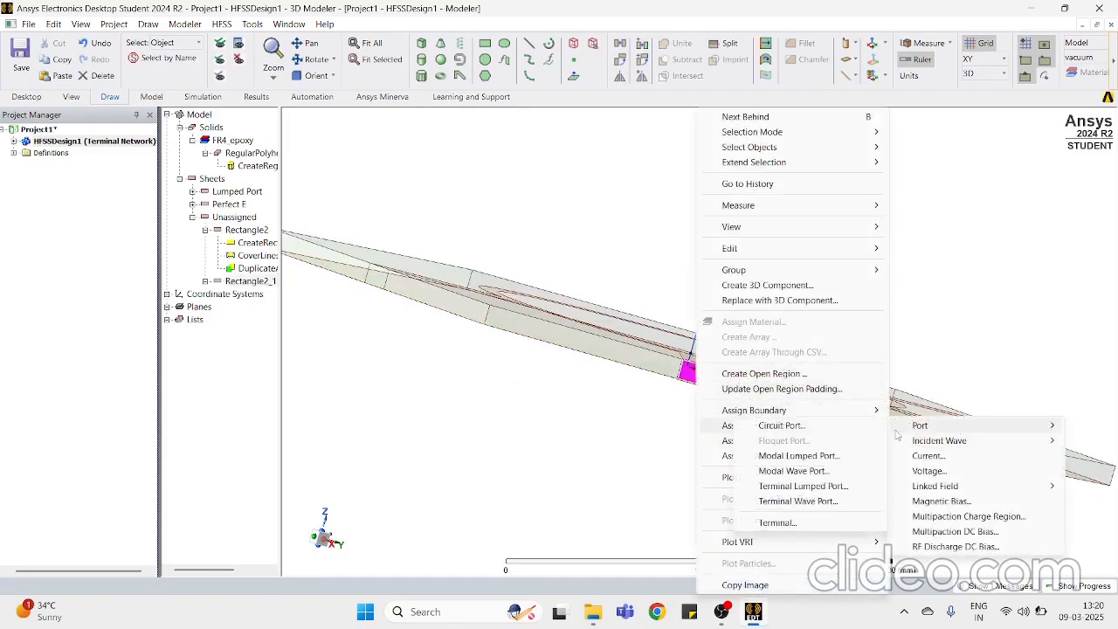
{"action": "left_click", "coordinate": [838, 462]}
{"action": "left_click", "coordinate": [665, 451]}
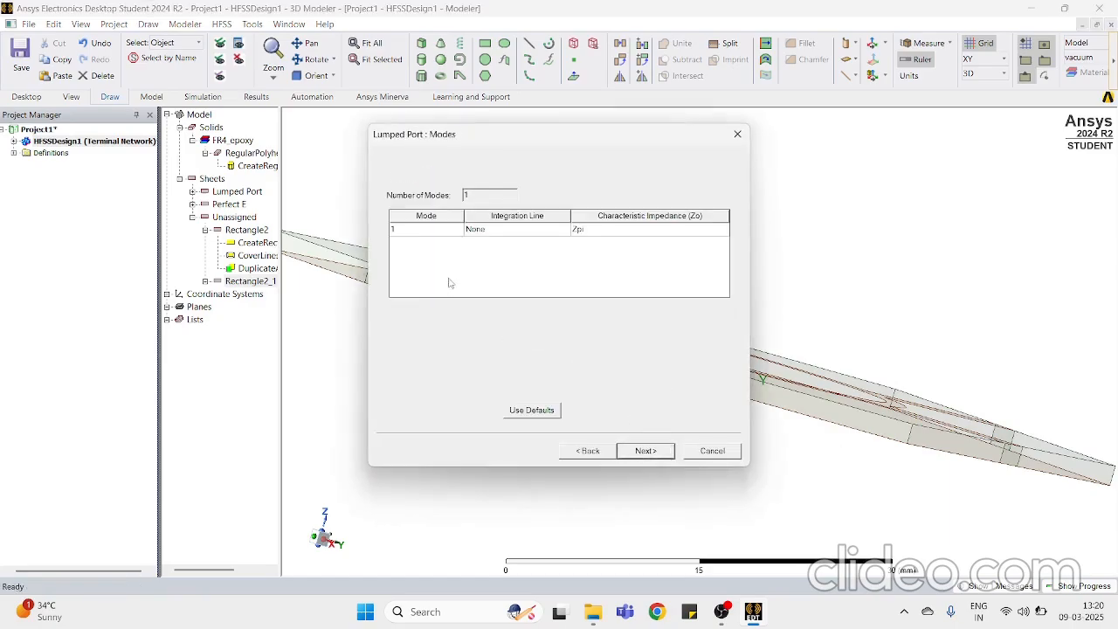
Step: Define the integration line from the bottom edge's midpoint (25.98, -15, 0) 1.6 mm up to the top edge's midpoint and finish the port
{"action": "left_click", "coordinate": [479, 230]}
{"action": "left_click", "coordinate": [486, 251]}
{"action": "scroll", "coordinate": [707, 401], "scroll_direction": "up", "scroll_amount": 6}
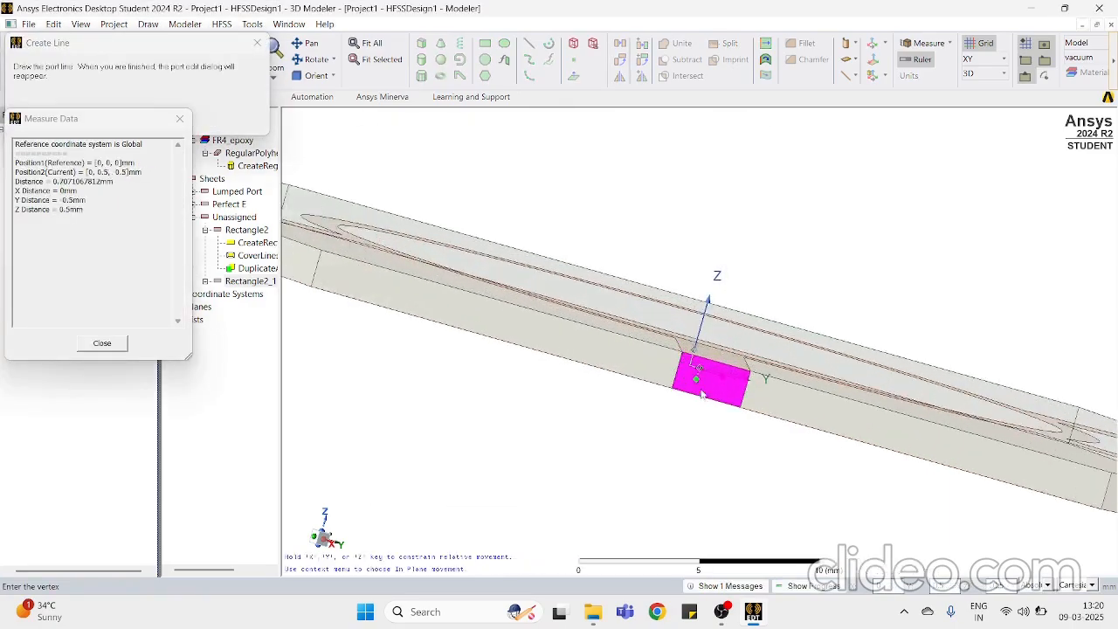
{"action": "left_click", "coordinate": [708, 402]}
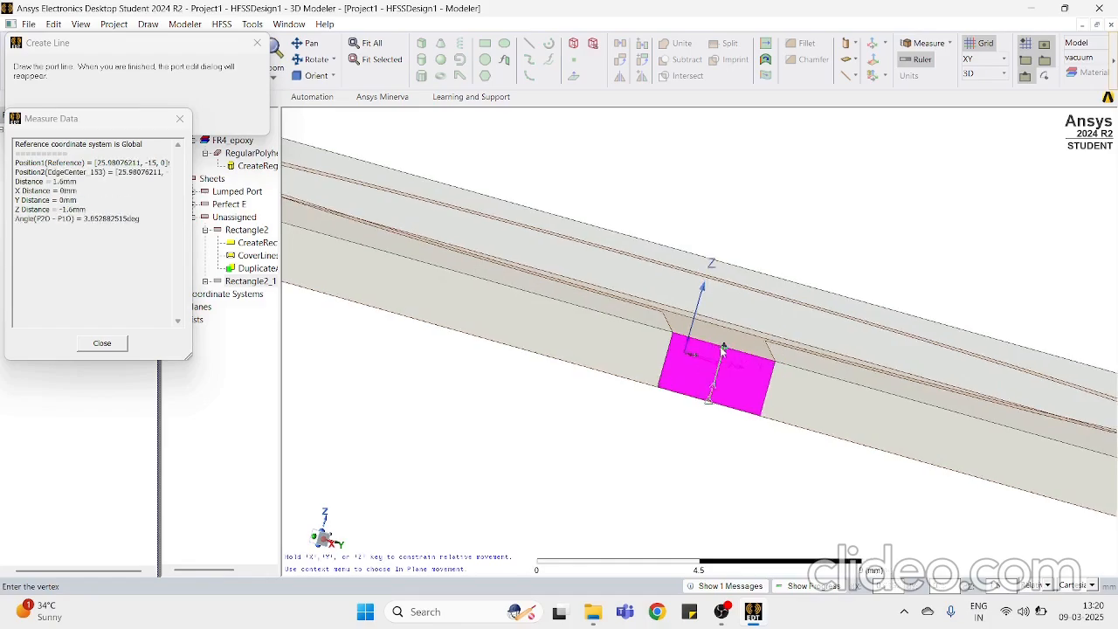
{"action": "left_click", "coordinate": [713, 342]}
{"action": "left_click", "coordinate": [658, 455]}
{"action": "left_click", "coordinate": [646, 452]}
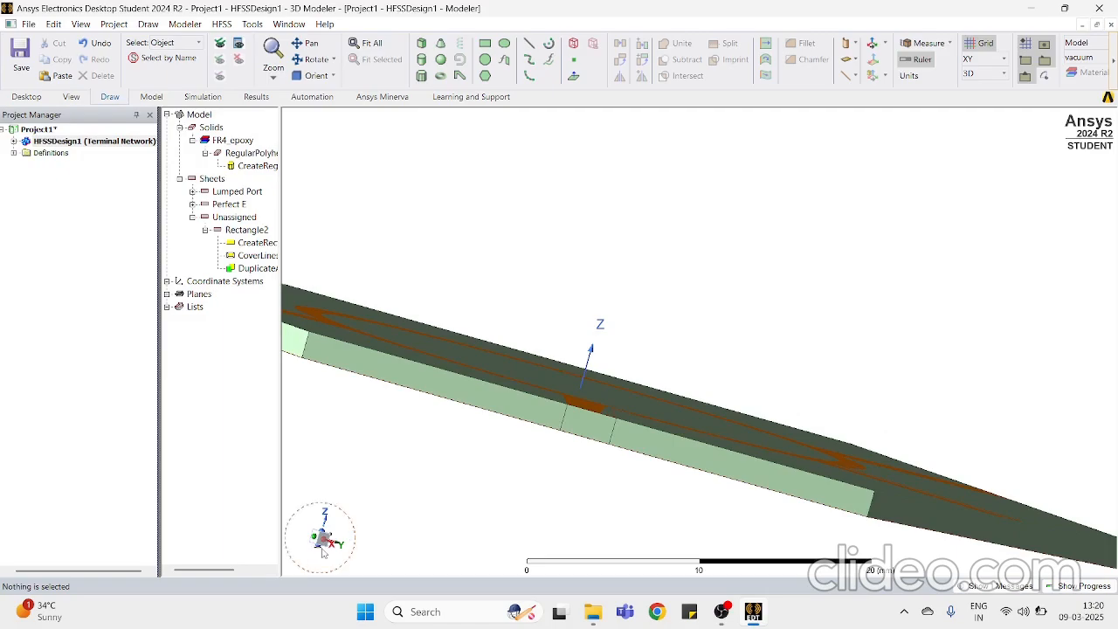
Step: Assign a modal lumped port to the last unassigned port rectangle, on the substrate's side face at Y = -30 mm
{"action": "mouse_move", "coordinate": [324, 540]}
{"action": "left_mouse_down"}
{"action": "mouse_move", "coordinate": [357, 452]}
{"action": "mouse_move", "coordinate": [357, 463]}
{"action": "left_mouse_up"}
{"action": "scroll", "coordinate": [357, 463], "scroll_direction": "up", "scroll_amount": 3}
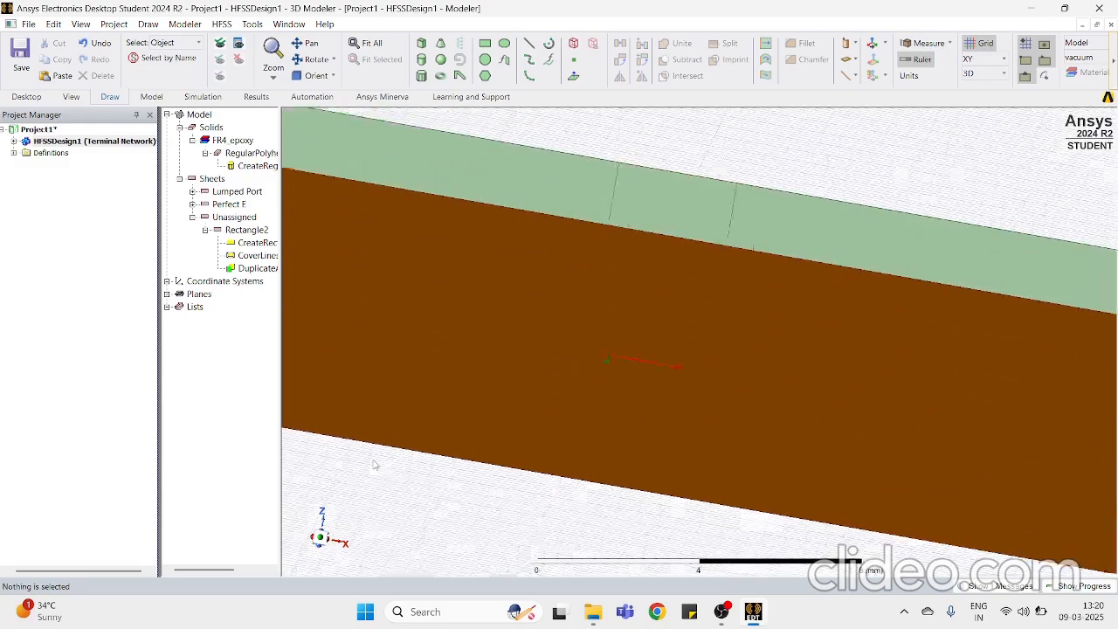
{"action": "scroll", "coordinate": [357, 463], "scroll_direction": "down", "scroll_amount": 6}
{"action": "left_click_drag", "start_coordinate": [328, 529], "coordinate": [328, 534]}
{"action": "scroll", "coordinate": [425, 510], "scroll_direction": "up", "scroll_amount": 5}
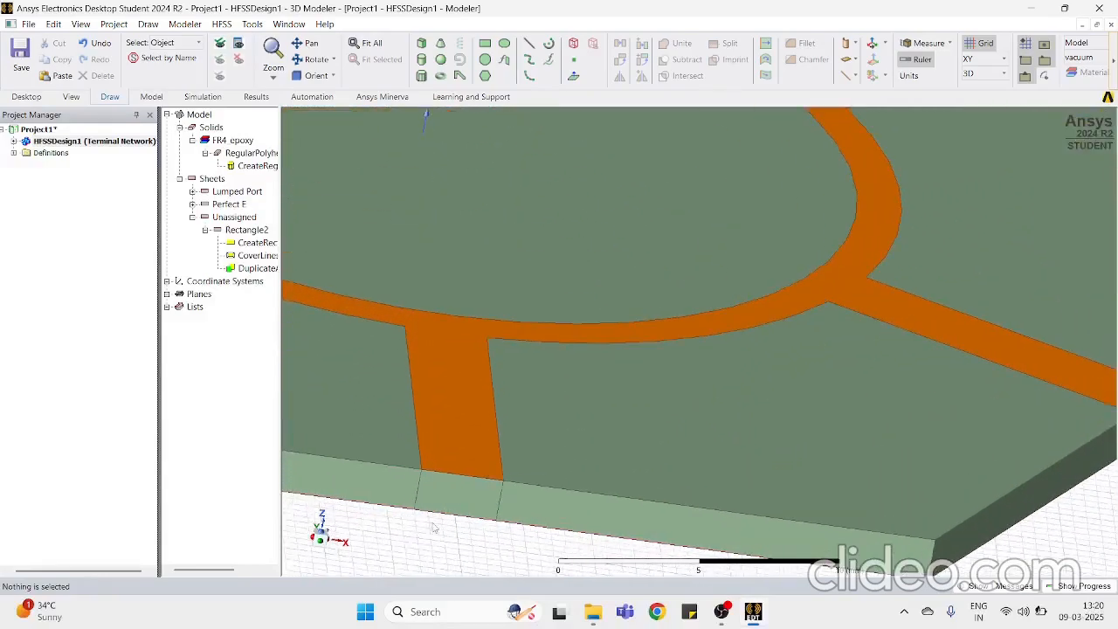
{"action": "left_click", "coordinate": [436, 492]}
{"action": "right_click", "coordinate": [437, 492]}
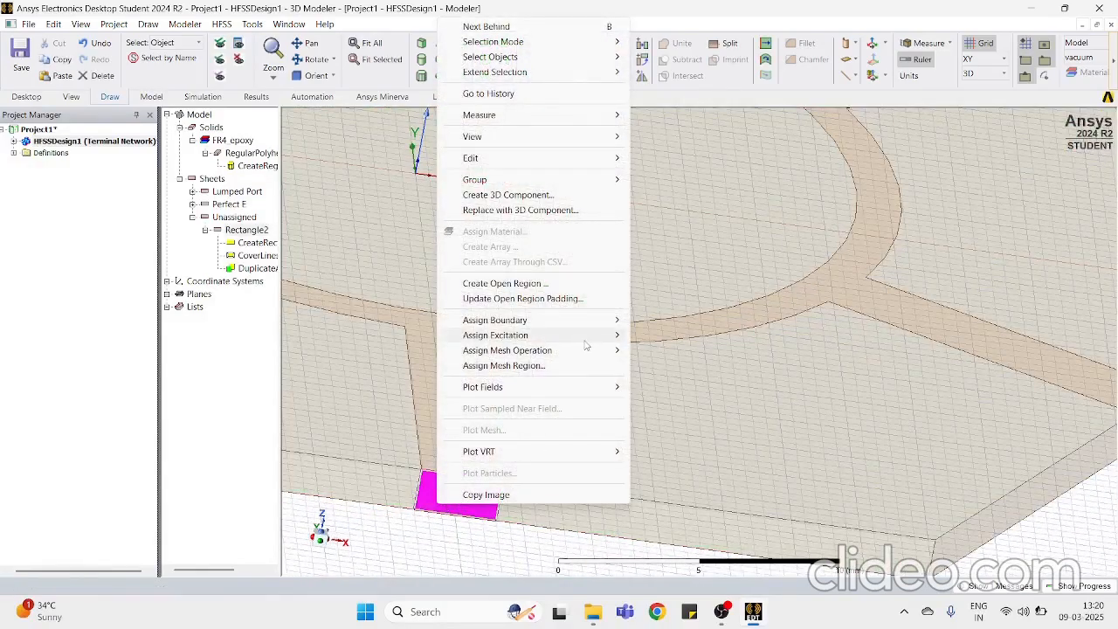
{"action": "mouse_move", "coordinate": [587, 337]}
{"action": "mouse_move", "coordinate": [790, 336]}
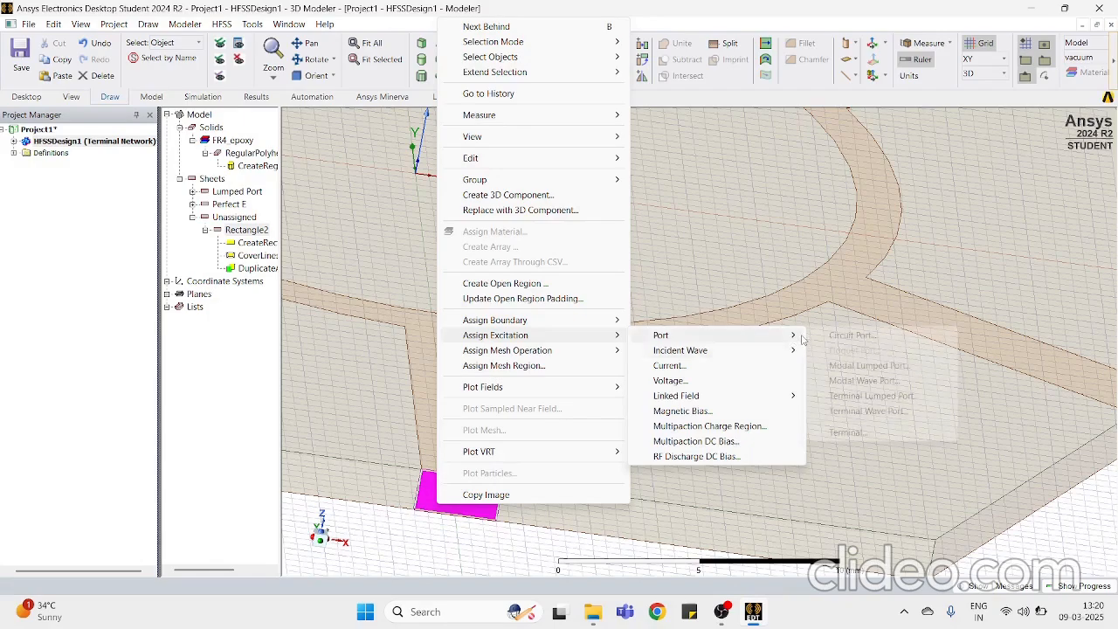
{"action": "left_click", "coordinate": [852, 365]}
{"action": "left_click", "coordinate": [646, 451]}
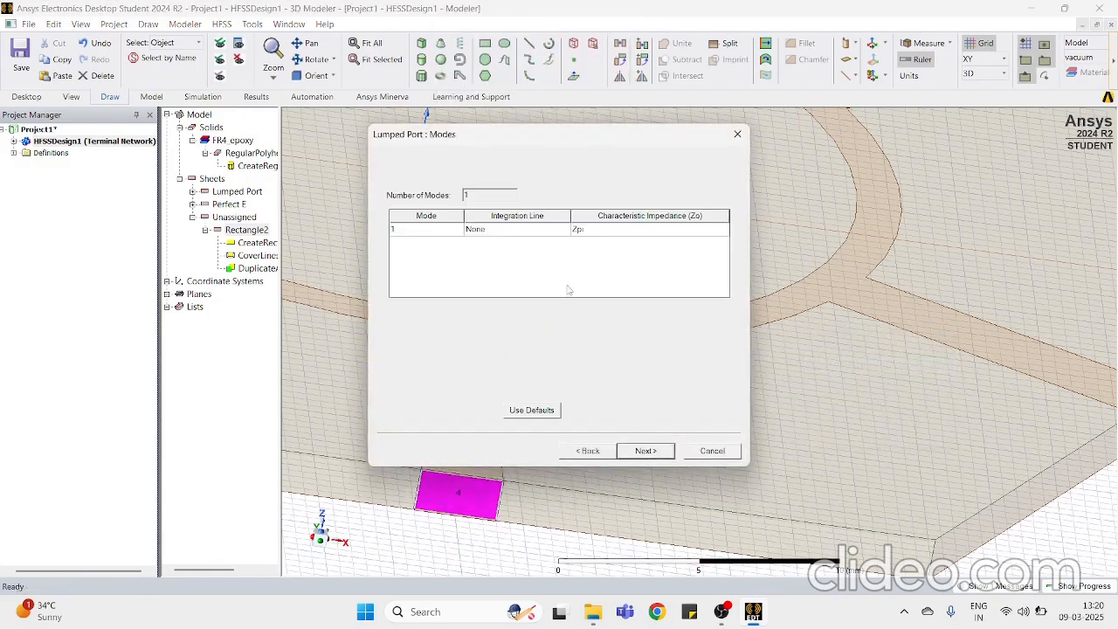
Step: Define the Y = -30 mm port's integration line from the bottom edge up to the top edge and finish with Do Not Renormalize
{"action": "left_click", "coordinate": [517, 228]}
{"action": "left_click", "coordinate": [485, 251]}
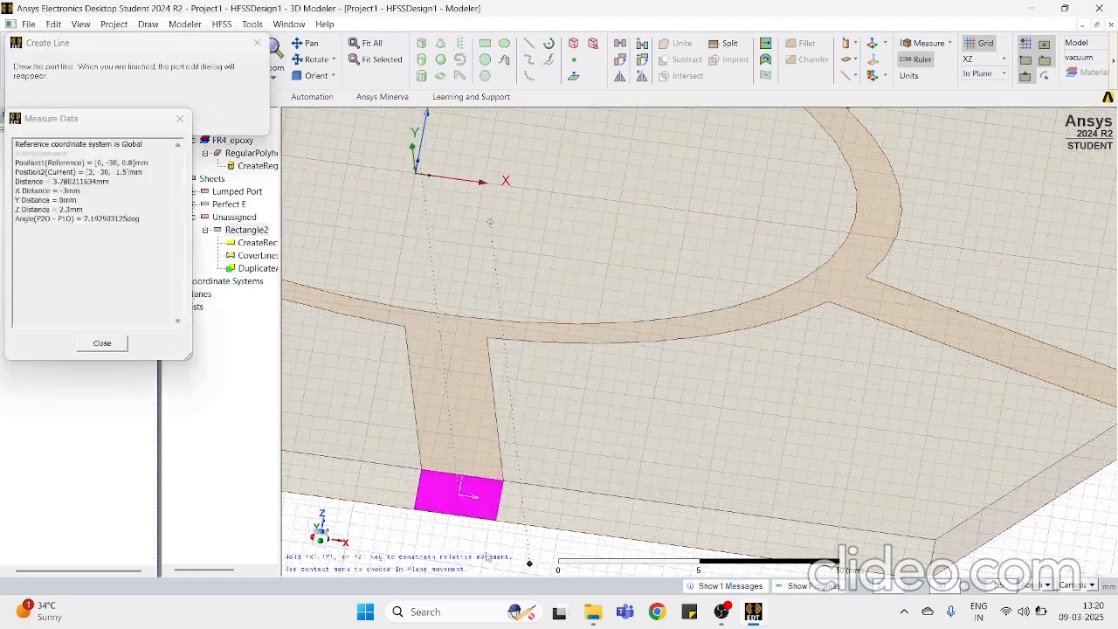
{"action": "left_click", "coordinate": [460, 491]}
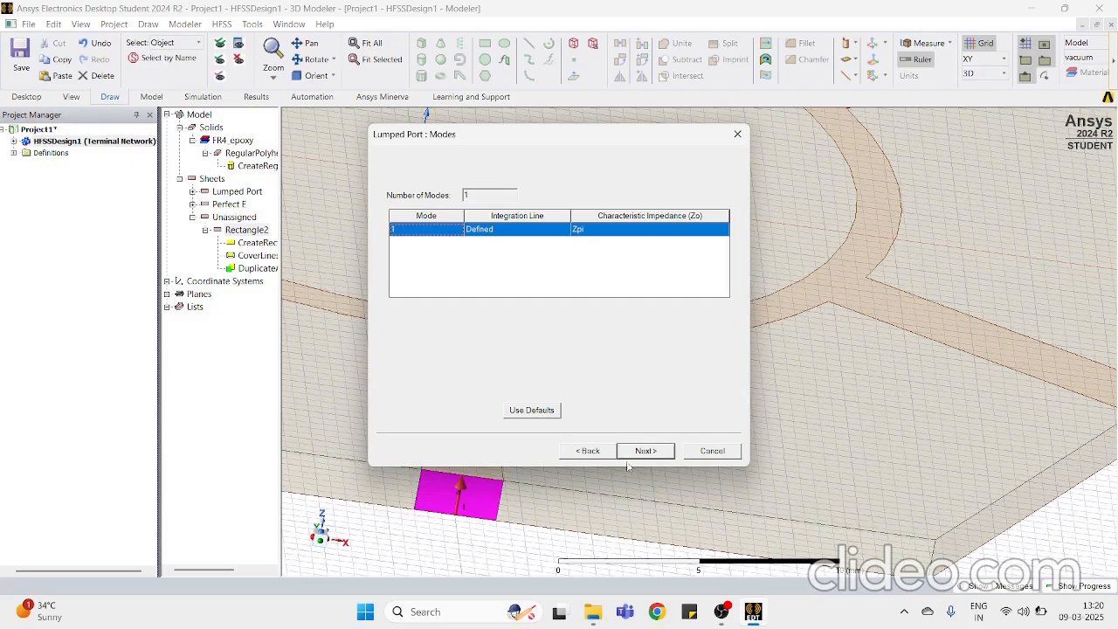
{"action": "left_click", "coordinate": [646, 451]}
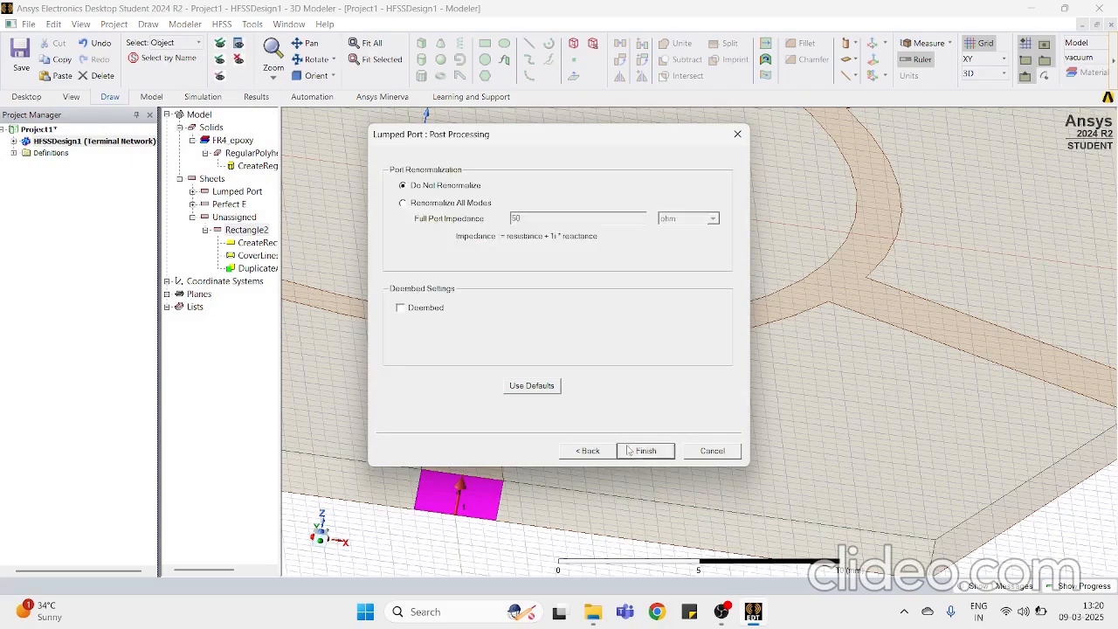
{"action": "left_click", "coordinate": [645, 451]}
Step: Expand the HFSS design's excitations in the project tree and view the whole antenna with its four feeds
{"action": "scroll", "coordinate": [972, 265], "scroll_direction": "down", "scroll_amount": 4}
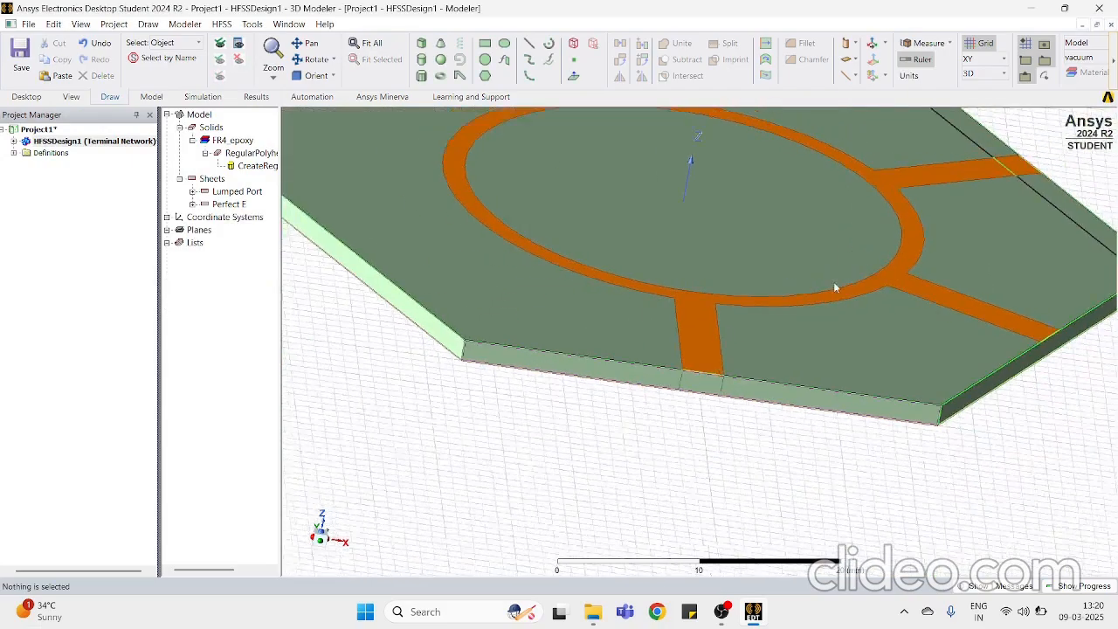
{"action": "scroll", "coordinate": [829, 287], "scroll_direction": "down", "scroll_amount": 2}
{"action": "left_click", "coordinate": [325, 529]}
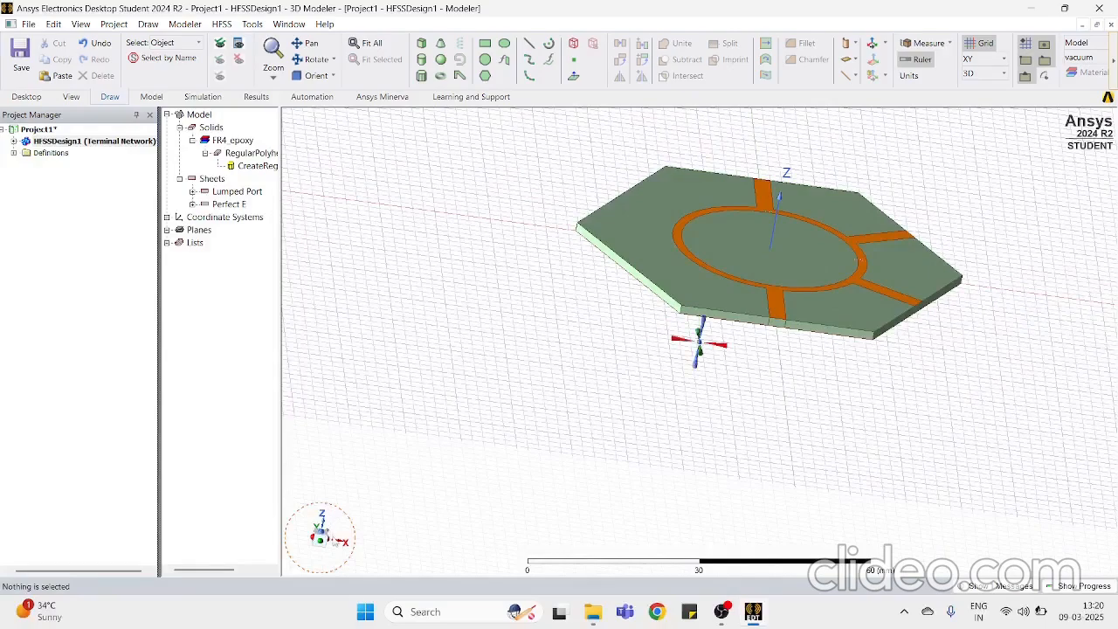
{"action": "left_click", "coordinate": [323, 531]}
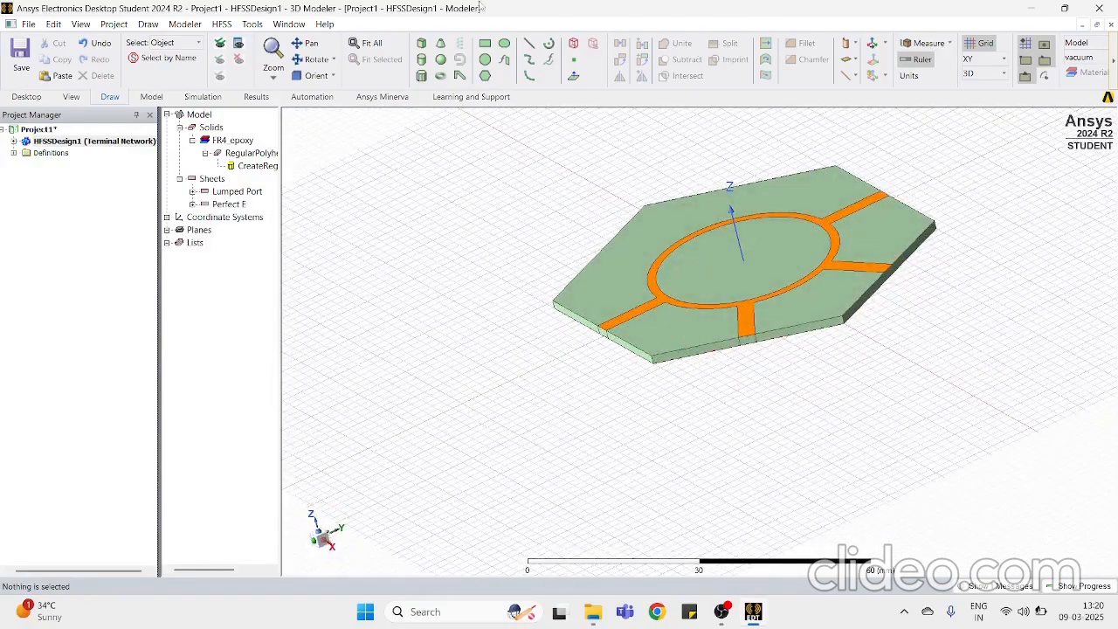
{"action": "left_click", "coordinate": [14, 142]}
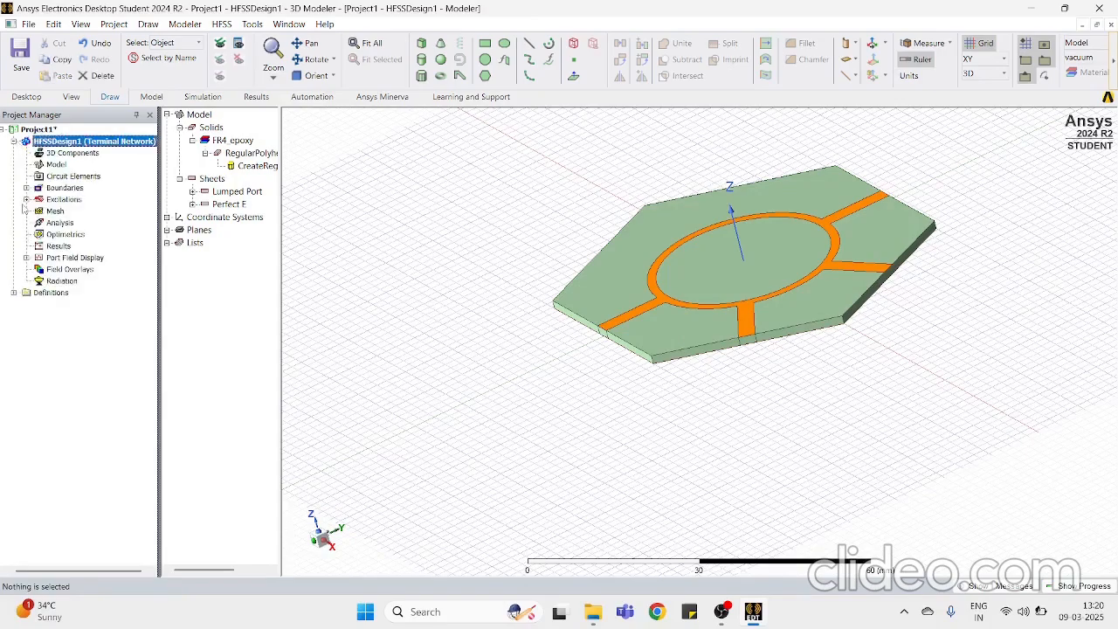
{"action": "left_click", "coordinate": [26, 199]}
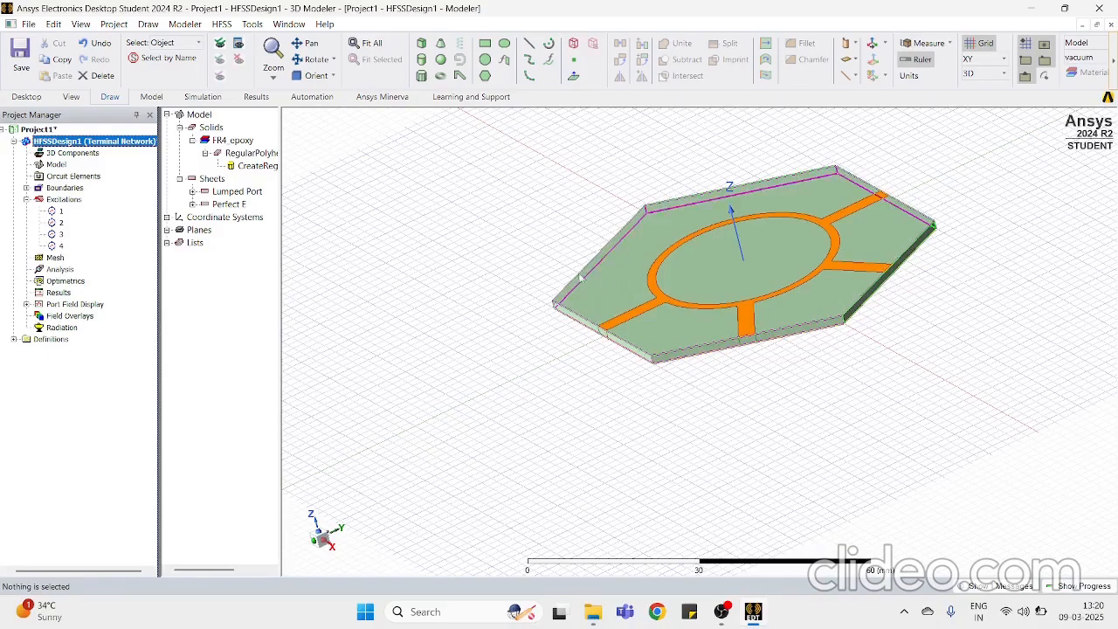
{"action": "middle_click_drag", "start_coordinate": [891, 298], "coordinate": [924, 290]}
{"action": "scroll", "coordinate": [924, 289], "scroll_direction": "up", "scroll_amount": 3}
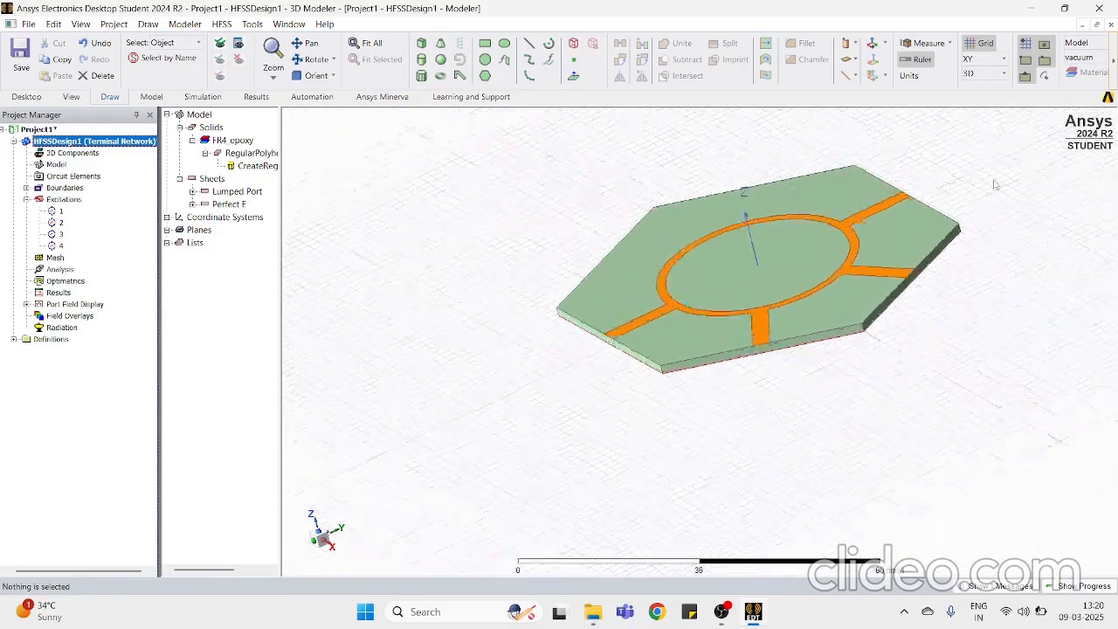
{"action": "scroll", "coordinate": [812, 225], "scroll_direction": "down", "scroll_amount": 1}
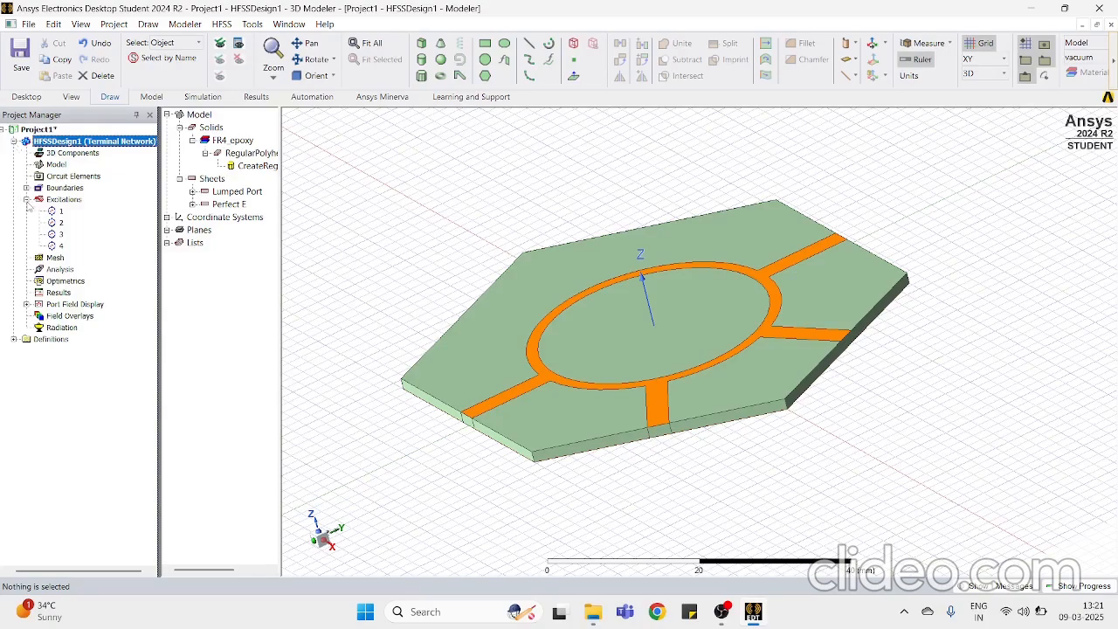
Step: Highlight excitations 1 to 4 one by one to check each lumped port's location and port 1's integration line
{"action": "left_click", "coordinate": [62, 211]}
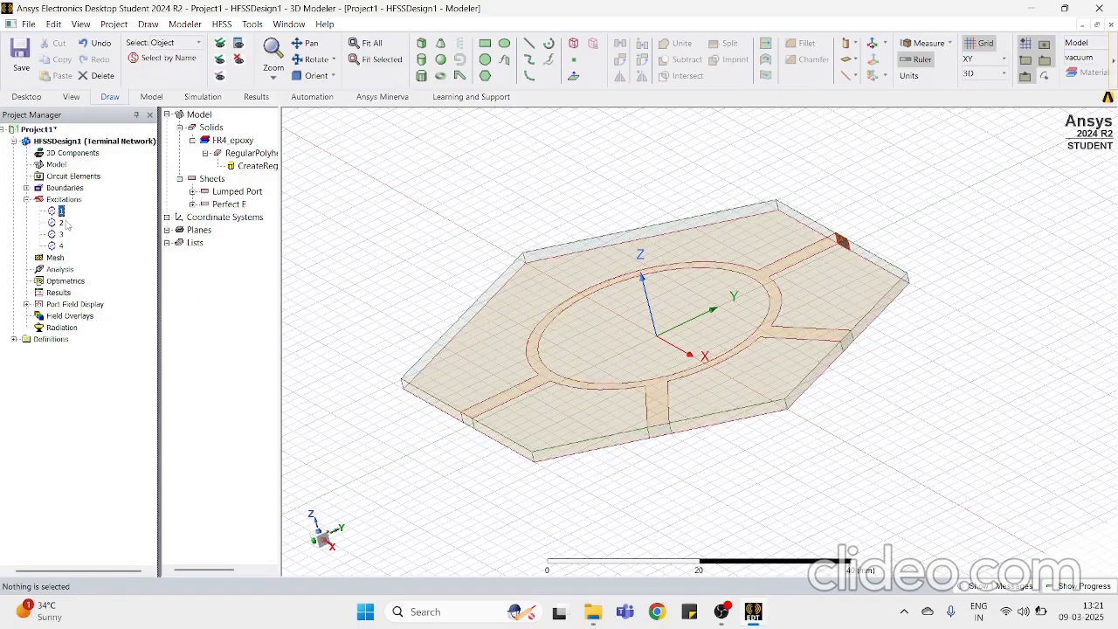
{"action": "scroll", "coordinate": [810, 268], "scroll_direction": "up", "scroll_amount": 10}
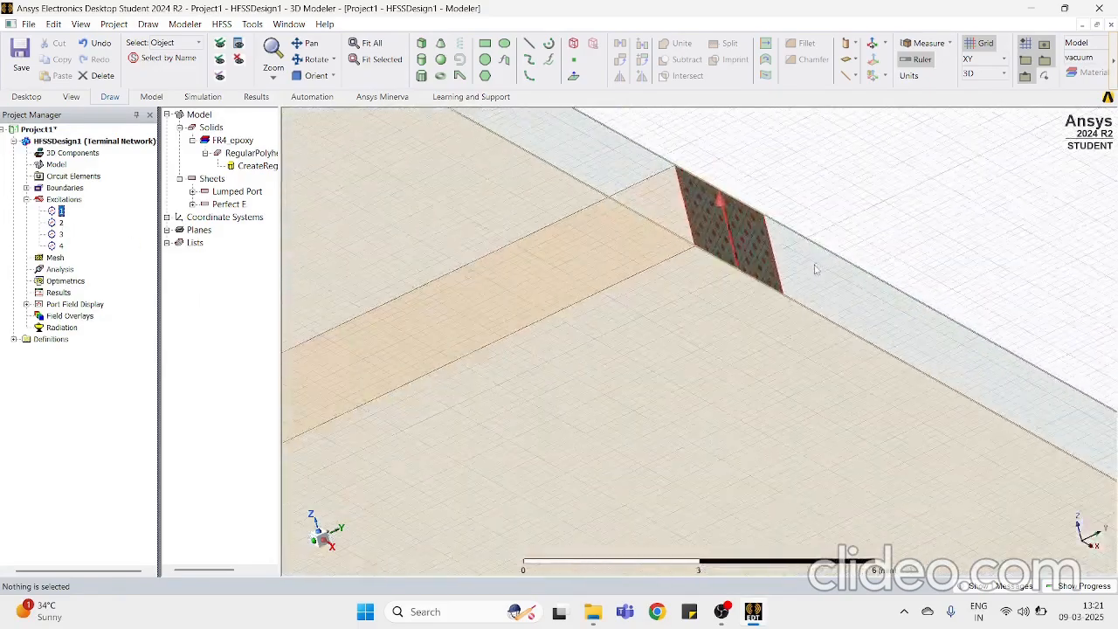
{"action": "scroll", "coordinate": [810, 268], "scroll_direction": "down", "scroll_amount": 10}
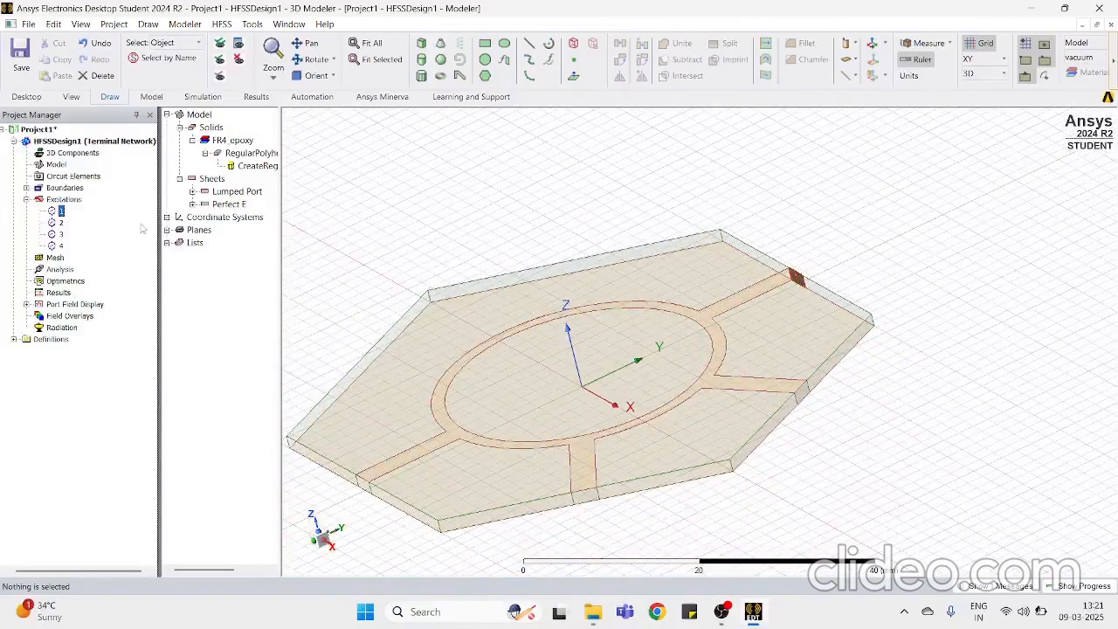
{"action": "left_click", "coordinate": [61, 224]}
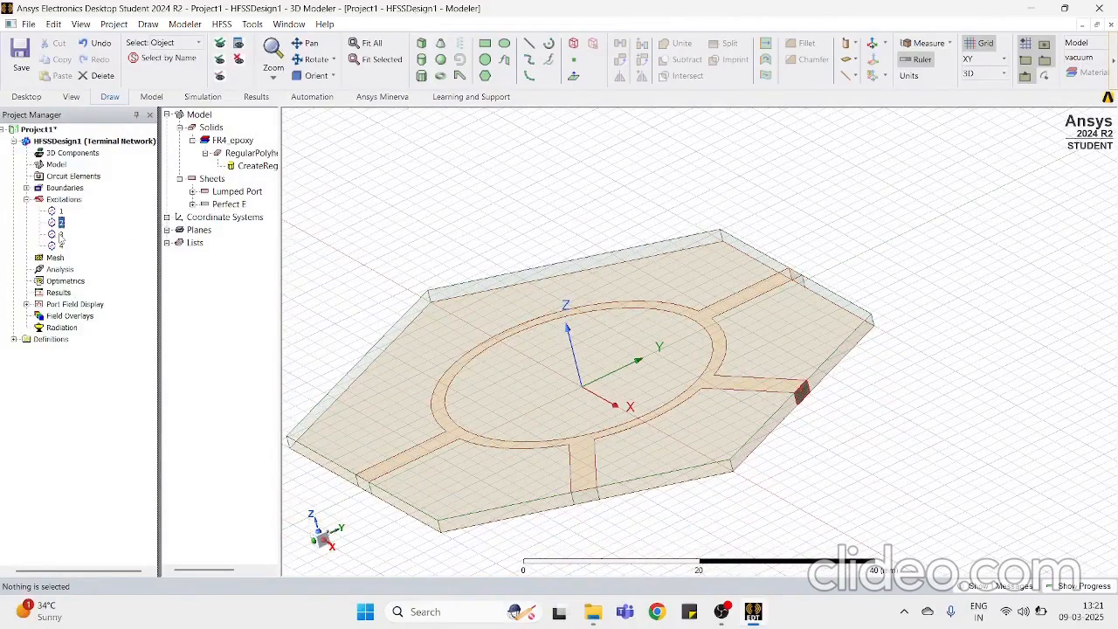
{"action": "left_click", "coordinate": [61, 235]}
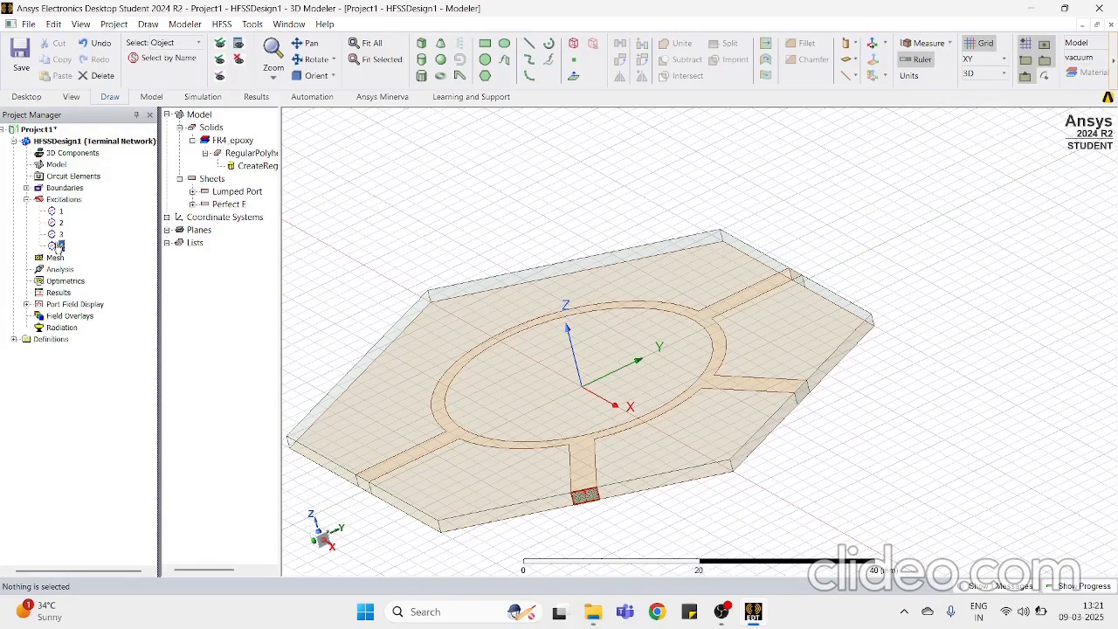
{"action": "left_click", "coordinate": [61, 246]}
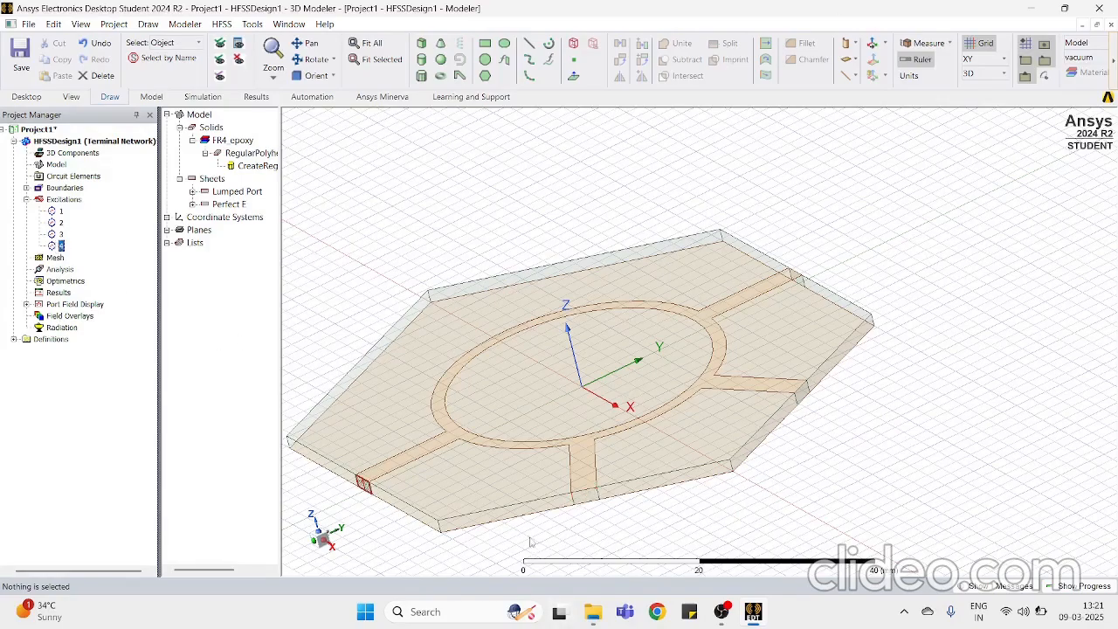
{"action": "scroll", "coordinate": [358, 288], "scroll_direction": "down", "scroll_amount": 3}
{"action": "left_click", "coordinate": [79, 142]}
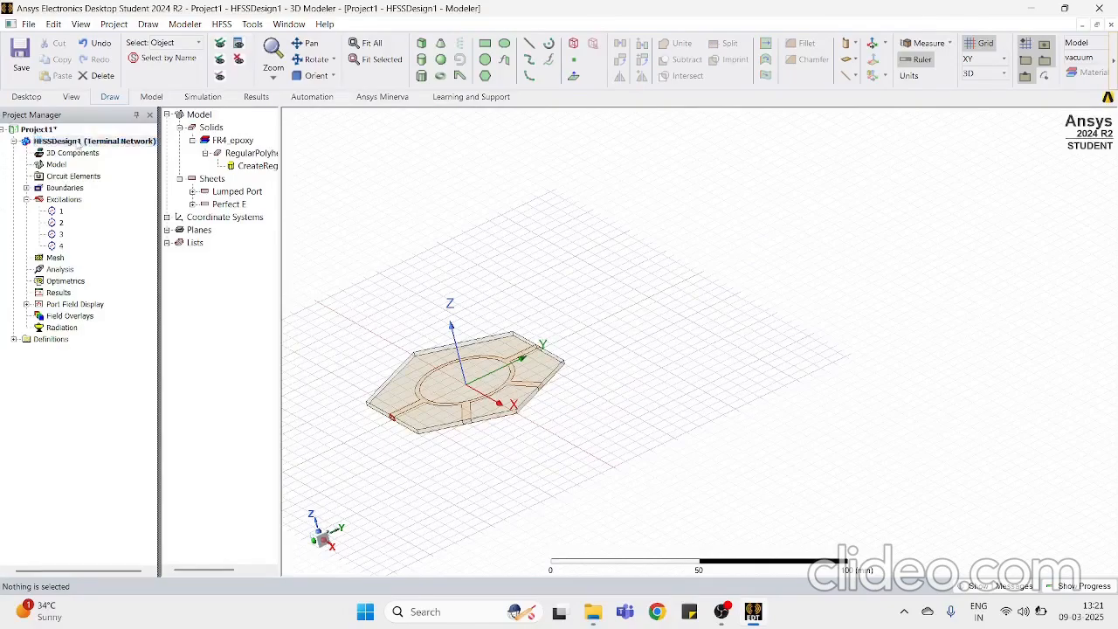
{"action": "scroll", "coordinate": [425, 513], "scroll_direction": "down", "scroll_amount": 1}
{"action": "scroll", "coordinate": [424, 512], "scroll_direction": "up", "scroll_amount": 3}
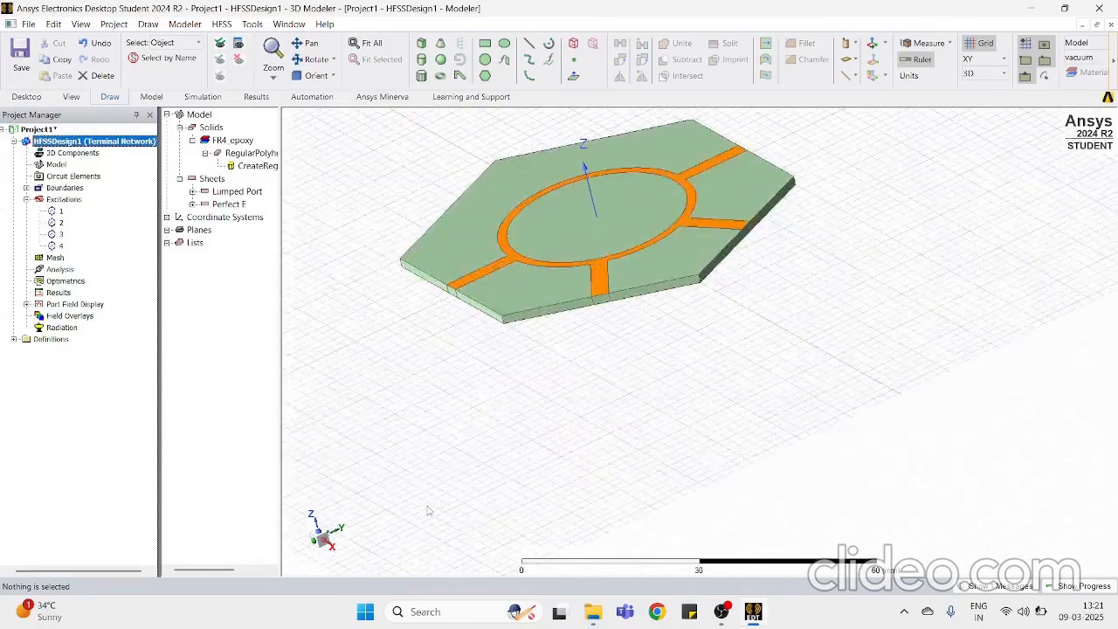
{"action": "scroll", "coordinate": [428, 510], "scroll_direction": "down", "scroll_amount": 2}
{"action": "scroll", "coordinate": [434, 507], "scroll_direction": "up", "scroll_amount": 3}
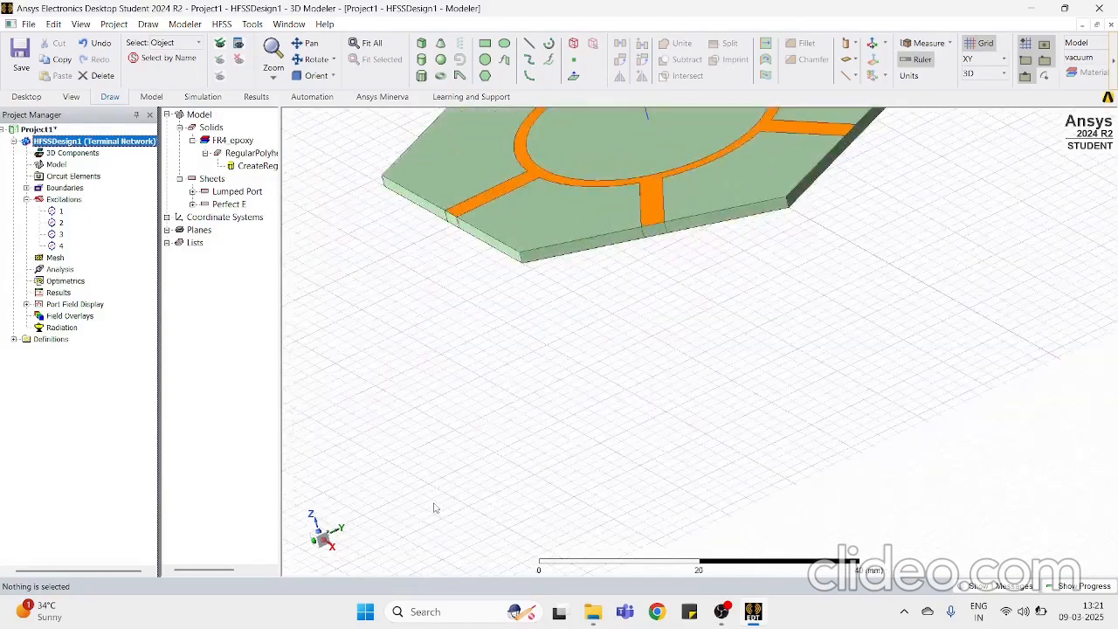
{"action": "scroll", "coordinate": [528, 455], "scroll_direction": "down", "scroll_amount": 3}
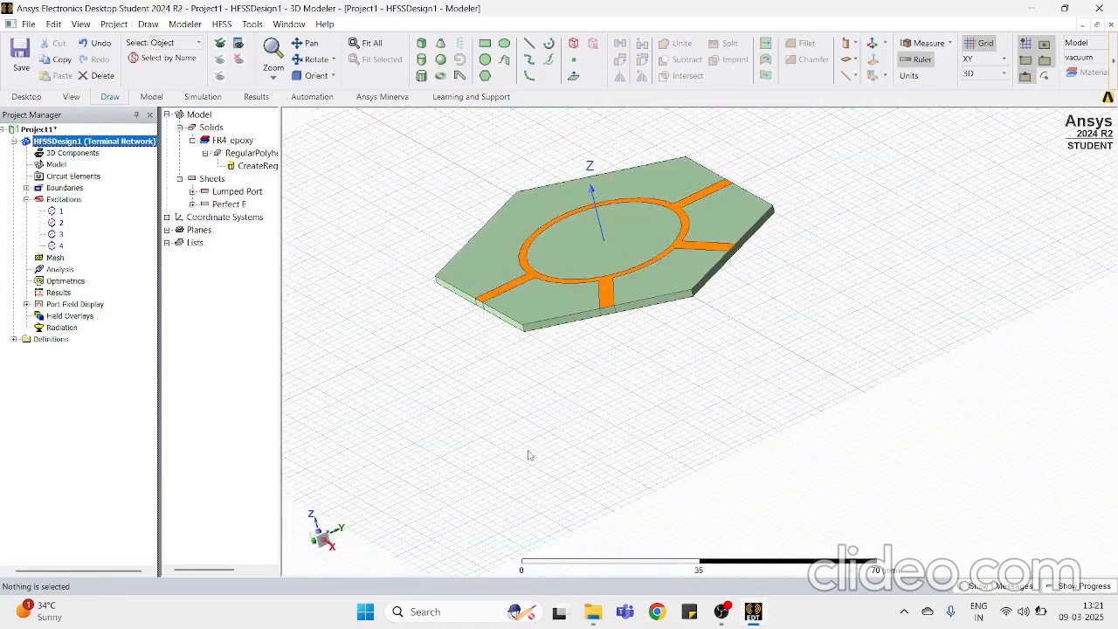
Step: Create an open region around the antenna with a Radiation boundary and an operating frequency of 2.4 GHz
{"action": "right_click", "coordinate": [479, 376]}
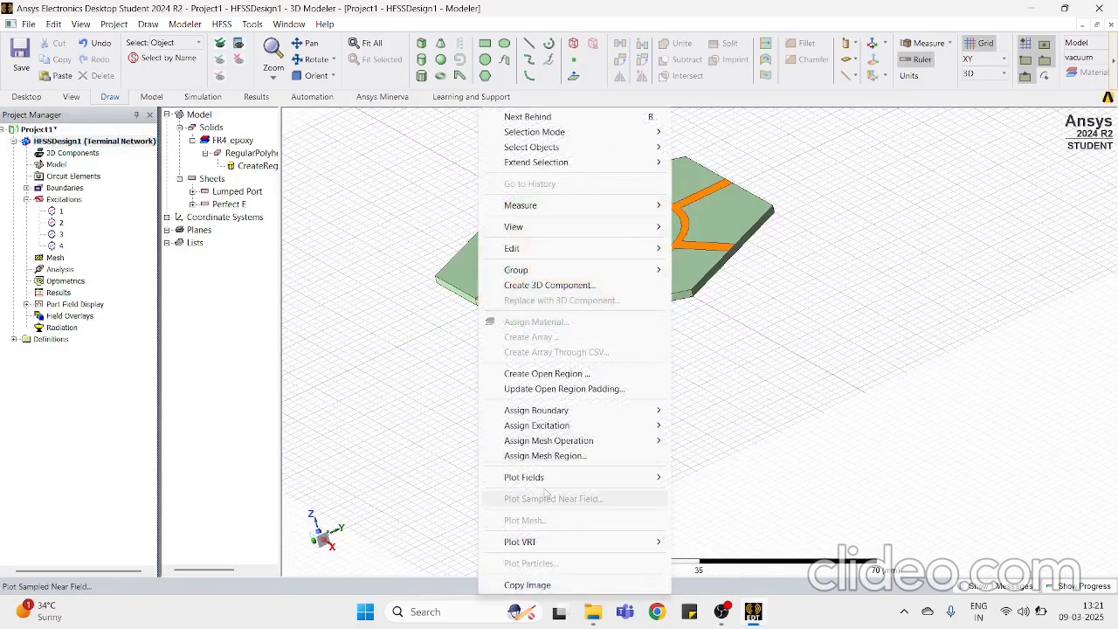
{"action": "left_click", "coordinate": [489, 375]}
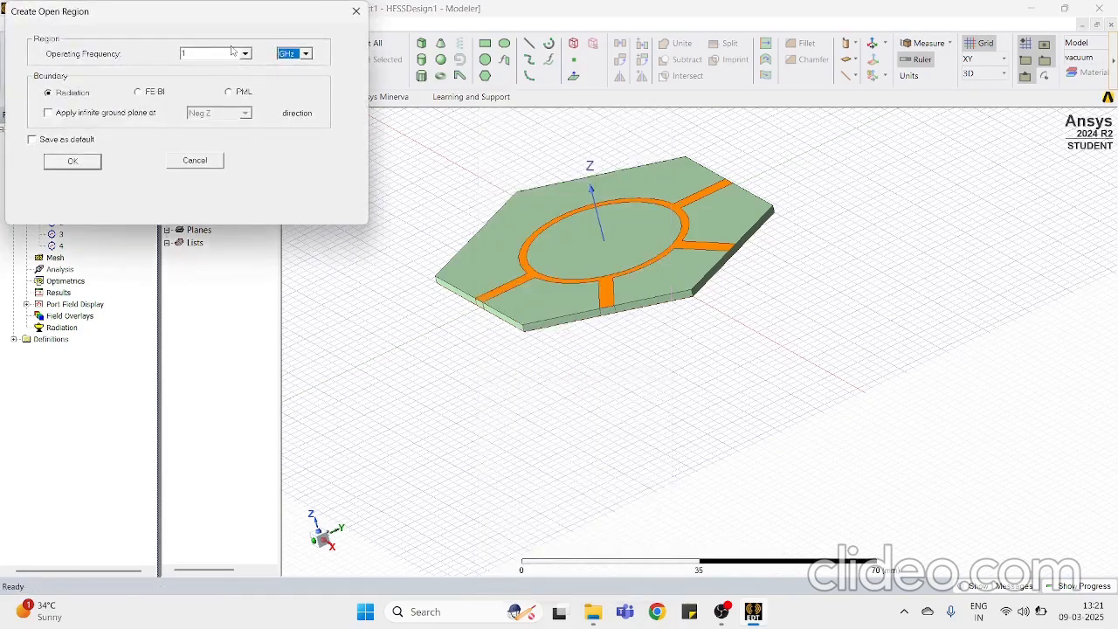
{"action": "left_click", "coordinate": [179, 53]}
{"action": "type", "text": "2.4"}
{"action": "key", "text": "Return"}
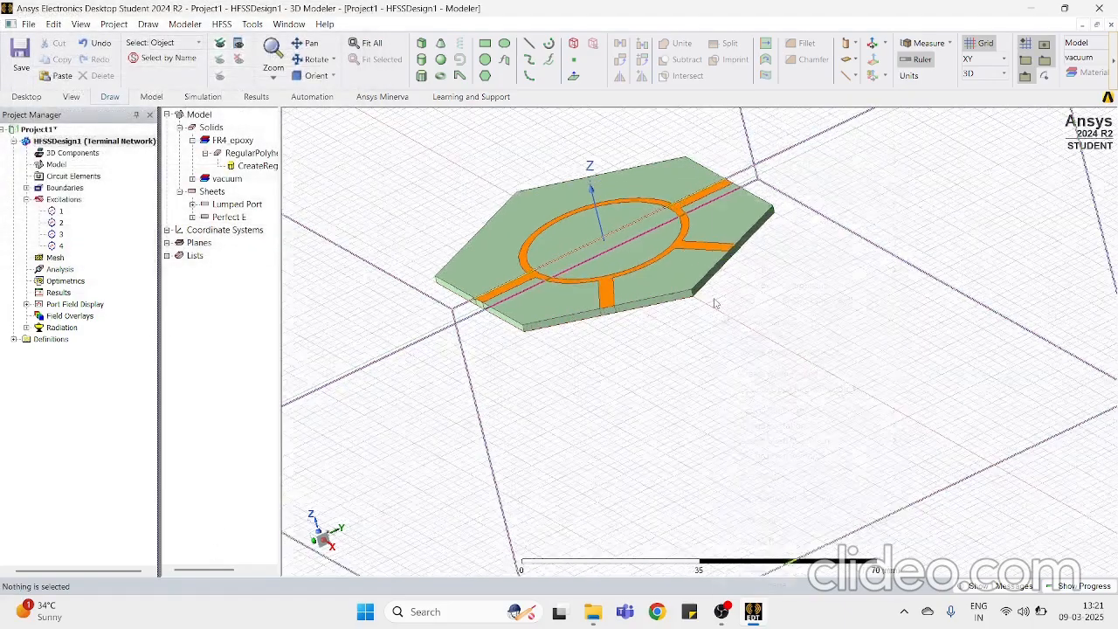
Step: Hide the radiation box surrounding the antenna so that only the substrate and its conductors are displayed
{"action": "right_click", "coordinate": [714, 301]}
{"action": "left_click", "coordinate": [411, 445]}
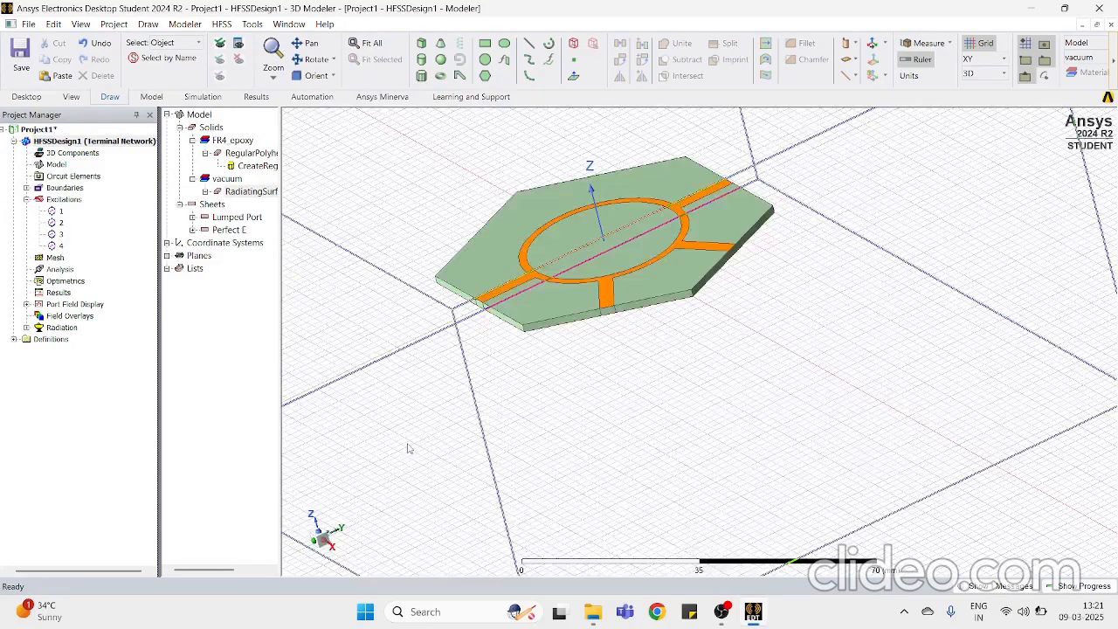
{"action": "left_click", "coordinate": [428, 425]}
{"action": "scroll", "coordinate": [431, 420], "scroll_direction": "down", "scroll_amount": 3}
{"action": "left_click", "coordinate": [944, 373]}
{"action": "left_click", "coordinate": [530, 320]}
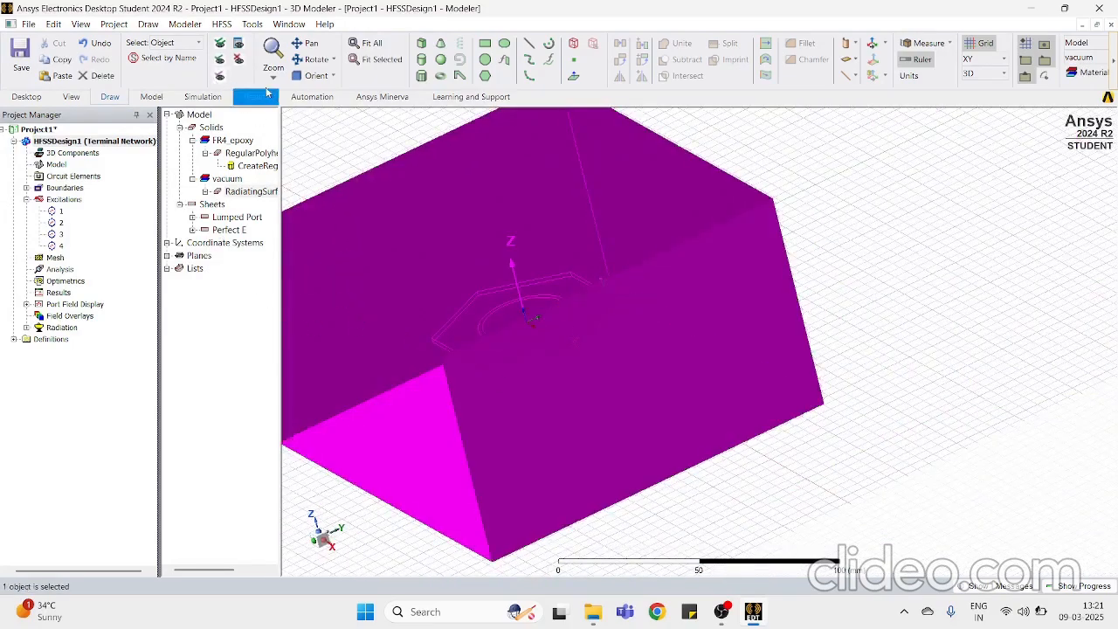
{"action": "left_click", "coordinate": [239, 59]}
{"action": "left_click", "coordinate": [582, 388]}
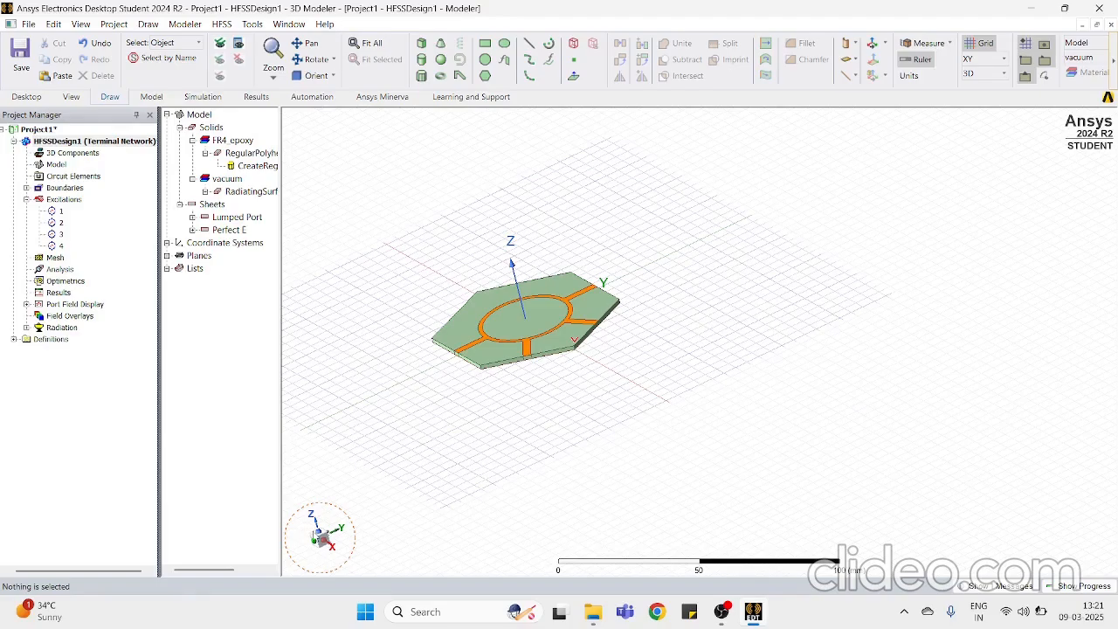
{"action": "left_click_drag", "start_coordinate": [323, 538], "coordinate": [335, 530]}
{"action": "scroll", "coordinate": [687, 387], "scroll_direction": "up", "scroll_amount": 5}
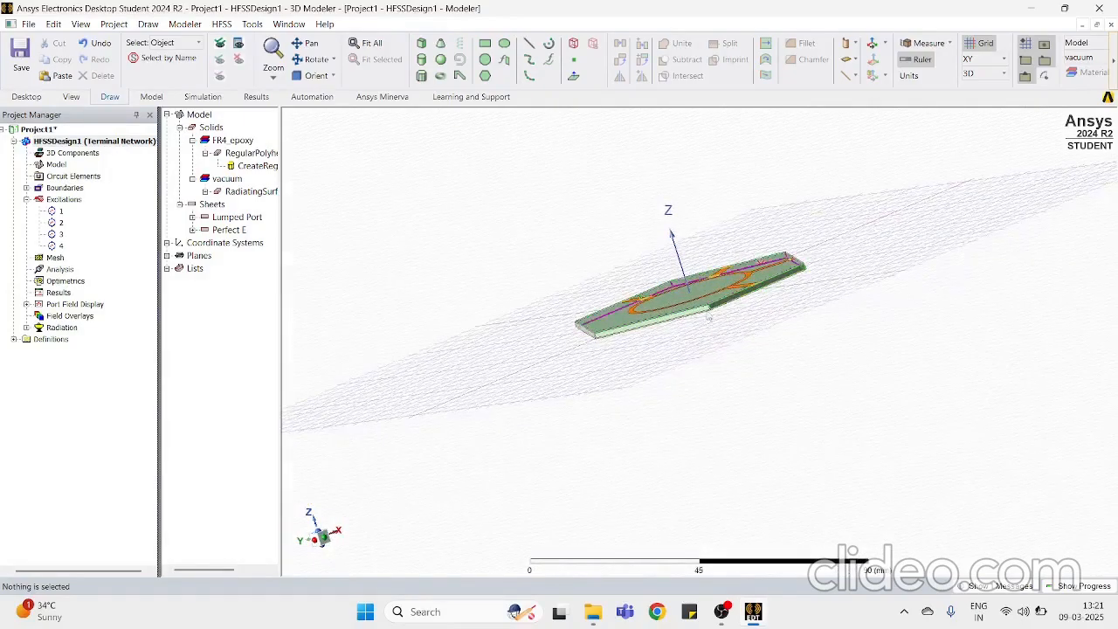
{"action": "scroll", "coordinate": [709, 318], "scroll_direction": "up", "scroll_amount": 3}
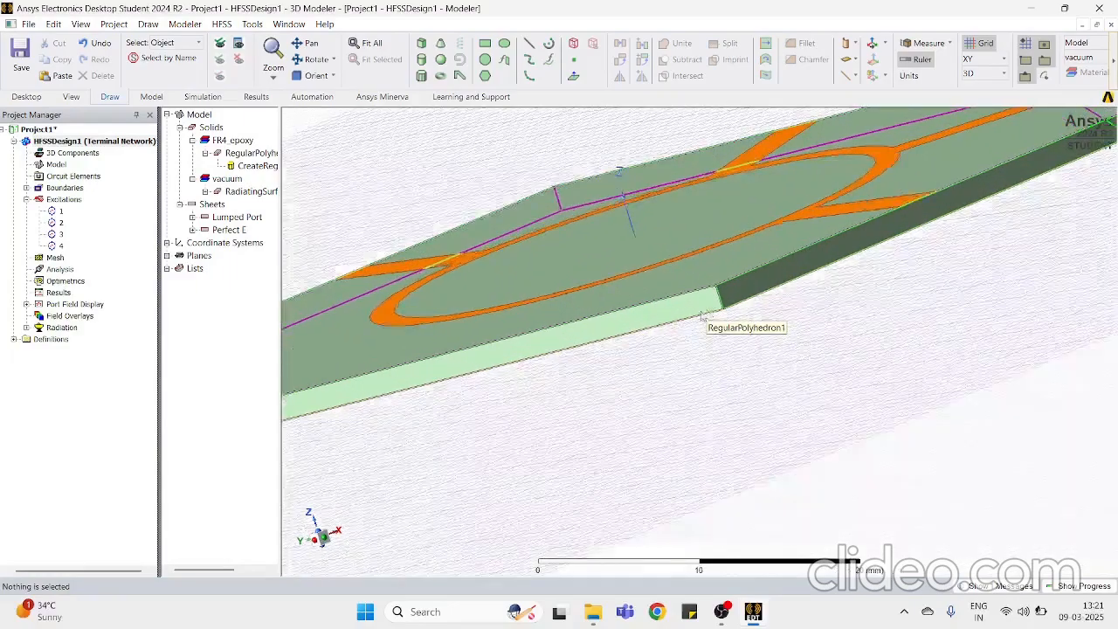
Step: Add an Advanced solution setup at 2.4 GHz with an interpolating sweep from 1.2 to 3.6 GHz using 401 points
{"action": "right_click", "coordinate": [56, 270]}
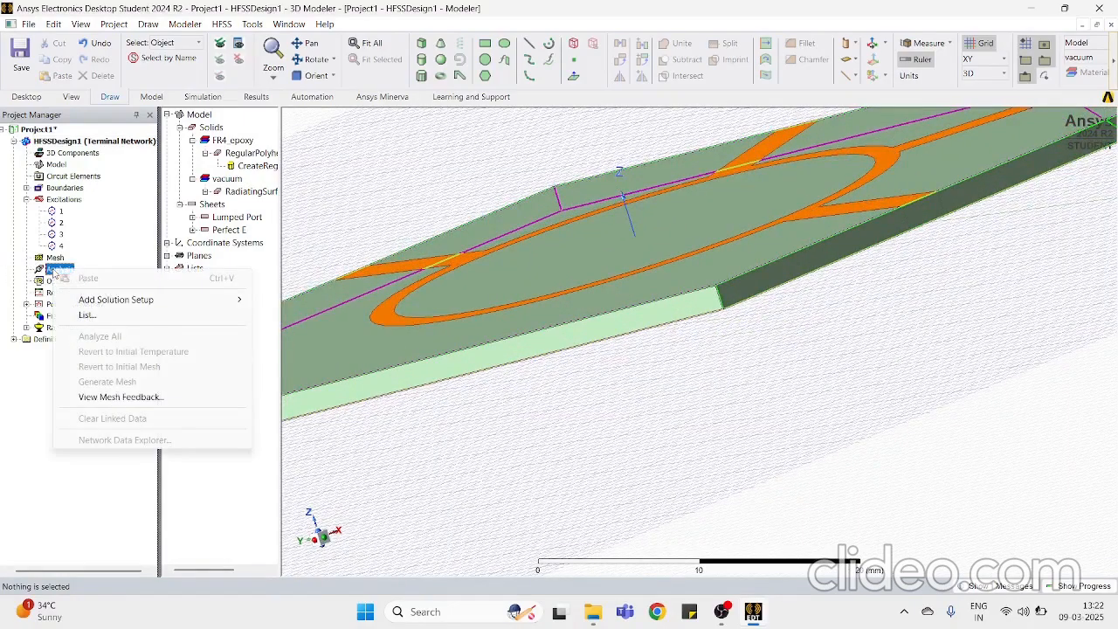
{"action": "mouse_move", "coordinate": [178, 302]}
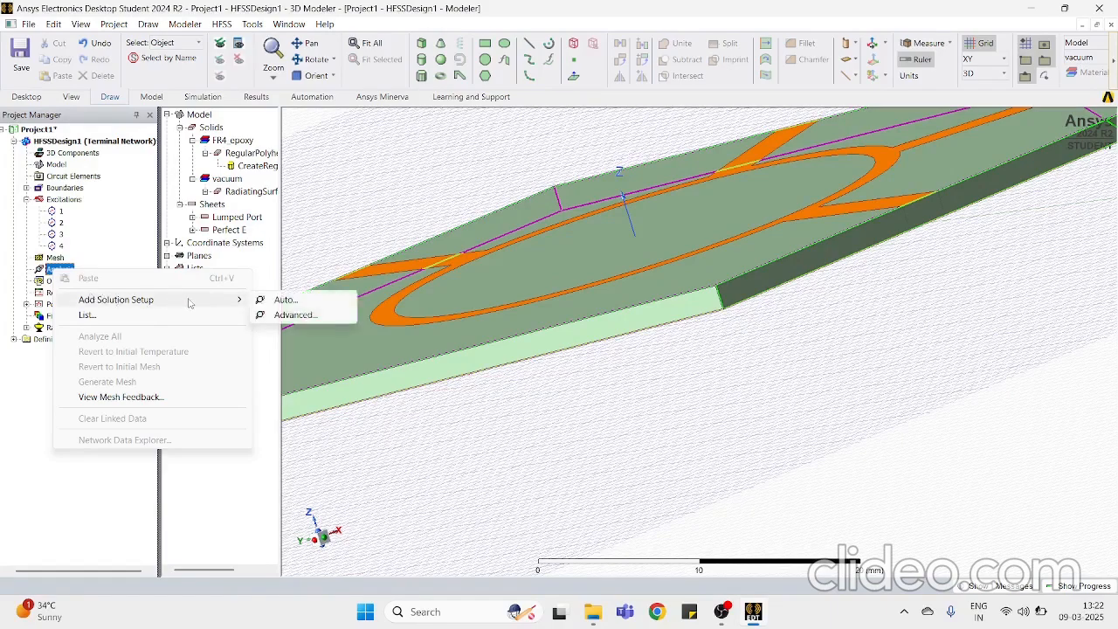
{"action": "left_click", "coordinate": [293, 314]}
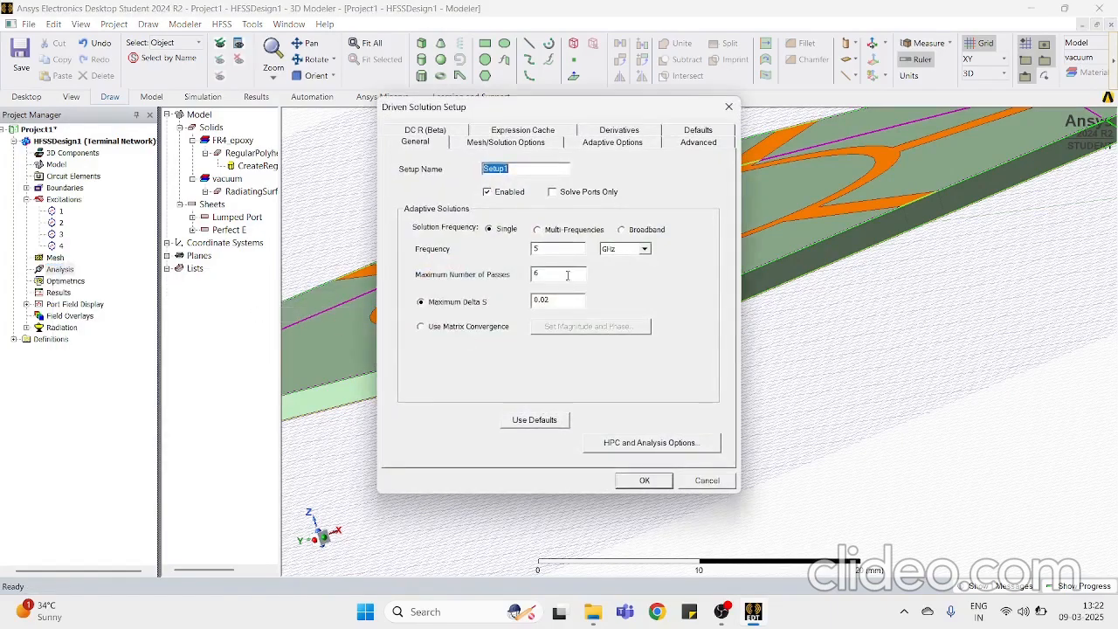
{"action": "double_click", "coordinate": [573, 245]}
{"action": "type", "text": "2.4"}
{"action": "key", "text": "Return"}
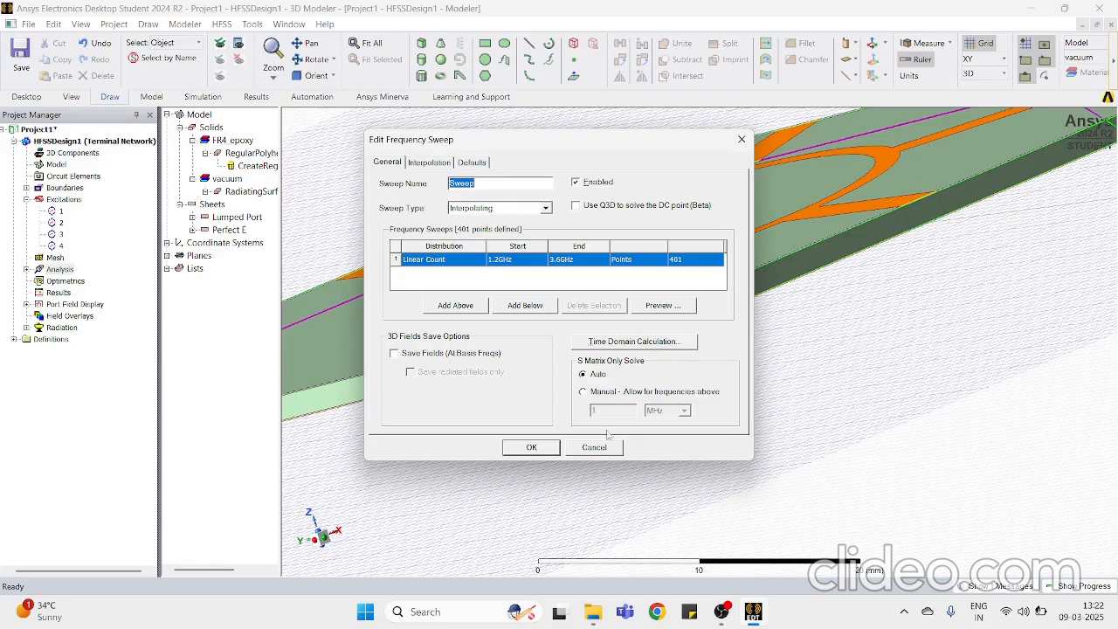
{"action": "left_click", "coordinate": [531, 447]}
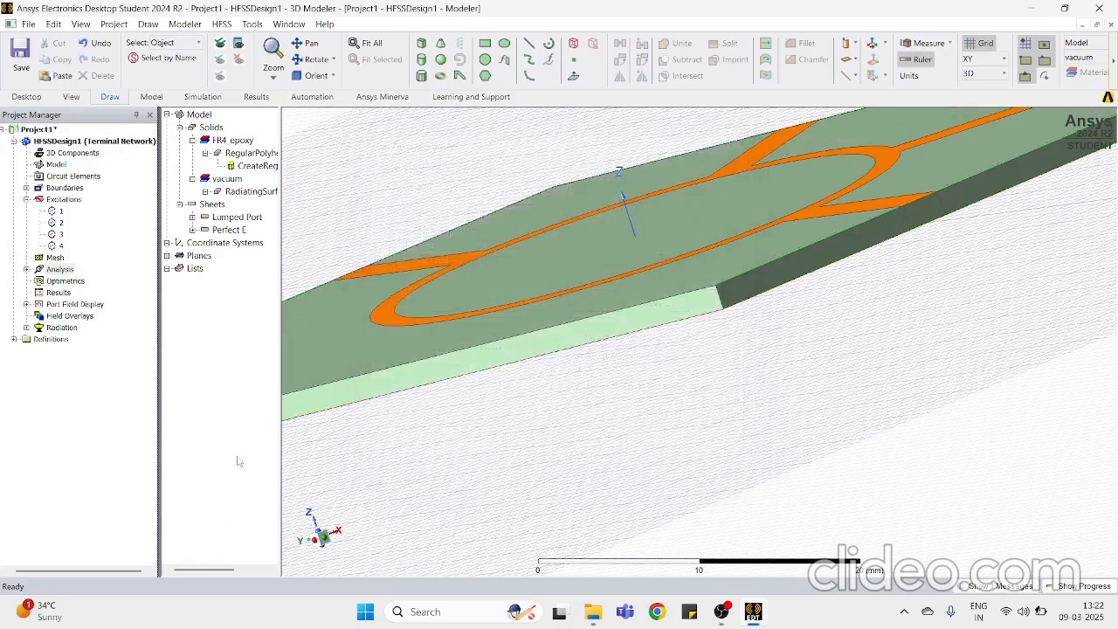
Step: Run the validation check on the HFSS design and close its report
{"action": "scroll", "coordinate": [552, 410], "scroll_direction": "down", "scroll_amount": 2}
{"action": "scroll", "coordinate": [552, 410], "scroll_direction": "down", "scroll_amount": 1}
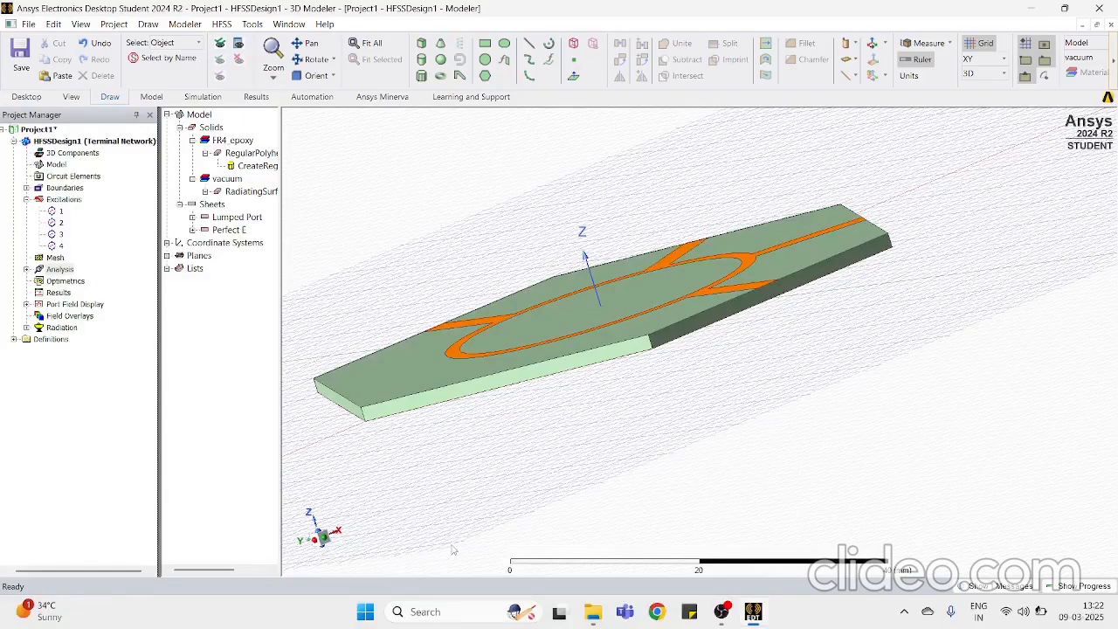
{"action": "scroll", "coordinate": [367, 471], "scroll_direction": "down", "scroll_amount": 1}
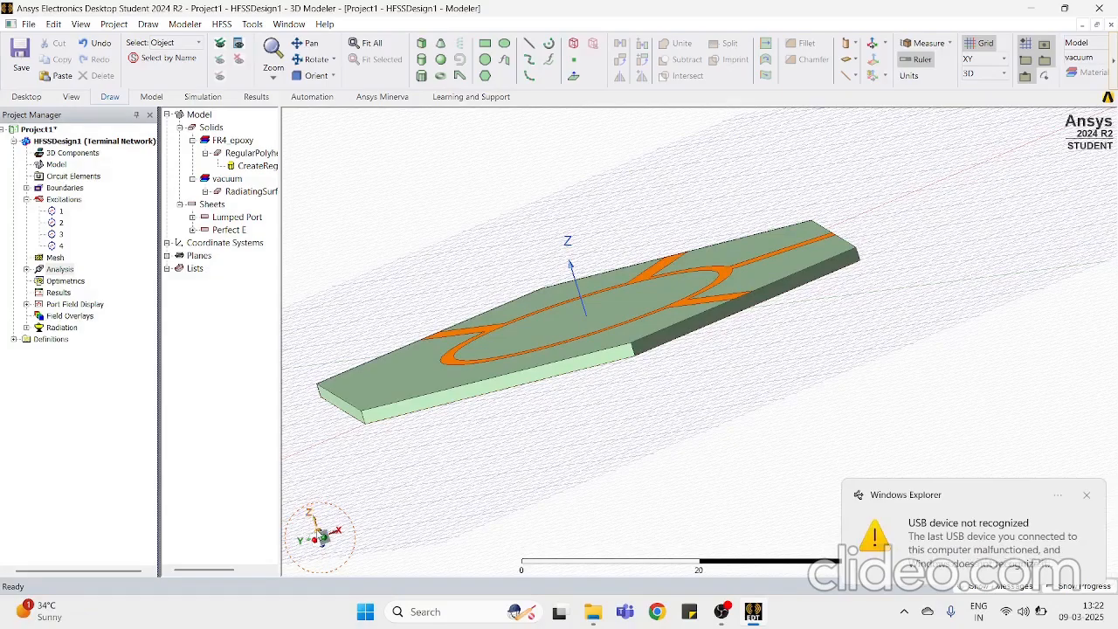
{"action": "left_click", "coordinate": [321, 535]}
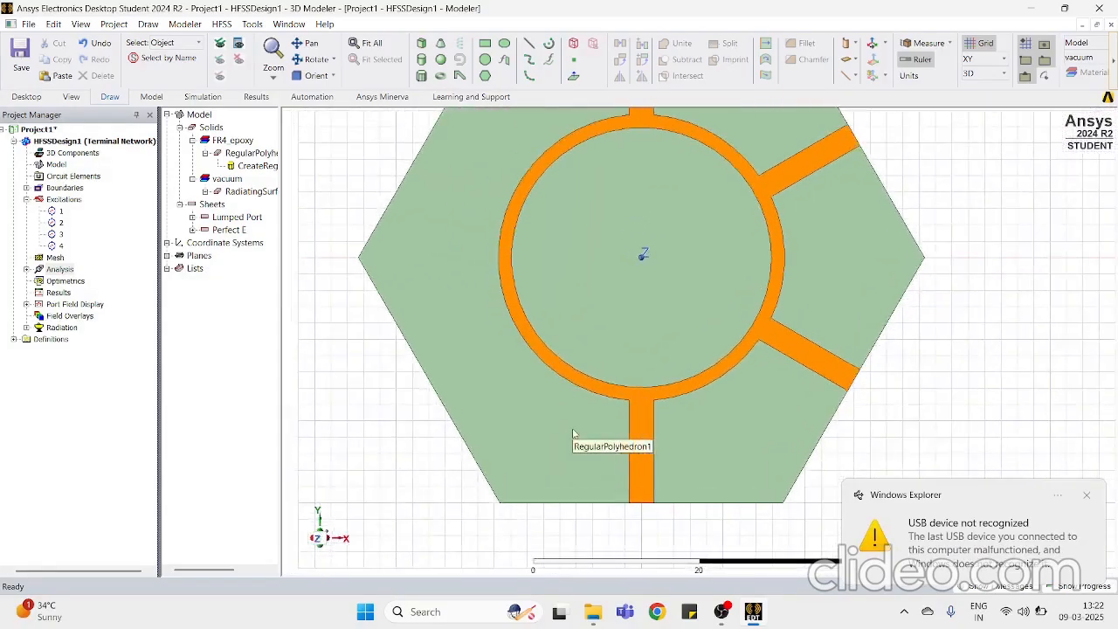
{"action": "scroll", "coordinate": [573, 434], "scroll_direction": "down", "scroll_amount": 4}
{"action": "scroll", "coordinate": [573, 434], "scroll_direction": "up", "scroll_amount": 3}
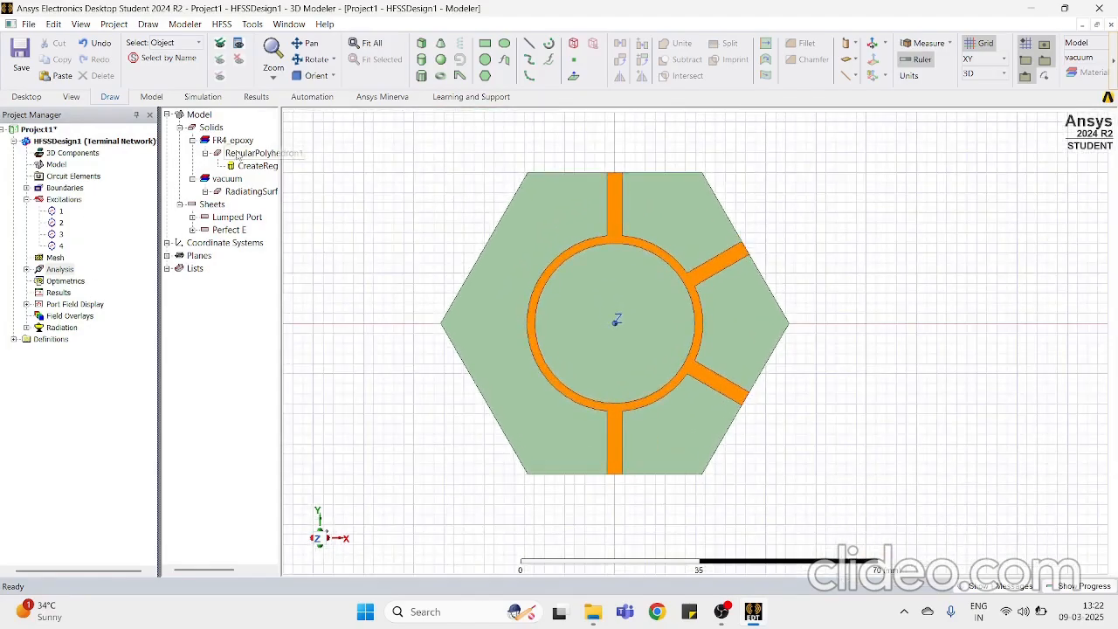
{"action": "left_click", "coordinate": [196, 98]}
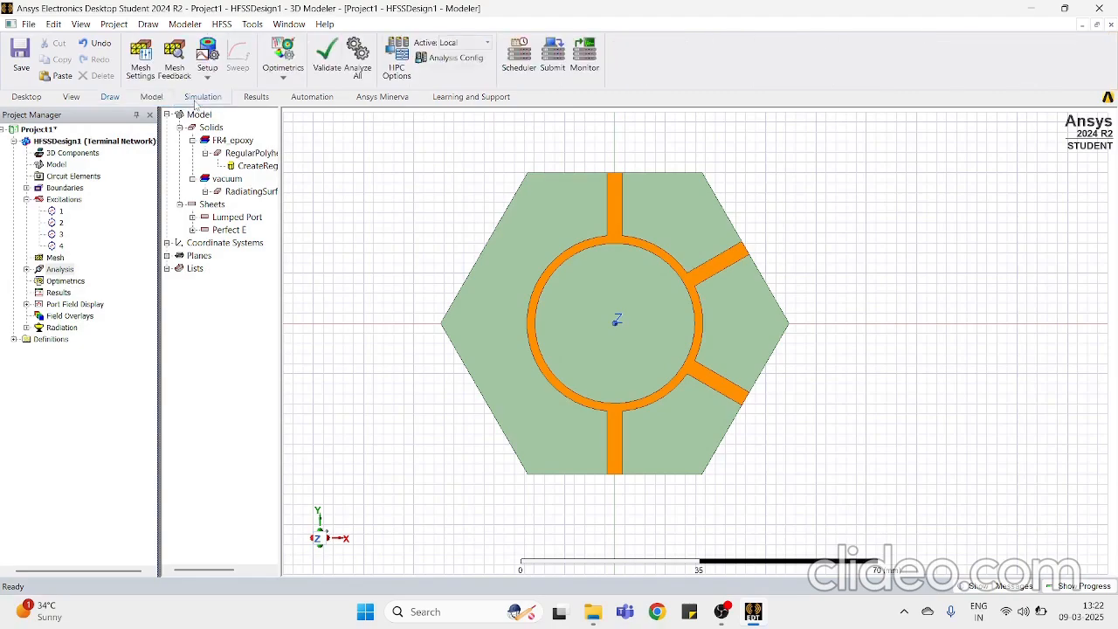
{"action": "left_click", "coordinate": [328, 69]}
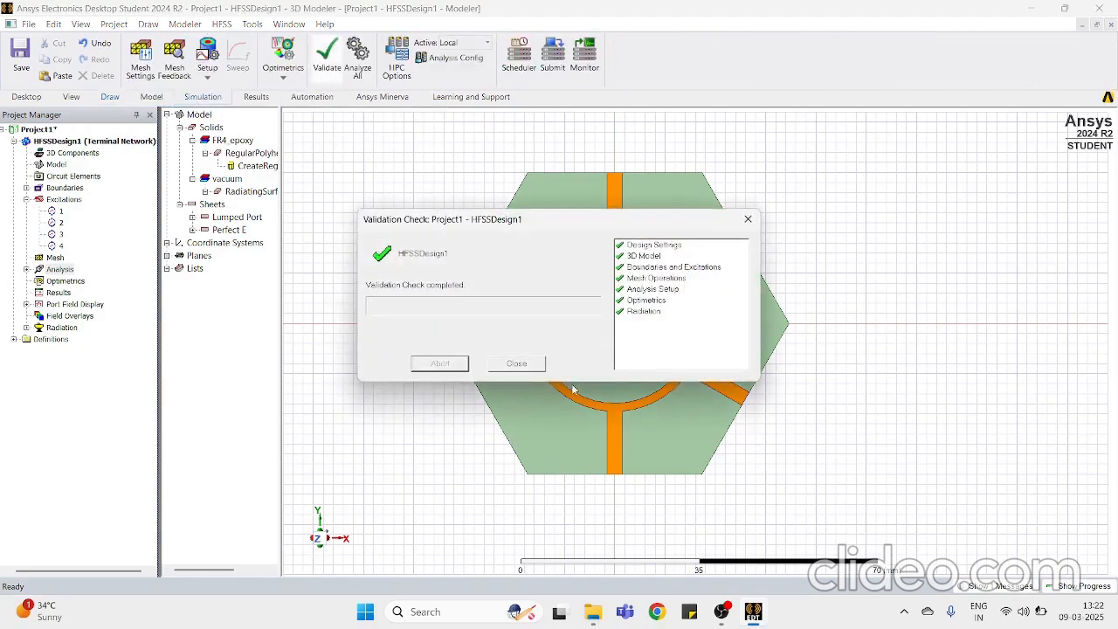
{"action": "left_click", "coordinate": [521, 364]}
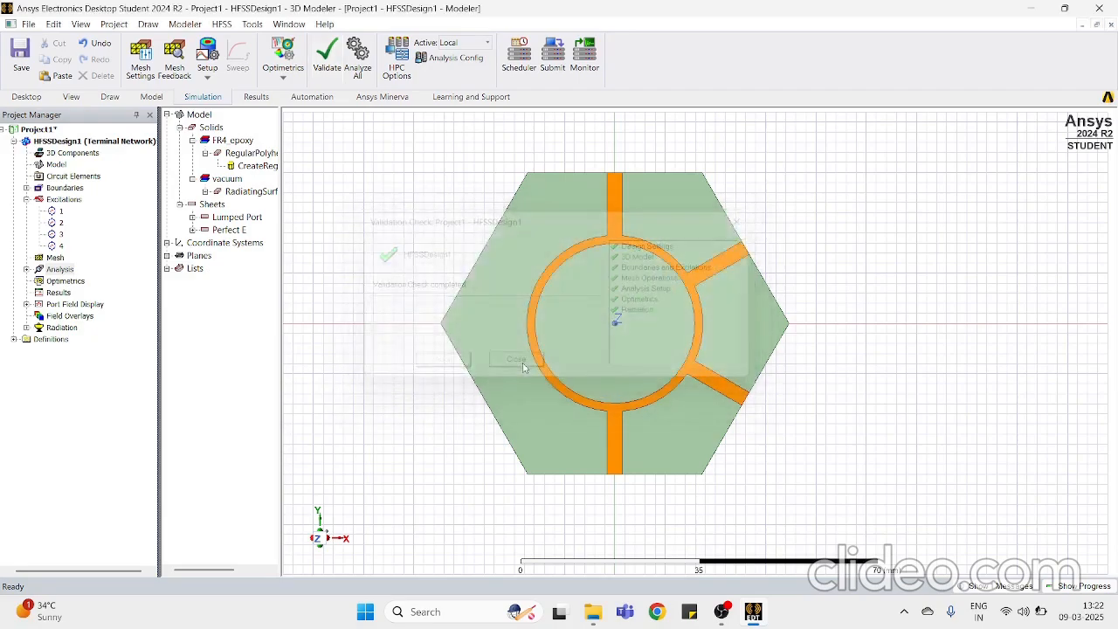
Step: Rename the project as hybrid_ring
{"action": "right_click", "coordinate": [42, 131]}
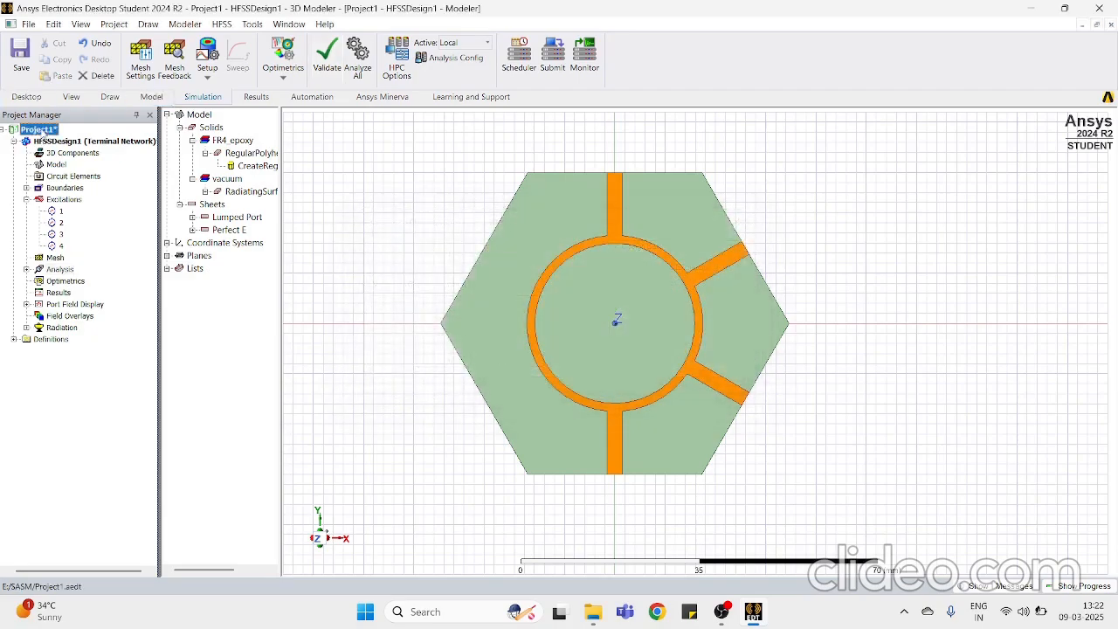
{"action": "left_click", "coordinate": [70, 161]}
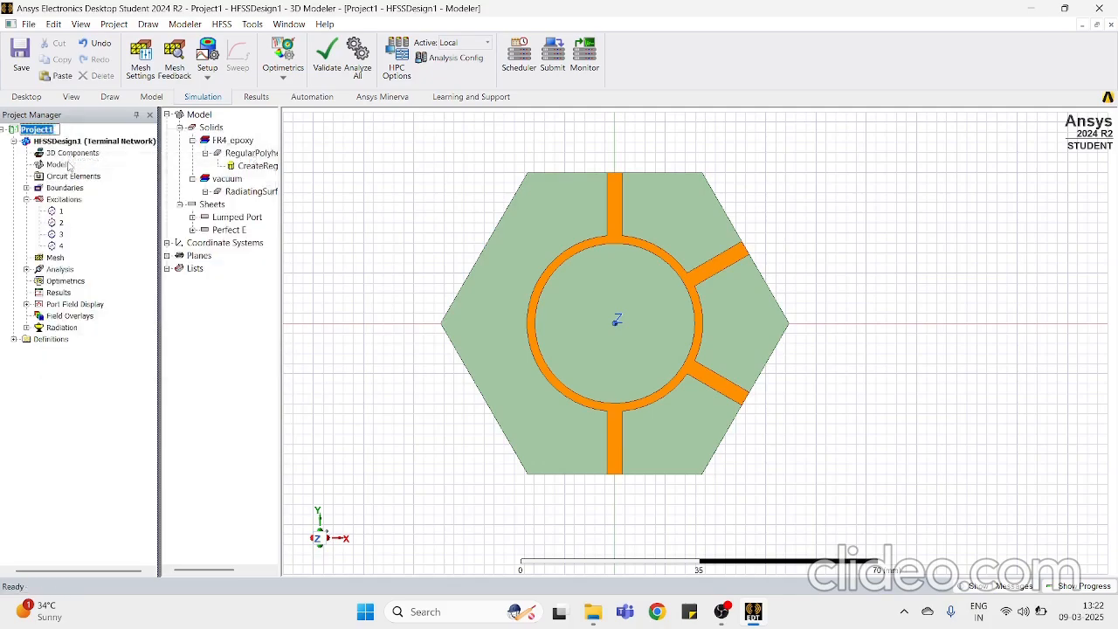
{"action": "type", "text": "hybrid_ring"}
{"action": "key", "text": "Return"}
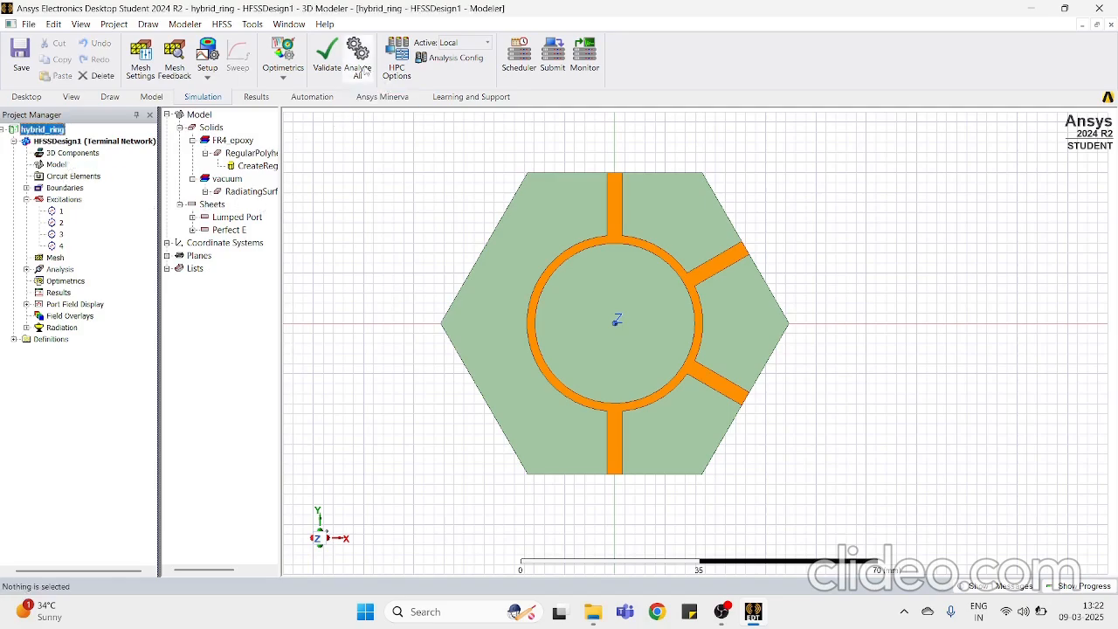
Step: Start the simulation of all setups in the design and open the progress display
{"action": "left_click", "coordinate": [365, 72]}
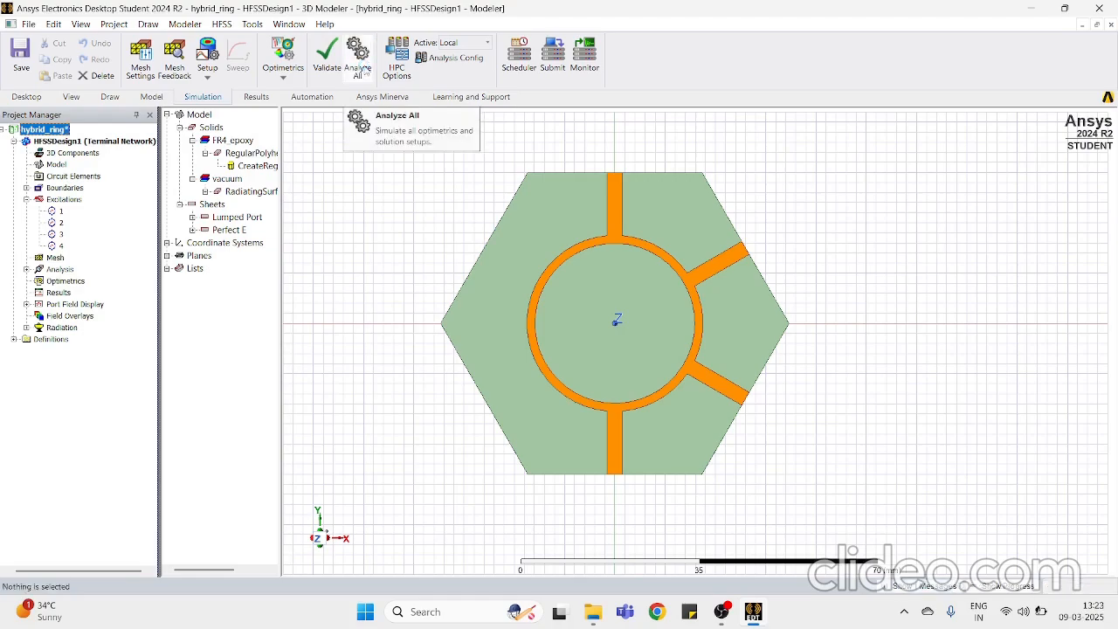
{"action": "left_click", "coordinate": [984, 589]}
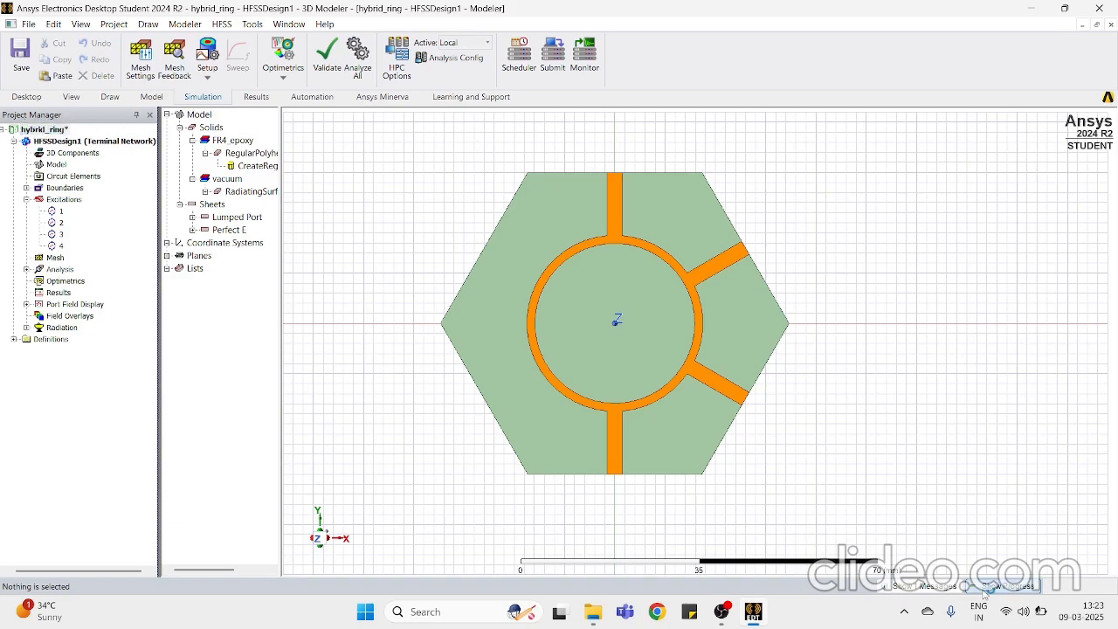
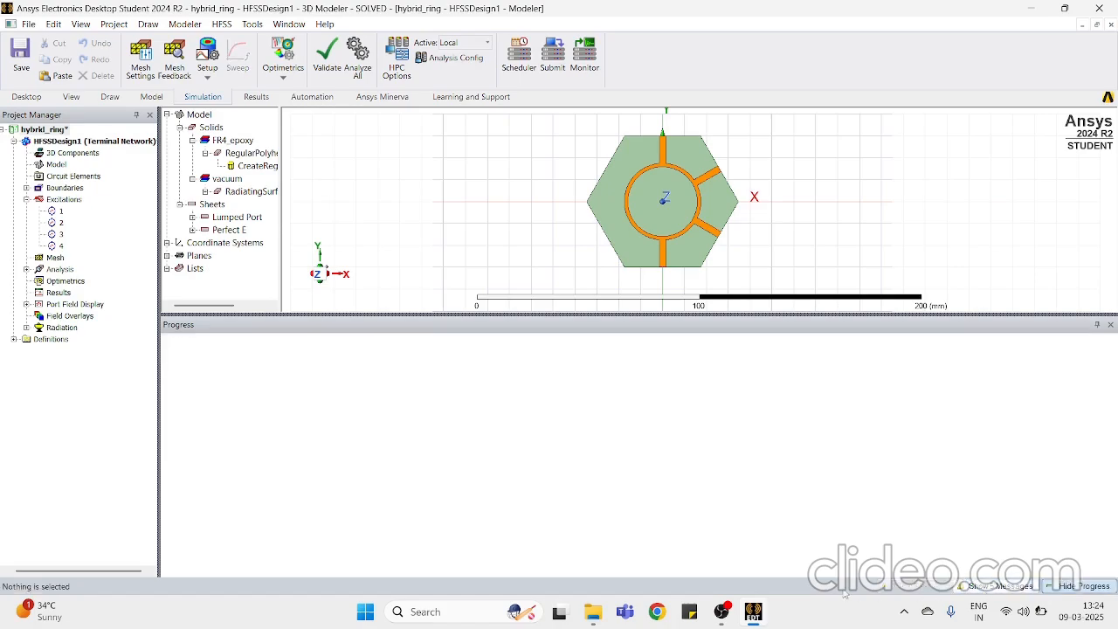
Step: Close the progress display and create a modal rectangular S-parameter plot in dB with S(1,1), S(2,1), S(3,1) and S(4,1)
{"action": "left_click", "coordinate": [1110, 324]}
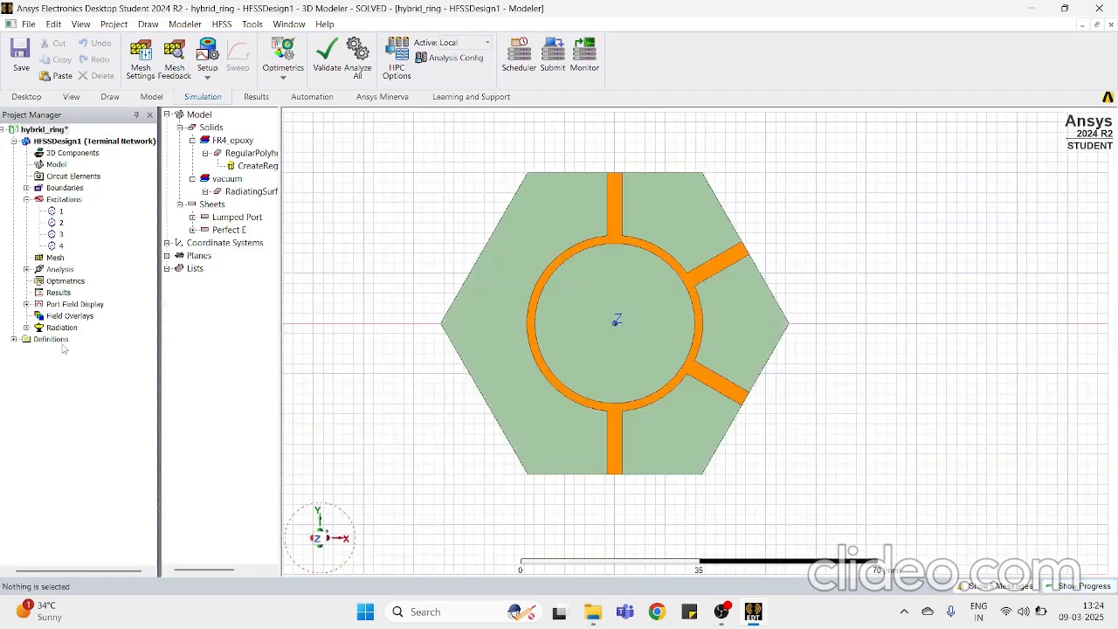
{"action": "left_click", "coordinate": [58, 294]}
{"action": "right_click", "coordinate": [57, 294]}
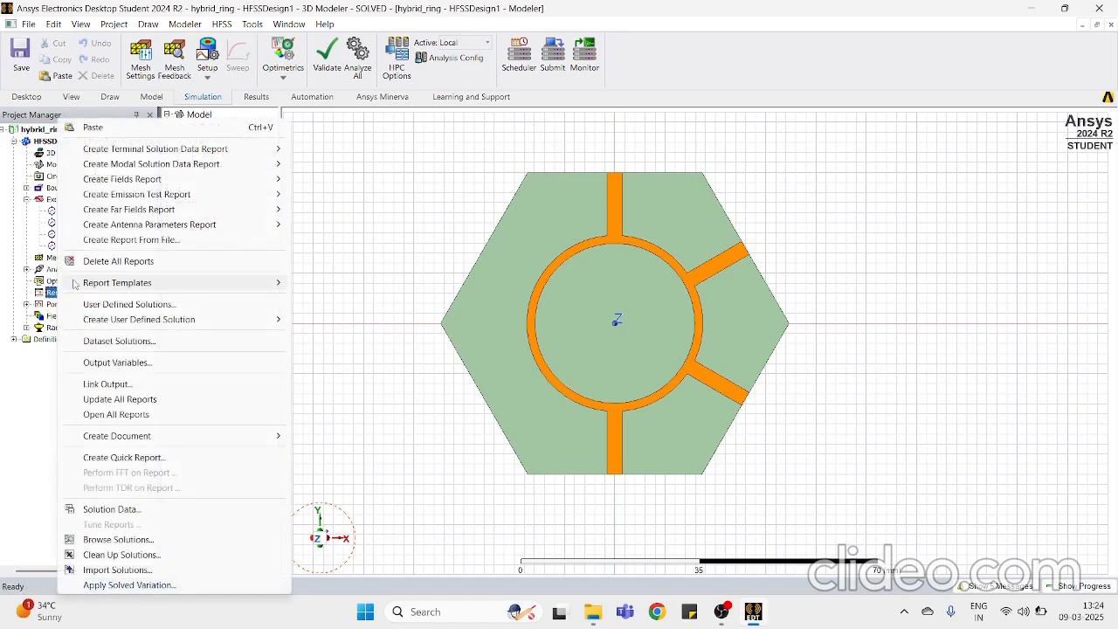
{"action": "mouse_move", "coordinate": [206, 164]}
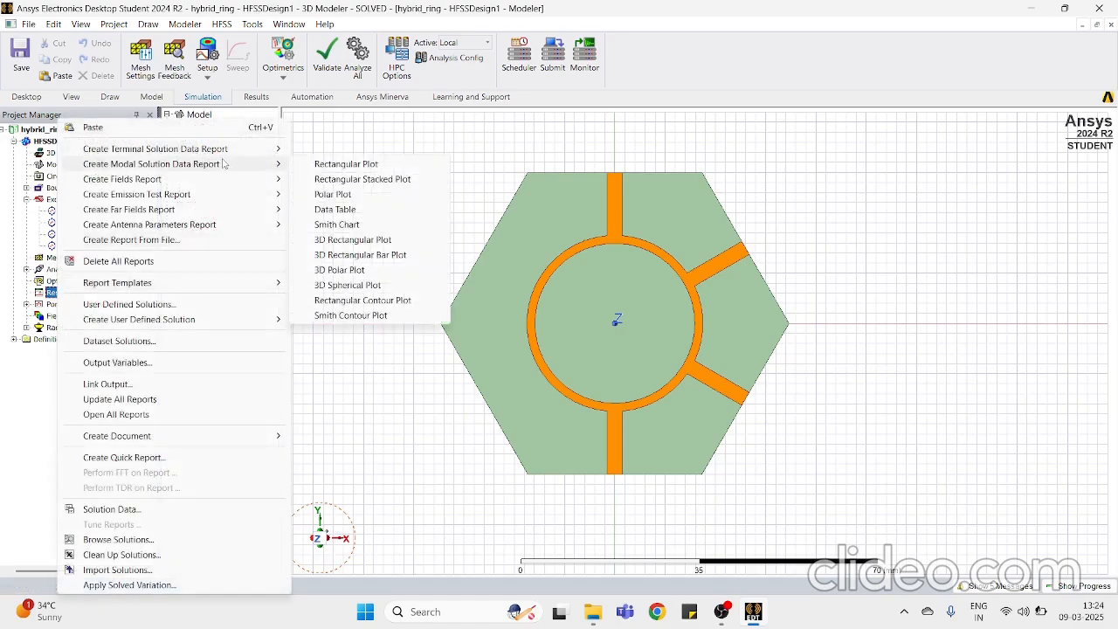
{"action": "left_click", "coordinate": [346, 164]}
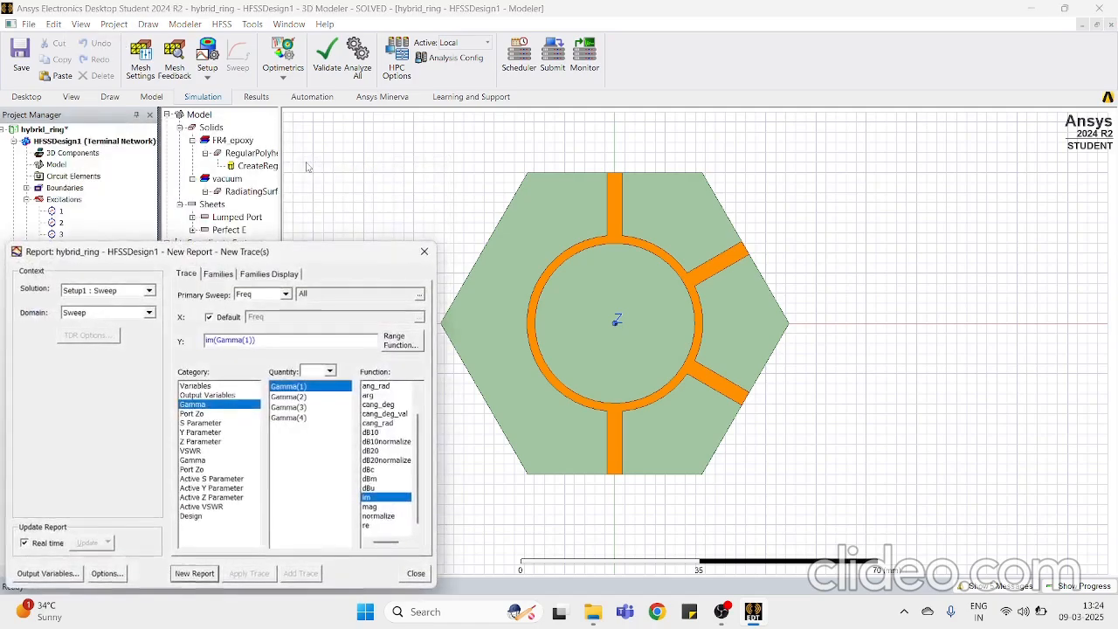
{"action": "left_click", "coordinate": [210, 423]}
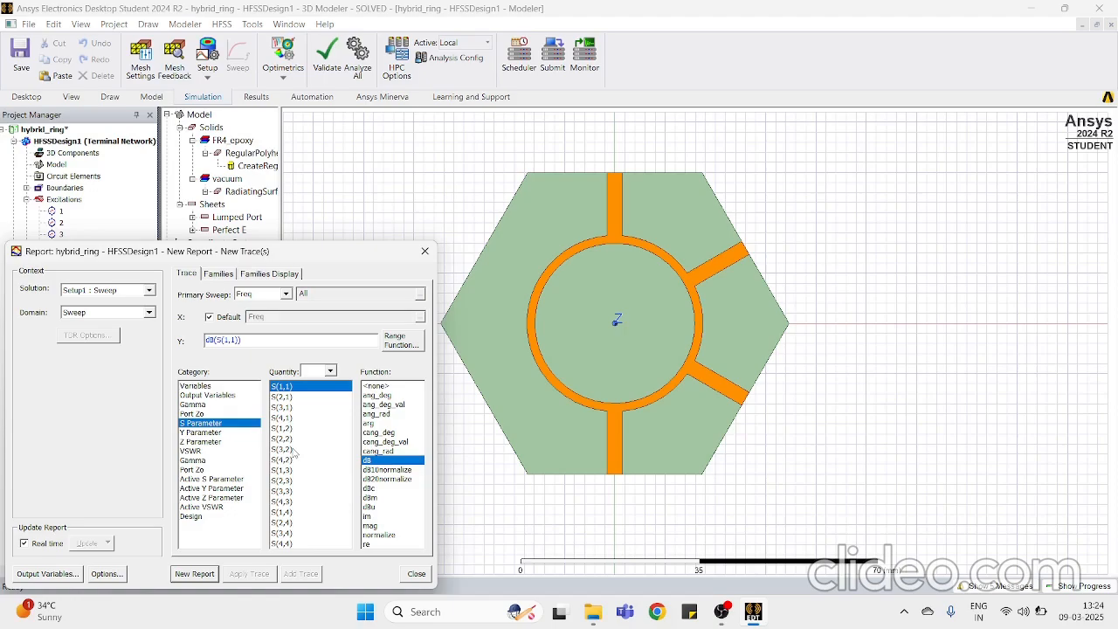
{"action": "left_click", "coordinate": [288, 399], "text": "ctrl"}
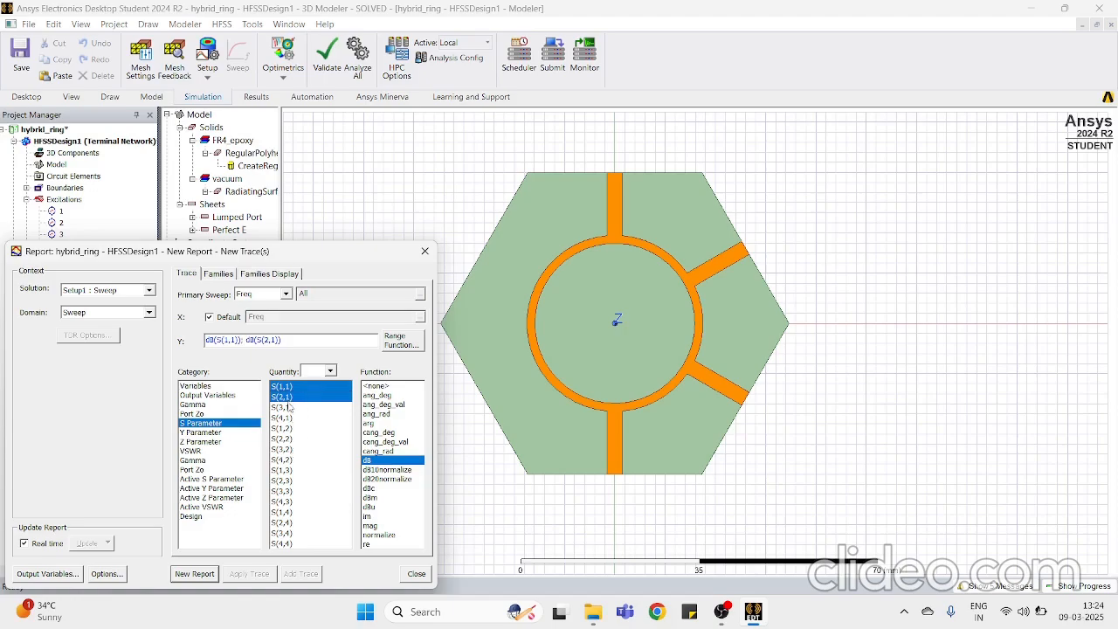
{"action": "left_click", "coordinate": [289, 408], "text": "ctrl"}
{"action": "left_click", "coordinate": [288, 418], "text": "ctrl"}
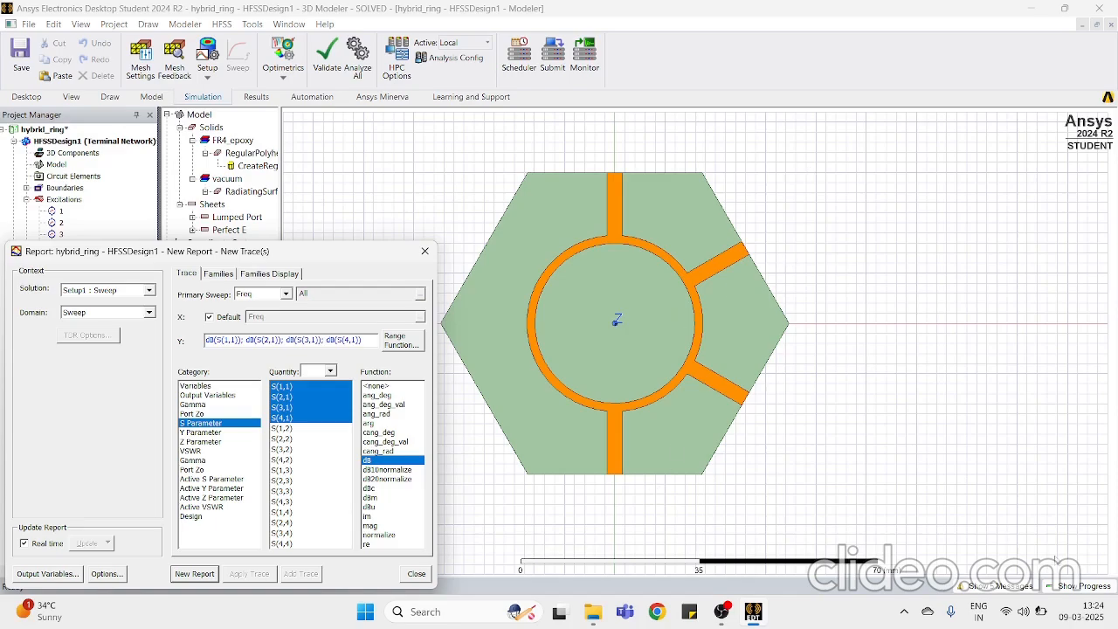
{"action": "left_click", "coordinate": [194, 573]}
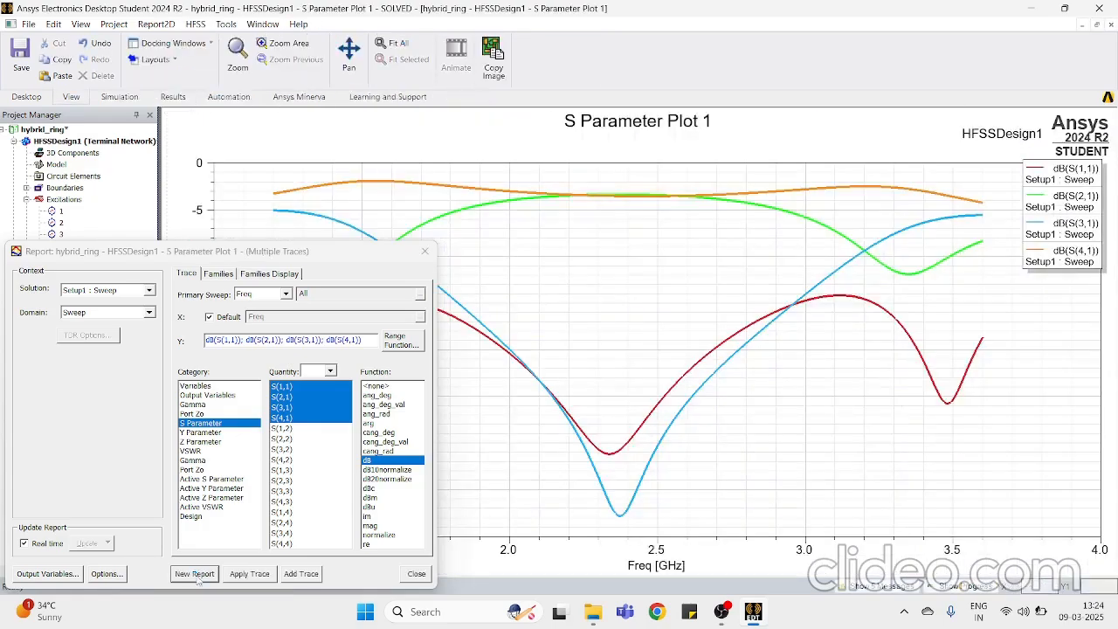
{"action": "left_click", "coordinate": [424, 251]}
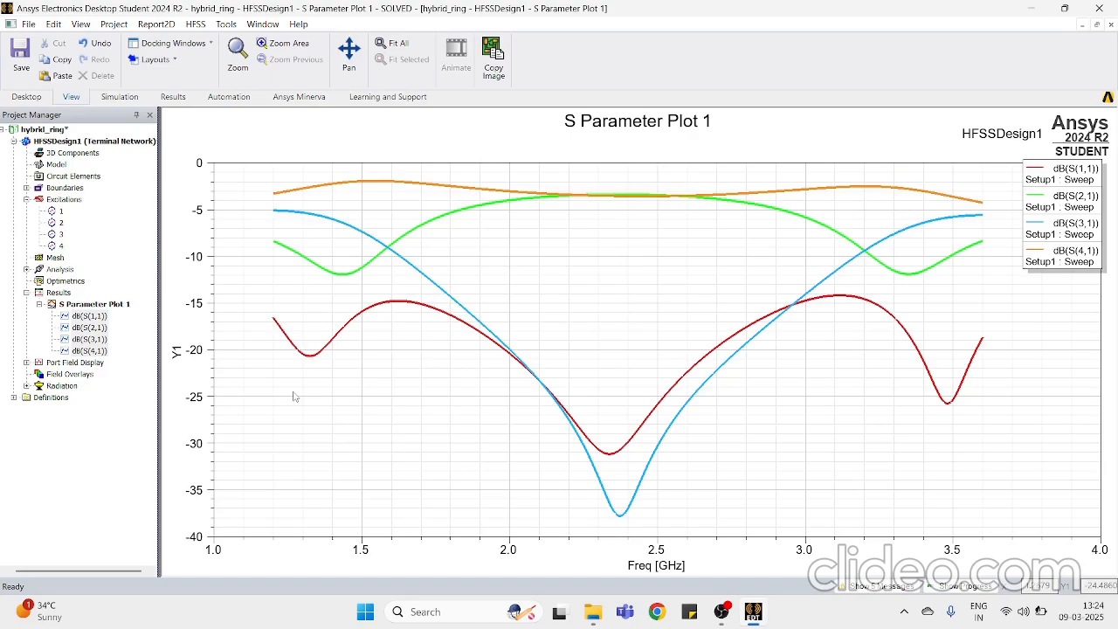
Step: Add an X marker to the first S-parameter plot and place it at about 2.363 GHz
{"action": "right_click", "coordinate": [294, 396]}
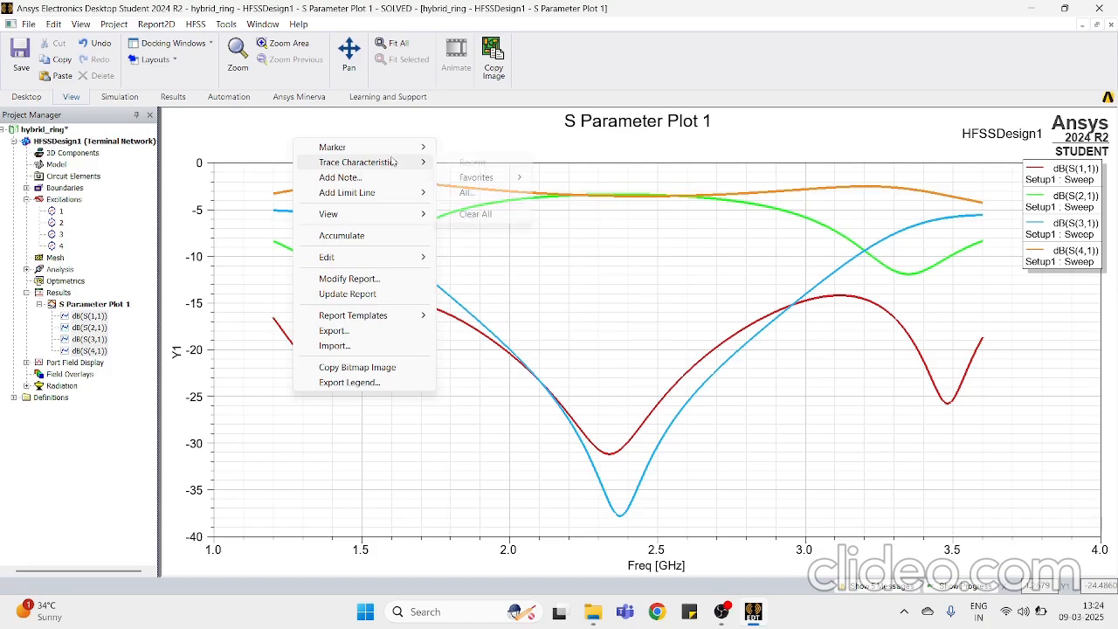
{"action": "mouse_move", "coordinate": [391, 151]}
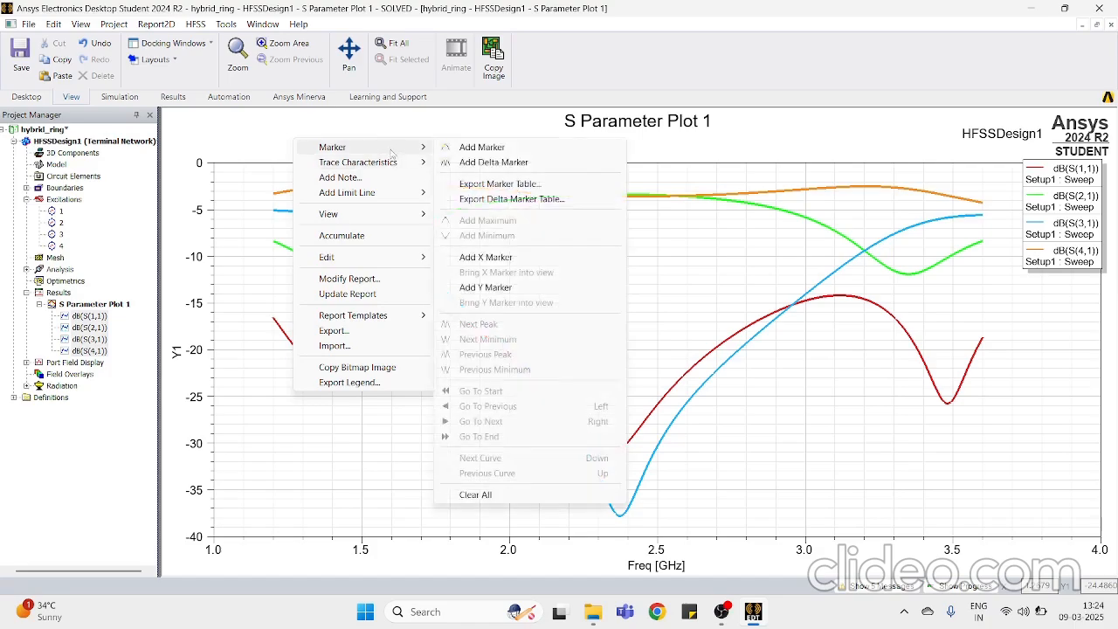
{"action": "left_click", "coordinate": [505, 257]}
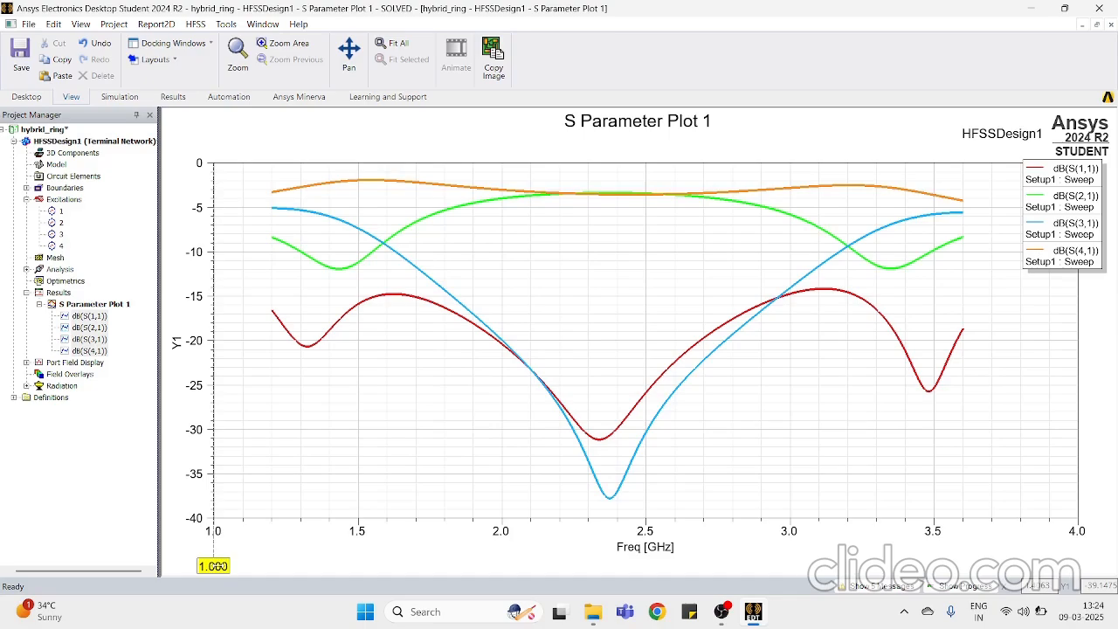
{"action": "mouse_move", "coordinate": [214, 536]}
{"action": "left_mouse_down"}
{"action": "mouse_move", "coordinate": [337, 536]}
{"action": "mouse_move", "coordinate": [601, 498]}
{"action": "mouse_move", "coordinate": [610, 474]}
{"action": "left_mouse_up"}
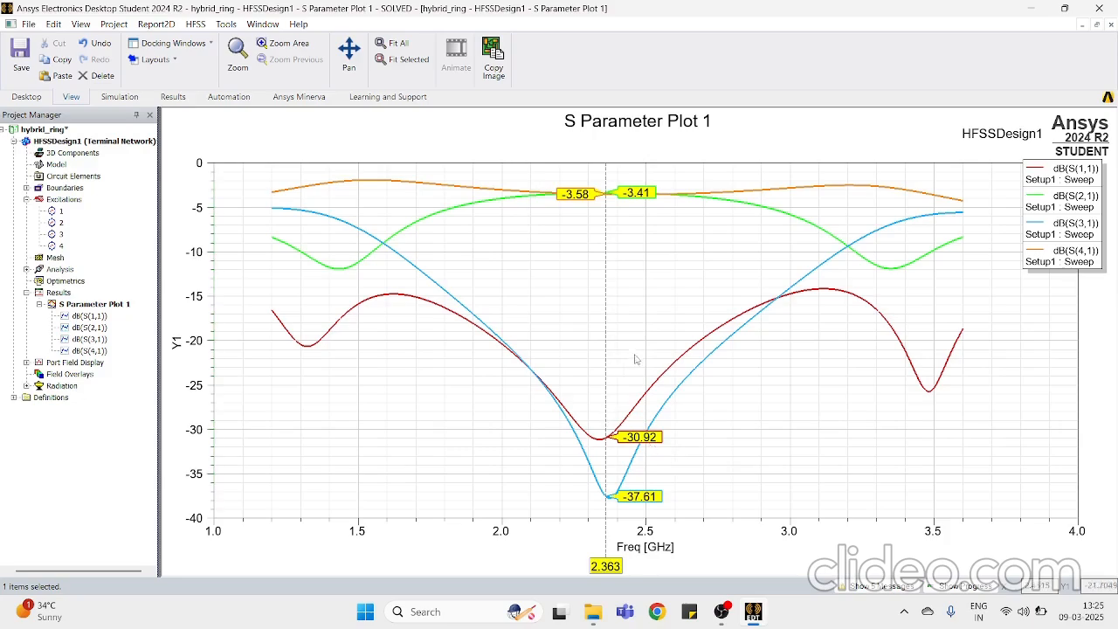
Step: Highlight the S(1,1), S(3,1), S(2,1) and S(4,1) traces individually to examine them at the marker, and shift the marker to about 2.346 GHz
{"action": "left_click", "coordinate": [660, 382]}
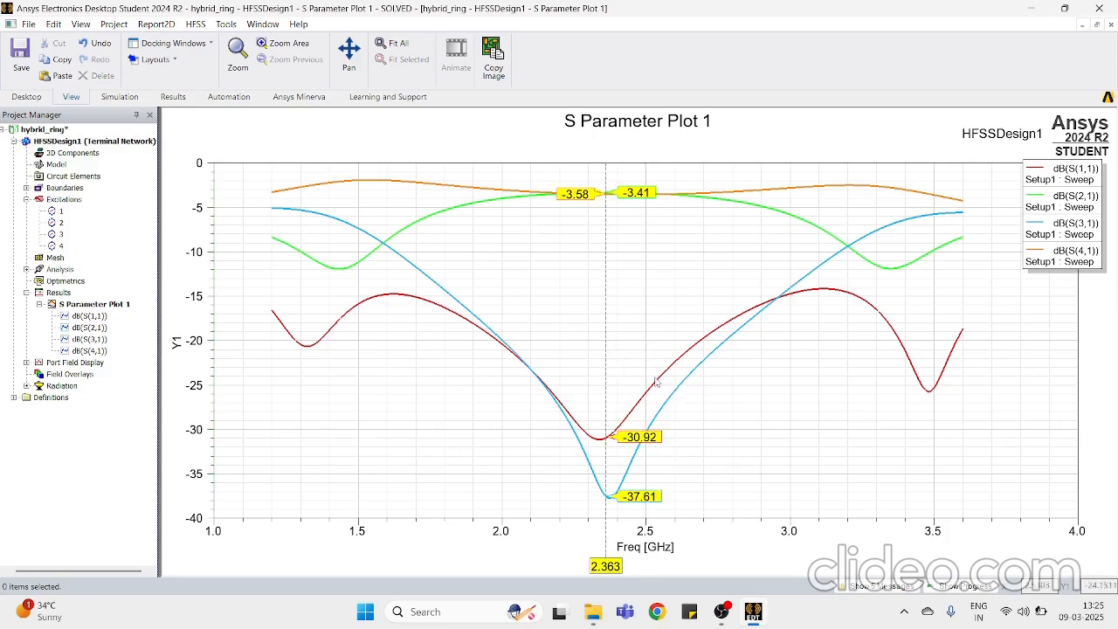
{"action": "left_click", "coordinate": [660, 382]}
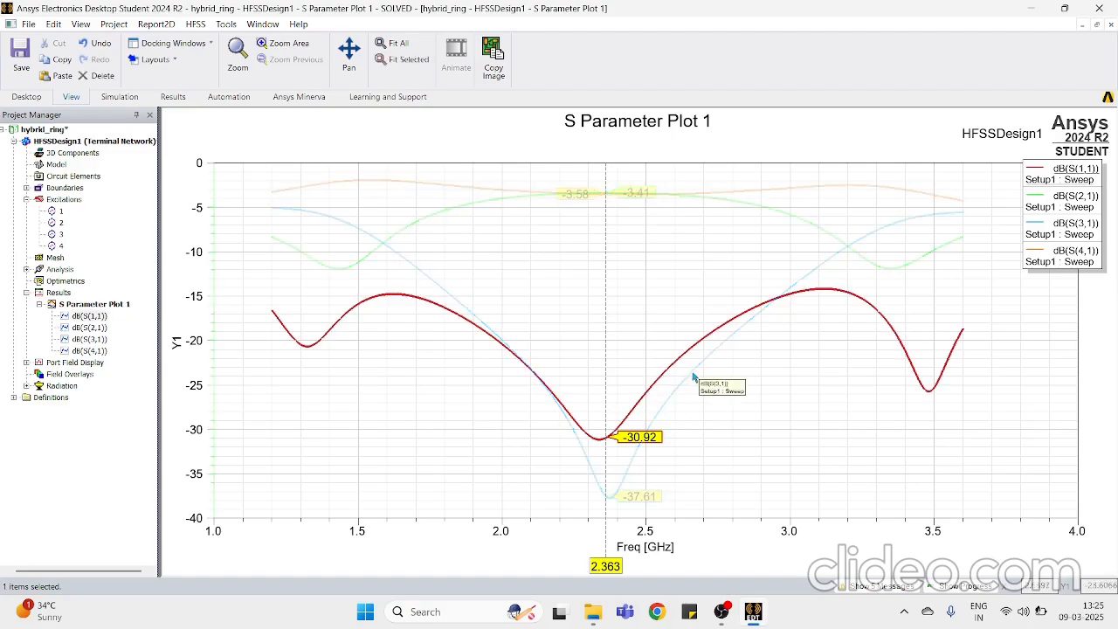
{"action": "left_click", "coordinate": [693, 376]}
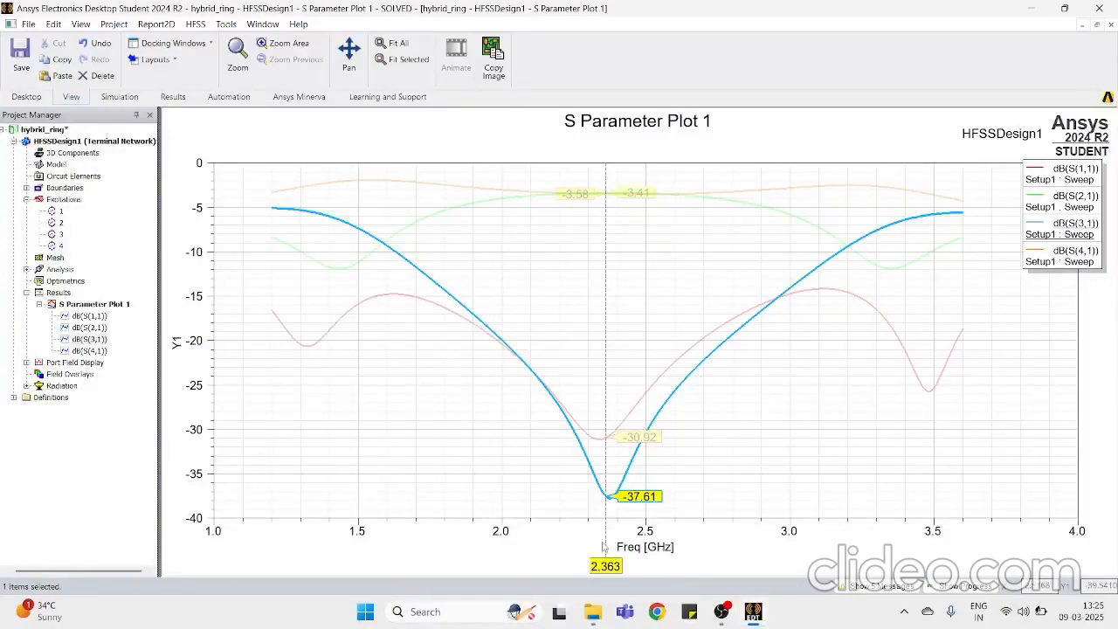
{"action": "left_click", "coordinate": [630, 245]}
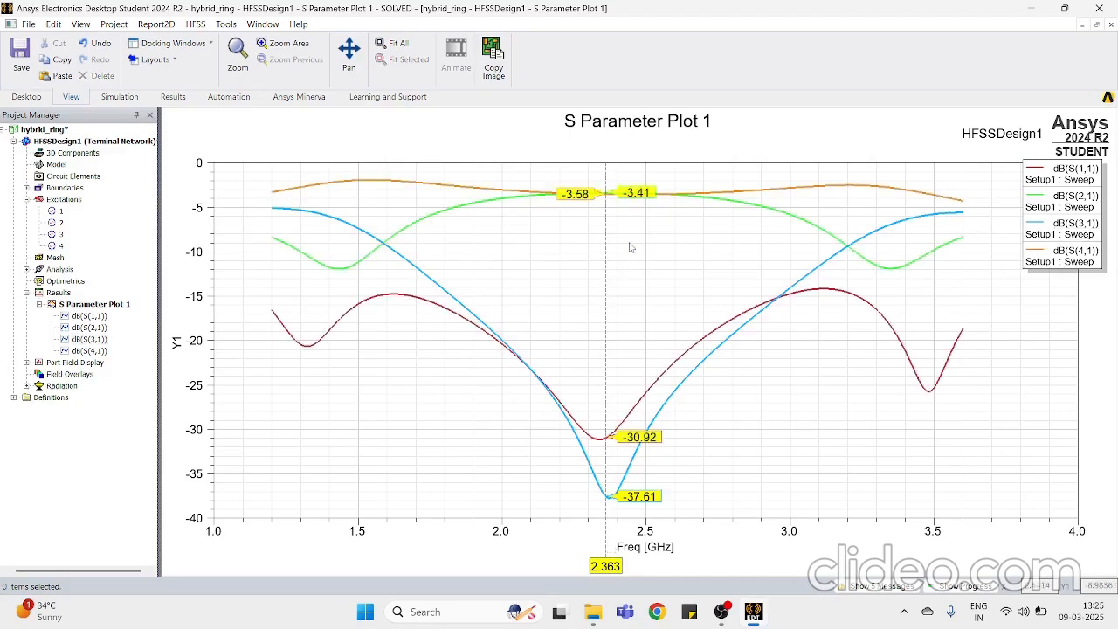
{"action": "left_click", "coordinate": [510, 191]}
{"action": "left_click", "coordinate": [494, 207]}
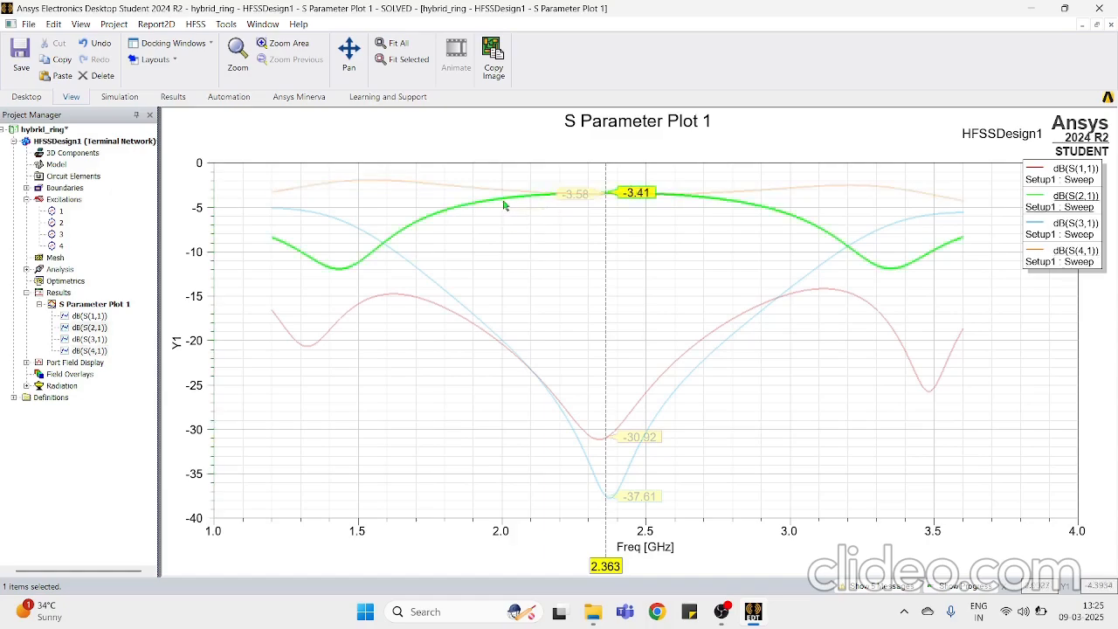
{"action": "left_click", "coordinate": [484, 191]}
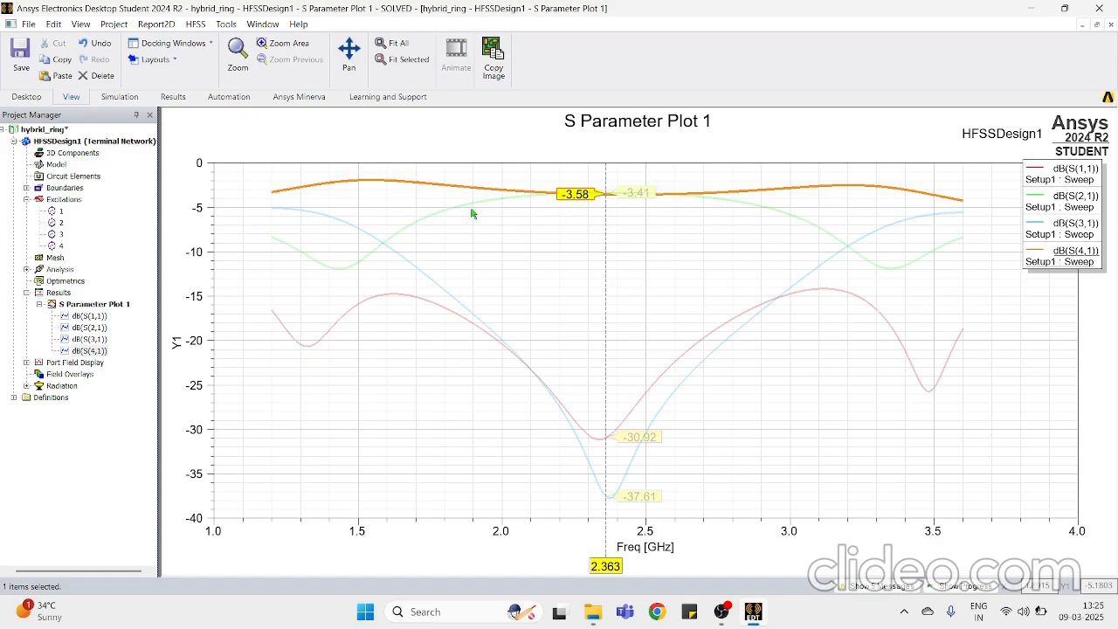
{"action": "left_click", "coordinate": [472, 213]}
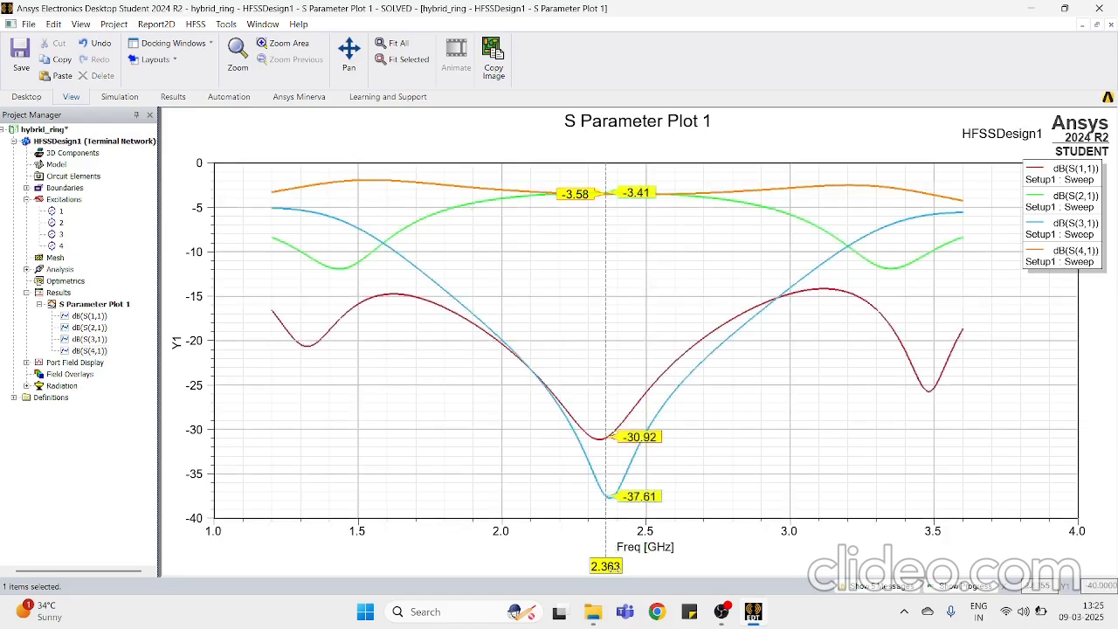
{"action": "mouse_move", "coordinate": [606, 565]}
{"action": "left_mouse_down"}
{"action": "mouse_move", "coordinate": [616, 567]}
{"action": "mouse_move", "coordinate": [595, 567]}
{"action": "mouse_move", "coordinate": [662, 572]}
{"action": "mouse_move", "coordinate": [478, 572]}
{"action": "mouse_move", "coordinate": [603, 547]}
{"action": "mouse_move", "coordinate": [632, 559]}
{"action": "mouse_move", "coordinate": [517, 559]}
{"action": "mouse_move", "coordinate": [691, 559]}
{"action": "mouse_move", "coordinate": [601, 559]}
{"action": "left_mouse_up"}
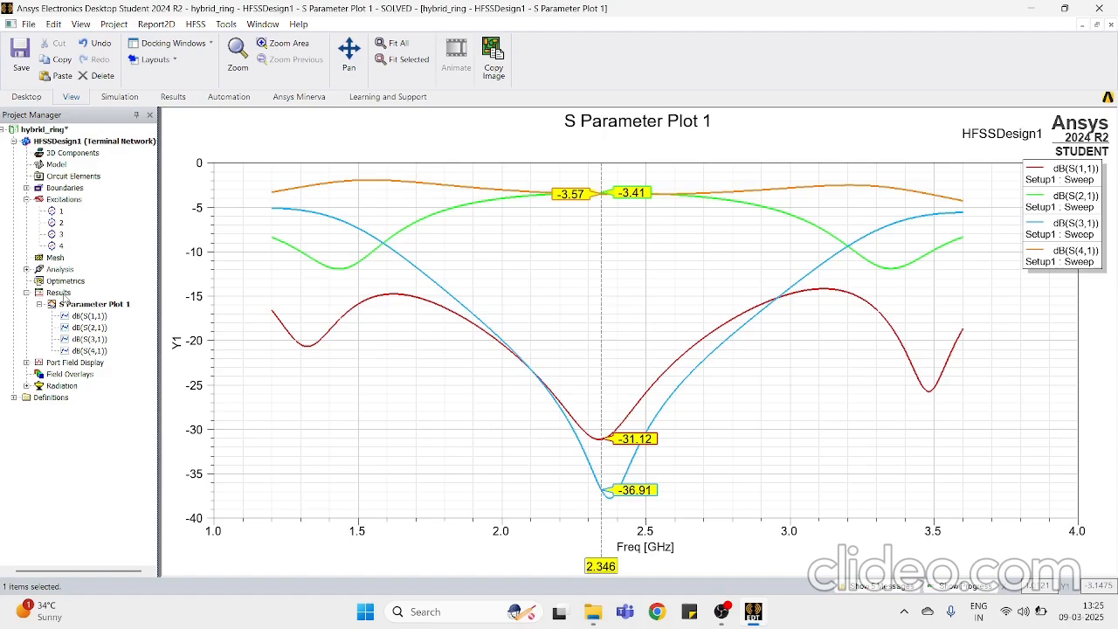
Step: Create a second modal rectangular plot in dB with S(1,1), S(2,1), S(3,1), S(2,2), S(3,2), S(4,2), S(3,3) and S(4,4)
{"action": "right_click", "coordinate": [61, 295]}
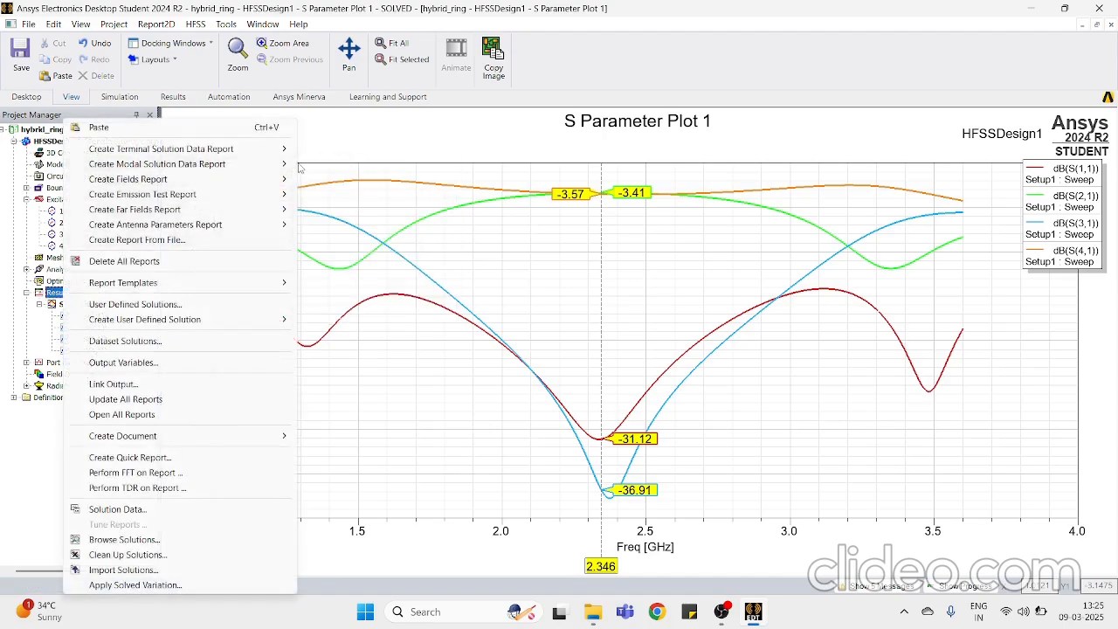
{"action": "mouse_move", "coordinate": [262, 150]}
{"action": "left_click", "coordinate": [376, 152]}
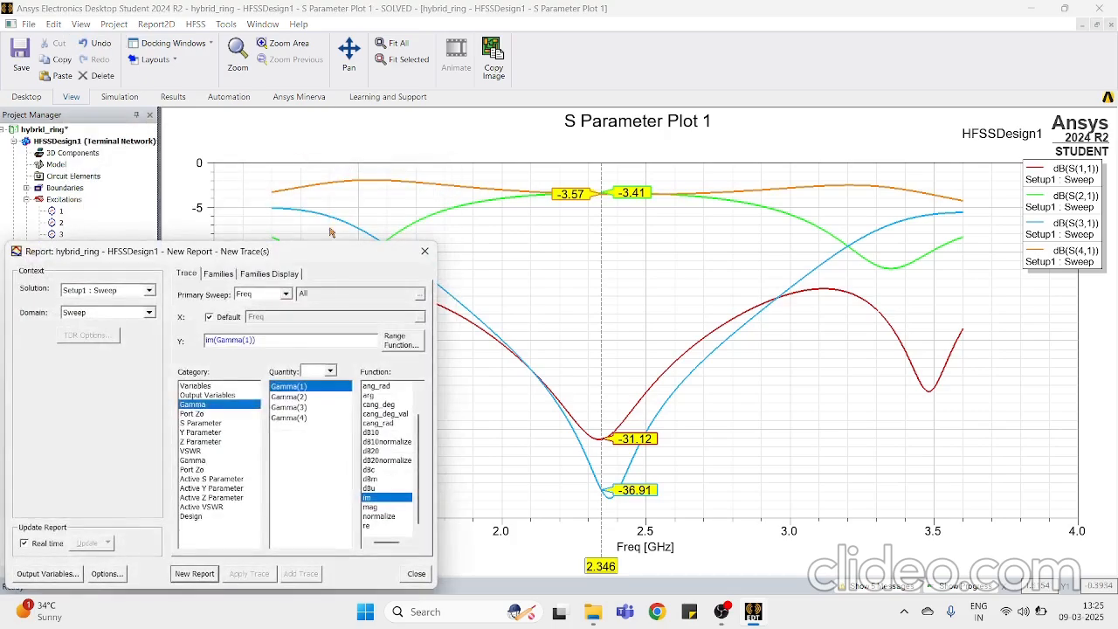
{"action": "left_click", "coordinate": [220, 424]}
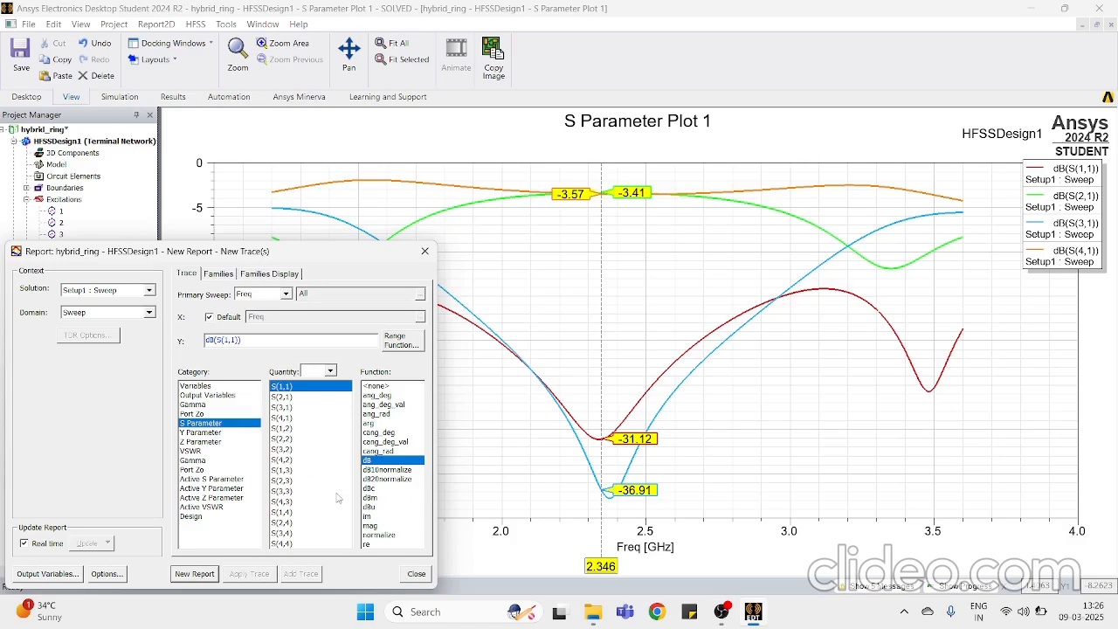
{"action": "left_click", "coordinate": [286, 439]}
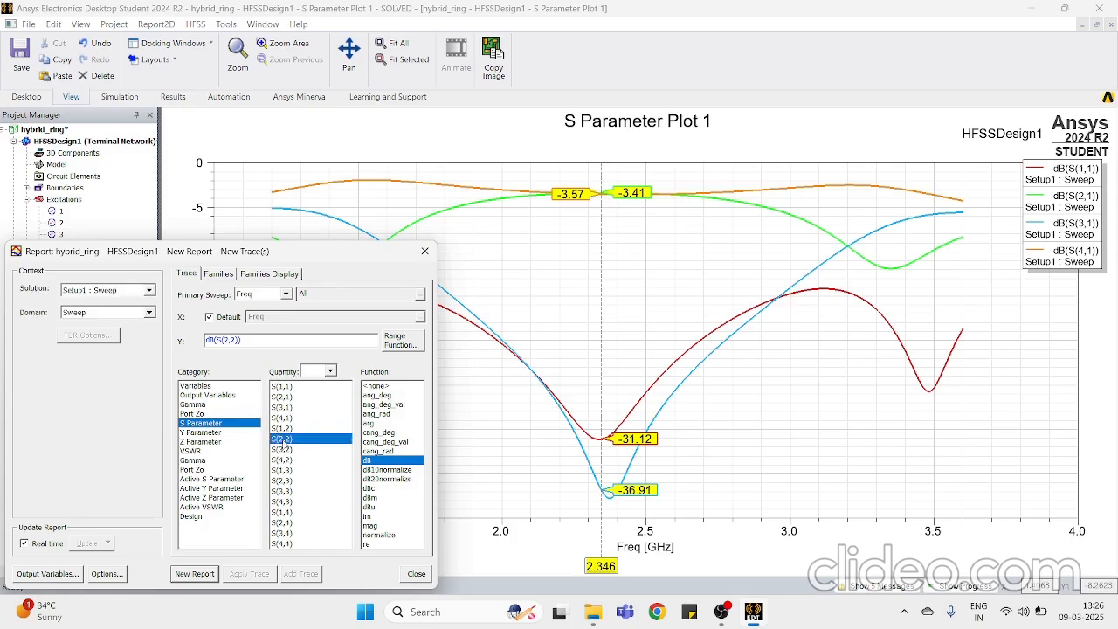
{"action": "left_click", "coordinate": [285, 449], "text": "ctrl"}
{"action": "left_click", "coordinate": [288, 460], "text": "ctrl"}
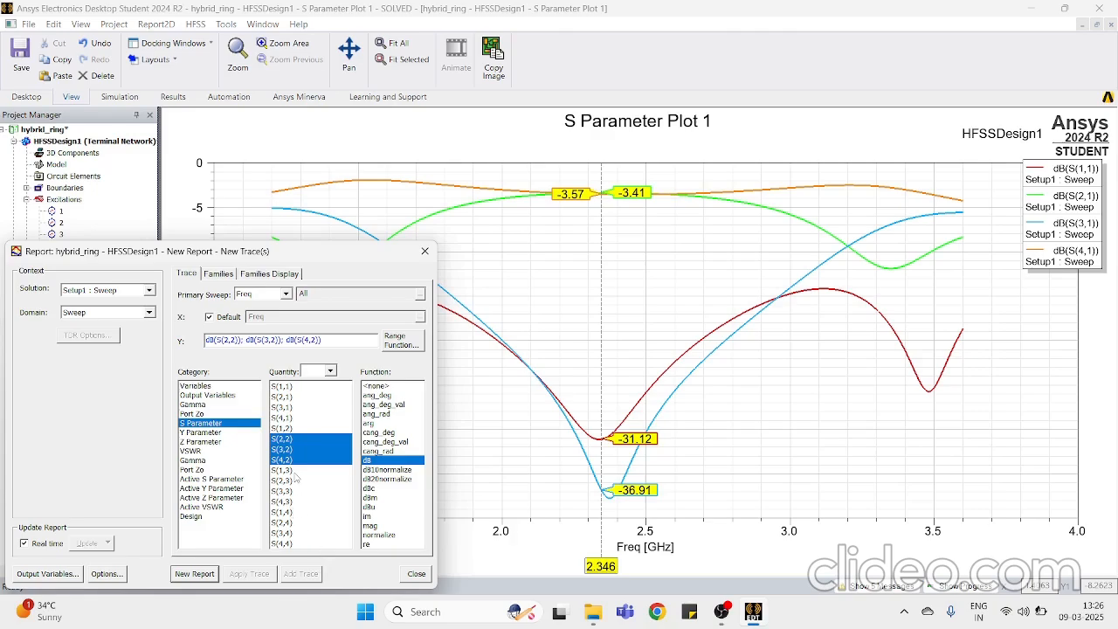
{"action": "left_click", "coordinate": [285, 543], "text": "ctrl"}
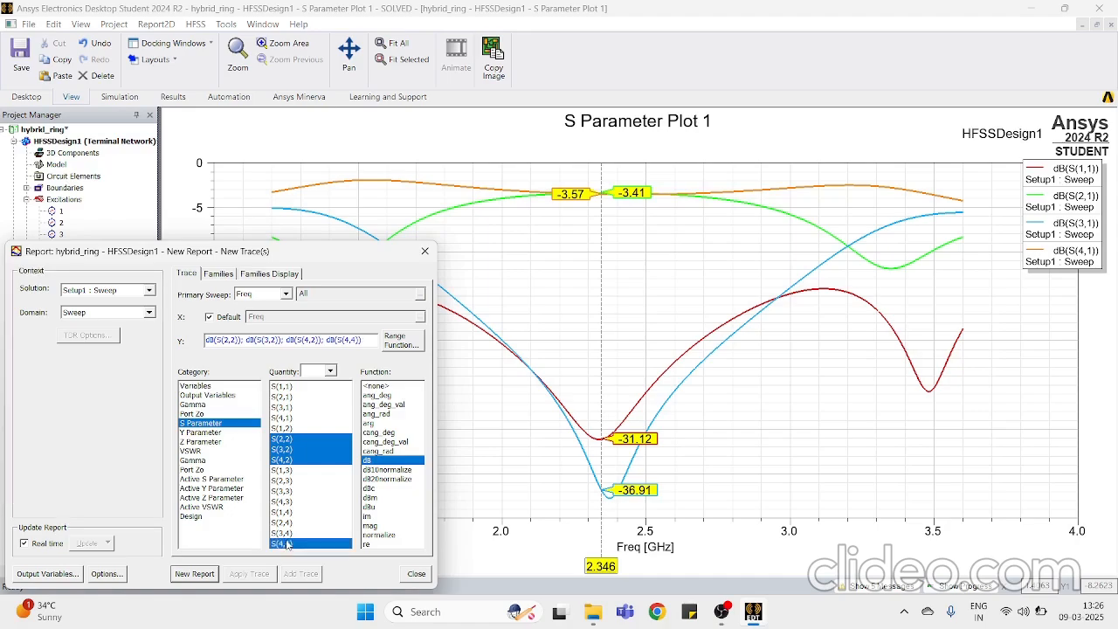
{"action": "left_click", "coordinate": [287, 490], "text": "ctrl"}
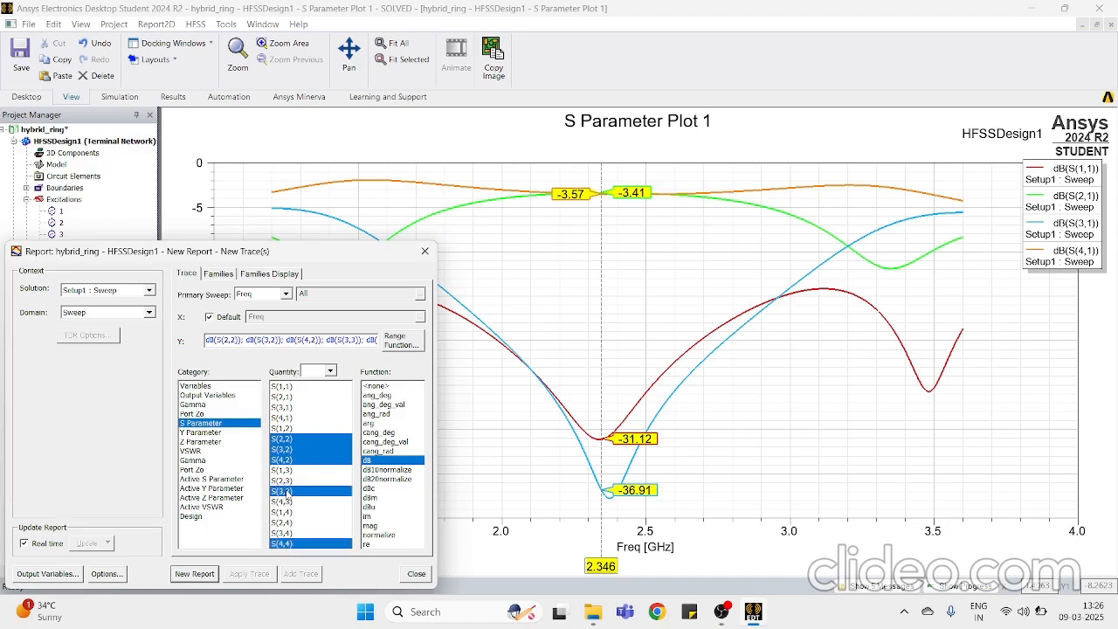
{"action": "left_click", "coordinate": [286, 388], "text": "ctrl"}
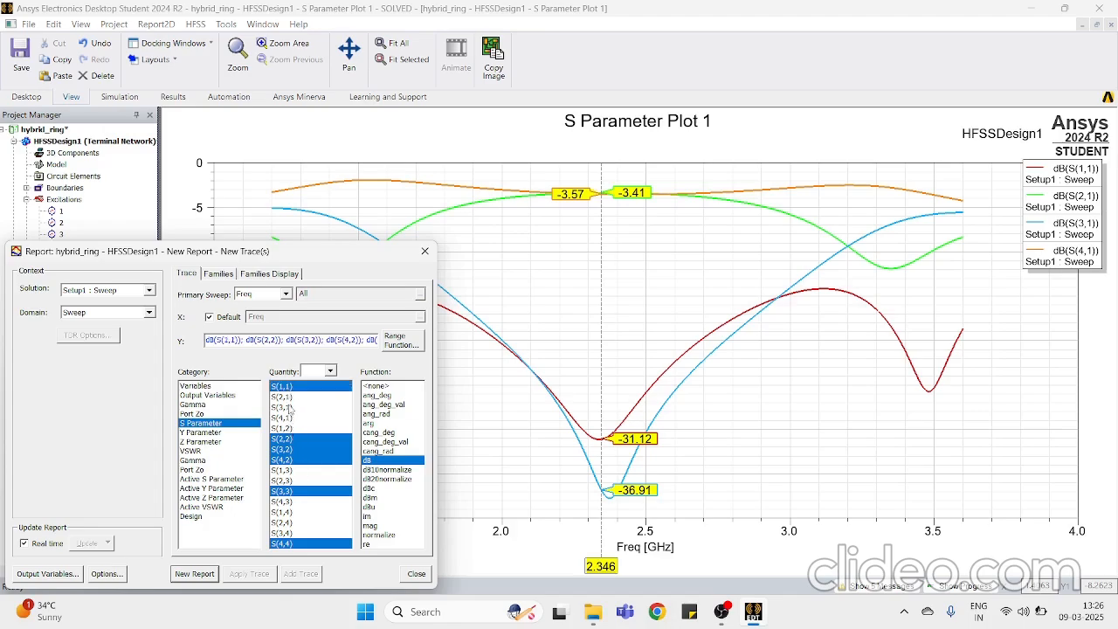
{"action": "left_click", "coordinate": [286, 398], "text": "ctrl"}
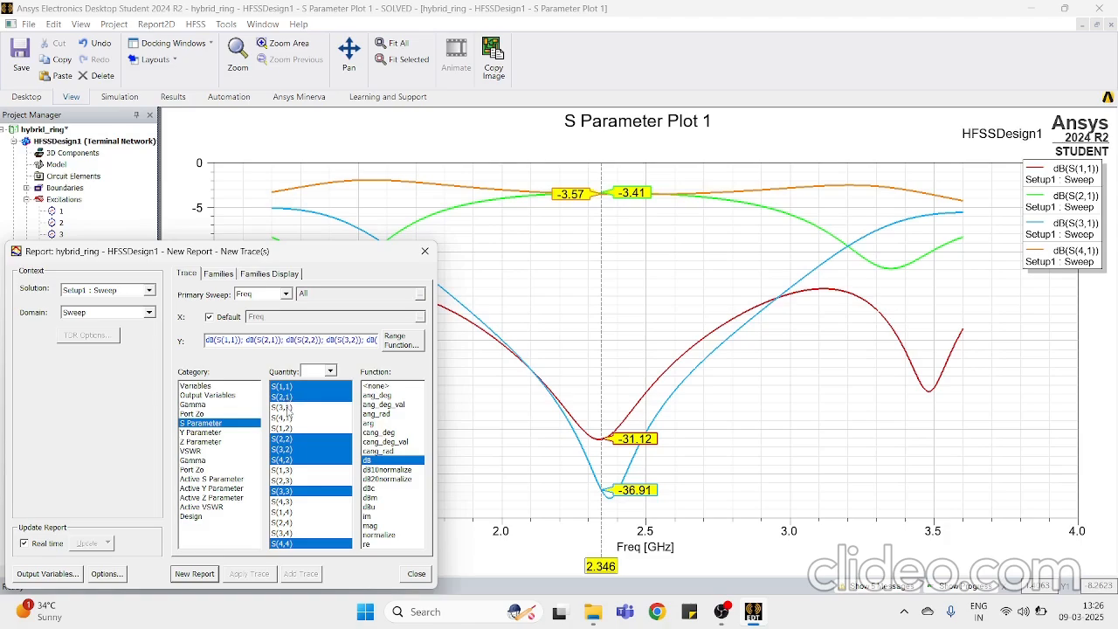
{"action": "left_click", "coordinate": [287, 408], "text": "ctrl"}
{"action": "left_click", "coordinate": [194, 573]}
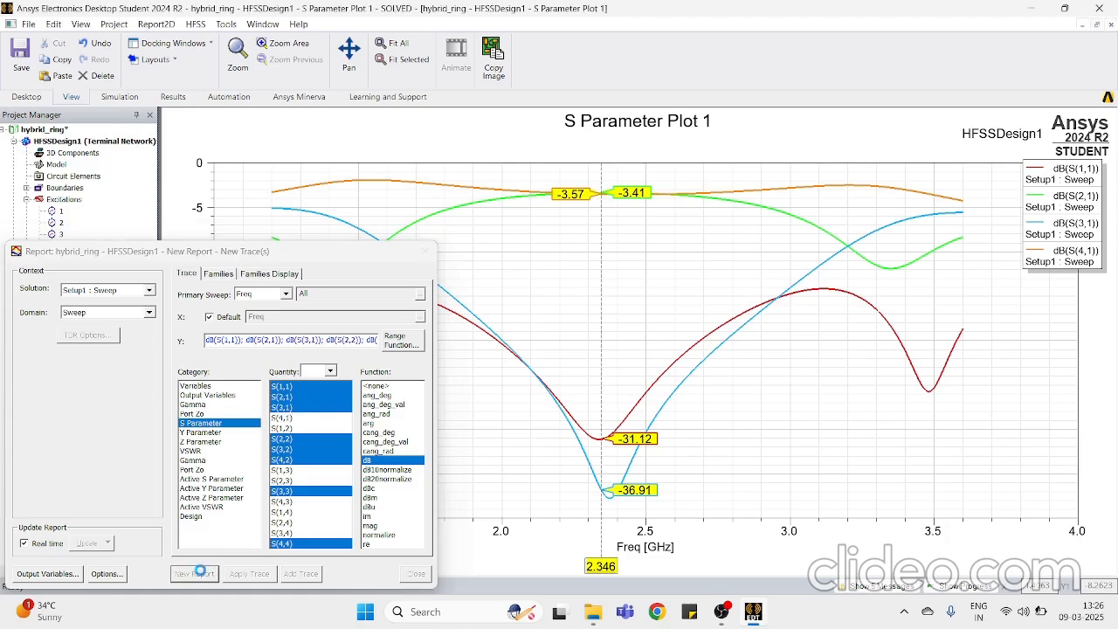
{"action": "left_click", "coordinate": [425, 251]}
Step: Add an X marker to the second S-parameter plot and place it at about 2.342 GHz
{"action": "right_click", "coordinate": [367, 325]}
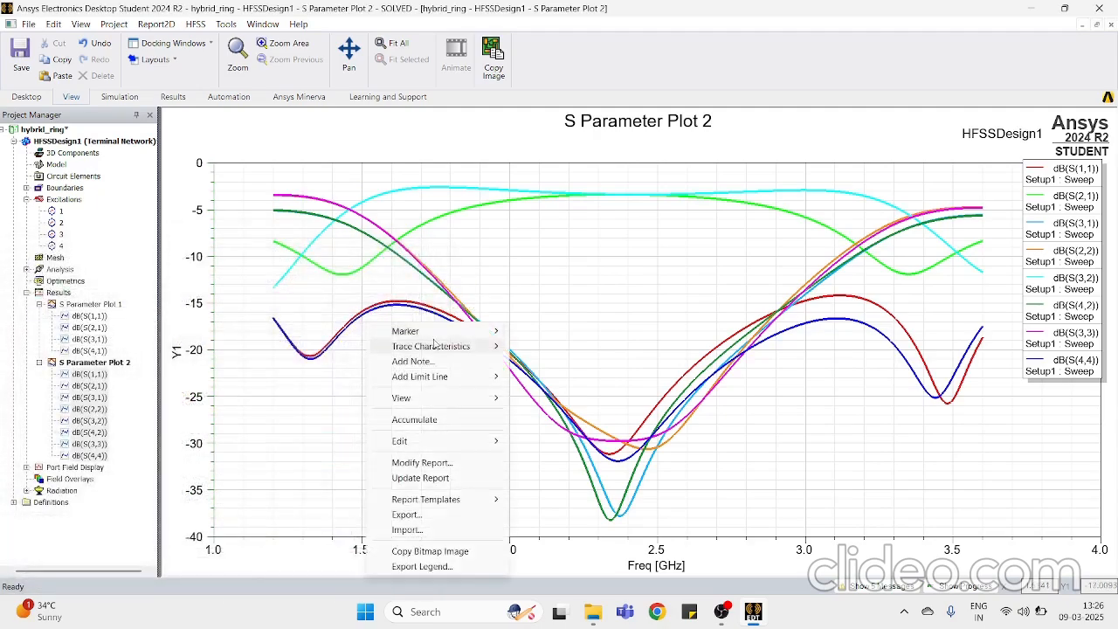
{"action": "mouse_move", "coordinate": [437, 331]}
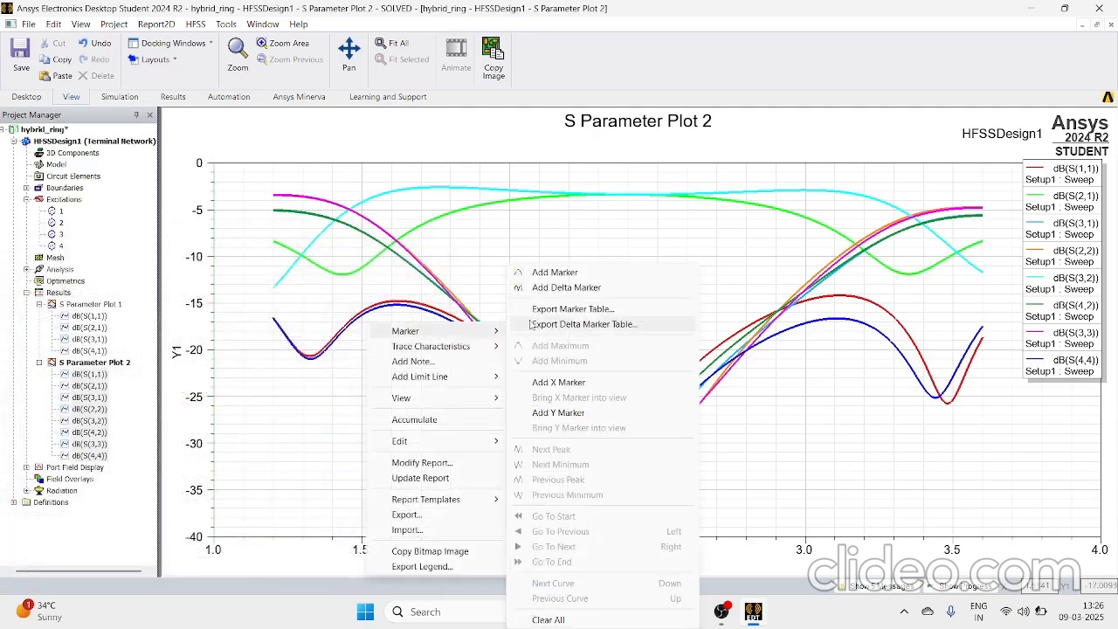
{"action": "left_click", "coordinate": [555, 382]}
{"action": "left_click_drag", "start_coordinate": [212, 563], "coordinate": [598, 563]}
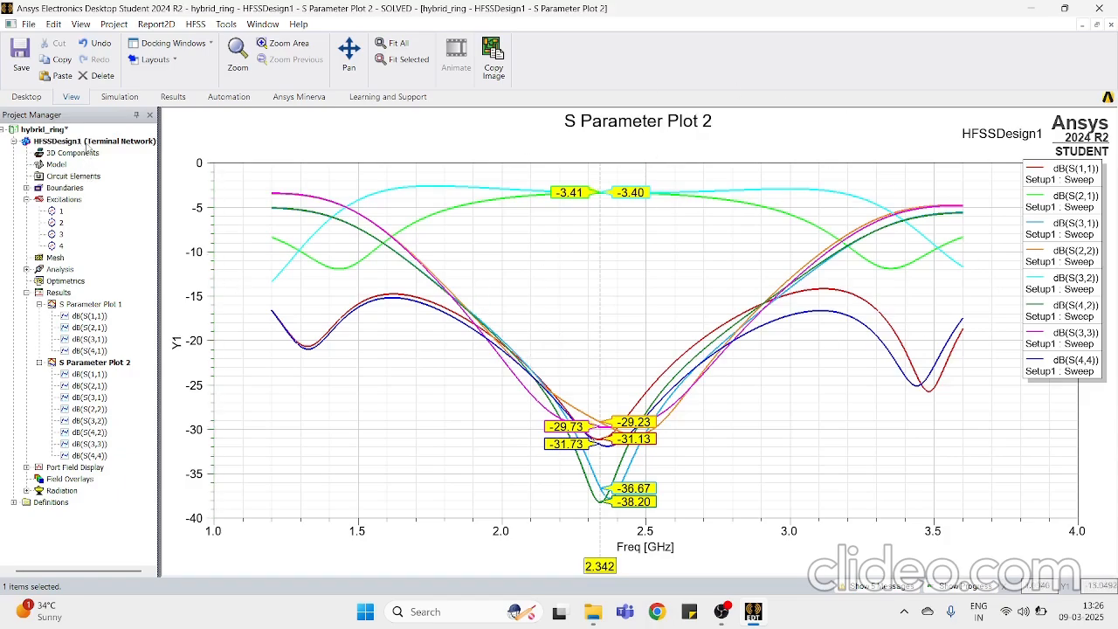
Step: Create a Mag_E field plot on the ring trace in the 3D model, using Setup1 : LastAdaptive at 2.4GHz and 0deg phase
{"action": "double_click", "coordinate": [88, 142]}
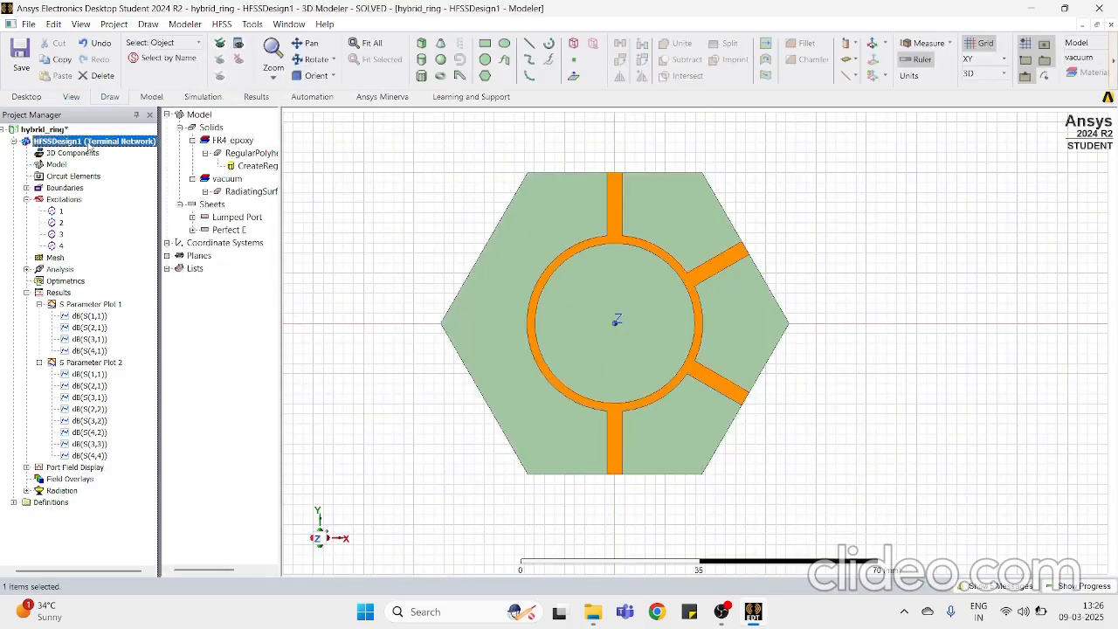
{"action": "left_click", "coordinate": [617, 467]}
{"action": "right_click", "coordinate": [618, 467]}
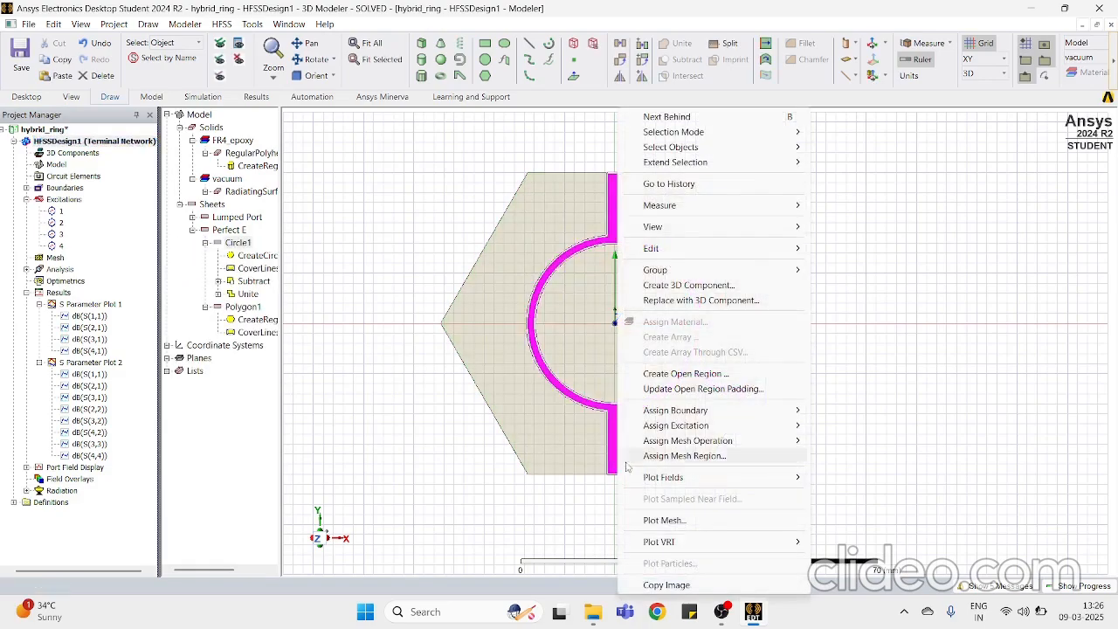
{"action": "mouse_move", "coordinate": [717, 424]}
{"action": "mouse_move", "coordinate": [762, 481]}
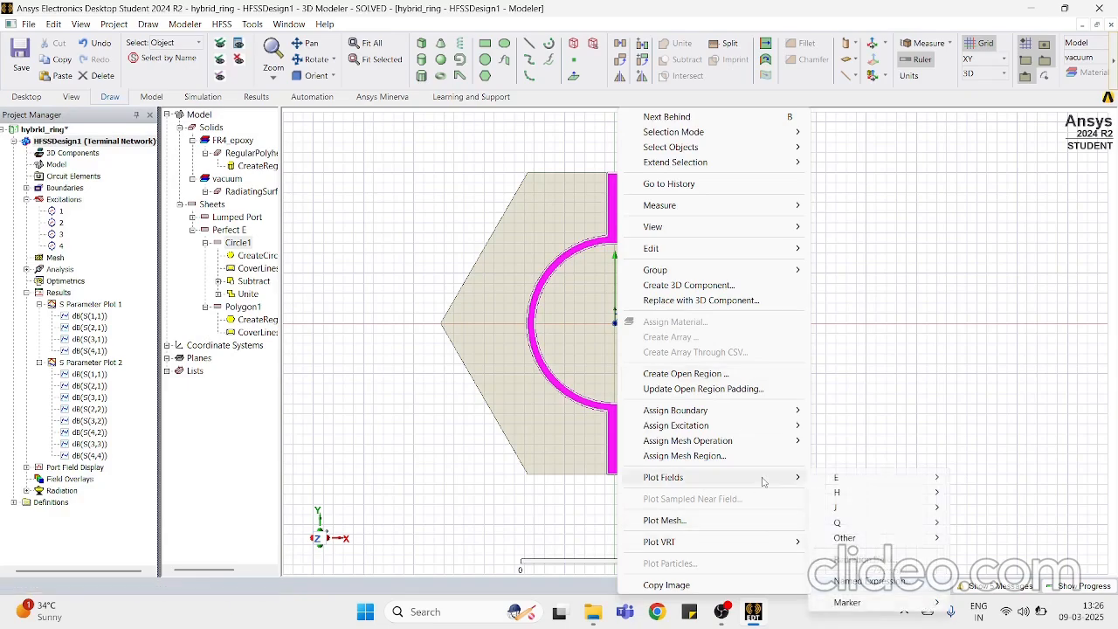
{"action": "mouse_move", "coordinate": [831, 483]}
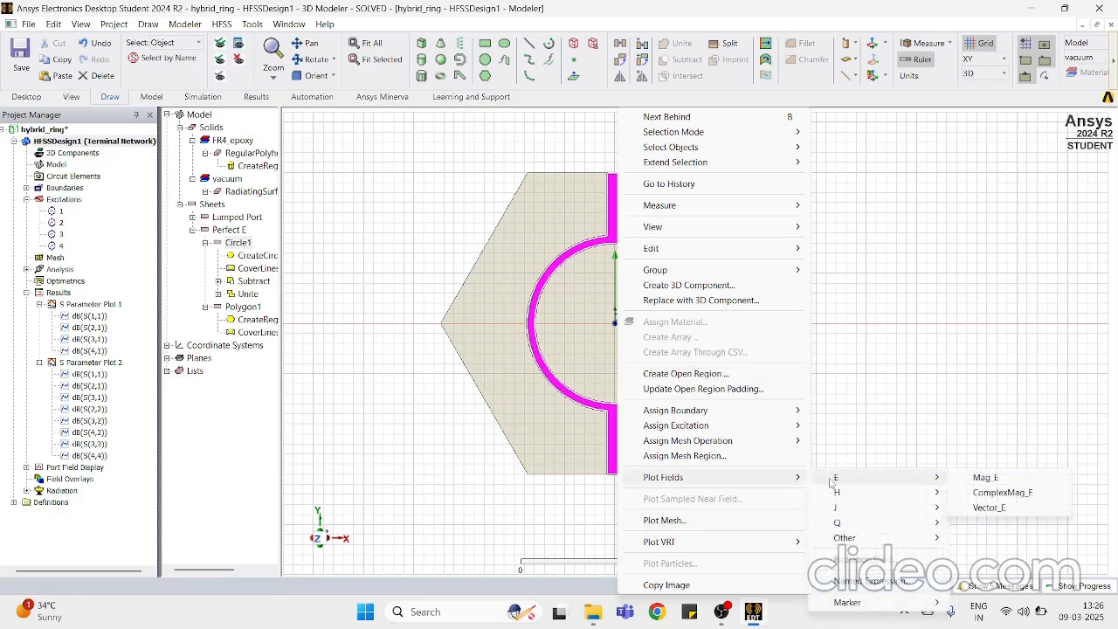
{"action": "left_click", "coordinate": [985, 478]}
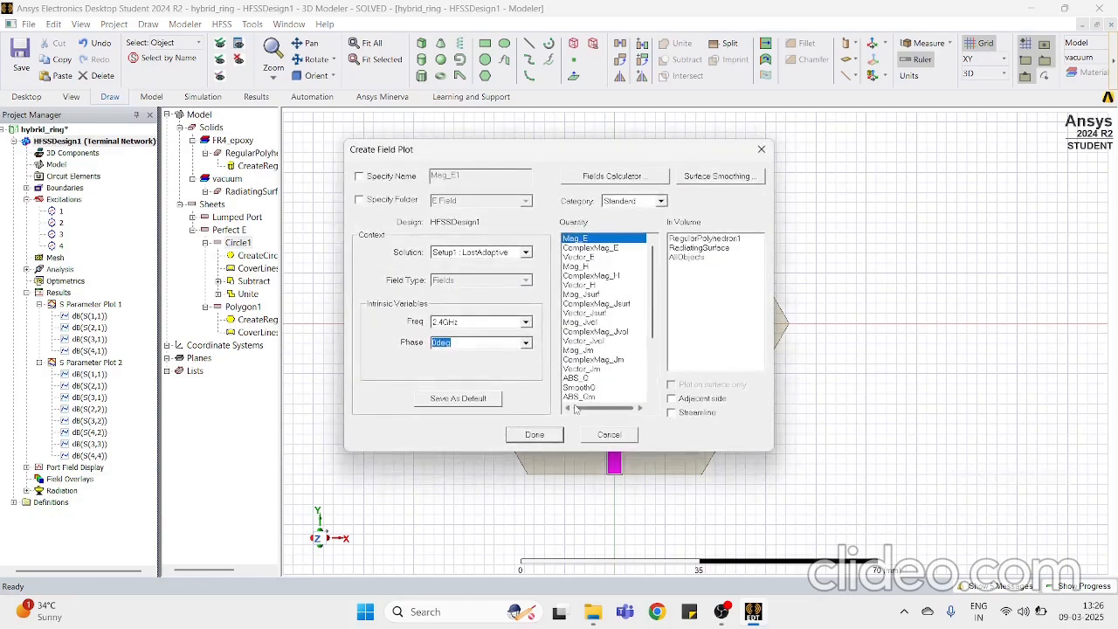
{"action": "left_click", "coordinate": [539, 433]}
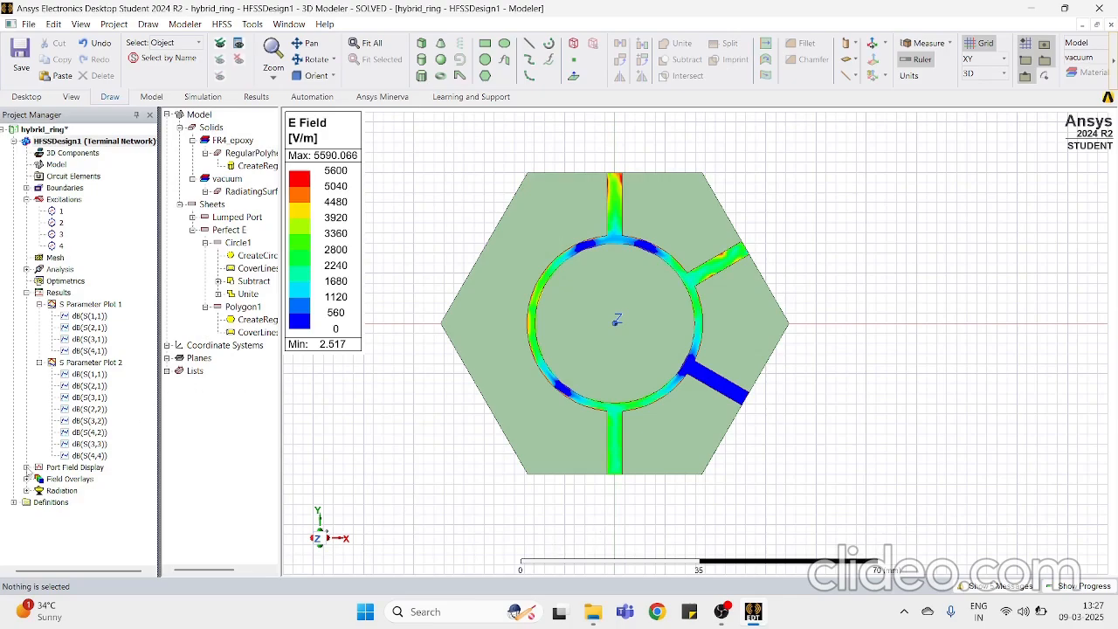
Step: Animate the Mag_E1 field plot with Phase swept from 0deg to 170deg in 17 steps
{"action": "left_click", "coordinate": [26, 478]}
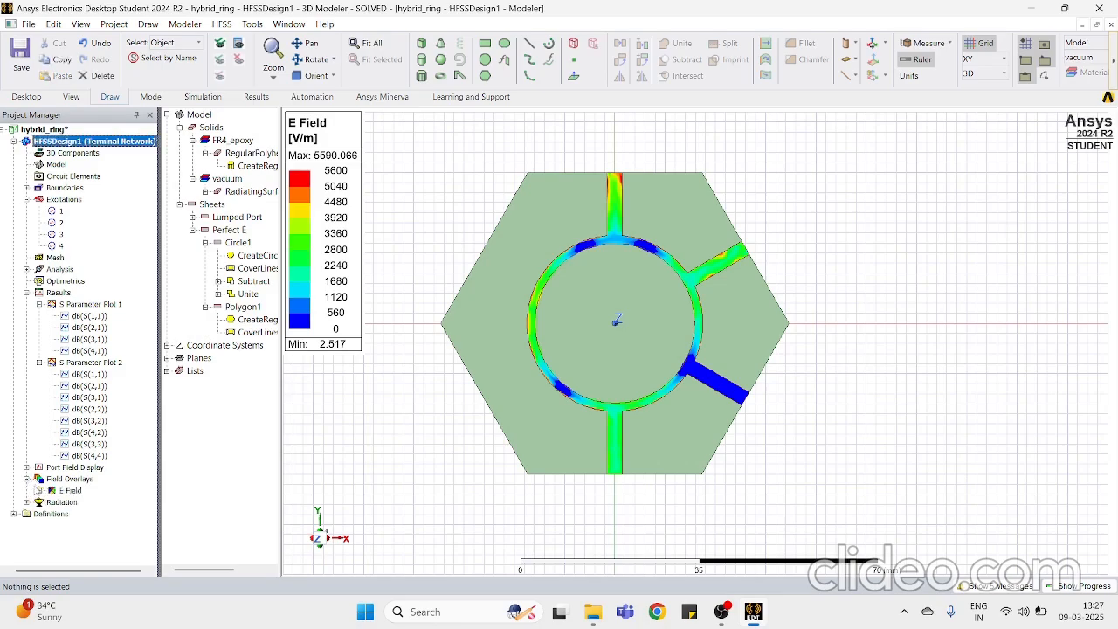
{"action": "left_click", "coordinate": [39, 491]}
{"action": "left_click", "coordinate": [84, 502]}
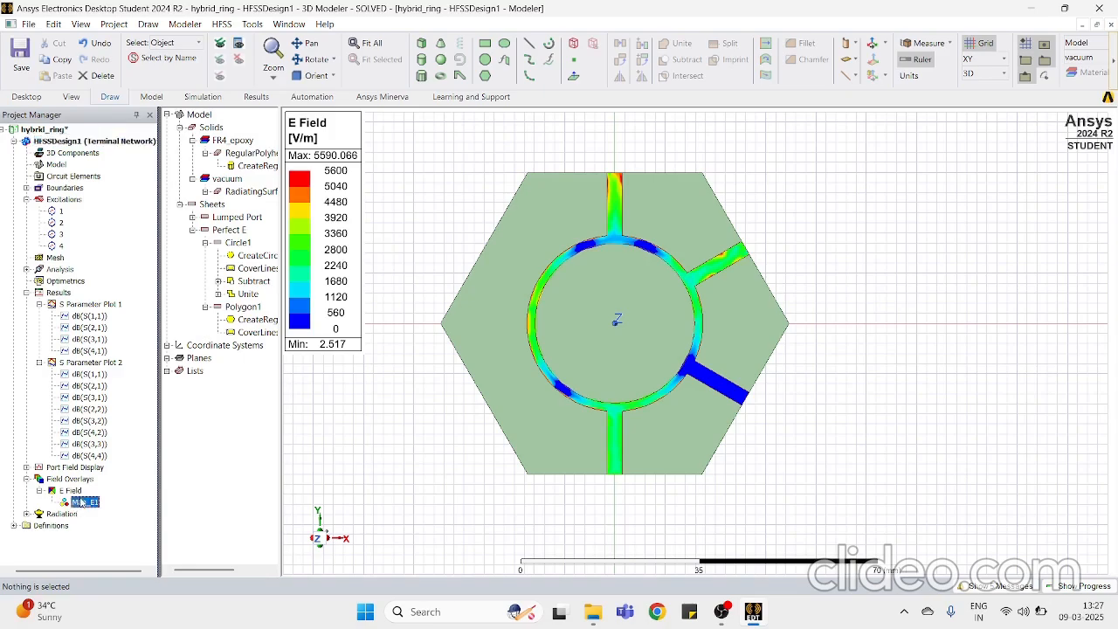
{"action": "right_click", "coordinate": [83, 503]}
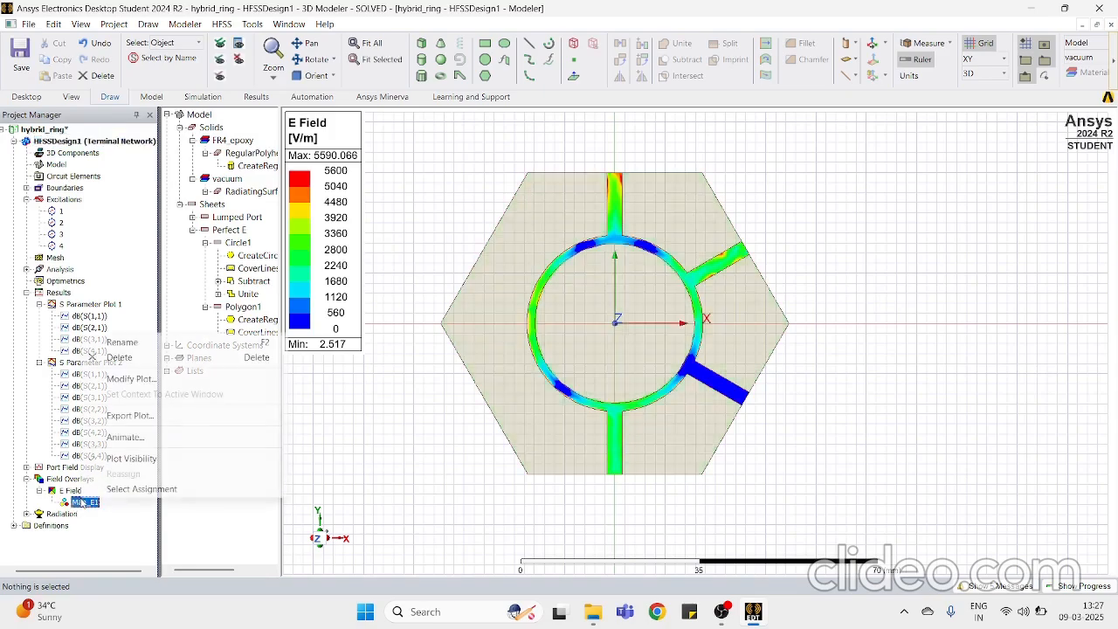
{"action": "left_click", "coordinate": [125, 437]}
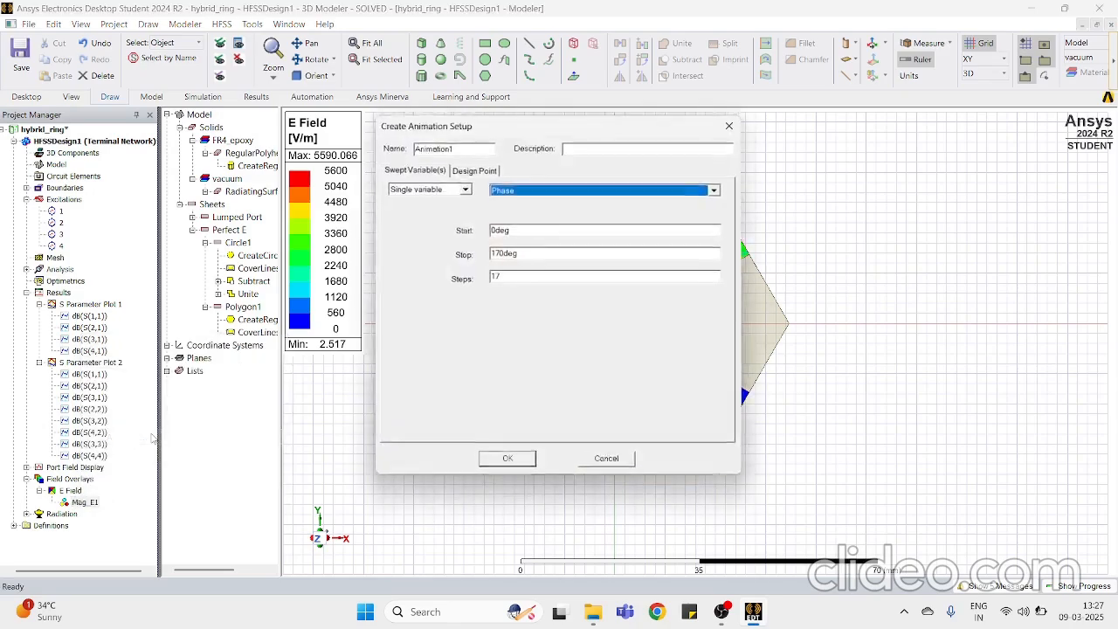
{"action": "left_click", "coordinate": [507, 461]}
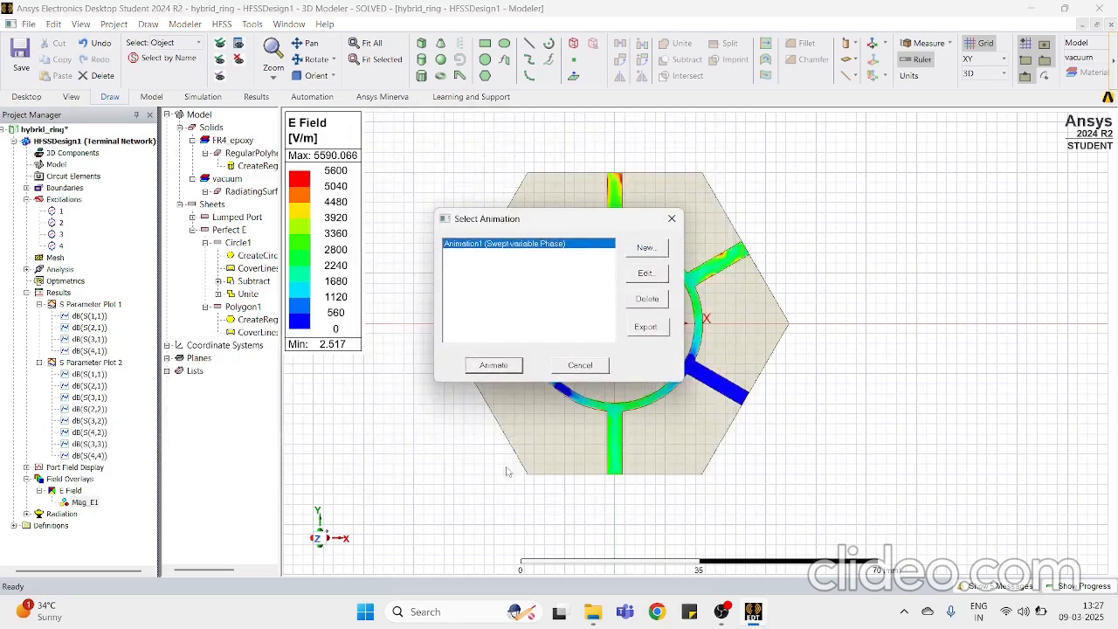
{"action": "left_click", "coordinate": [502, 373]}
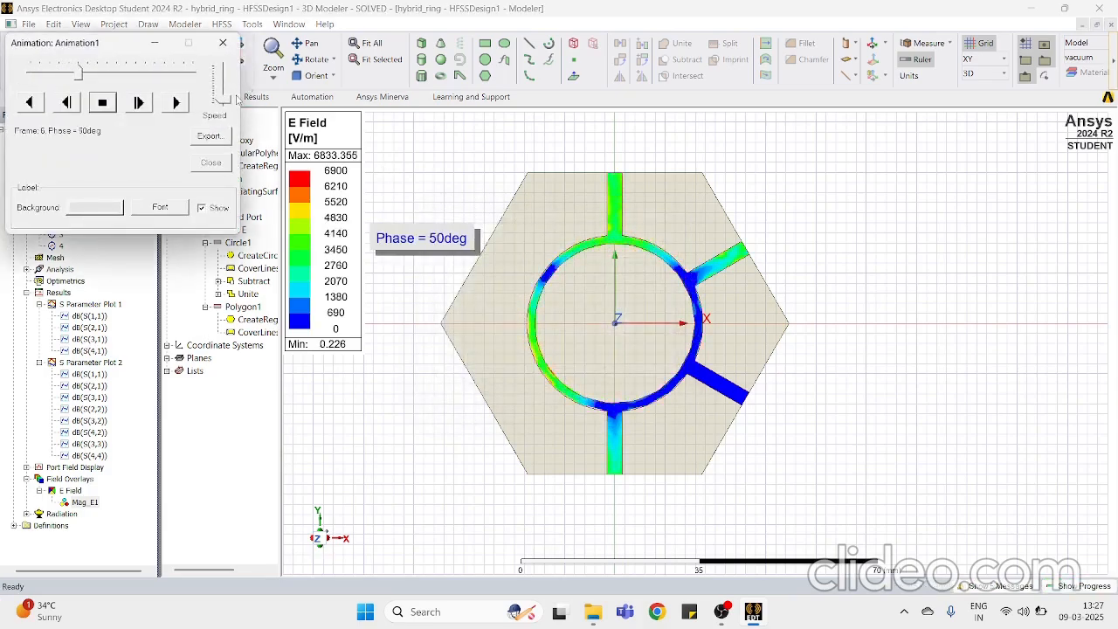
Step: Play the phase animation at maximum speed with the E Field legend moved slightly down and to the right, and close the animation
{"action": "left_click_drag", "start_coordinate": [223, 99], "coordinate": [225, 67]}
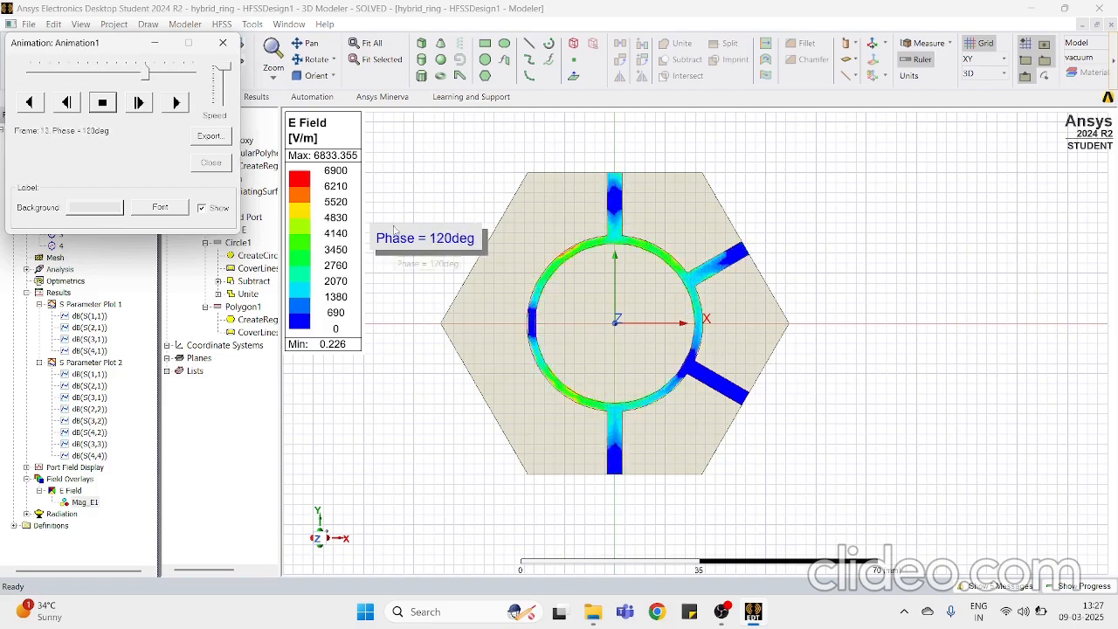
{"action": "left_click_drag", "start_coordinate": [349, 215], "coordinate": [369, 262]}
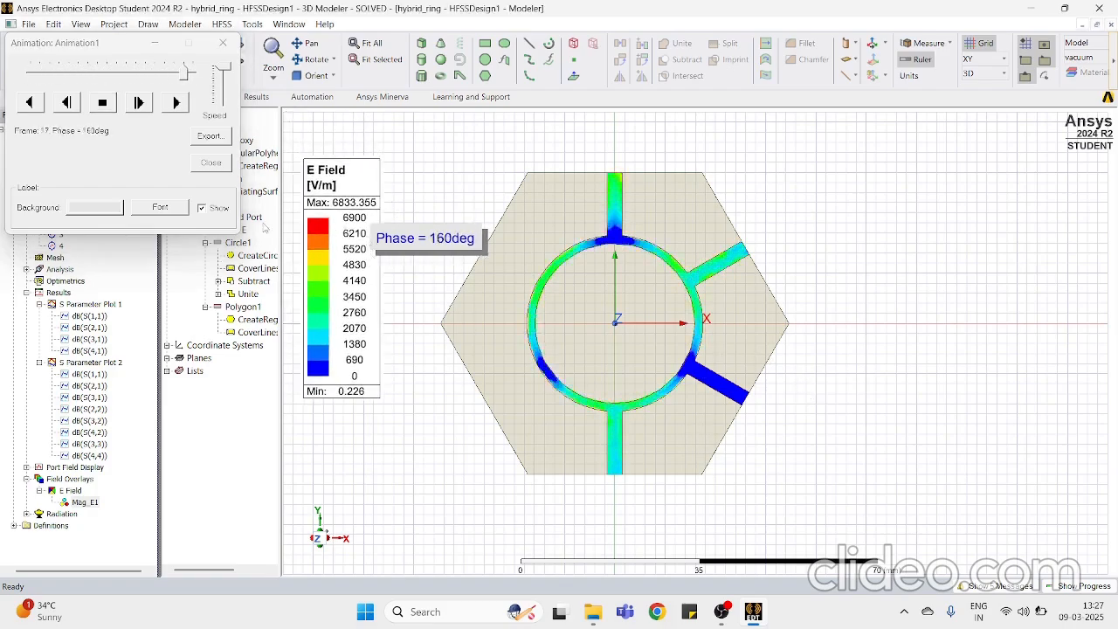
{"action": "left_click", "coordinate": [223, 43]}
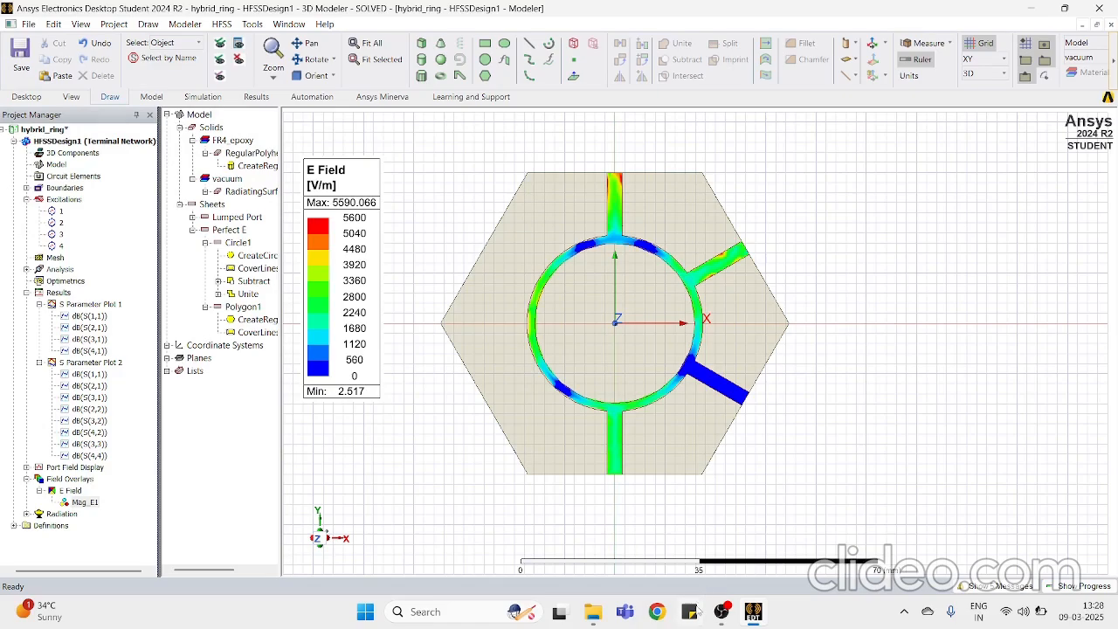
{"action": "mouse_move", "coordinate": [722, 614]}
{"action": "left_click", "coordinate": [718, 559]}
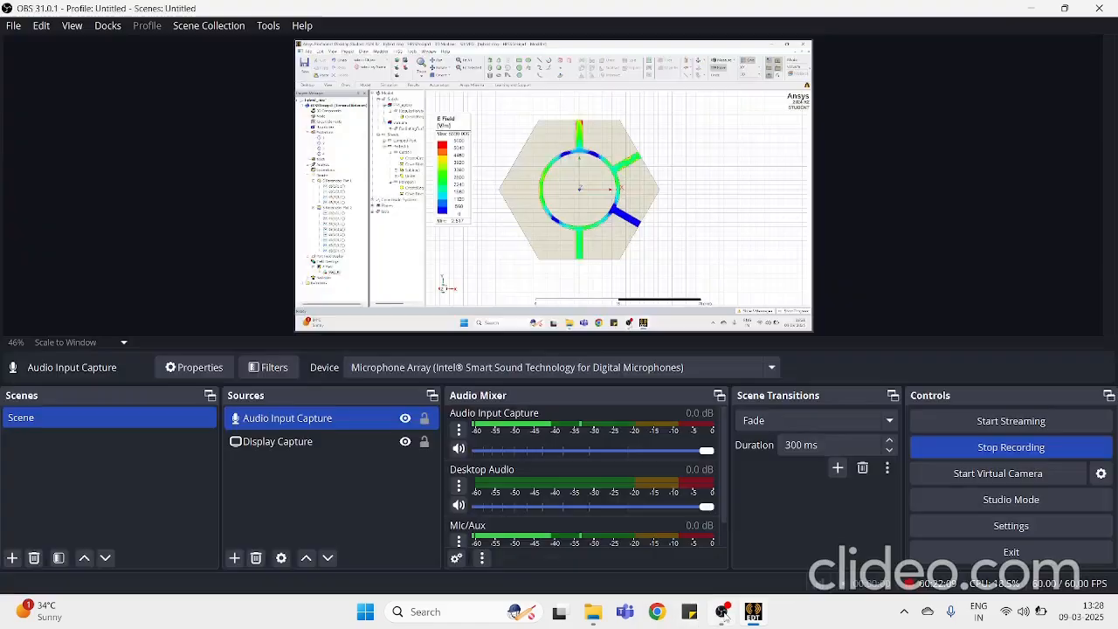